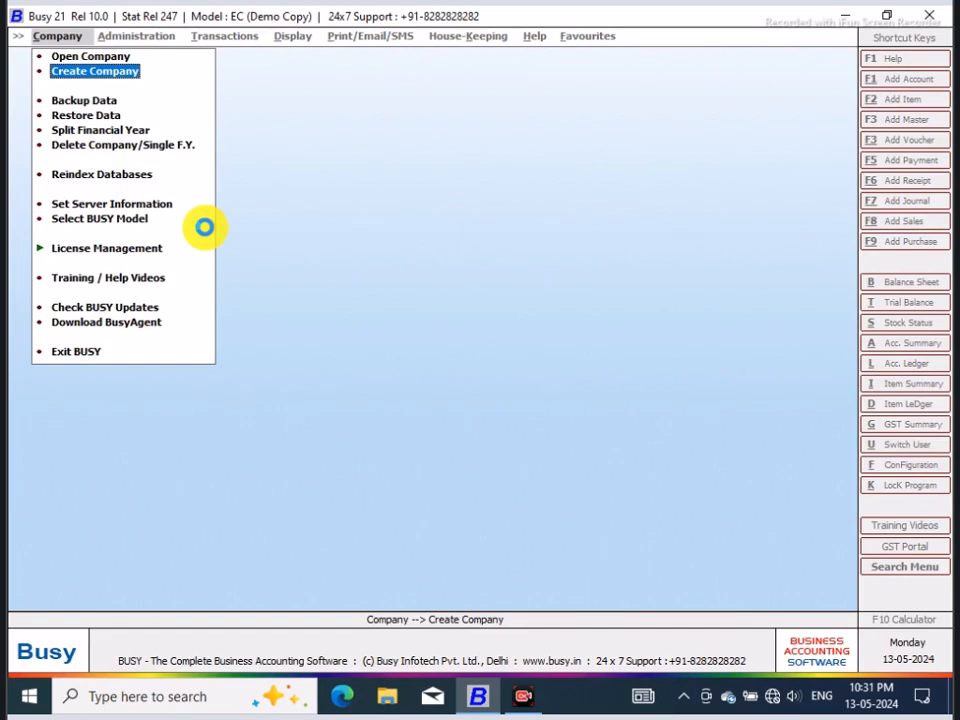
Step: Start a new company named SOME COMPANY in India and set its state to Karnataka
{"action": "key", "text": "Return"}
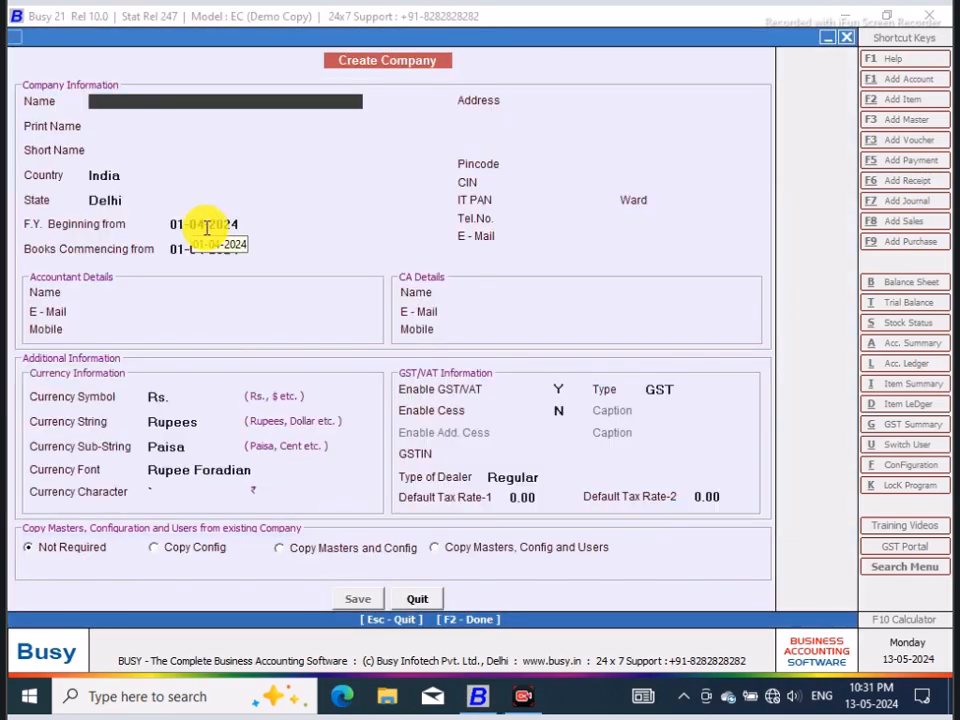
{"action": "type", "text": "SOME COMPANY"}
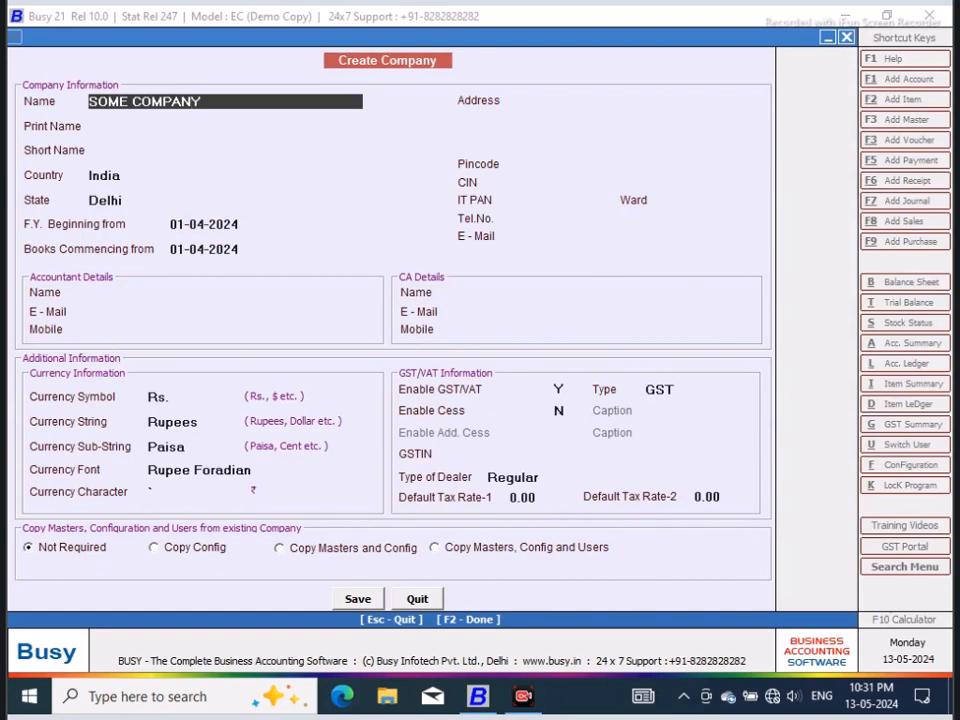
{"action": "key", "text": "Return"}
{"action": "key", "text": "Return"}
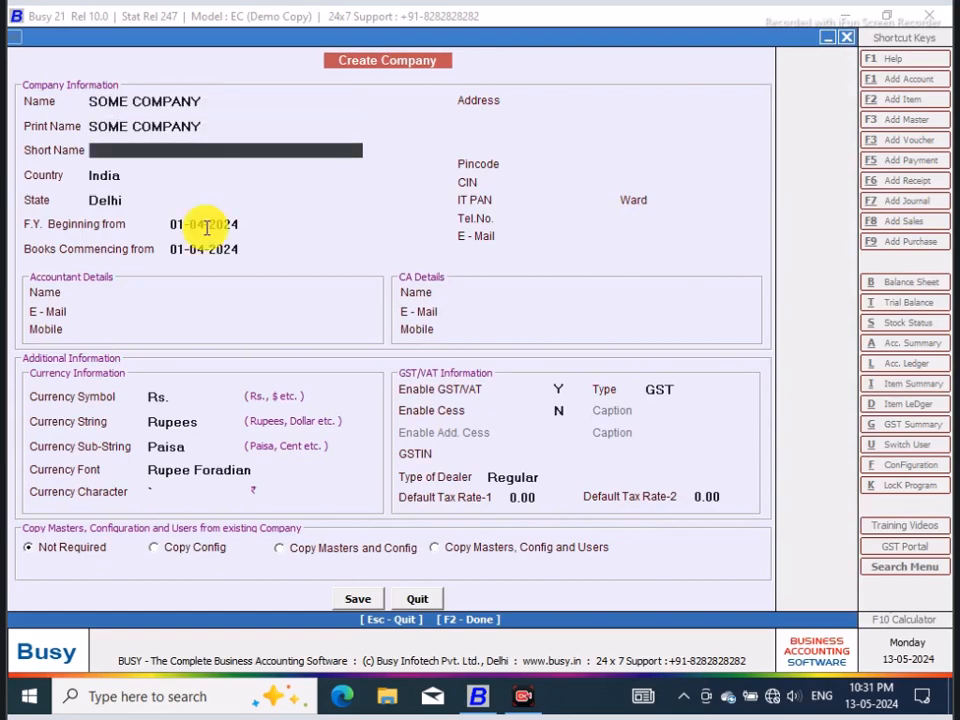
{"action": "key", "text": "Return"}
{"action": "key", "text": "Return"}
{"action": "type", "text": "KARNATAKA"}
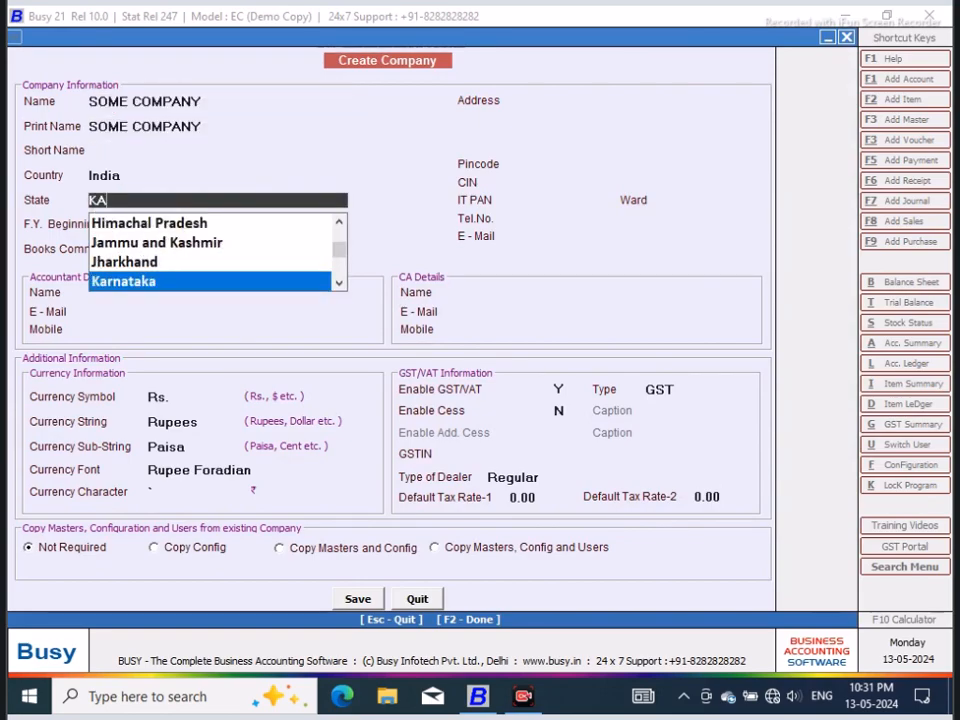
{"action": "key", "text": "Return"}
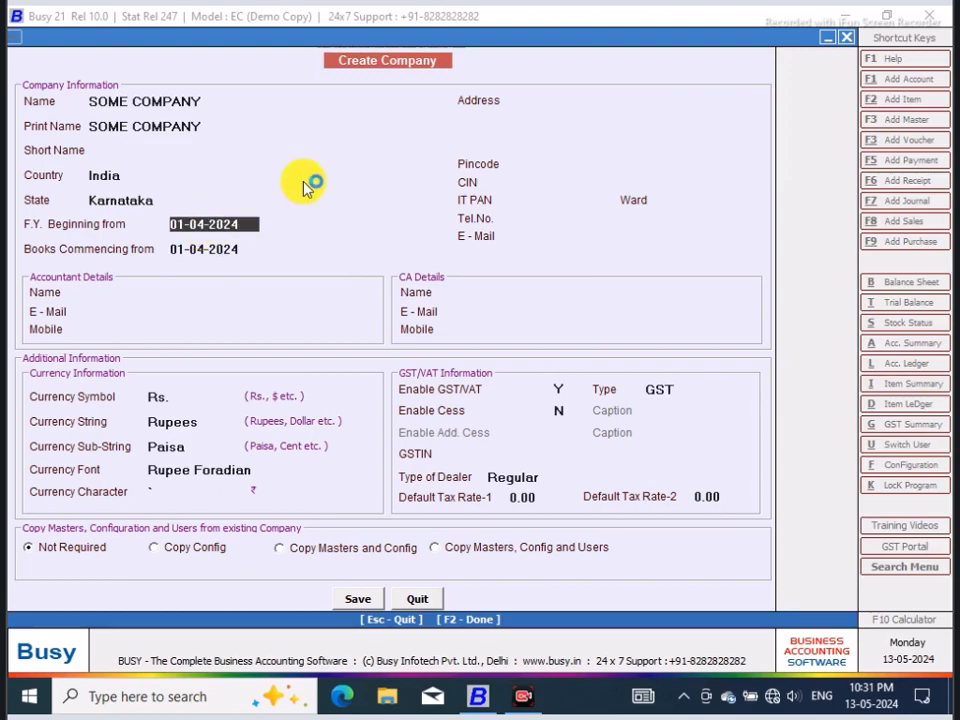
Step: Fill in the company's postal address with the street on the first line and the town on the second
{"action": "left_click", "coordinate": [562, 102]}
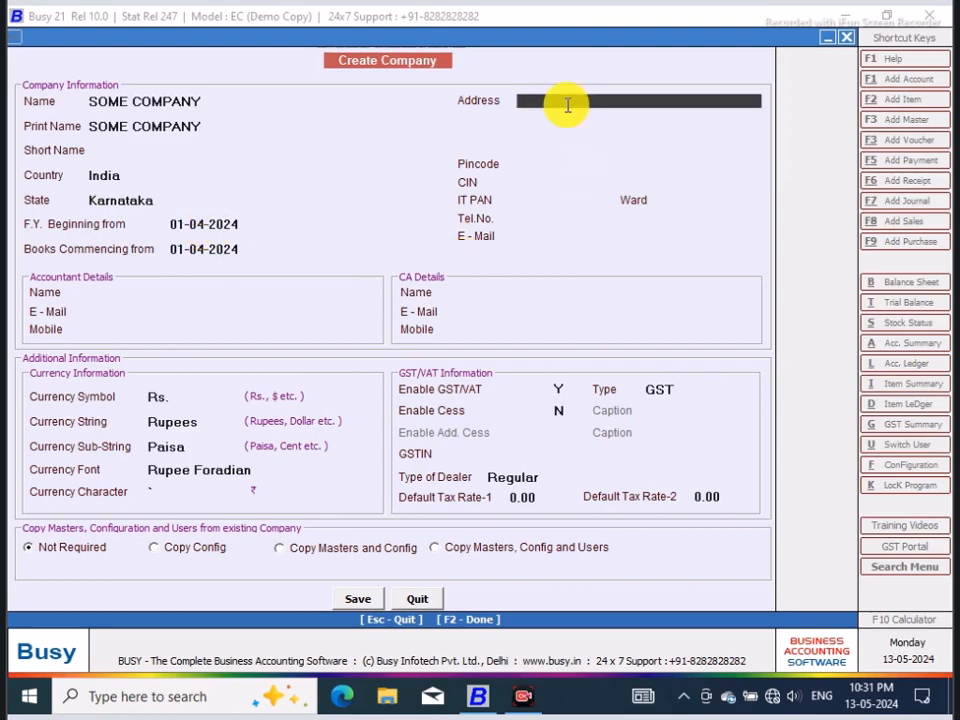
{"action": "type", "text": "B H ROAD"}
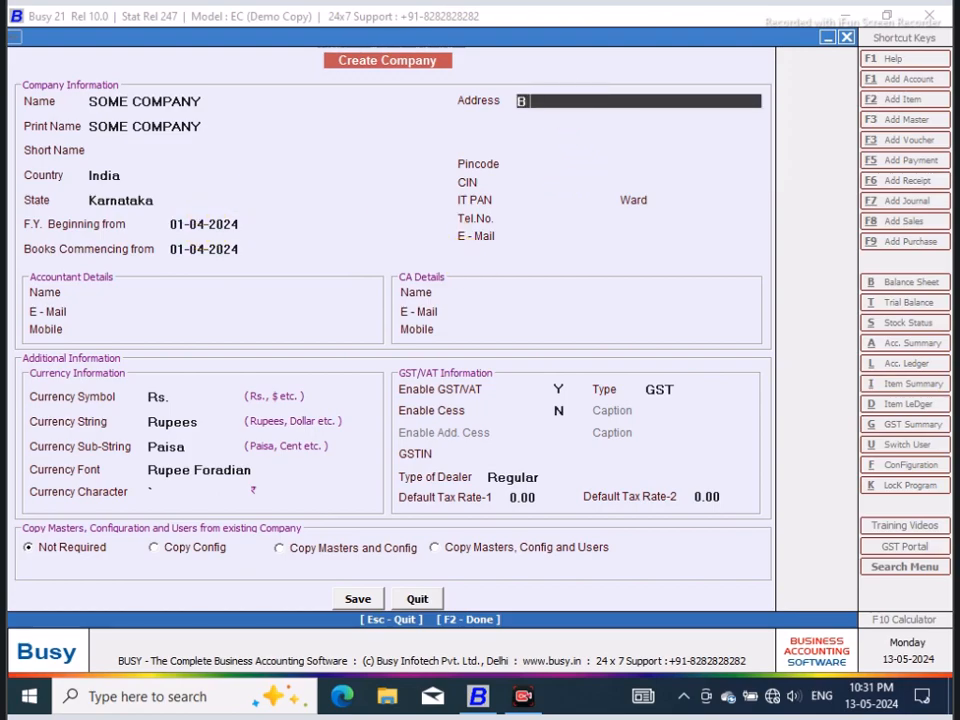
{"action": "key", "text": "BackSpace"}
{"action": "key", "text": "BackSpace"}
{"action": "key", "text": "BackSpace"}
{"action": "key", "text": "BackSpace"}
{"action": "key", "text": "BackSpace"}
{"action": "key", "text": "BackSpace"}
{"action": "key", "text": "BackSpace"}
{"action": "key", "text": "BackSpace"}
{"action": "type", "text": "Aan"}
{"action": "key", "text": "BackSpace"}
{"action": "key", "text": "BackSpace"}
{"action": "key", "text": "BackSpace"}
{"action": "type", "text": "Azad Road"}
{"action": "key", "text": "Return"}
{"action": "type", "text": "Thirthahalli"}
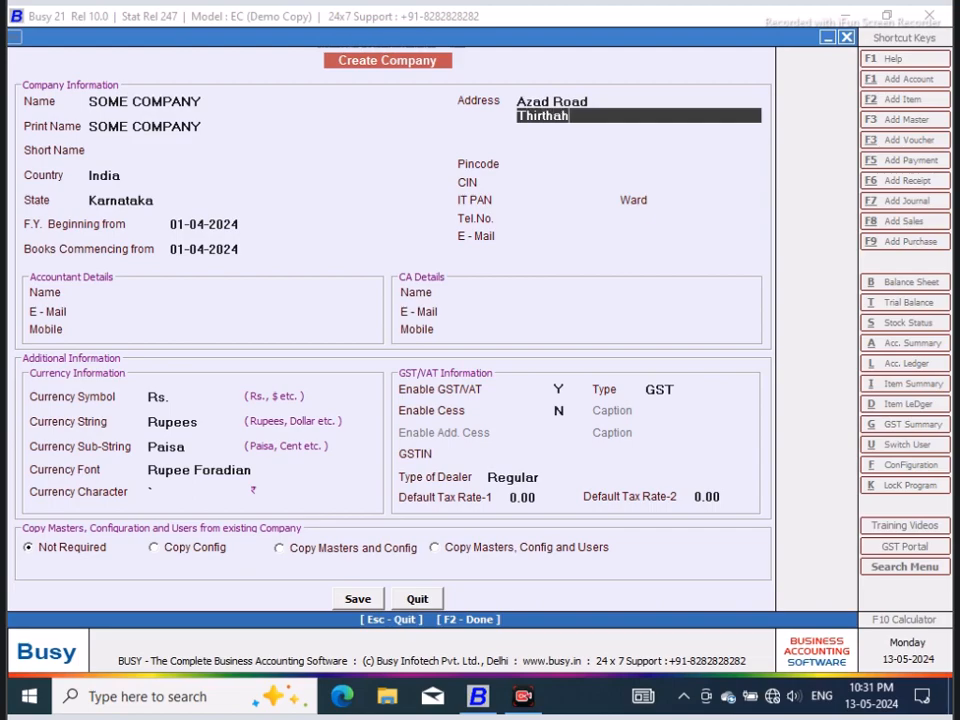
Step: Save the new company and finish the SuperUser setup without user authentication
{"action": "left_click", "coordinate": [356, 599]}
{"action": "left_click", "coordinate": [523, 396]}
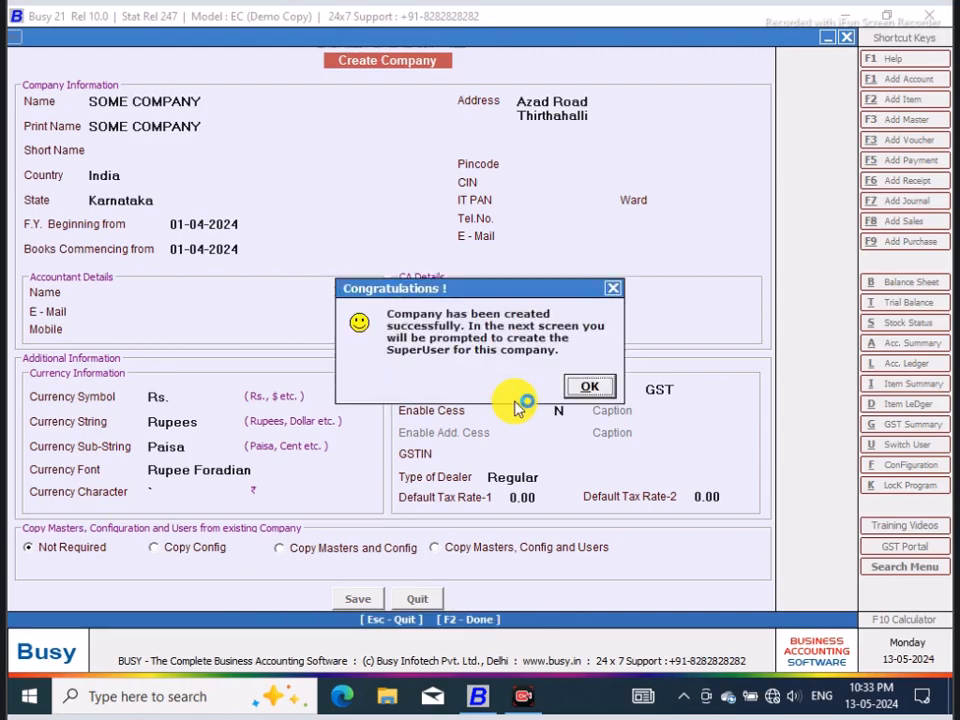
{"action": "left_click", "coordinate": [591, 389]}
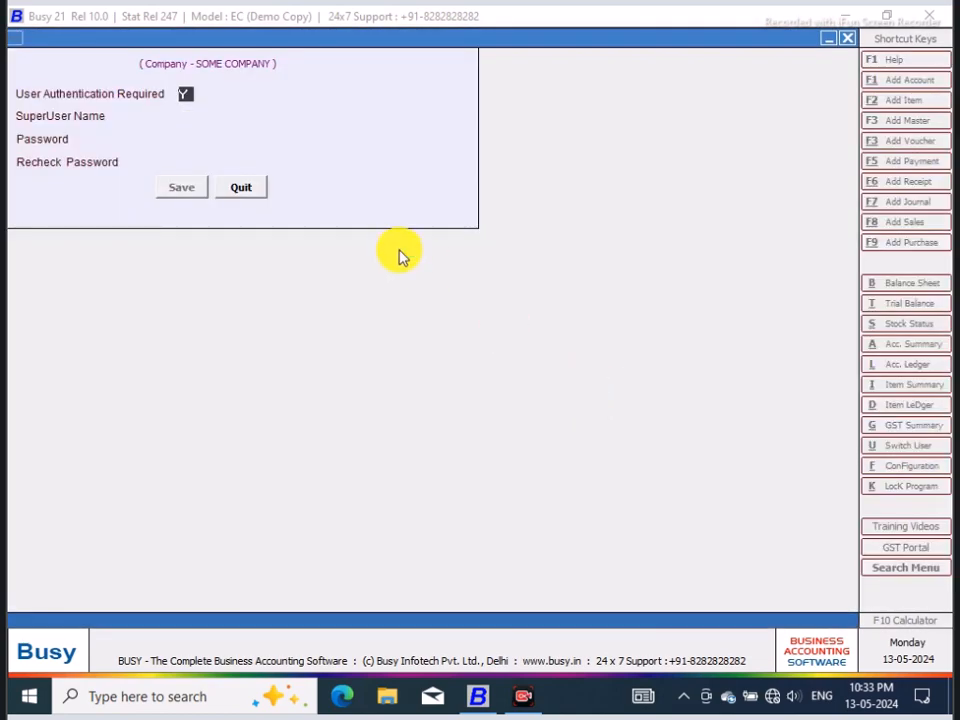
{"action": "left_click", "coordinate": [183, 190]}
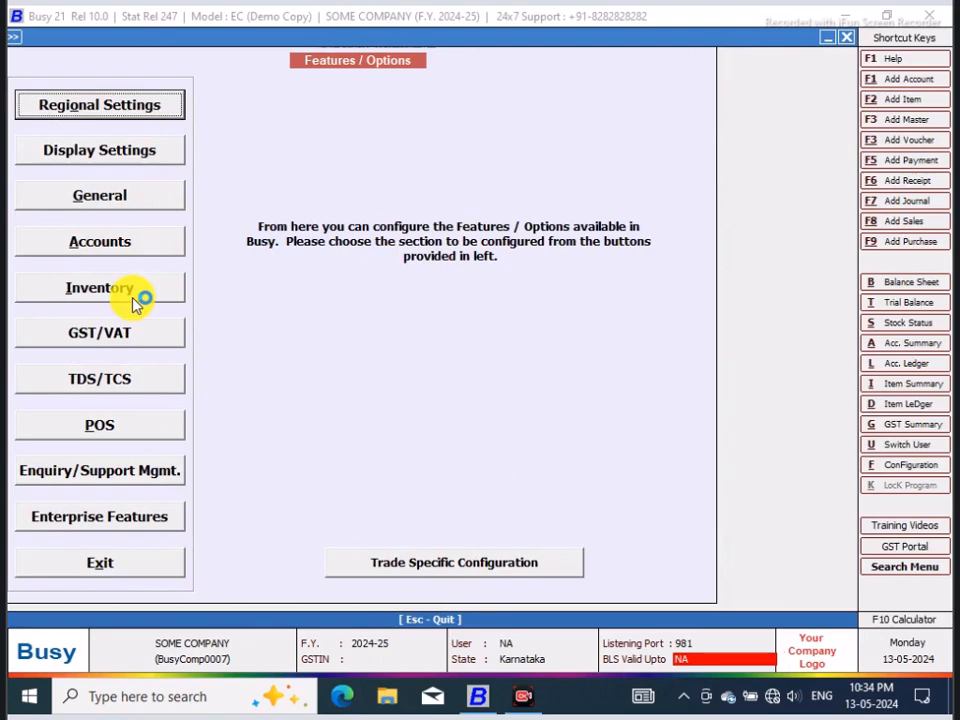
Step: Look over the Inventory feature options without saving, and close the Features/Options and Create Company screens
{"action": "left_click", "coordinate": [129, 292]}
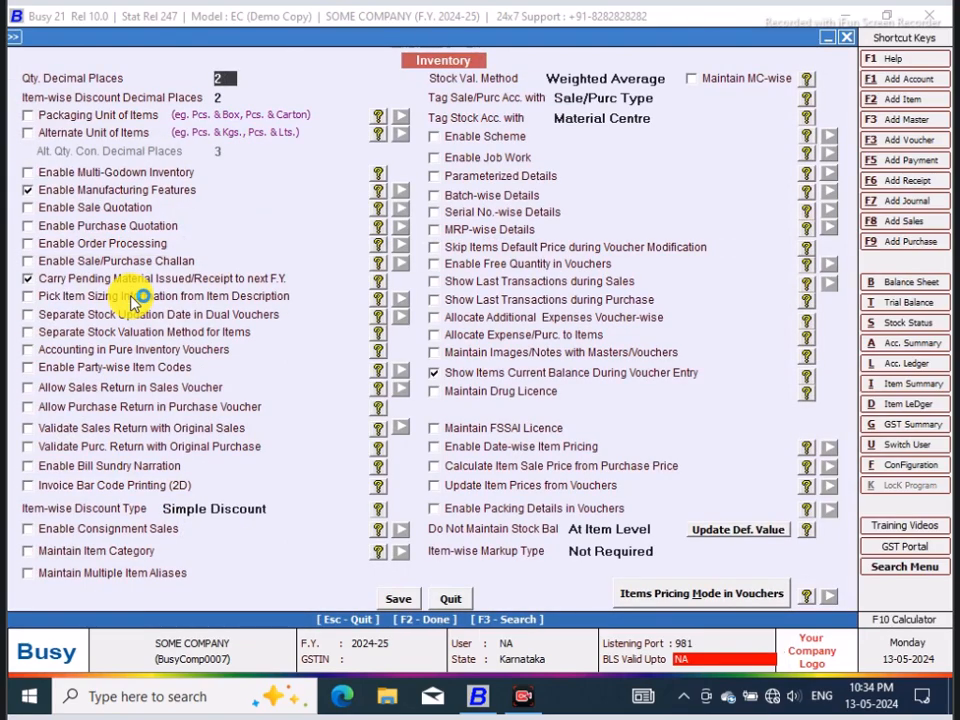
{"action": "left_click", "coordinate": [450, 599]}
{"action": "left_click", "coordinate": [168, 563]}
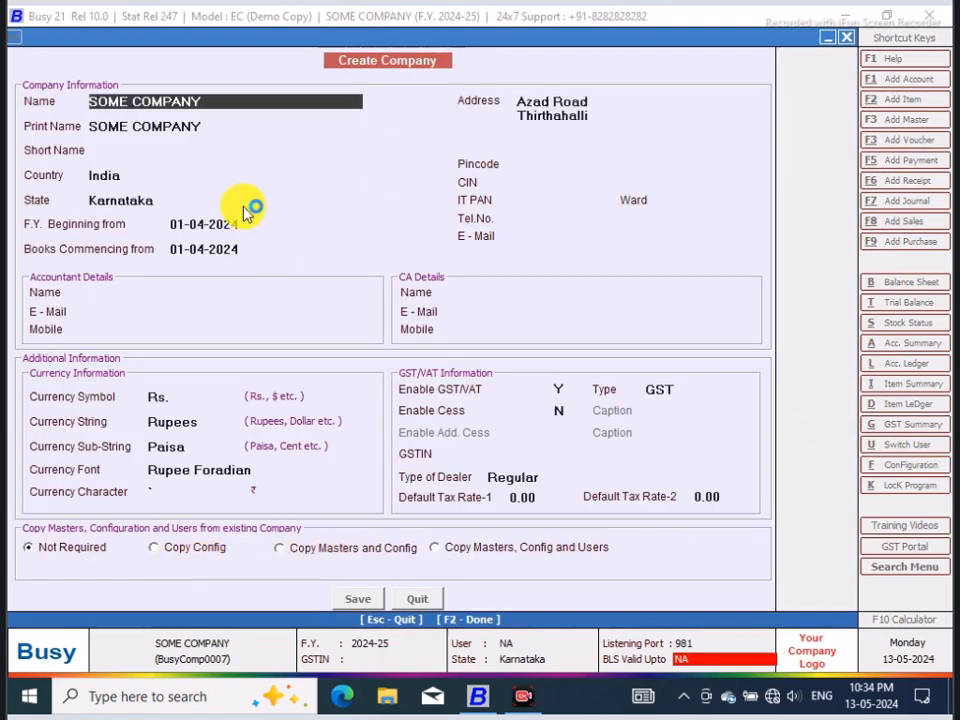
{"action": "left_click", "coordinate": [410, 604]}
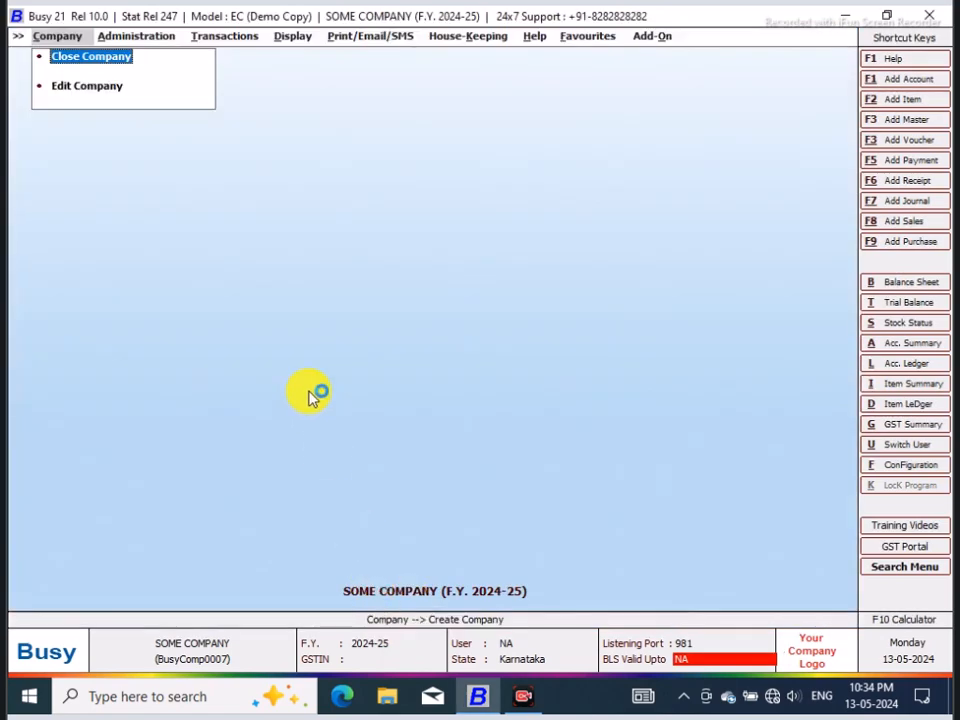
Step: Open a blank item master for adding a new item
{"action": "left_click", "coordinate": [107, 36]}
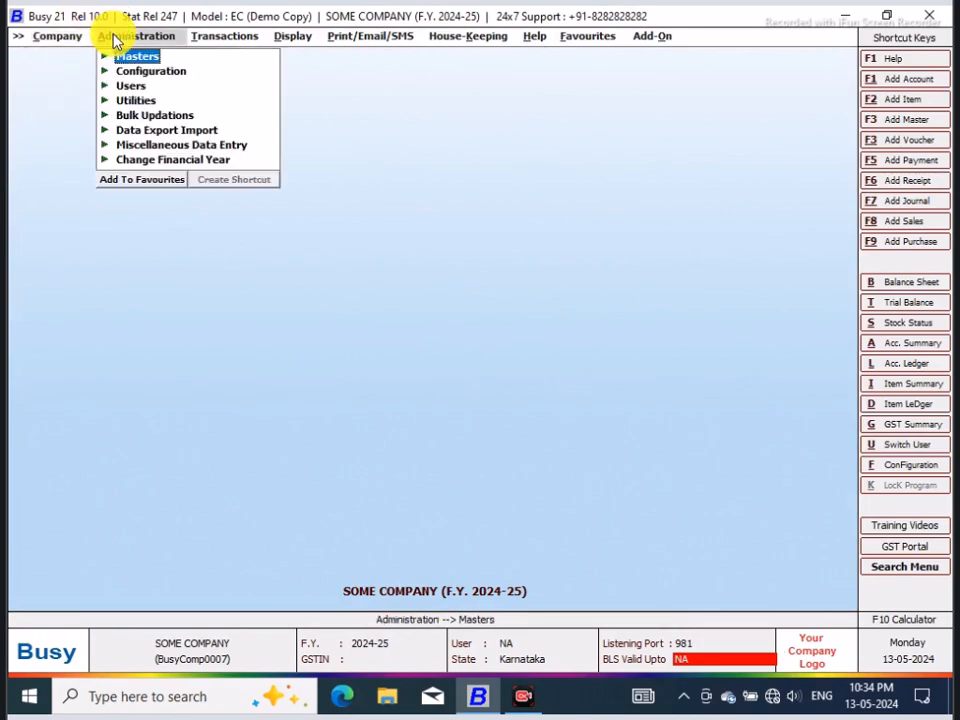
{"action": "left_click", "coordinate": [131, 58]}
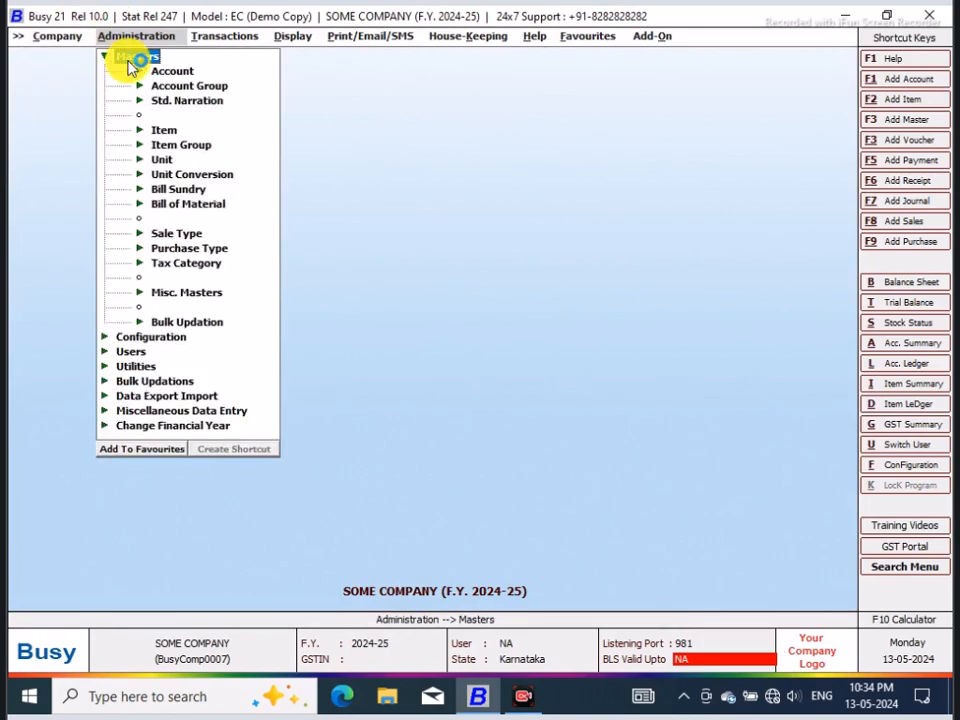
{"action": "left_click", "coordinate": [170, 131]}
{"action": "left_click", "coordinate": [196, 144]}
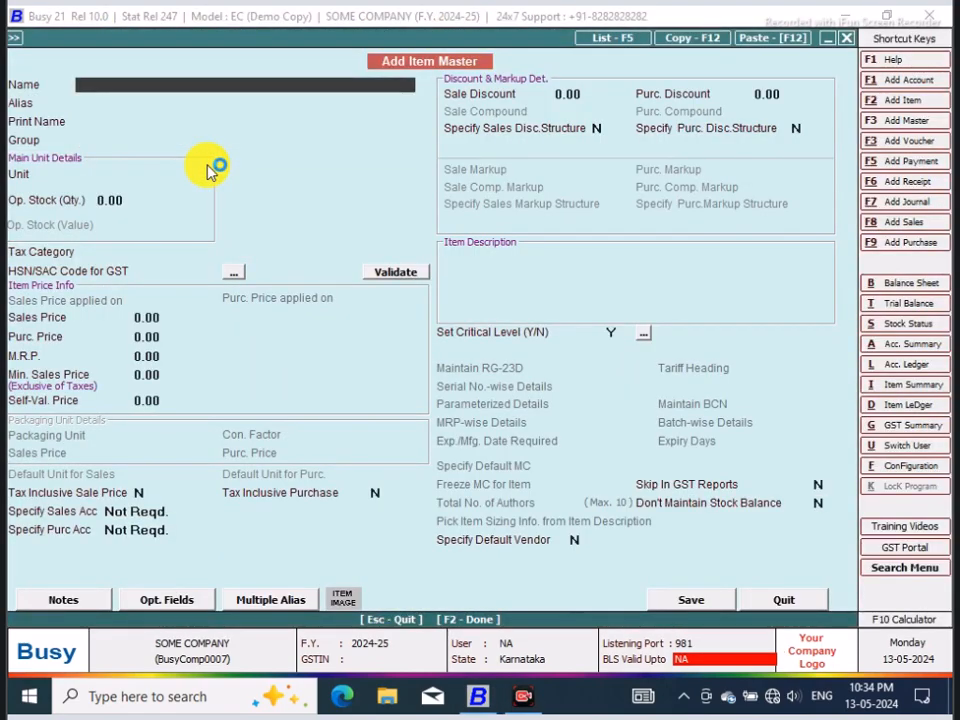
Step: Name the new item Clutch & Brake Pedal Rubber TATA 1210SE and use the same text as its print name
{"action": "type", "text": "Clutch & Brake"}
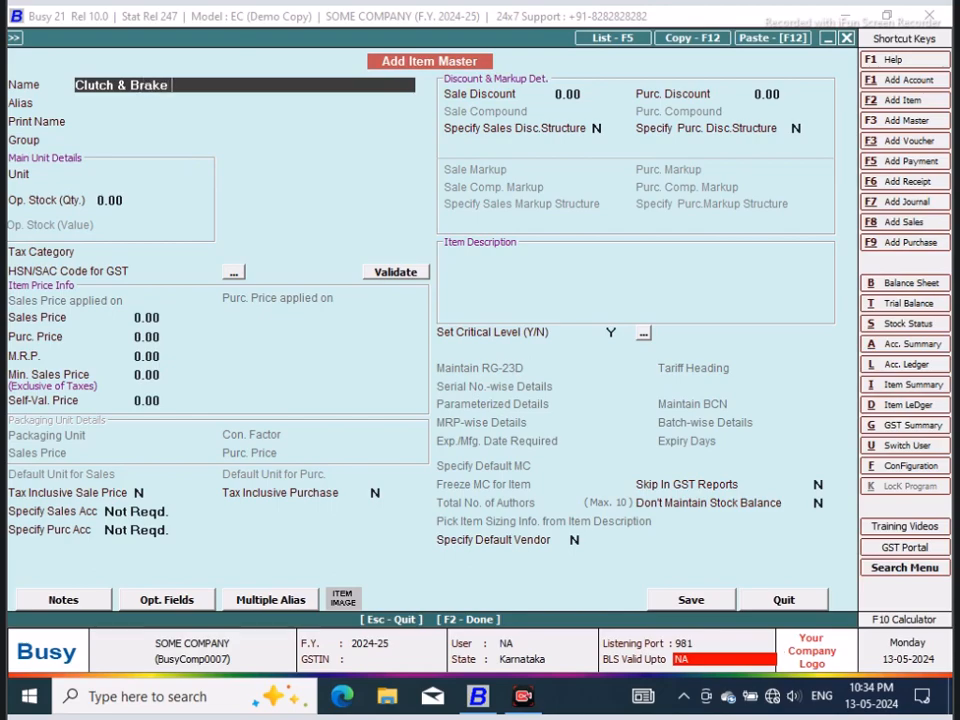
{"action": "type", "text": " Pedal Rubber TA"}
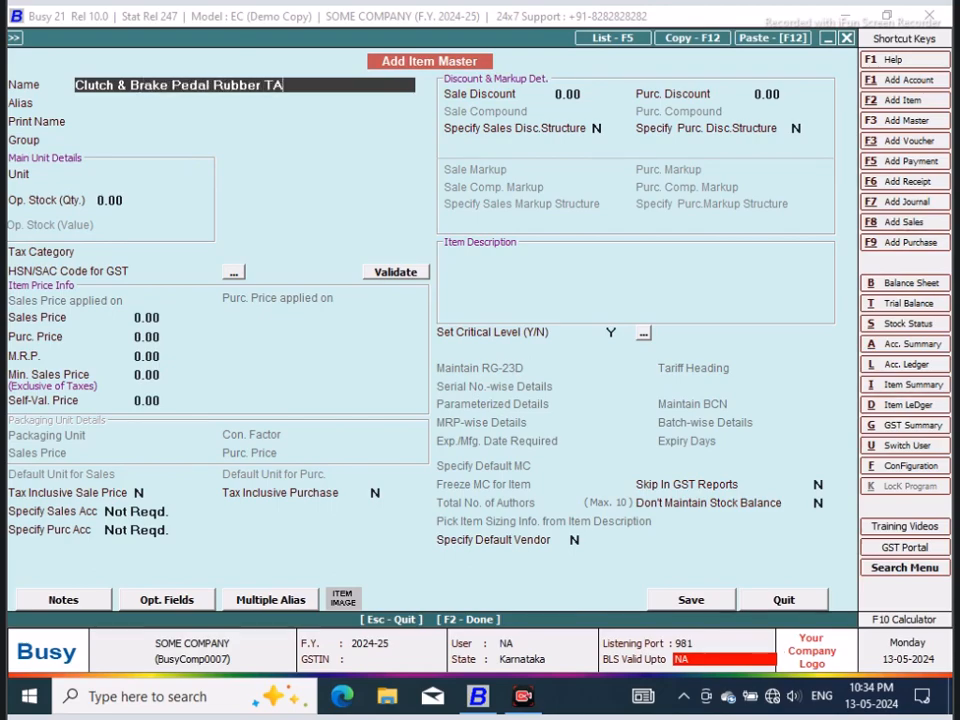
{"action": "type", "text": "TA 1210SE"}
{"action": "key", "text": "Return"}
{"action": "key", "text": "Return"}
{"action": "key", "text": "Return"}
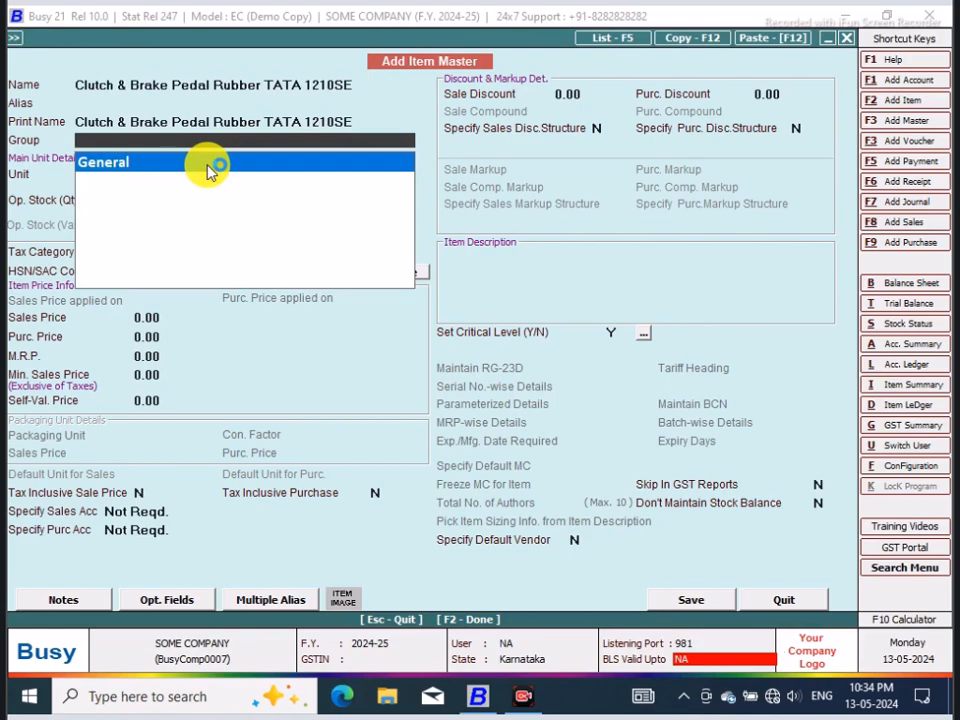
{"action": "key", "text": "F3"}
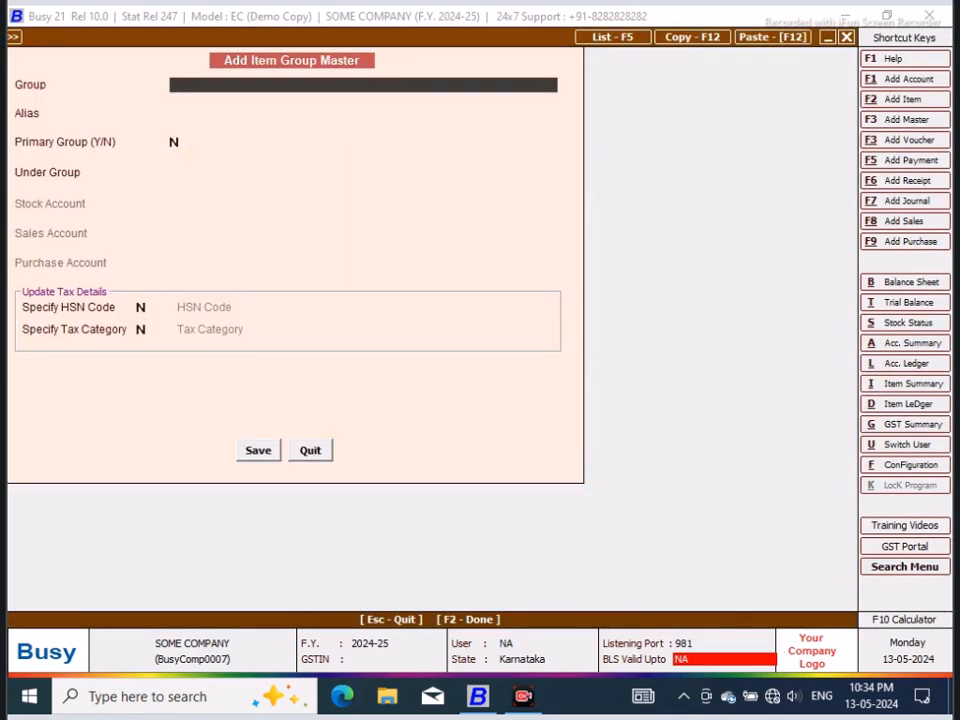
{"action": "type", "text": "RUBBER PARTS"}
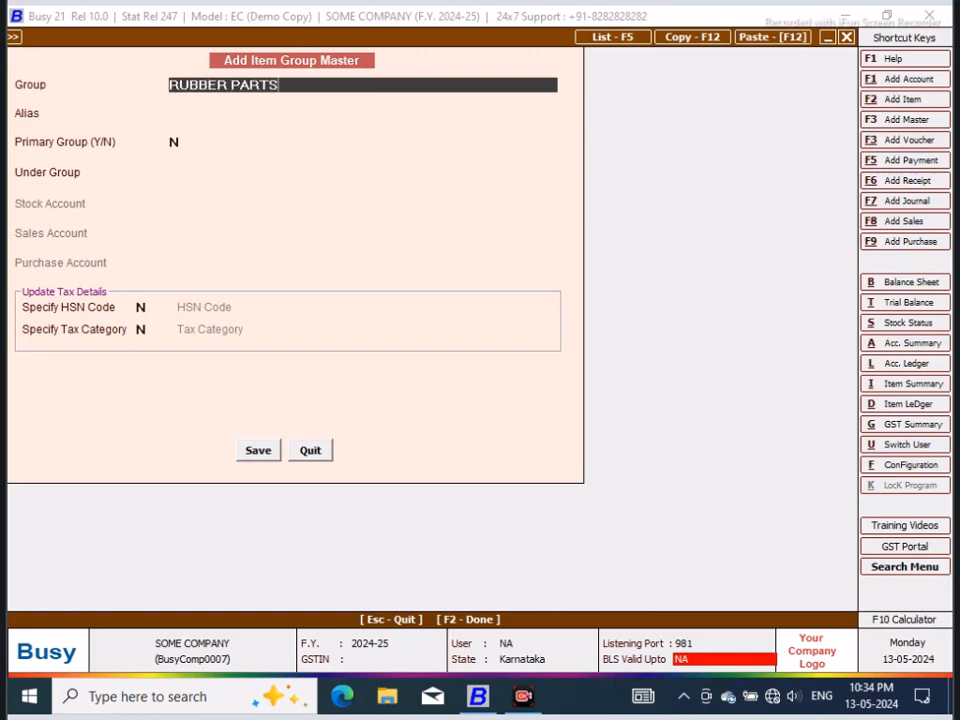
{"action": "key", "text": "Return"}
{"action": "key", "text": "Return"}
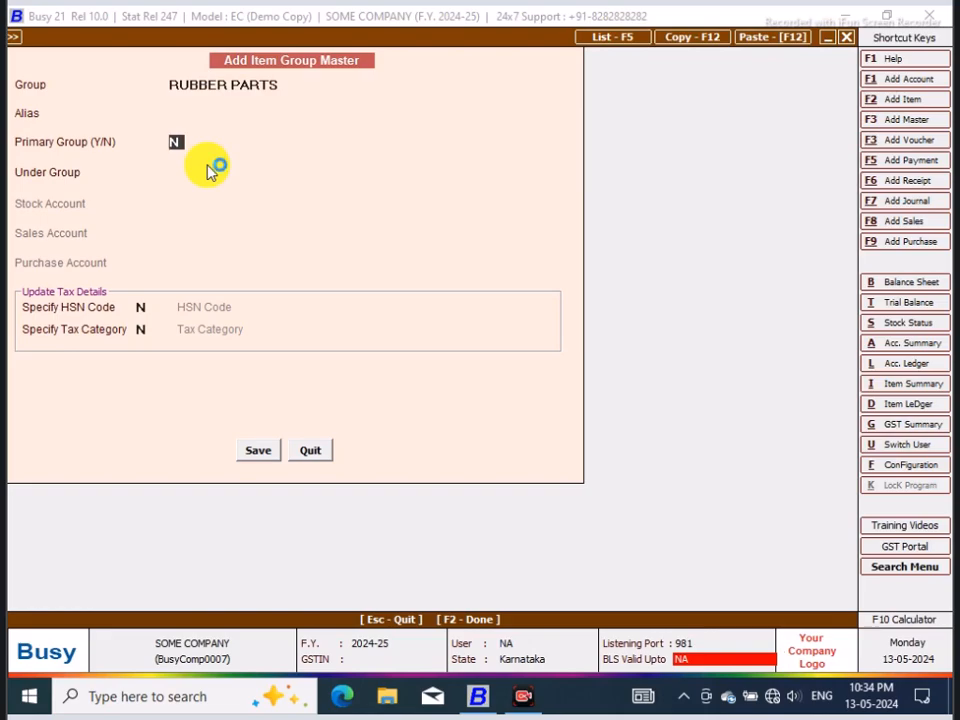
{"action": "type", "text": "Y"}
{"action": "left_click", "coordinate": [144, 330]}
{"action": "left_click", "coordinate": [318, 454]}
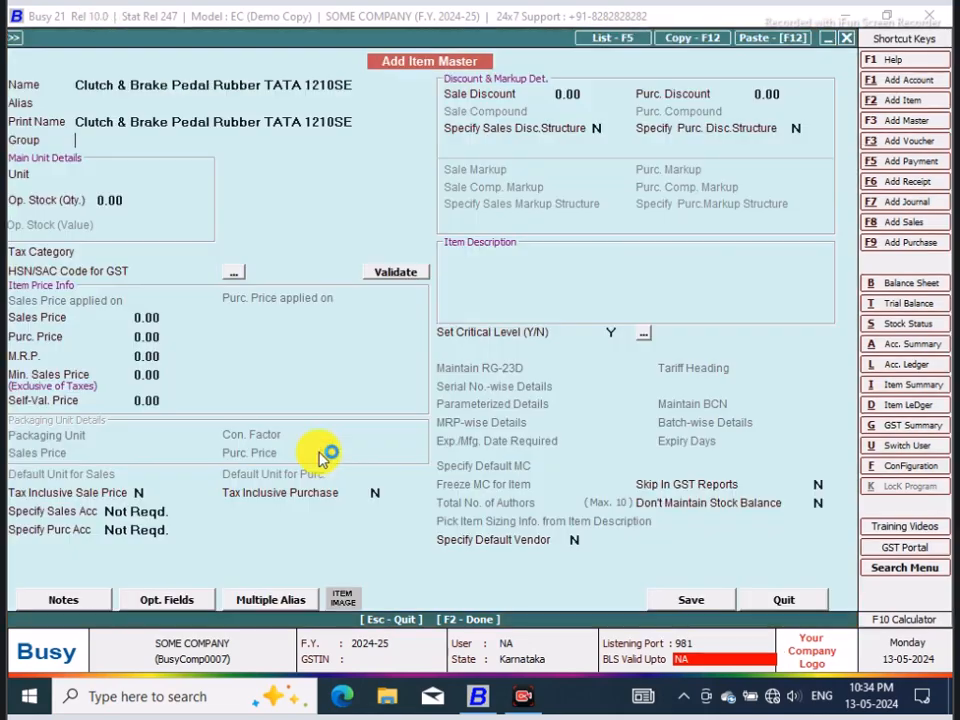
Step: Replace the item name with Gear Lever Outer Cup 1210SE and carry it over to the print name
{"action": "left_click", "coordinate": [343, 86]}
{"action": "left_click_drag", "start_coordinate": [343, 86], "coordinate": [55, 88]}
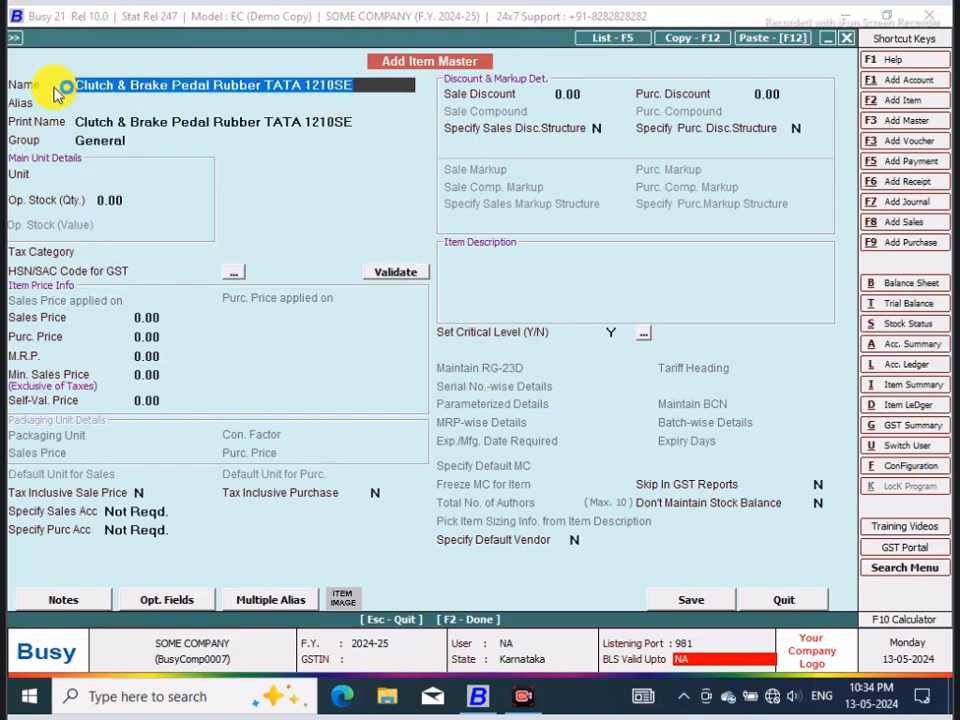
{"action": "type", "text": "C"}
{"action": "key", "text": "BackSpace"}
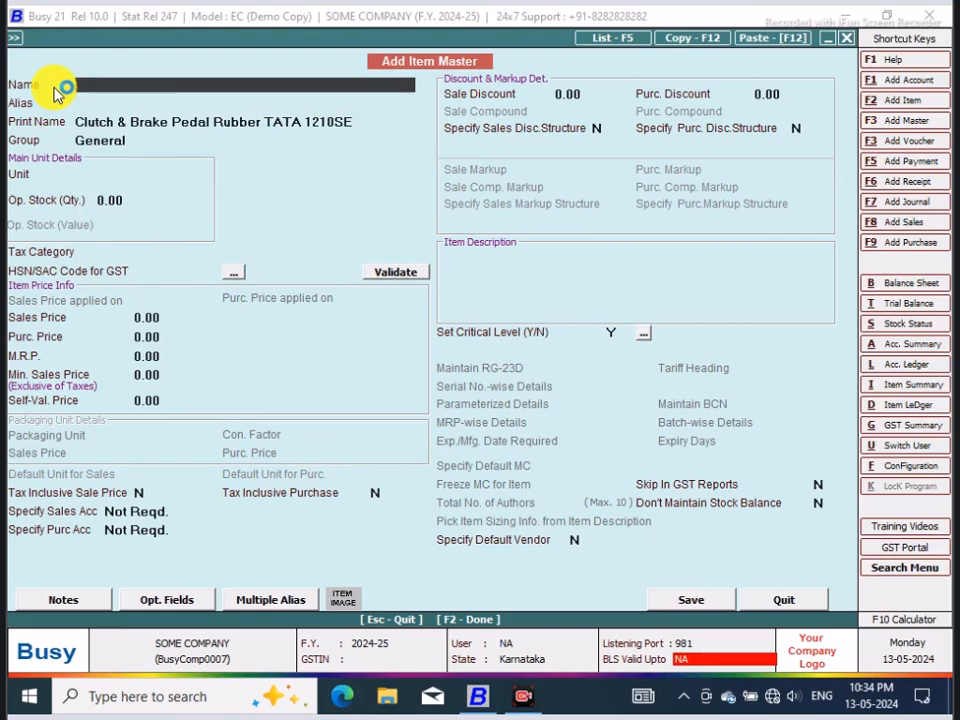
{"action": "type", "text": "gE"}
{"action": "key", "text": "BackSpace"}
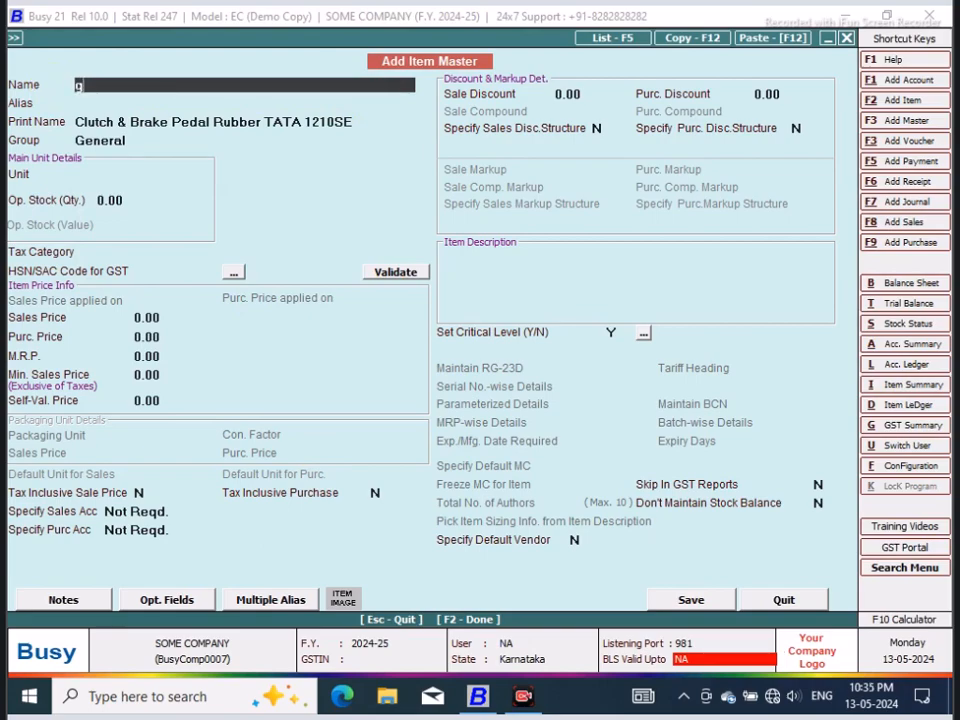
{"action": "type", "text": "Gear Lever Outer Cup"}
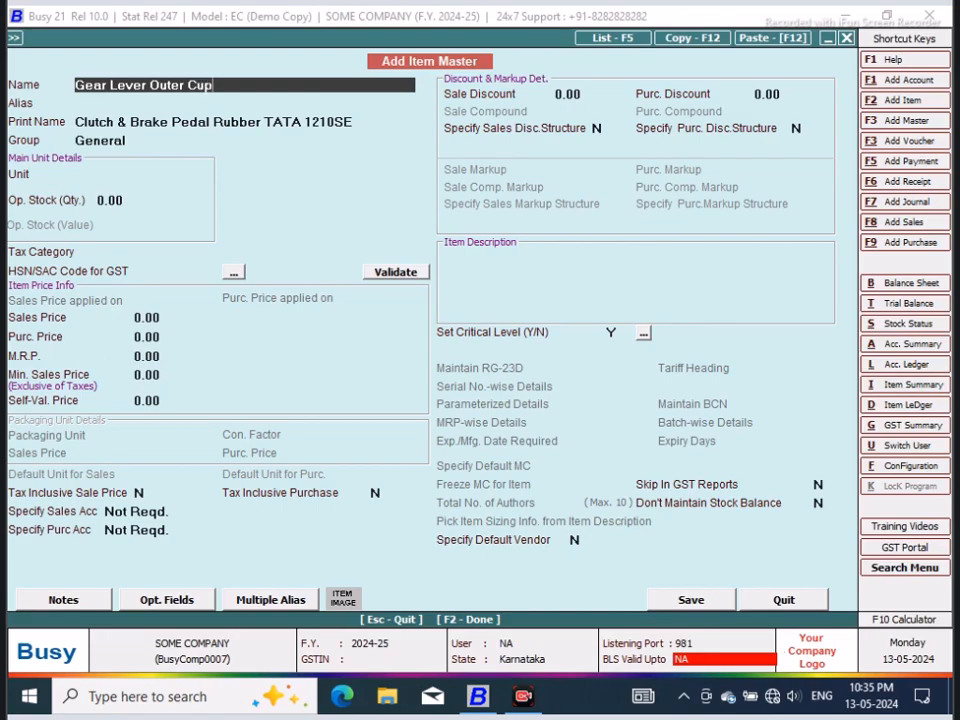
{"action": "type", "text": " 1210SE"}
{"action": "key", "text": "Return"}
{"action": "key", "text": "Return"}
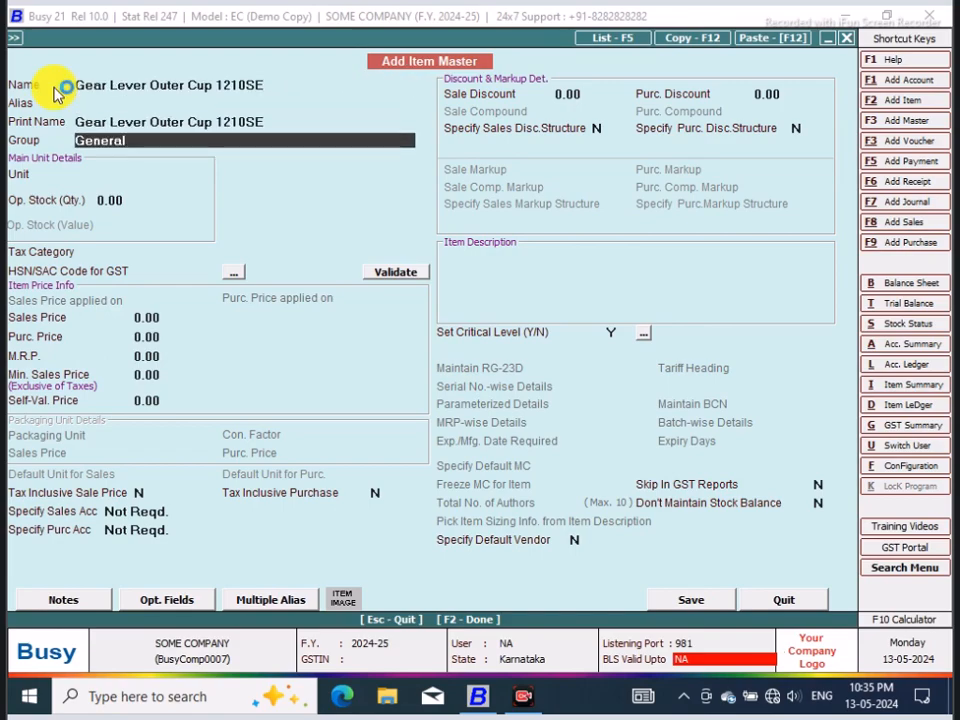
Step: Start a new item group for the item, named GEAR LEVER PARTS, and make it a primary group
{"action": "key", "text": "F3"}
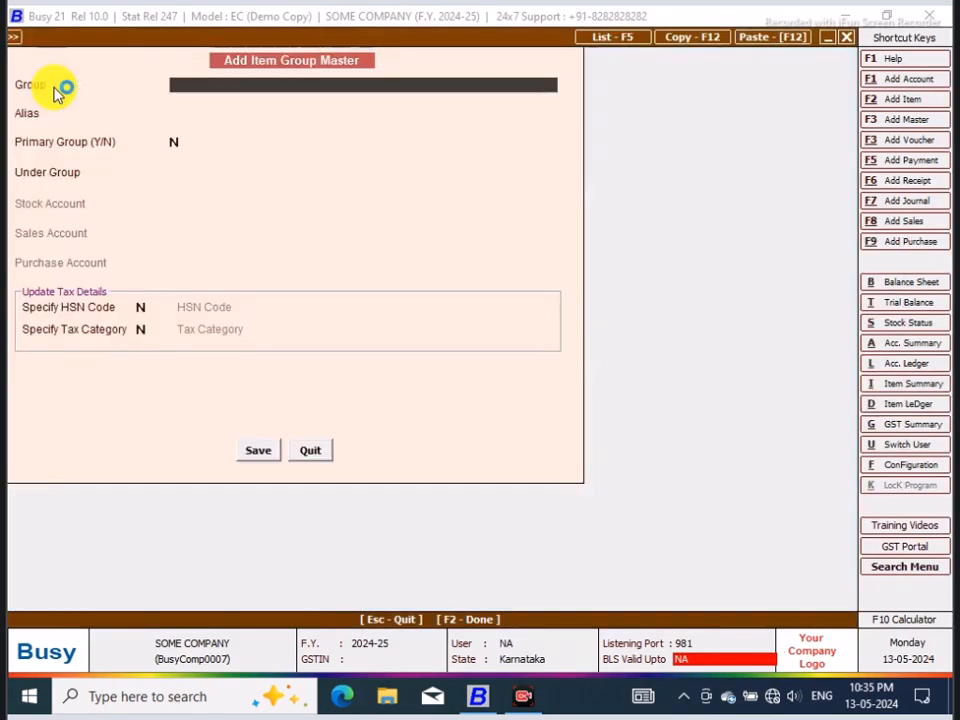
{"action": "type", "text": "gear"}
{"action": "key", "text": "BackSpace"}
{"action": "key", "text": "BackSpace"}
{"action": "key", "text": "BackSpace"}
{"action": "key", "text": "BackSpace"}
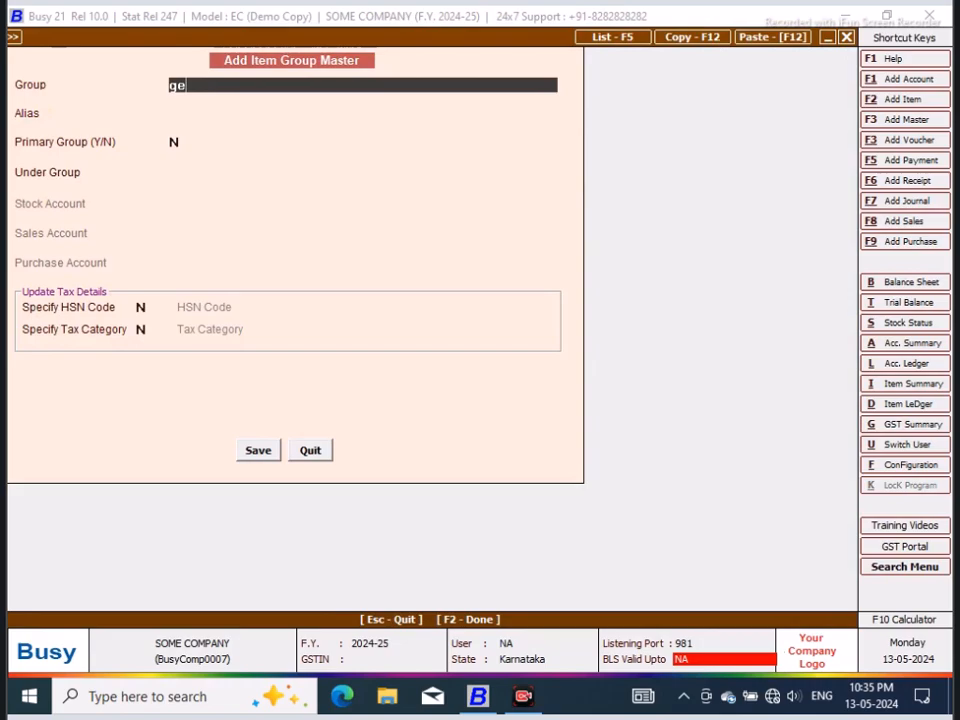
{"action": "type", "text": "GEAR LEVER PARTS"}
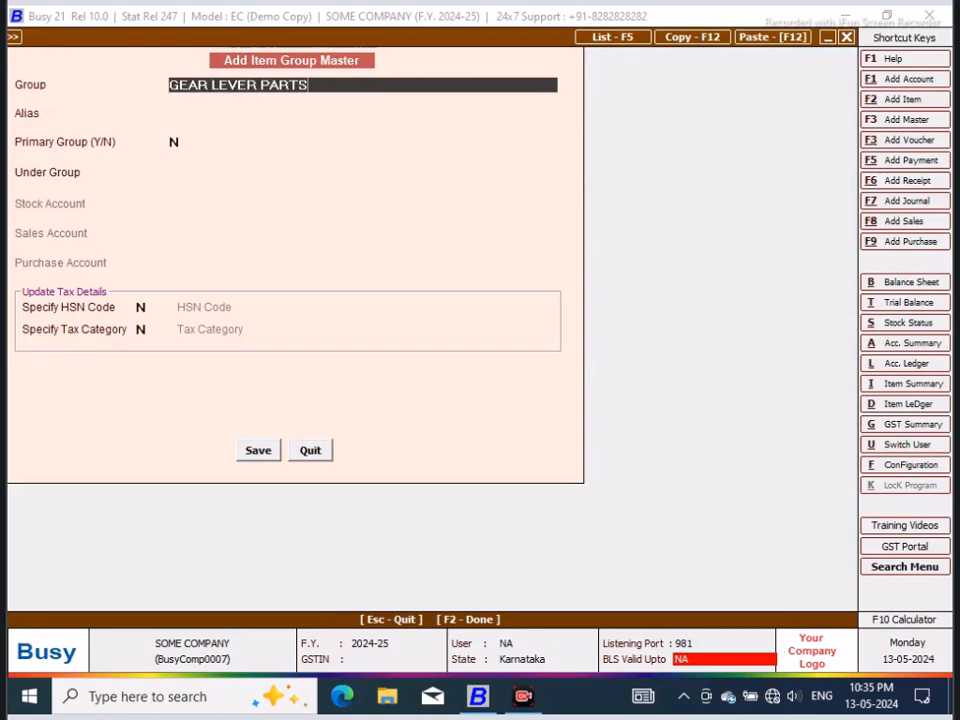
{"action": "key", "text": "Return"}
{"action": "type", "text": "Y"}
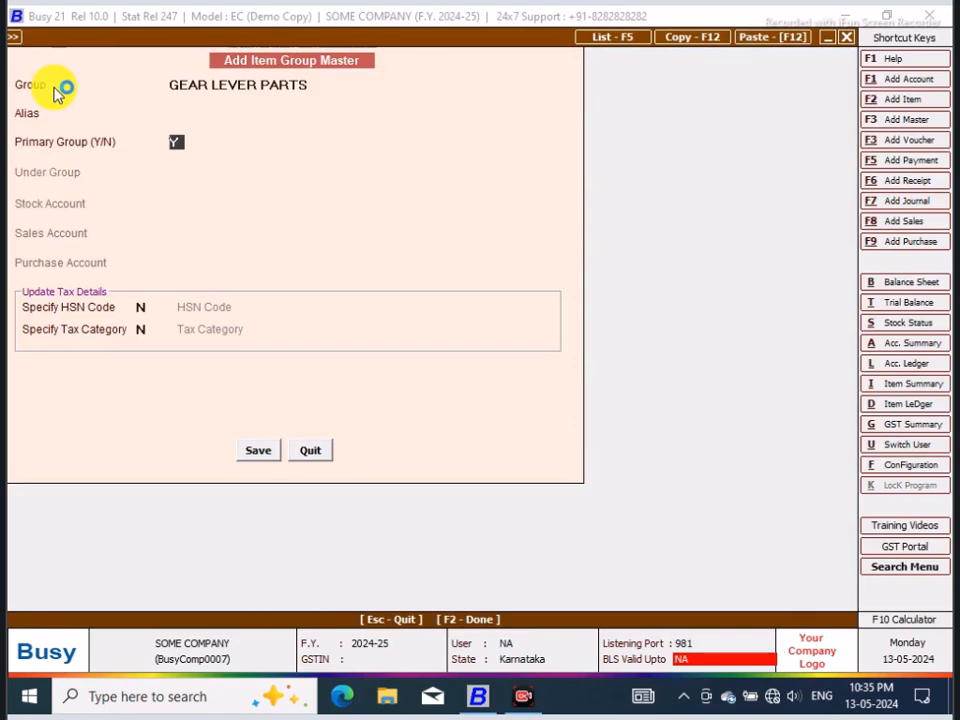
Step: Enable a tax category for the group, choose GST 18%, and save the group to the item
{"action": "left_click", "coordinate": [148, 330]}
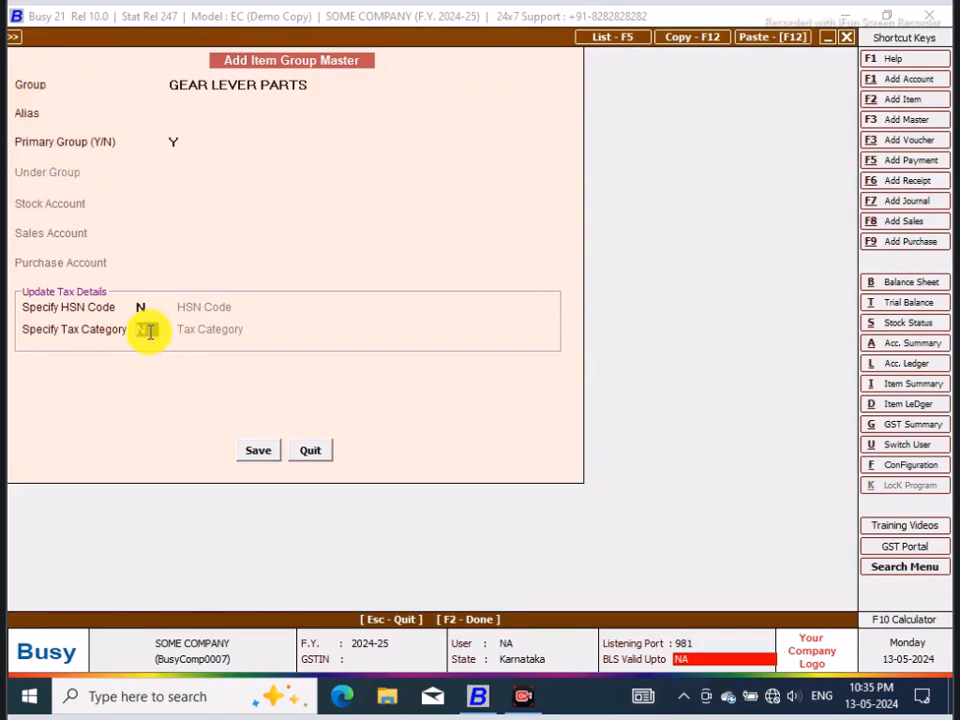
{"action": "type", "text": "Y"}
{"action": "key", "text": "Return"}
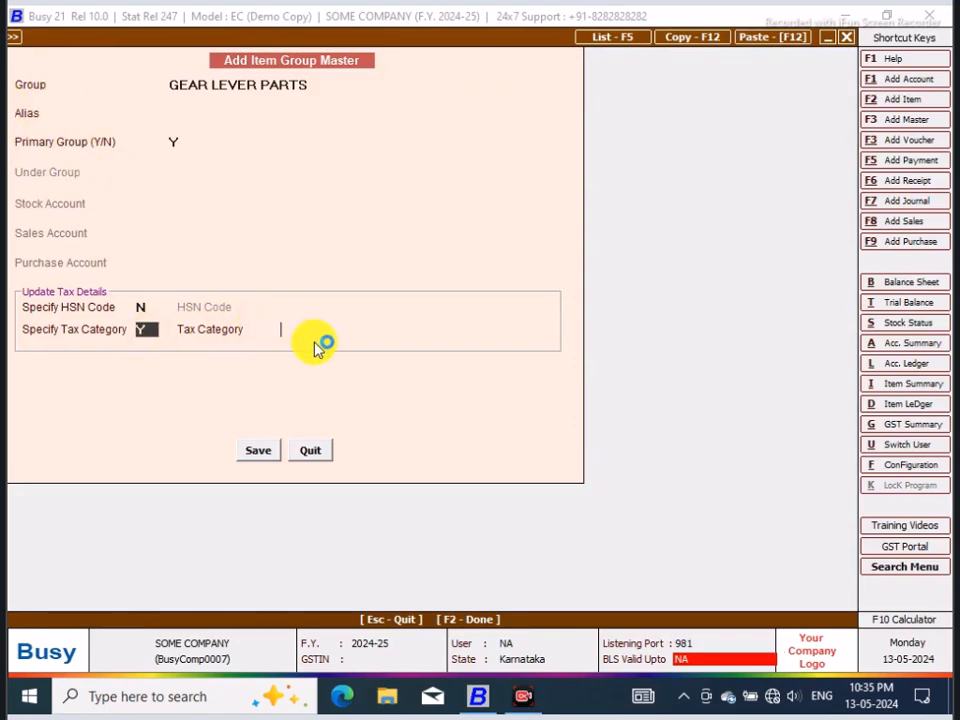
{"action": "left_click", "coordinate": [311, 409]}
{"action": "left_click", "coordinate": [256, 452]}
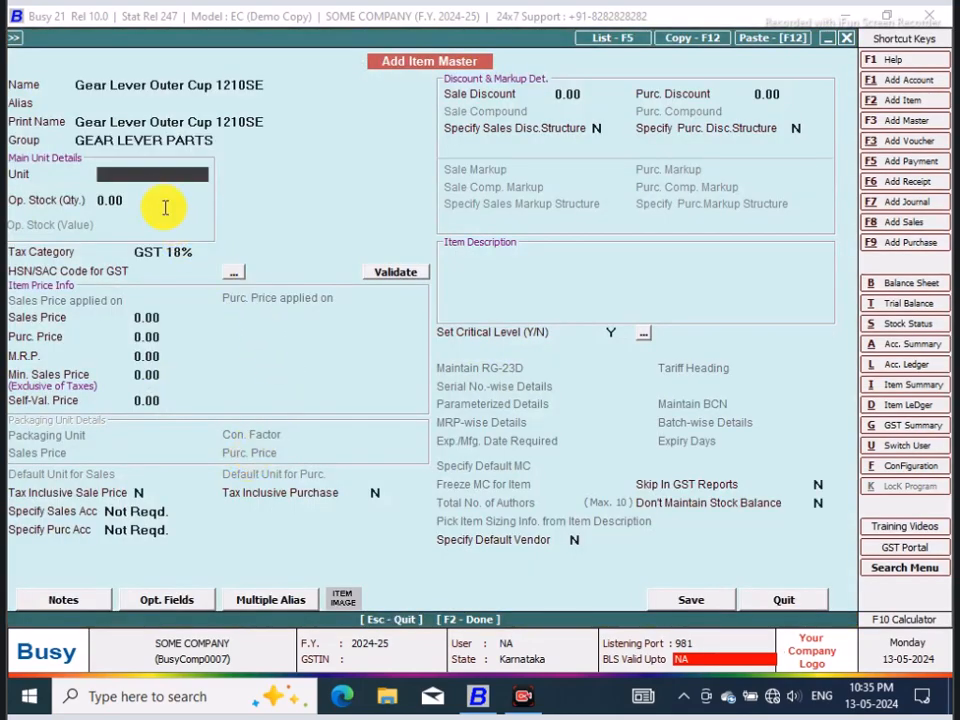
Step: Set the item's unit to Pcs. and enter an opening stock quantity of 12 with a stock value of 300
{"action": "type", "text": "PCS"}
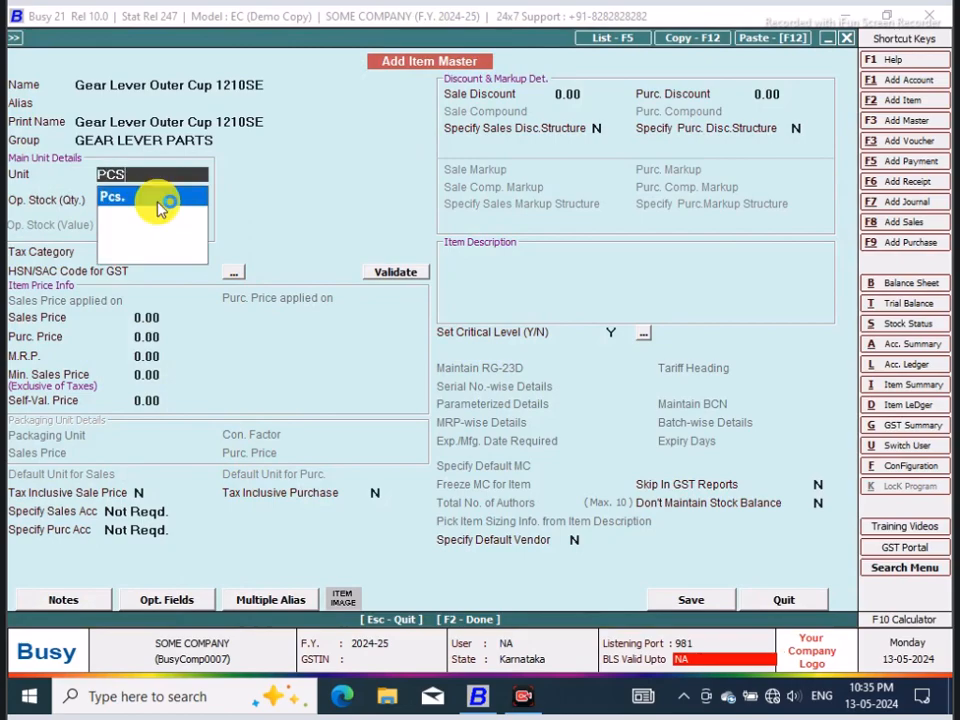
{"action": "left_click", "coordinate": [158, 204]}
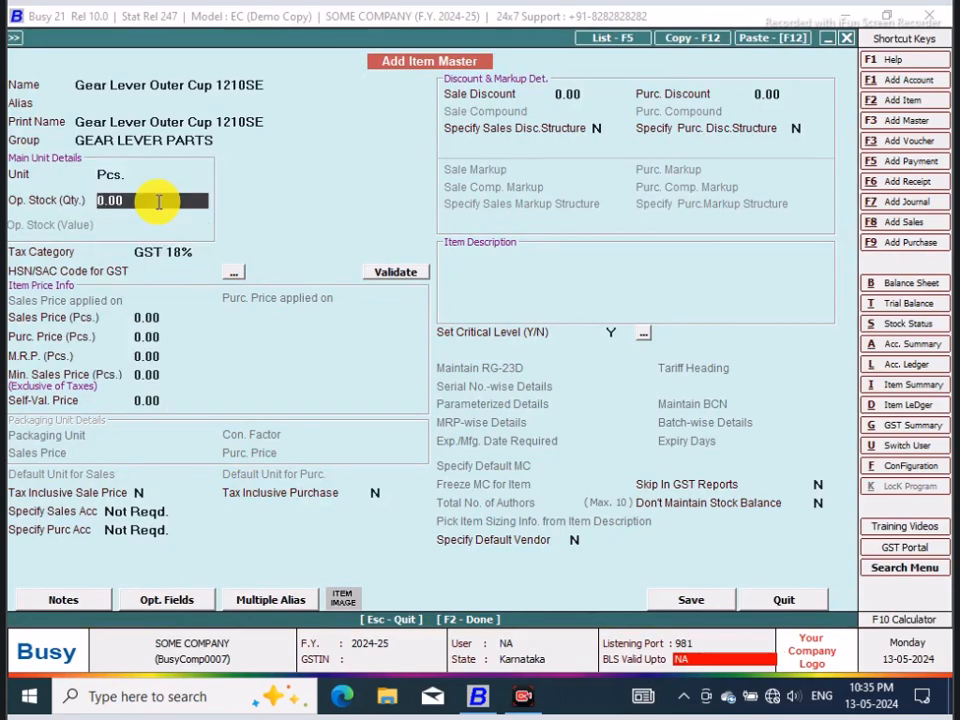
{"action": "type", "text": "12"}
{"action": "key", "text": "Return"}
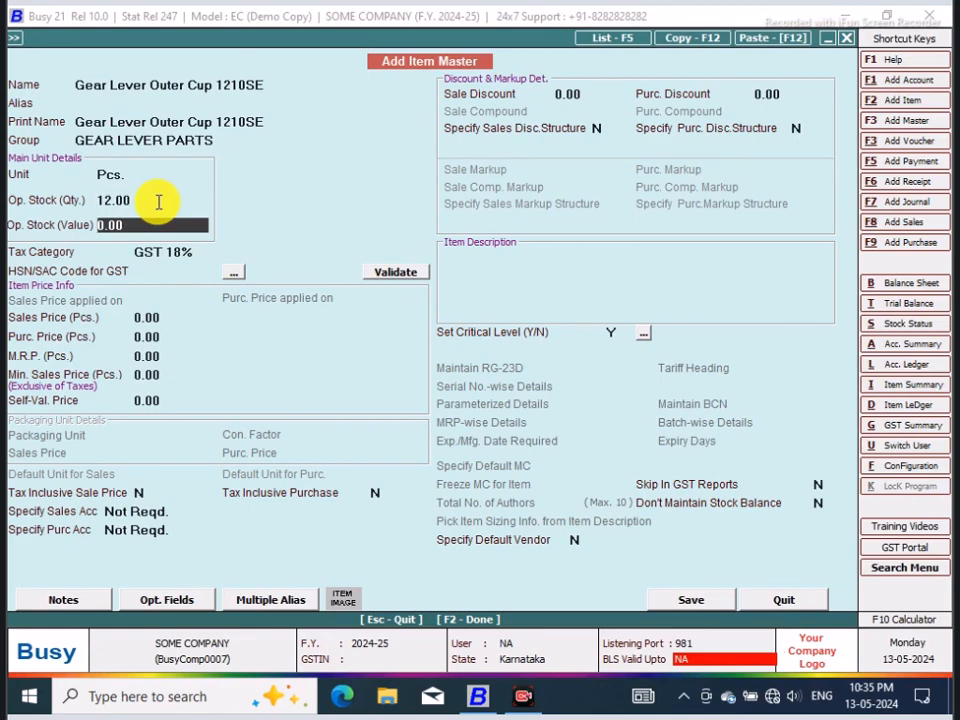
{"action": "type", "text": "300"}
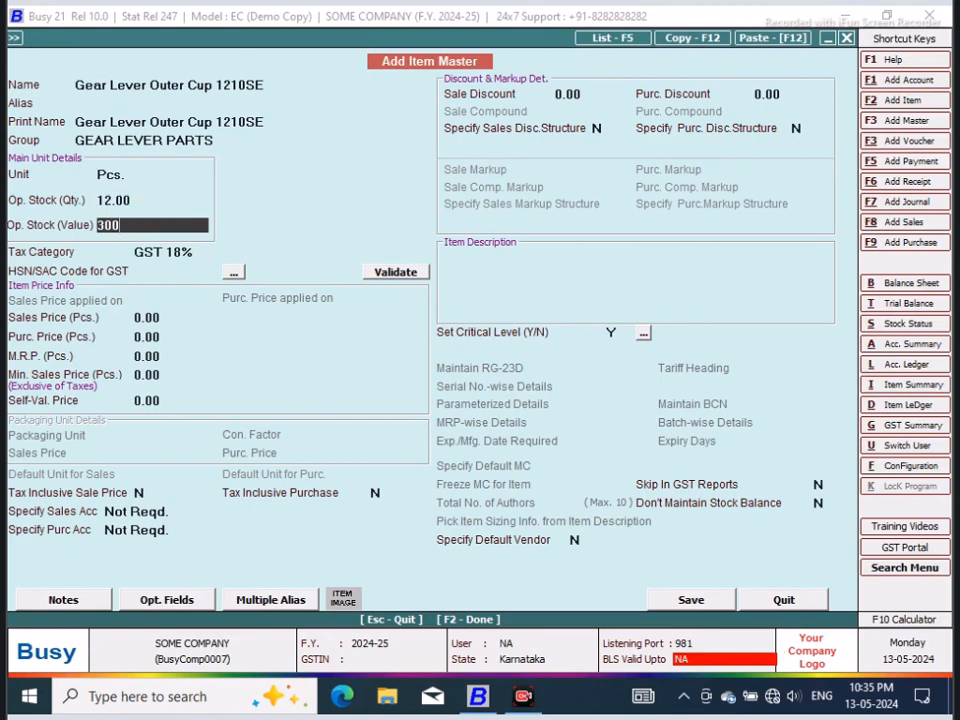
{"action": "key", "text": "Return"}
Step: Set the sales price to 40 and the M.R.P. to 60, and save the item without an HSN/SAC code
{"action": "left_click", "coordinate": [168, 316]}
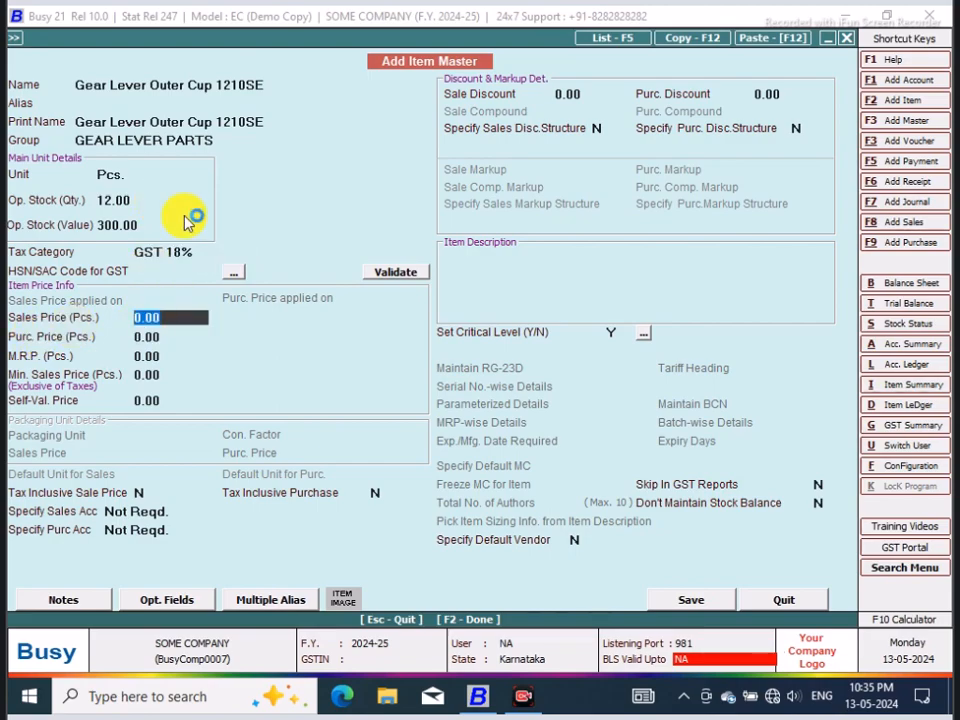
{"action": "left_click", "coordinate": [130, 316]}
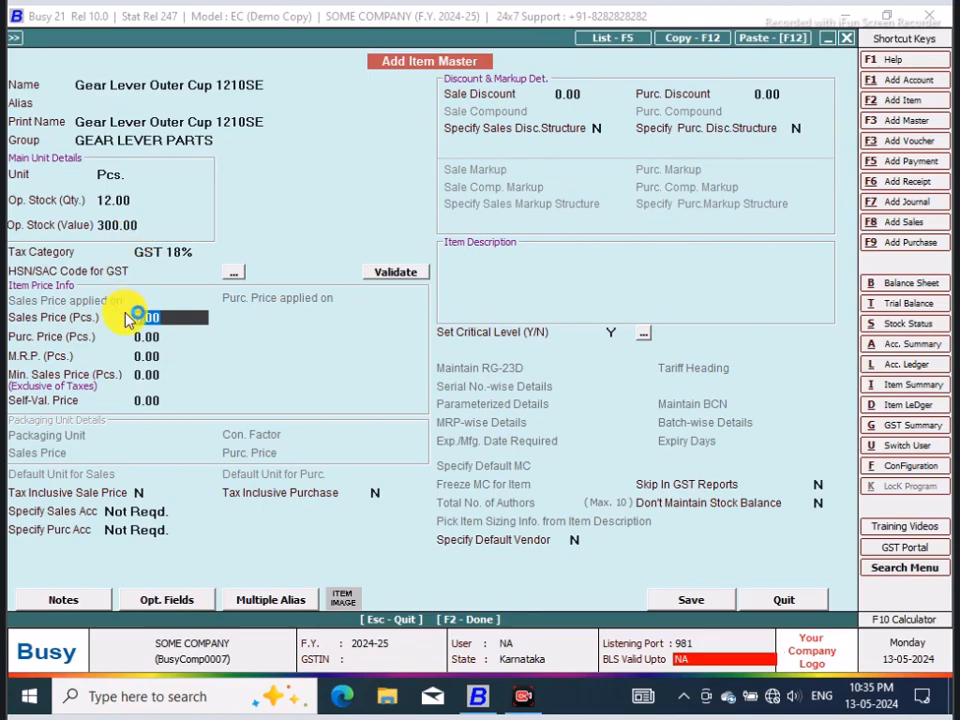
{"action": "type", "text": "40"}
{"action": "key", "text": "Return"}
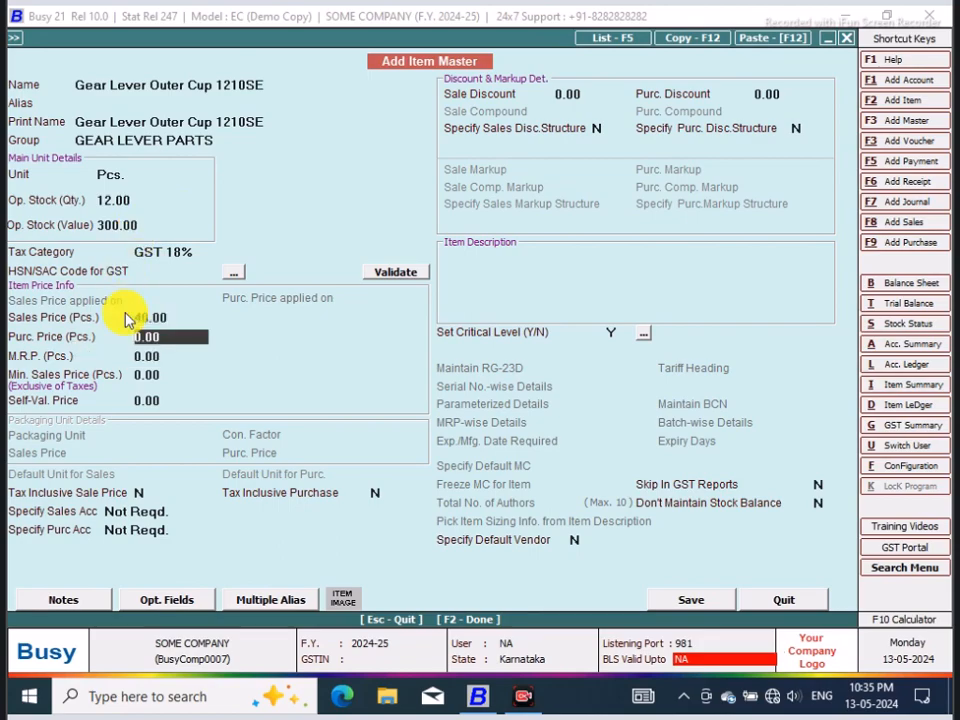
{"action": "left_click", "coordinate": [18, 367]}
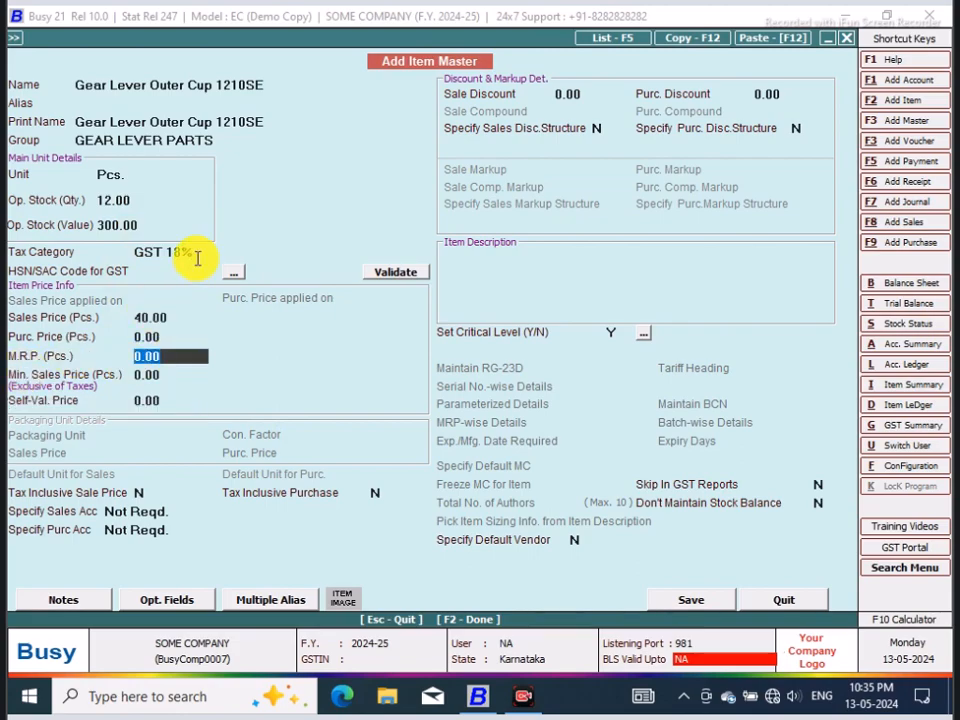
{"action": "type", "text": "60"}
{"action": "key", "text": "Return"}
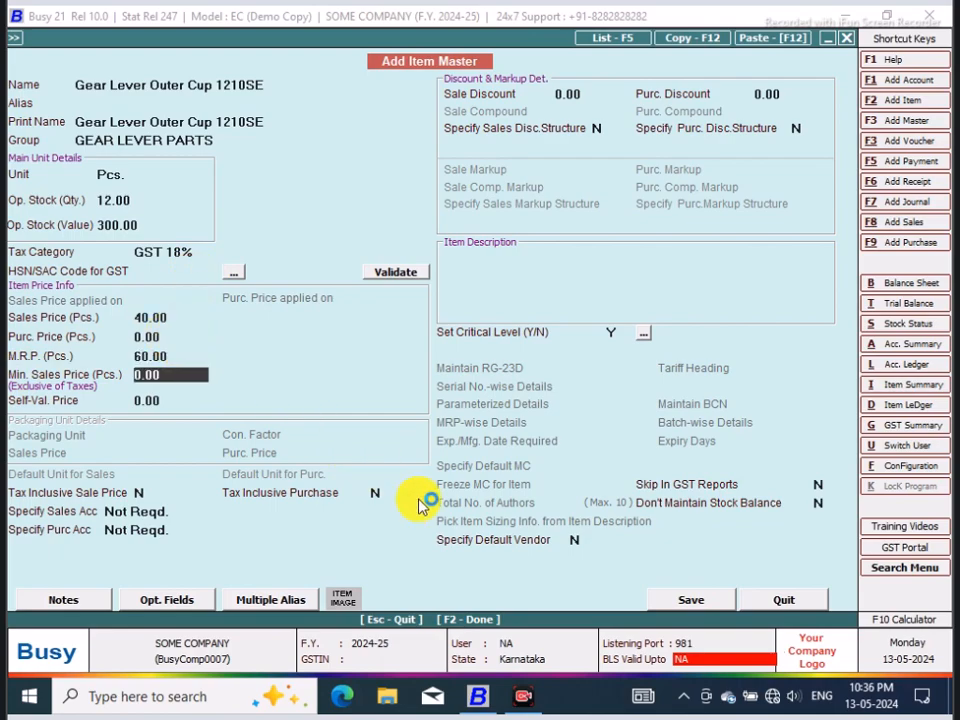
{"action": "left_click", "coordinate": [703, 602]}
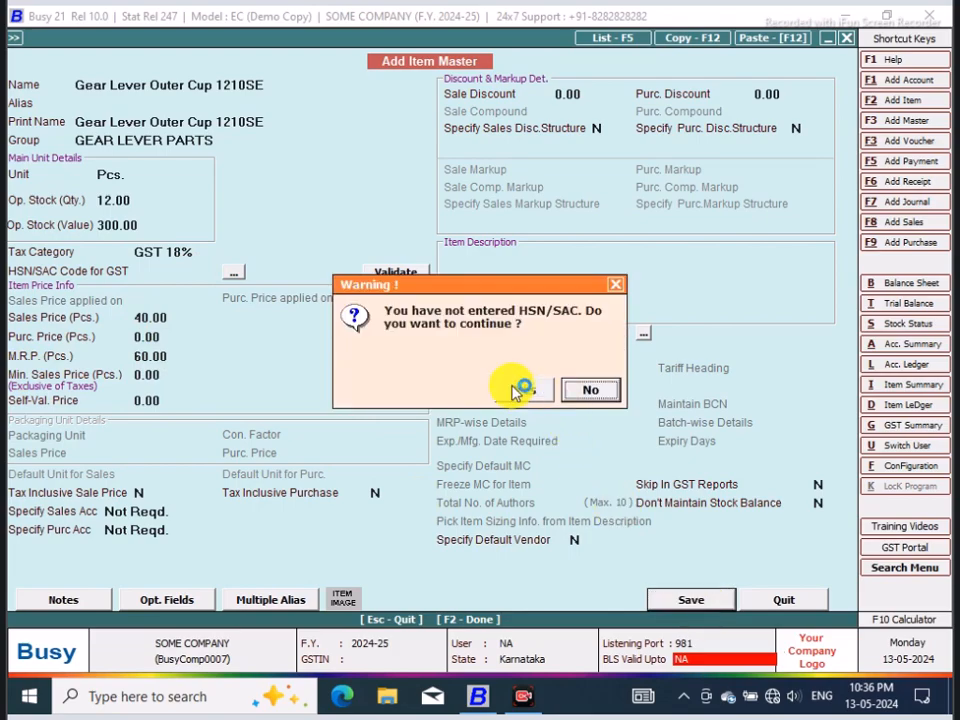
{"action": "left_click", "coordinate": [519, 390]}
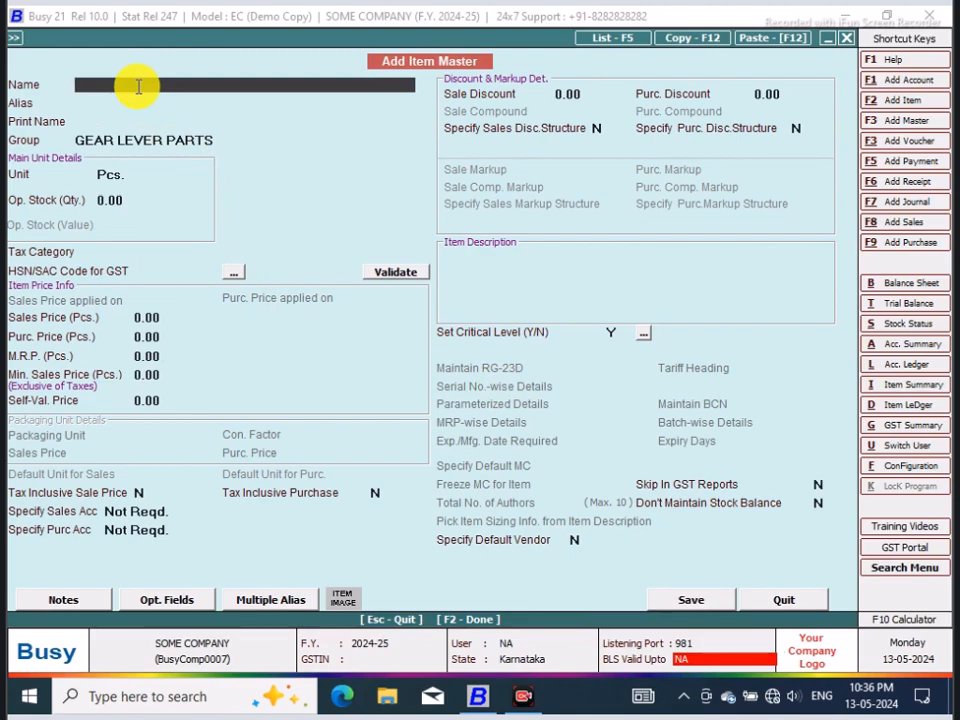
Step: Name the next item Stub Axel Check Nut 85Model Tata and use the same text as its print name
{"action": "type", "text": "Stub"}
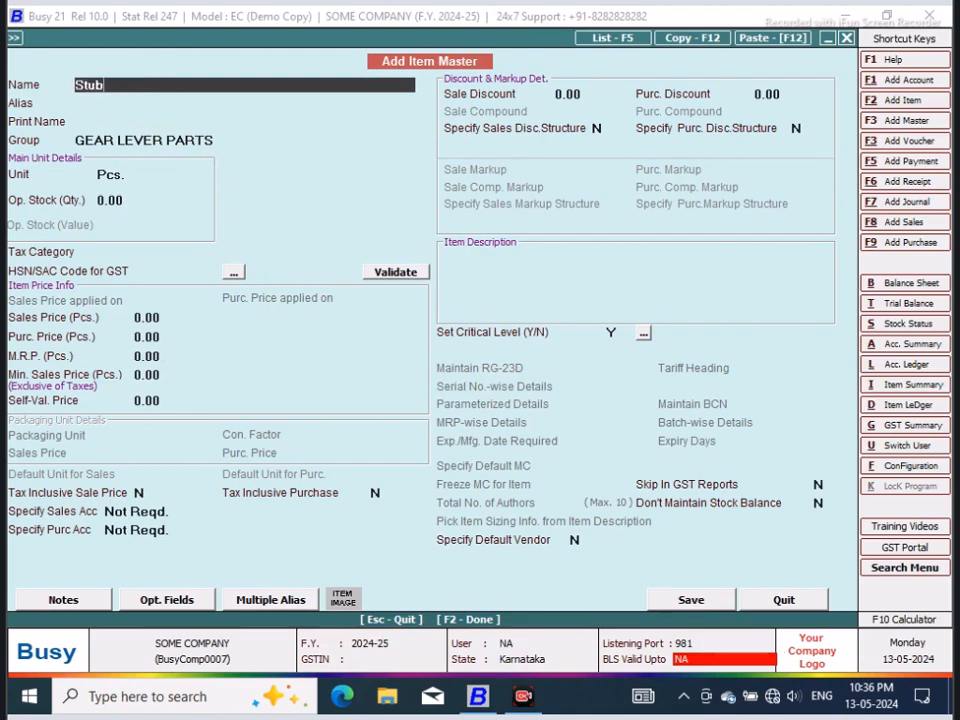
{"action": "type", "text": " Axel CHE"}
{"action": "key", "text": "BackSpace"}
{"action": "key", "text": "BackSpace"}
{"action": "type", "text": "heck Nut"}
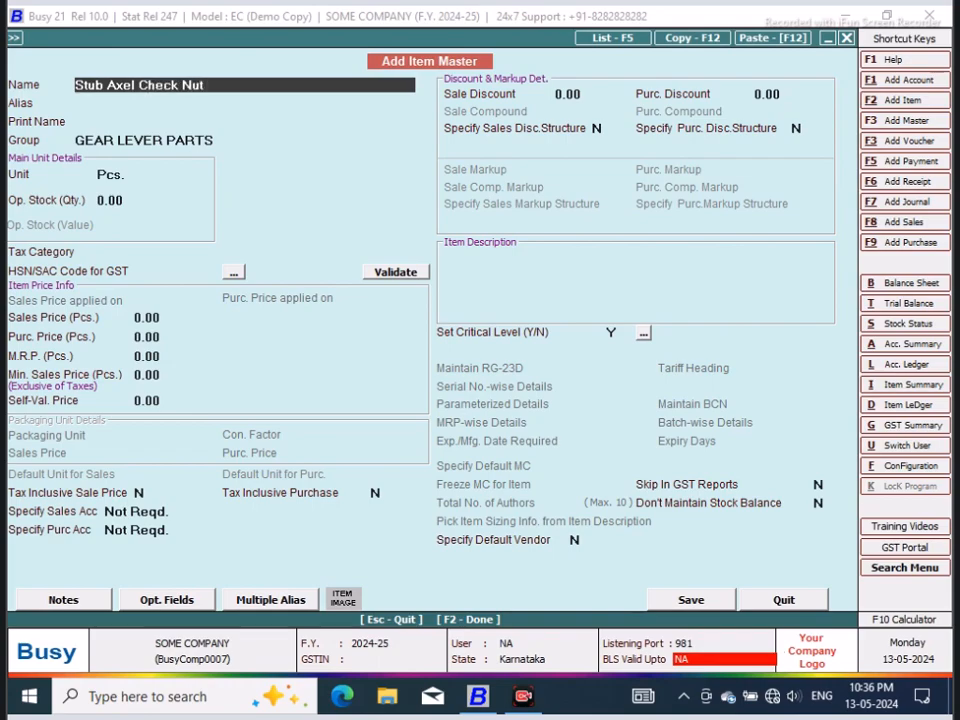
{"action": "type", "text": " 85Model Tata"}
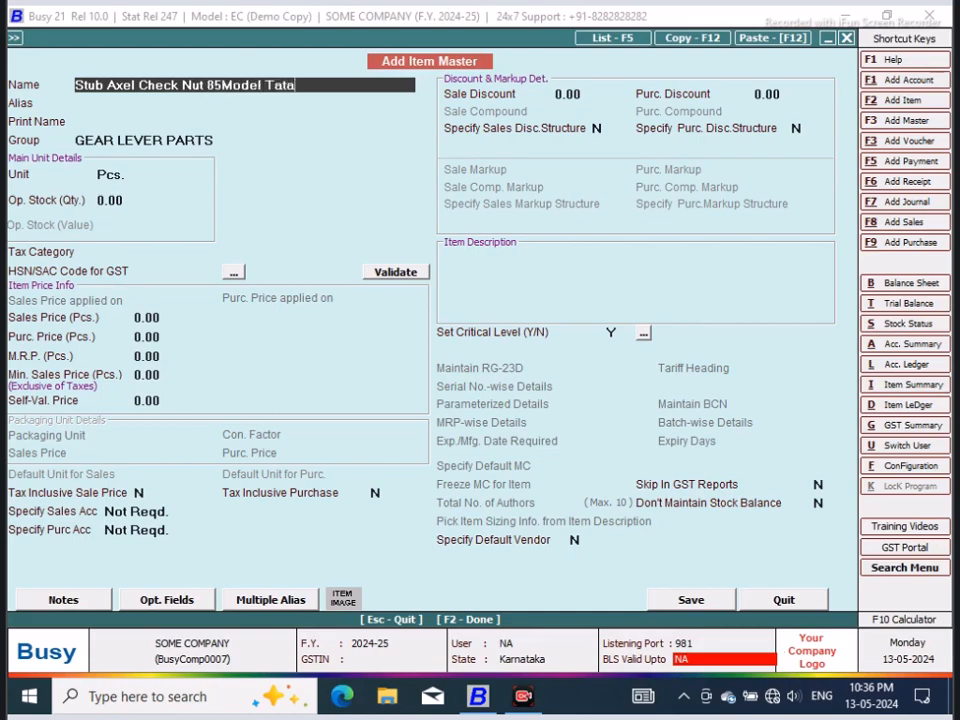
{"action": "key", "text": "Return"}
{"action": "key", "text": "Return"}
{"action": "key", "text": "Return"}
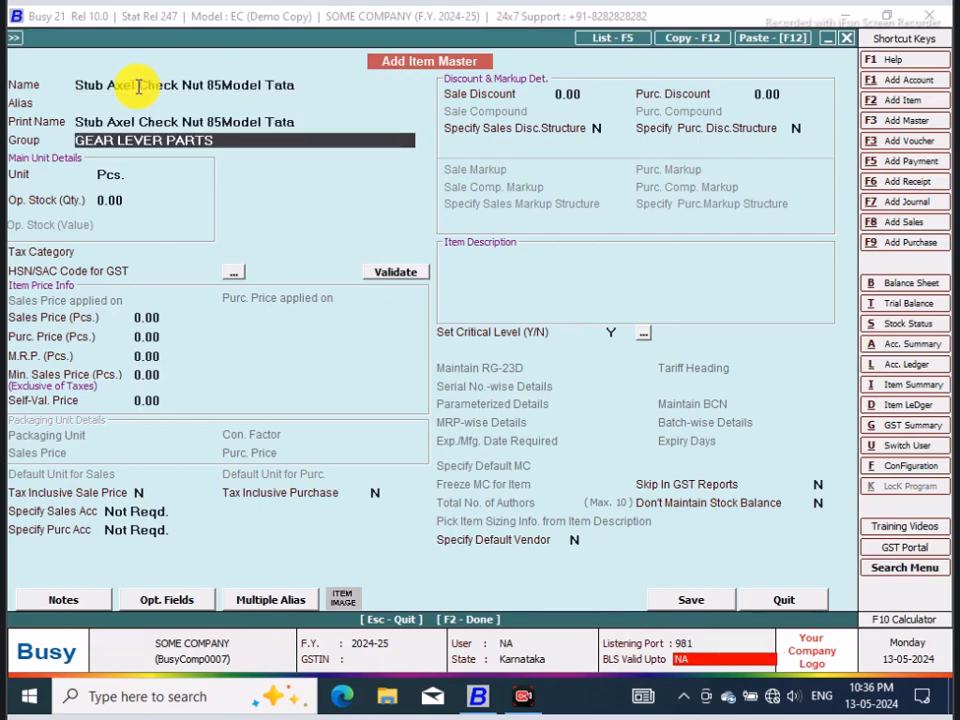
Step: Start a new item group for the item, named STUB AXEL PARTS TATA TRUCKS, and make it a primary group
{"action": "key", "text": "F3"}
{"action": "type", "text": "s"}
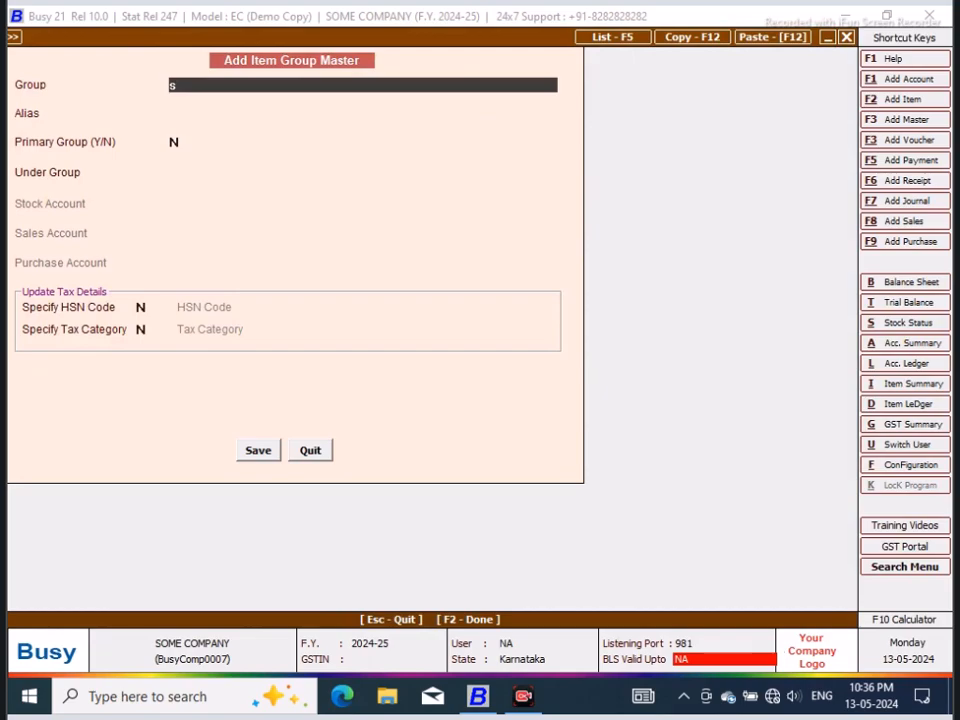
{"action": "type", "text": "STUB AXEL PARTS TATA"}
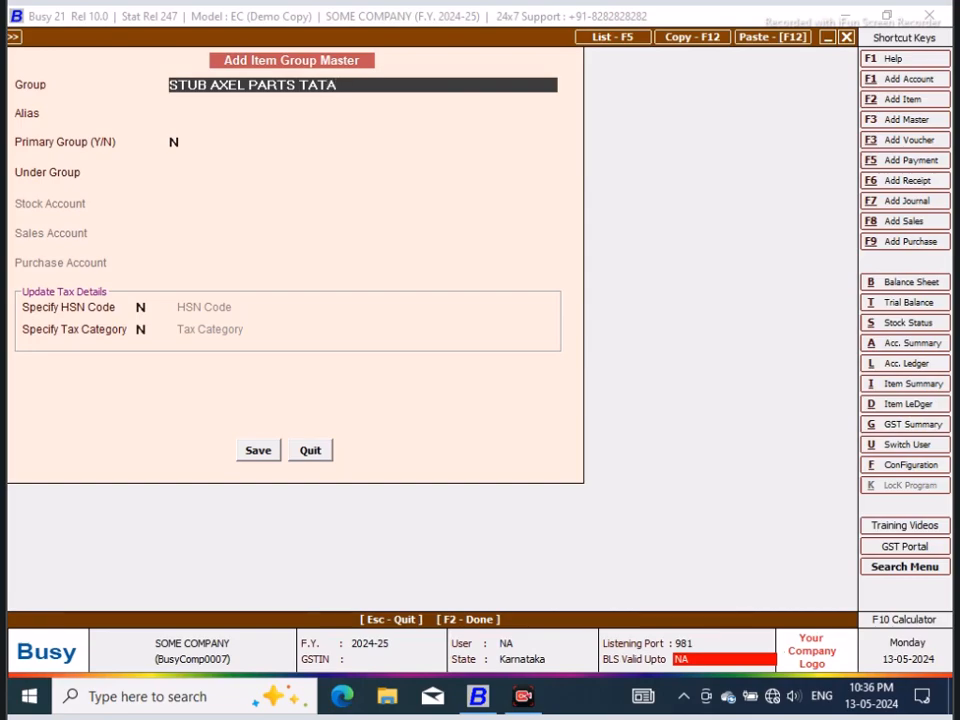
{"action": "type", "text": " TRUCKS"}
{"action": "key", "text": "Return"}
{"action": "key", "text": "Return"}
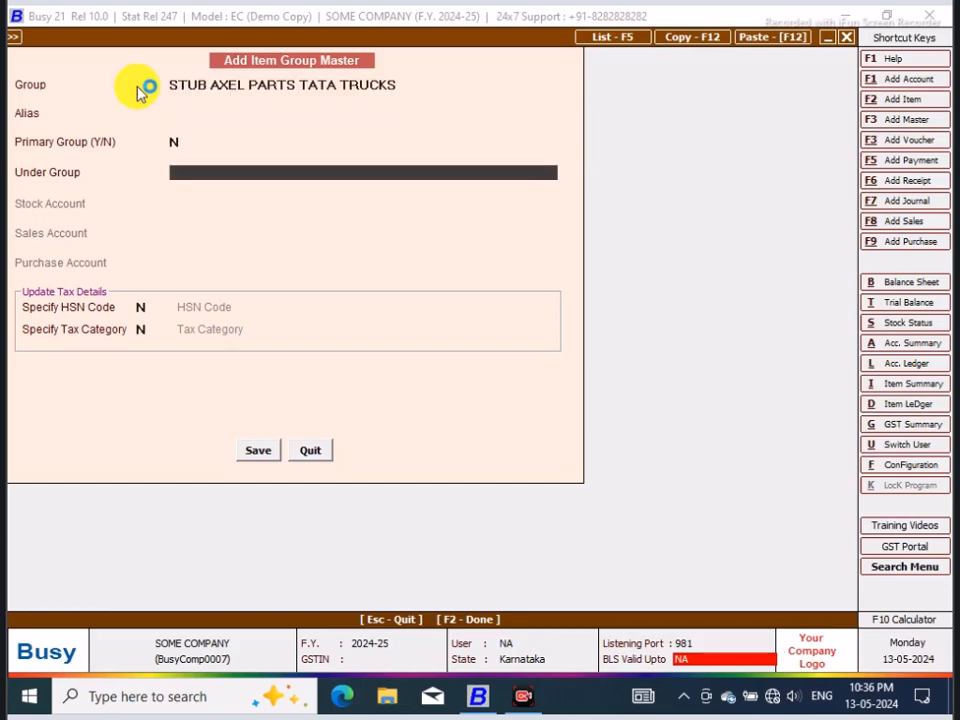
{"action": "left_click", "coordinate": [176, 141]}
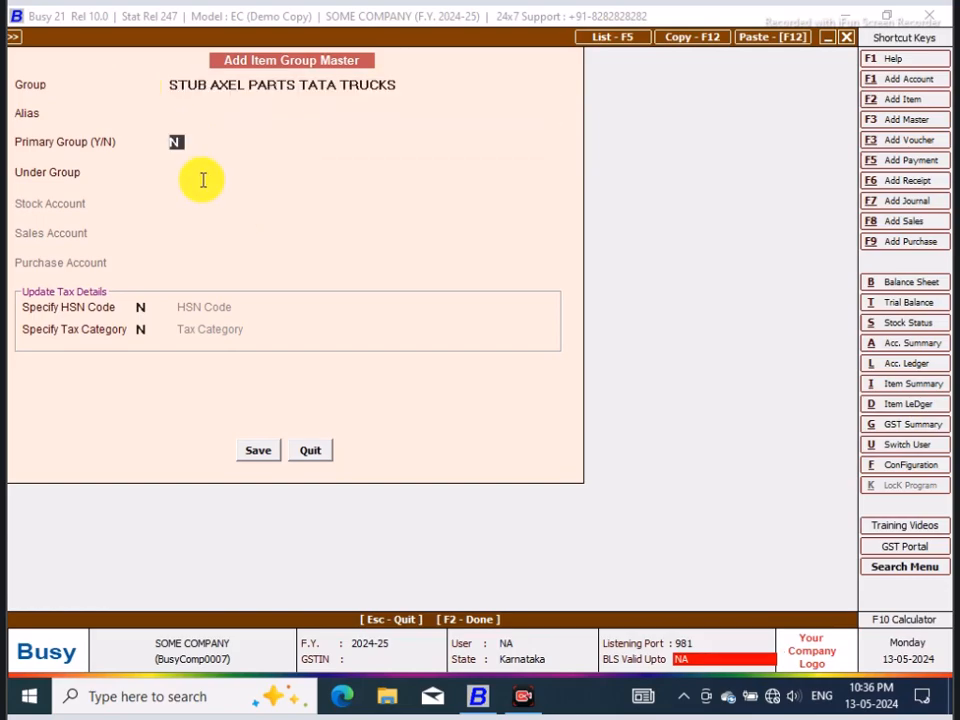
{"action": "type", "text": "y"}
Step: Enable a tax category for the new group, choose GST 18%, and save the group to the item
{"action": "left_click", "coordinate": [145, 329]}
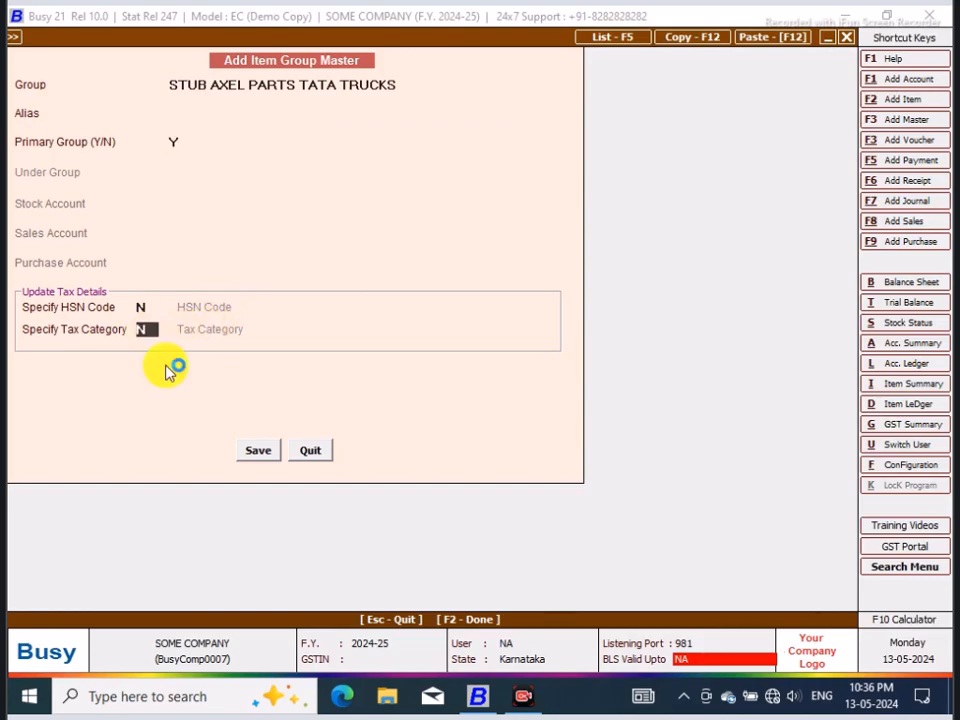
{"action": "type", "text": "y"}
{"action": "left_click", "coordinate": [321, 332]}
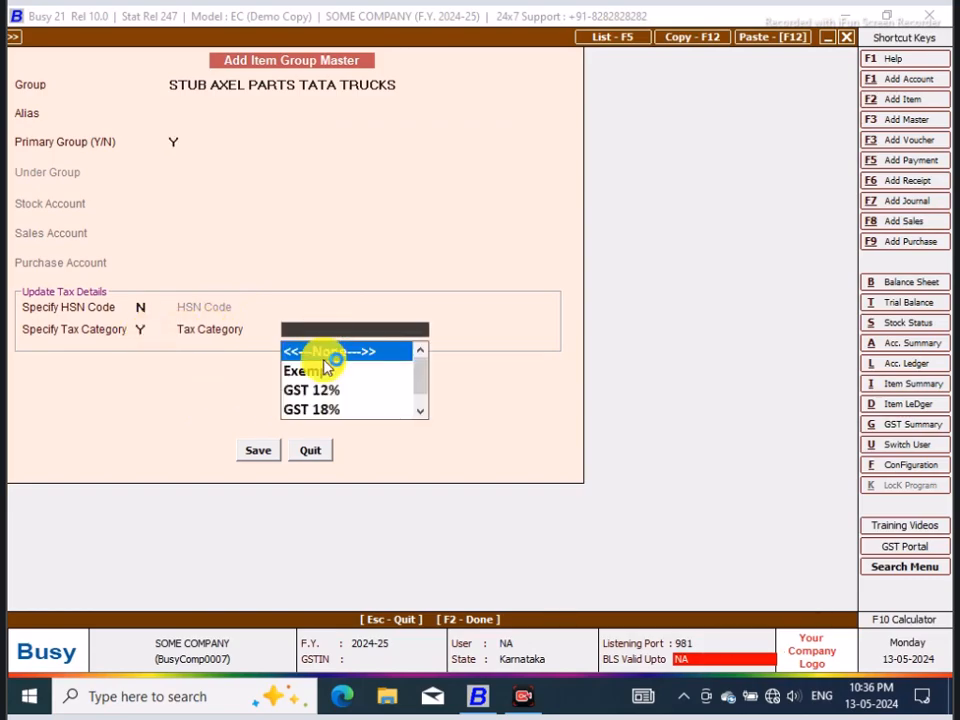
{"action": "left_click", "coordinate": [316, 410]}
{"action": "left_click", "coordinate": [253, 450]}
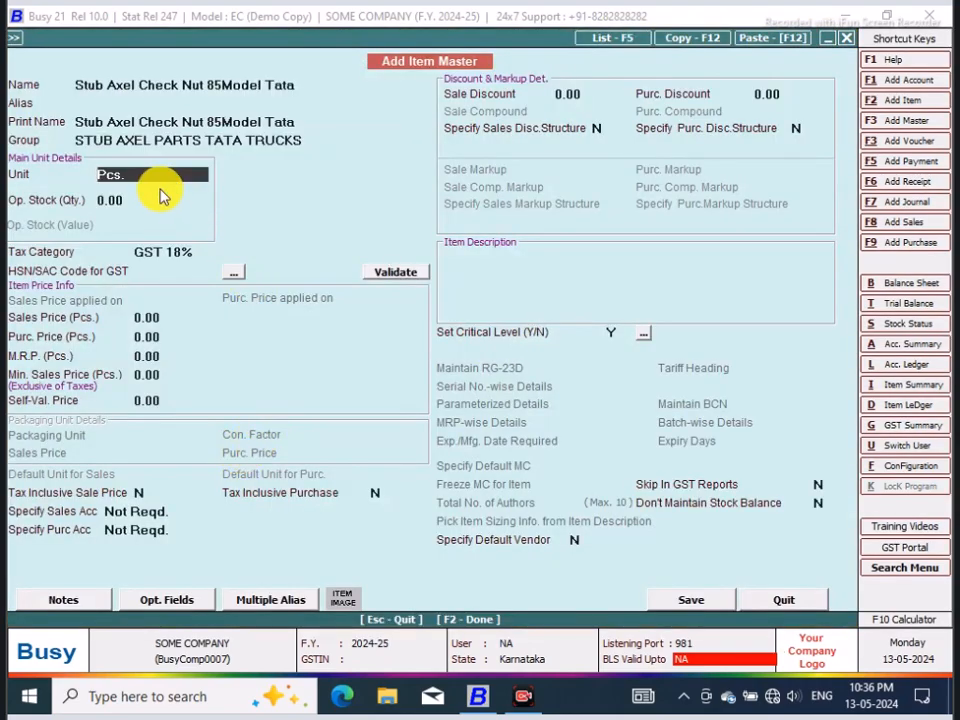
Step: Keep the unit as Pcs. and enter an opening stock quantity of 10 with a stock value of 550
{"action": "key", "text": "Return"}
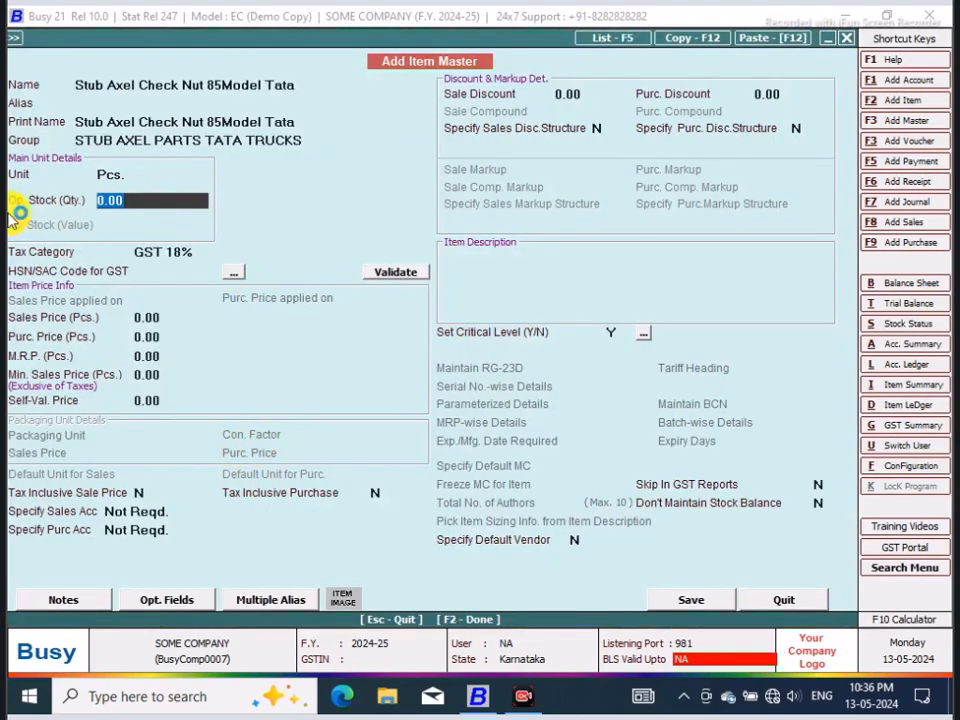
{"action": "type", "text": "10"}
{"action": "key", "text": "Return"}
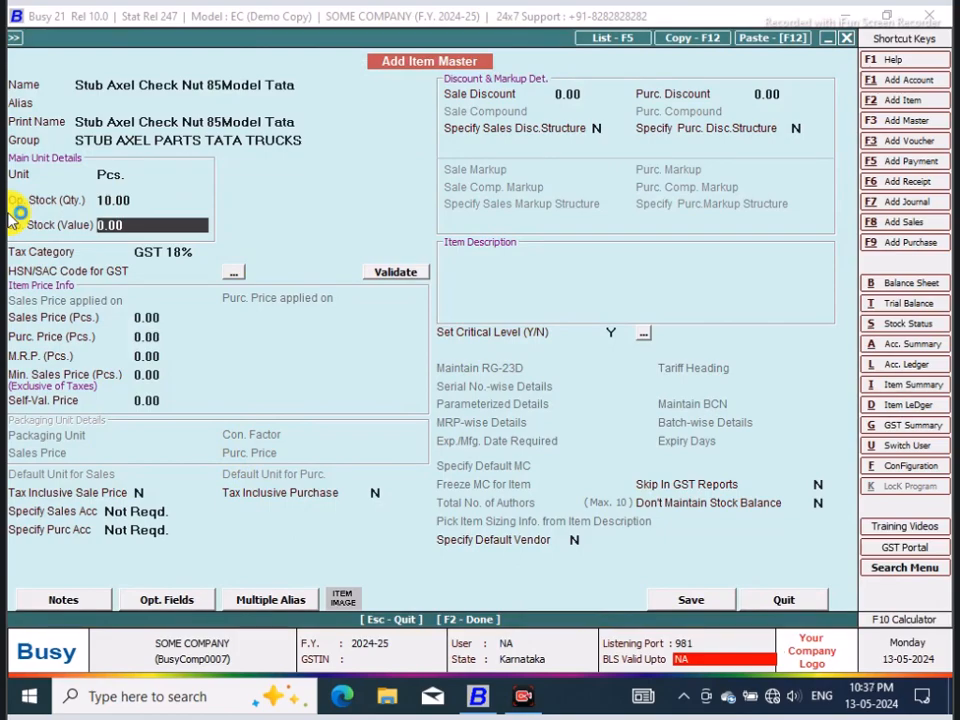
{"action": "type", "text": "550"}
{"action": "key", "text": "Return"}
Step: Set the sales price to 75 and the M.R.P. to 100, and save the check nut item without an HSN/SAC code
{"action": "left_click", "coordinate": [152, 317]}
{"action": "type", "text": "75"}
{"action": "key", "text": "Return"}
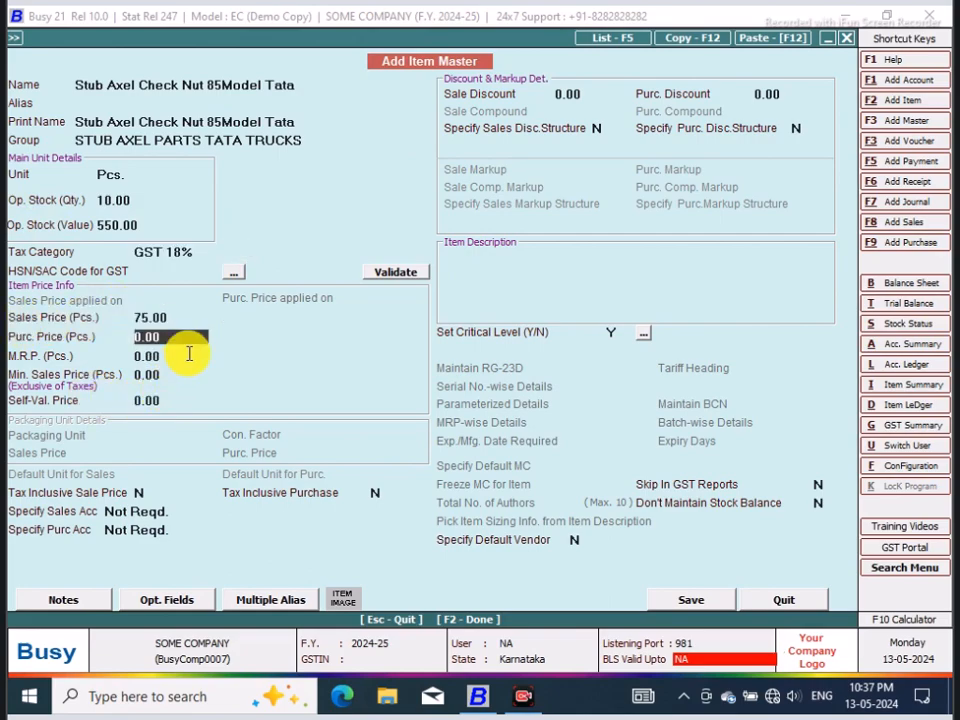
{"action": "key", "text": "Return"}
{"action": "type", "text": "100"}
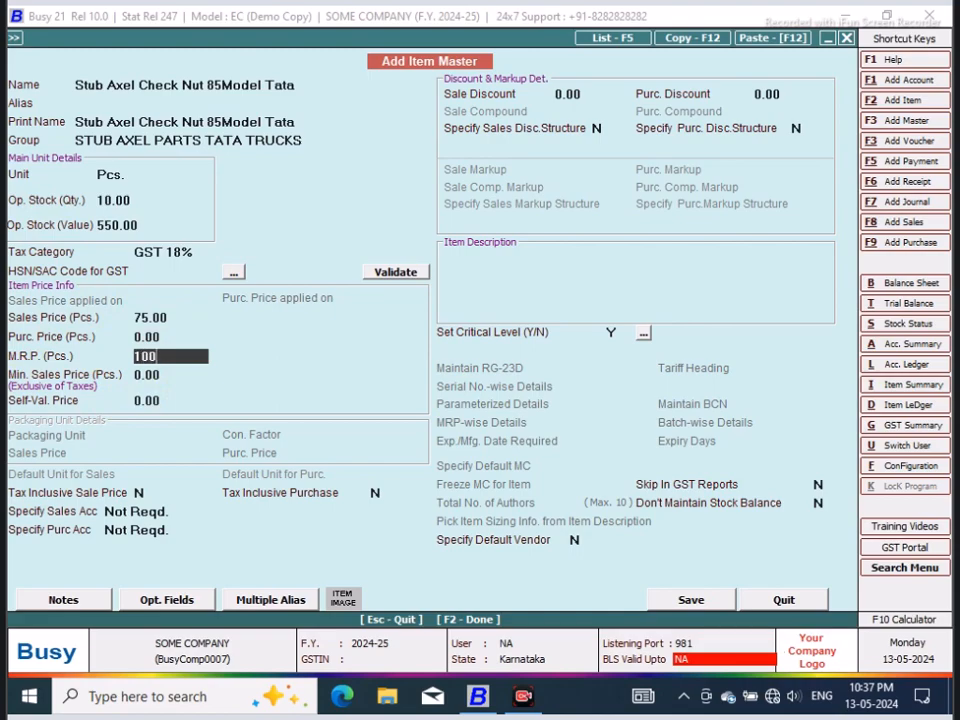
{"action": "key", "text": "Return"}
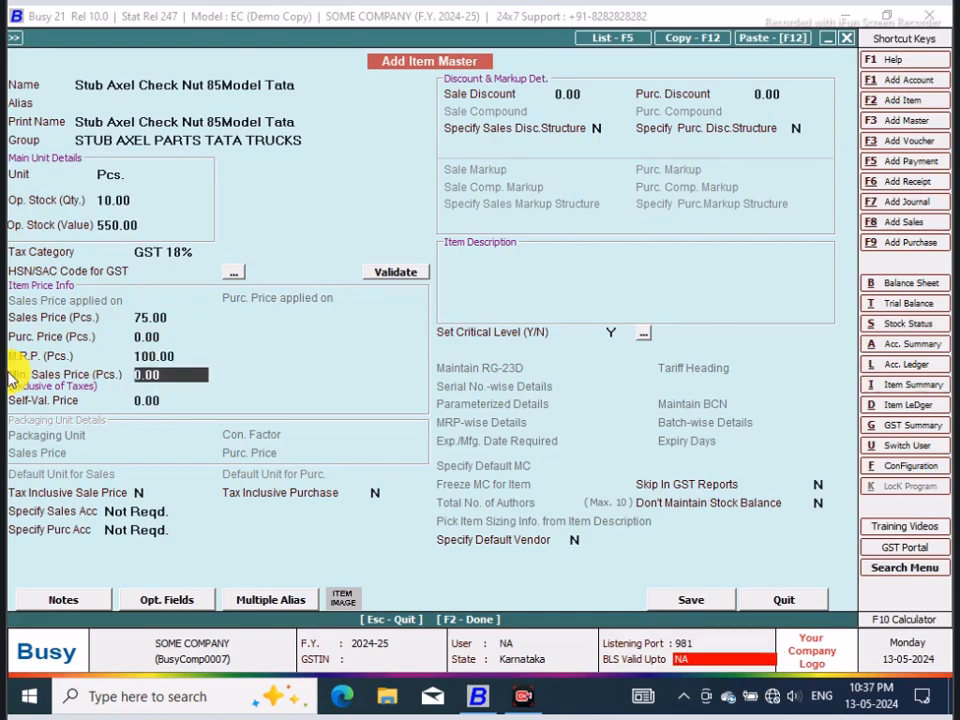
{"action": "left_click", "coordinate": [697, 600]}
{"action": "left_click", "coordinate": [524, 390]}
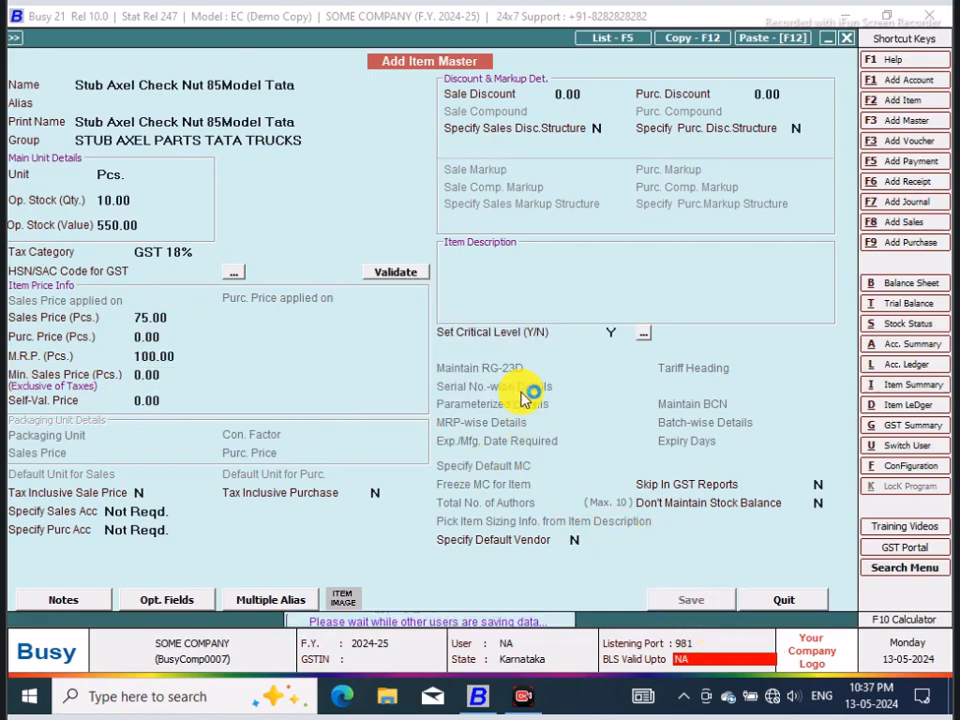
Step: Leave the item entry form and start a new purchase voucher
{"action": "left_click", "coordinate": [788, 598]}
{"action": "left_click", "coordinate": [224, 36]}
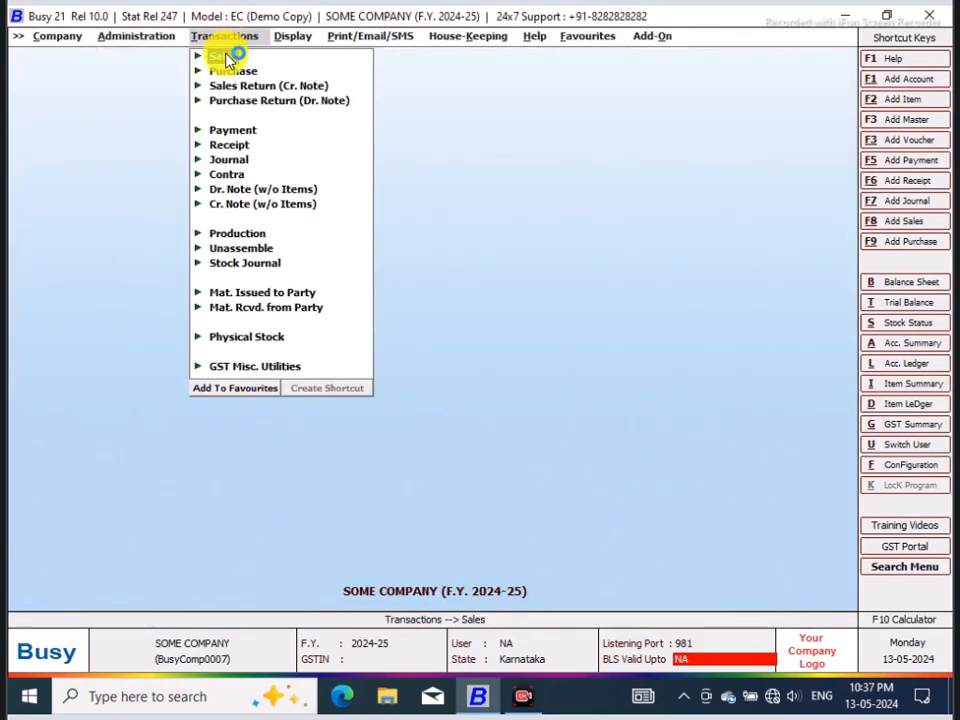
{"action": "left_click", "coordinate": [238, 70]}
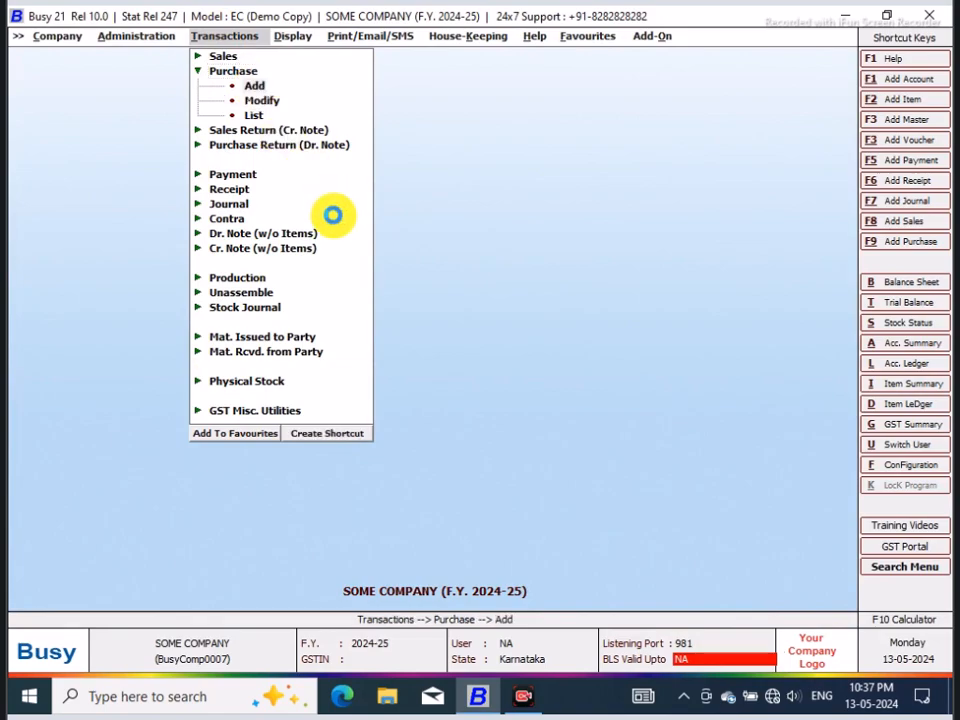
{"action": "key", "text": "Return"}
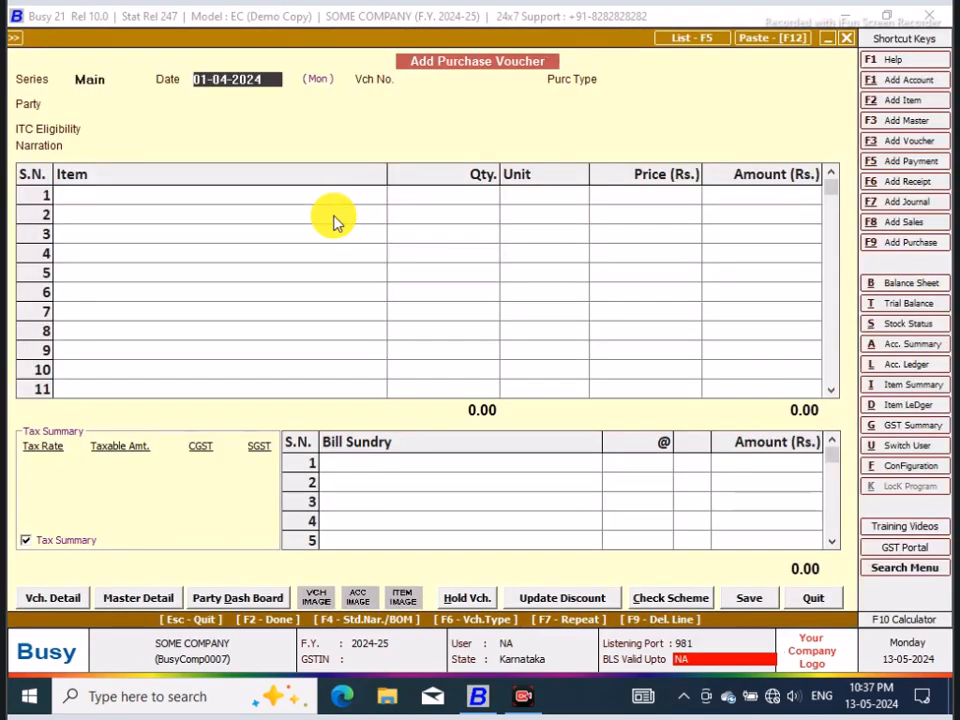
Step: Keep the voucher date 01-04-2024 and enter BAC652 as the purchase voucher number
{"action": "key", "text": "Return"}
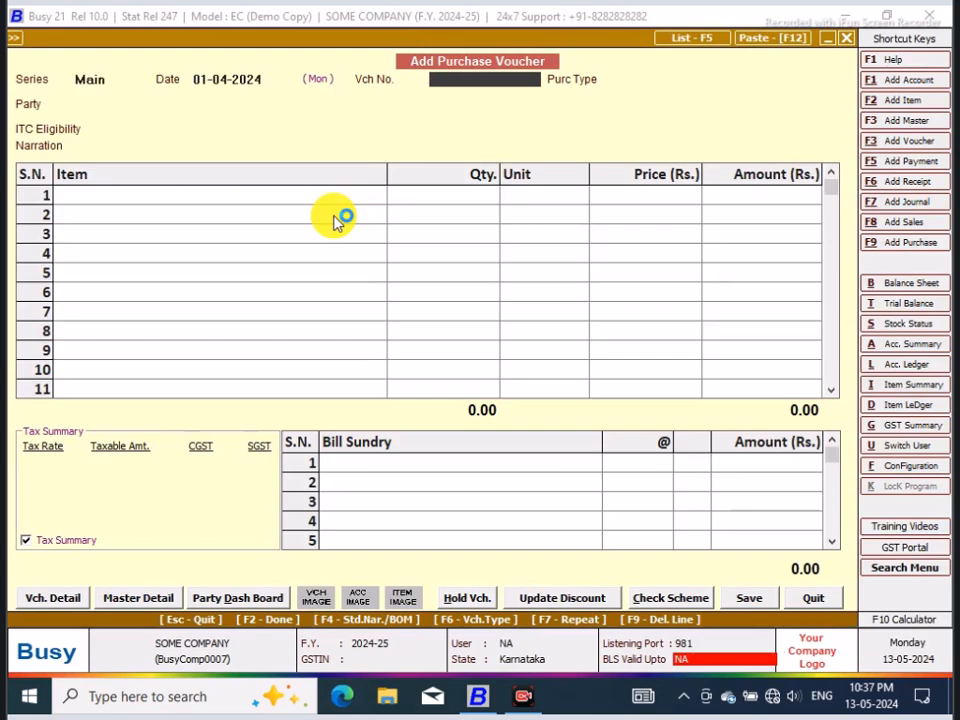
{"action": "type", "text": "B"}
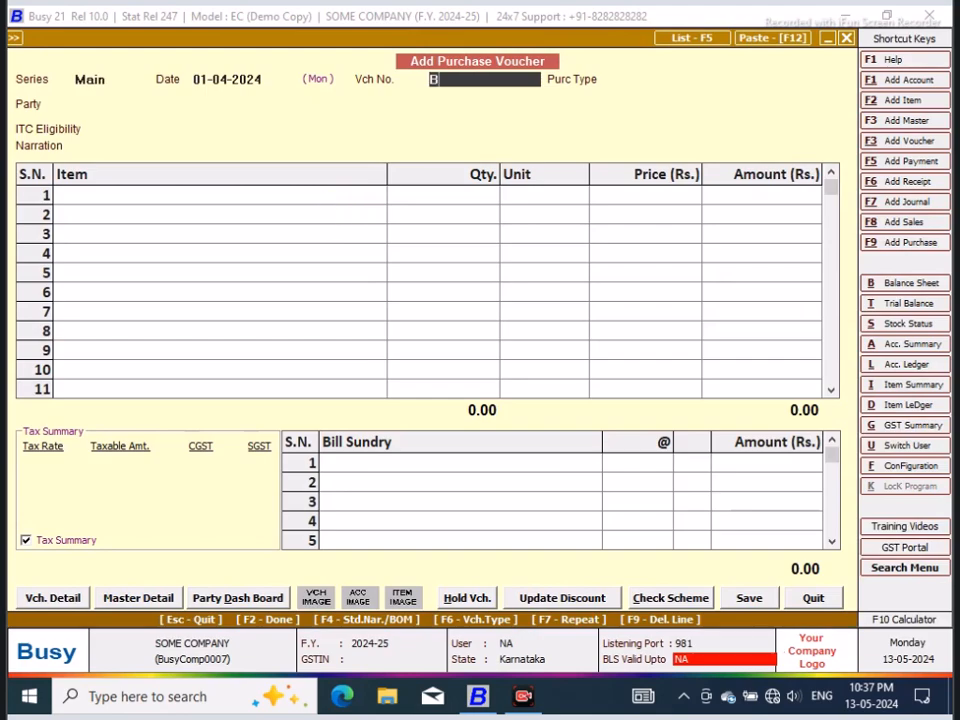
{"action": "type", "text": "AC"}
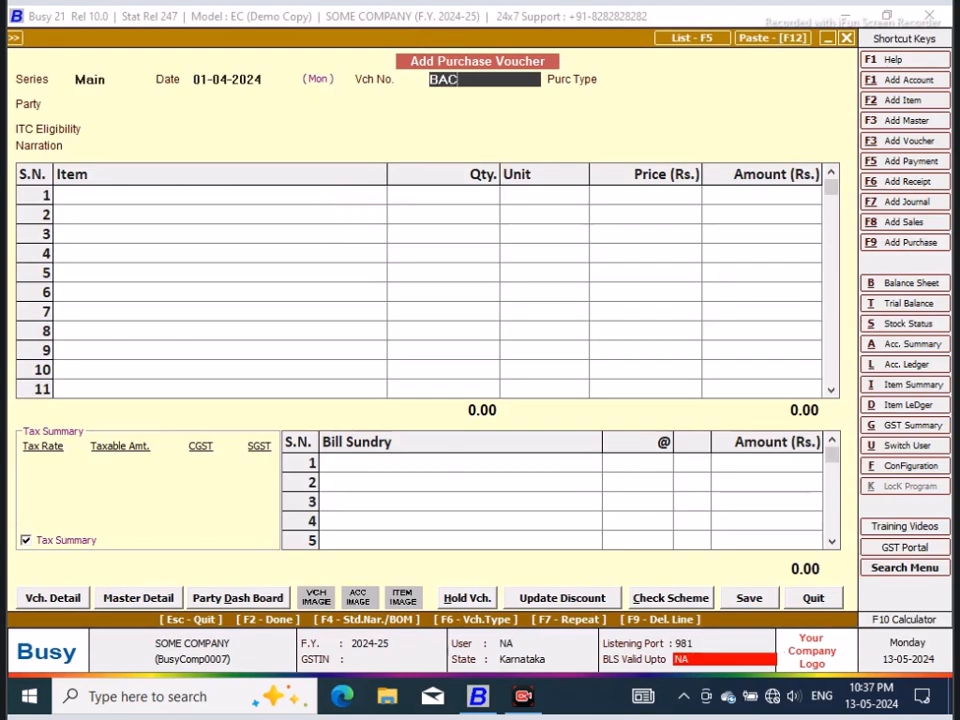
{"action": "type", "text": "652"}
{"action": "key", "text": "Return"}
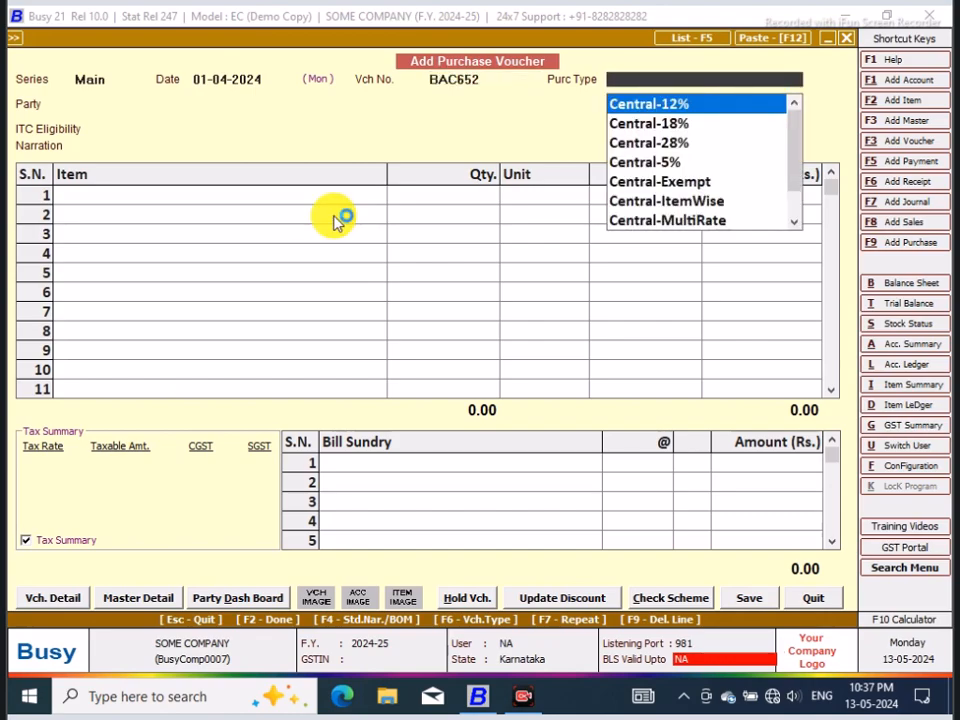
Step: Set the purchase type of the voucher to Local-ItemWise
{"action": "type", "text": "i"}
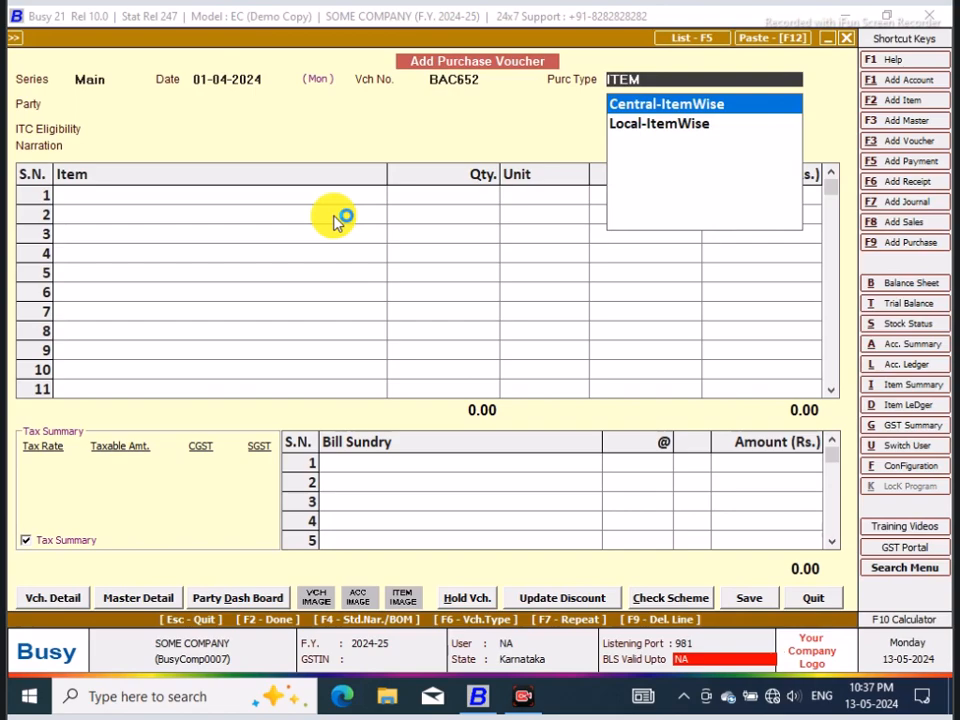
{"action": "key", "text": "Down"}
{"action": "key", "text": "Return"}
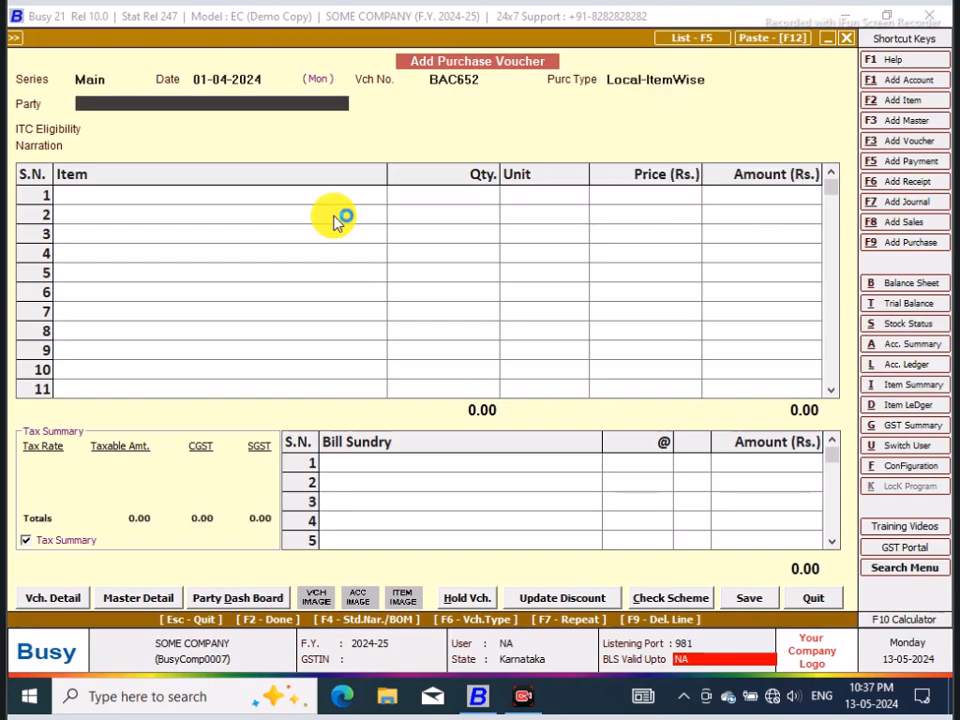
Step: Create a new party account from the voucher, named Motor Parts, in the Sundry Creditors group
{"action": "key", "text": "F3"}
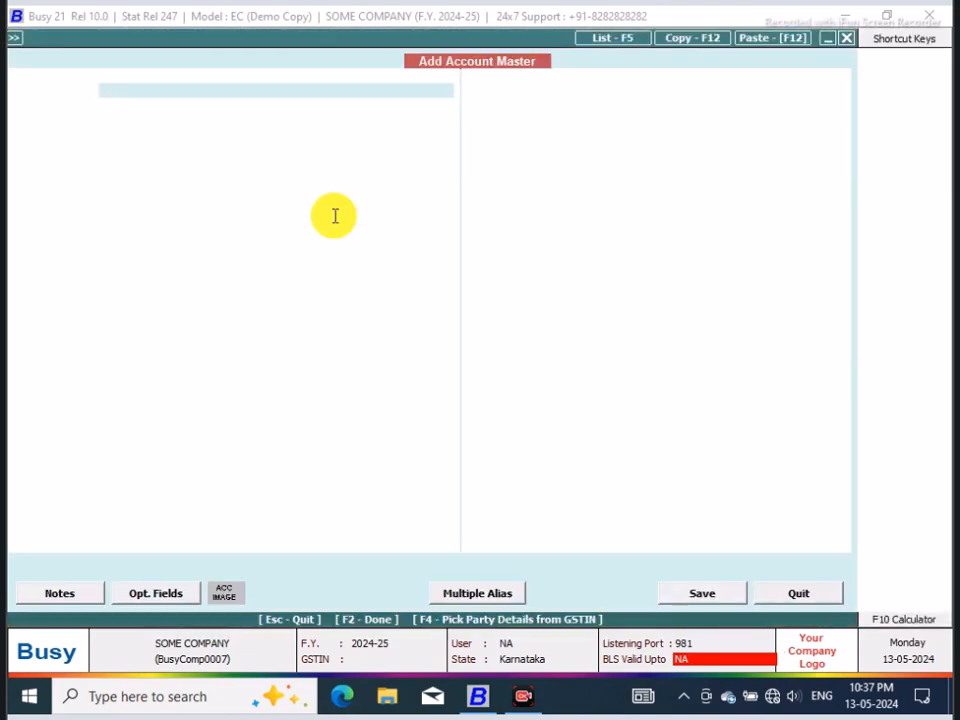
{"action": "type", "text": "M"}
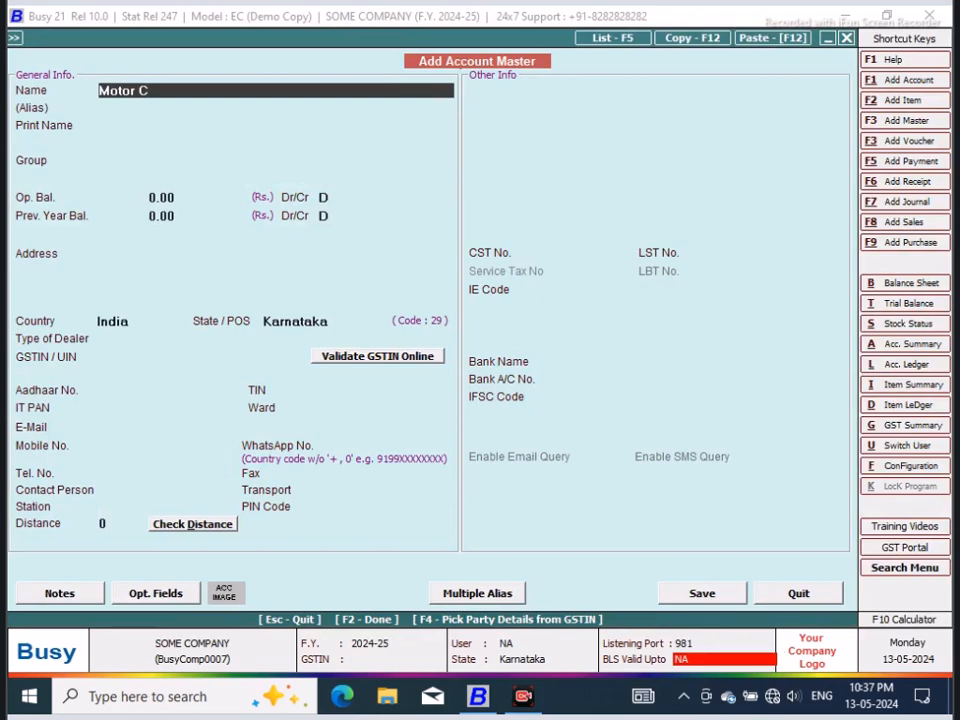
{"action": "type", "text": "otor Parts"}
{"action": "key", "text": "Return"}
{"action": "key", "text": "Return"}
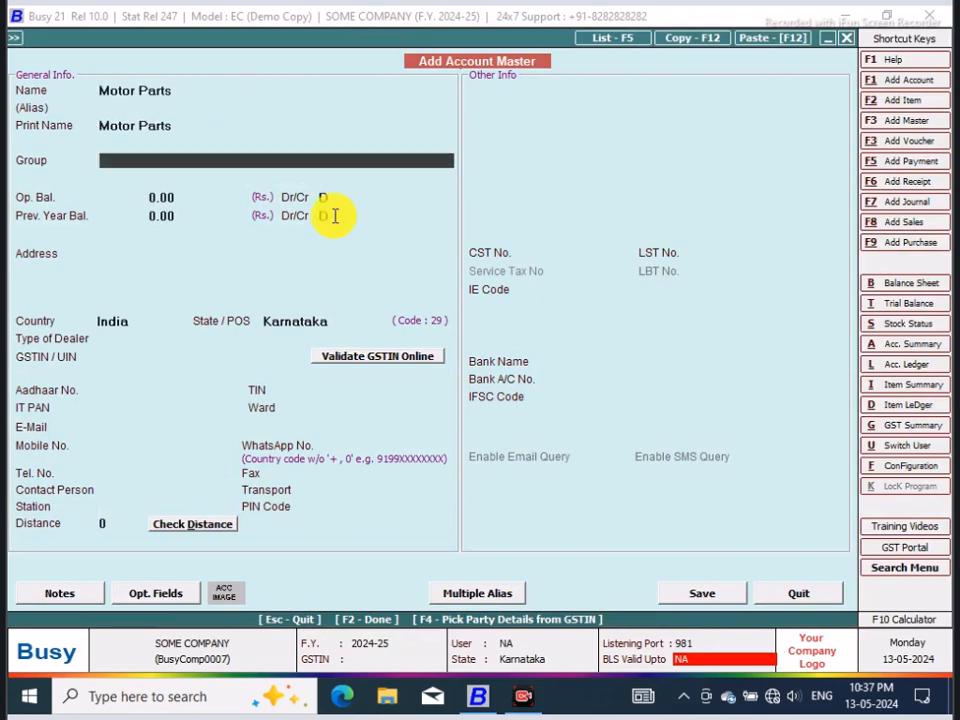
{"action": "type", "text": "sun"}
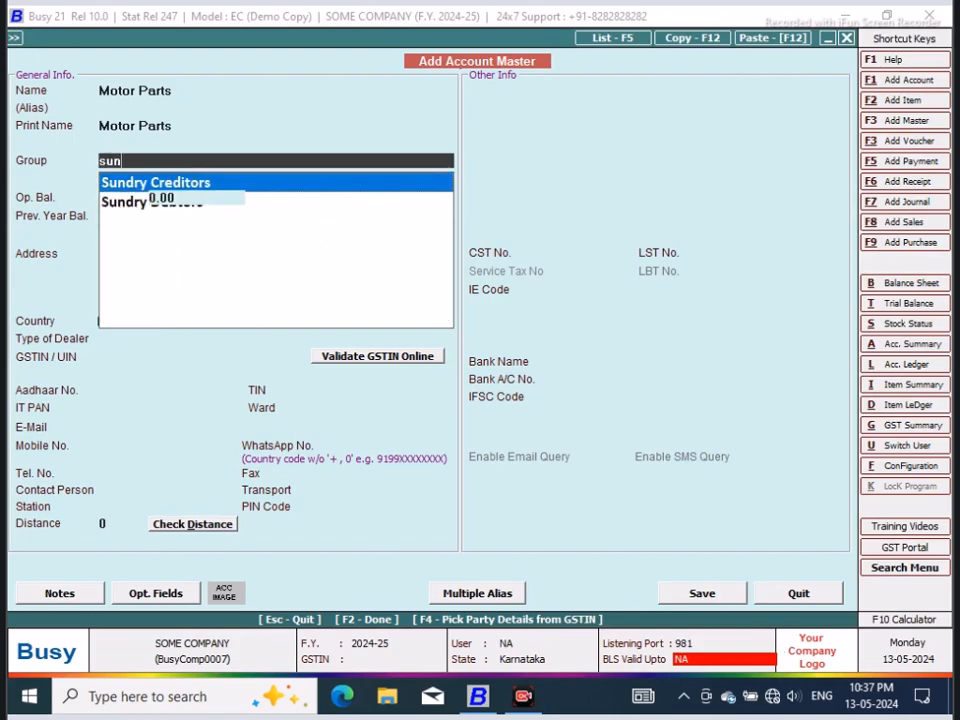
{"action": "key", "text": "Return"}
Step: Enter the supplier's address and save the Motor Parts account with the dealer type changed to Un-Registered
{"action": "left_click", "coordinate": [158, 259]}
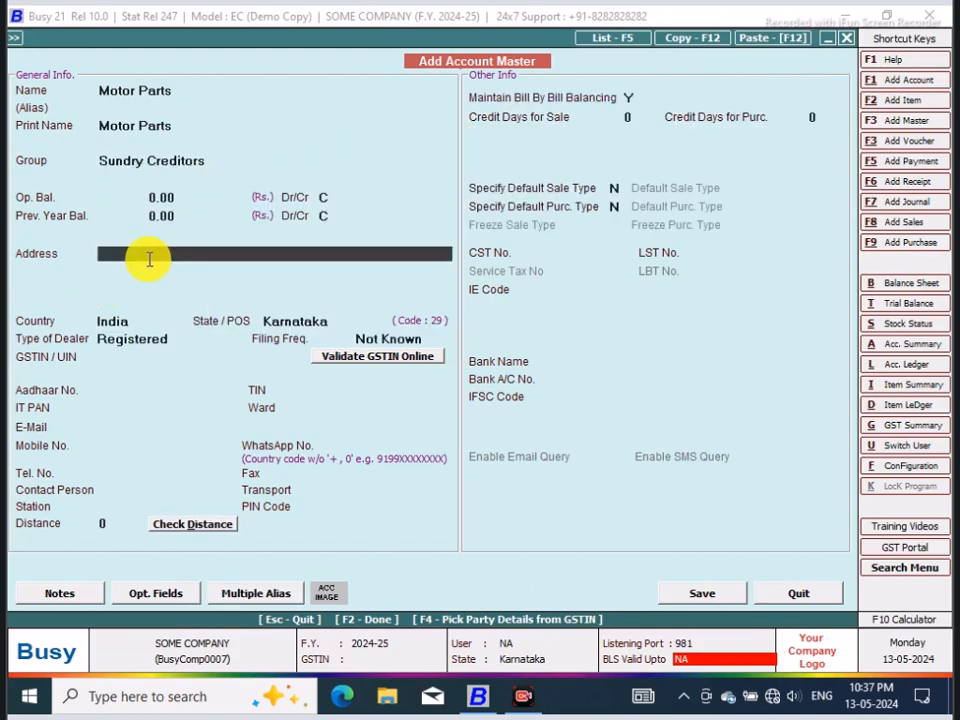
{"action": "type", "text": "Bangalore"}
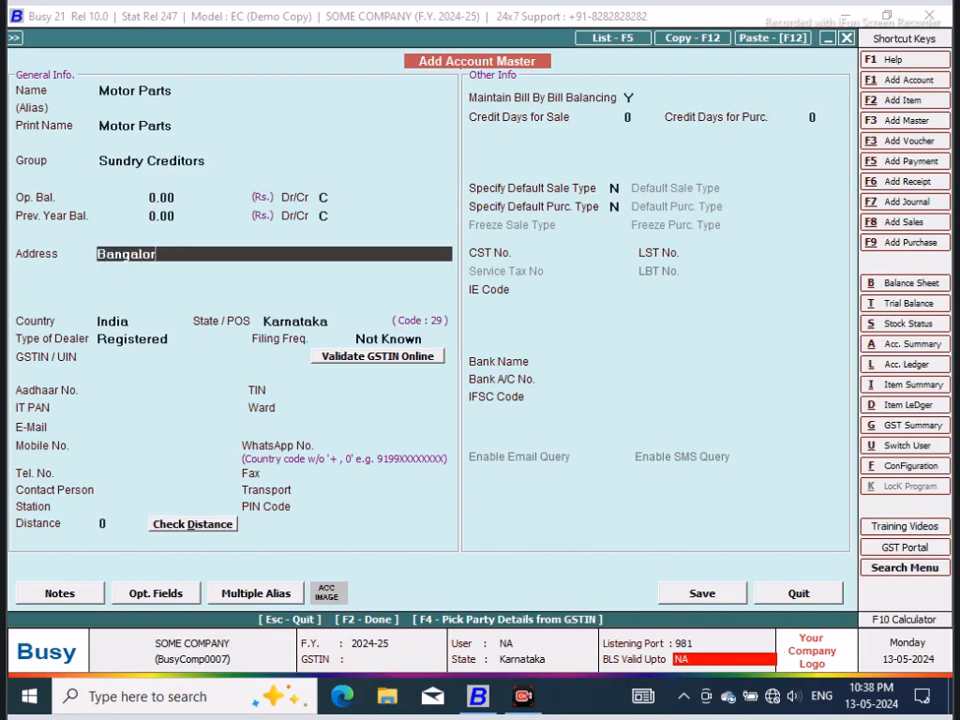
{"action": "left_click", "coordinate": [697, 596]}
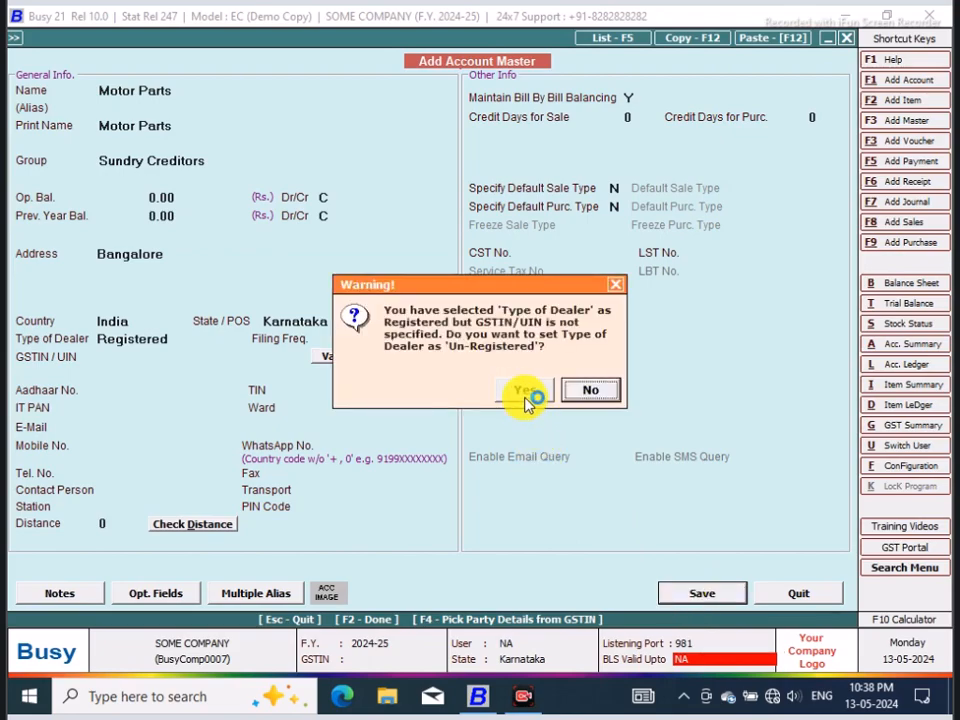
{"action": "left_click", "coordinate": [524, 391]}
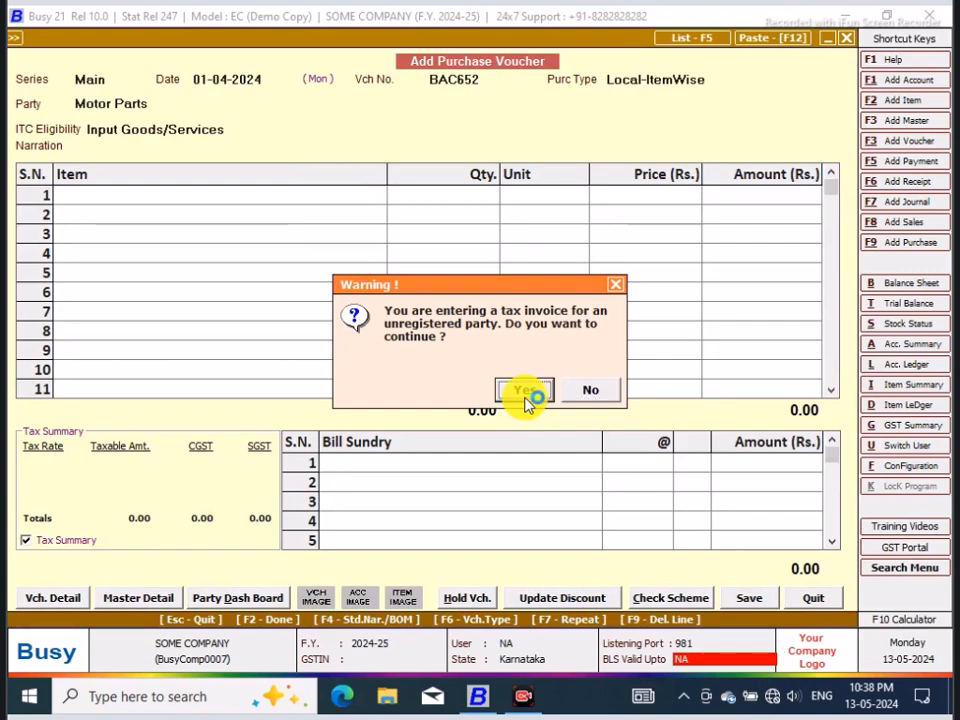
Step: Continue the tax invoice for the unregistered party, keeping ITC eligibility as Input Goods/Services and the narration blank
{"action": "left_click", "coordinate": [525, 392]}
{"action": "key", "text": "Return"}
{"action": "key", "text": "Return"}
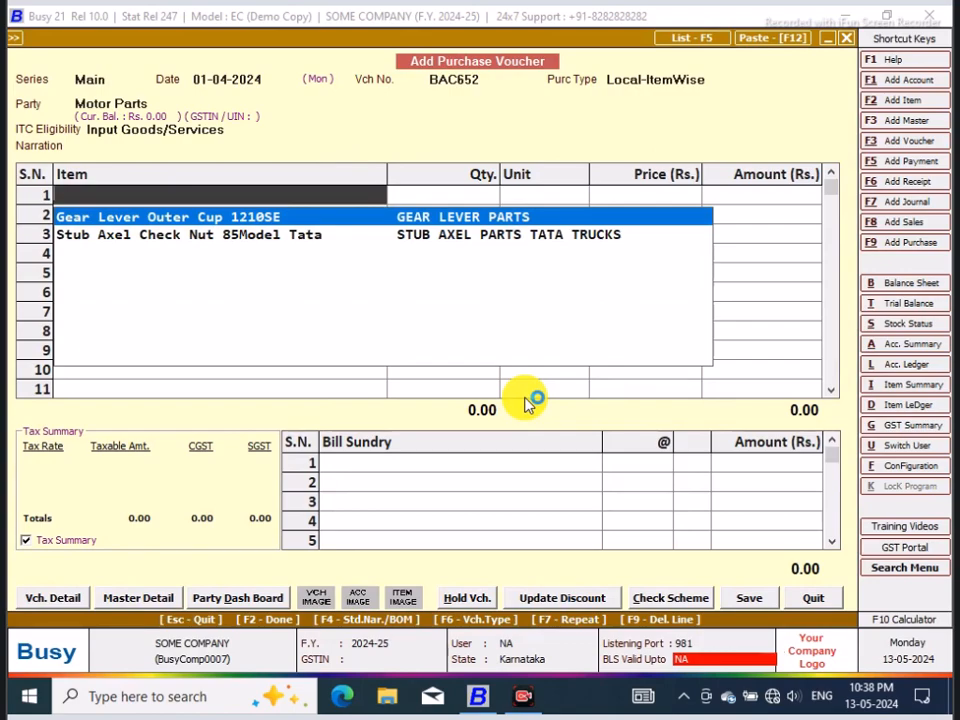
Step: Add 20 Pcs. of Gear Lever Outer Cup 1210SE at a price of 30 and accept its item-wise GST
{"action": "key", "text": "Return"}
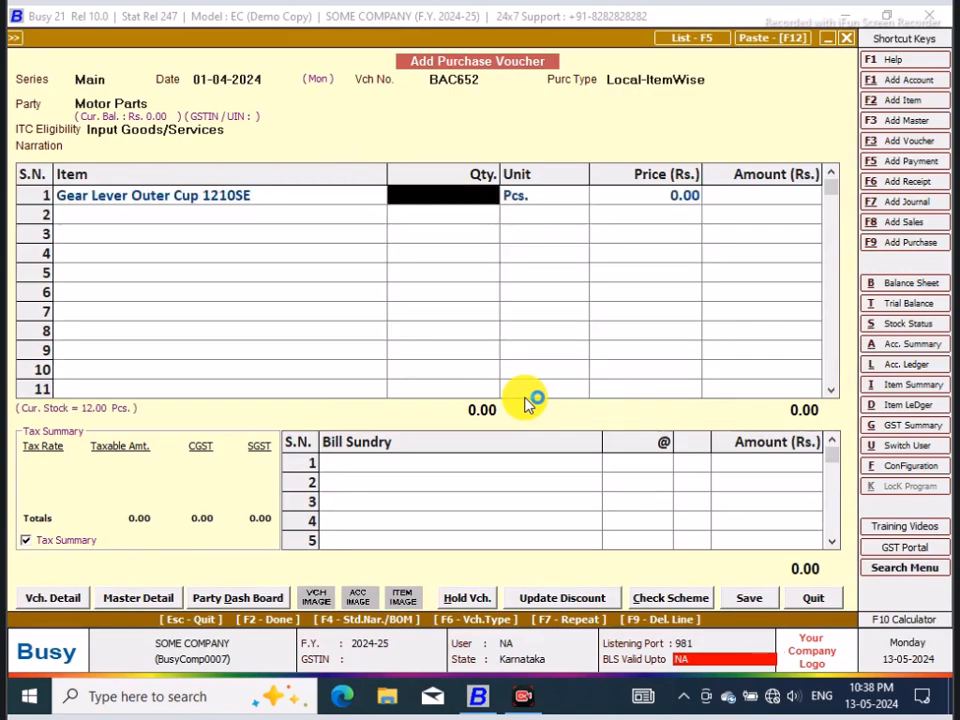
{"action": "type", "text": "20"}
{"action": "key", "text": "Return"}
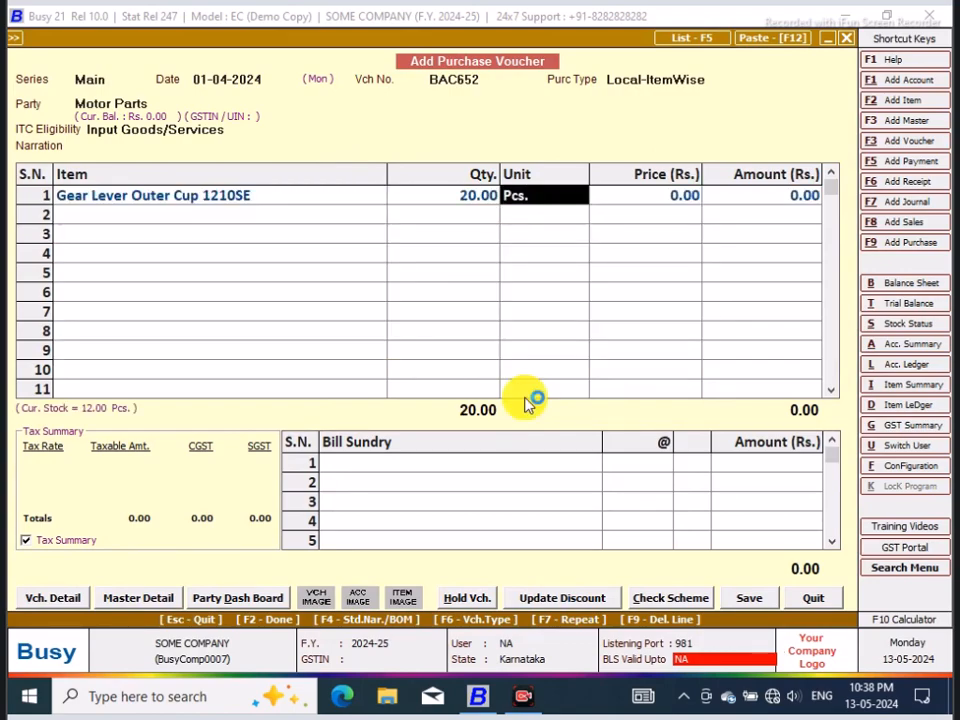
{"action": "key", "text": "Return"}
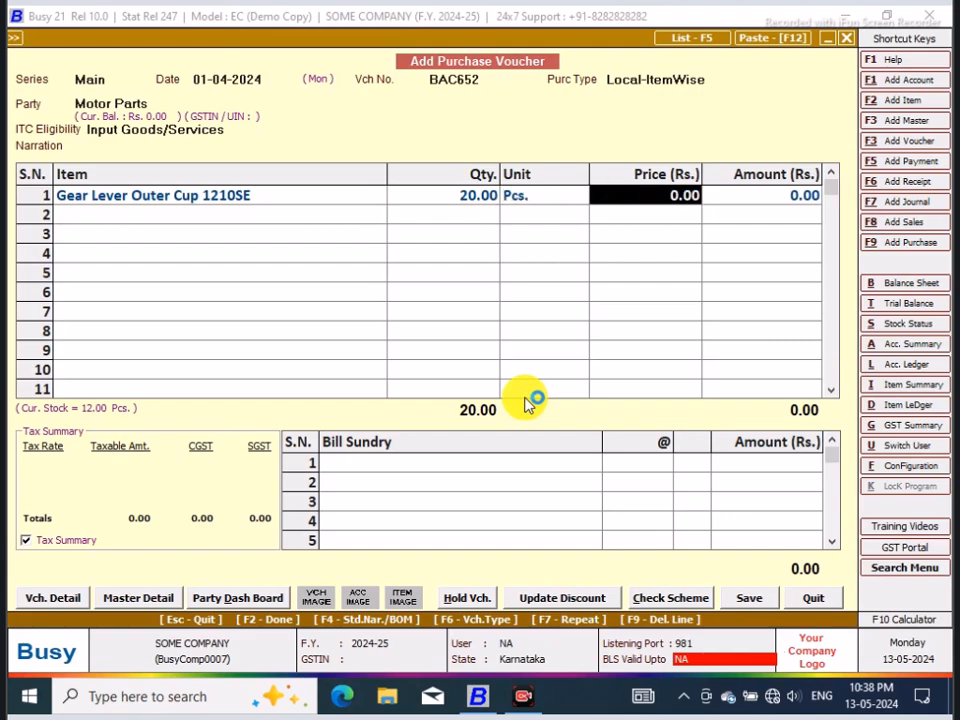
{"action": "type", "text": "30"}
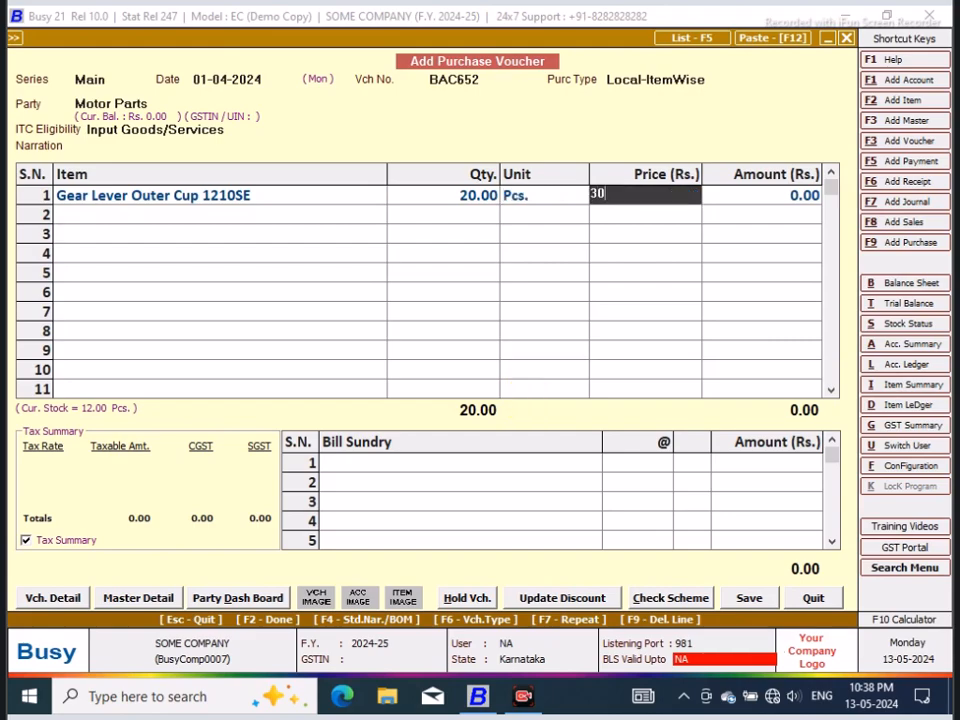
{"action": "key", "text": "Return"}
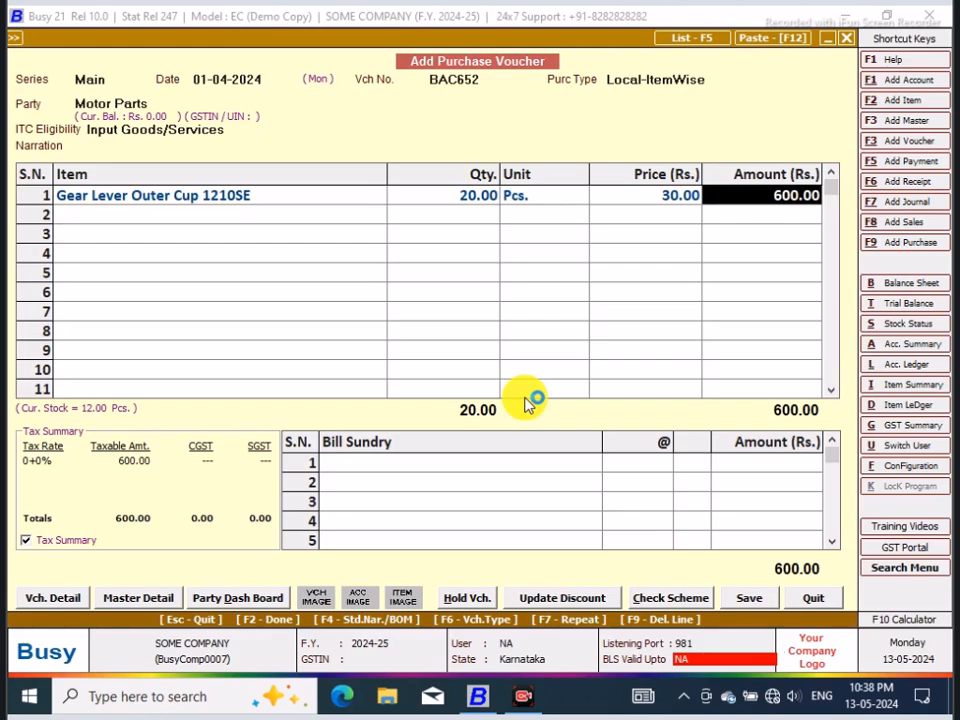
{"action": "key", "text": "Return"}
{"action": "key", "text": "Return"}
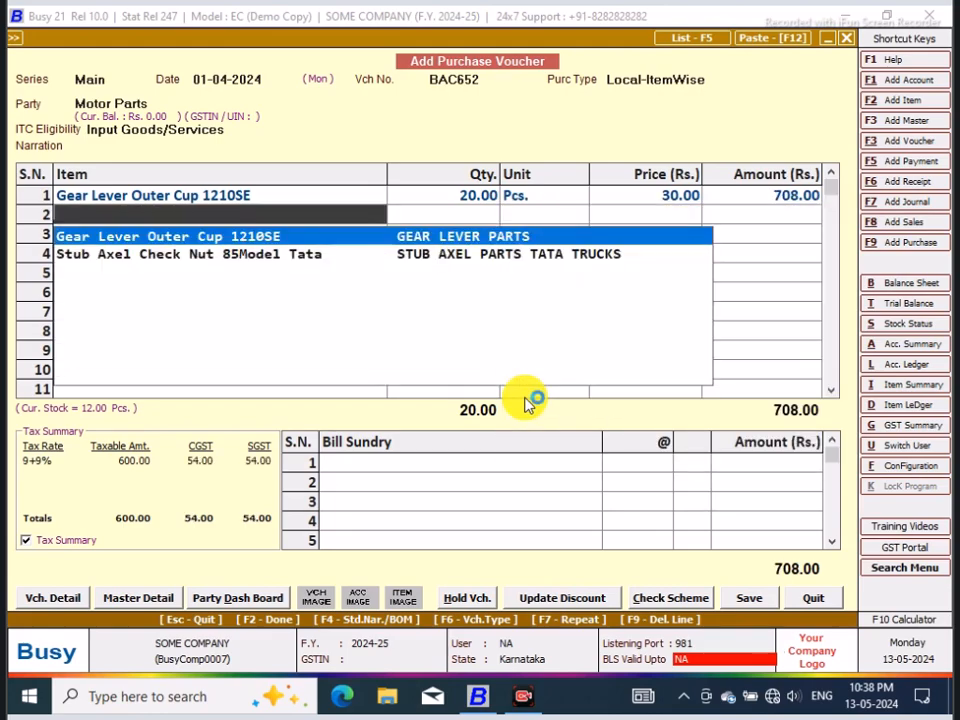
Step: Add 15 Pcs. of Stub Axel Check Nut 85Model Tata at a price of 38 and accept its item-wise GST
{"action": "key", "text": "Down"}
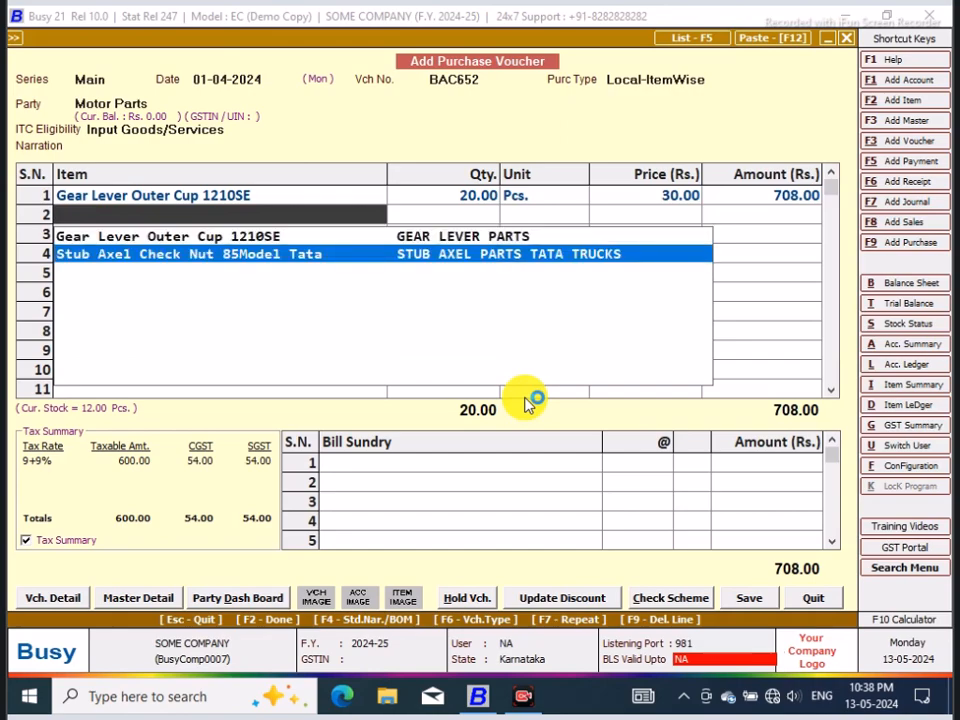
{"action": "key", "text": "Return"}
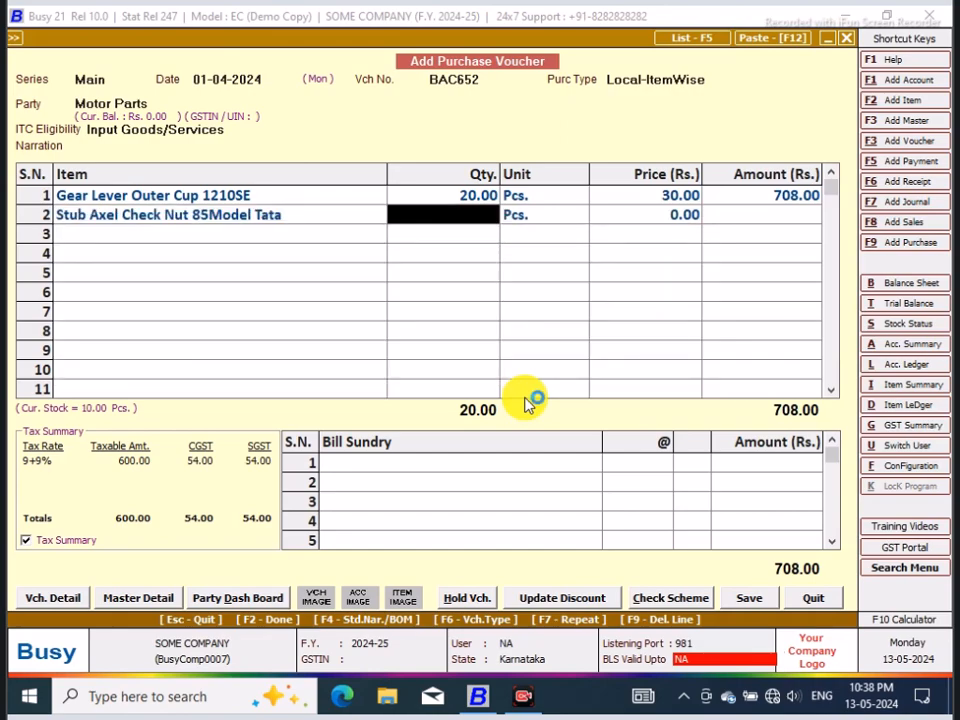
{"action": "type", "text": "15"}
{"action": "key", "text": "Return"}
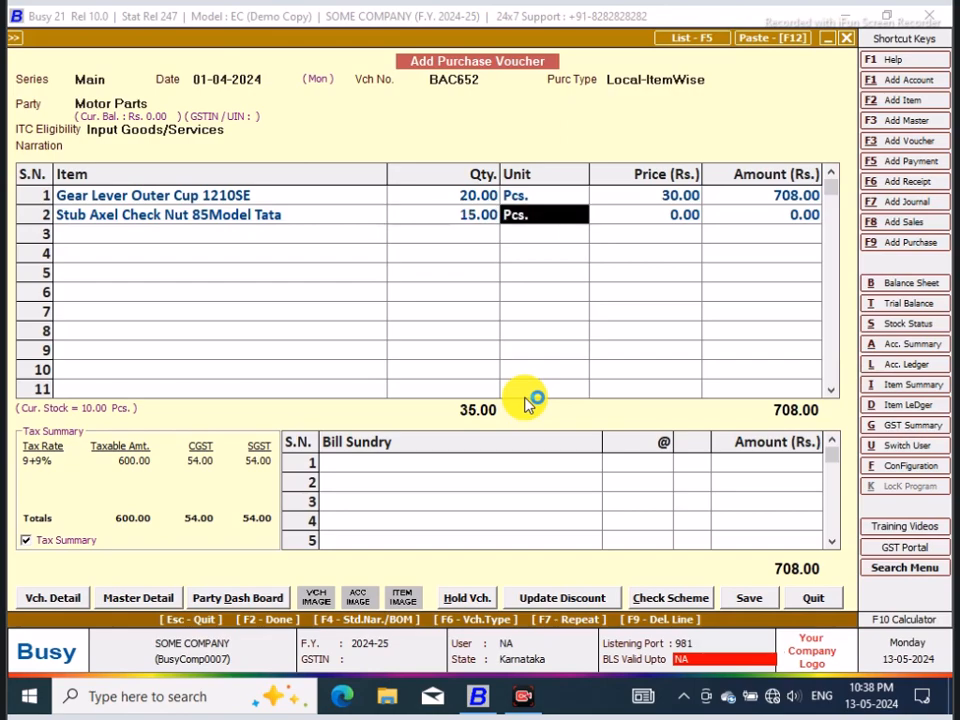
{"action": "key", "text": "Return"}
{"action": "type", "text": "38"}
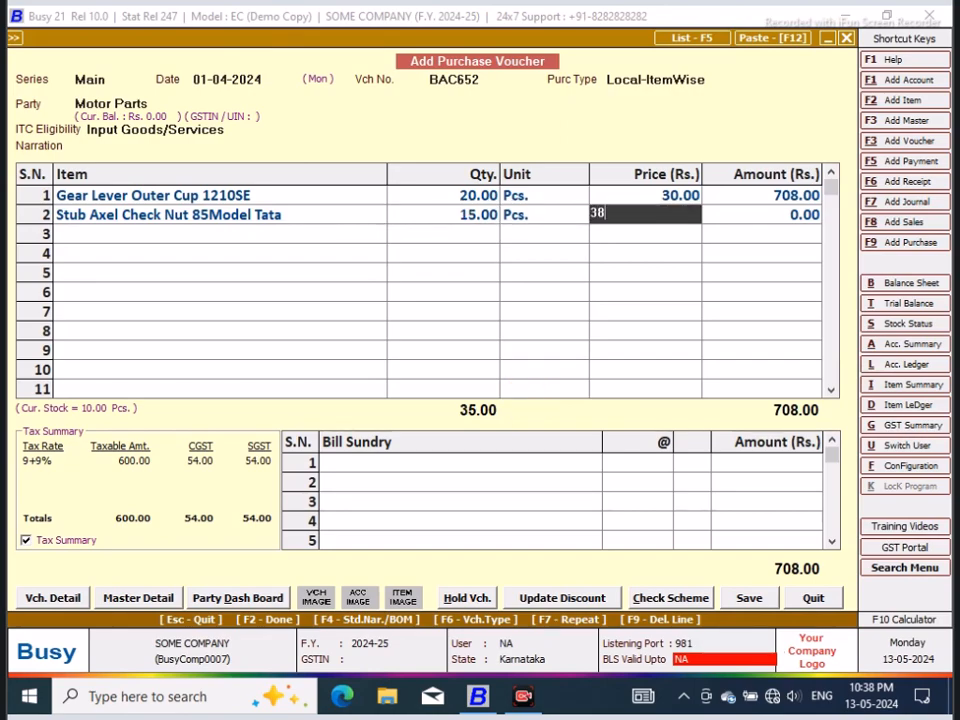
{"action": "key", "text": "Return"}
{"action": "key", "text": "Return"}
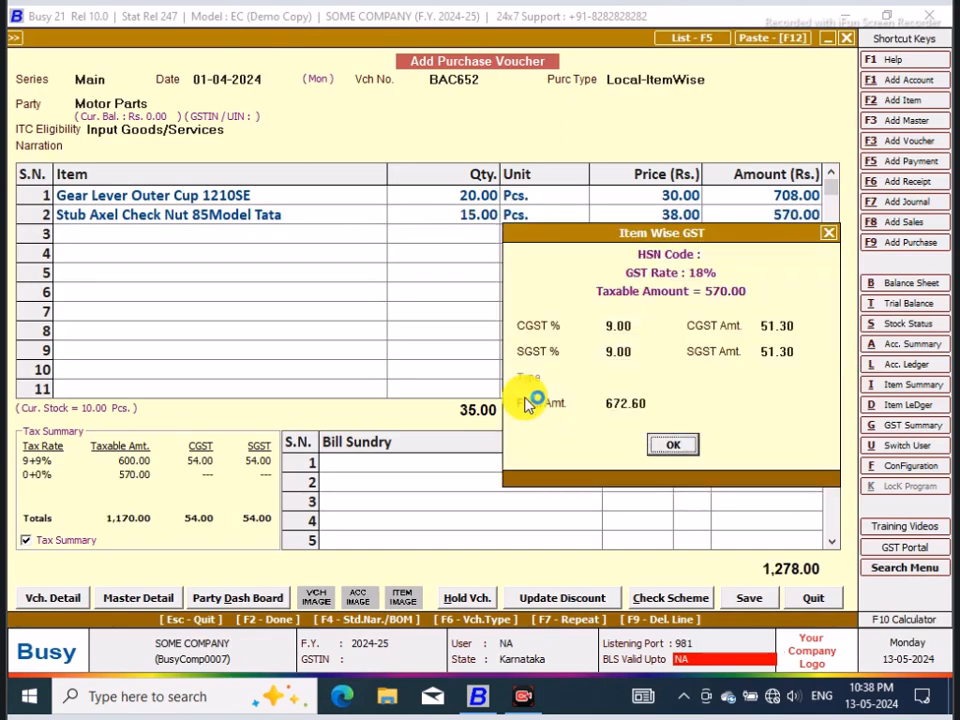
{"action": "key", "text": "Return"}
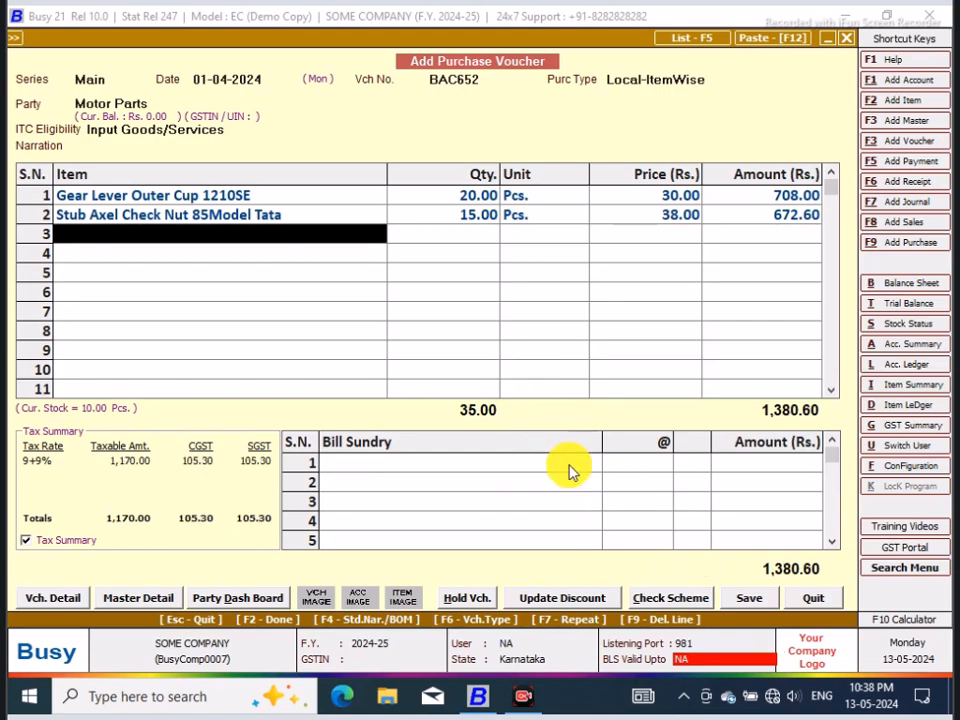
Step: Add a Rounded Off (+) bill sundry of 0.40 to the purchase voucher
{"action": "left_click", "coordinate": [567, 466]}
{"action": "type", "text": "r"}
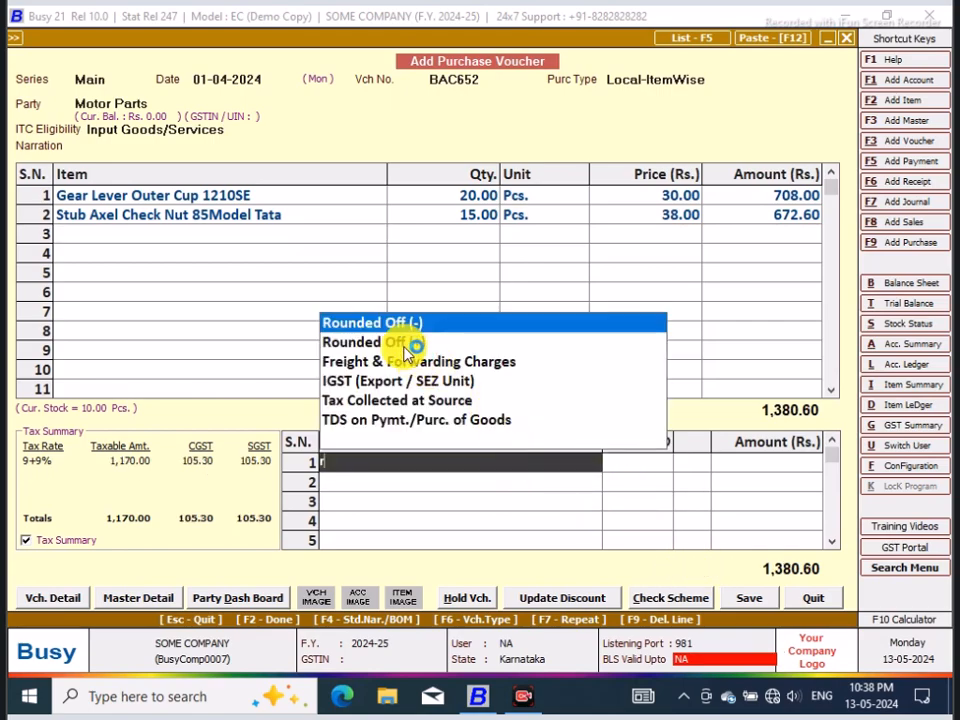
{"action": "key", "text": "Return"}
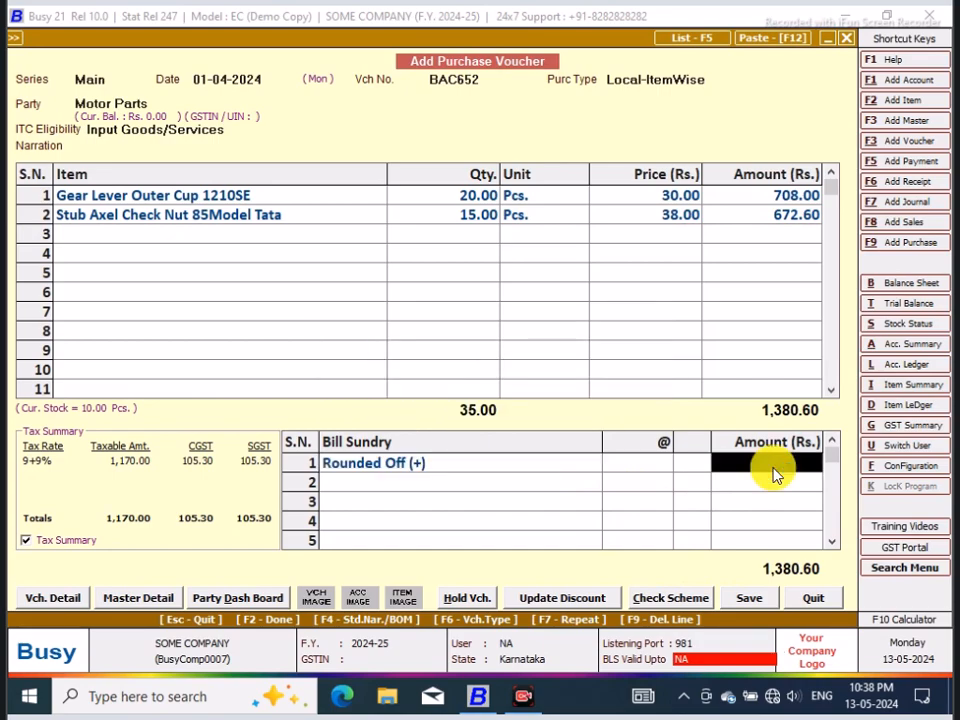
{"action": "type", "text": ".40"}
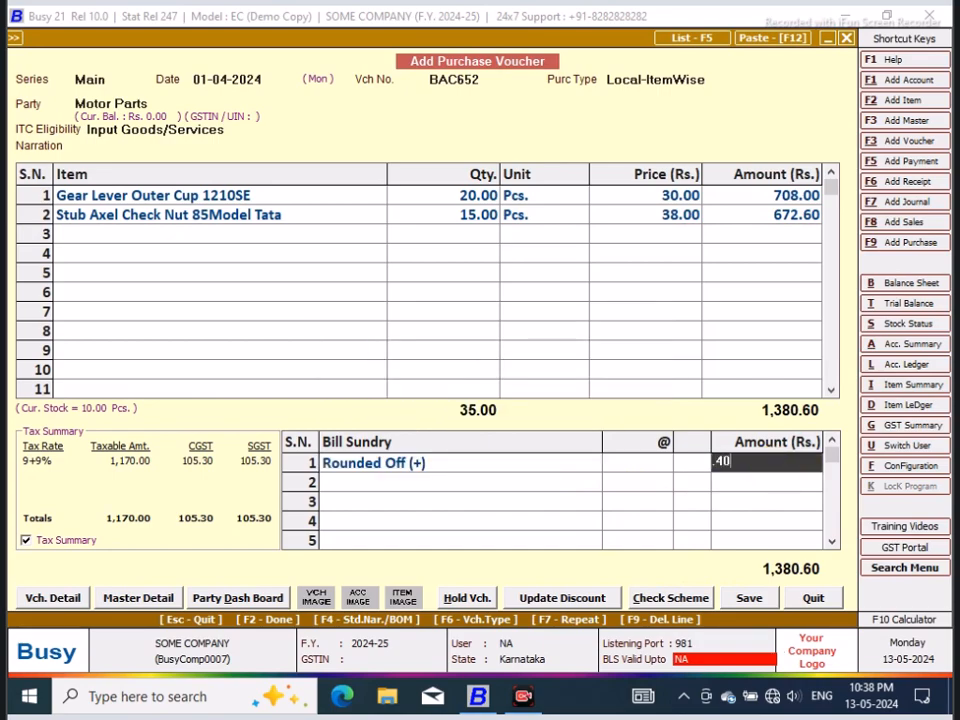
{"action": "key", "text": "Return"}
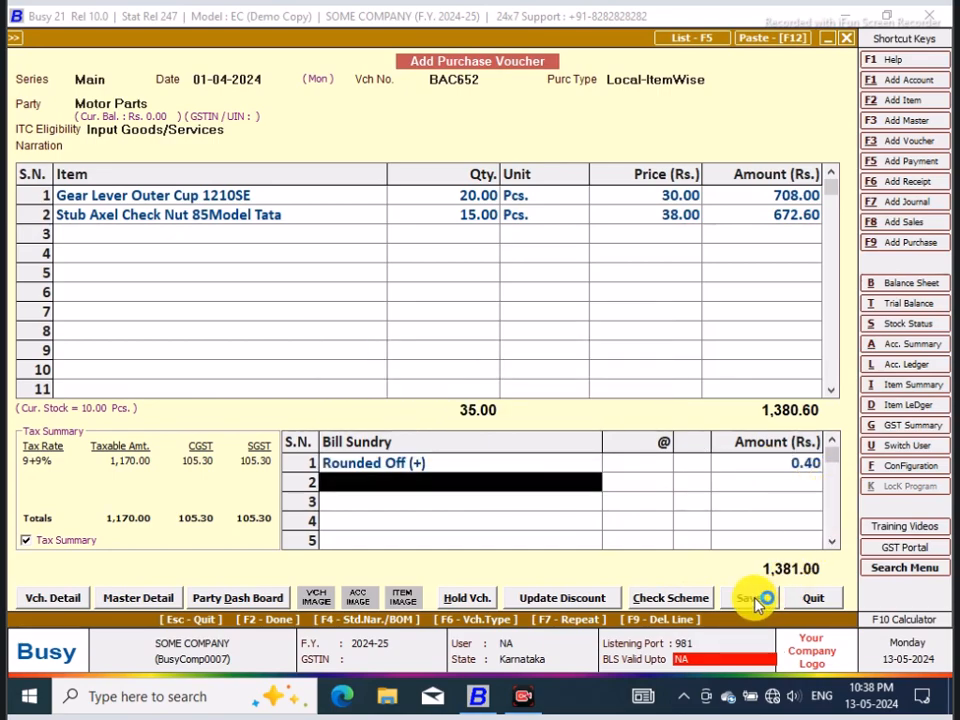
Step: Save the purchase voucher for the unregistered party, keeping the proposed GST bill number and date, and leave voucher entry
{"action": "left_click", "coordinate": [751, 597]}
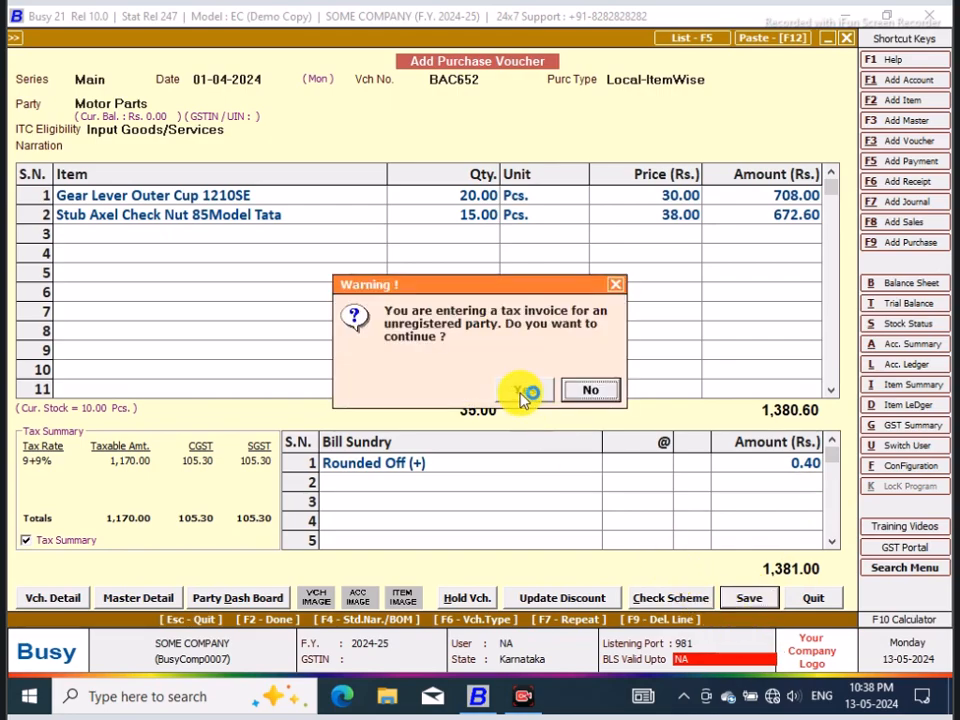
{"action": "left_click", "coordinate": [524, 391]}
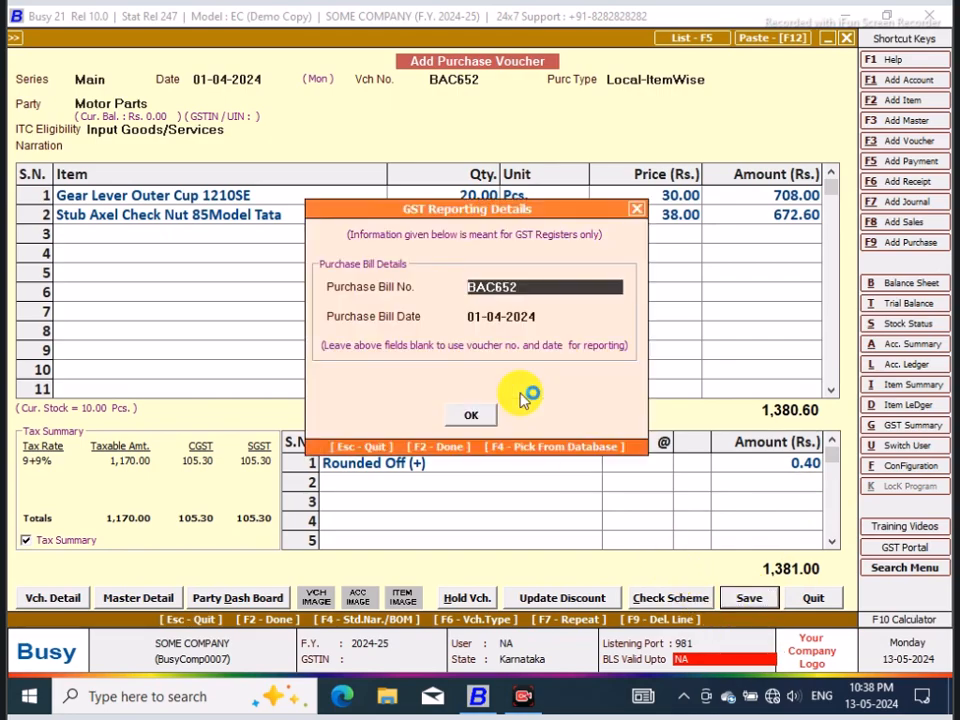
{"action": "left_click", "coordinate": [472, 415]}
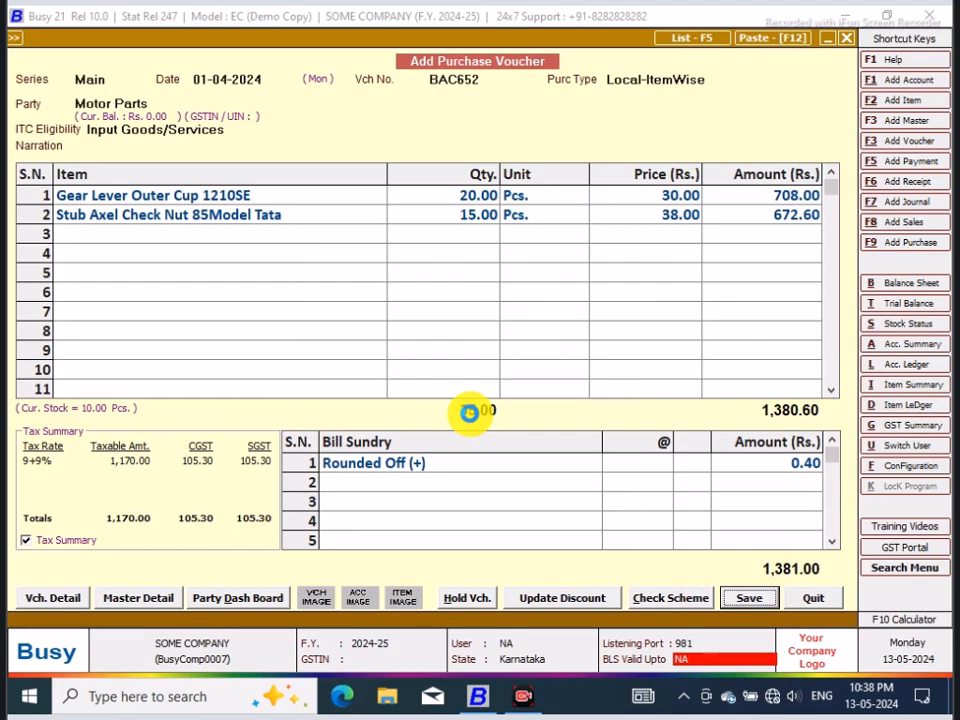
{"action": "left_click", "coordinate": [476, 495]}
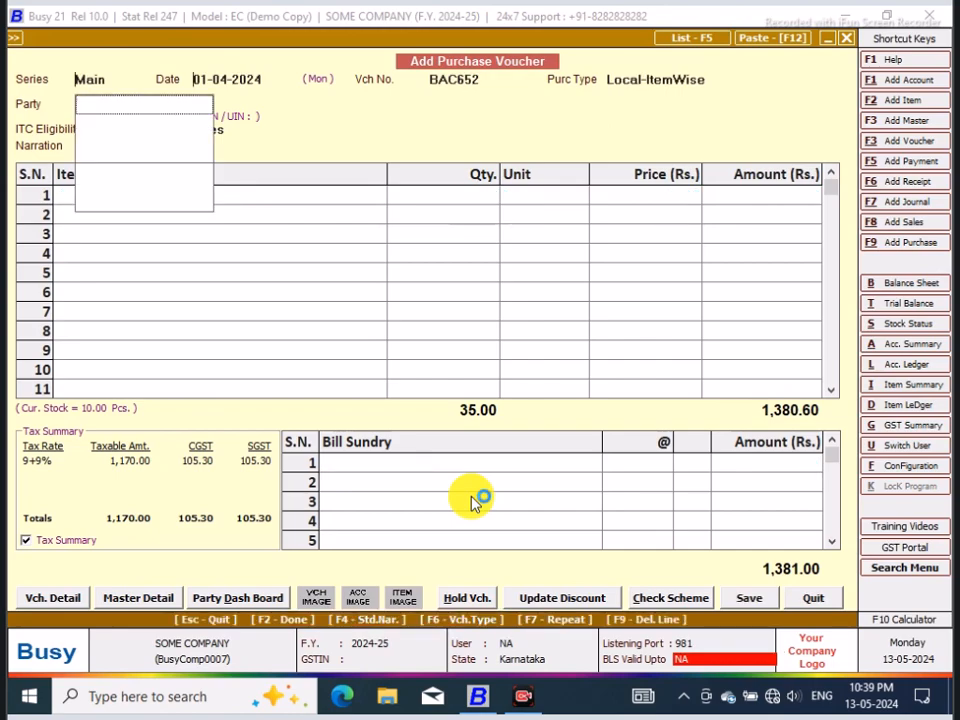
{"action": "left_click", "coordinate": [814, 602]}
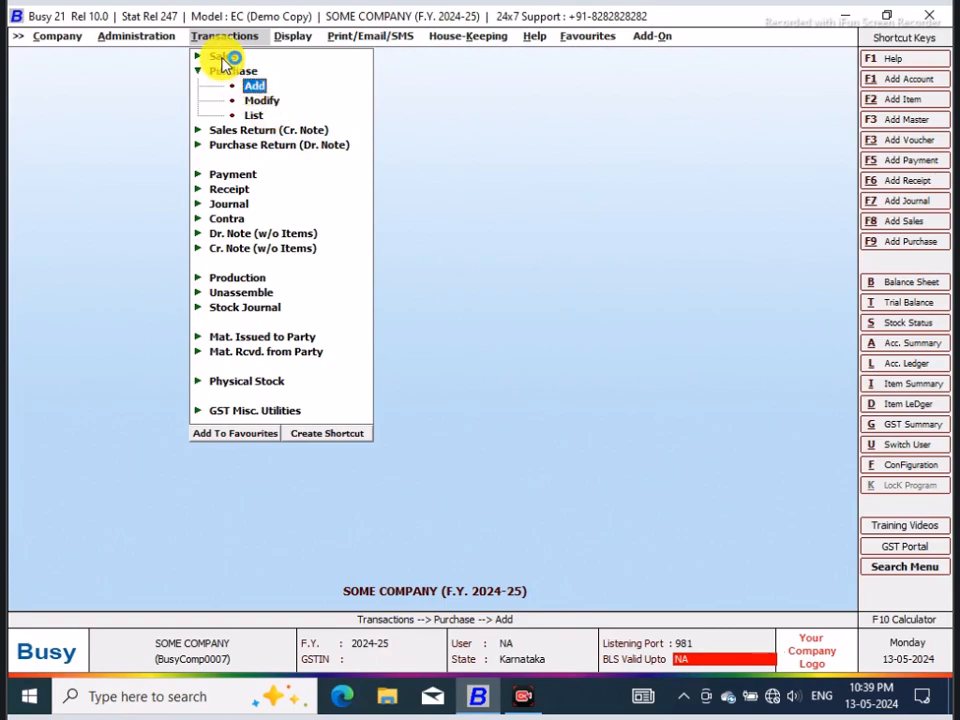
Step: Open the item master of Gear Lever Outer Cup 1210SE for modification
{"action": "left_click", "coordinate": [302, 38]}
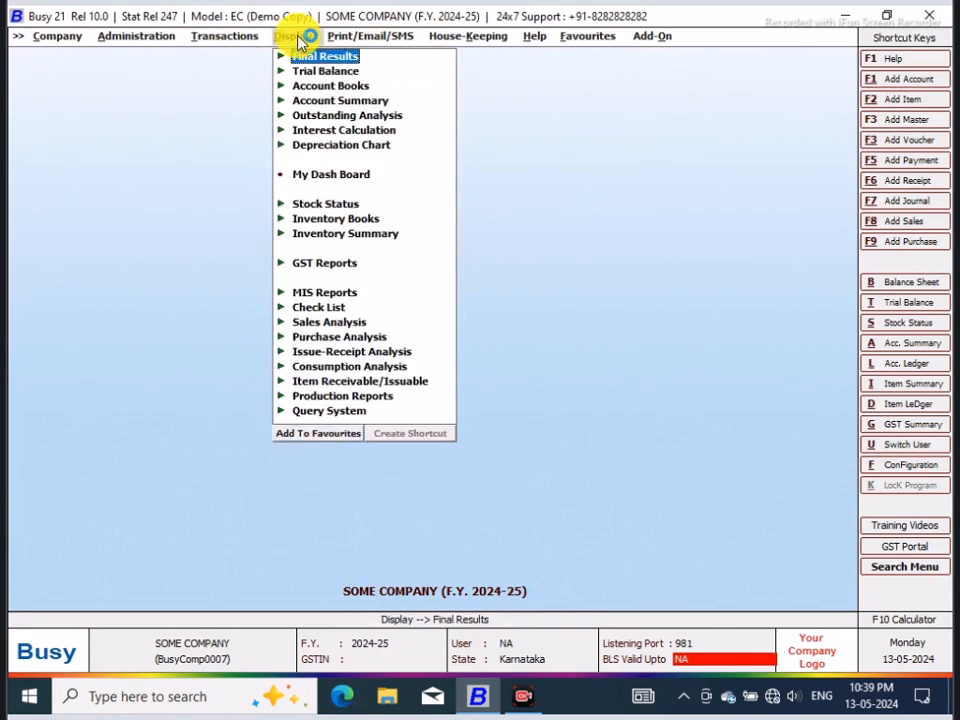
{"action": "left_click", "coordinate": [136, 37]}
{"action": "left_click", "coordinate": [197, 159]}
{"action": "left_click", "coordinate": [180, 318]}
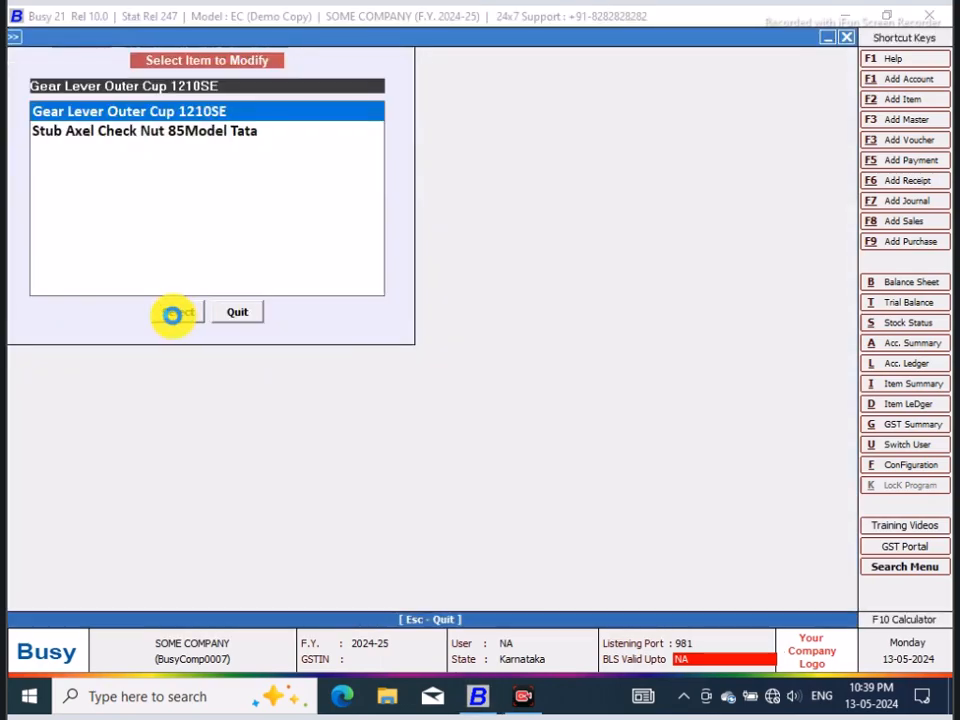
{"action": "left_click", "coordinate": [172, 315]}
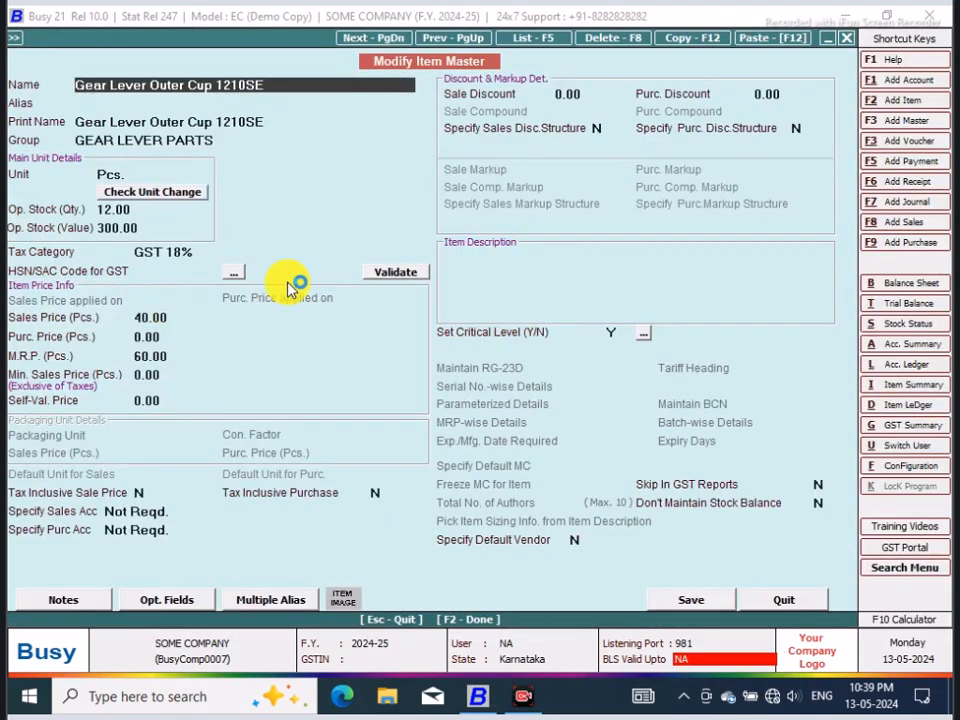
Step: Check the opening stock quantity and value in the item masters of Gear Lever Outer Cup 1210SE and Stub Axel Check Nut 85Model Tata
{"action": "left_click", "coordinate": [141, 210]}
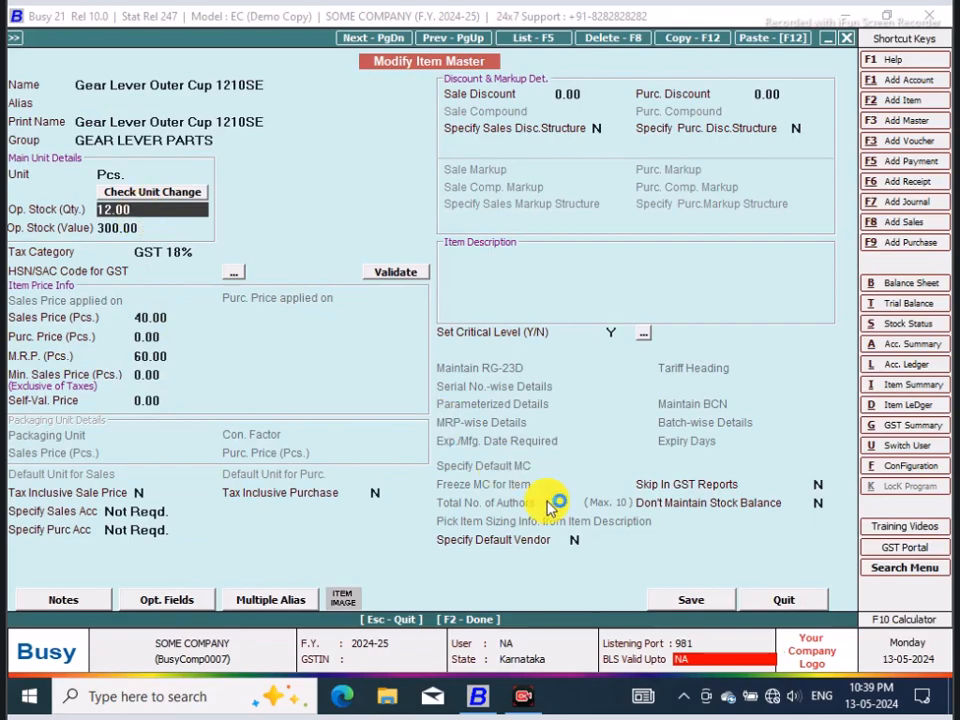
{"action": "left_click", "coordinate": [782, 600]}
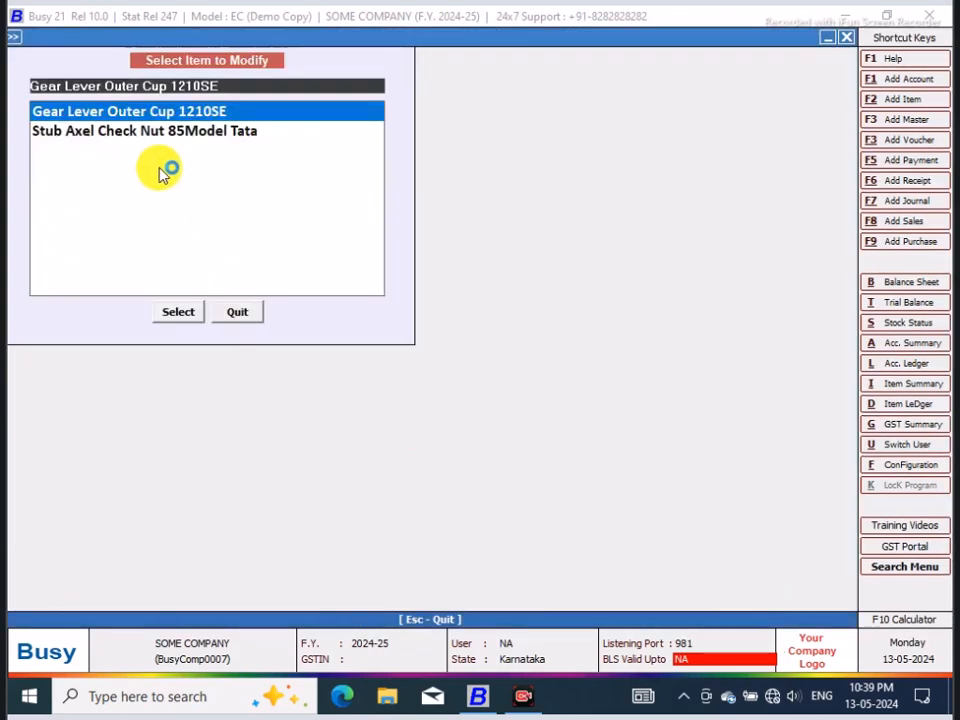
{"action": "left_click", "coordinate": [182, 131]}
{"action": "left_click", "coordinate": [180, 314]}
{"action": "left_click", "coordinate": [180, 314]}
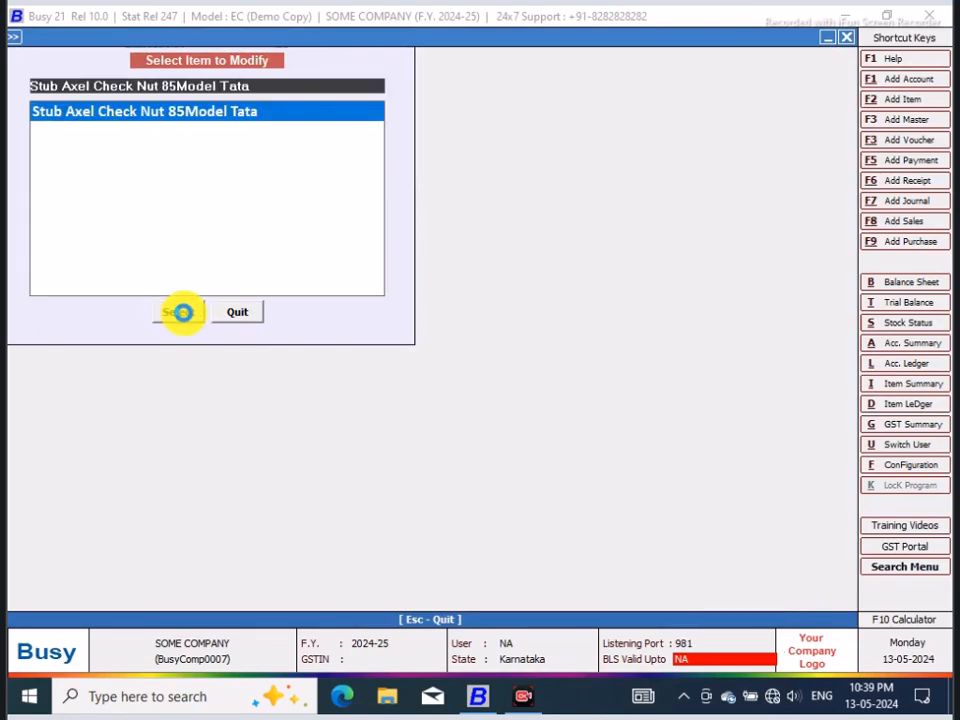
{"action": "left_click", "coordinate": [180, 313]}
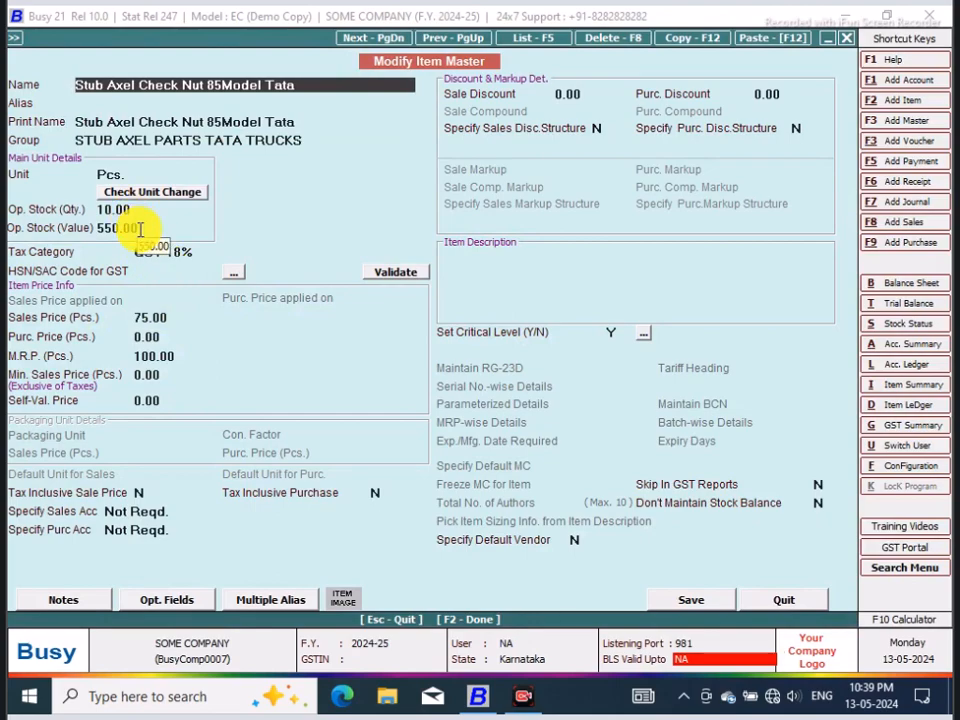
{"action": "left_click", "coordinate": [790, 601]}
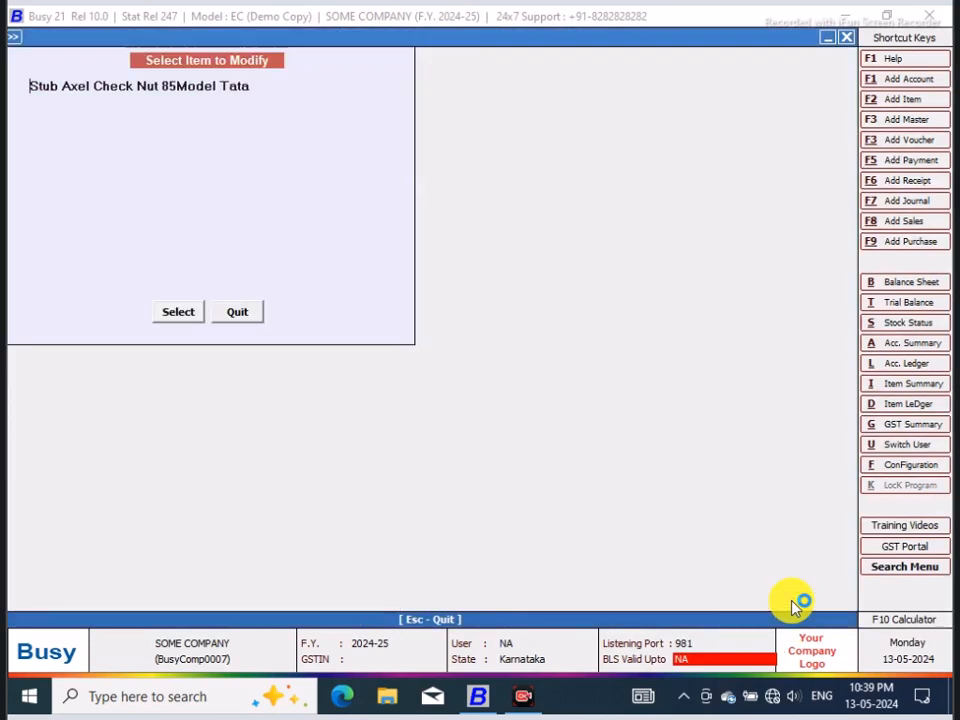
{"action": "left_click", "coordinate": [240, 312]}
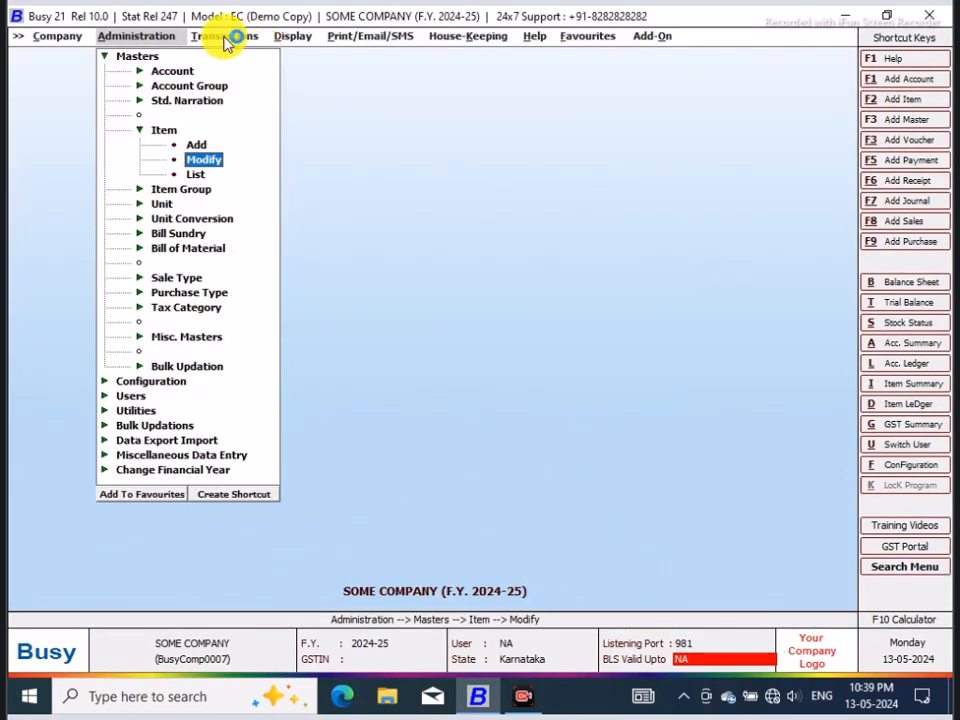
Step: Open the Main series purchase voucher dated 01-04-2024 for modification
{"action": "left_click", "coordinate": [228, 40]}
{"action": "left_click", "coordinate": [256, 99]}
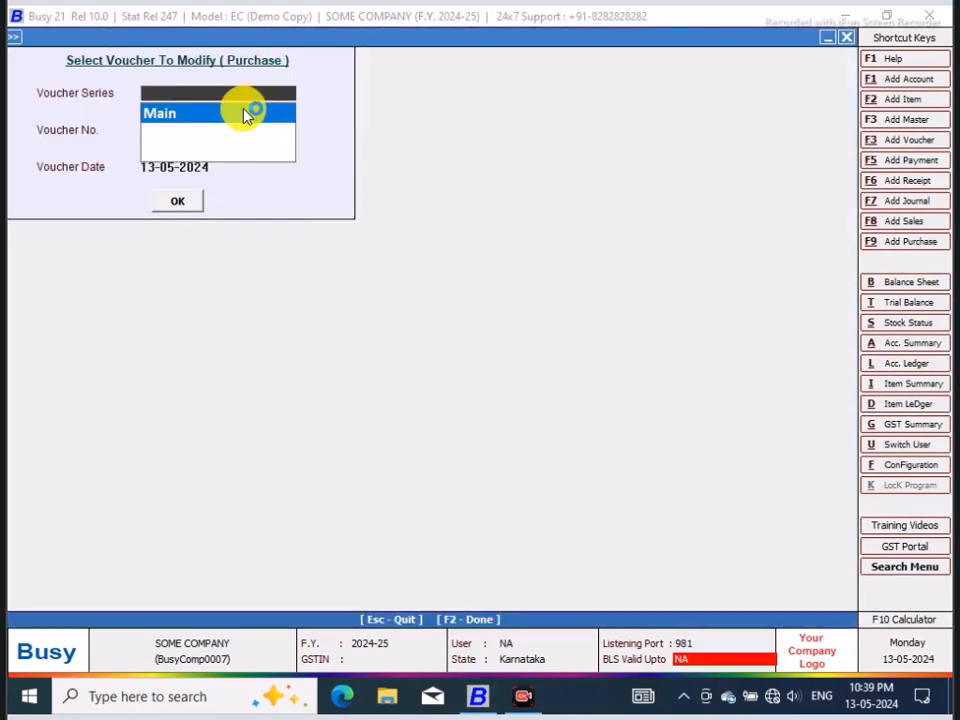
{"action": "left_click", "coordinate": [180, 114]}
{"action": "left_click", "coordinate": [176, 203]}
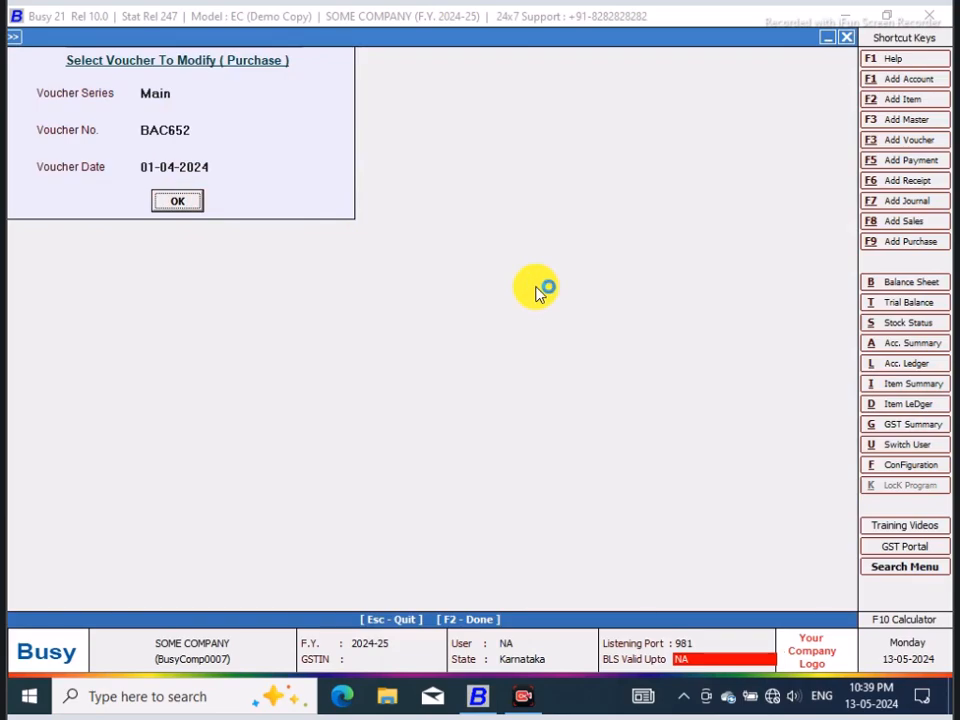
{"action": "key", "text": "Return"}
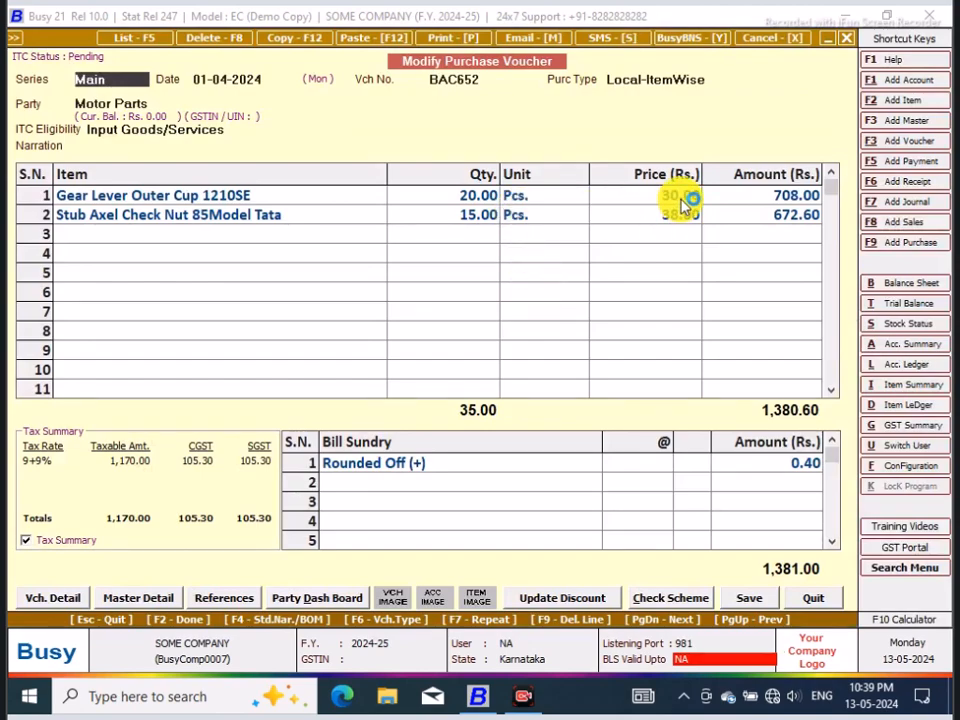
Step: Set the purchase price of Gear Lever Outer Cup 1210SE to 25 and accept its recalculated amount
{"action": "left_click", "coordinate": [685, 198]}
{"action": "type", "text": "2"}
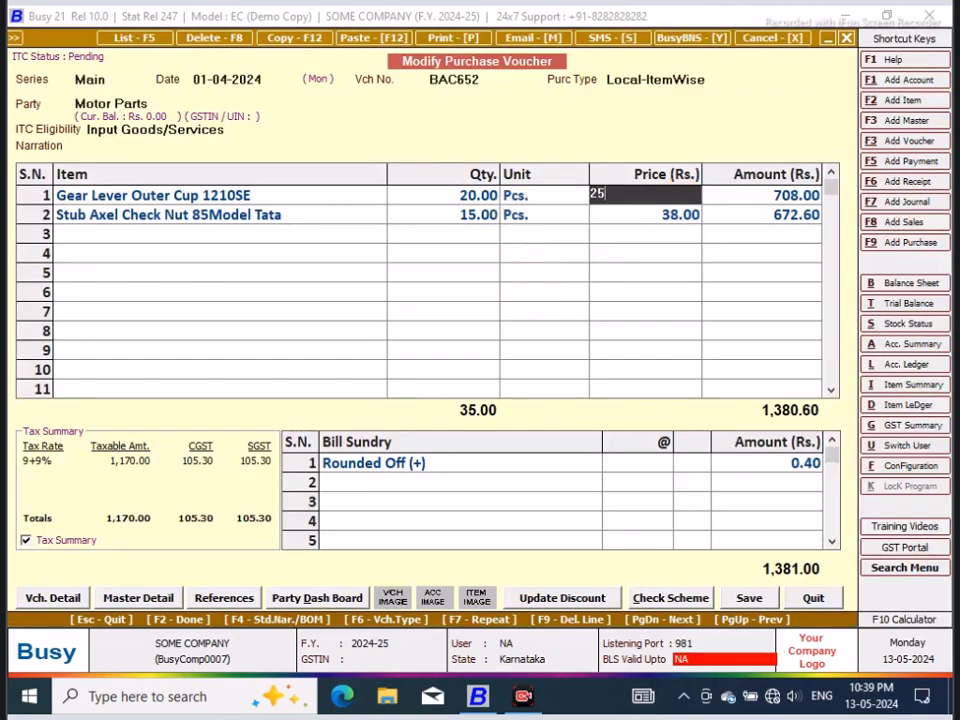
{"action": "type", "text": "5"}
{"action": "key", "text": "Return"}
{"action": "key", "text": "Return"}
{"action": "key", "text": "Return"}
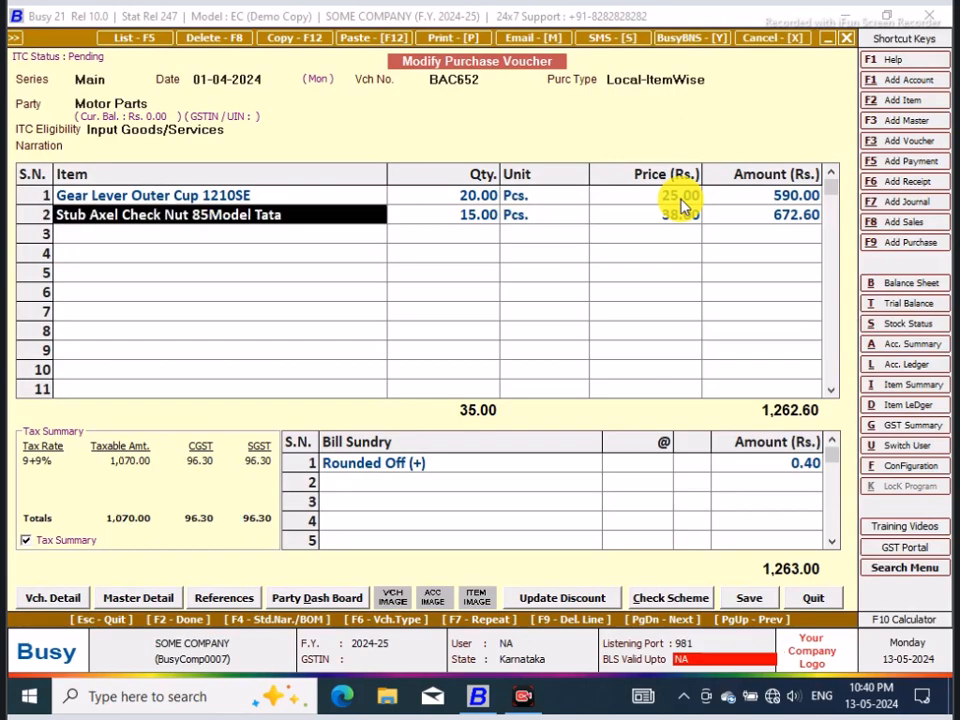
Step: Set the purchase price of Stub Axel Check Nut 85Model Tata to 55 and accept its recalculated amount
{"action": "left_click", "coordinate": [541, 219]}
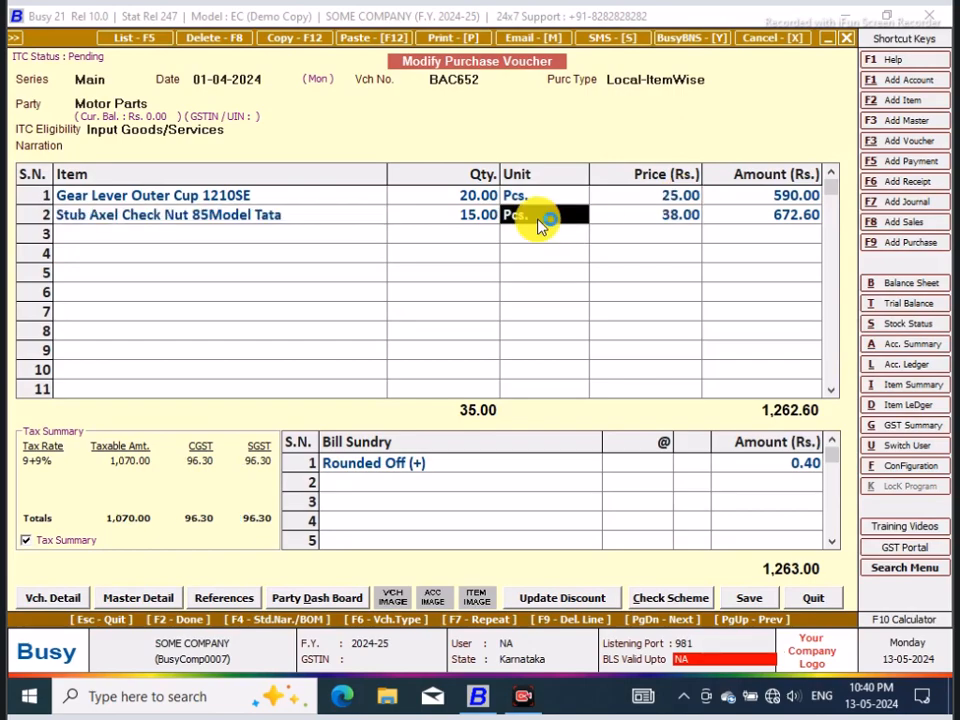
{"action": "key", "text": "Return"}
{"action": "type", "text": "55"}
{"action": "key", "text": "Return"}
{"action": "key", "text": "Return"}
{"action": "key", "text": "Return"}
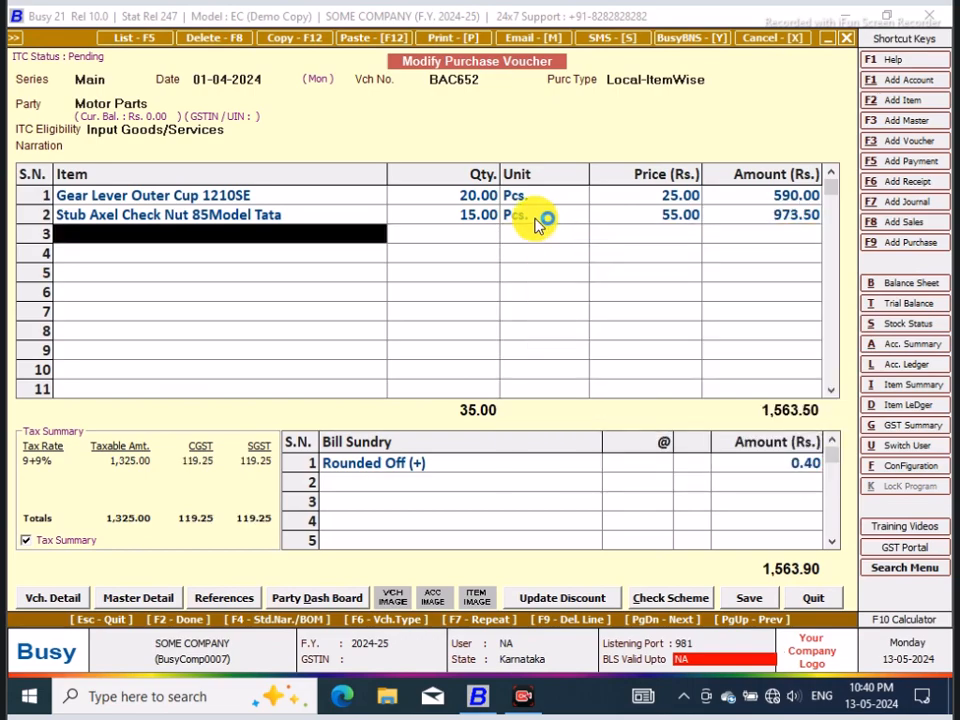
Step: Delete the existing bill sundry line and add a Rounded Off (+) bill sundry of 0.50 in its place
{"action": "left_click", "coordinate": [437, 472]}
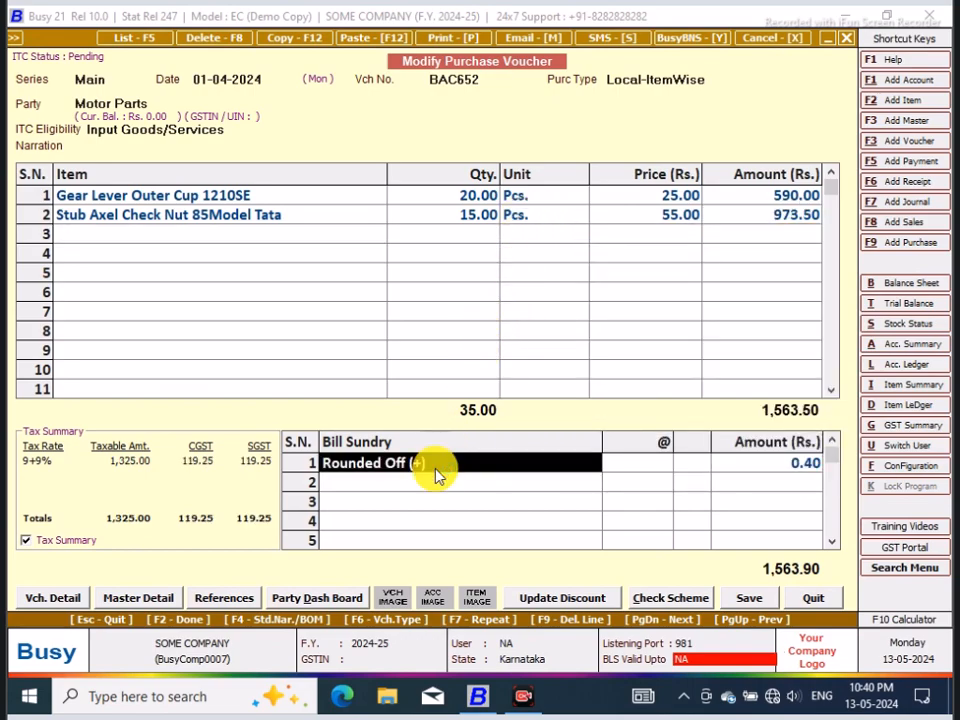
{"action": "key", "text": "F9"}
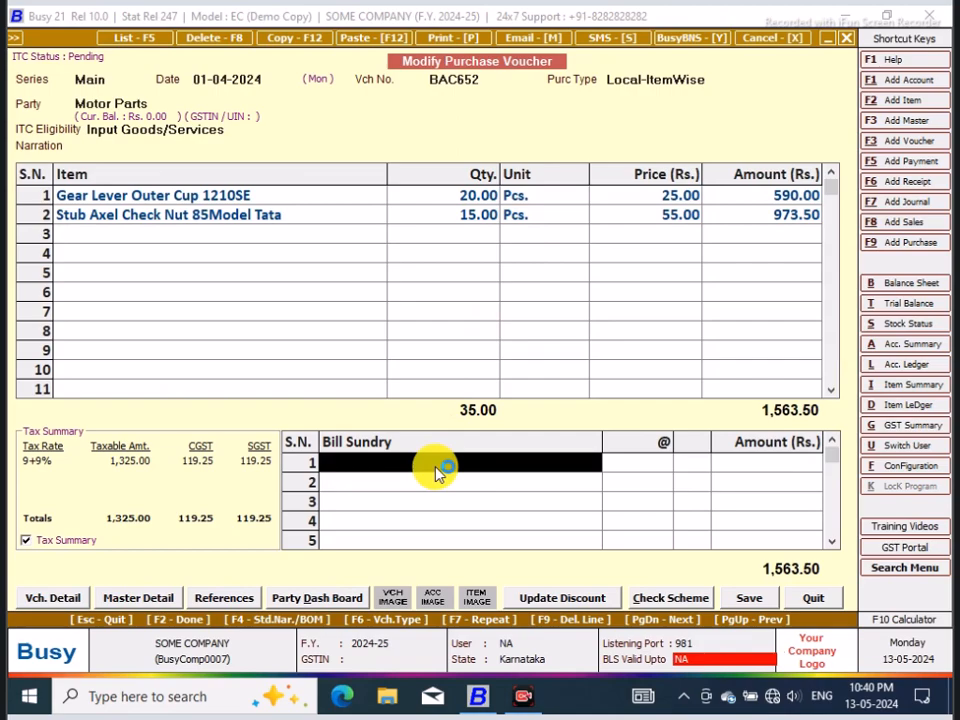
{"action": "type", "text": "r"}
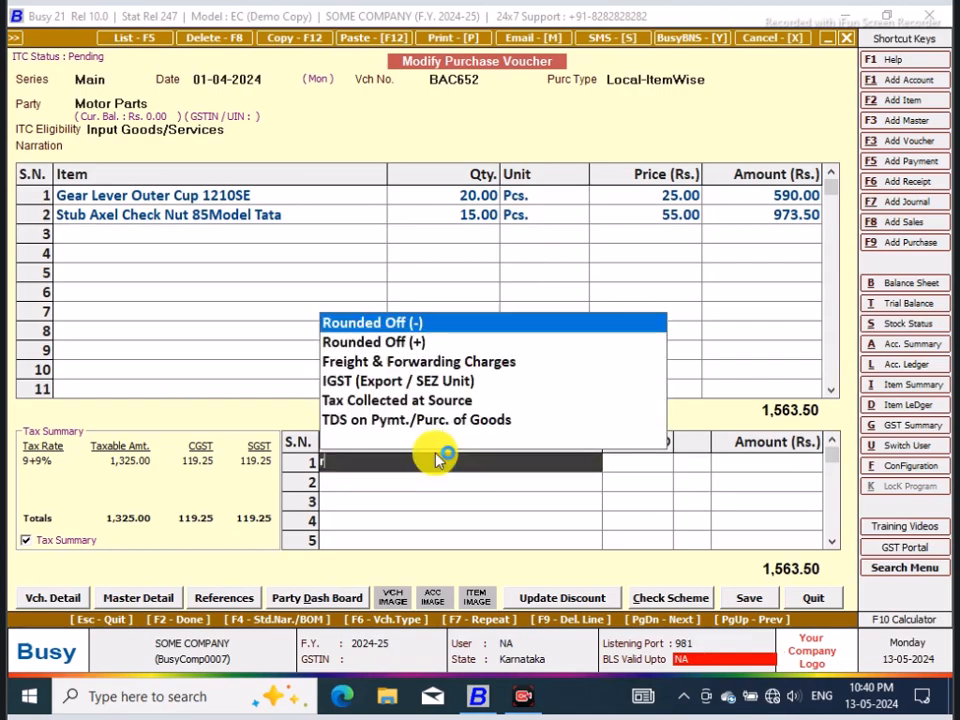
{"action": "left_click", "coordinate": [410, 345]}
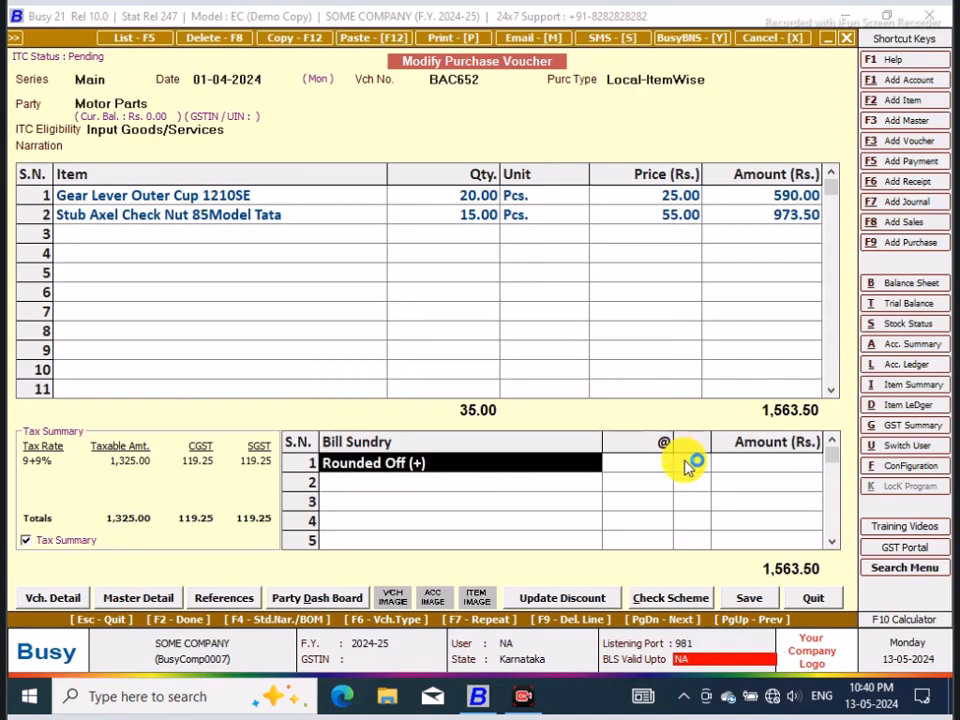
{"action": "left_click", "coordinate": [768, 467]}
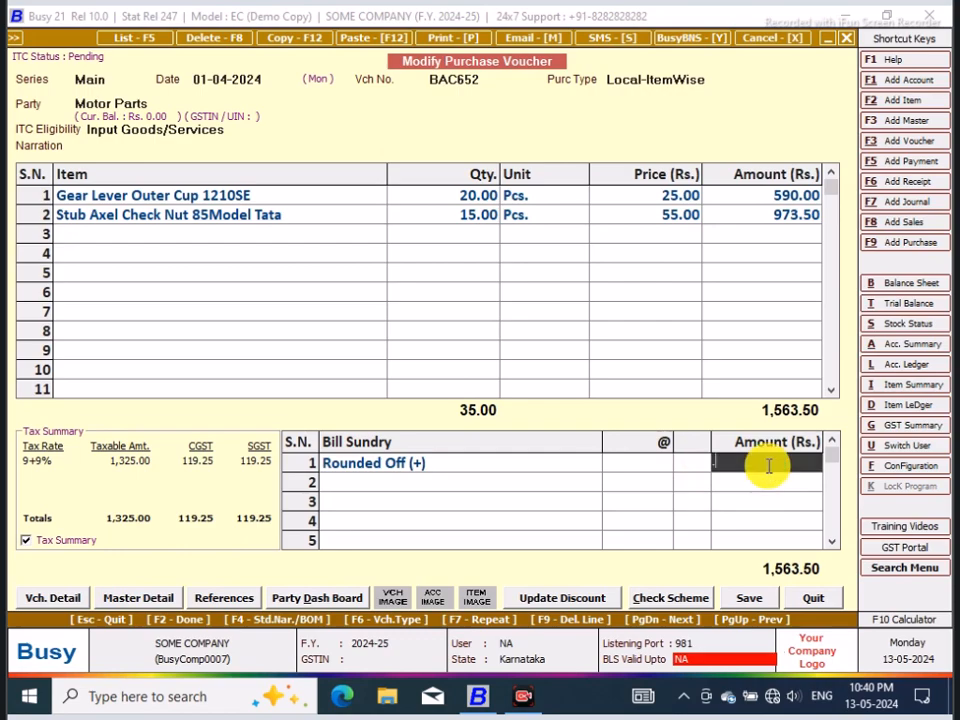
{"action": "type", "text": ".50"}
{"action": "key", "text": "Return"}
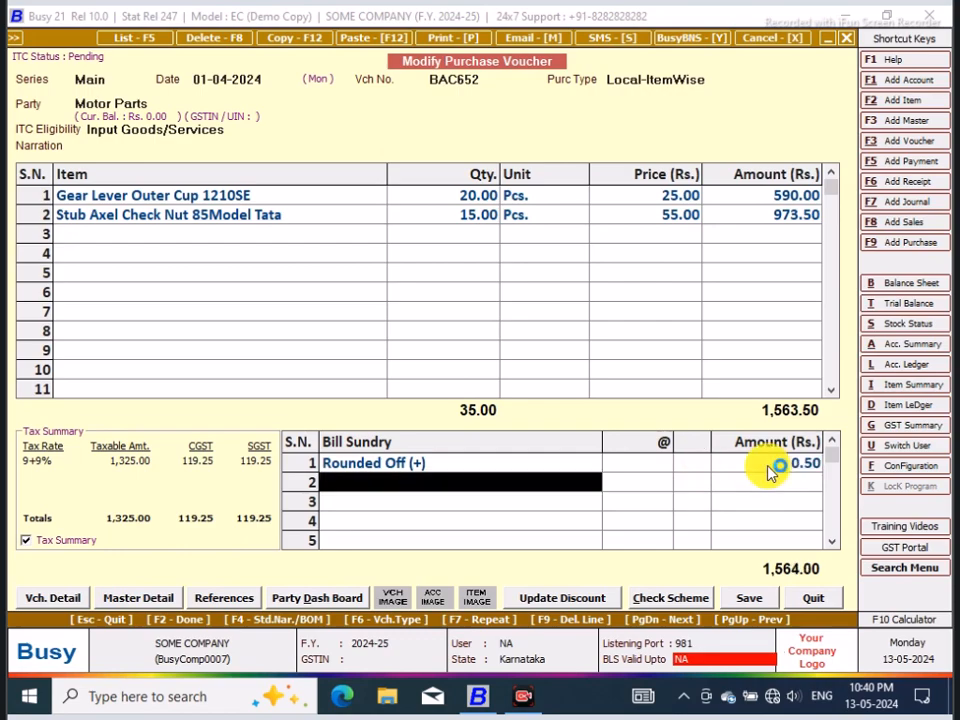
Step: Save the modified purchase voucher, accept the bill-by-bill adjustment as a new reference, and leave voucher modification
{"action": "left_click", "coordinate": [752, 604]}
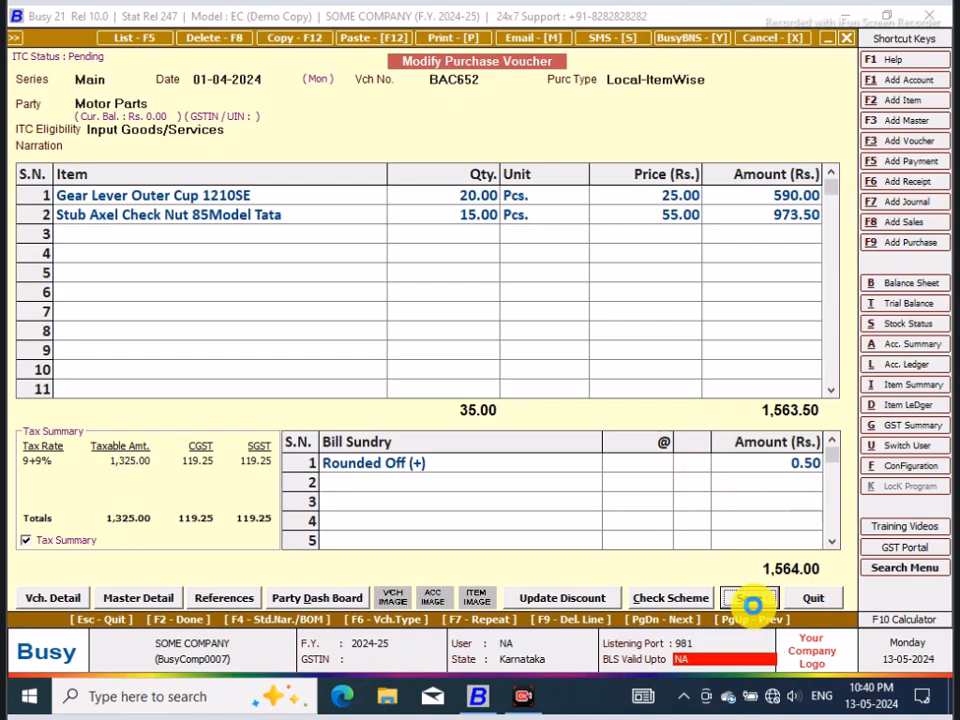
{"action": "left_click", "coordinate": [512, 394]}
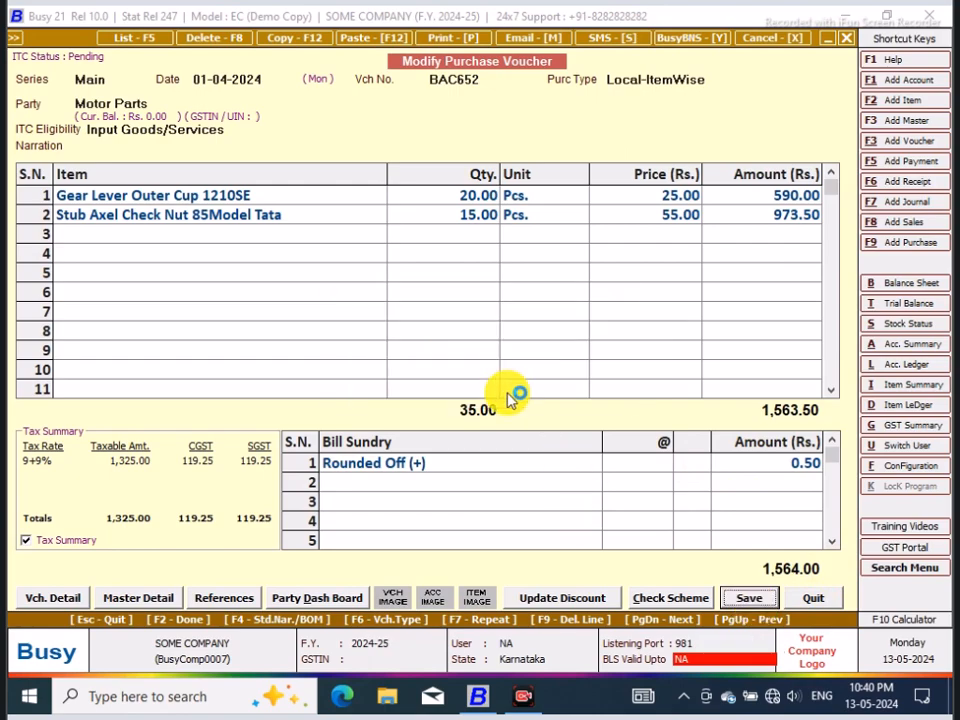
{"action": "left_click", "coordinate": [471, 414]}
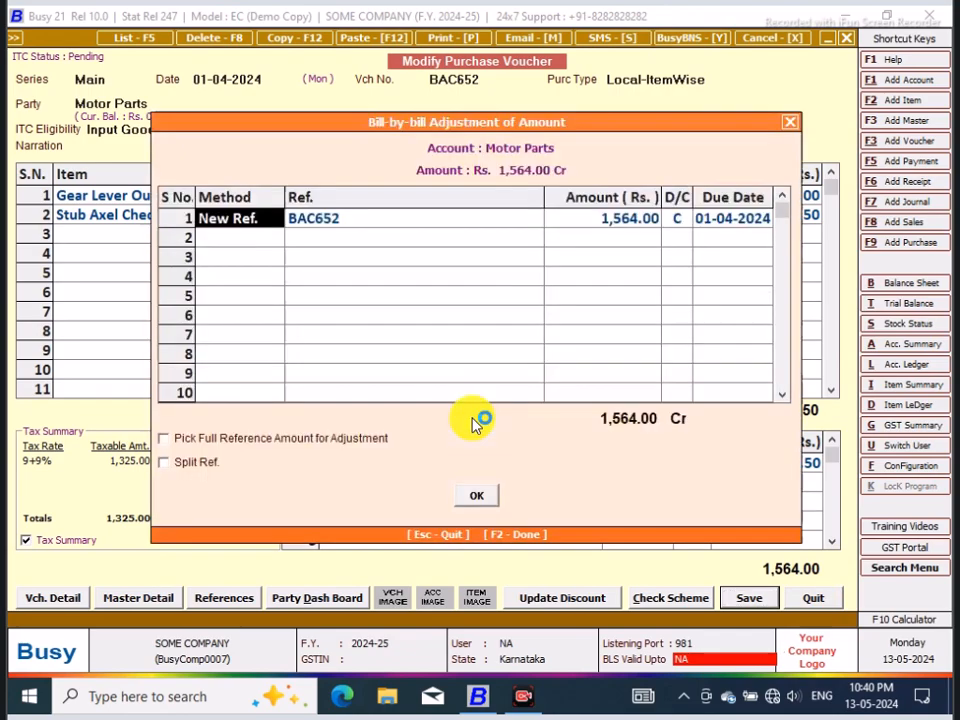
{"action": "left_click", "coordinate": [476, 496]}
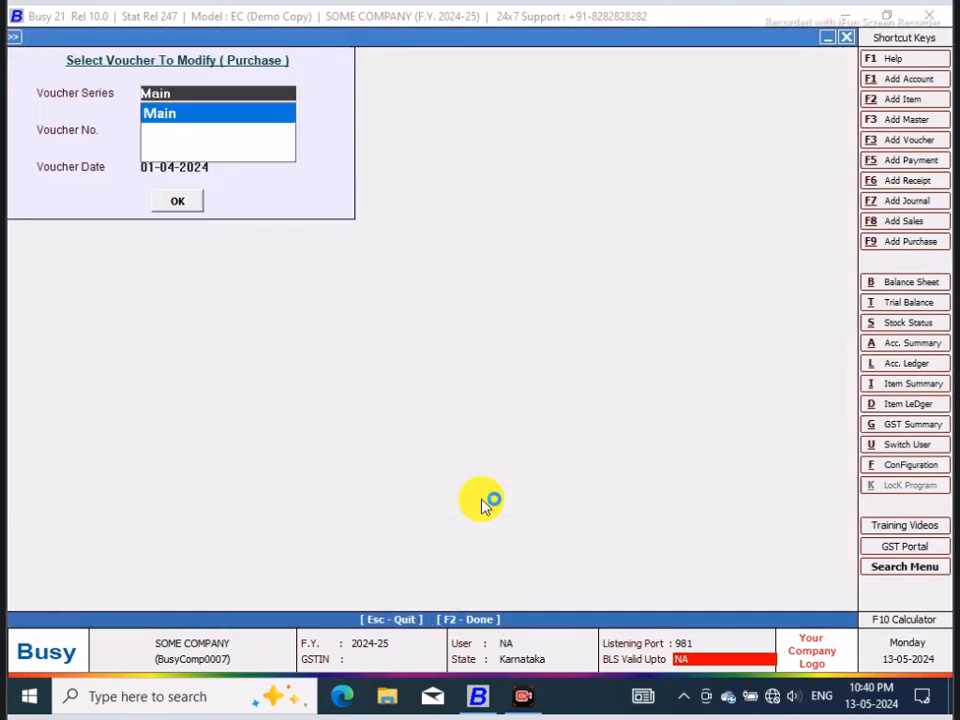
{"action": "left_click", "coordinate": [847, 37]}
Step: Start a new Main series sales voucher dated 05-04-2024 with the sale type Local-ItemWise
{"action": "left_click", "coordinate": [224, 57]}
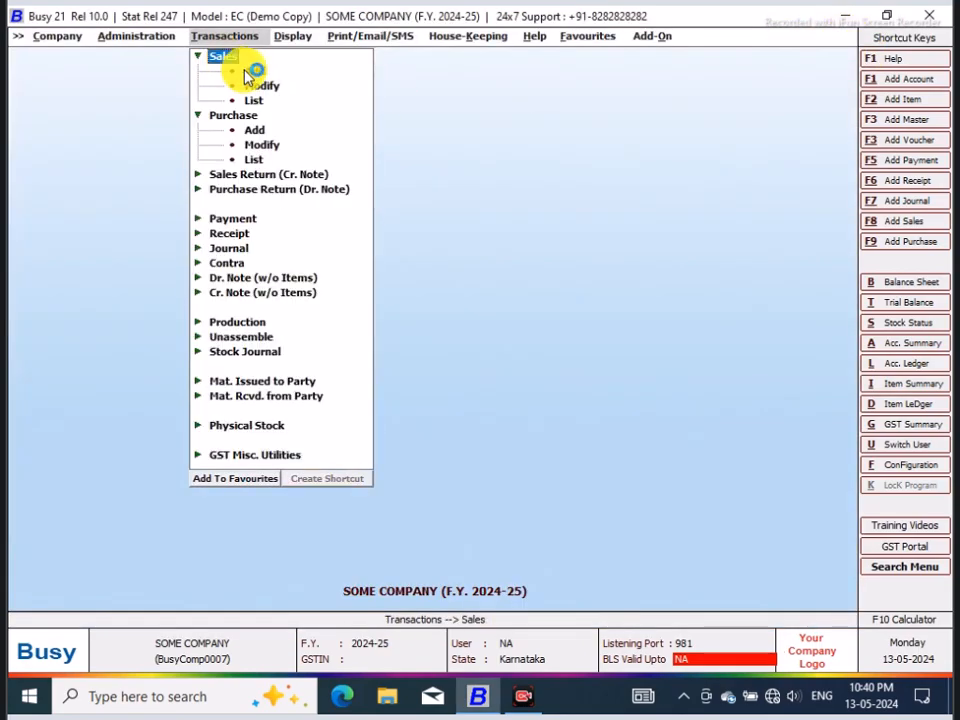
{"action": "left_click", "coordinate": [310, 196]}
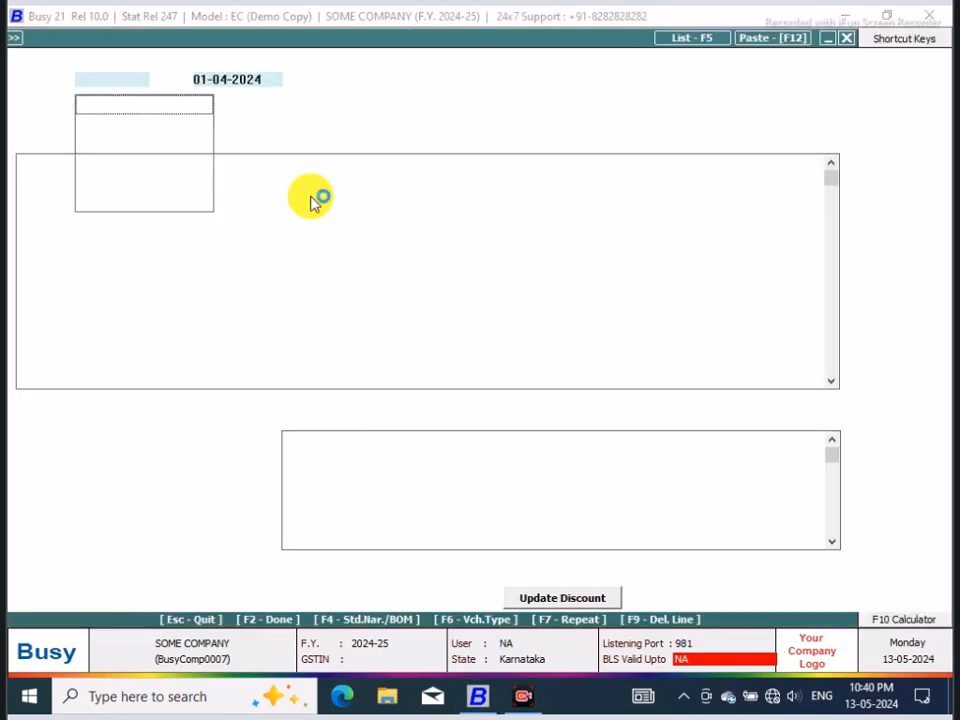
{"action": "type", "text": "5/4"}
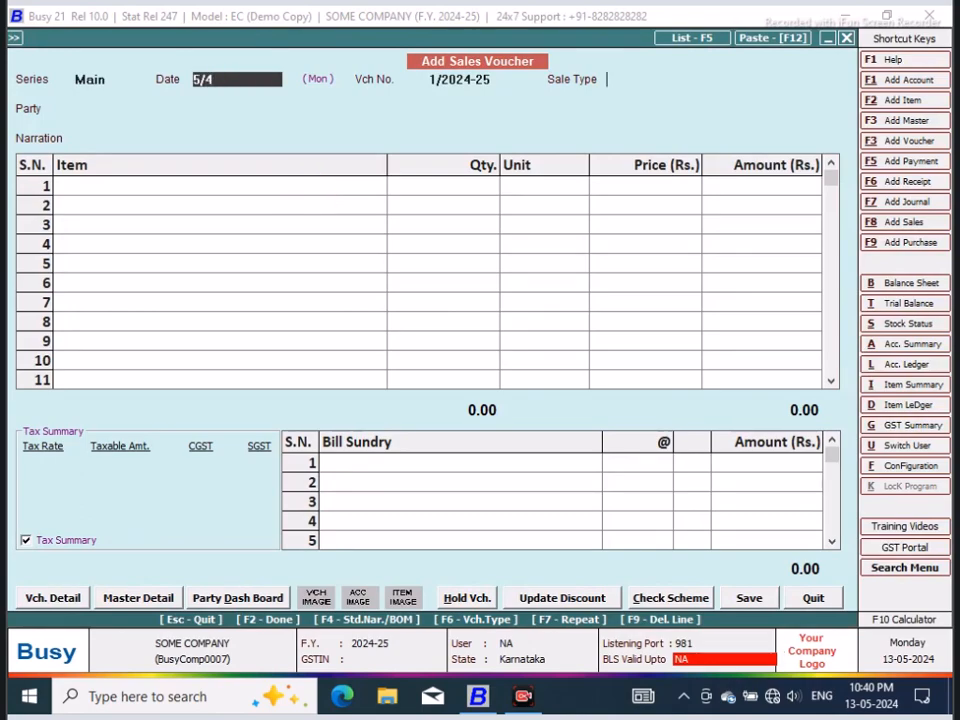
{"action": "key", "text": "Return"}
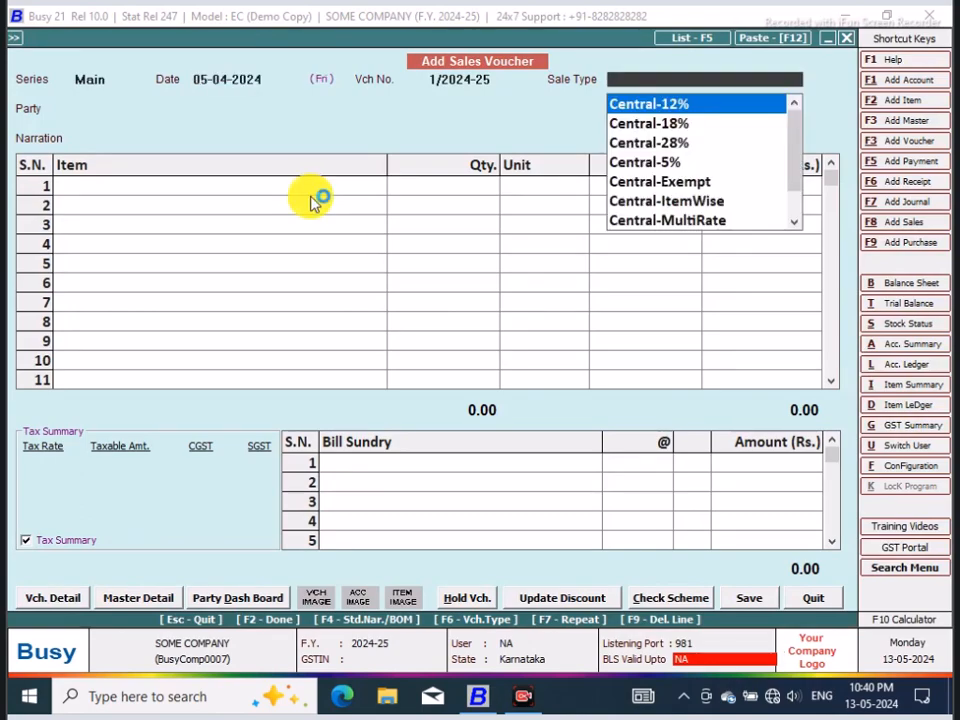
{"action": "type", "text": "local"}
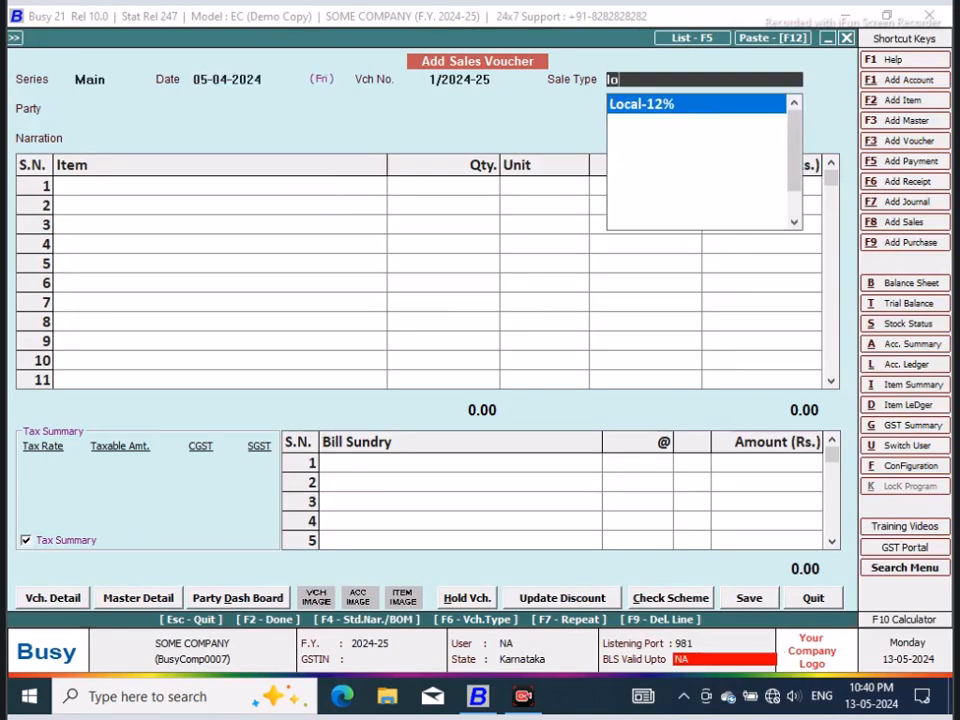
{"action": "key", "text": "Down"}
{"action": "key", "text": "Down"}
{"action": "key", "text": "Down"}
{"action": "key", "text": "Down"}
{"action": "key", "text": "Down"}
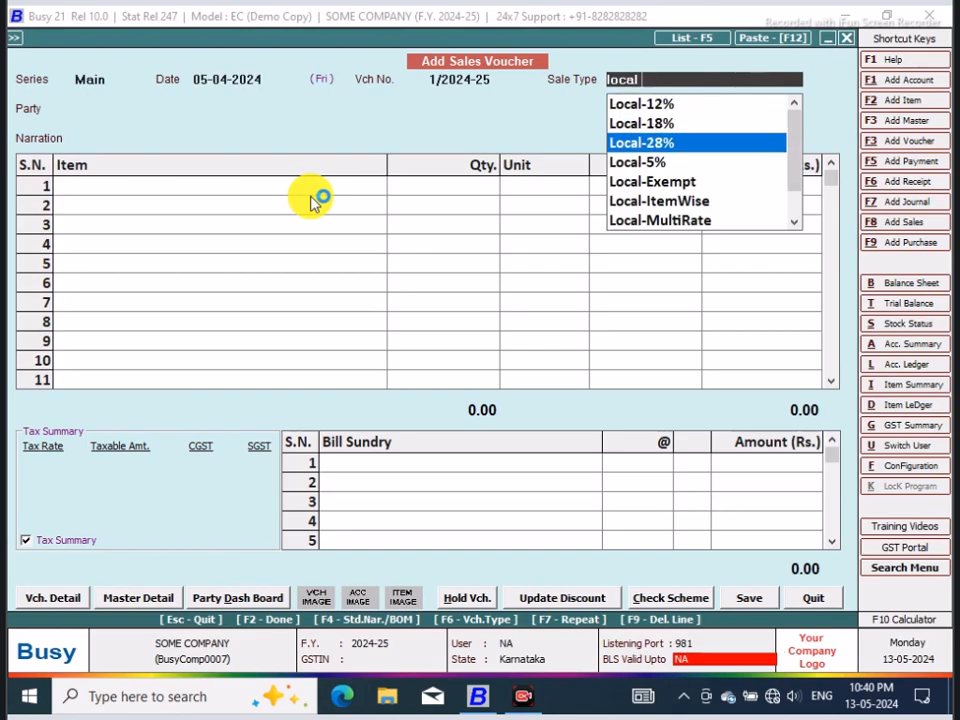
{"action": "key", "text": "Return"}
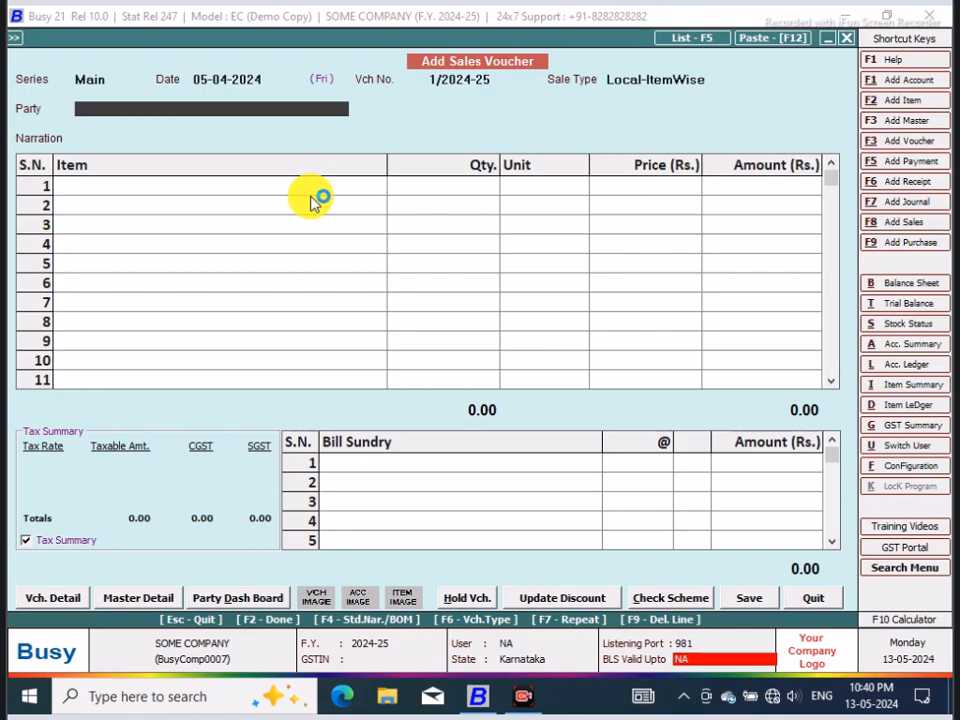
{"action": "key", "text": "F3"}
{"action": "type", "text": "dia Gaur"}
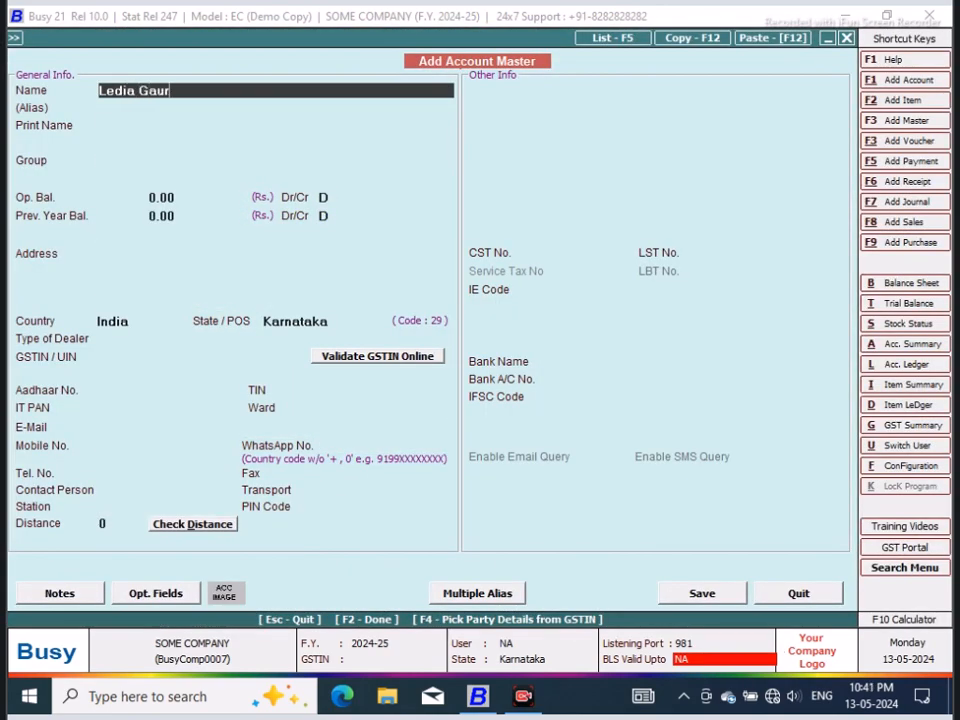
{"action": "key", "text": "Return"}
{"action": "key", "text": "Return"}
{"action": "key", "text": "Return"}
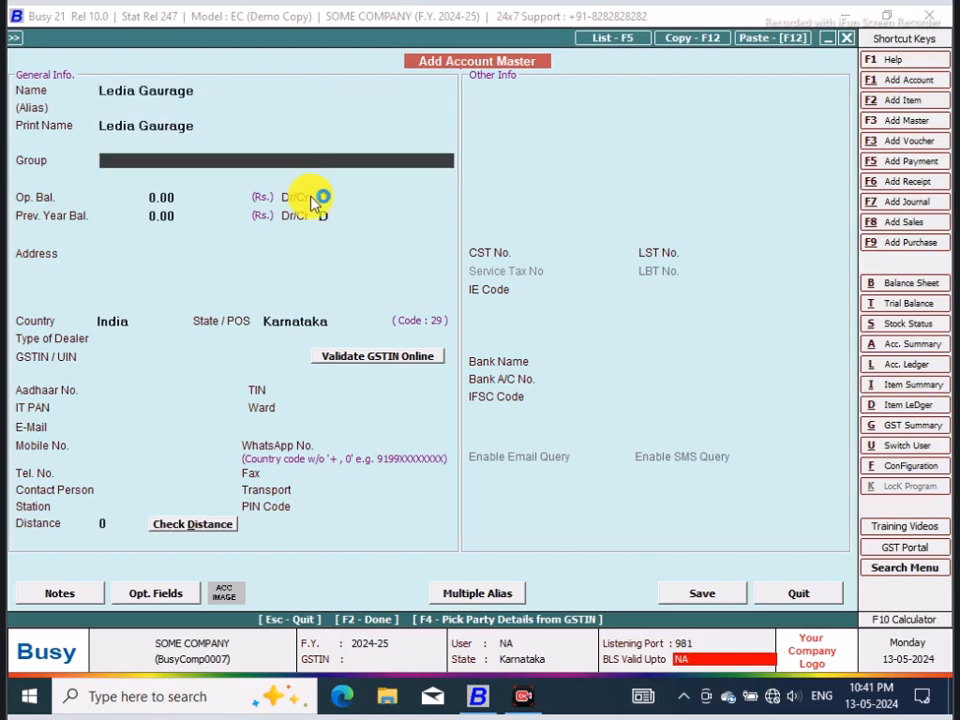
{"action": "type", "text": "sun"}
{"action": "left_click", "coordinate": [311, 200]}
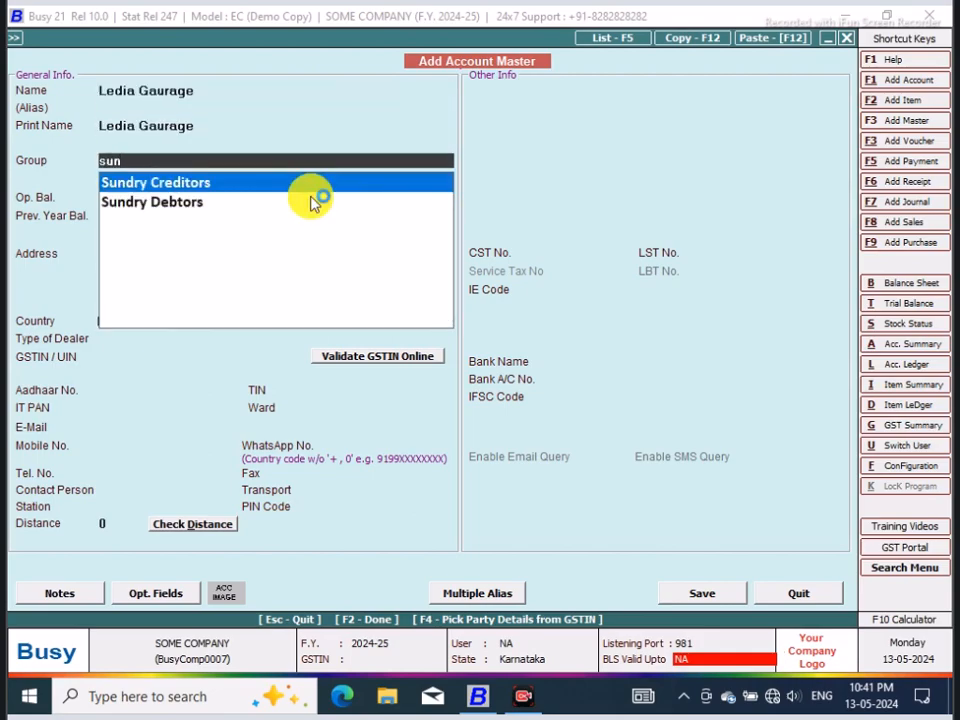
{"action": "left_click", "coordinate": [311, 200]}
Step: Fill in the address and the contact person's name in the new Ledia Gaurage account master
{"action": "left_click", "coordinate": [167, 259]}
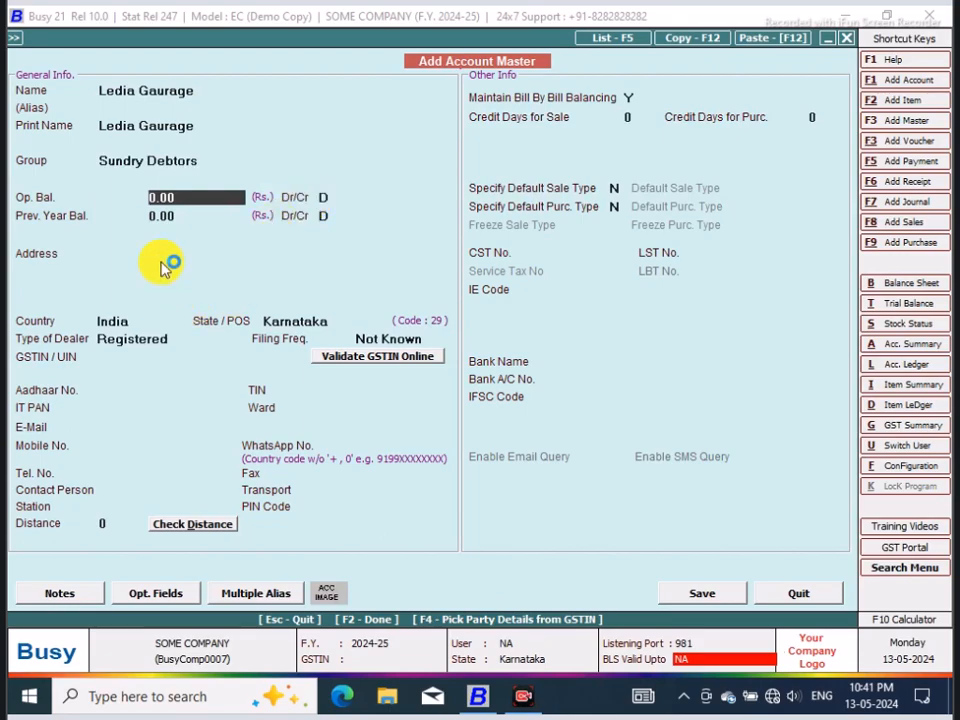
{"action": "type", "text": "Thirthahalli"}
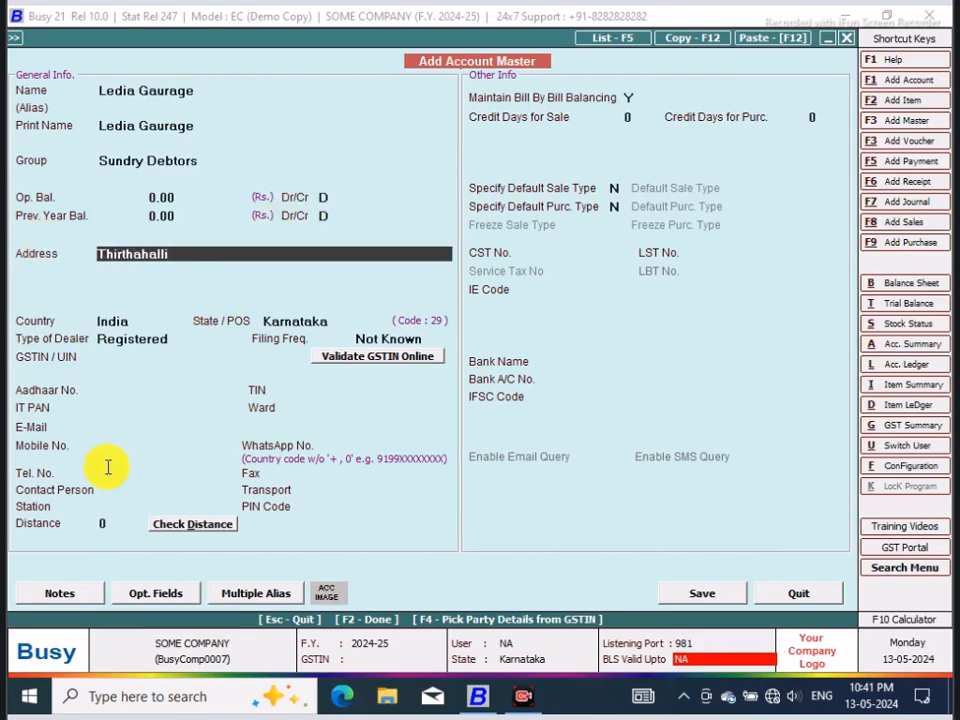
{"action": "left_click", "coordinate": [127, 488]}
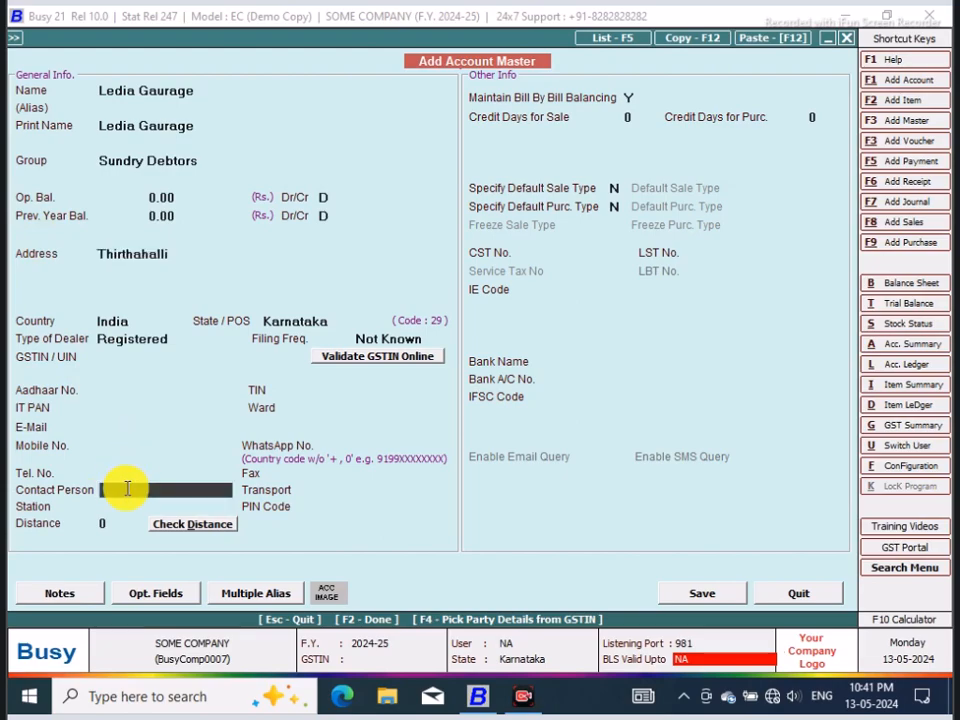
{"action": "type", "text": "Ro"}
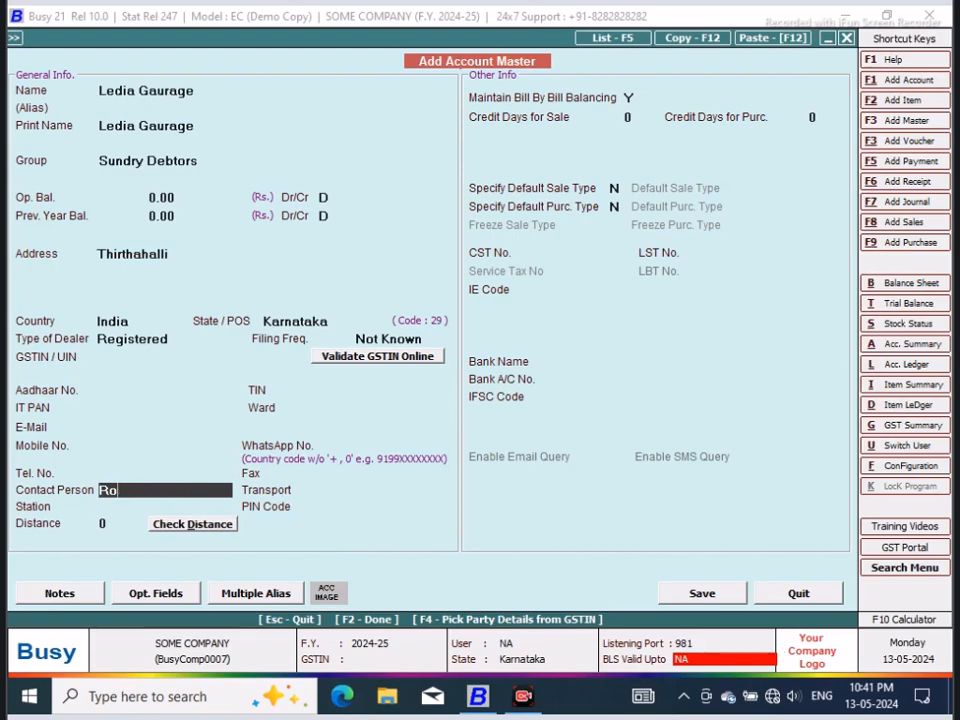
{"action": "type", "text": "bverert"}
{"action": "key", "text": "Return"}
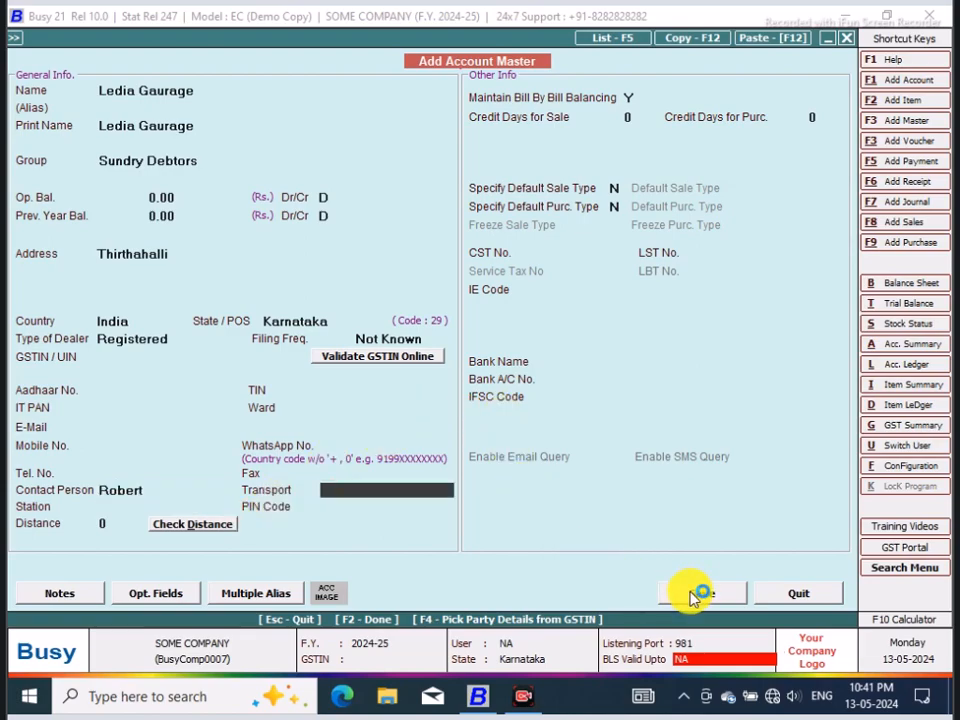
Step: Enter the account's mobile number and save the new account master
{"action": "left_click", "coordinate": [142, 446]}
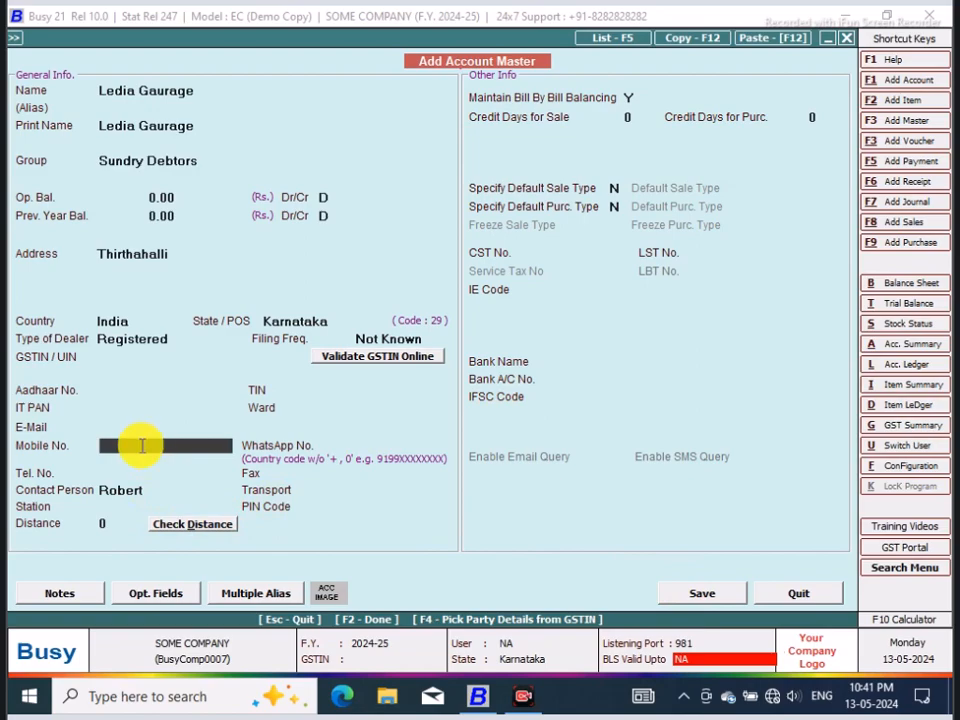
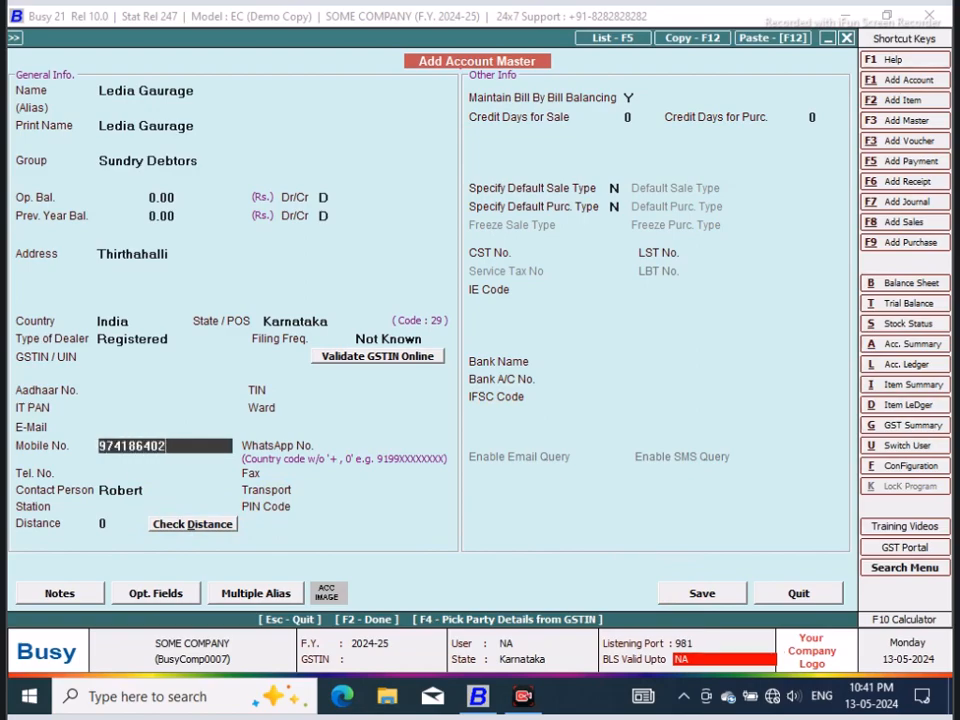
{"action": "left_click", "coordinate": [702, 595]}
{"action": "left_click", "coordinate": [524, 389]}
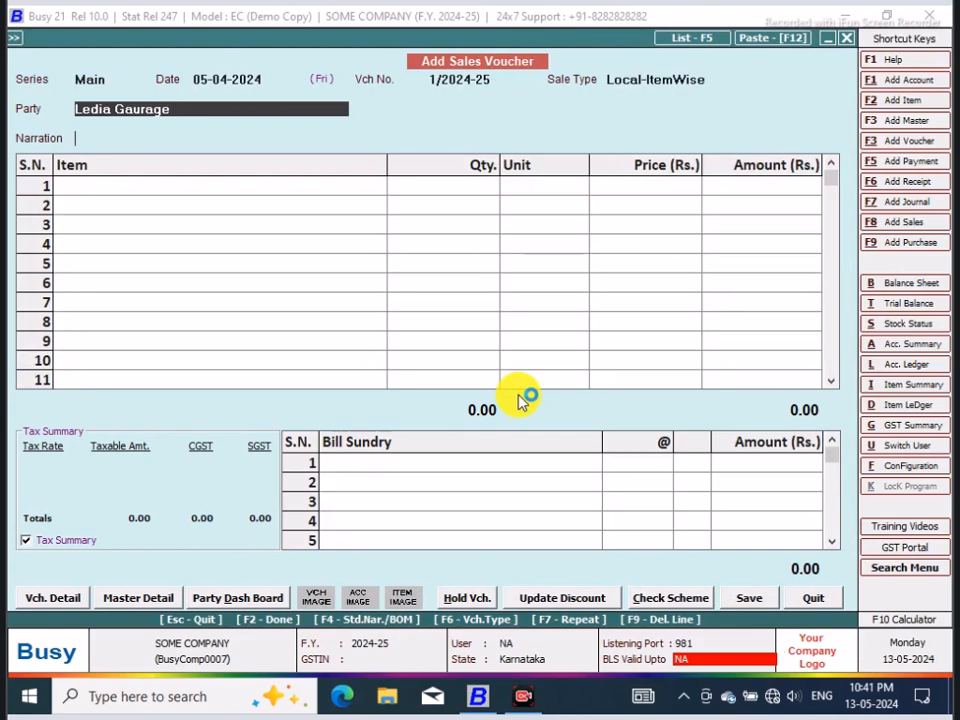
Step: Accept Ledia Gaurage as the party and add 1 piece of Gear Lever Outer Cup 1210SE as the first item
{"action": "key", "text": "Return"}
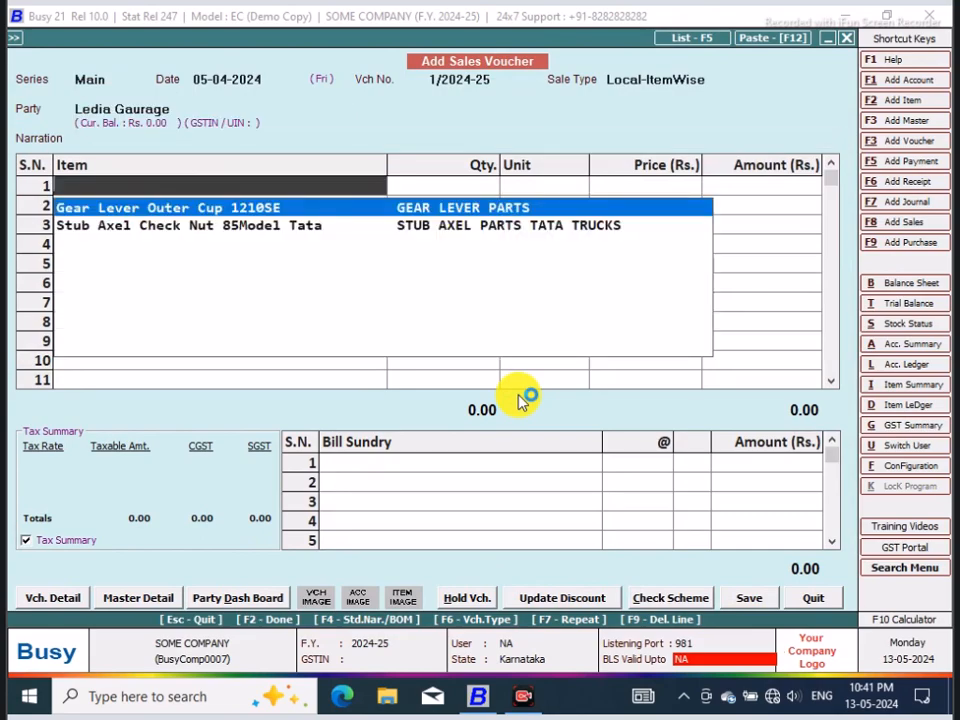
{"action": "key", "text": "Return"}
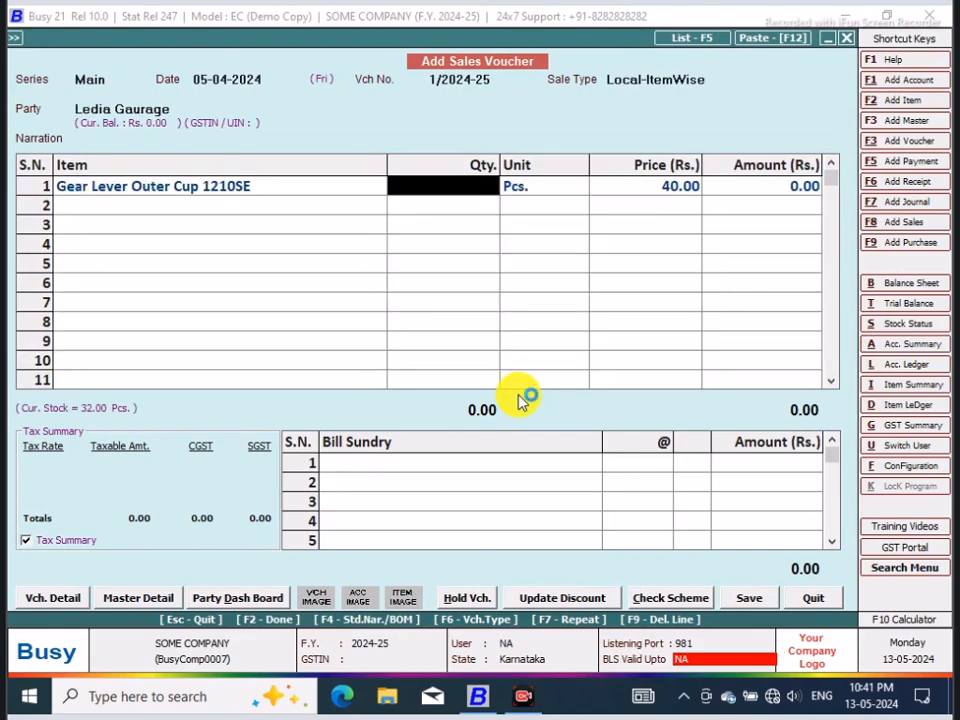
{"action": "type", "text": "1"}
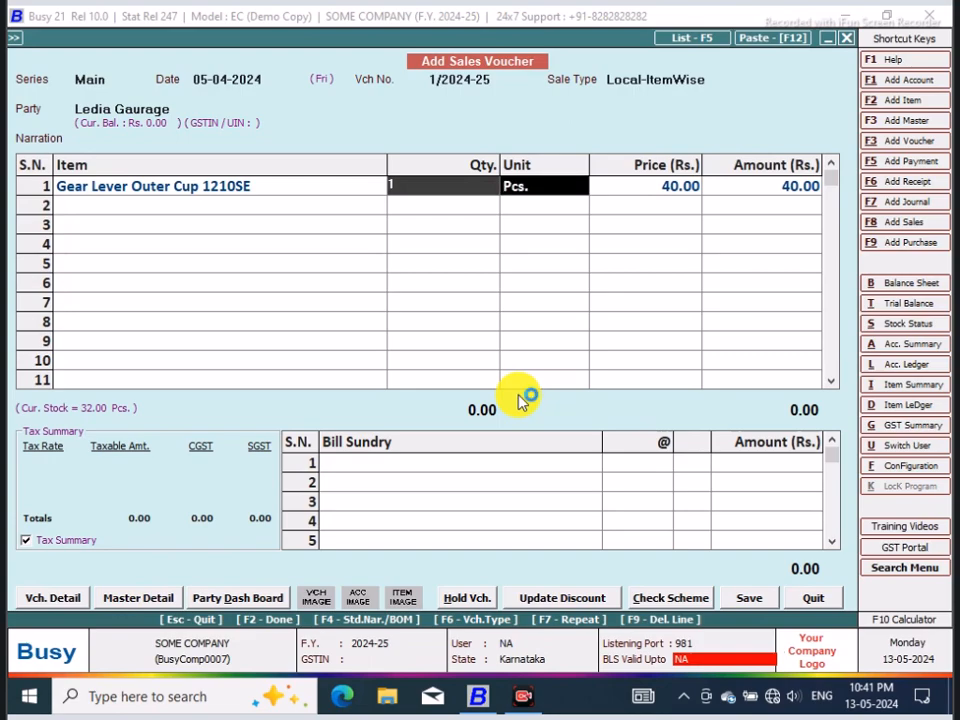
{"action": "key", "text": "Return"}
{"action": "key", "text": "Return"}
{"action": "key", "text": "Return"}
{"action": "key", "text": "Return"}
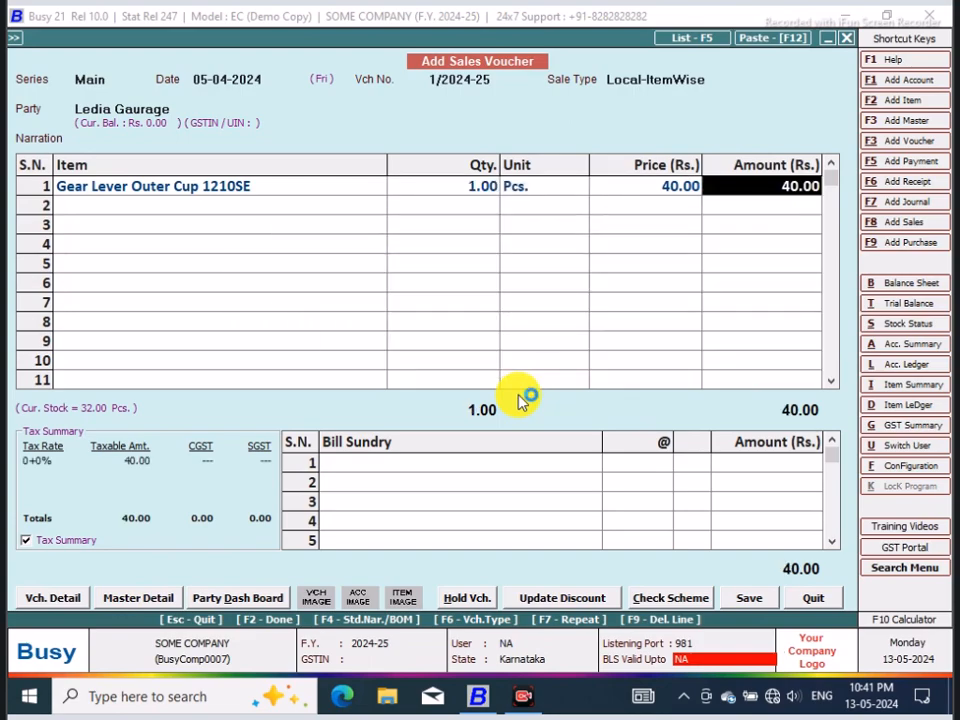
{"action": "key", "text": "Return"}
{"action": "key", "text": "Return"}
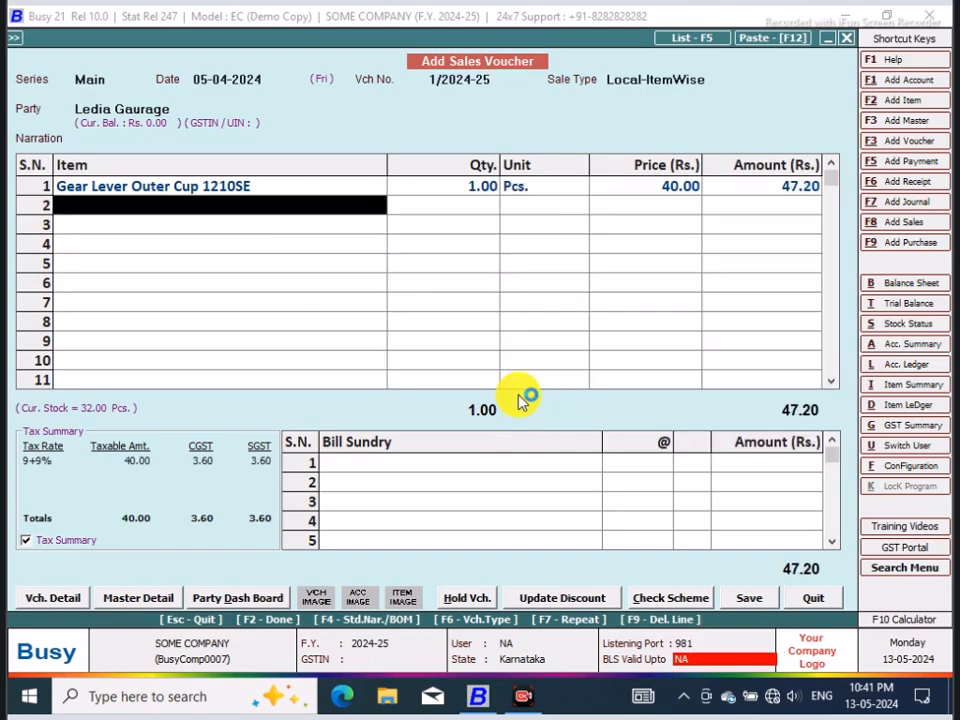
Step: Add 1 piece of Stub Axel Check Nut 85Model Tata as the second item line at its default price
{"action": "key", "text": "Down"}
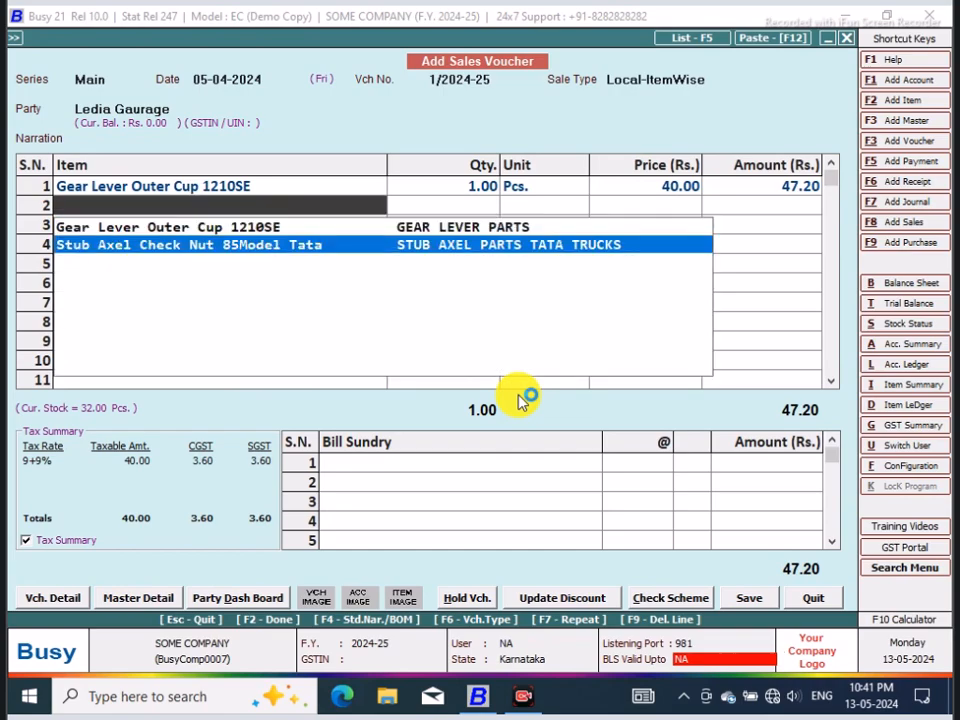
{"action": "key", "text": "Return"}
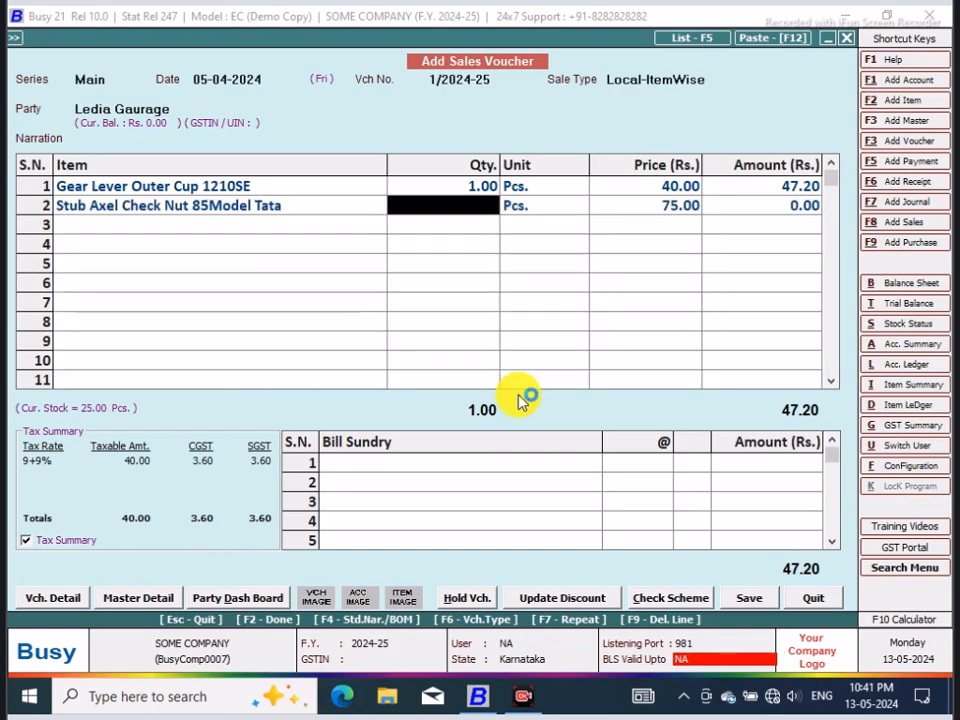
{"action": "type", "text": "1"}
{"action": "key", "text": "Return"}
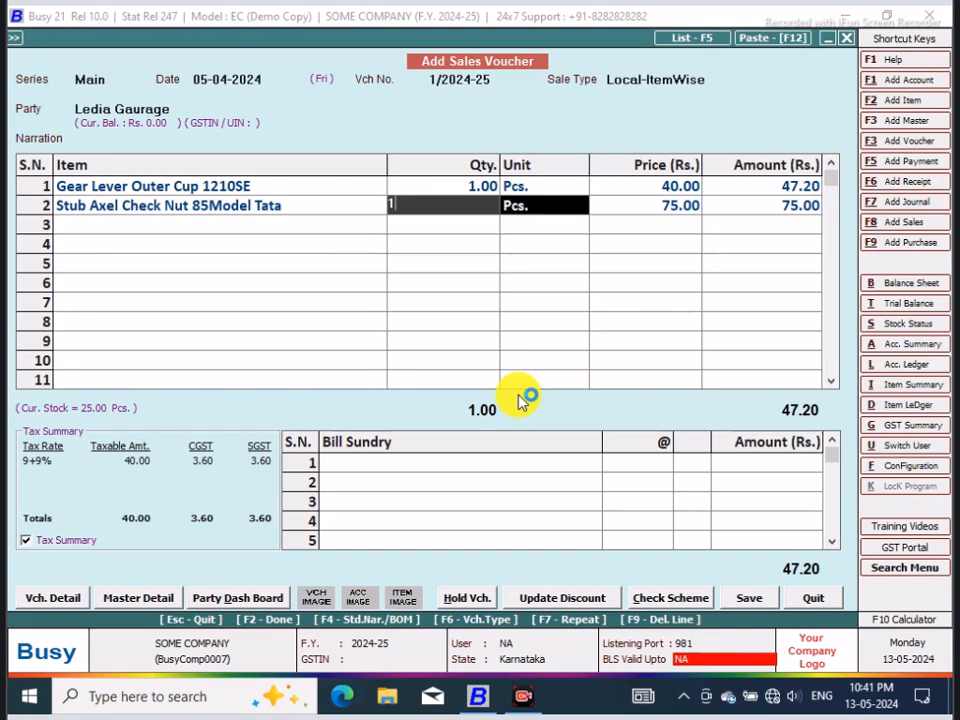
{"action": "key", "text": "Return"}
{"action": "key", "text": "Return"}
{"action": "key", "text": "Return"}
{"action": "key", "text": "Return"}
{"action": "key", "text": "Return"}
{"action": "key", "text": "Return"}
Step: Add a Rounded Off (+) bill sundry of 0.30 to the sales voucher
{"action": "left_click", "coordinate": [424, 462]}
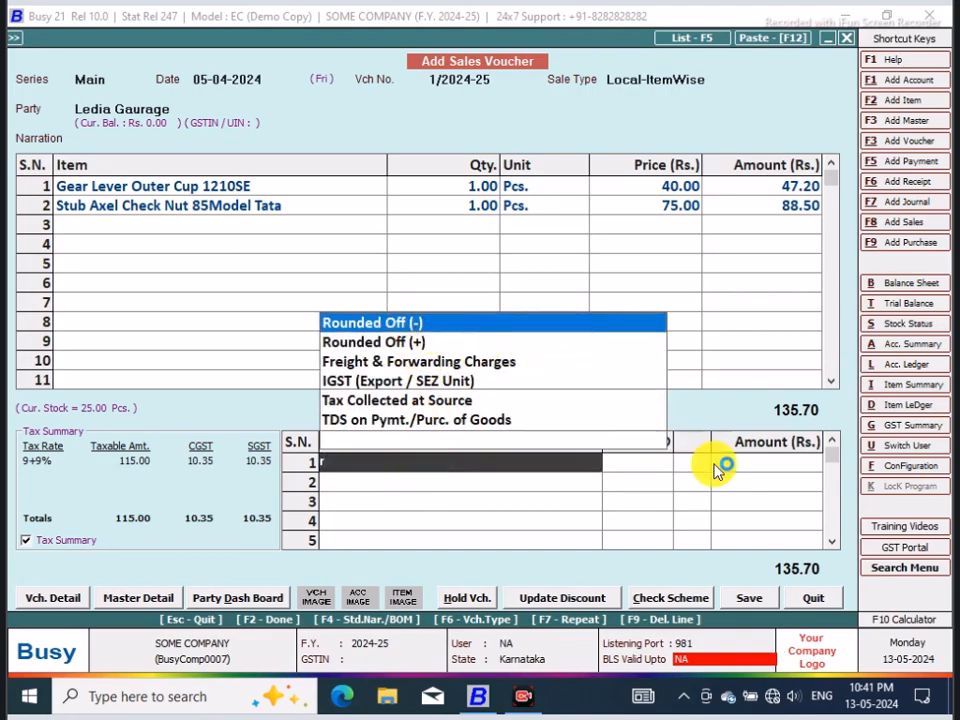
{"action": "key", "text": "Return"}
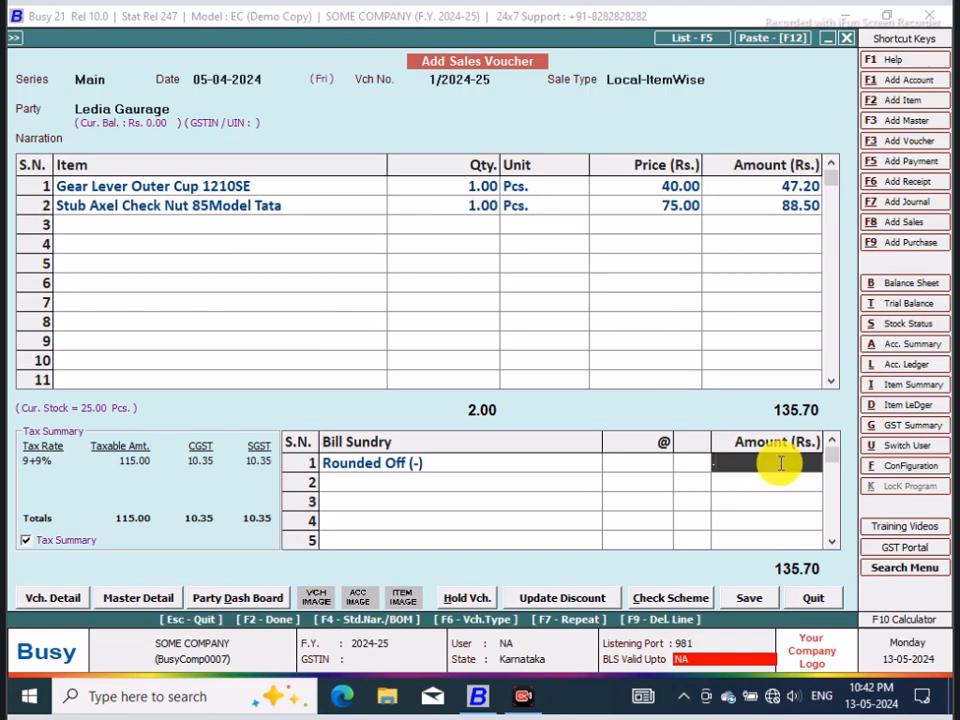
{"action": "left_click", "coordinate": [465, 456]}
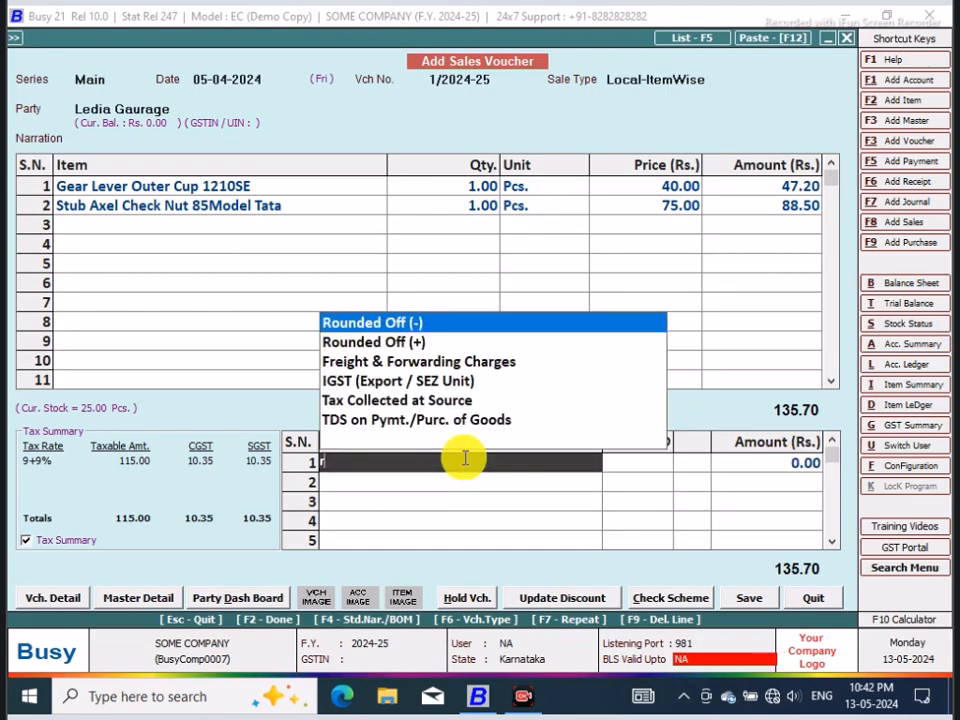
{"action": "left_click", "coordinate": [420, 341]}
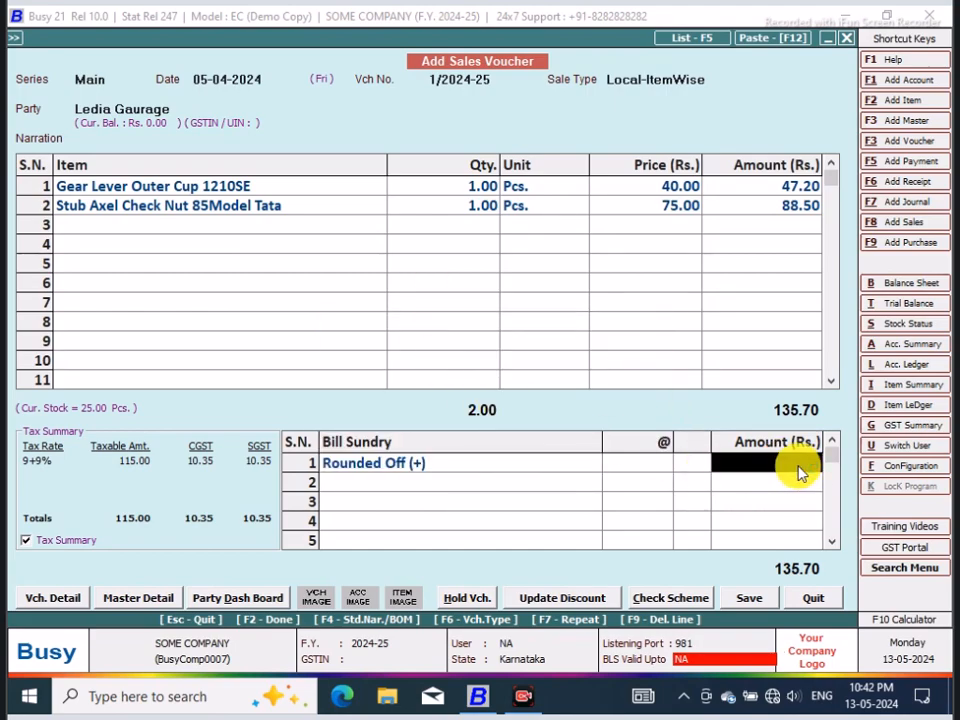
{"action": "type", "text": ".30"}
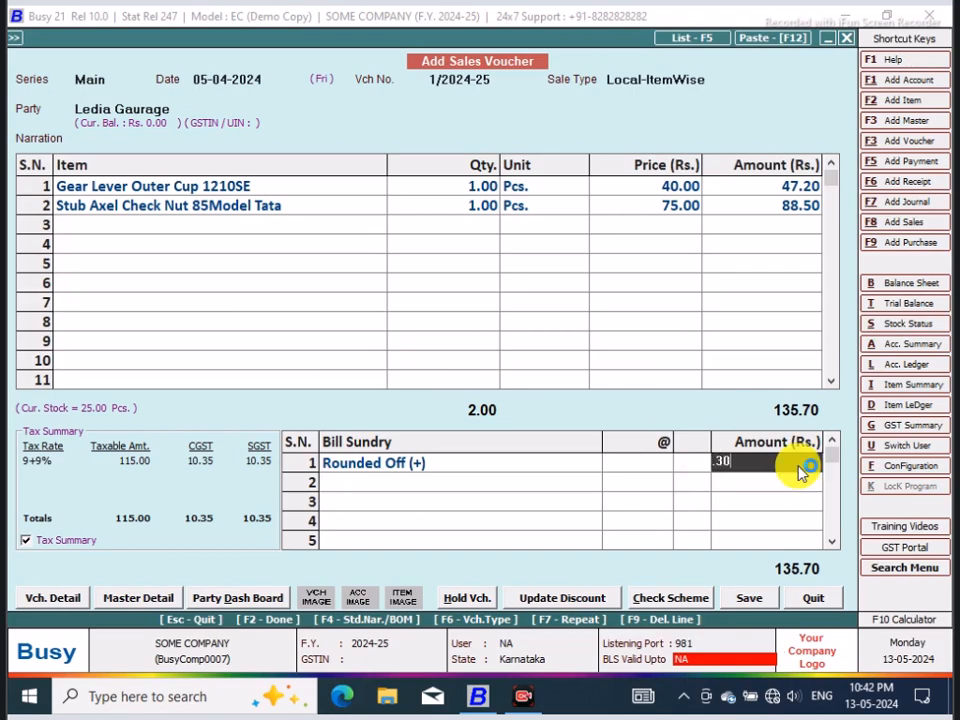
{"action": "key", "text": "Return"}
Step: Save the sales voucher for Ledia Gaurage and accept its bill-by-bill adjustment
{"action": "left_click", "coordinate": [755, 600]}
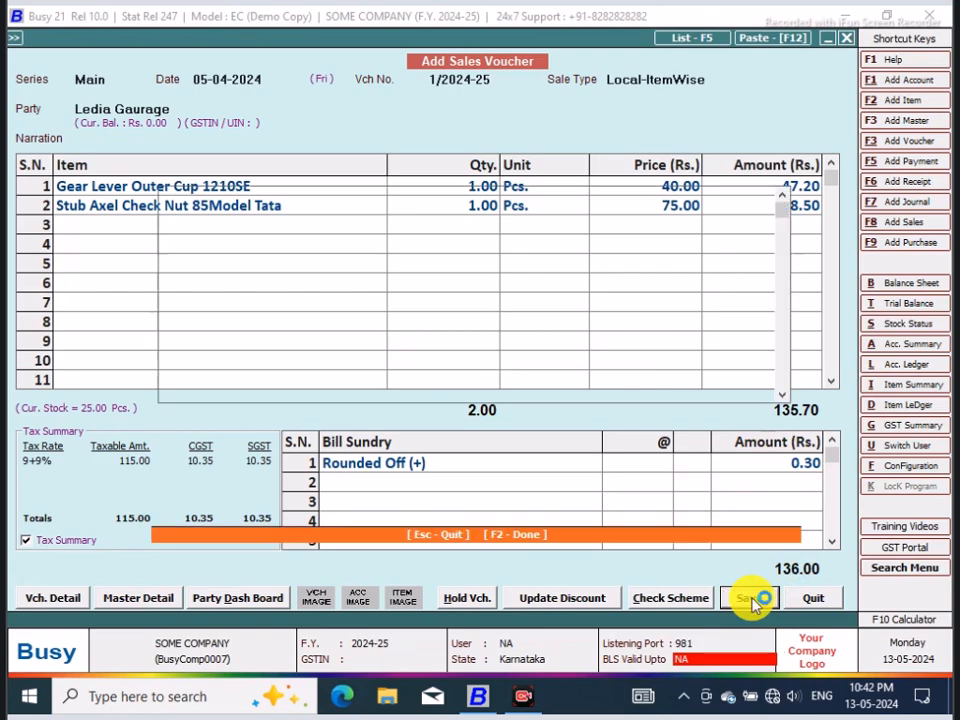
{"action": "left_click", "coordinate": [481, 500]}
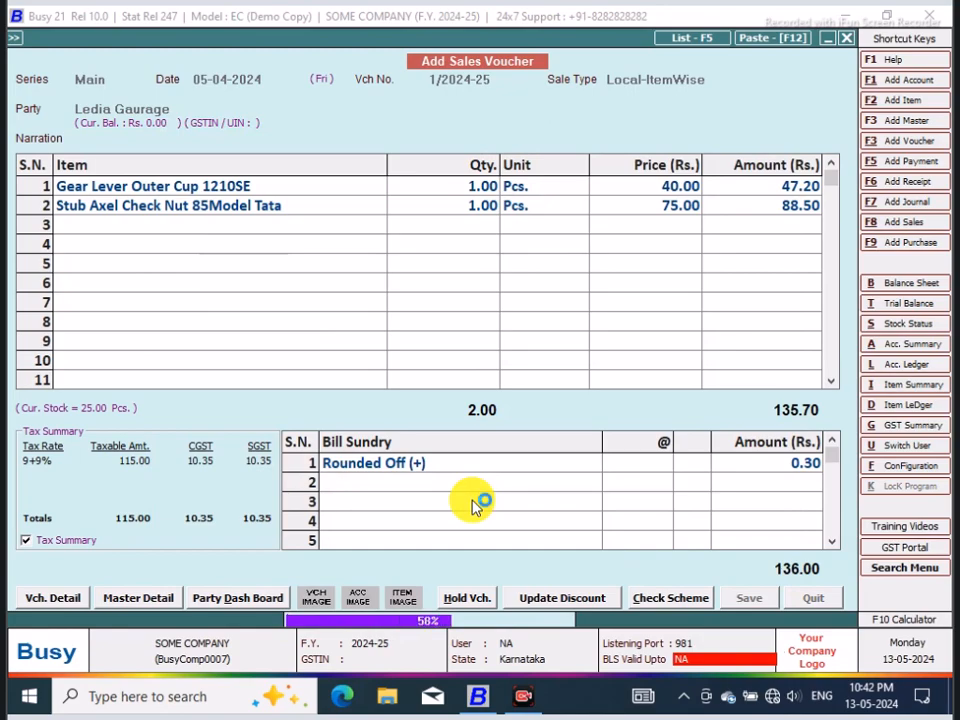
{"action": "left_click", "coordinate": [600, 390]}
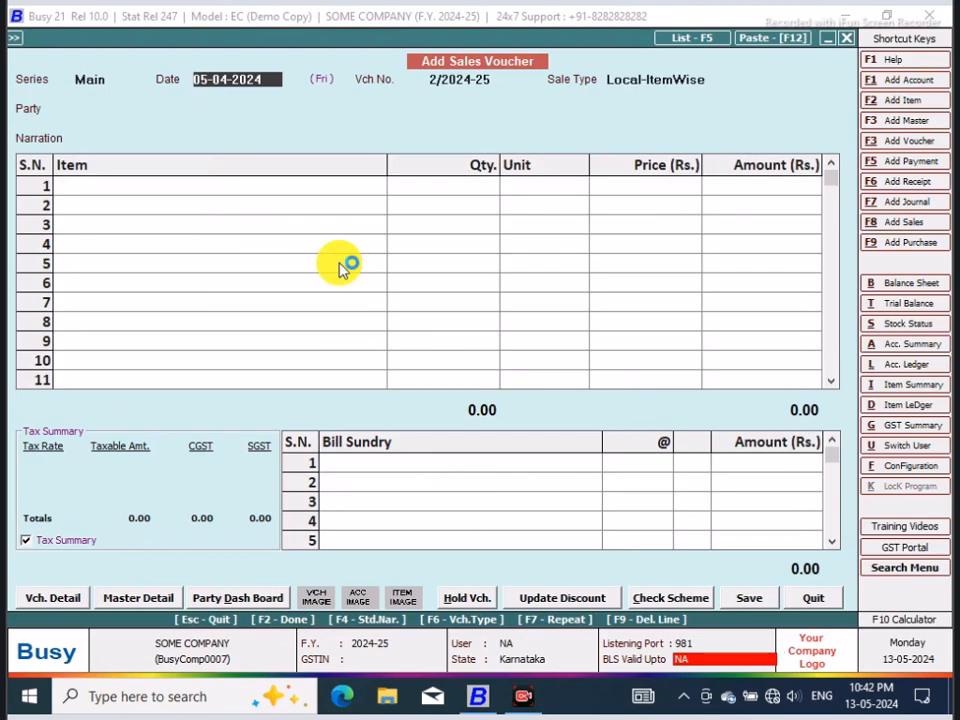
Step: Date the next Main series sales voucher 08-04-2024 and keep the sale type Local-ItemWise
{"action": "type", "text": "8"}
{"action": "key", "text": "Return"}
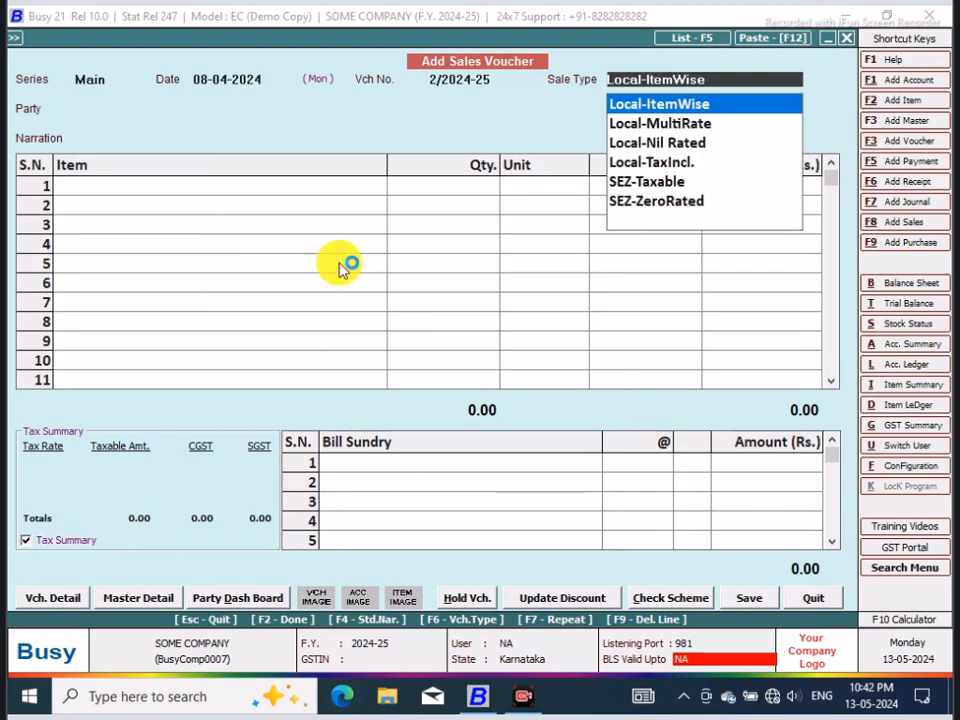
{"action": "key", "text": "Return"}
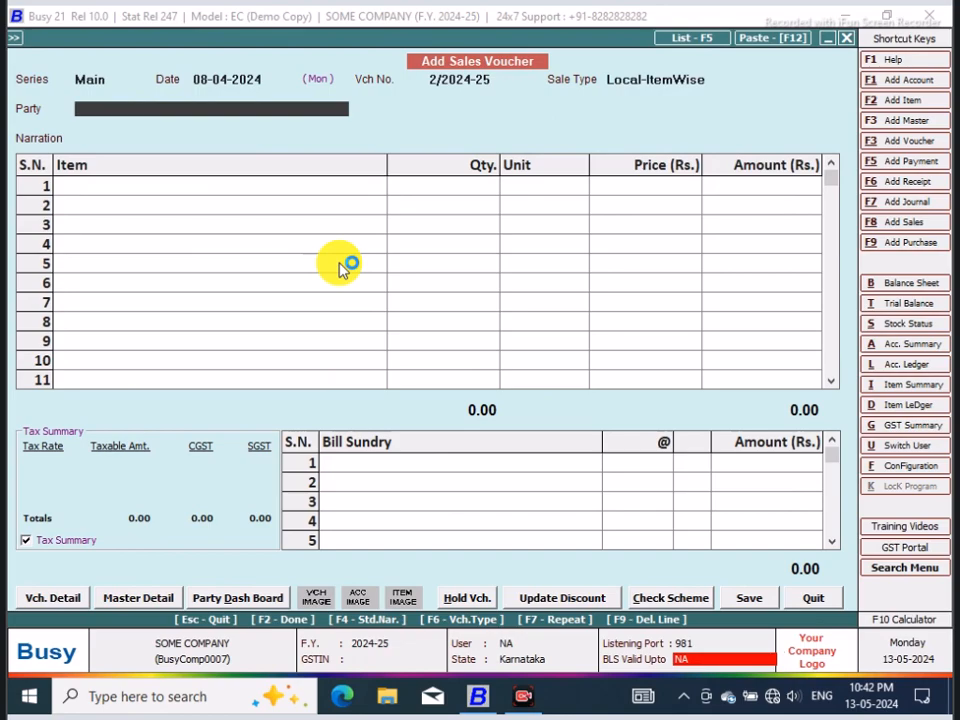
Step: From the party field, start a new account master named Girijamba RoadWays in the Sundry Debtors group
{"action": "key", "text": "F3"}
{"action": "type", "text": "S"}
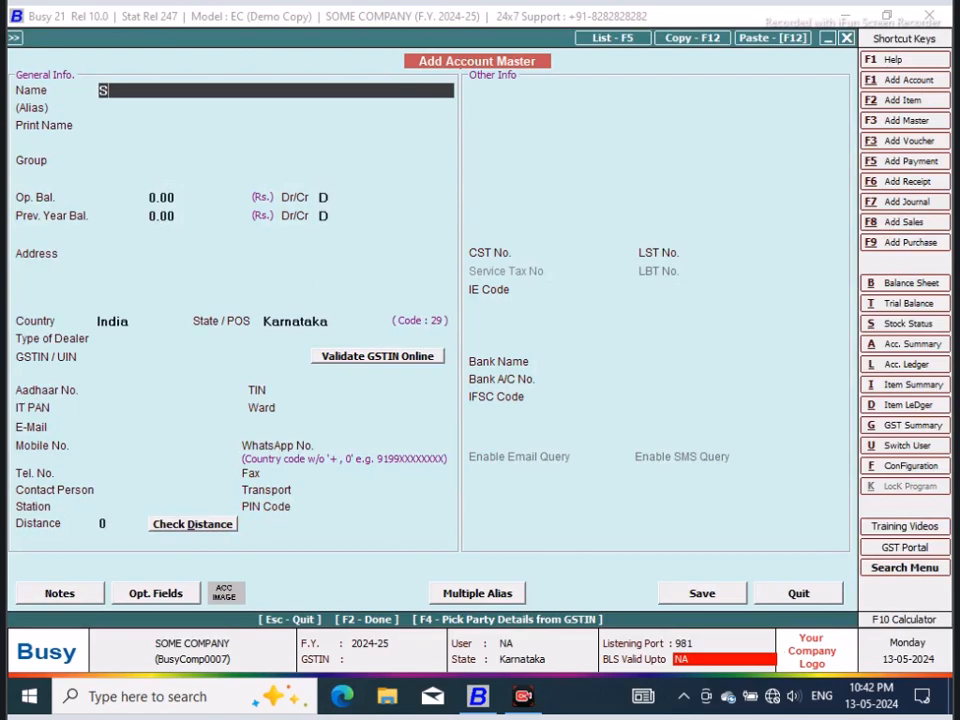
{"action": "type", "text": "upree"}
{"action": "key", "text": "BackSpace"}
{"action": "key", "text": "BackSpace"}
{"action": "type", "text": "Girijamba RoadWays"}
{"action": "key", "text": "Return"}
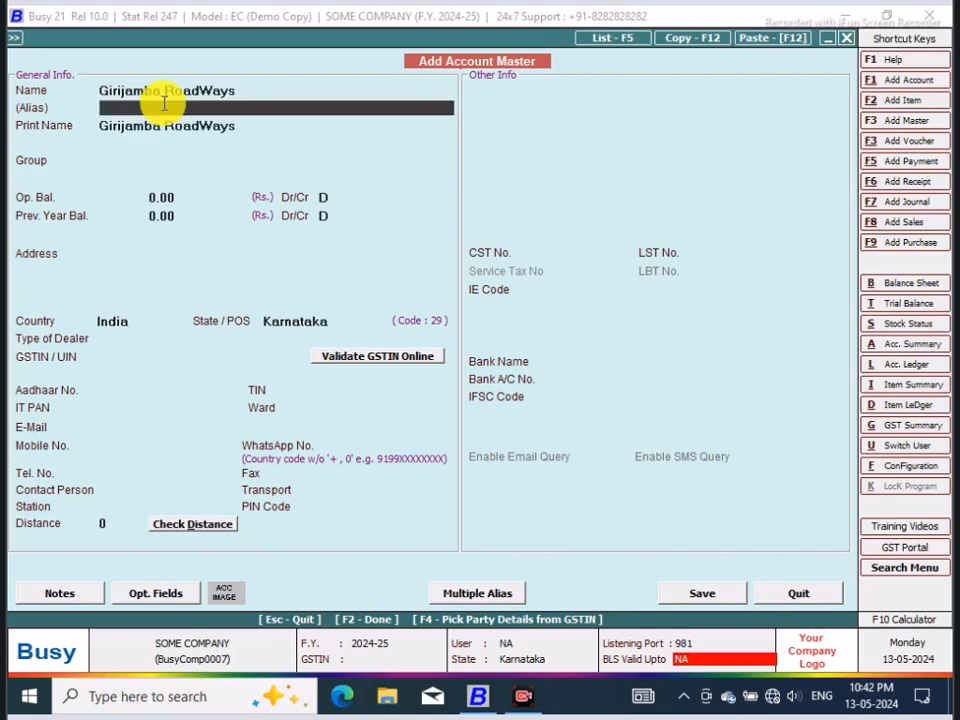
{"action": "key", "text": "Return"}
{"action": "key", "text": "Return"}
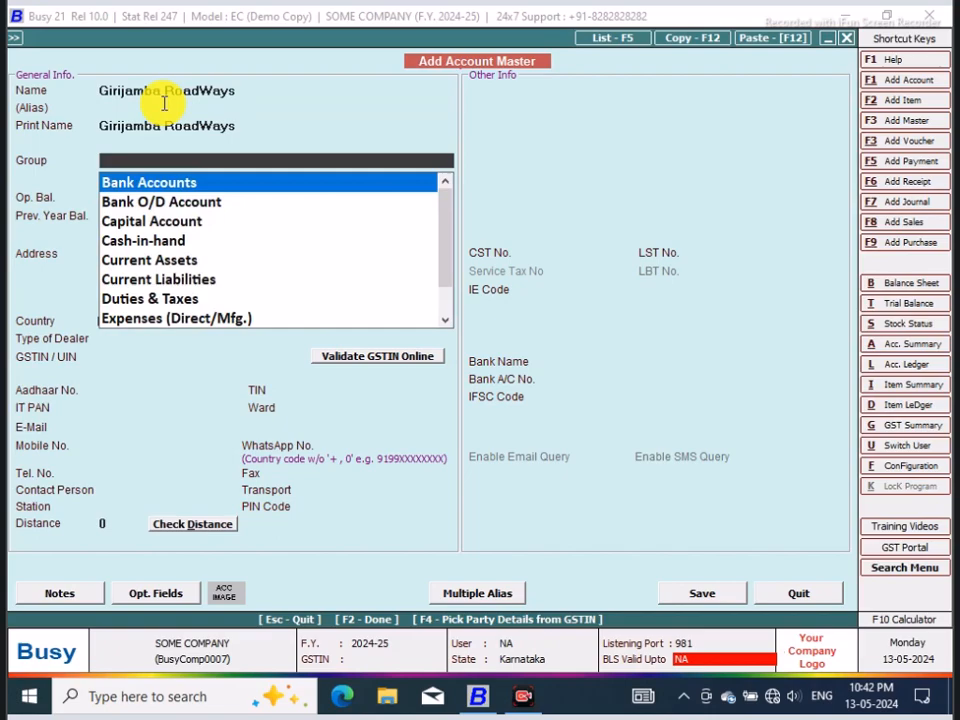
{"action": "type", "text": "sun"}
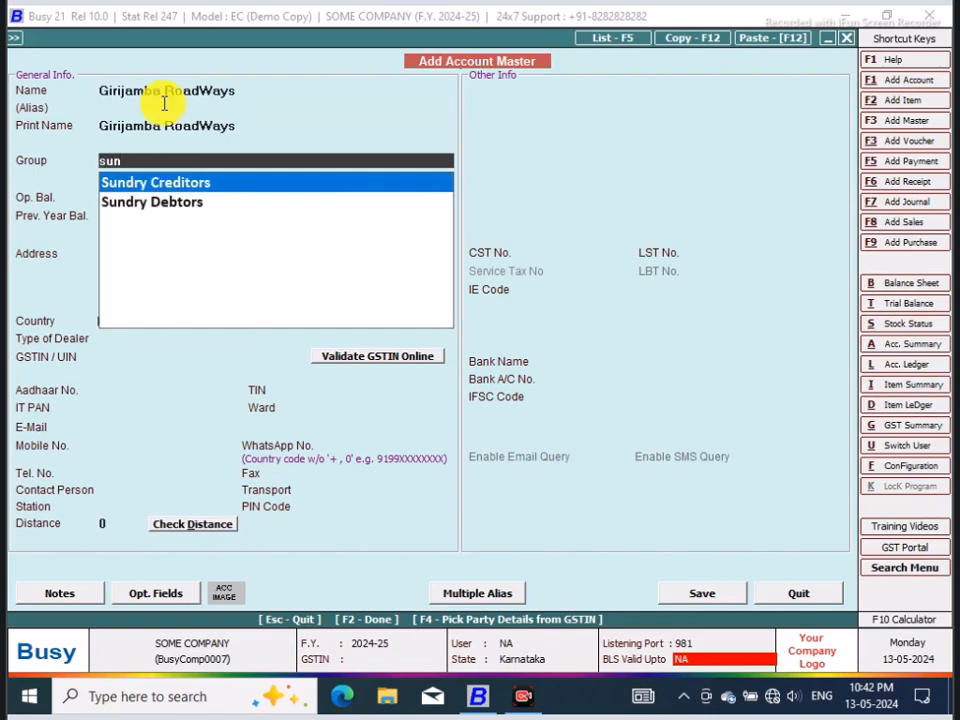
{"action": "key", "text": "Down"}
{"action": "key", "text": "Return"}
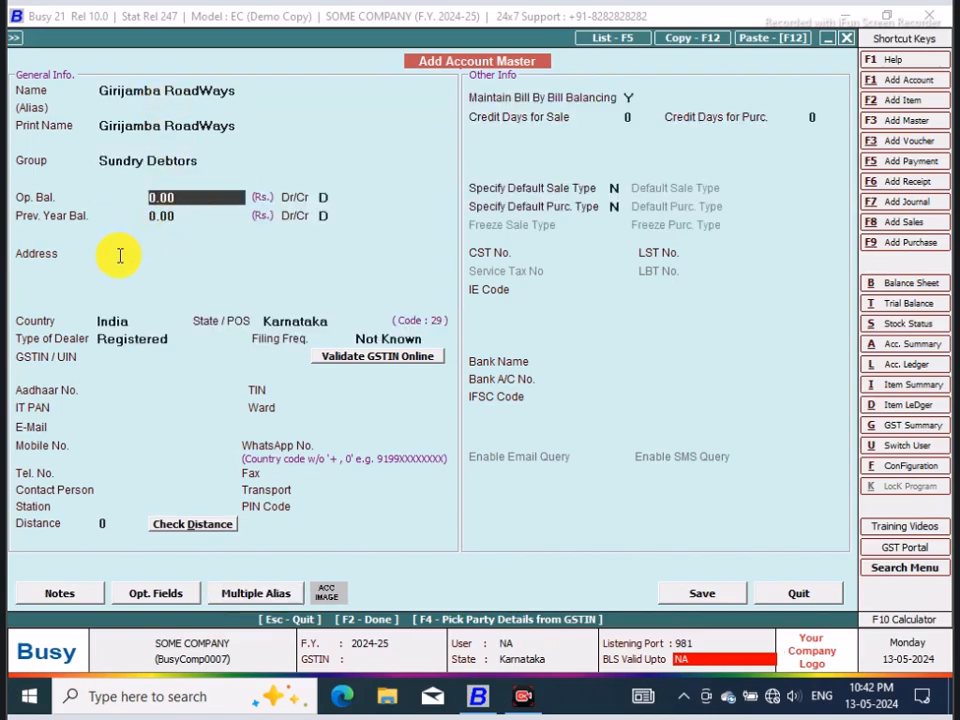
Step: Fill in the three-line address of the Girijamba RoadWays account with town, district and state
{"action": "left_click", "coordinate": [154, 257]}
{"action": "type", "text": "Balehonnur"}
{"action": "key", "text": "Return"}
{"action": "type", "text": "Chikkamaga"}
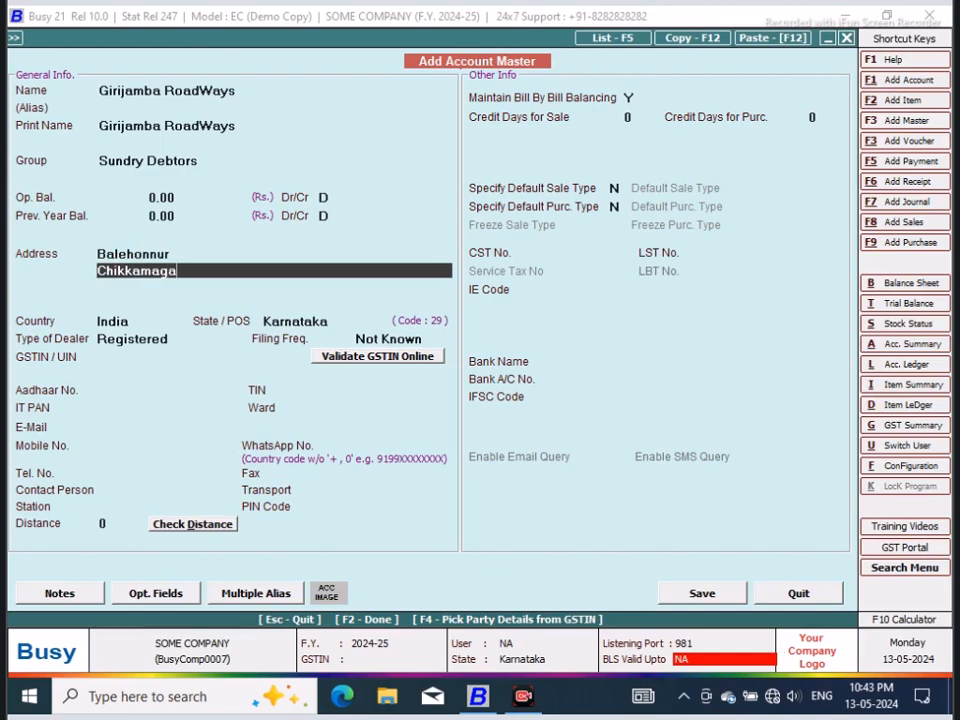
{"action": "type", "text": "lur Dist"}
{"action": "key", "text": "Return"}
{"action": "type", "text": "Karnataka"}
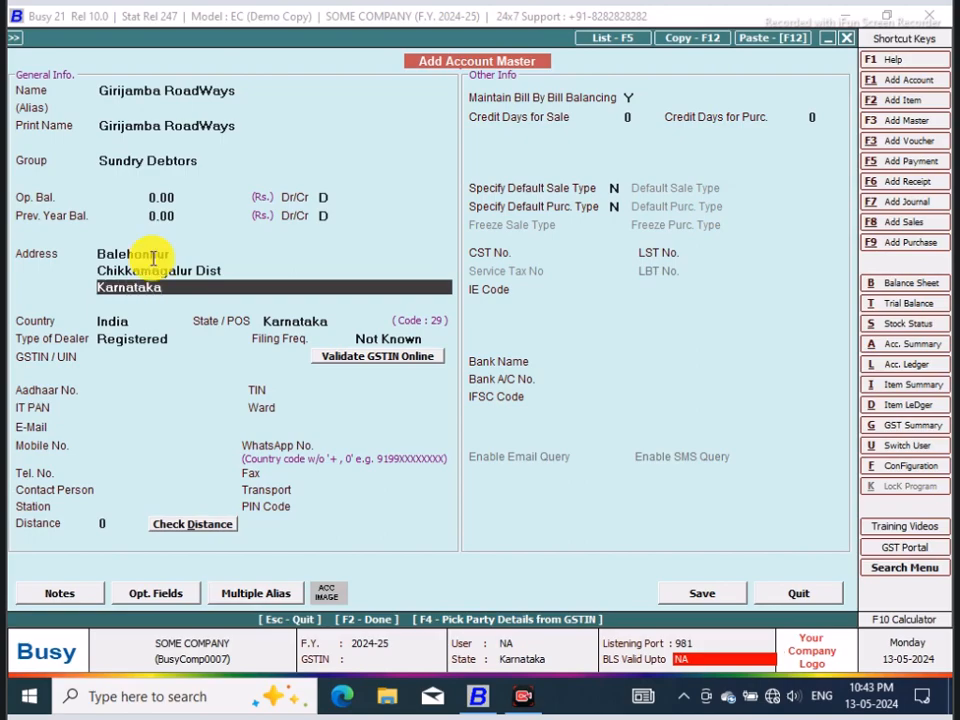
{"action": "key", "text": "Return"}
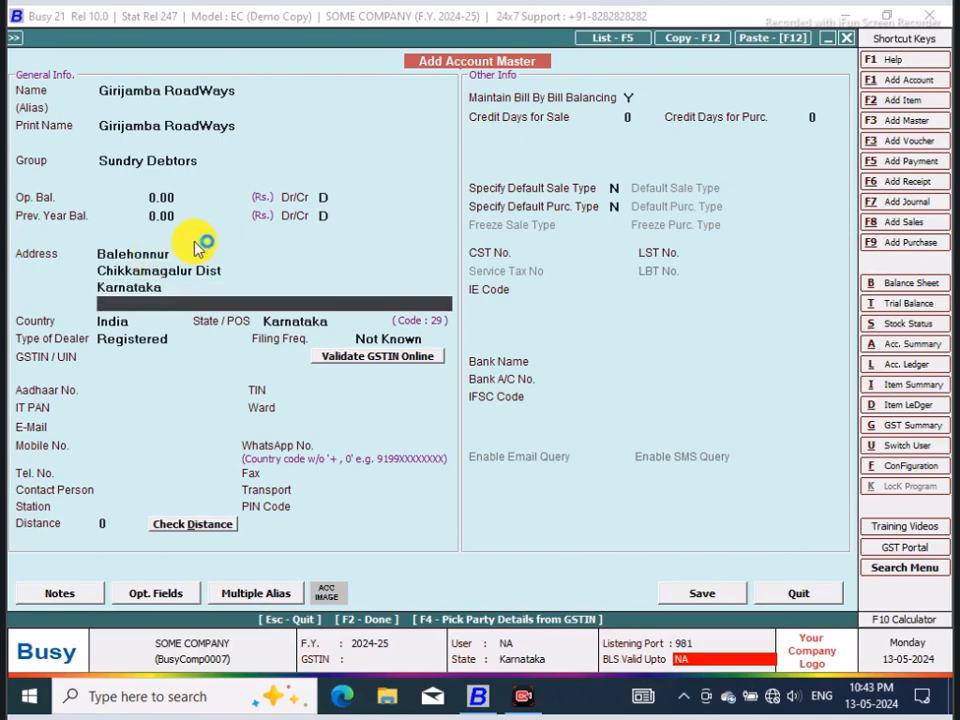
Step: Rename the new debtor account Girijamba Travels, matching its print name, and save the account master
{"action": "left_click", "coordinate": [240, 95]}
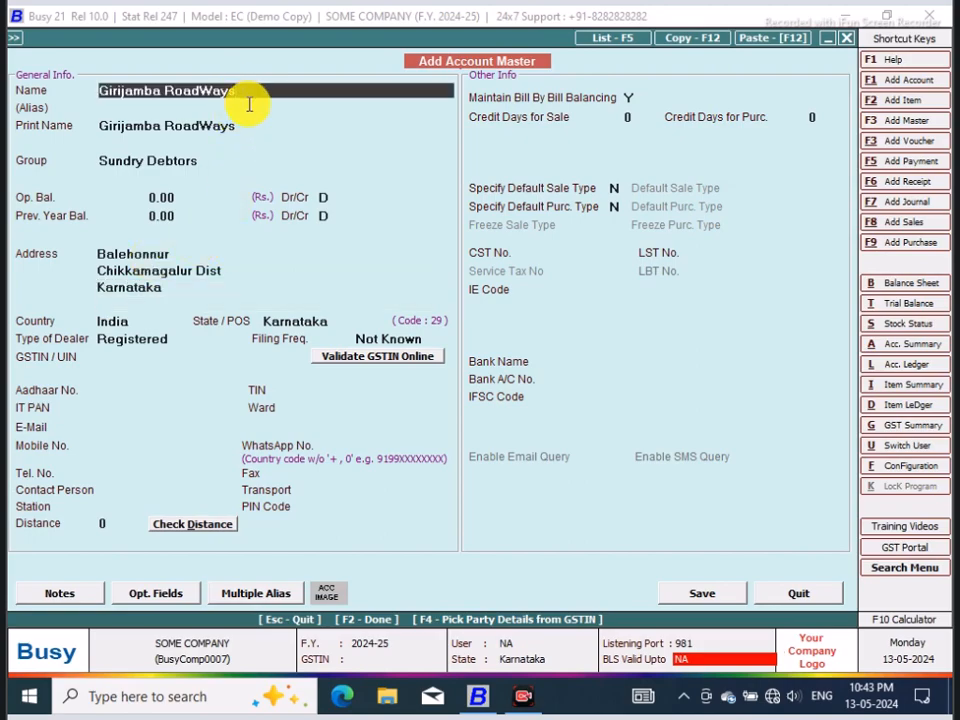
{"action": "key", "text": "BackSpace"}
{"action": "key", "text": "BackSpace"}
{"action": "key", "text": "BackSpace"}
{"action": "key", "text": "BackSpace"}
{"action": "key", "text": "BackSpace"}
{"action": "key", "text": "BackSpace"}
{"action": "key", "text": "BackSpace"}
{"action": "type", "text": "Travel"}
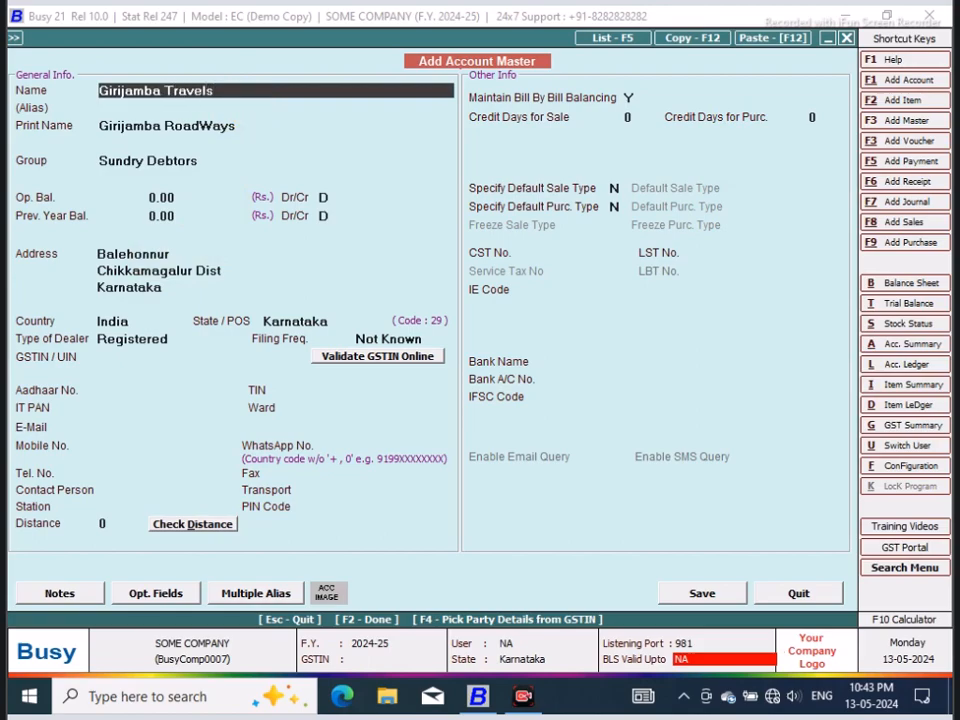
{"action": "key", "text": "Return"}
{"action": "left_click", "coordinate": [704, 594]}
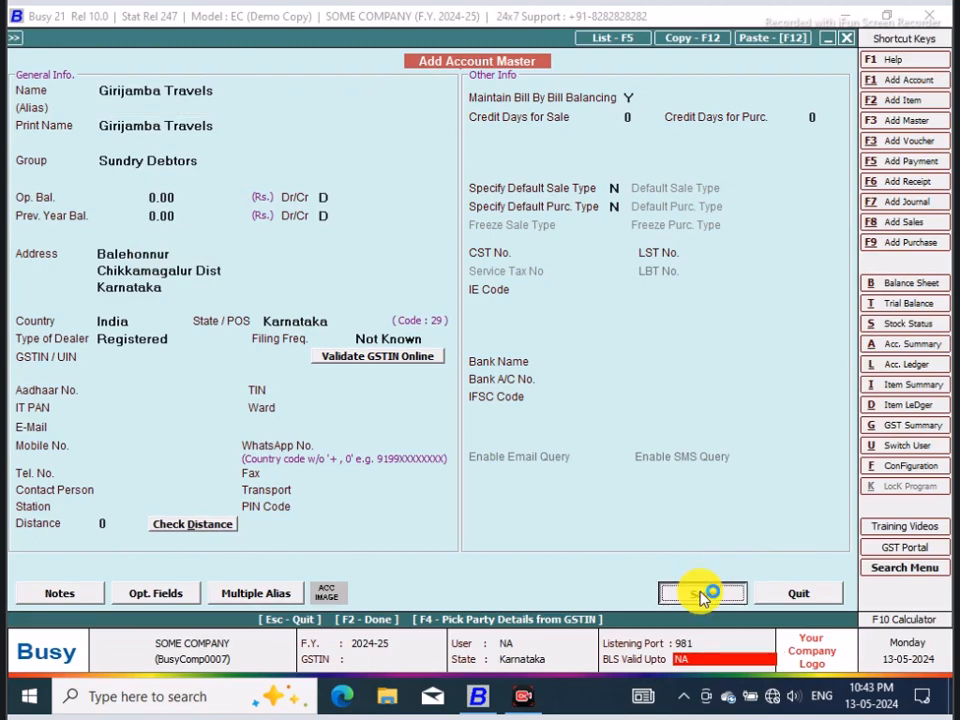
{"action": "left_click", "coordinate": [543, 392]}
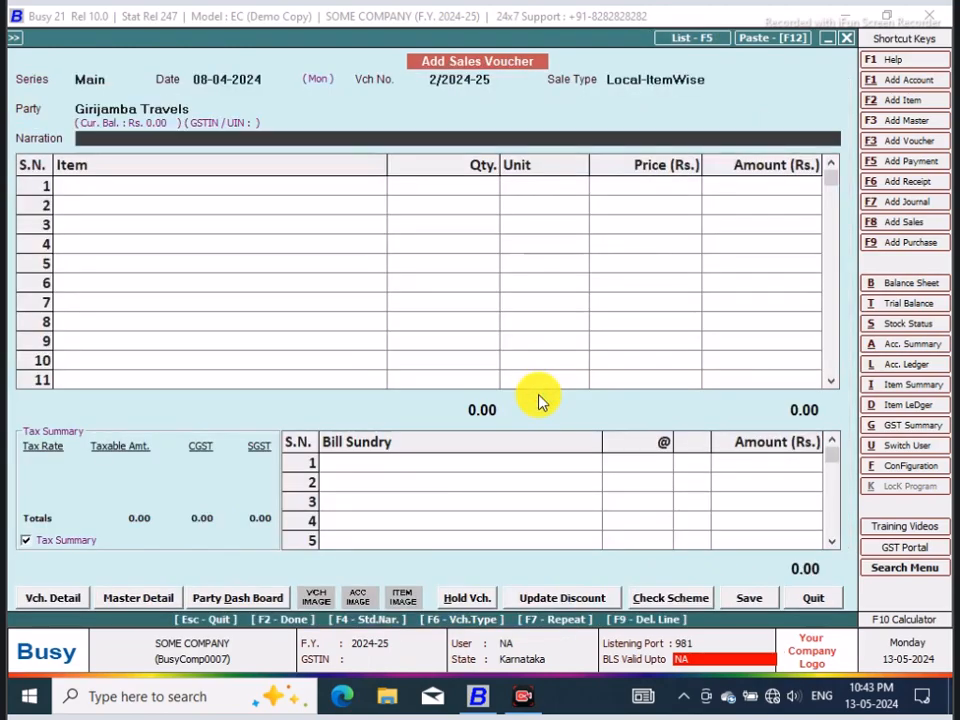
Step: Add 1 Pcs. of Gear Lever Outer Cup 1210SE at a price of 48 without discount as the voucher's first item
{"action": "key", "text": "Return"}
{"action": "key", "text": "space"}
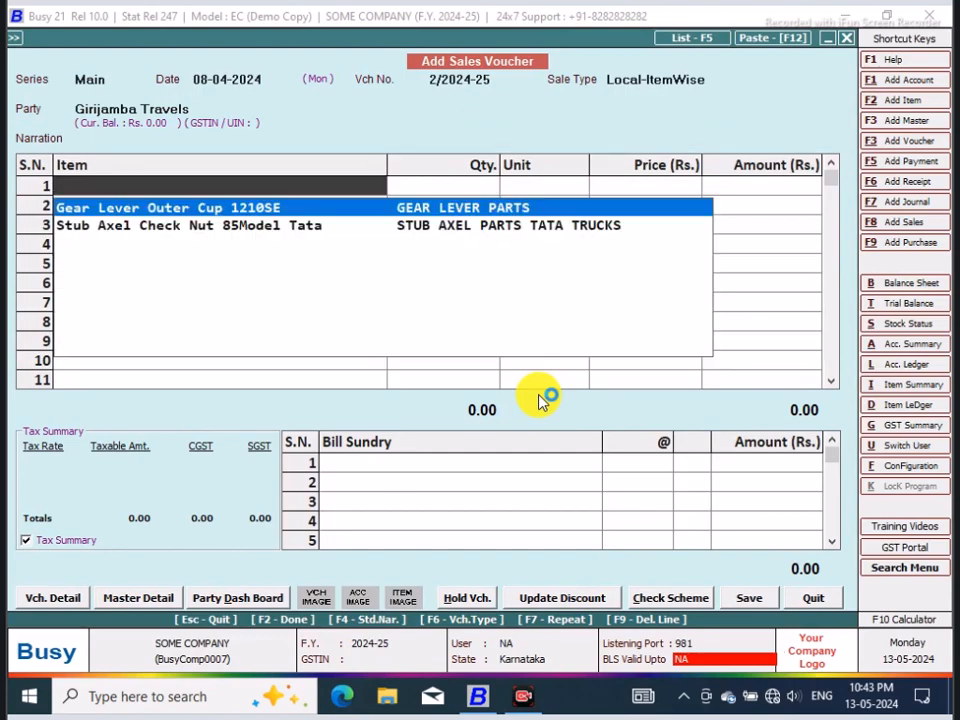
{"action": "key", "text": "Return"}
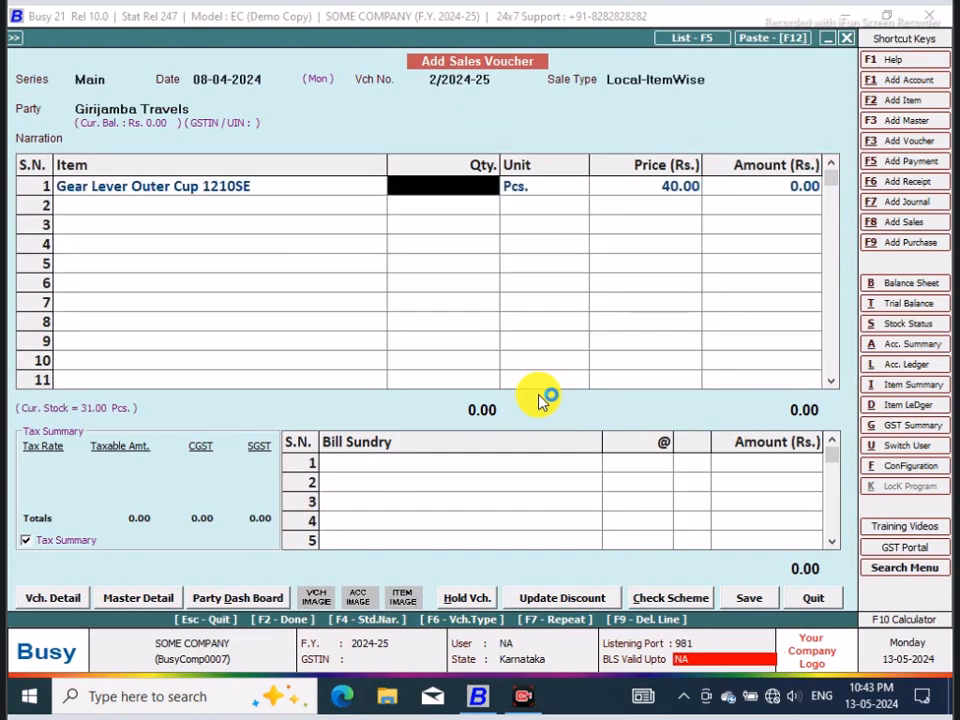
{"action": "type", "text": "1"}
{"action": "key", "text": "Return"}
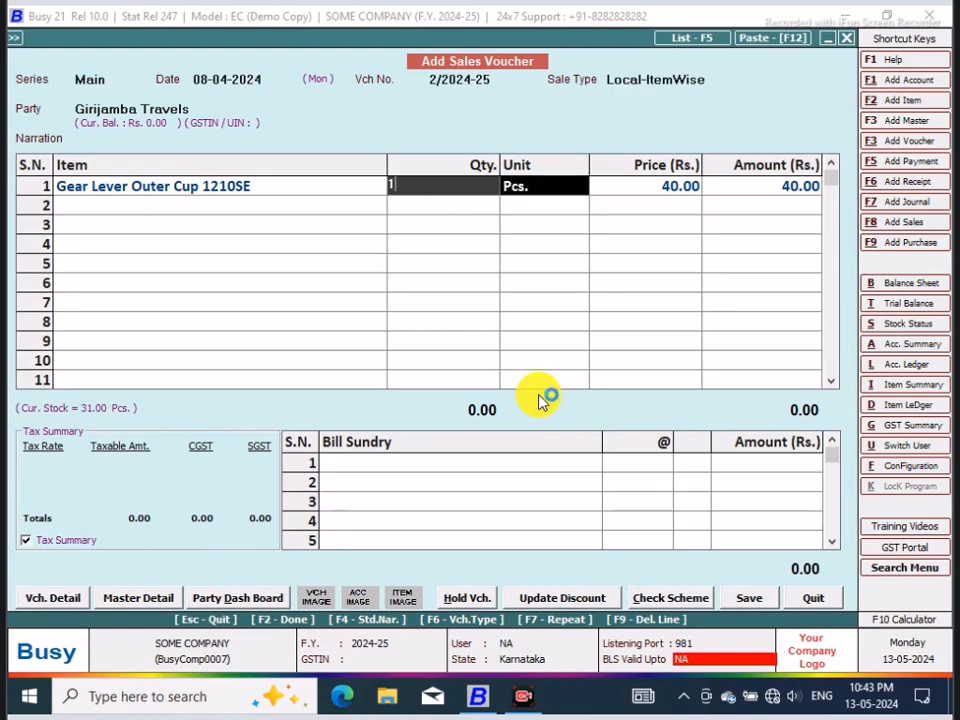
{"action": "key", "text": "Return"}
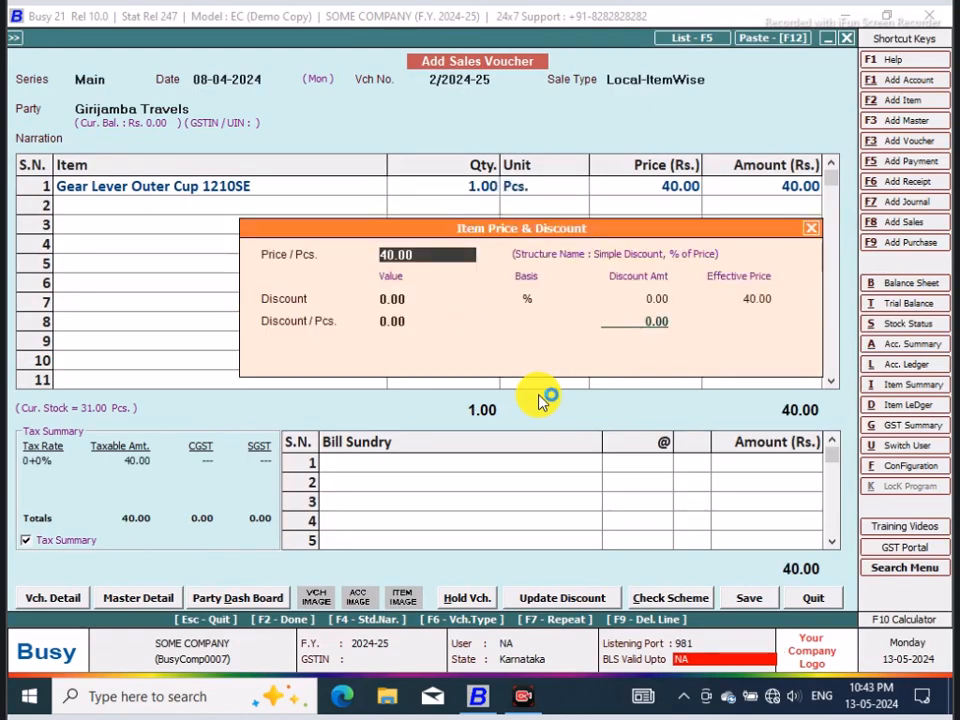
{"action": "type", "text": "48"}
{"action": "key", "text": "Return"}
{"action": "key", "text": "Return"}
{"action": "key", "text": "Return"}
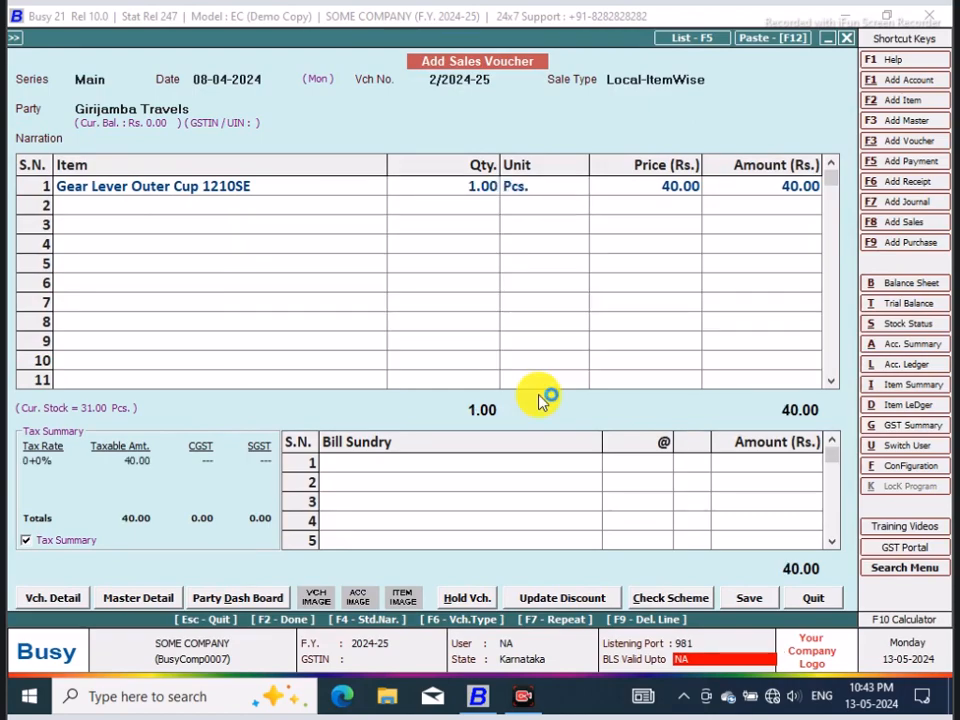
{"action": "key", "text": "Return"}
{"action": "key", "text": "Return"}
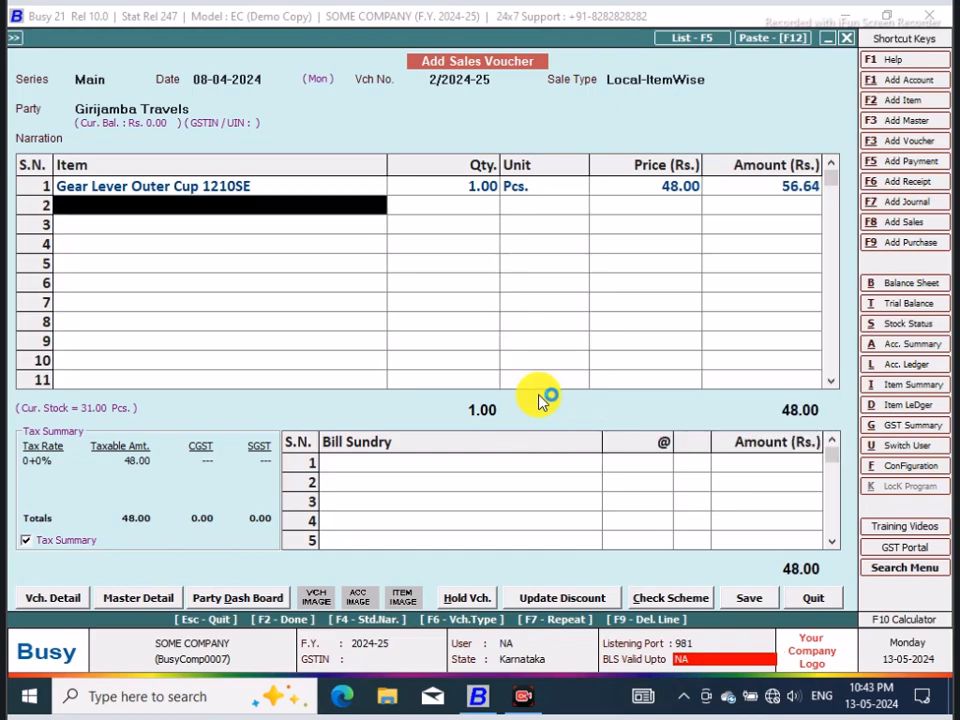
Step: Add 1 Pcs. of Stub Axel Check Nut 85Model Tata at a price of 88 without discount as the second item
{"action": "key", "text": "Down"}
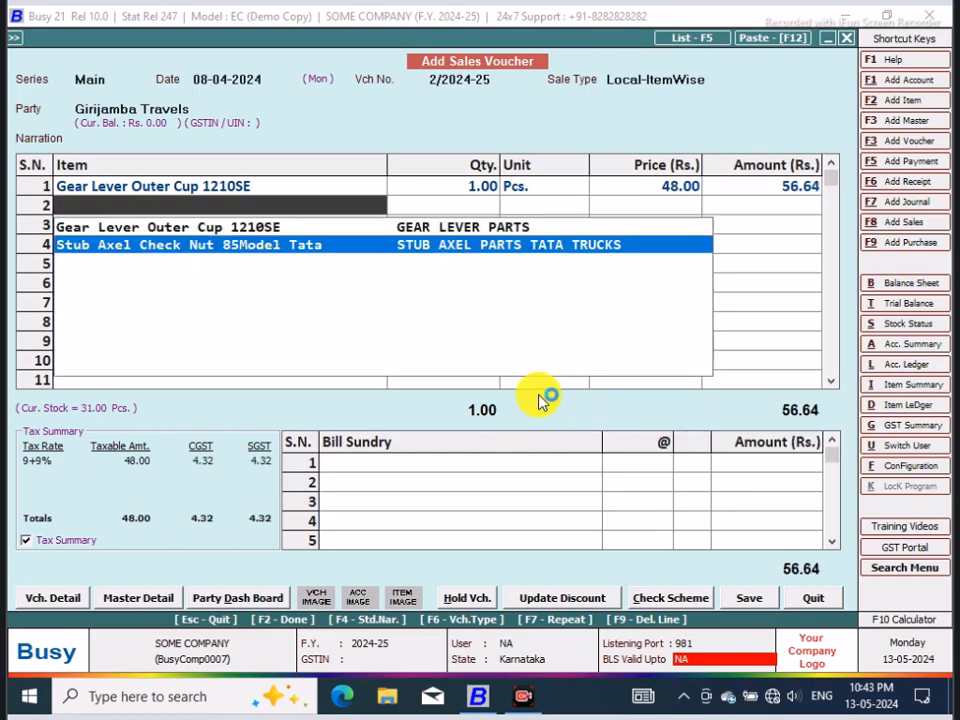
{"action": "key", "text": "Return"}
{"action": "type", "text": "1"}
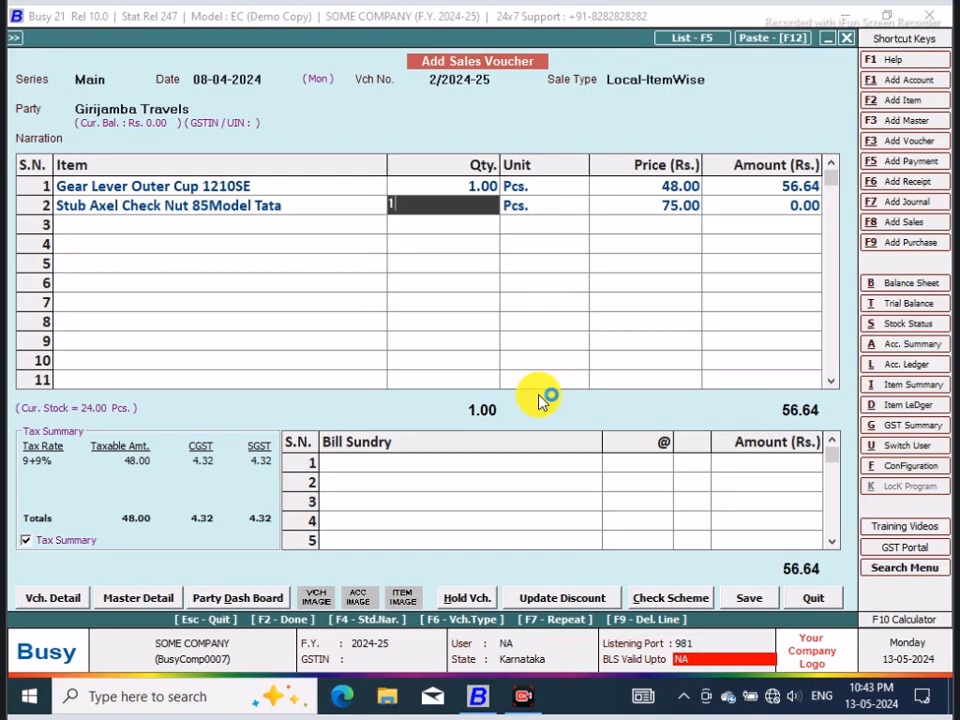
{"action": "key", "text": "Return"}
{"action": "key", "text": "Return"}
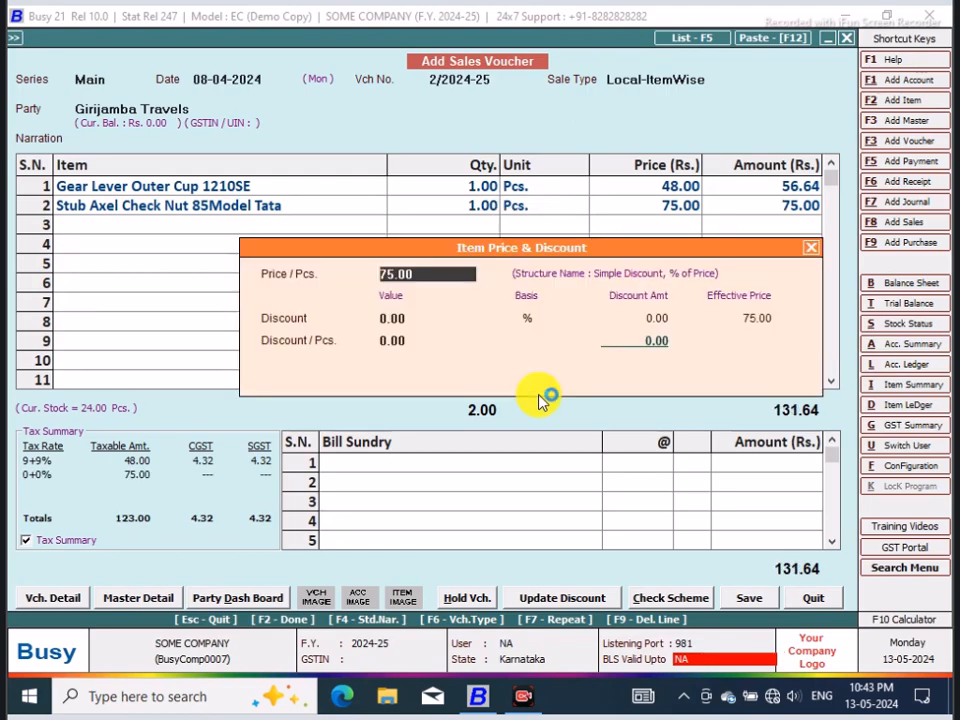
{"action": "type", "text": "88"}
{"action": "key", "text": "Return"}
{"action": "key", "text": "Return"}
{"action": "key", "text": "Return"}
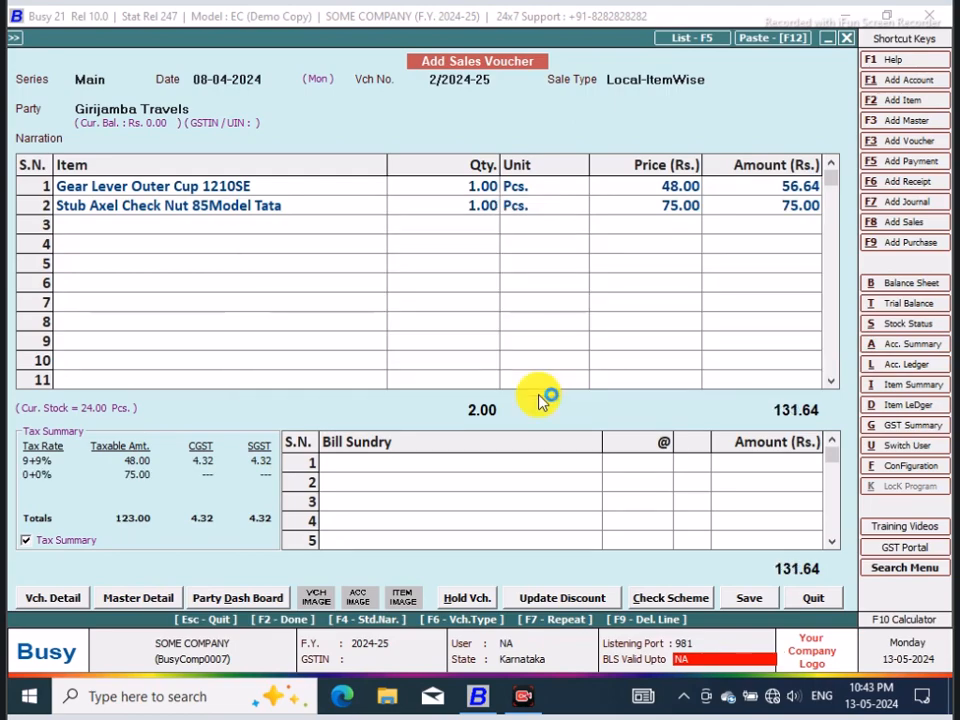
{"action": "key", "text": "Return"}
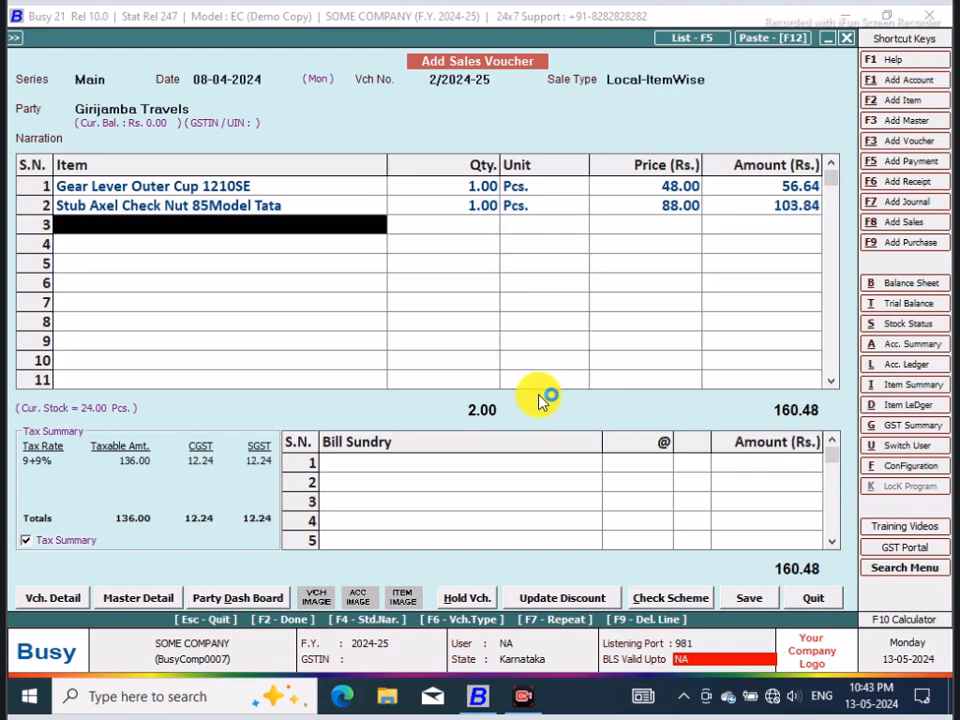
Step: Add a Rounded Off (-) bill sundry of 0.48 to the Girijamba Travels sales voucher
{"action": "left_click", "coordinate": [529, 463]}
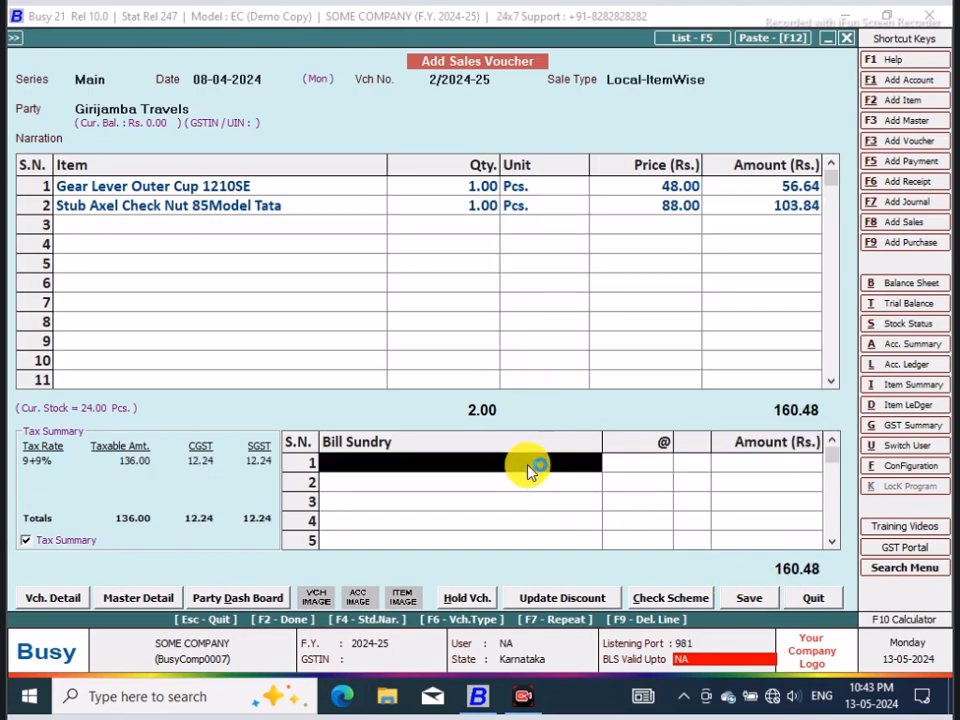
{"action": "type", "text": "r"}
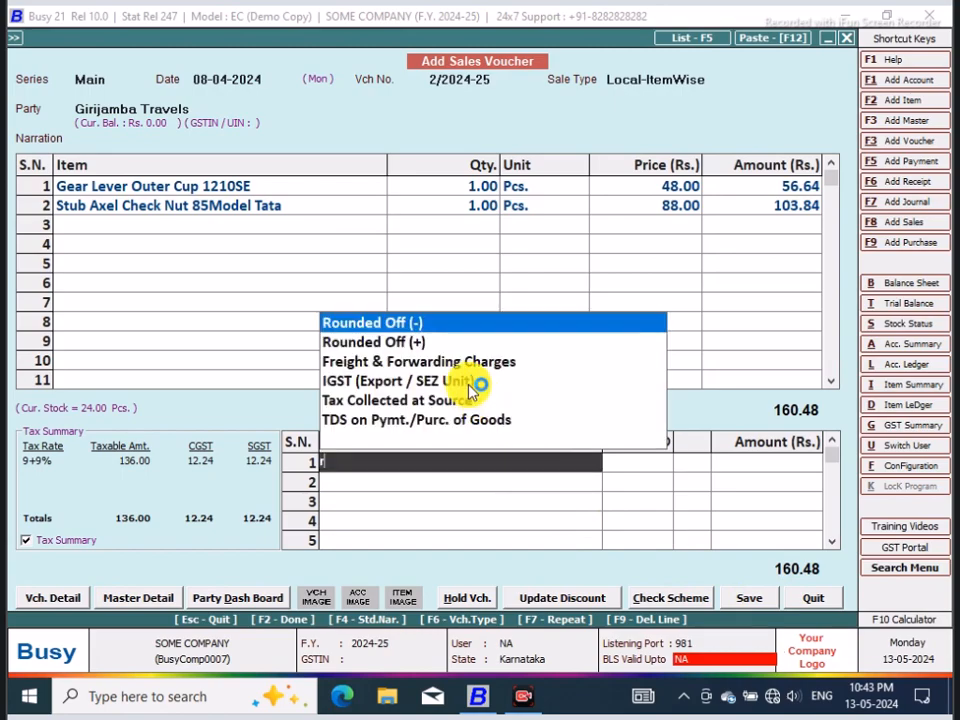
{"action": "left_click", "coordinate": [404, 327]}
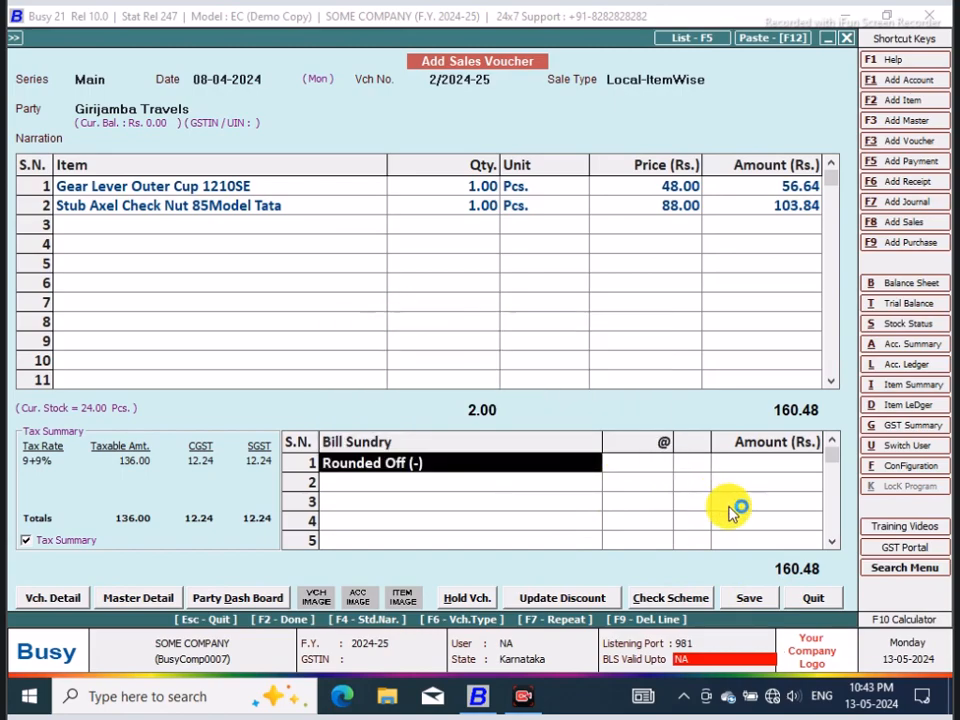
{"action": "left_click", "coordinate": [786, 463]}
{"action": "type", "text": ".48"}
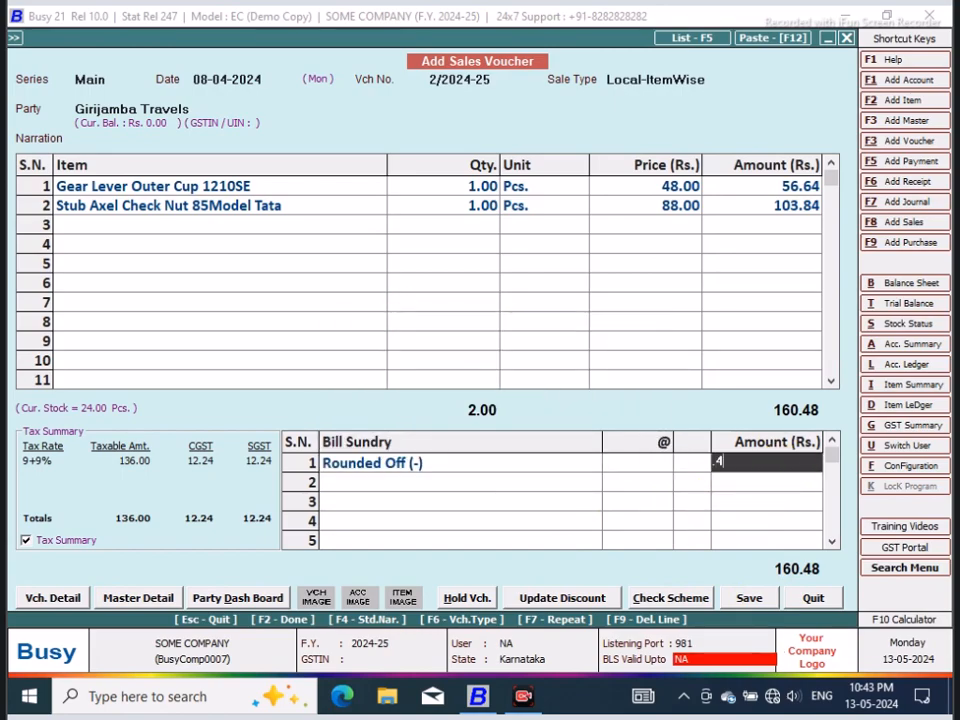
{"action": "key", "text": "Return"}
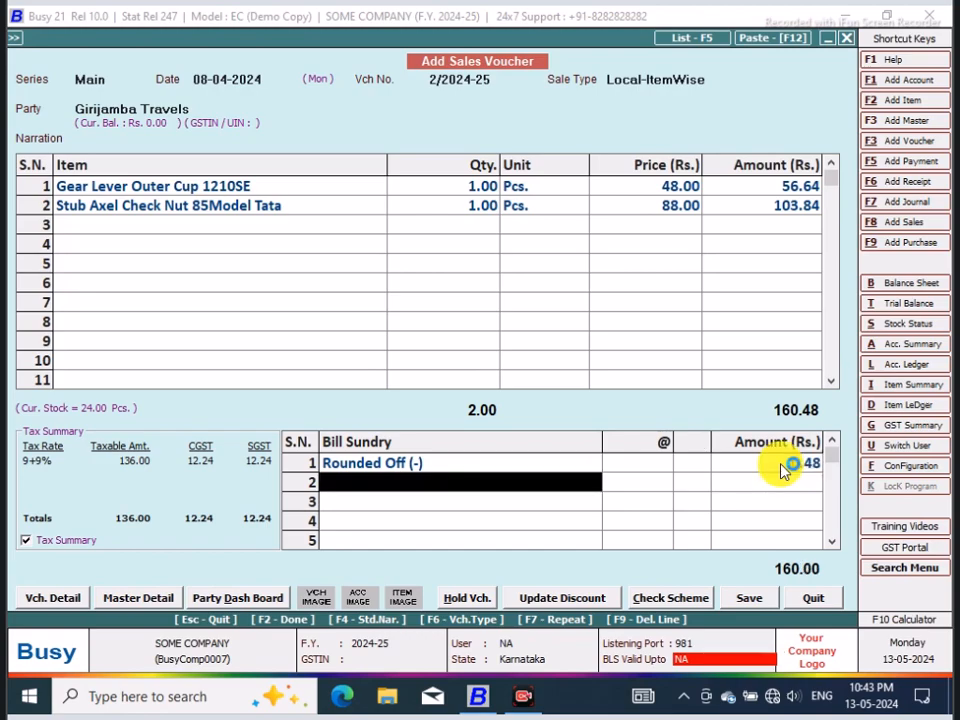
Step: Save the Girijamba Travels sales voucher with its bill-by-bill adjustment, decline printing the invoice, and leave sales voucher entry
{"action": "left_click", "coordinate": [745, 598]}
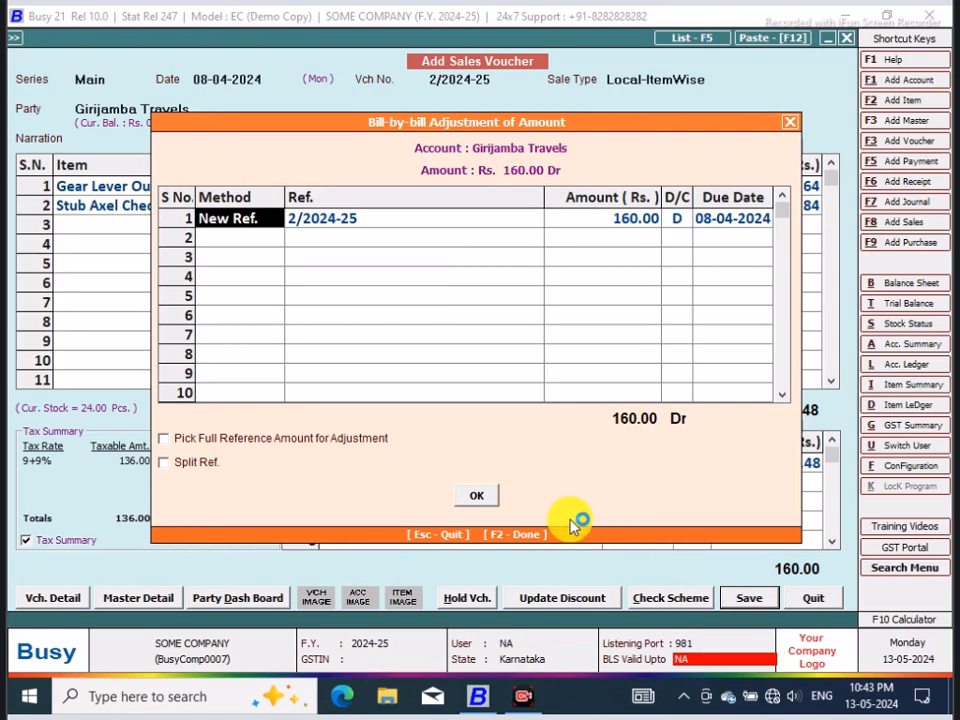
{"action": "left_click", "coordinate": [475, 495]}
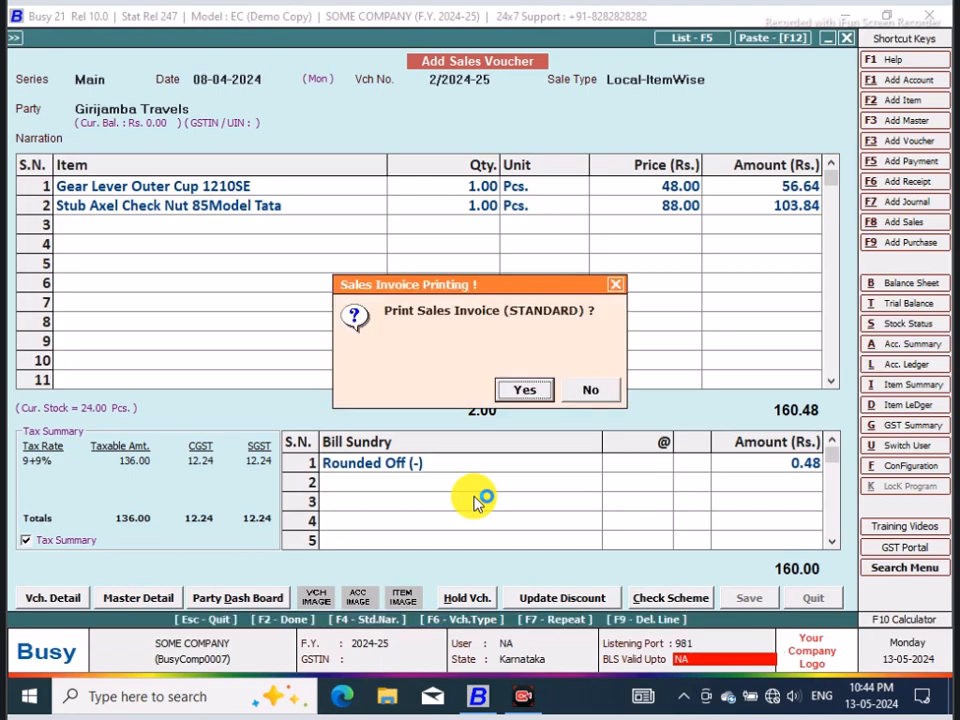
{"action": "left_click", "coordinate": [593, 391]}
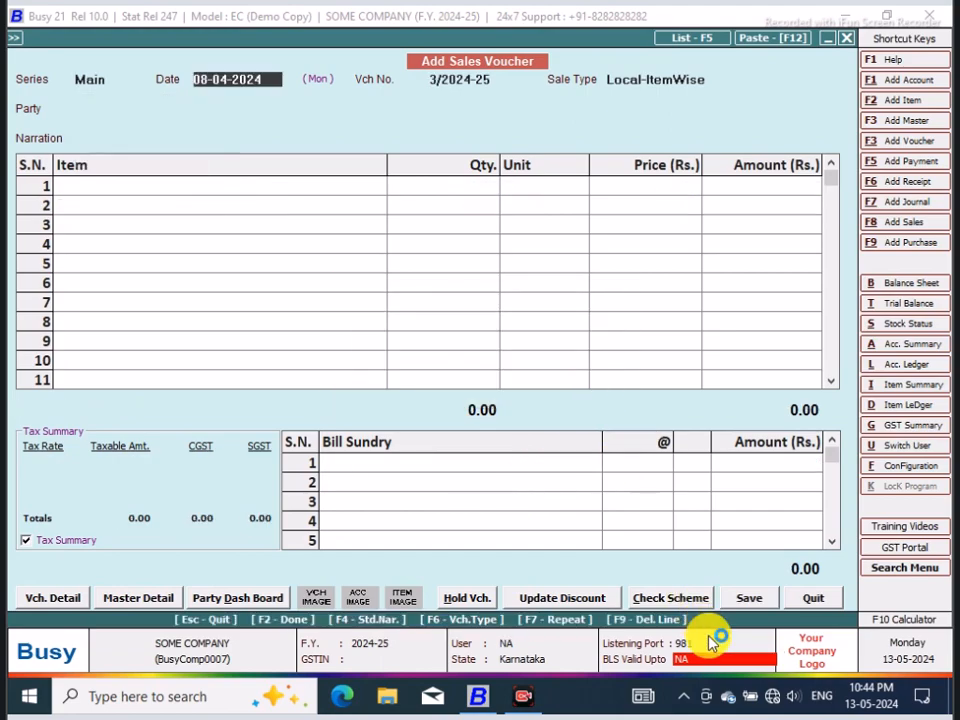
{"action": "left_click", "coordinate": [810, 601]}
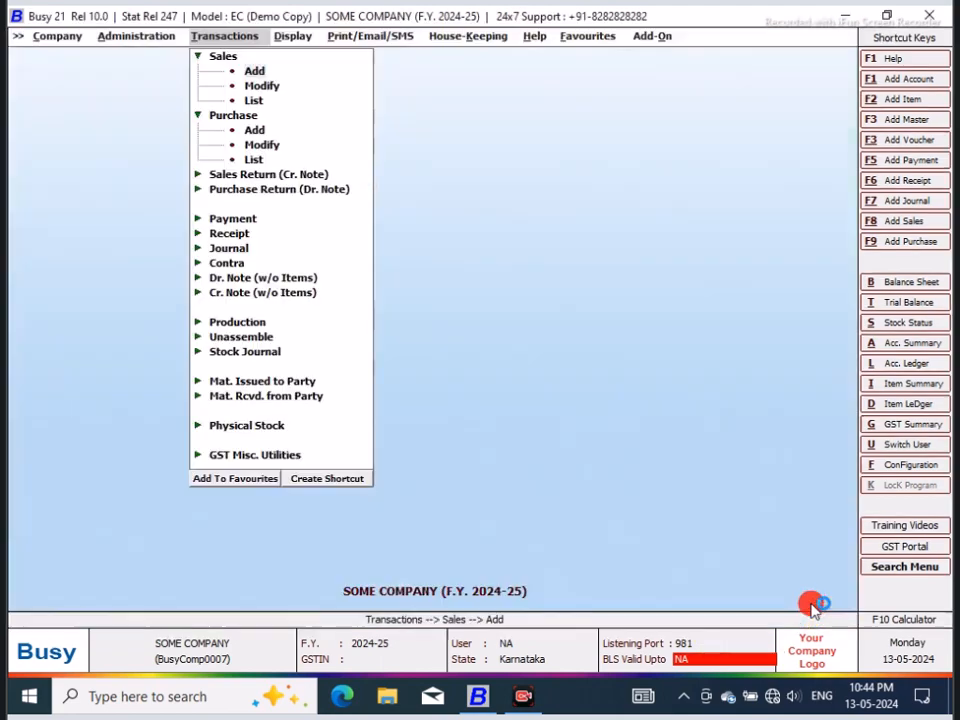
Step: Create a Shift+Ctrl+F2 shortcut for the SQL Query entry of the Query System reports
{"action": "left_click", "coordinate": [290, 38]}
{"action": "left_click", "coordinate": [352, 409]}
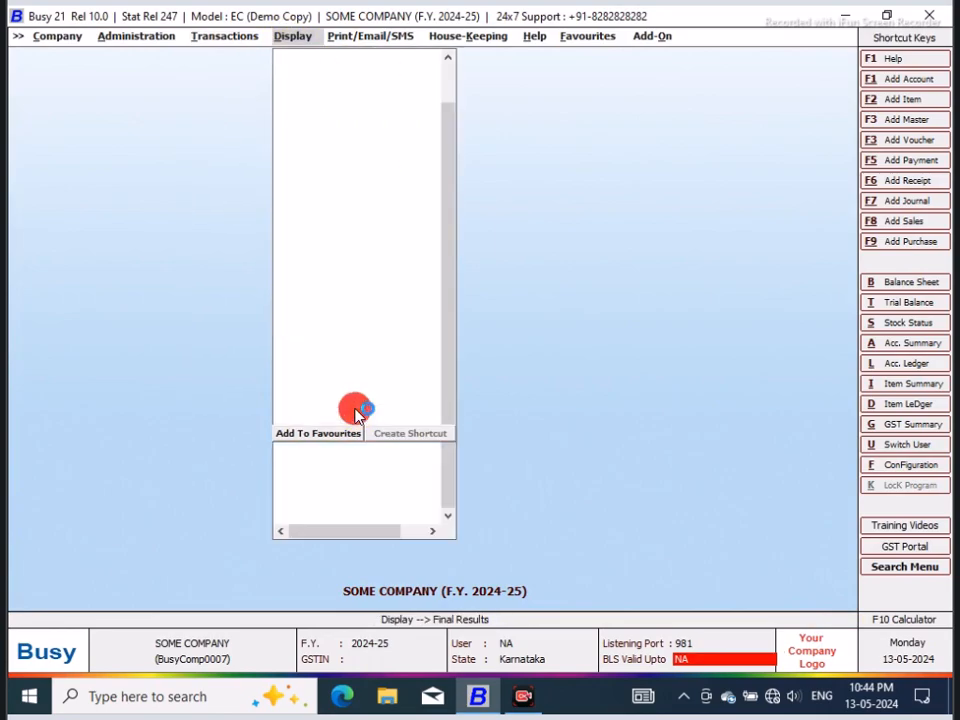
{"action": "left_click", "coordinate": [362, 532]}
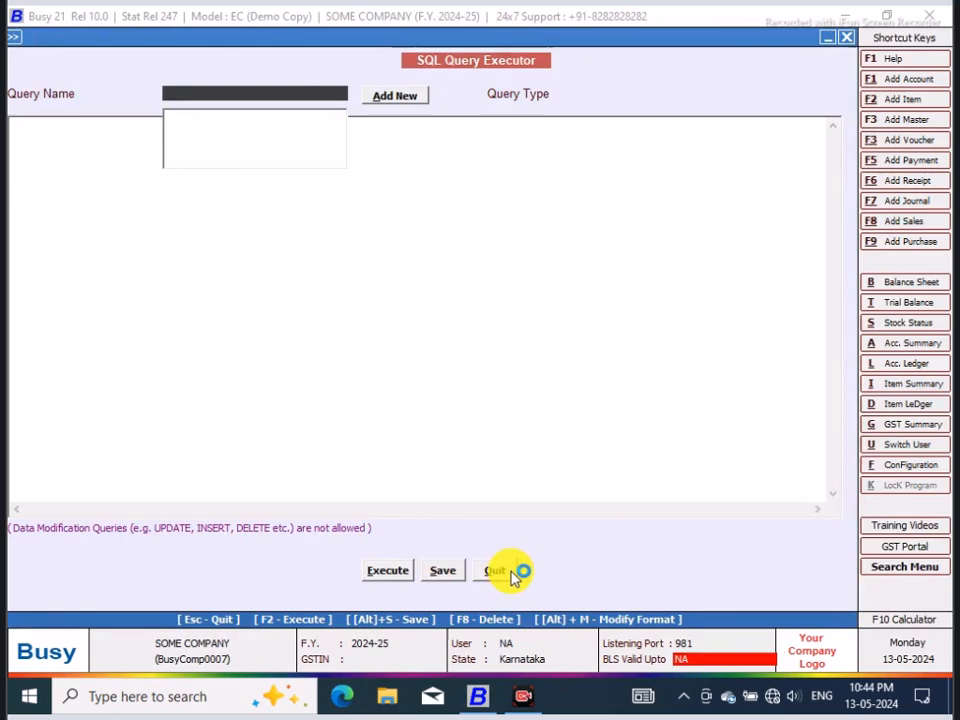
{"action": "left_click", "coordinate": [513, 574]}
{"action": "left_click", "coordinate": [471, 553]}
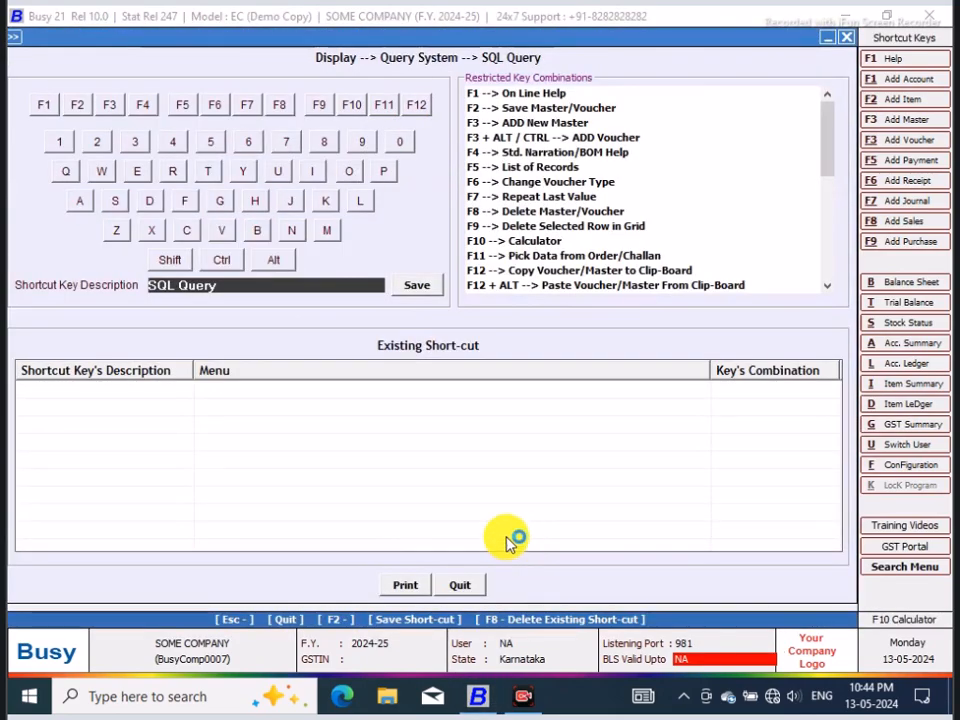
{"action": "left_click", "coordinate": [172, 260]}
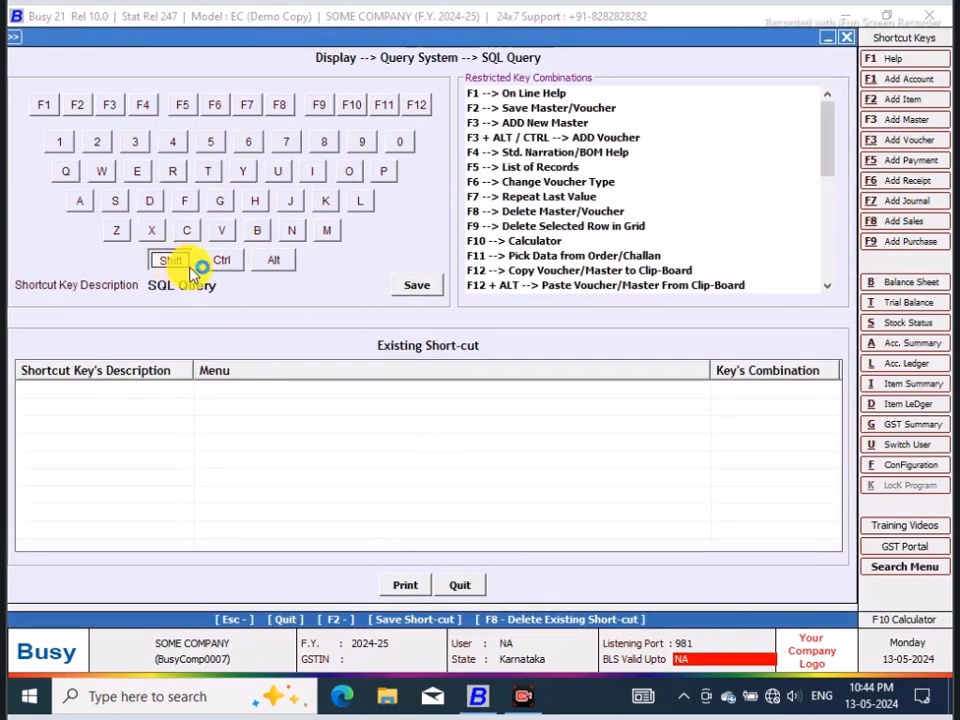
{"action": "left_click", "coordinate": [220, 262]}
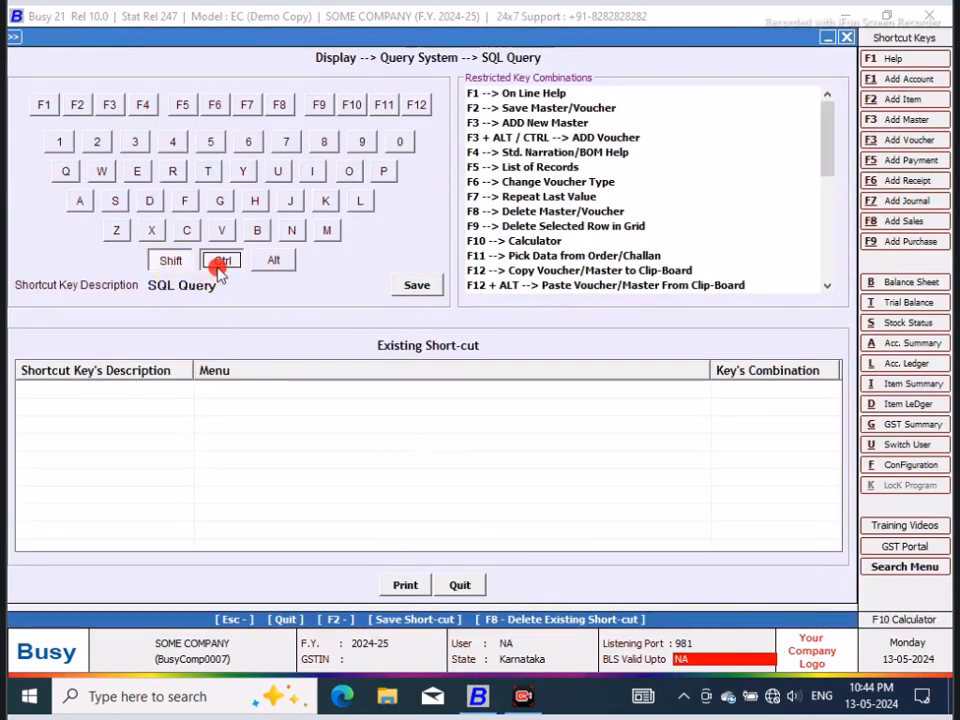
{"action": "left_click", "coordinate": [415, 285]}
{"action": "left_click", "coordinate": [600, 398]}
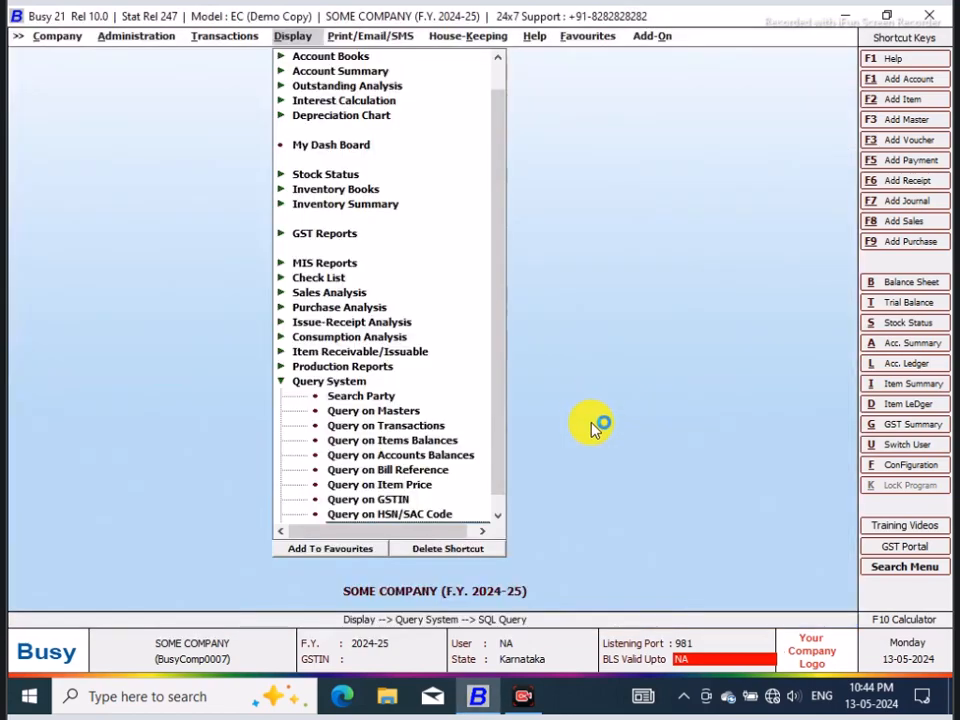
Step: Open the SQL Query executor and add a new query named POP without a password
{"action": "left_click", "coordinate": [448, 510]}
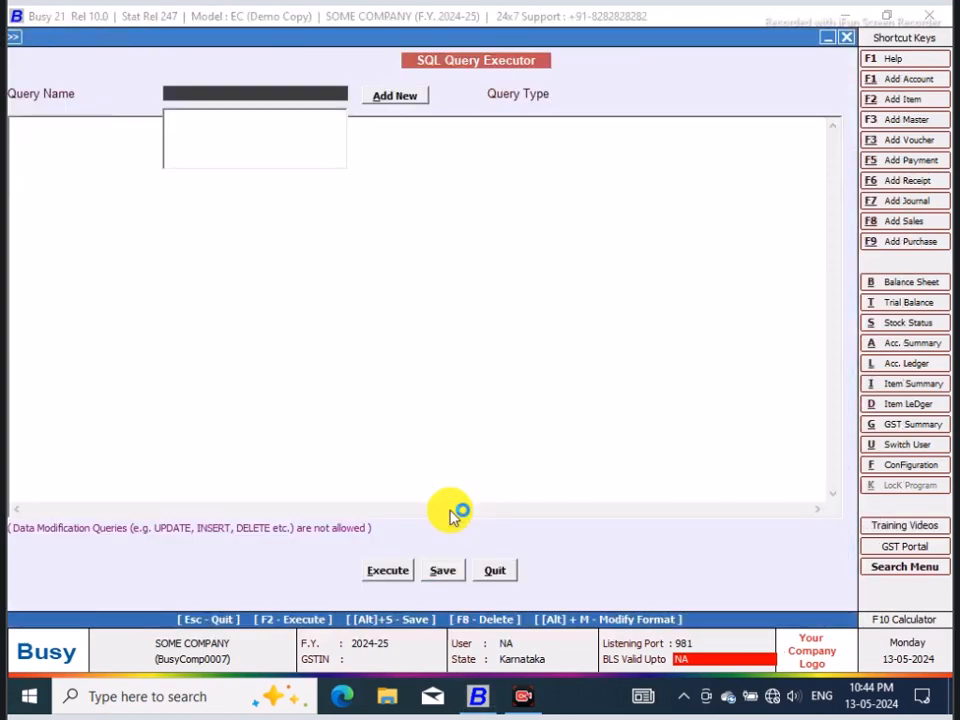
{"action": "left_click", "coordinate": [398, 98]}
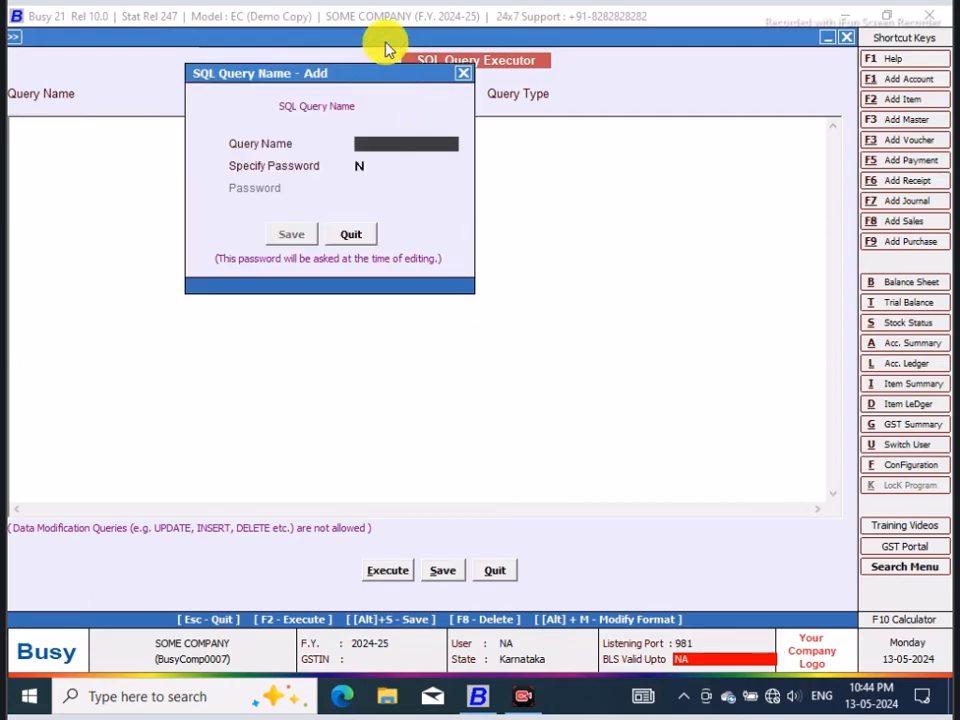
{"action": "left_click", "coordinate": [466, 75]}
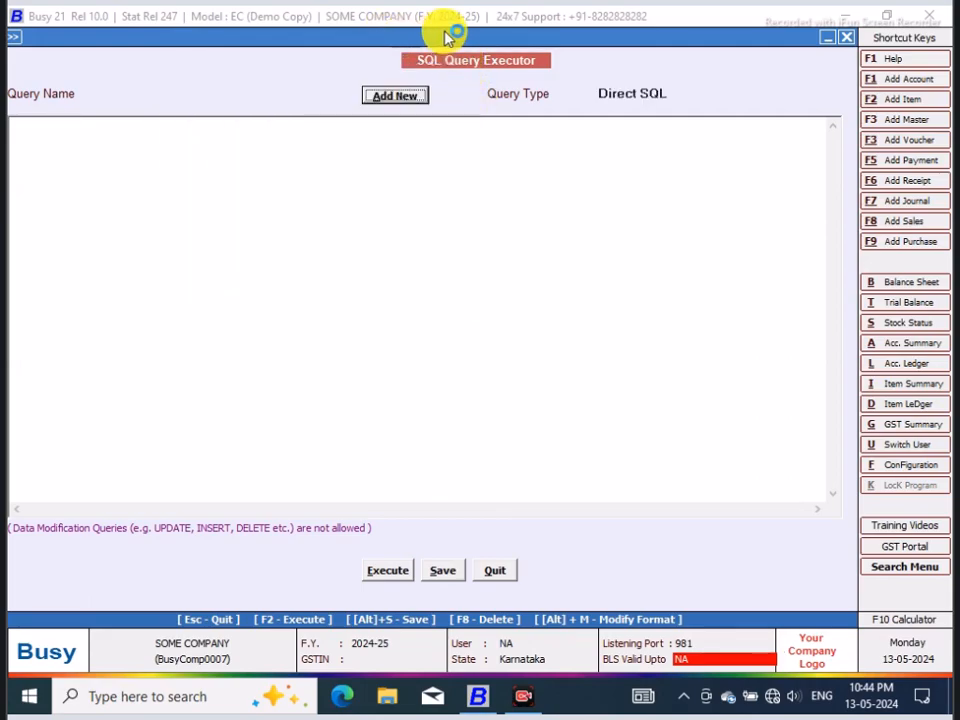
{"action": "left_click", "coordinate": [428, 98]}
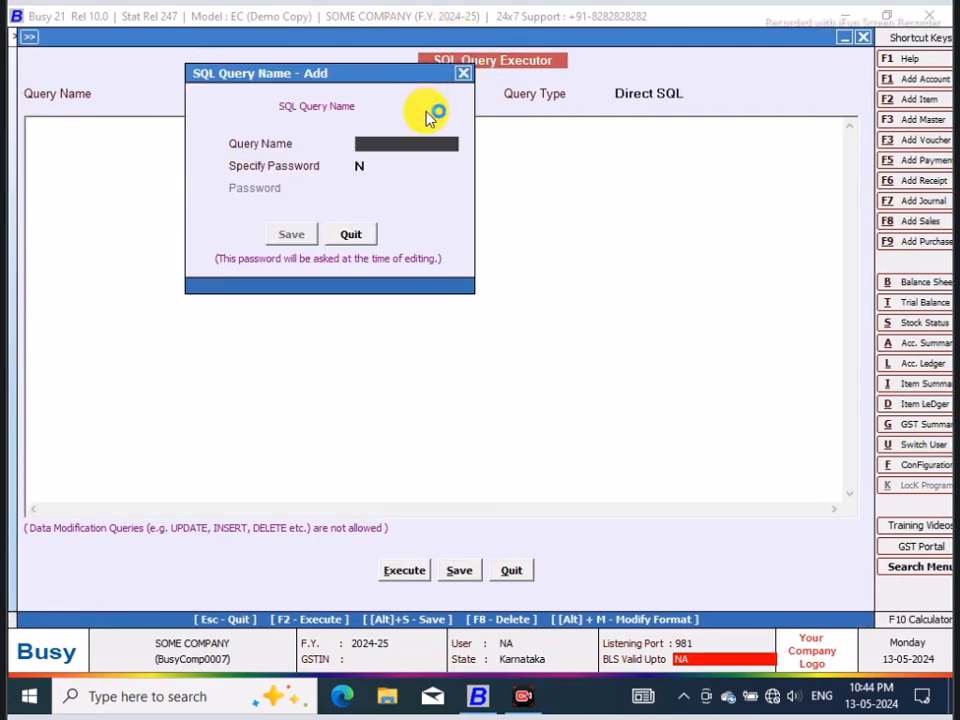
{"action": "type", "text": "POP"}
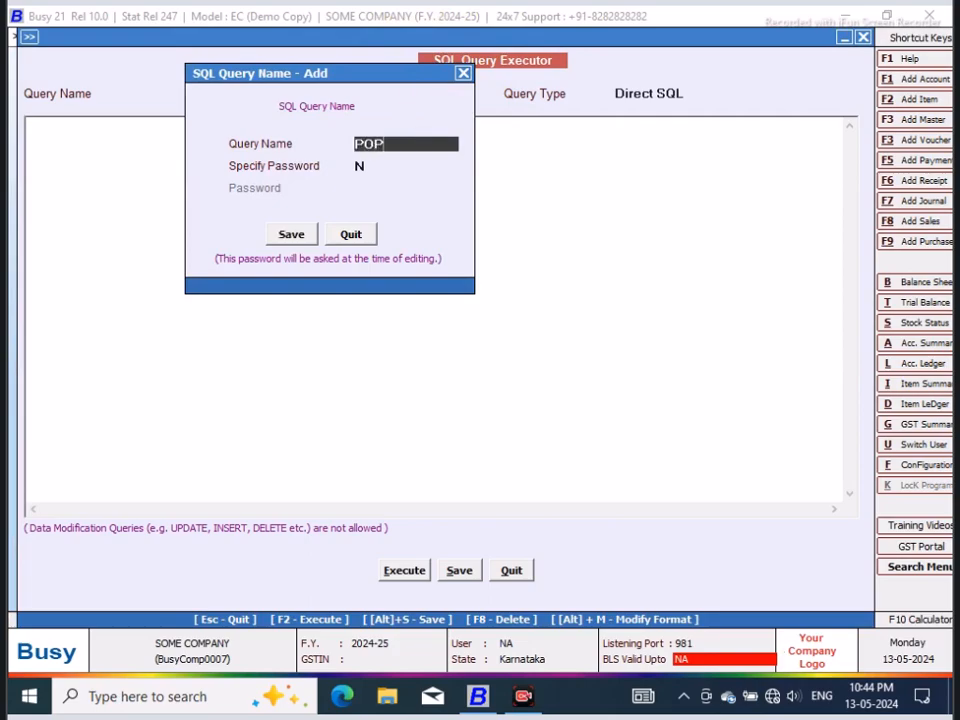
{"action": "left_click", "coordinate": [287, 236]}
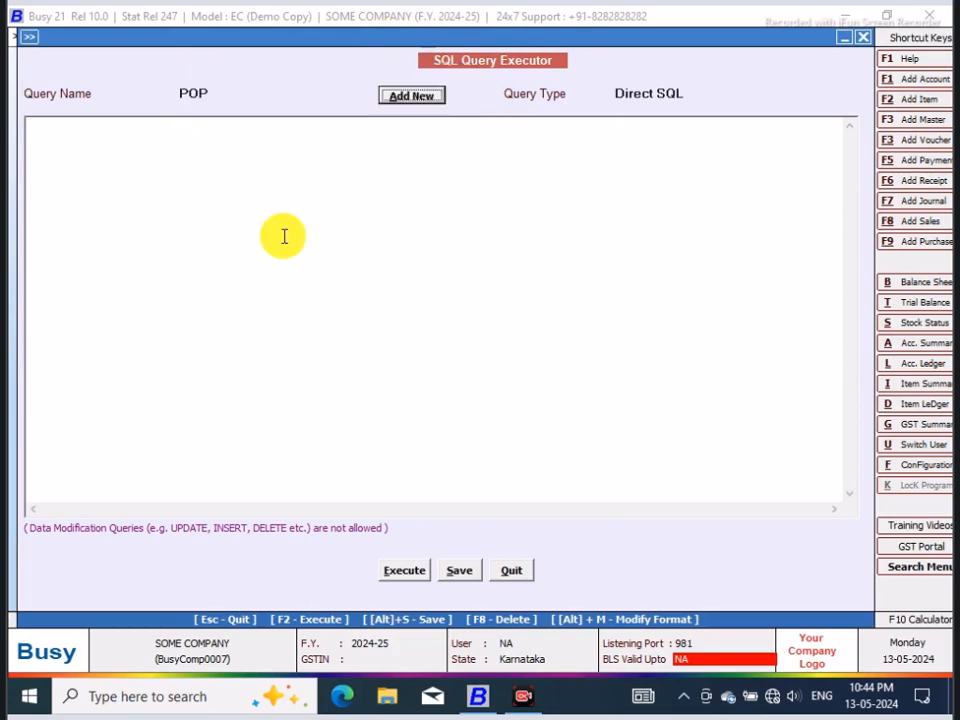
Step: Begin the POP query text with the keyword Select on its own line
{"action": "left_click", "coordinate": [77, 124]}
{"action": "type", "text": "Se"}
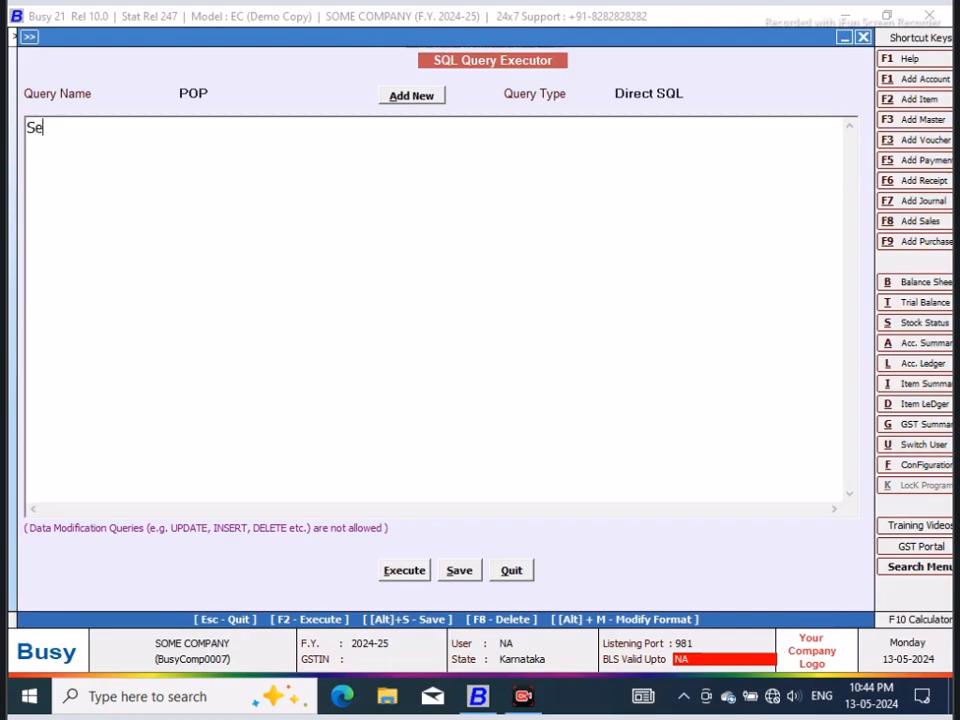
{"action": "type", "text": "lect"}
{"action": "key", "text": "Return"}
{"action": "type", "text": "T2"}
{"action": "key", "text": "BackSpace"}
{"action": "key", "text": "BackSpace"}
{"action": "key", "text": "BackSpace"}
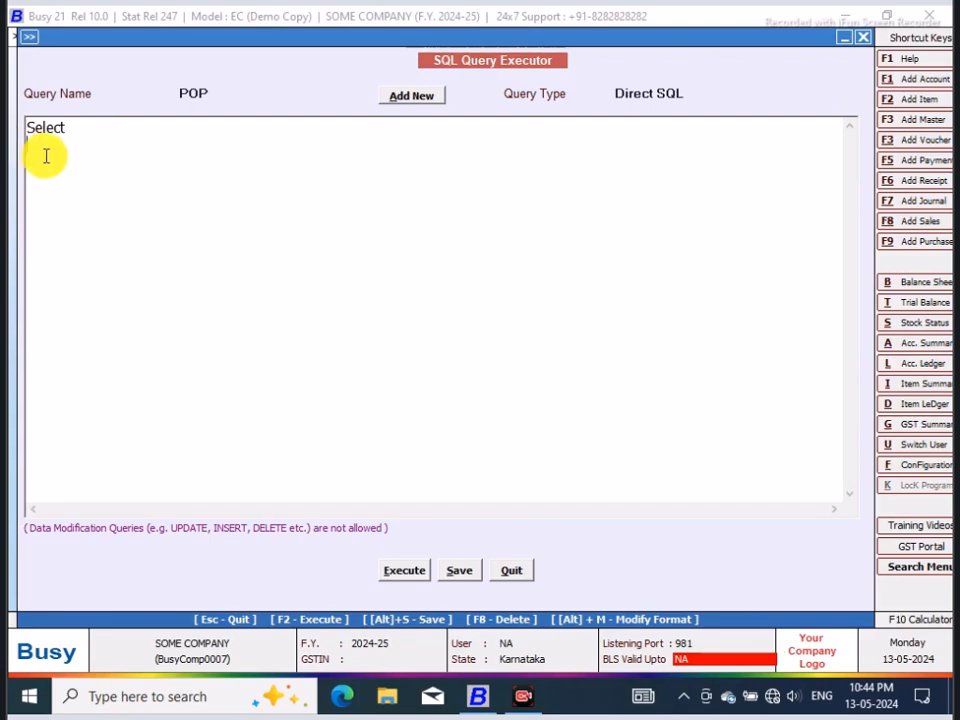
Step: Enter the columns T2.Date,T2.VchNo on the second line of the query
{"action": "type", "text": "T2.Da"}
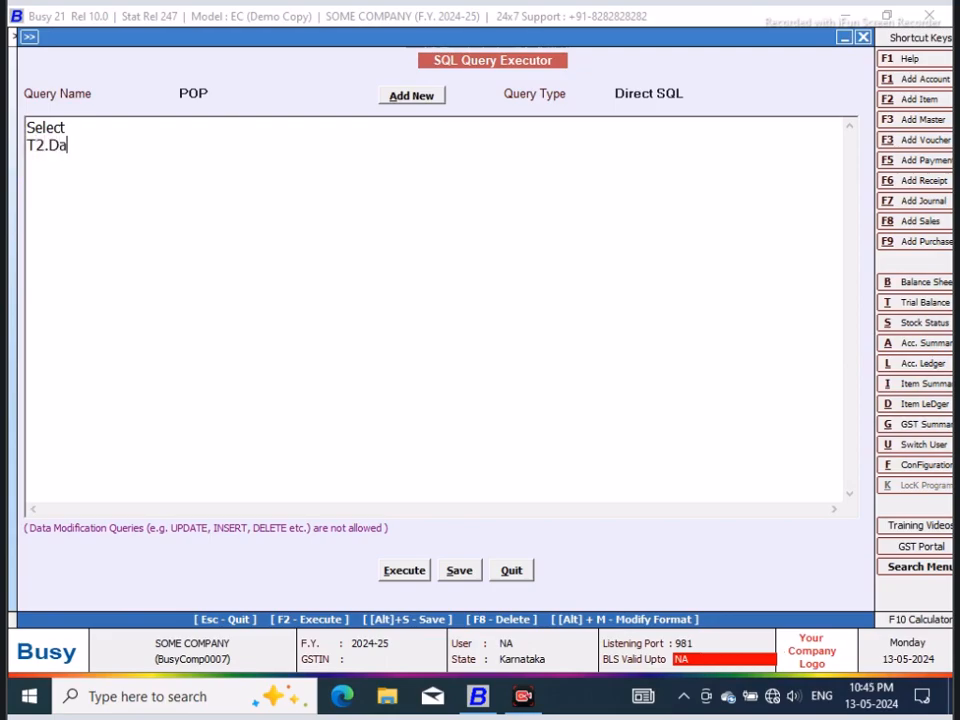
{"action": "type", "text": "te,T2.VchNo"}
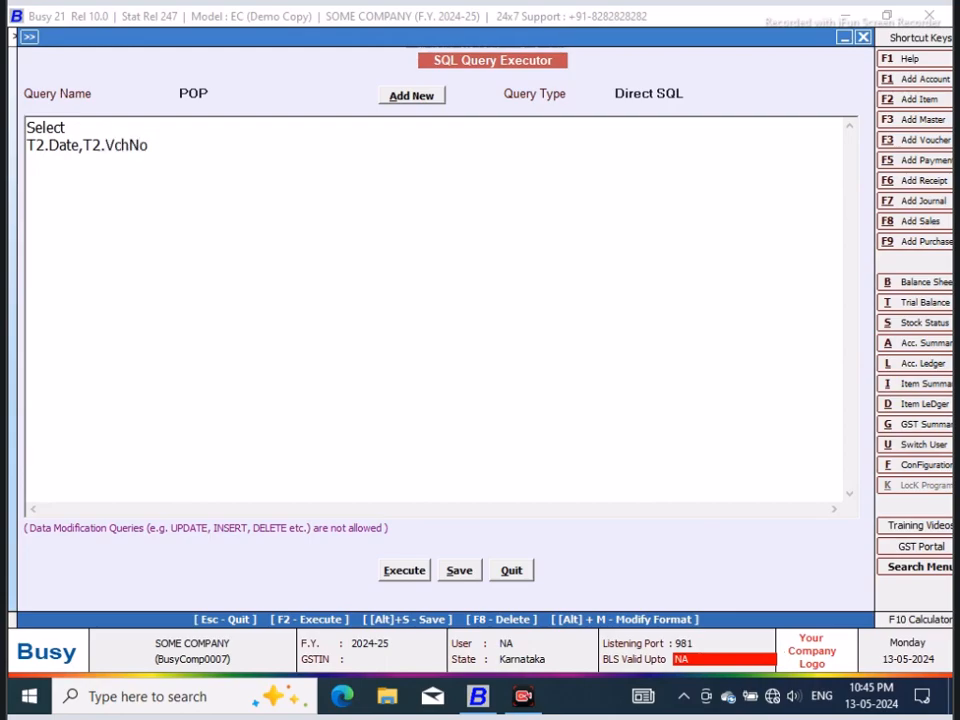
{"action": "type", "text": ",(Select Nam"}
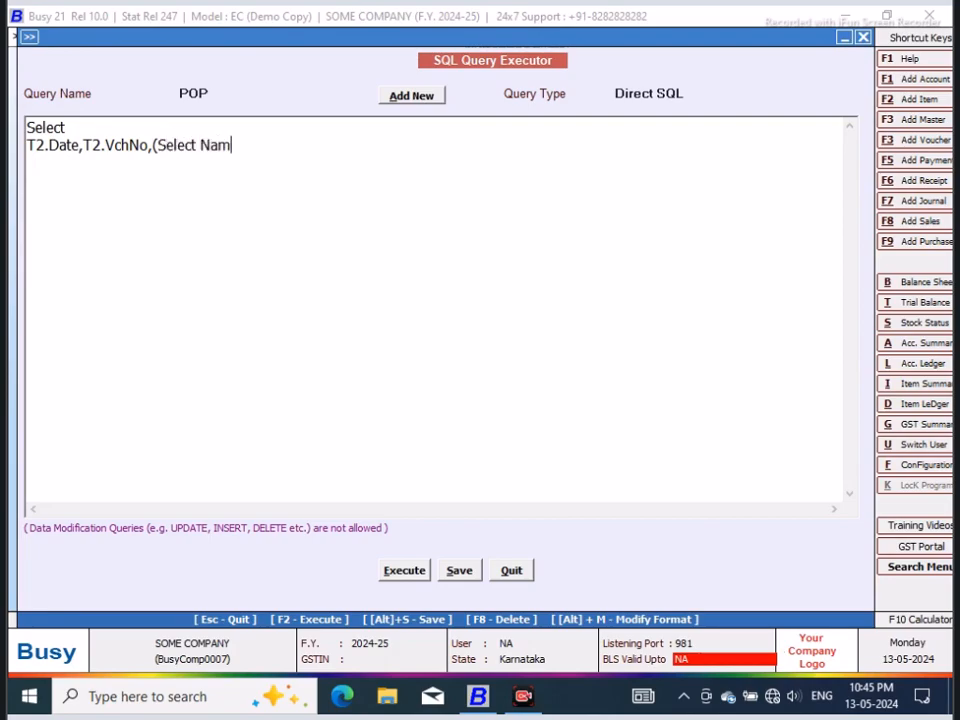
Step: Append the subquery (Select Name from master1 Where Code=T2.MasterCode1) after T2.VchNo, separated by a comma
{"action": "type", "text": "e from mas"}
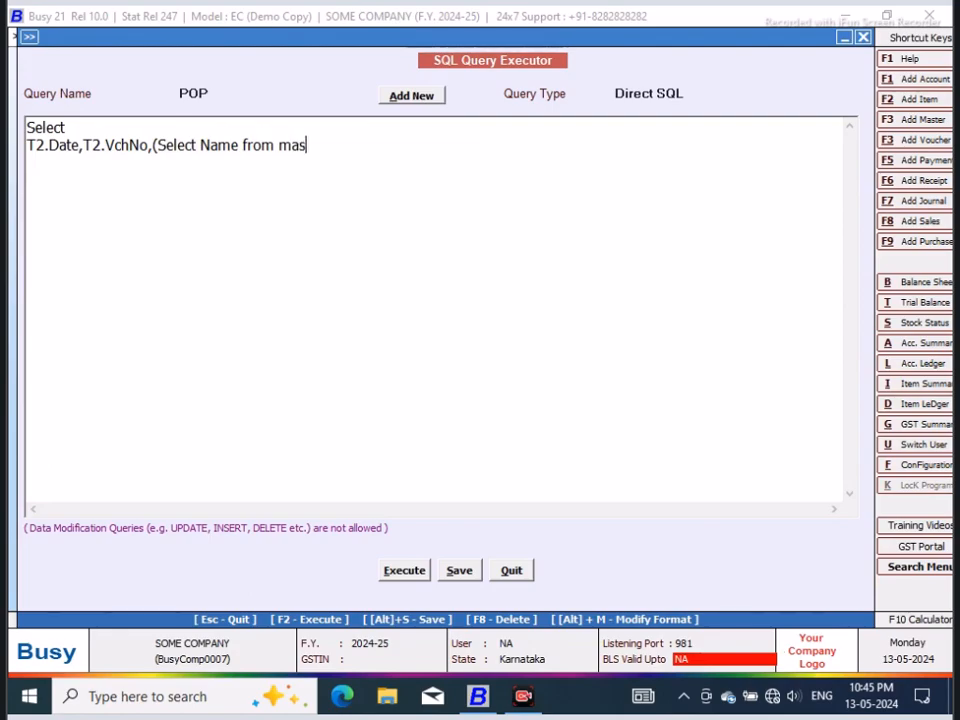
{"action": "type", "text": "ter1 Where Code=Tra"}
{"action": "key", "text": "BackSpace"}
{"action": "key", "text": "BackSpace"}
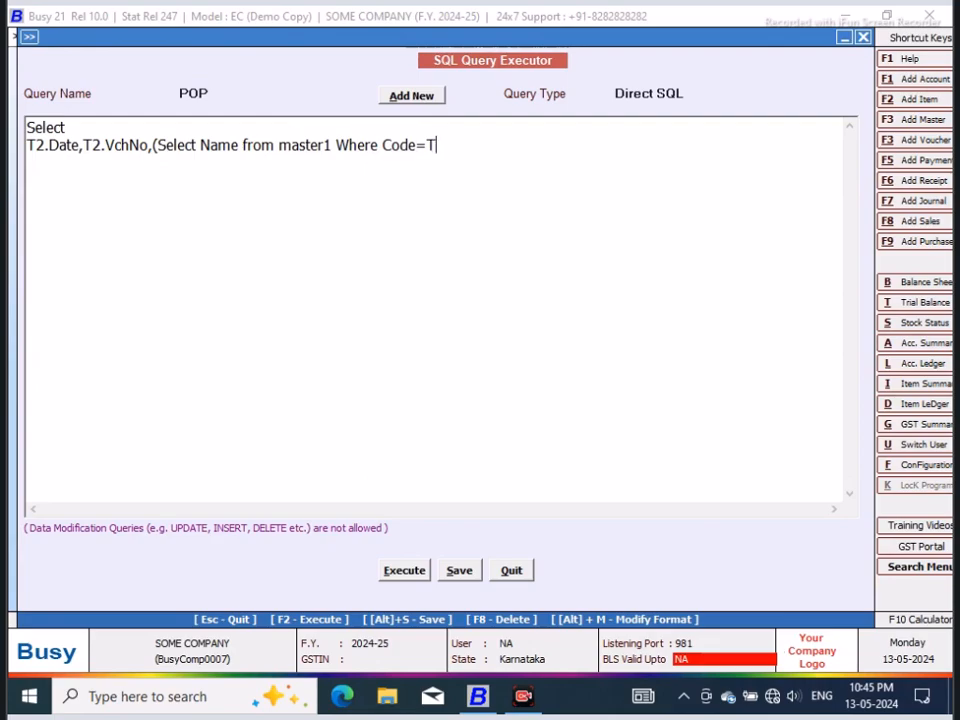
{"action": "type", "text": "2.MasterCode1"}
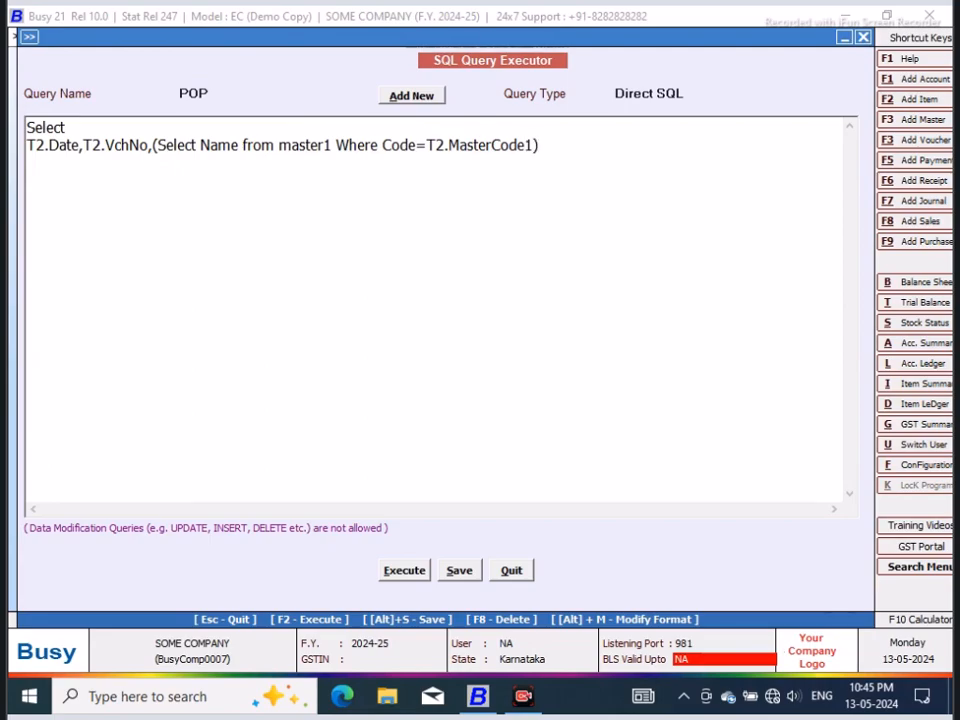
{"action": "type", "text": "),Tran"}
Step: Add T2.d1, after the subquery and enter T3.DATE,T3.VchNo, on the following line
{"action": "key", "text": "BackSpace"}
{"action": "key", "text": "BackSpace"}
{"action": "key", "text": "BackSpace"}
{"action": "type", "text": "2.d1, "}
{"action": "type", "text": "T"}
{"action": "type", "text": "3.DATE"}
{"action": "type", "text": ",T"}
{"action": "type", "text": "3.VchNo,"}
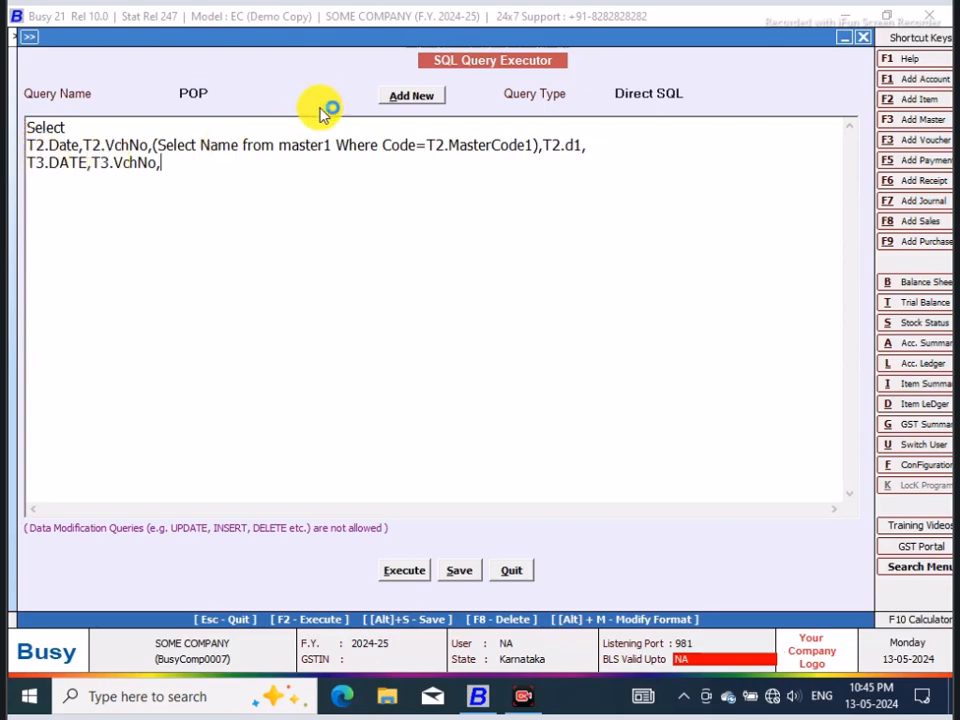
Step: Copy the name subquery and T2.d1 from the T2 line to the end of the T3 line, dropping the trailing comma
{"action": "left_click_drag", "start_coordinate": [152, 145], "coordinate": [589, 146]}
{"action": "right_click", "coordinate": [552, 150]}
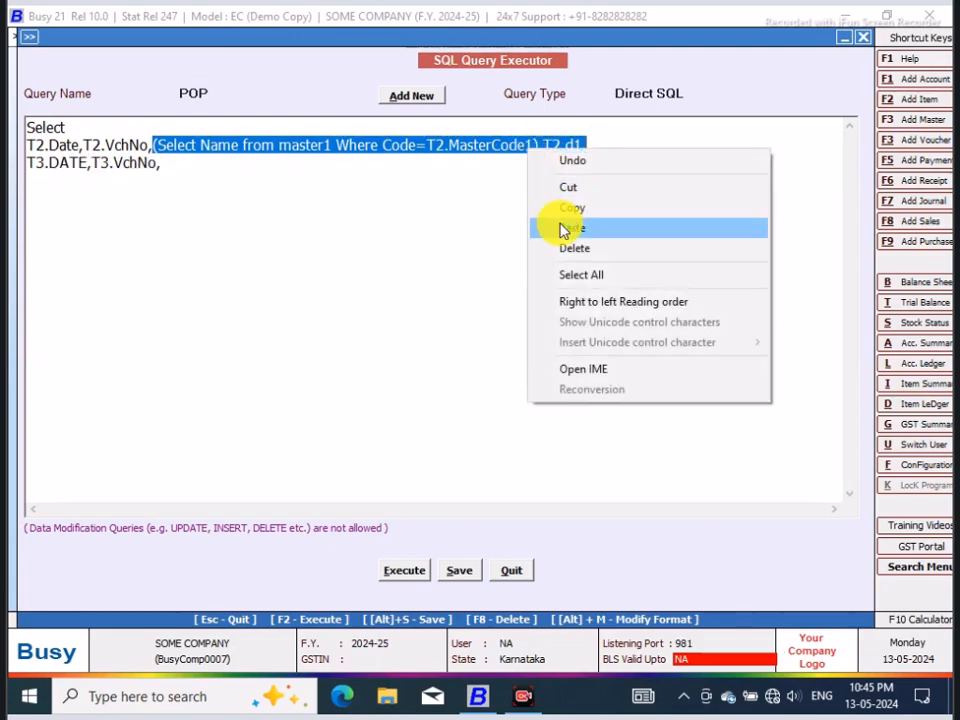
{"action": "left_click", "coordinate": [568, 206]}
{"action": "left_click", "coordinate": [169, 164]}
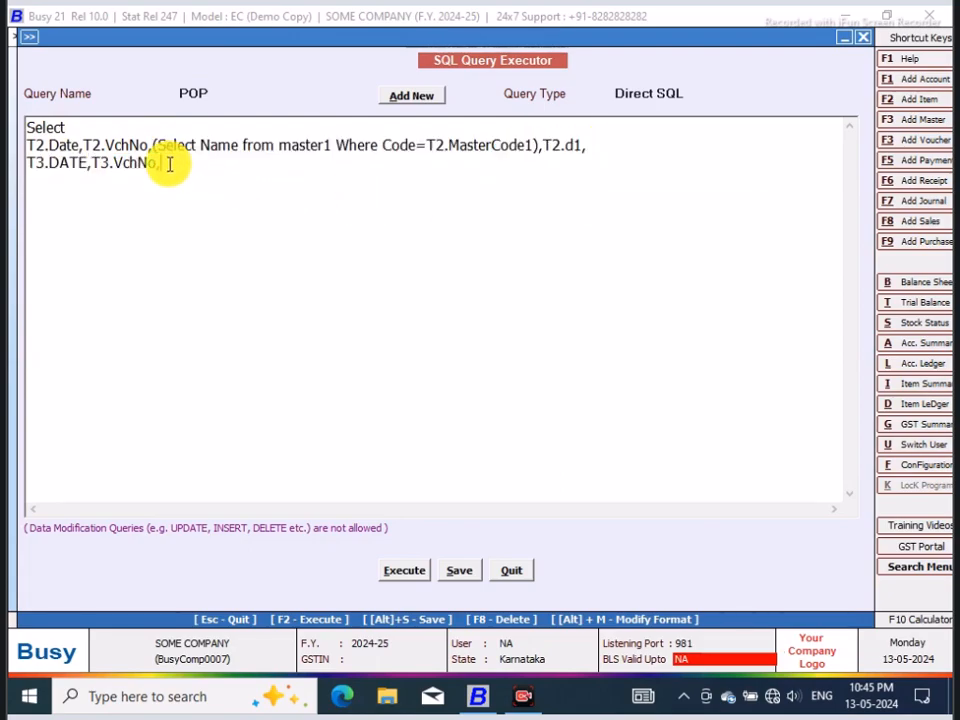
{"action": "key", "text": "ctrl+v"}
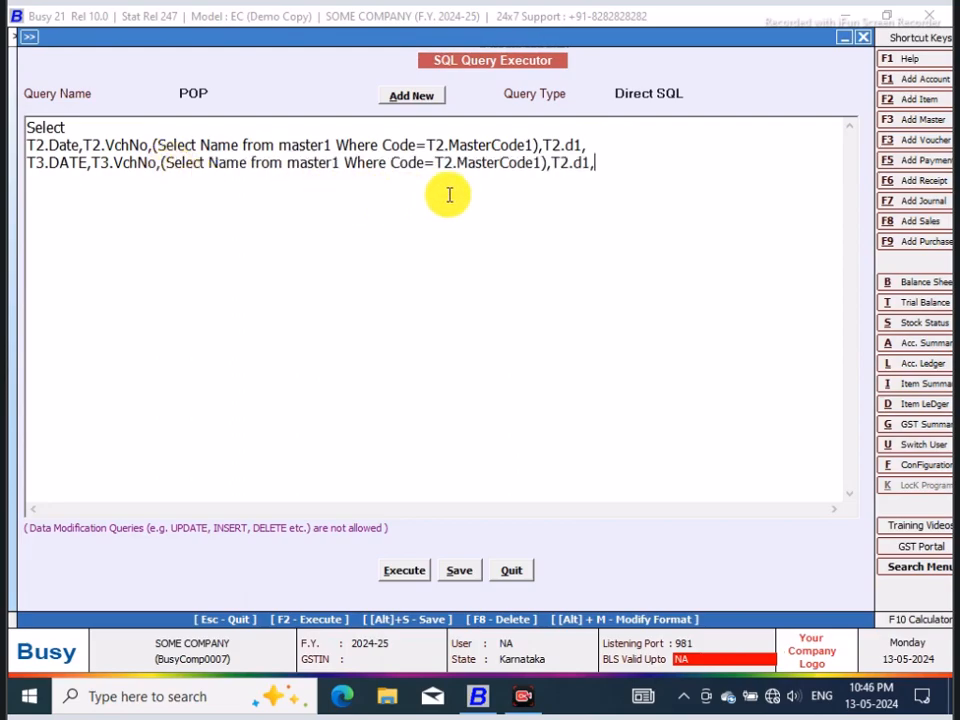
{"action": "key", "text": "BackSpace"}
Step: Add the clause from Tran2 as T2,Tran2 as T3 on a new line below the columns
{"action": "key", "text": "Return"}
{"action": "type", "text": "from Tran2 as T"}
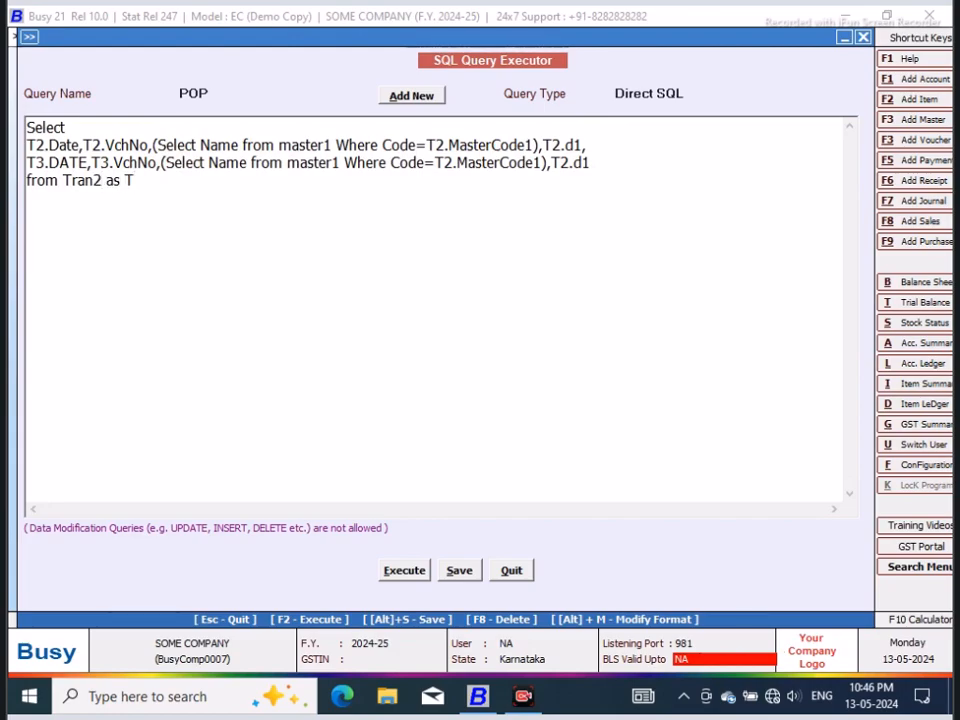
{"action": "type", "text": "2,Tran2 as T3 "}
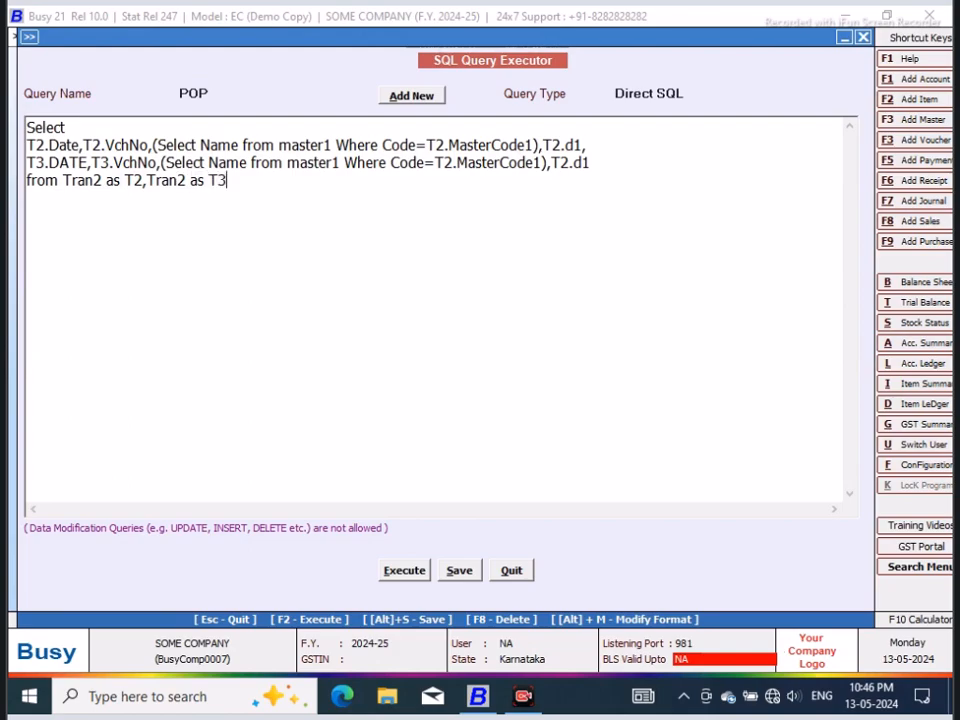
{"action": "type", "text": "Where T"}
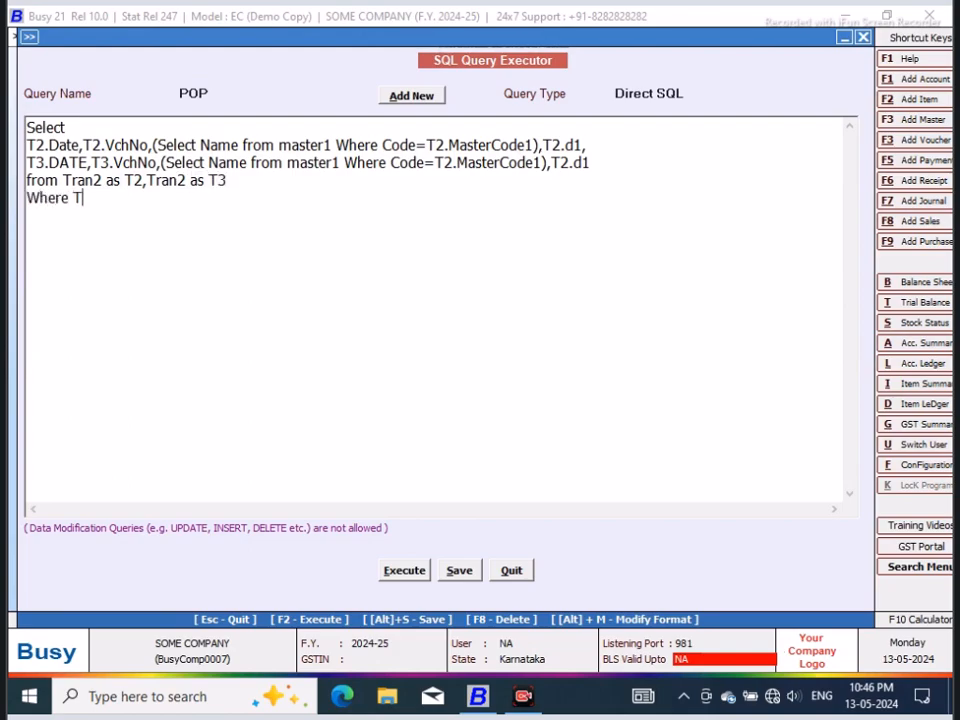
{"action": "type", "text": "2.VchType=9 and T"}
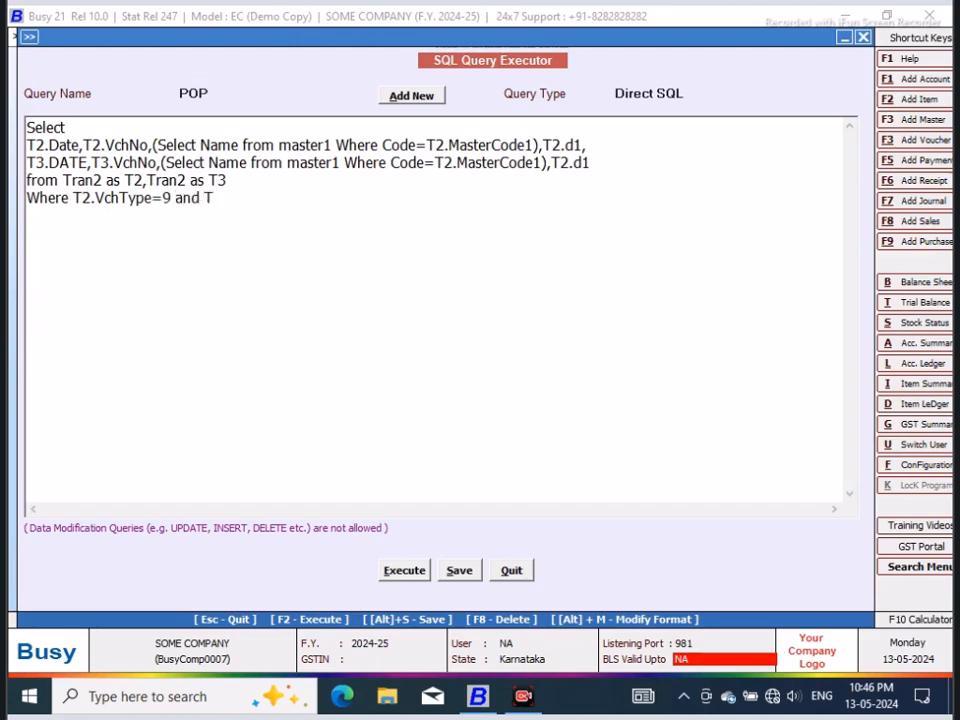
{"action": "type", "text": "3.VchType"}
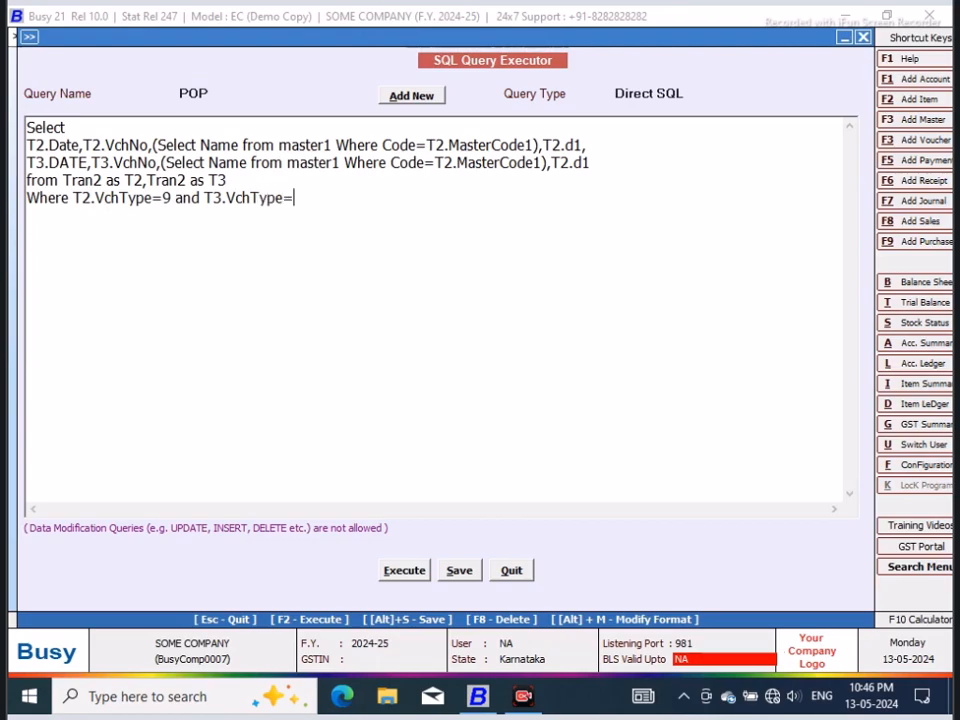
{"action": "type", "text": "=2 and t2.recty"}
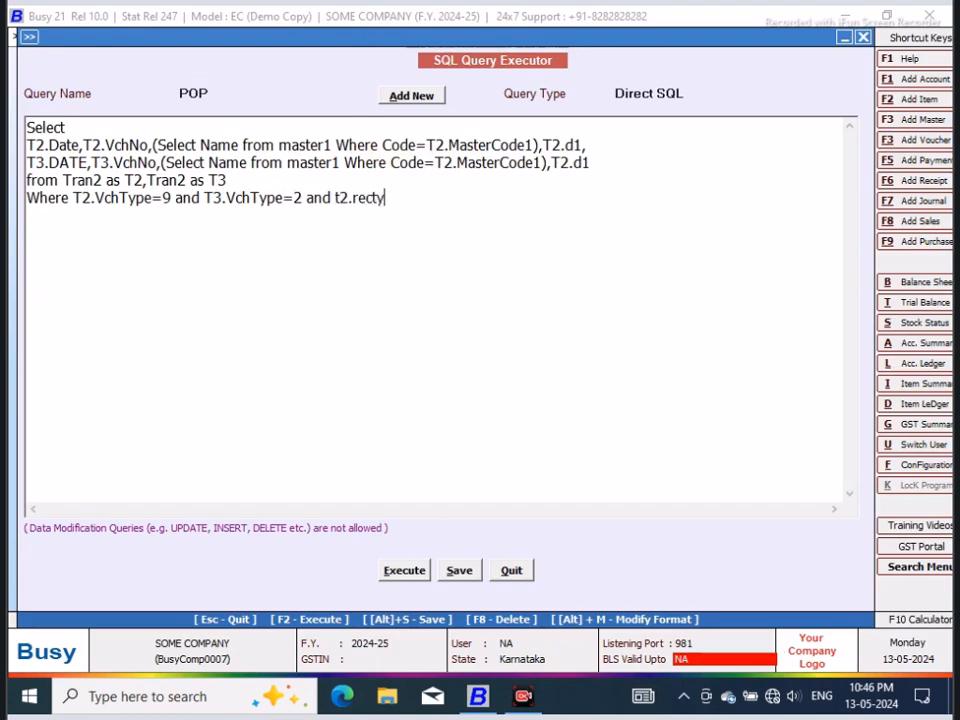
{"action": "type", "text": "pe=2 and t3.re"}
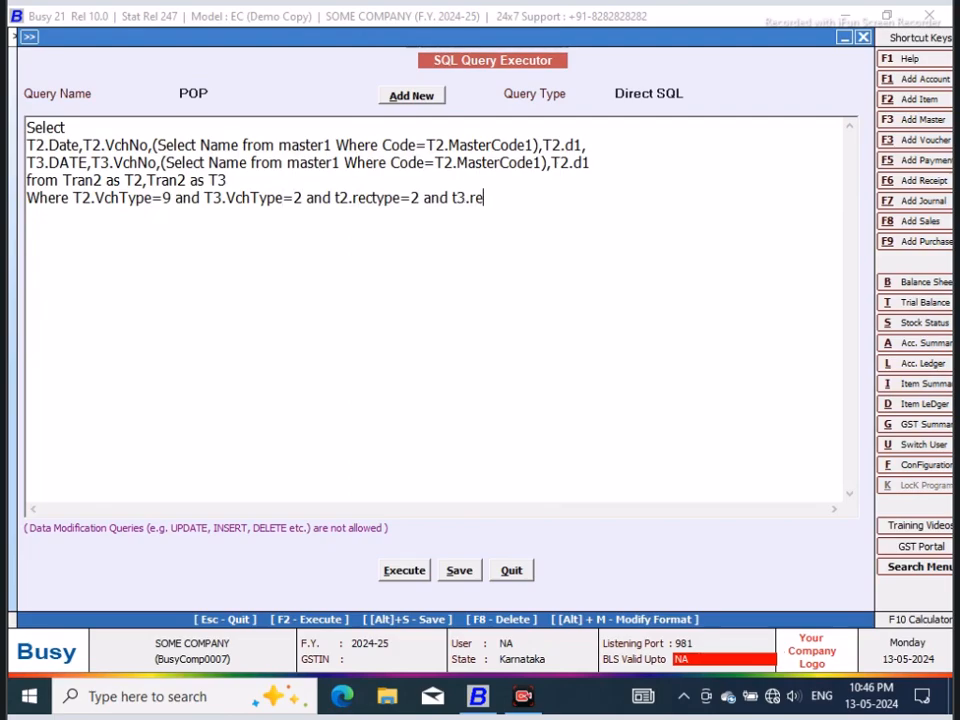
{"action": "type", "text": "ctype=2"}
Step: Insert Distinct on its own line below Select and execute the POP query
{"action": "left_click", "coordinate": [98, 127]}
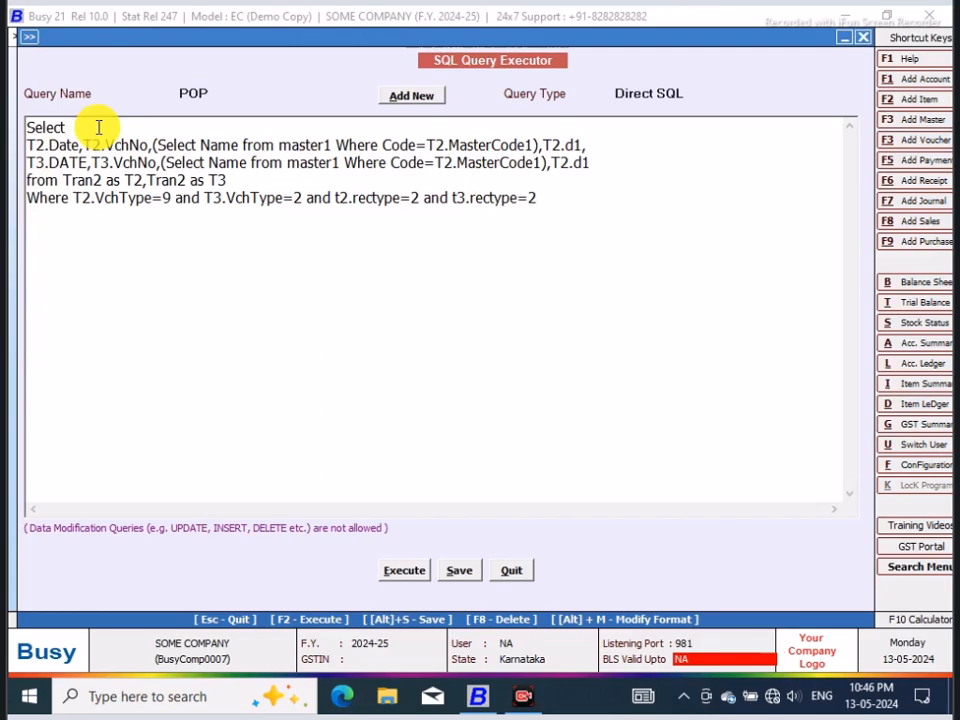
{"action": "key", "text": "Return"}
{"action": "type", "text": "Distinct"}
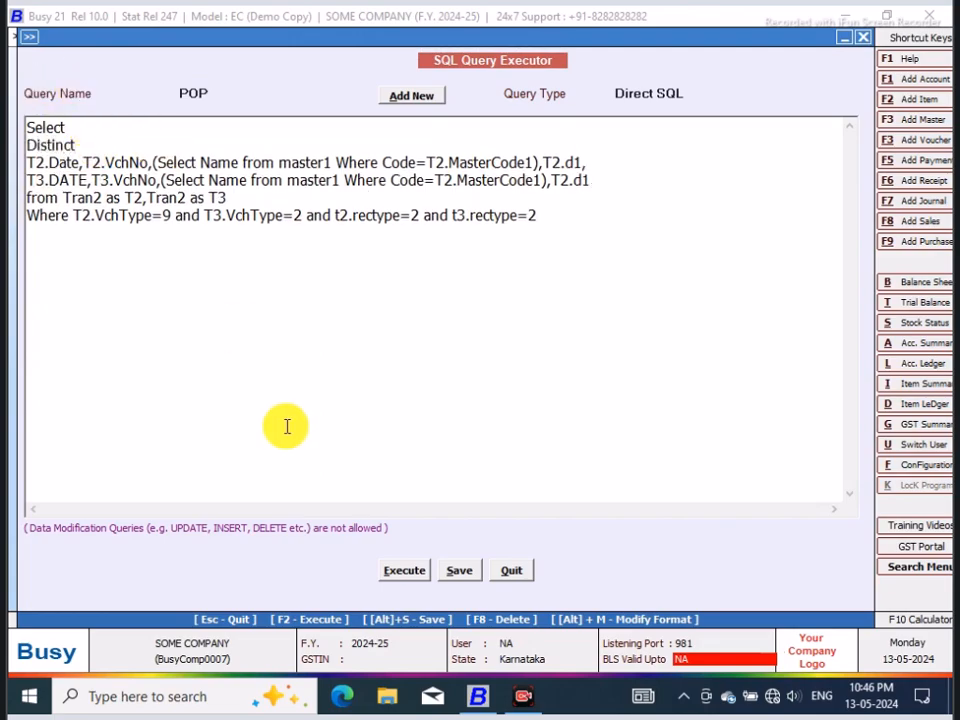
{"action": "left_click", "coordinate": [398, 578]}
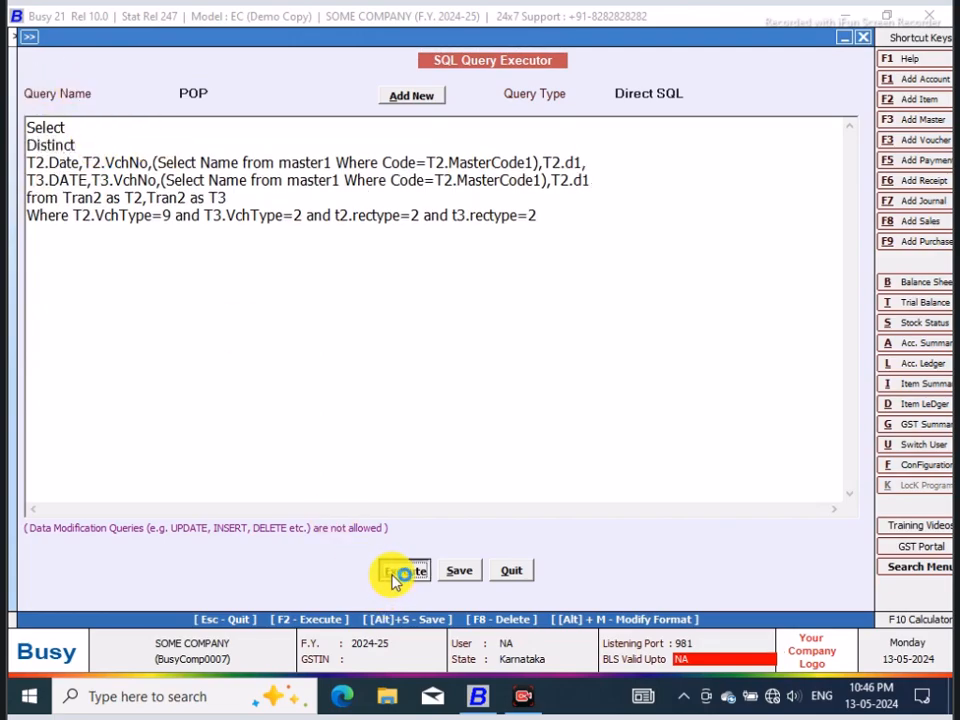
{"action": "left_click", "coordinate": [590, 387]}
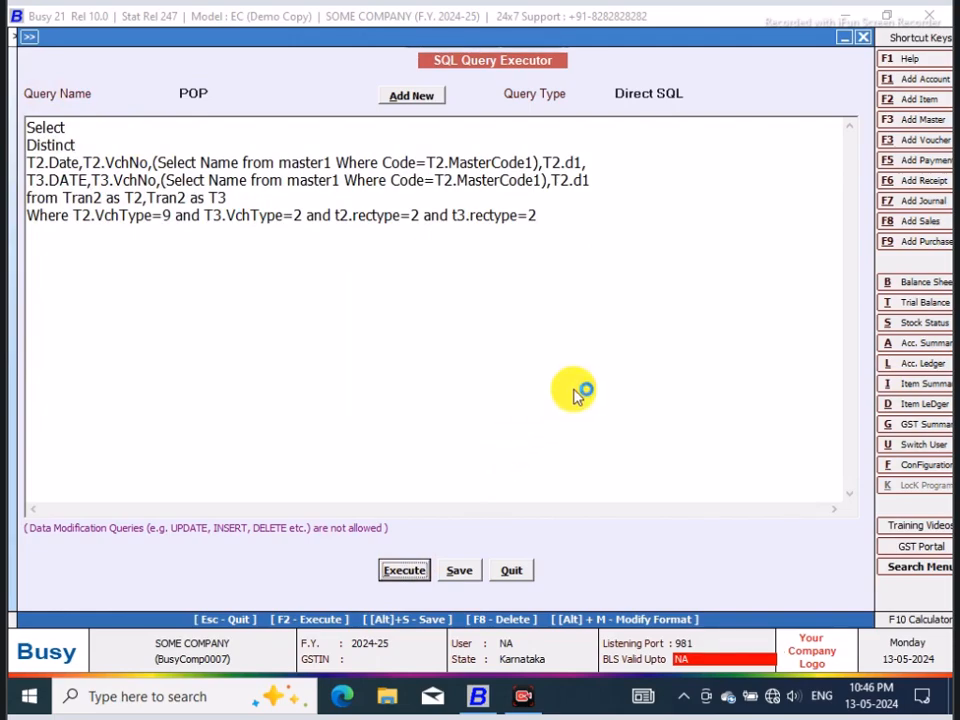
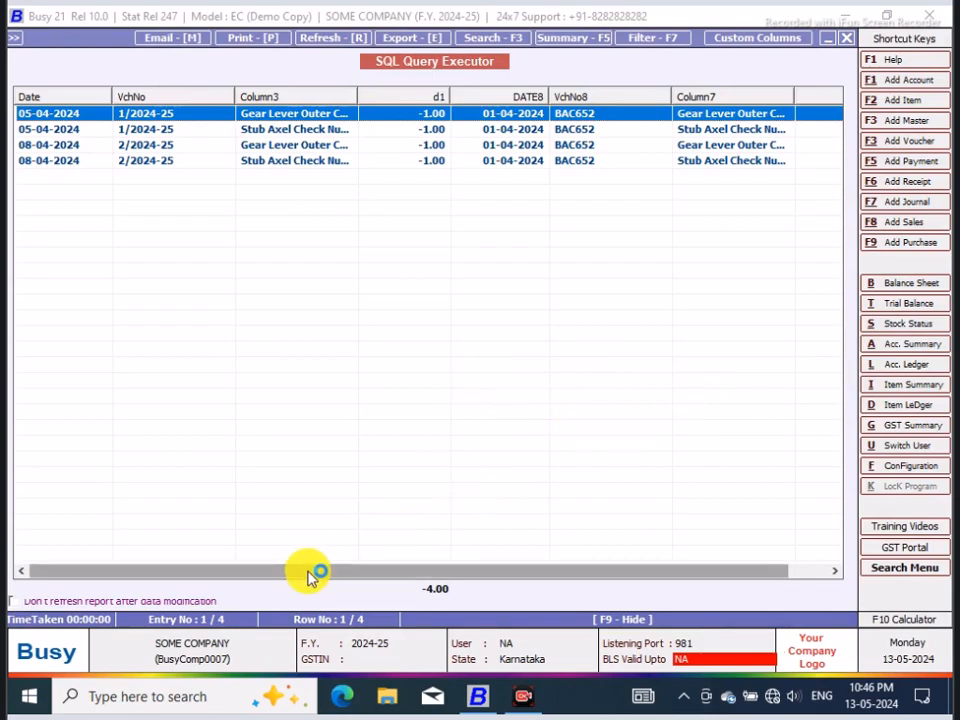
Step: Return to the POP query text, add T2.VALUE3, at the end of the T2 column line and execute the query
{"action": "left_click_drag", "start_coordinate": [310, 575], "coordinate": [548, 574]}
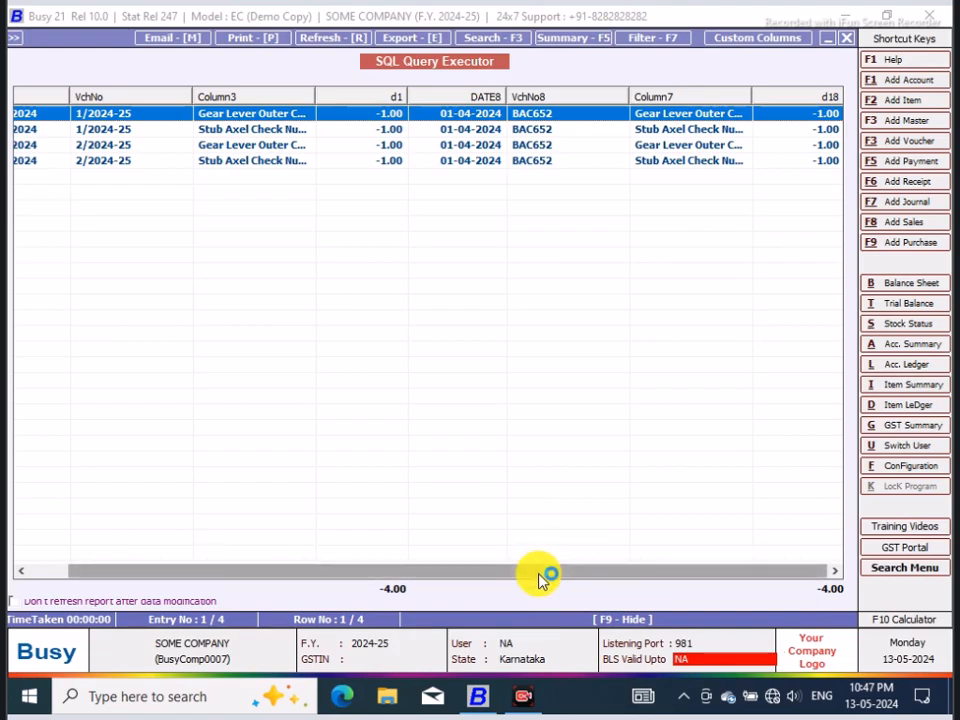
{"action": "left_click_drag", "start_coordinate": [489, 570], "coordinate": [236, 570]}
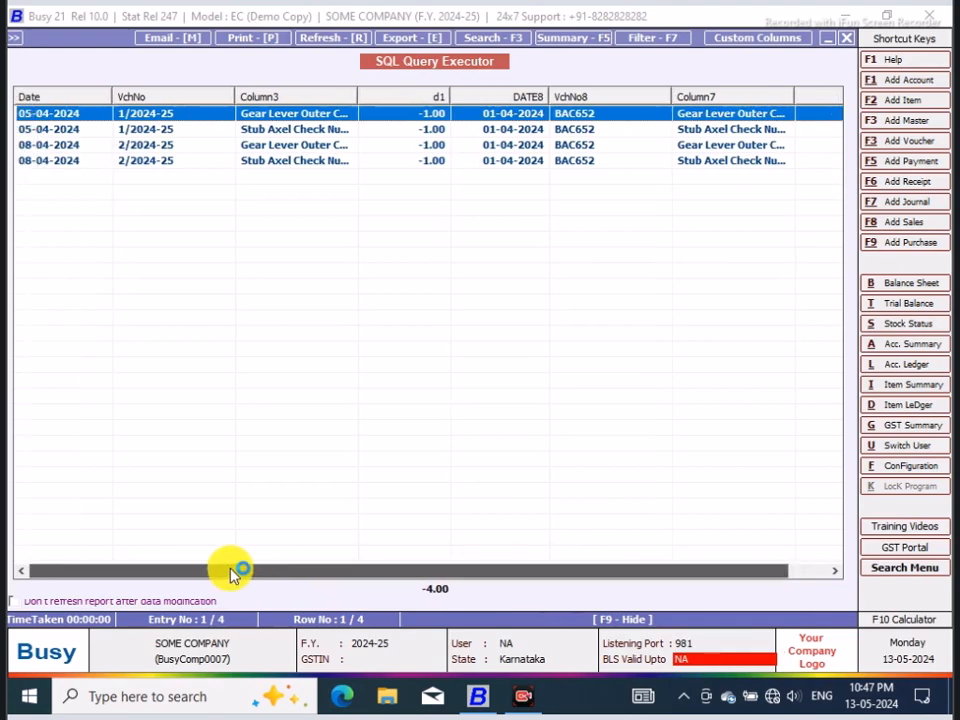
{"action": "left_click_drag", "start_coordinate": [335, 575], "coordinate": [542, 574]}
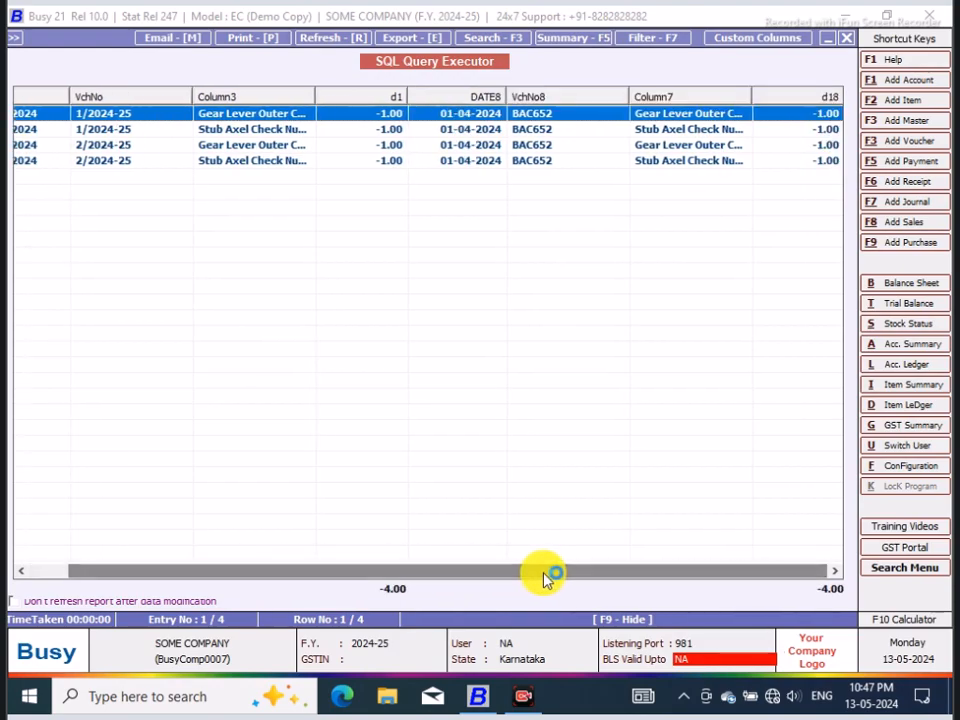
{"action": "left_click", "coordinate": [847, 39]}
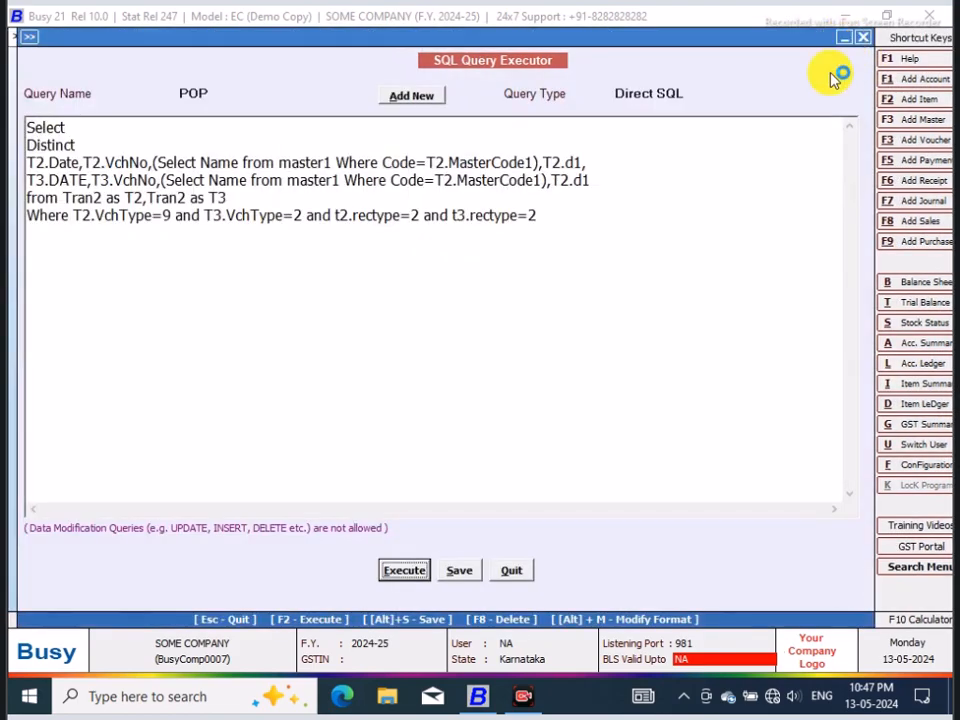
{"action": "left_click", "coordinate": [603, 157]}
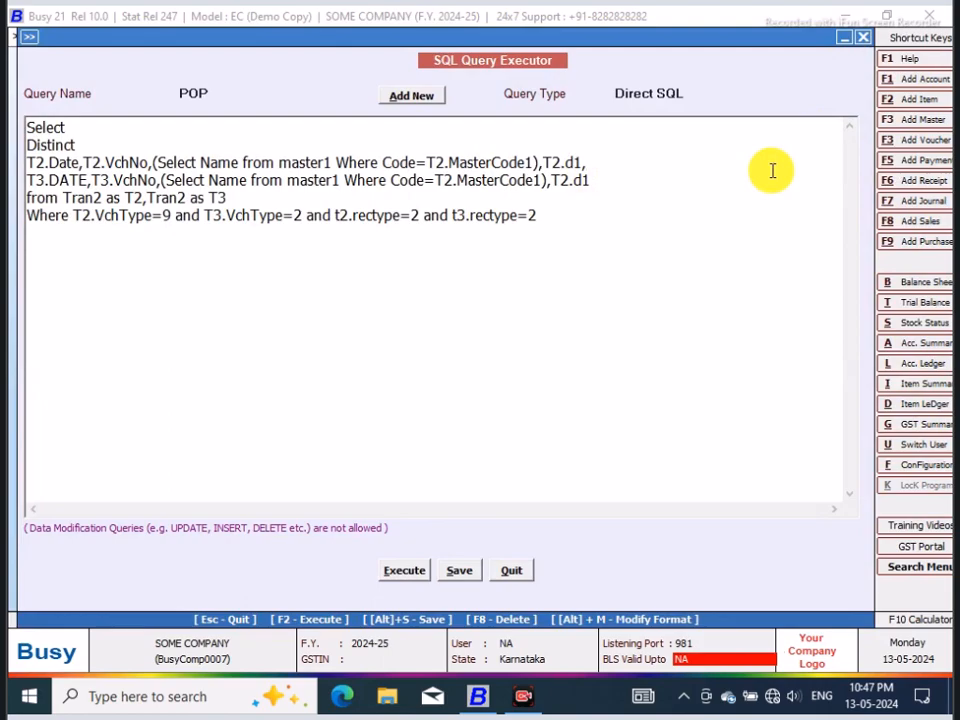
{"action": "type", "text": "T"}
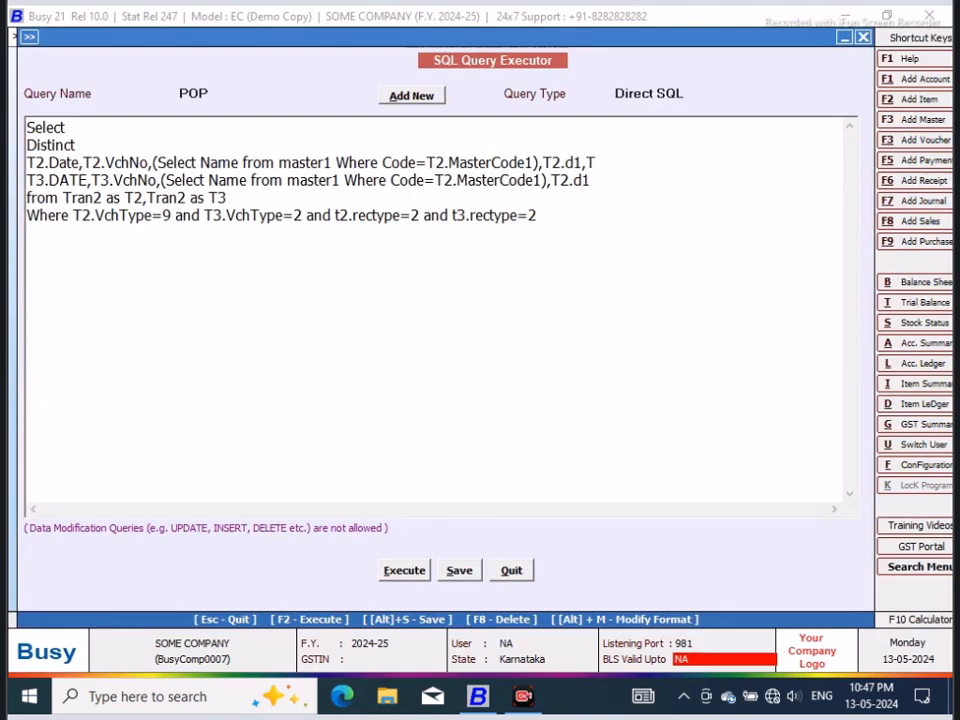
{"action": "type", "text": "2.VALUE"}
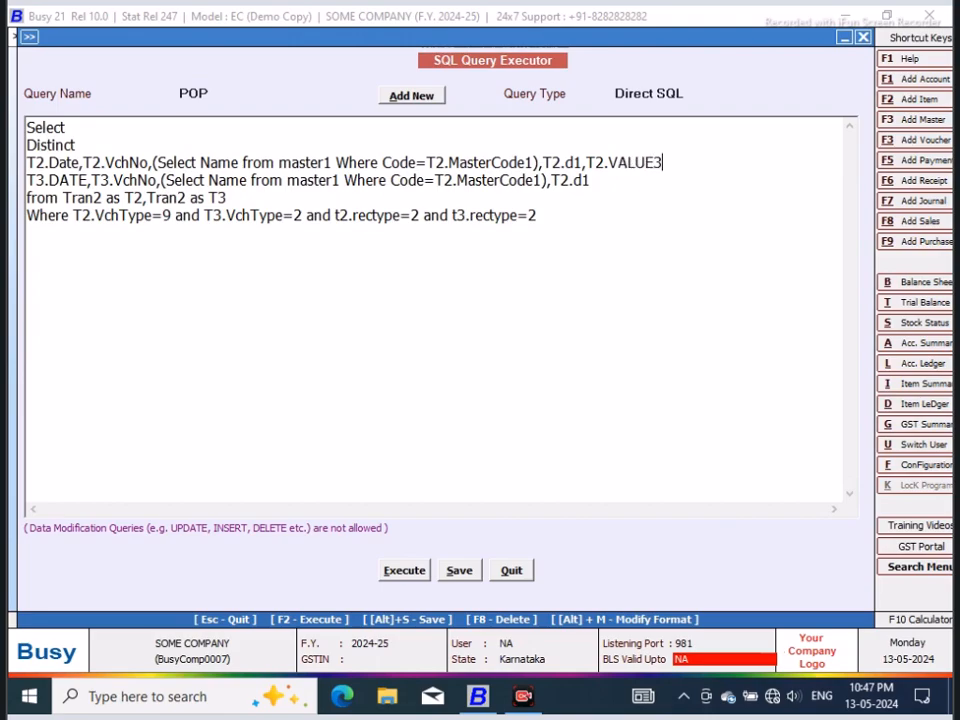
{"action": "type", "text": "3"}
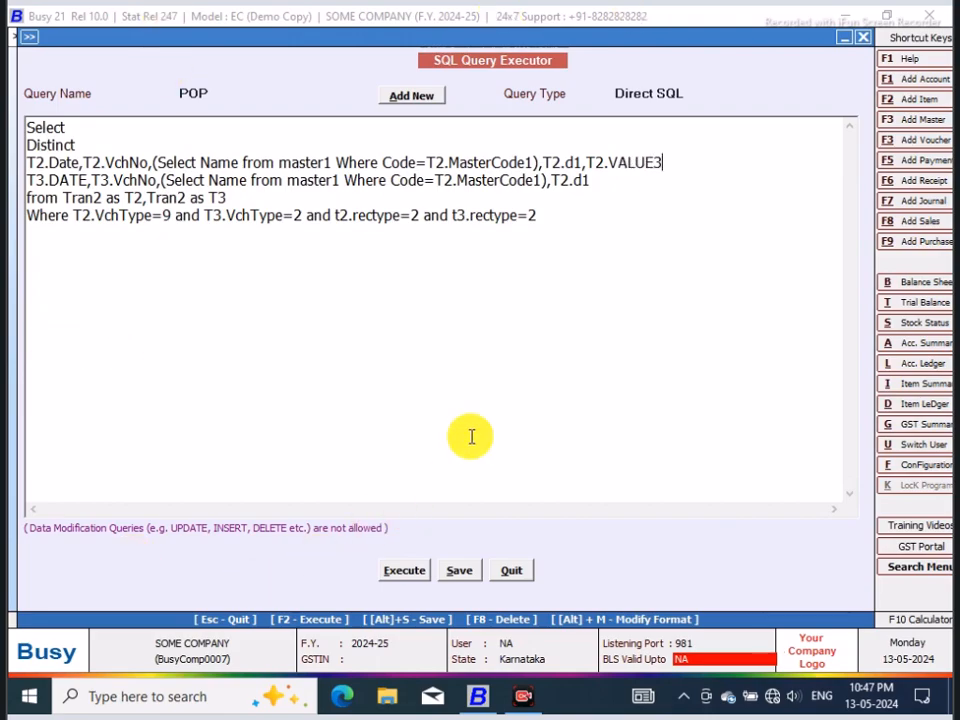
{"action": "type", "text": ","}
{"action": "left_click", "coordinate": [404, 570]}
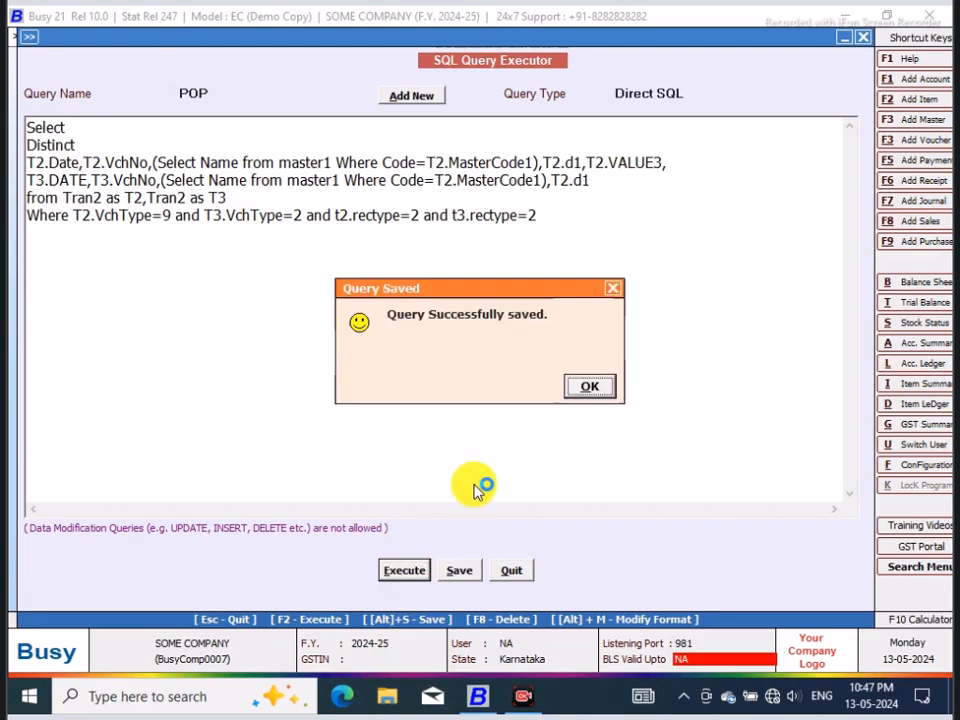
{"action": "left_click", "coordinate": [584, 390]}
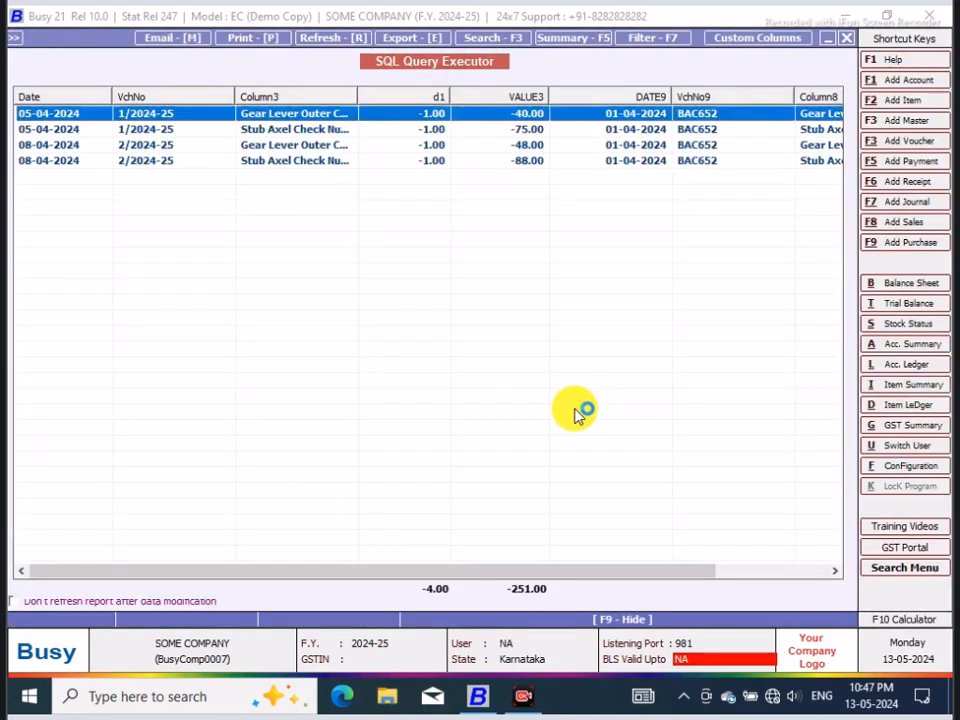
Step: Append .t3.value3 after T2.d1 at the end of the T3 column line and execute the query
{"action": "left_click_drag", "start_coordinate": [523, 573], "coordinate": [683, 567]}
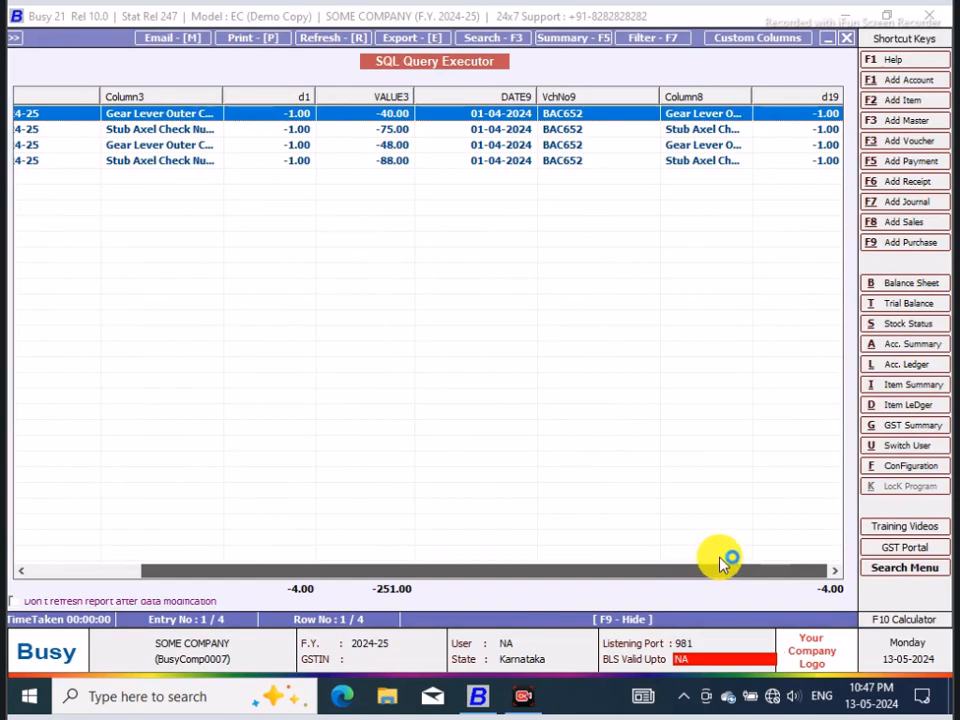
{"action": "left_click", "coordinate": [846, 40]}
{"action": "left_click", "coordinate": [605, 186]}
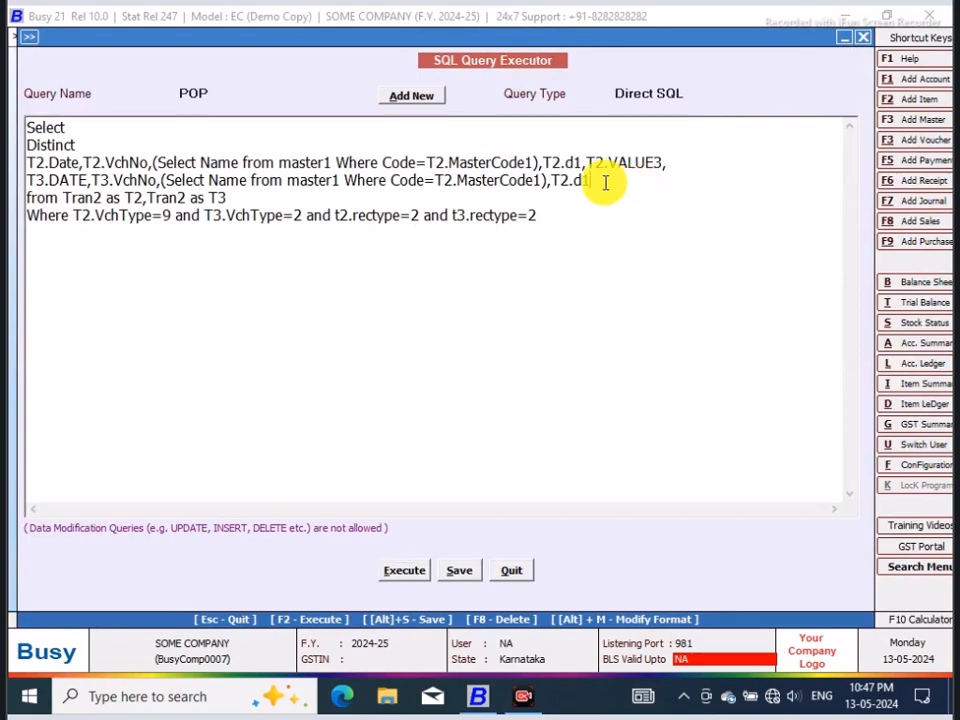
{"action": "type", "text": "."}
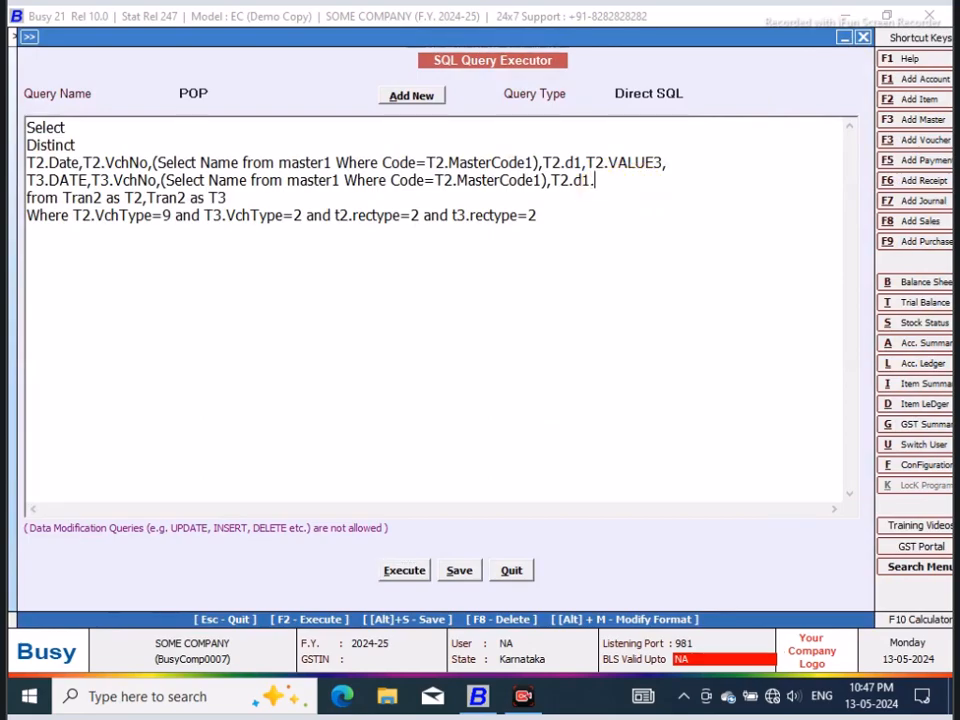
{"action": "type", "text": "t3.value3"}
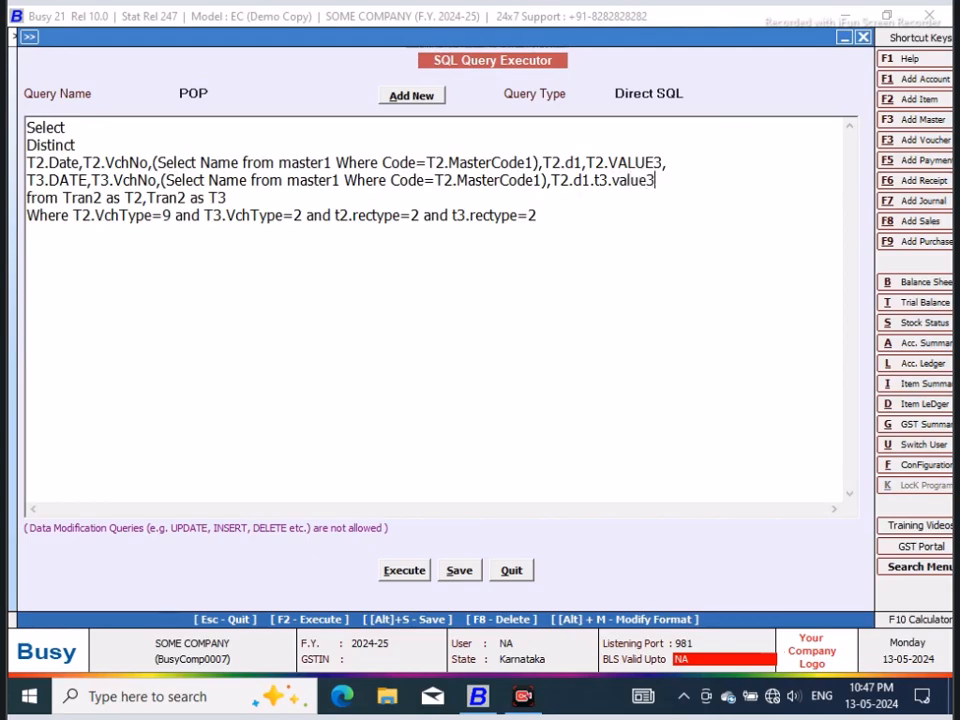
{"action": "left_click", "coordinate": [400, 568]}
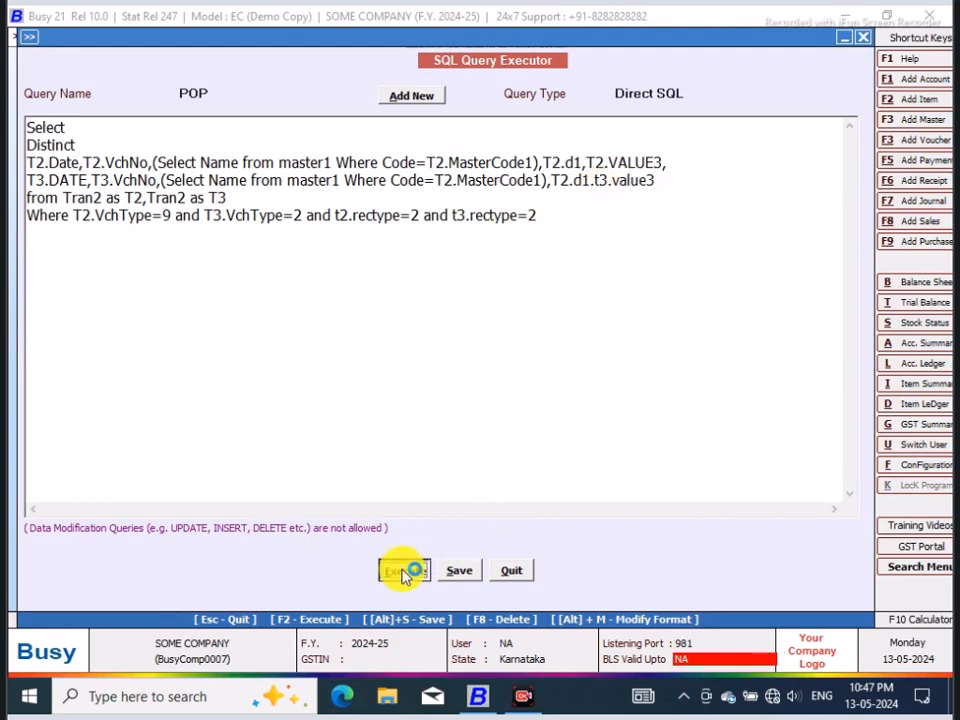
{"action": "left_click", "coordinate": [589, 387]}
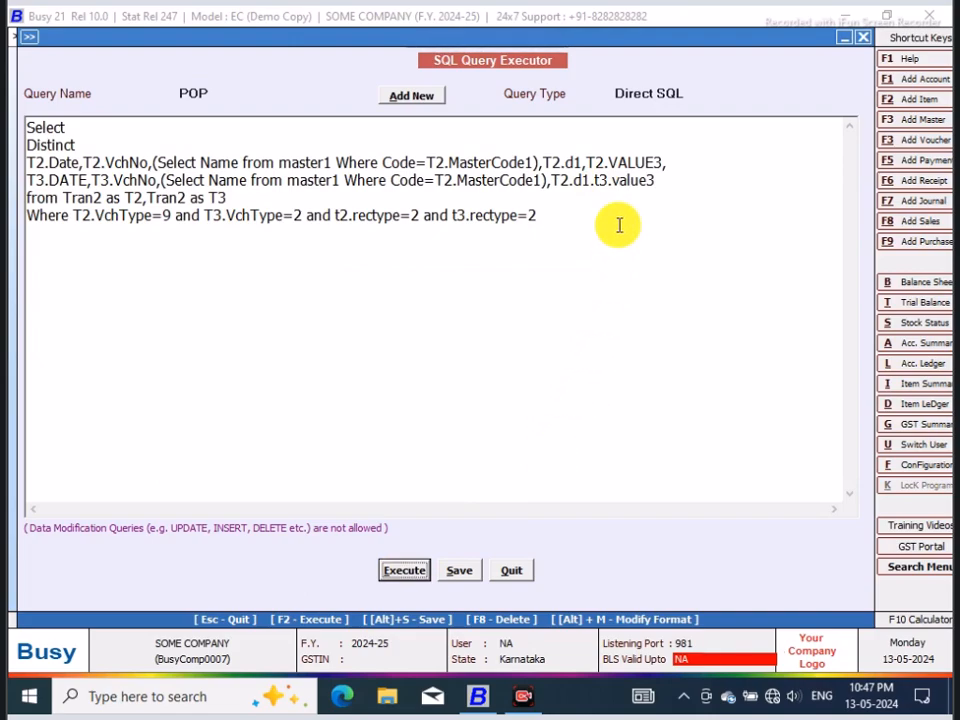
Step: Replace the period before t3.value3 with a comma and execute the query
{"action": "left_click", "coordinate": [596, 183]}
{"action": "key", "text": "BackSpace"}
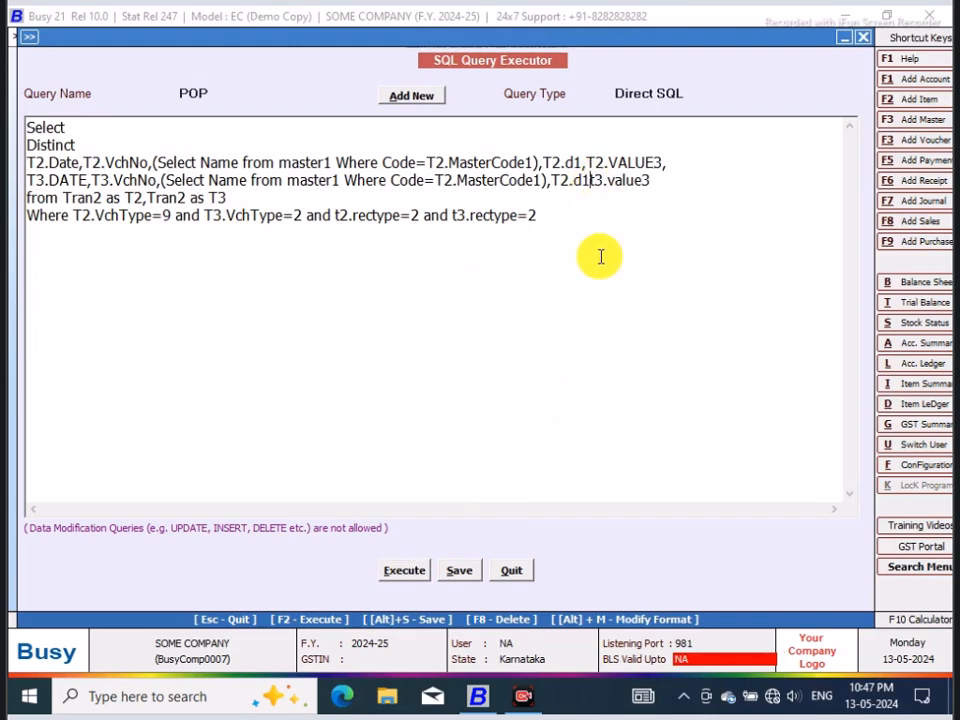
{"action": "type", "text": ","}
{"action": "left_click", "coordinate": [447, 563]}
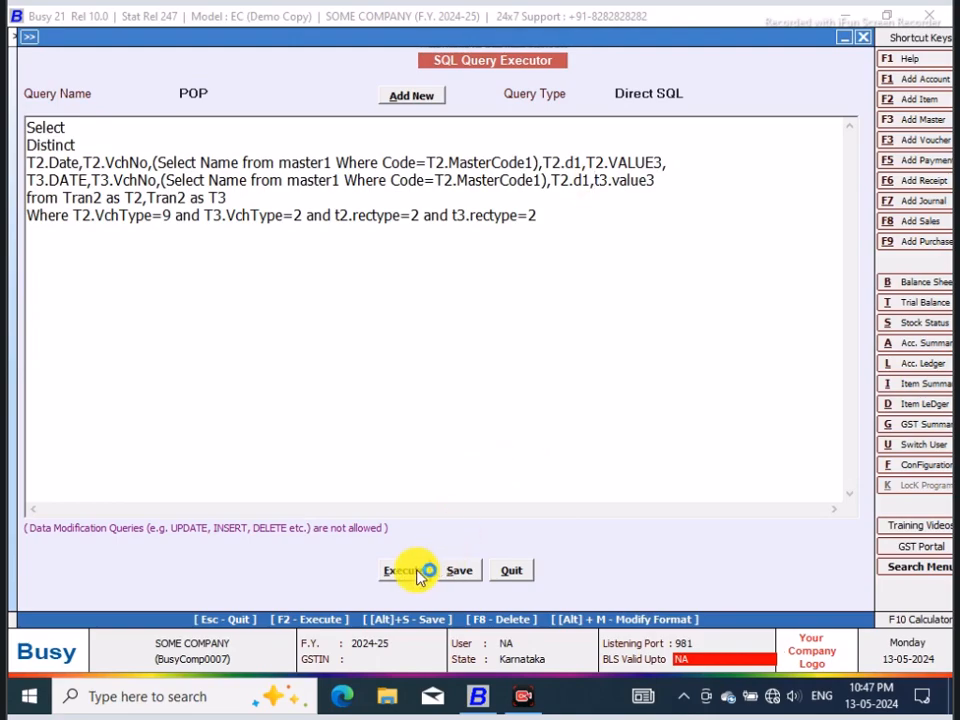
{"action": "left_click", "coordinate": [590, 387]}
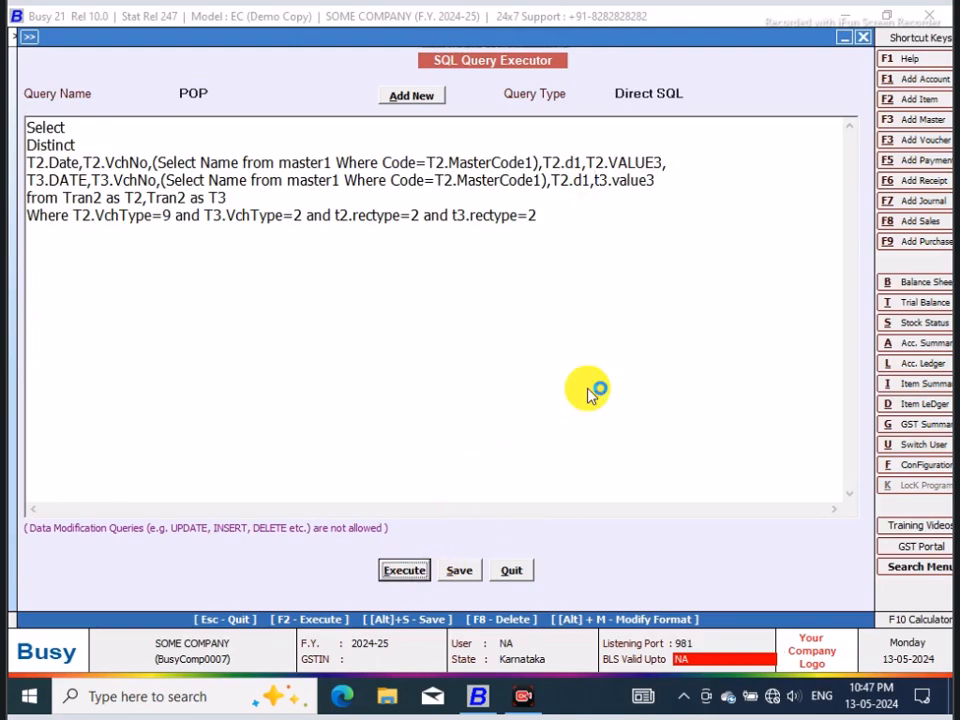
{"action": "key", "text": "F2"}
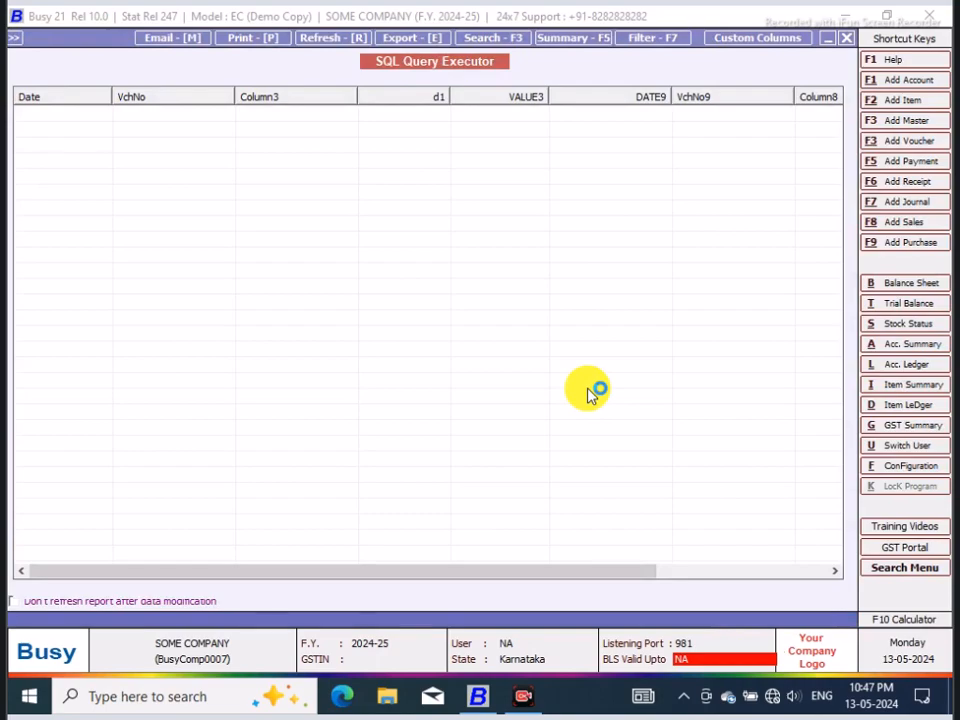
Step: Close the query result and wrap T2.d1 on the T2 column line as ABS(T2.d1)
{"action": "left_click_drag", "start_coordinate": [508, 576], "coordinate": [755, 557]}
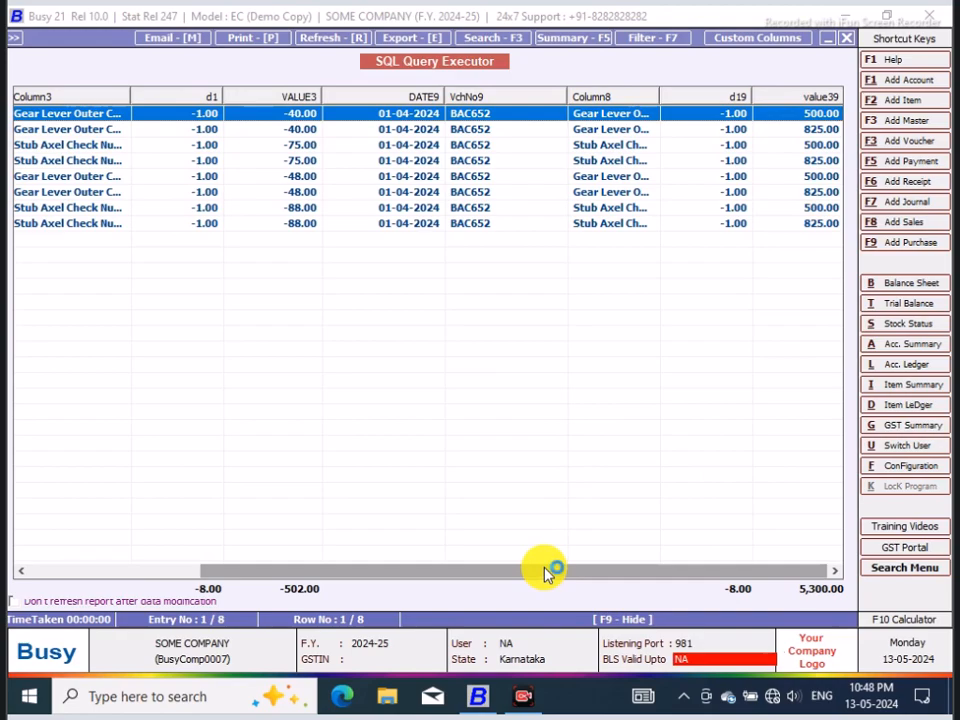
{"action": "left_click", "coordinate": [848, 44]}
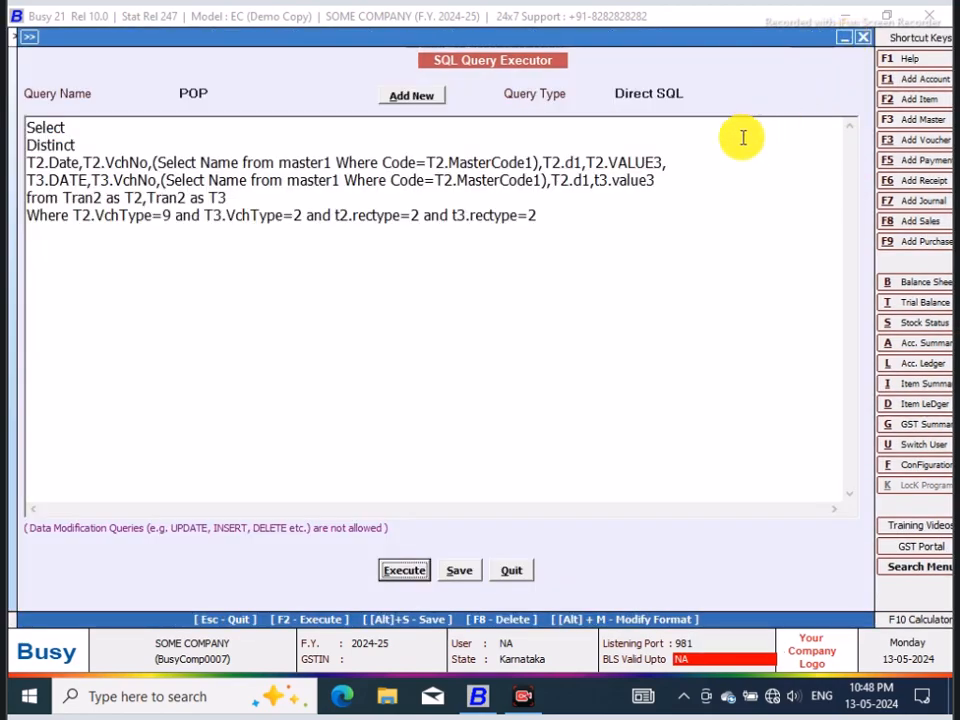
{"action": "left_click", "coordinate": [665, 161]}
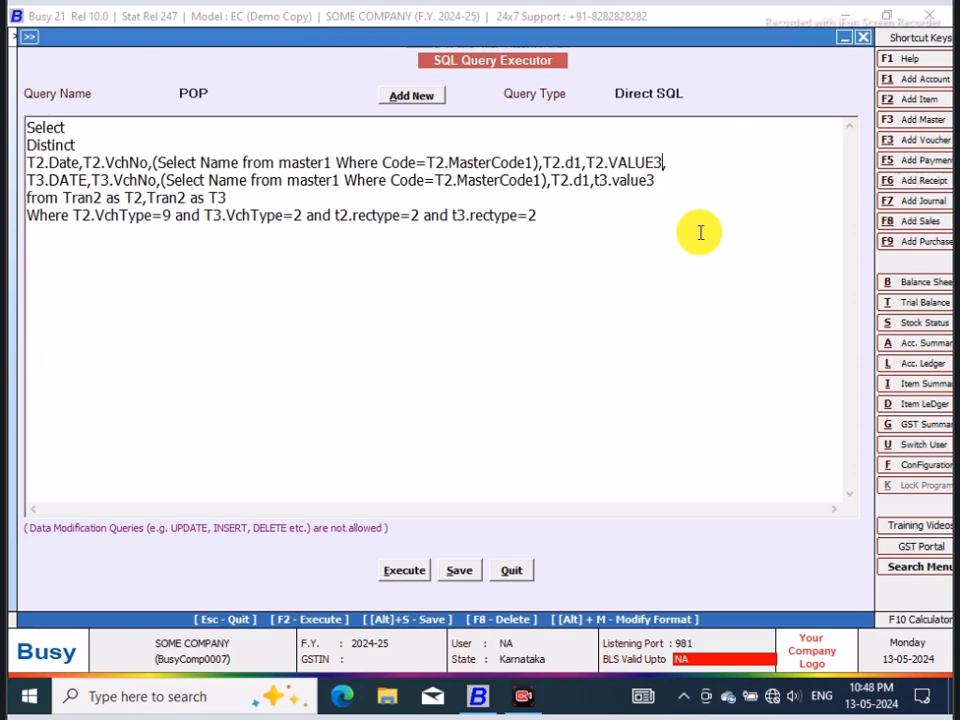
{"action": "left_click", "coordinate": [545, 160]}
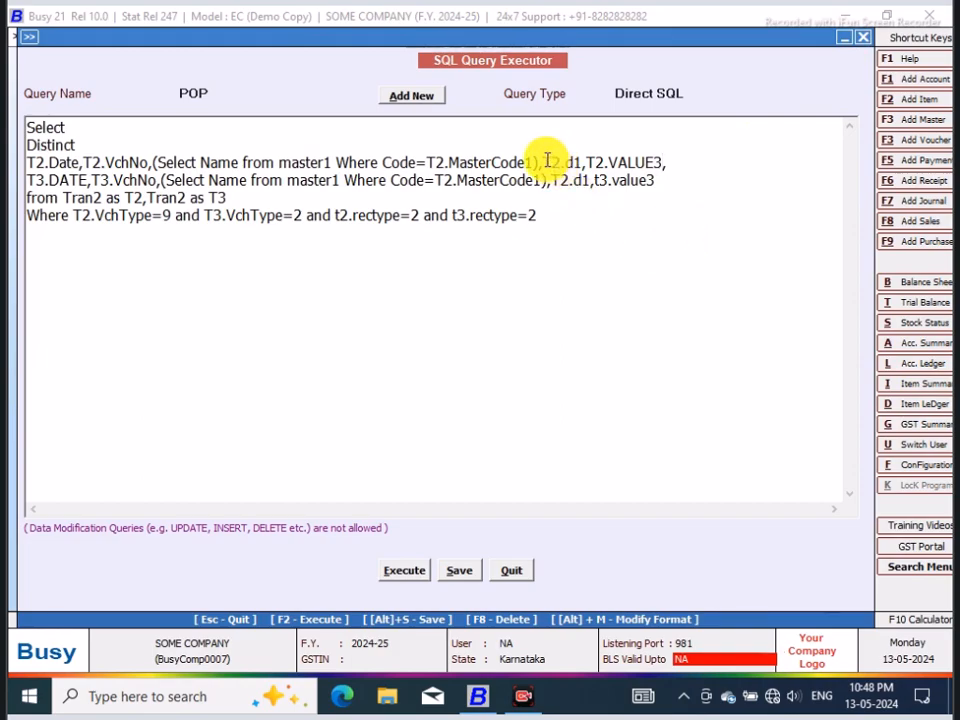
{"action": "type", "text": "ABS"}
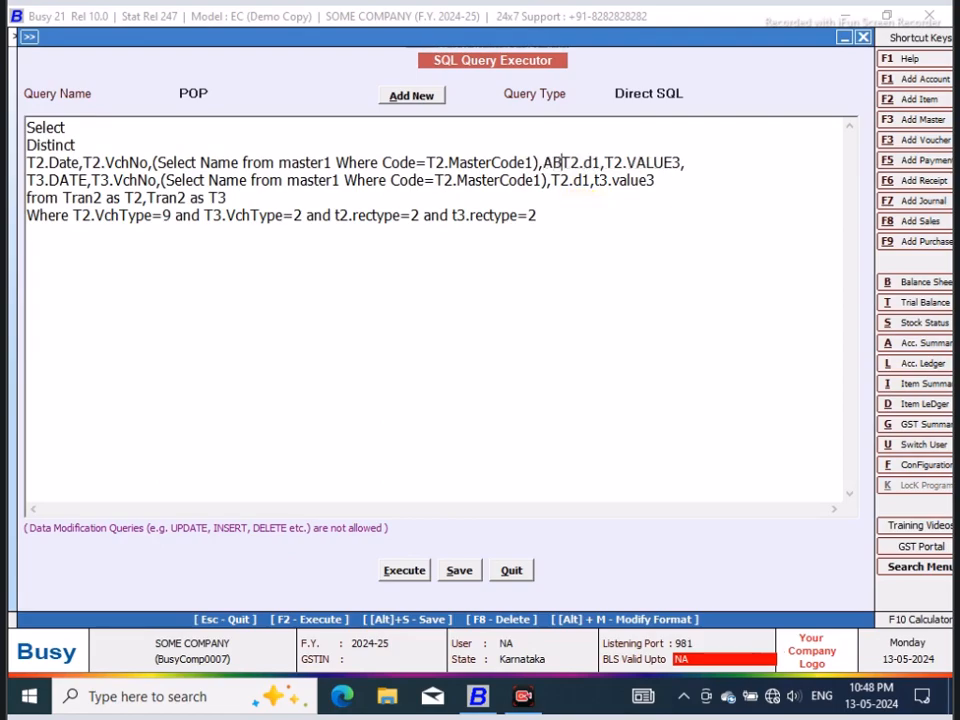
{"action": "type", "text": "("}
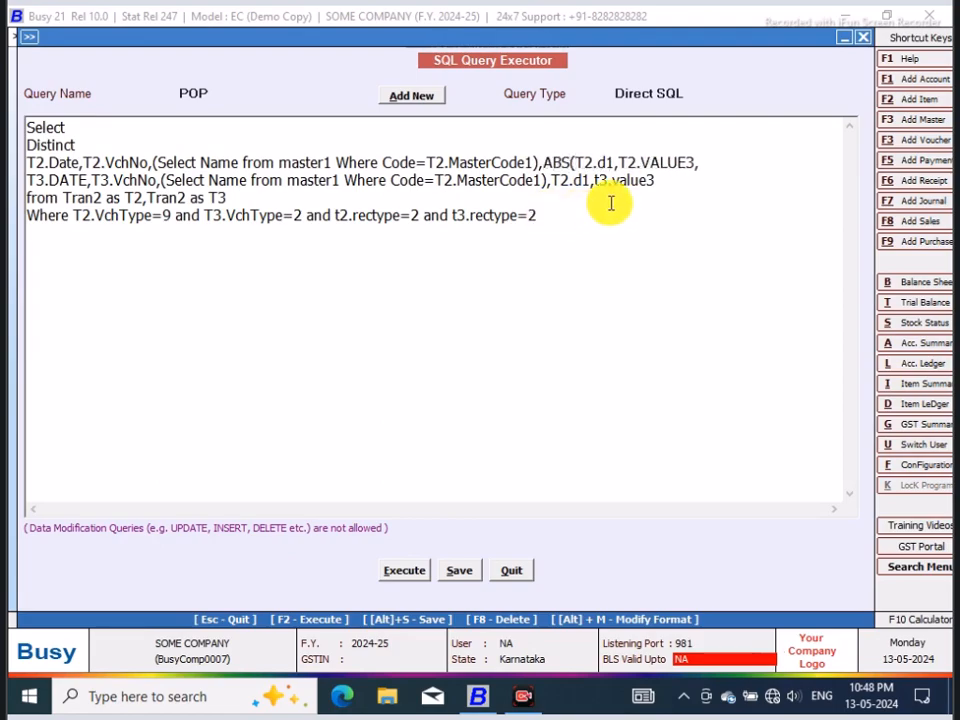
{"action": "left_click", "coordinate": [612, 162]}
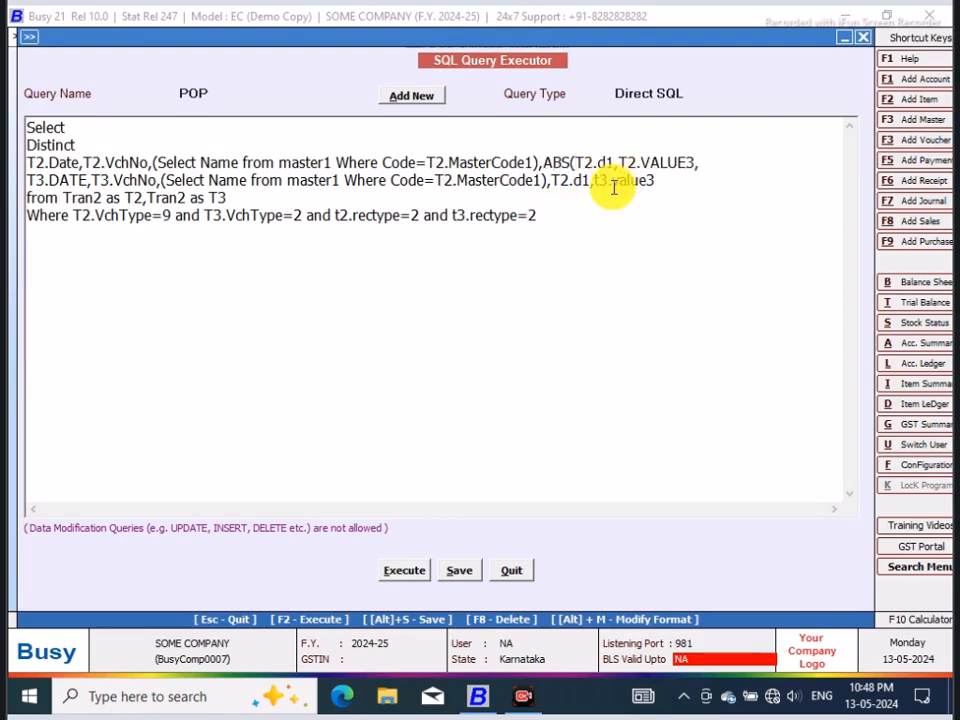
{"action": "type", "text": ")"}
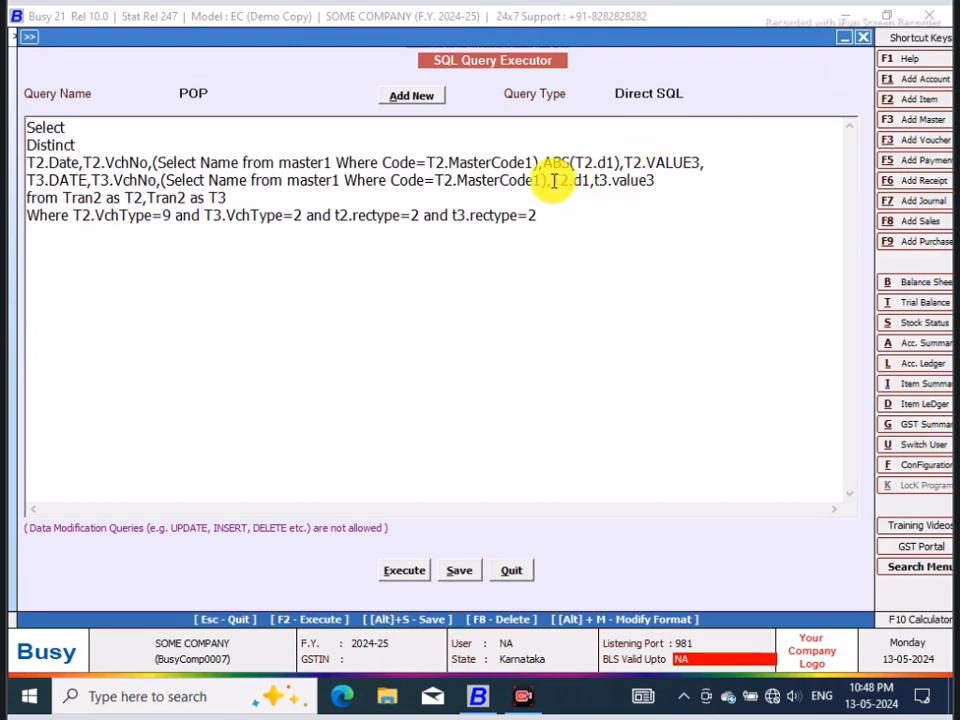
Step: Wrap T2.d1 on the T3 column line as aBS(T2.d1)
{"action": "left_click", "coordinate": [553, 181]}
{"action": "type", "text": "aBS("}
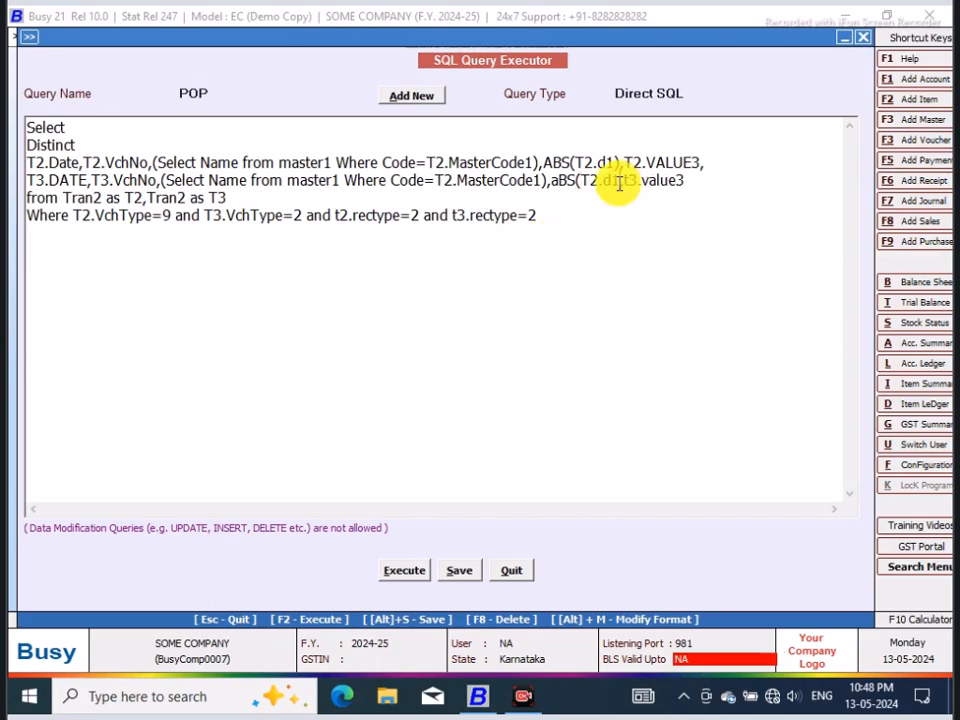
{"action": "left_click", "coordinate": [616, 182]}
{"action": "type", "text": ")"}
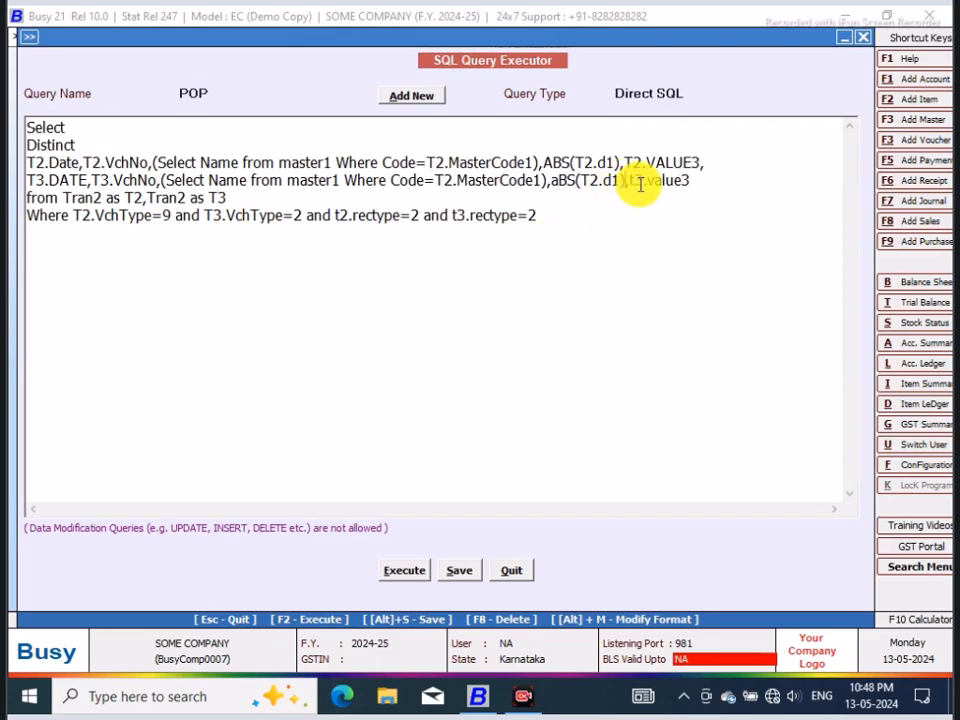
Step: Divide T2.VALUE3 by a copy of ABS(T2.d1), making the expression T2.VALUE3/ABS(T2.d1) before the trailing comma
{"action": "left_click", "coordinate": [706, 161]}
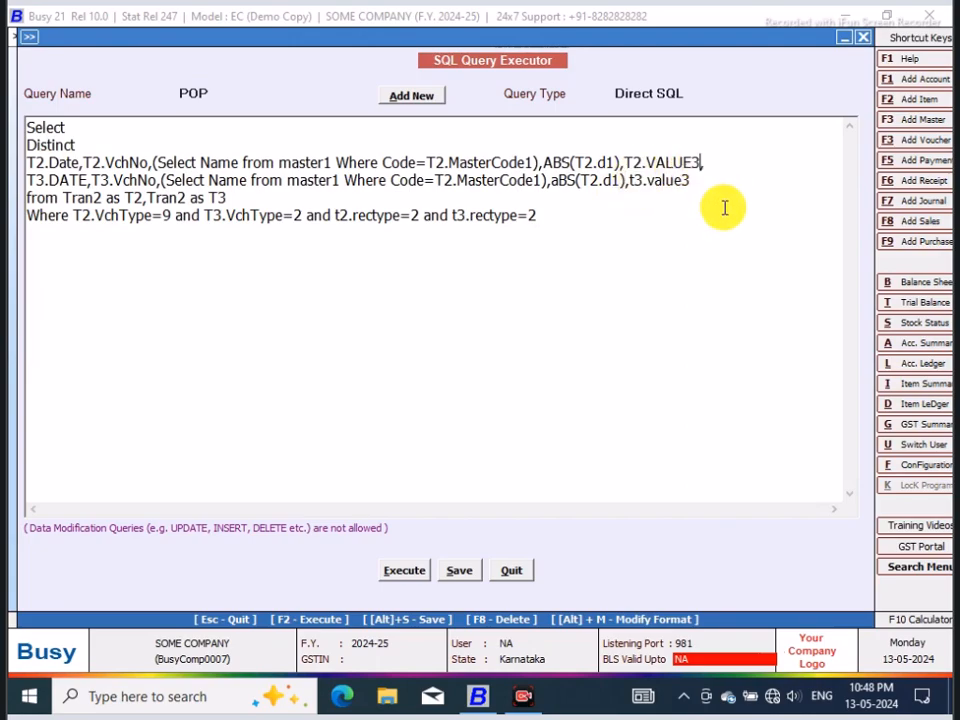
{"action": "type", "text": "/"}
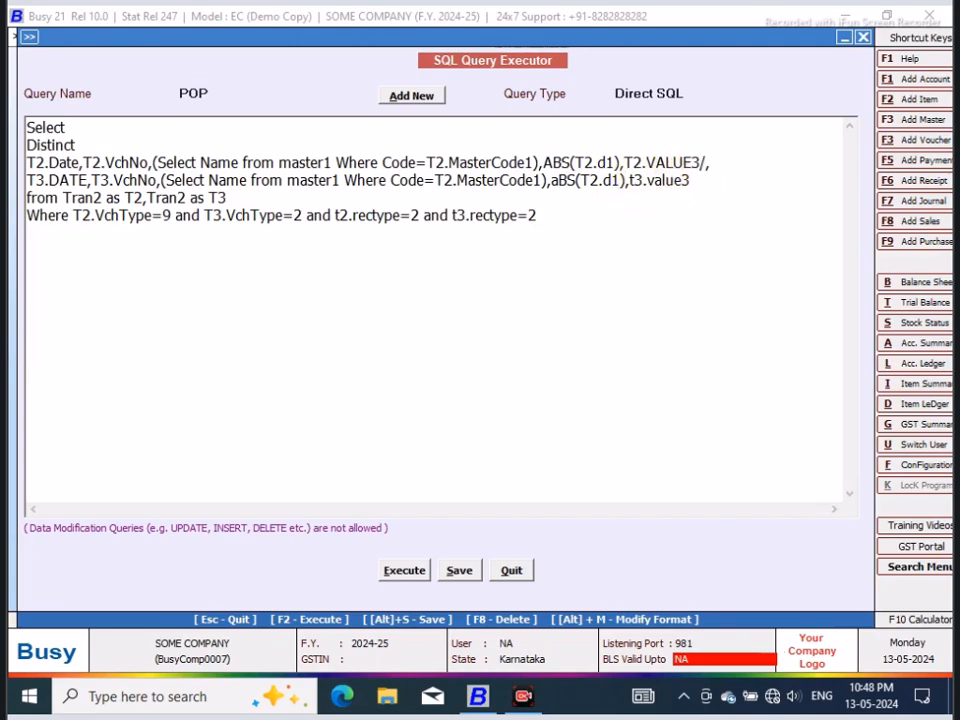
{"action": "left_click_drag", "start_coordinate": [620, 162], "coordinate": [553, 166]}
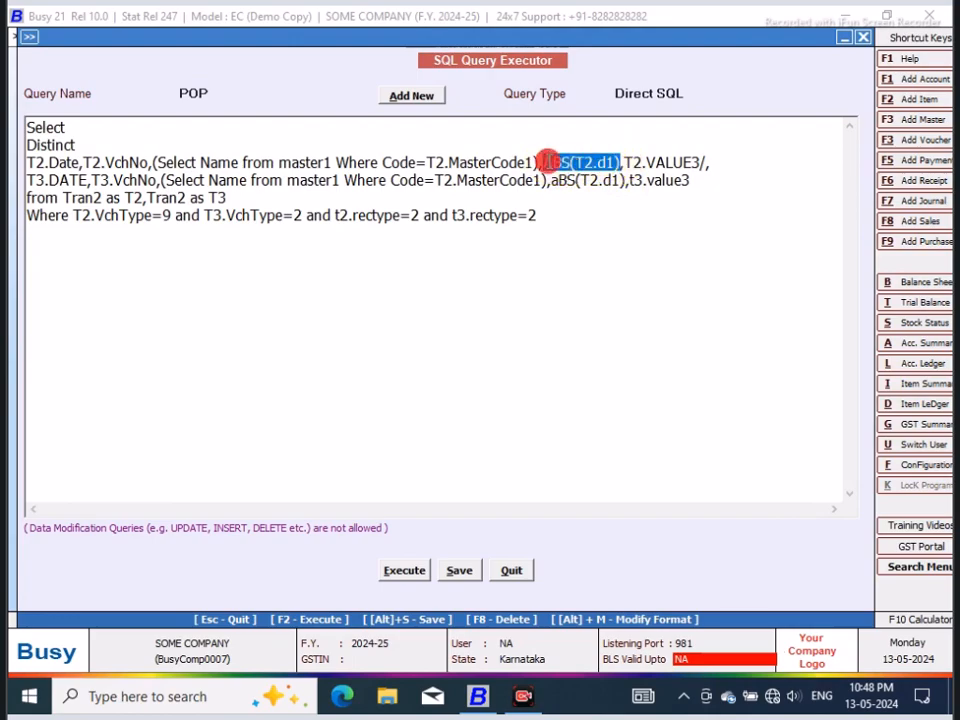
{"action": "right_click", "coordinate": [551, 163]}
{"action": "left_click", "coordinate": [603, 229]}
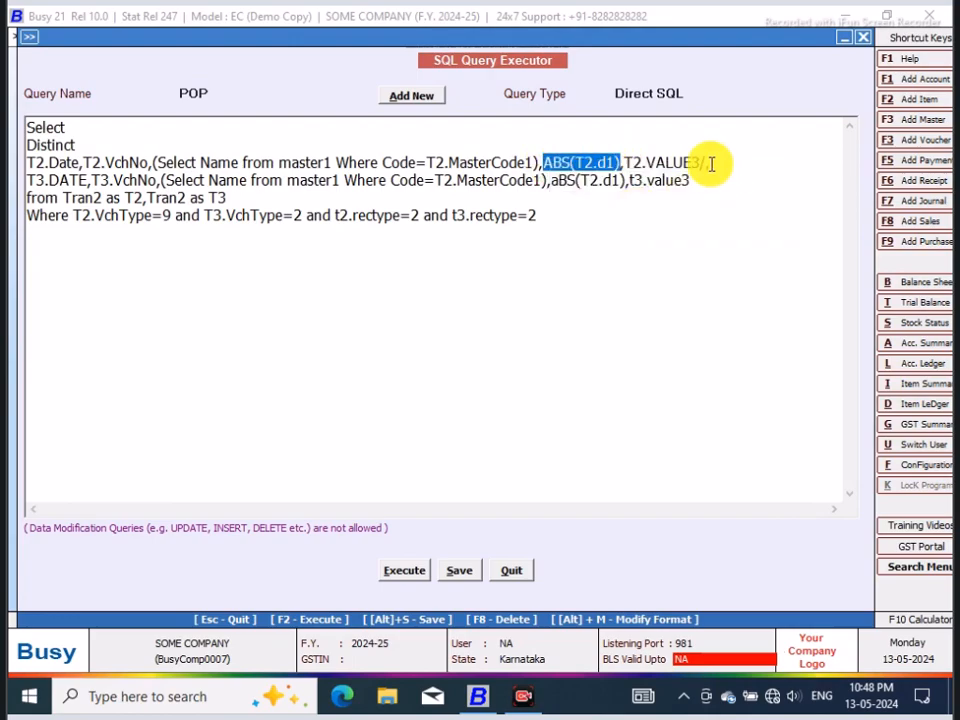
{"action": "left_click", "coordinate": [707, 162]}
{"action": "right_click", "coordinate": [705, 166]}
{"action": "left_click", "coordinate": [740, 242]}
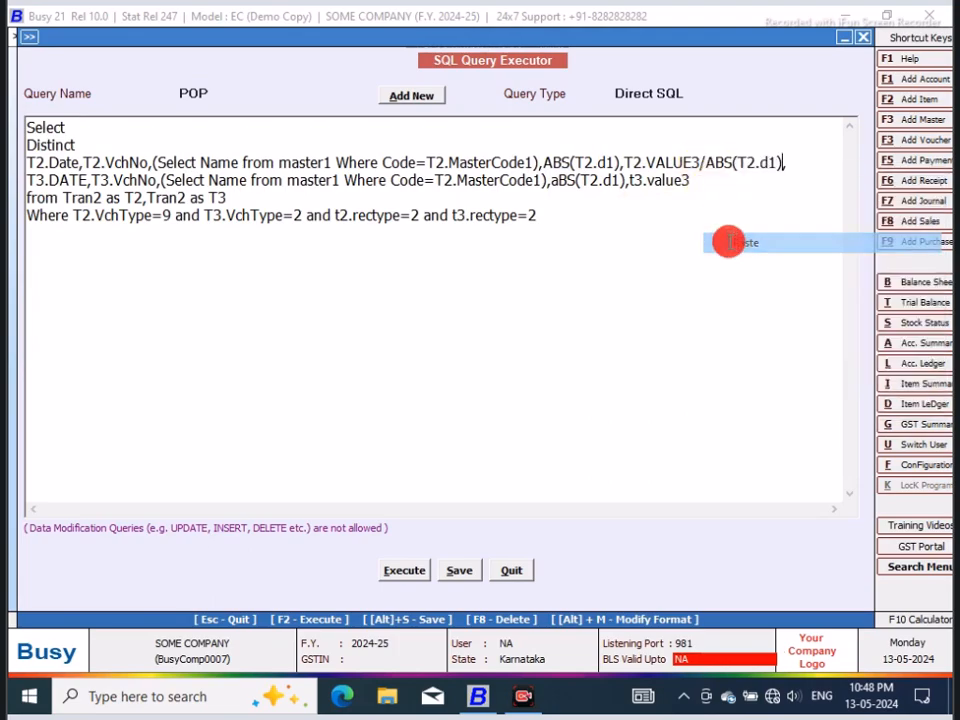
Step: Divide t3.value3 by ABS(T2.d1) on the T3 column line and save the query
{"action": "left_click", "coordinate": [693, 180]}
{"action": "type", "text": "/"}
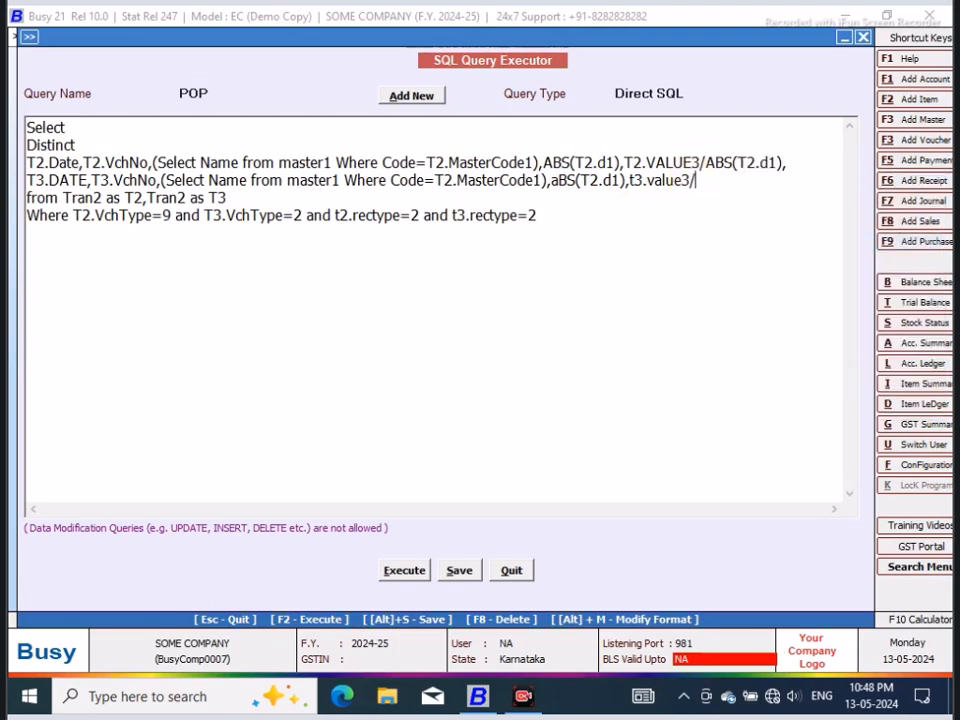
{"action": "key", "text": "ctrl+v"}
{"action": "left_click", "coordinate": [452, 572]}
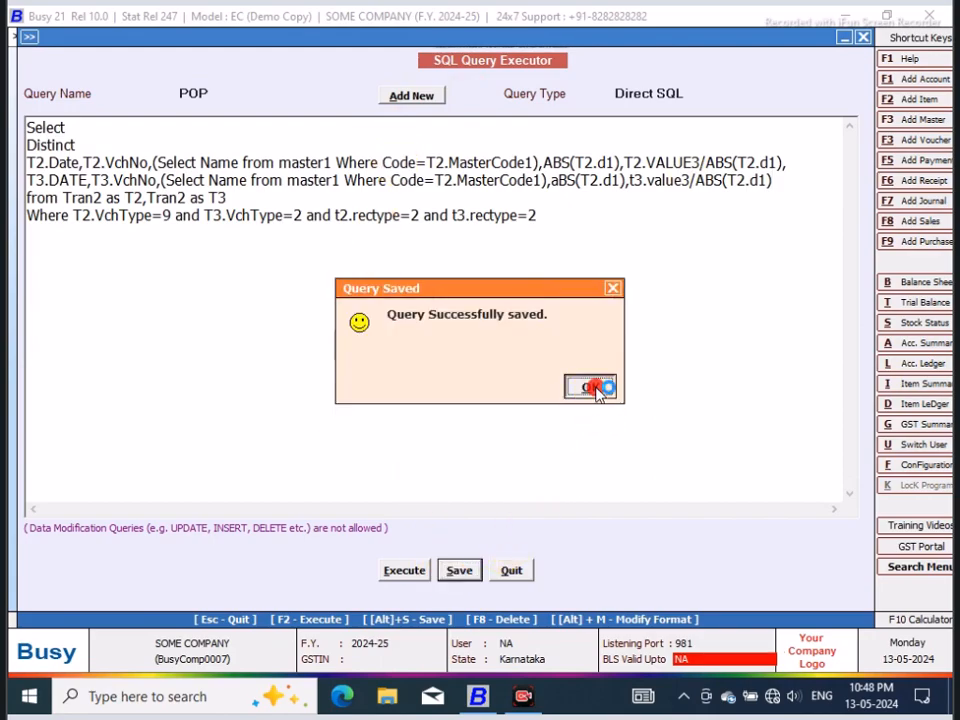
{"action": "left_click", "coordinate": [598, 388]}
Step: Execute the query, examine the sales and purchase per-unit value columns, and close the result
{"action": "left_click", "coordinate": [407, 571]}
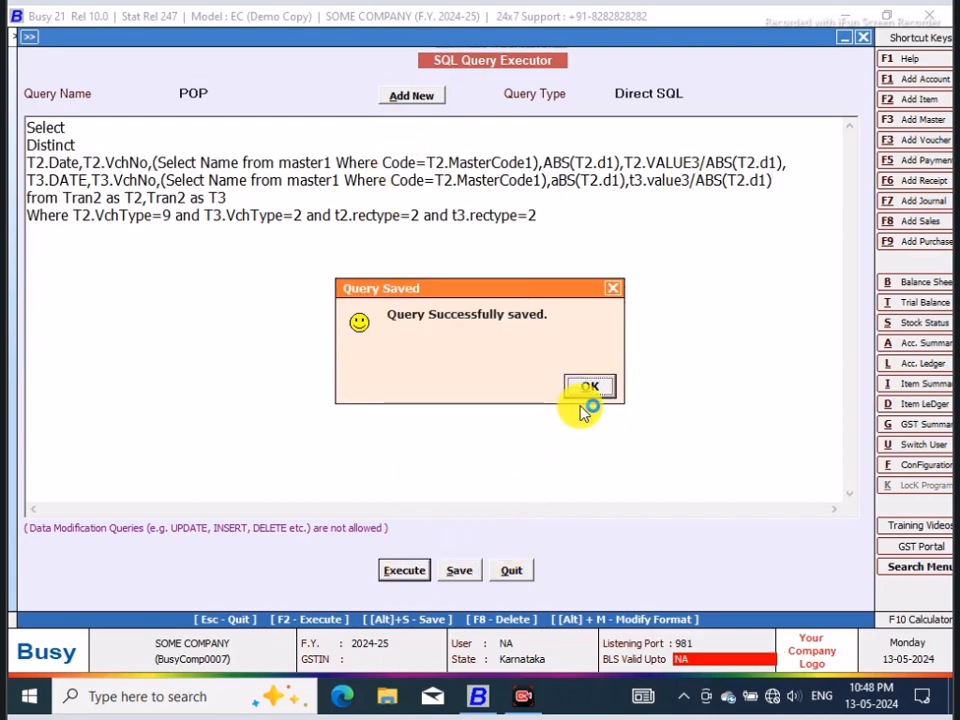
{"action": "left_click", "coordinate": [587, 388]}
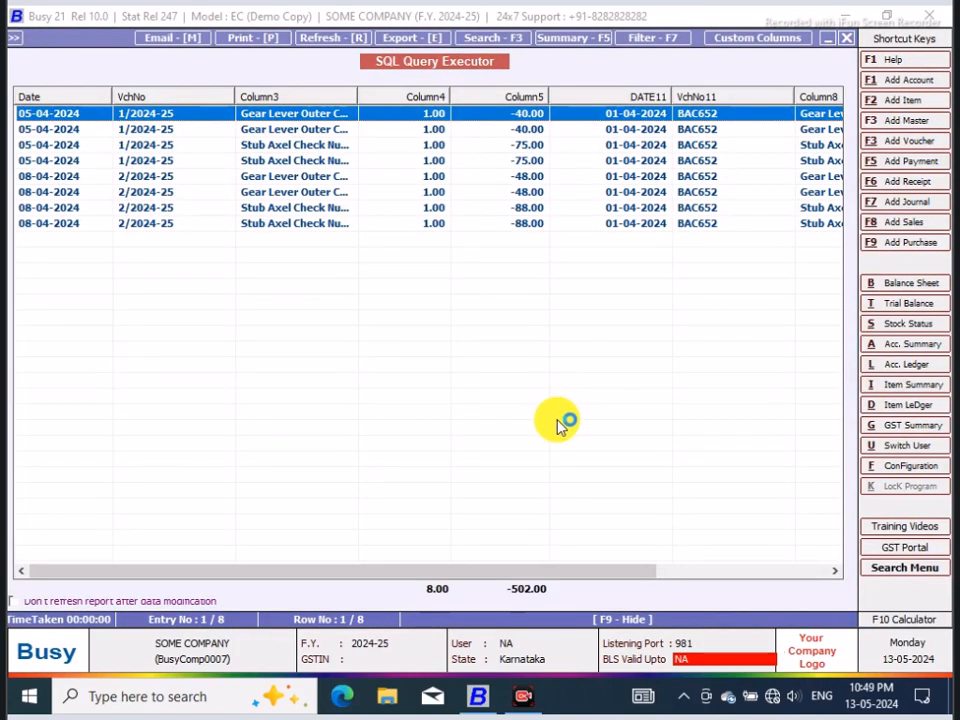
{"action": "left_click_drag", "start_coordinate": [527, 574], "coordinate": [745, 569]}
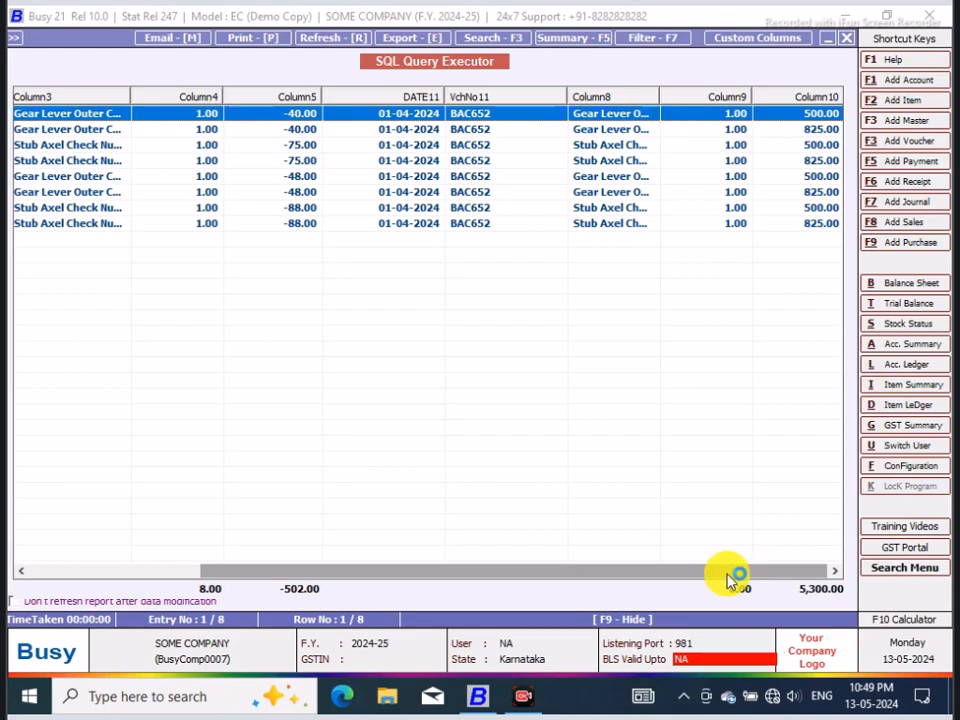
{"action": "left_click", "coordinate": [855, 38]}
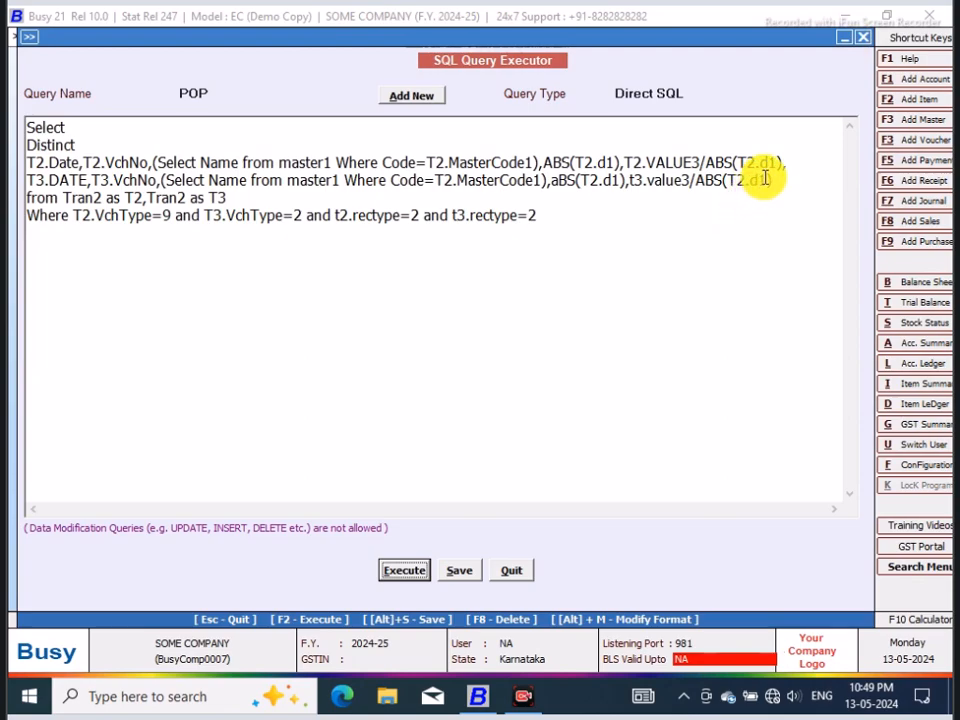
Step: Remove the /ABS(T2.d1) divisors after t3.value3 and T2.VALUE3, along with the comma ending the T2 column line
{"action": "left_click_drag", "start_coordinate": [765, 179], "coordinate": [695, 180]}
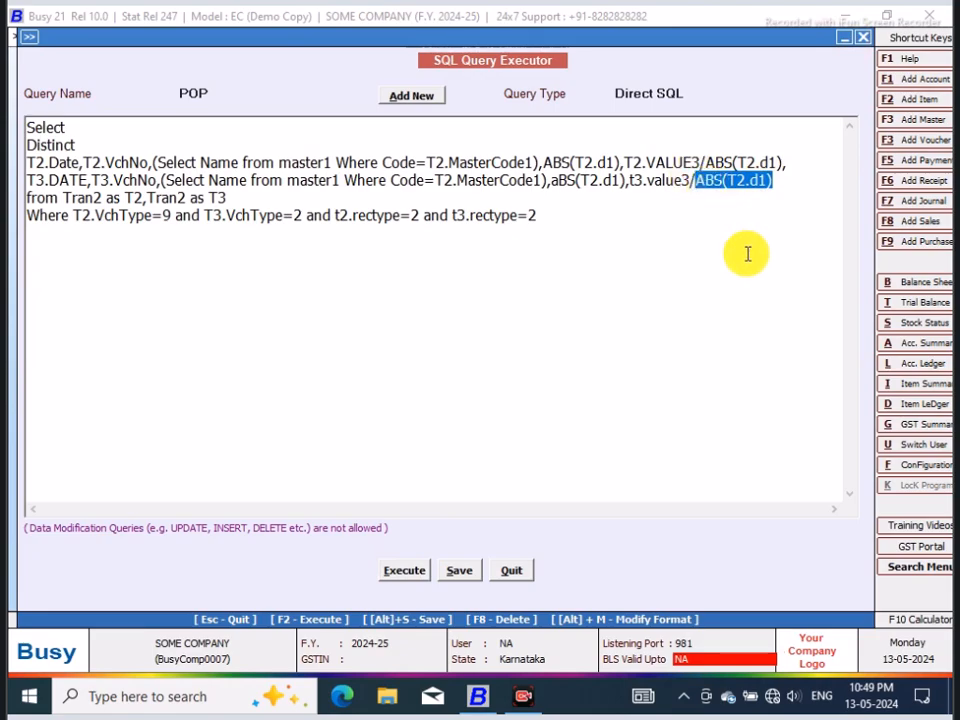
{"action": "key", "text": "Delete"}
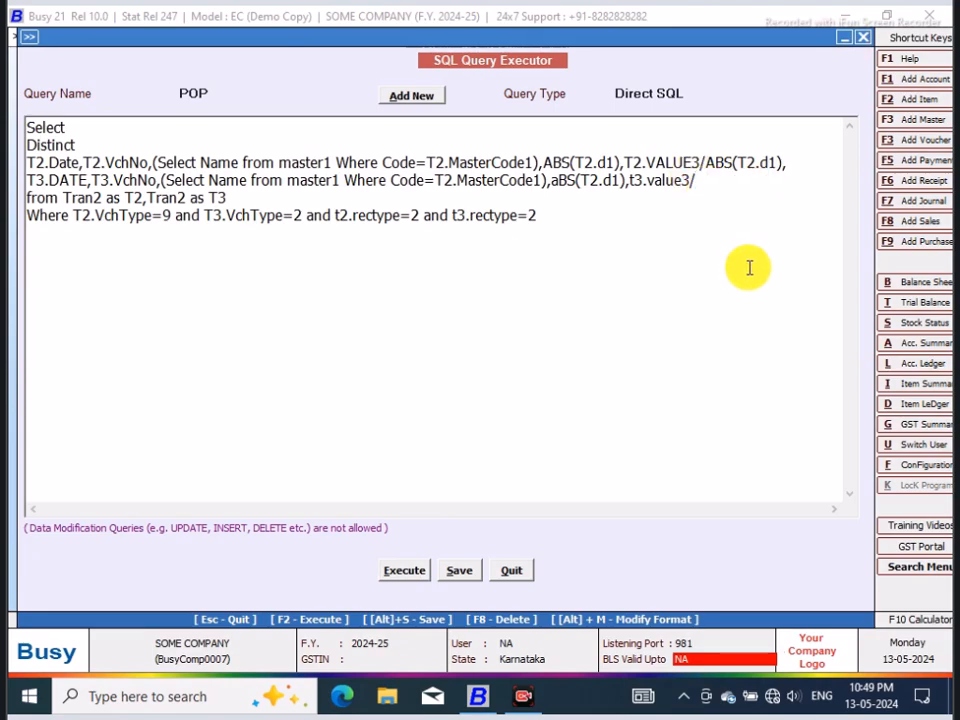
{"action": "left_click_drag", "start_coordinate": [787, 162], "coordinate": [715, 162]}
{"action": "key", "text": "Delete"}
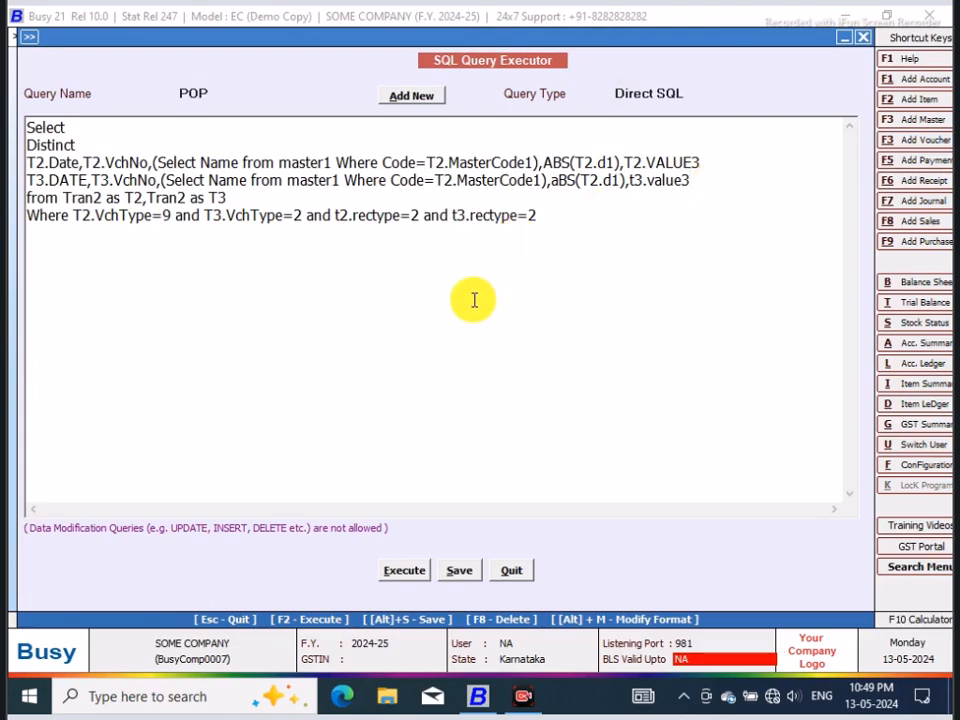
Step: Change t3.value3 to t3.value1 on the T3 column line and try to execute the query
{"action": "left_click", "coordinate": [697, 180]}
{"action": "key", "text": "BackSpace"}
{"action": "type", "text": "1"}
{"action": "left_click", "coordinate": [414, 571]}
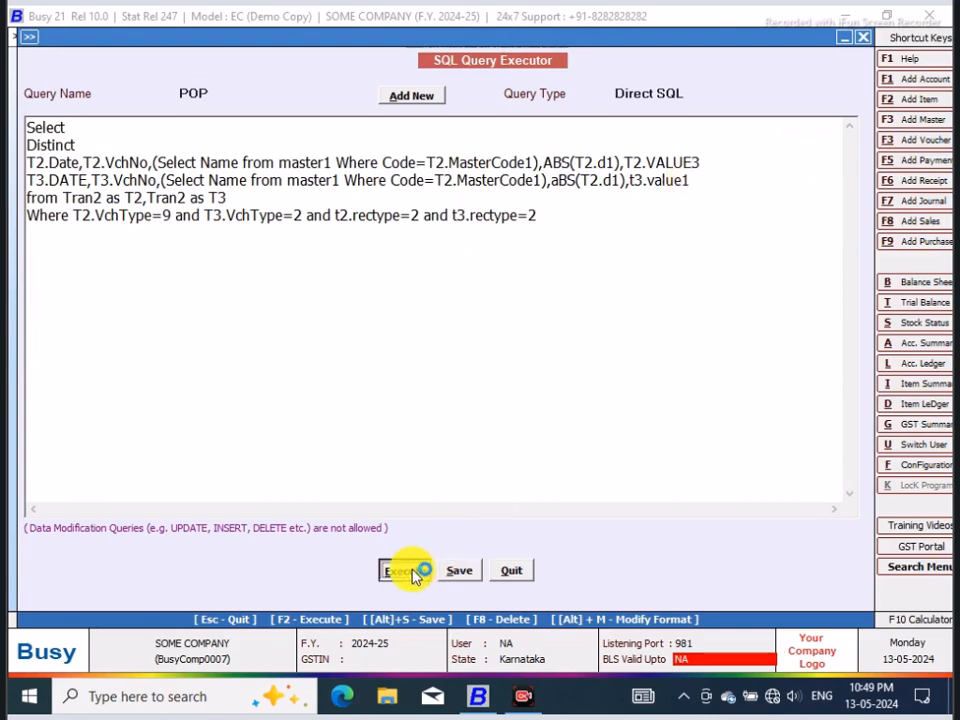
{"action": "left_click", "coordinate": [596, 389]}
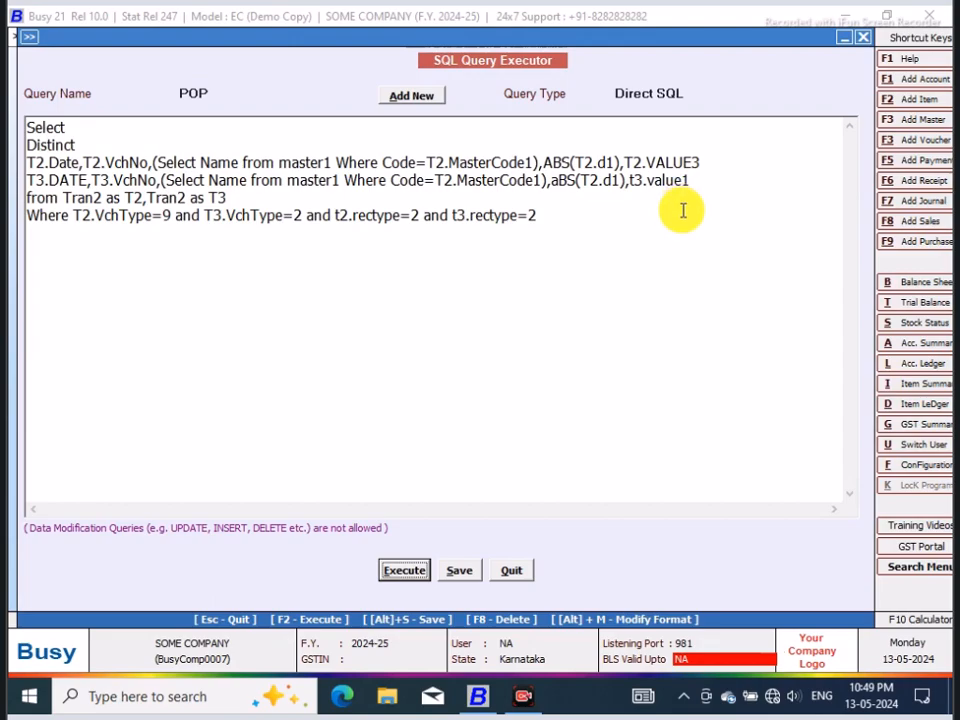
{"action": "left_click", "coordinate": [422, 572]}
{"action": "left_click", "coordinate": [600, 392]}
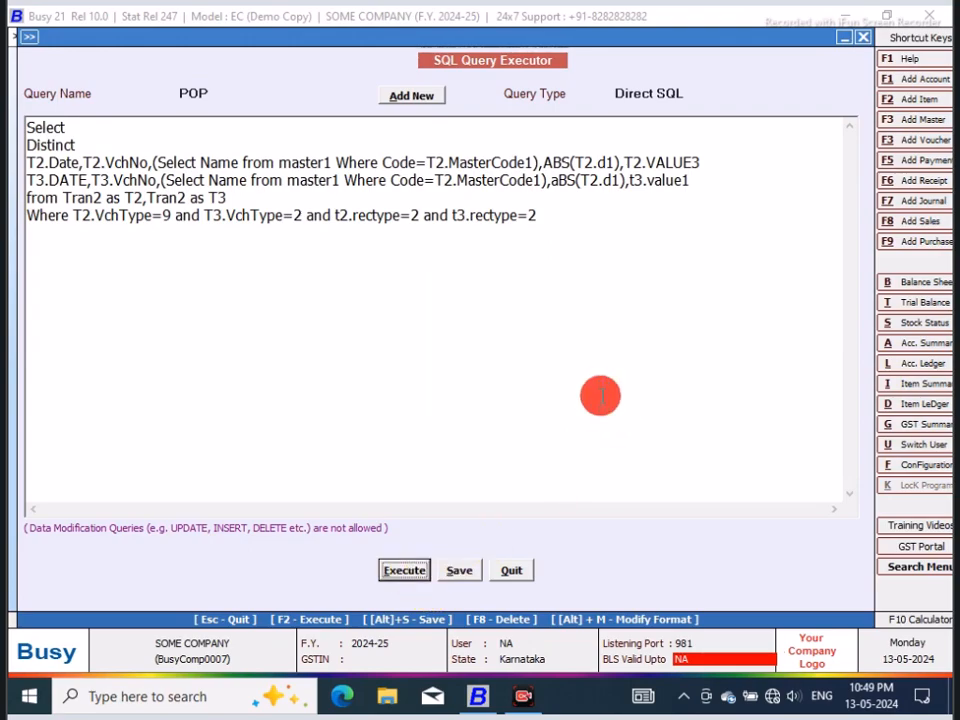
Step: Add a comma after T2.VALUE3, execute the query and check the value1 column before closing the result
{"action": "left_click", "coordinate": [703, 163]}
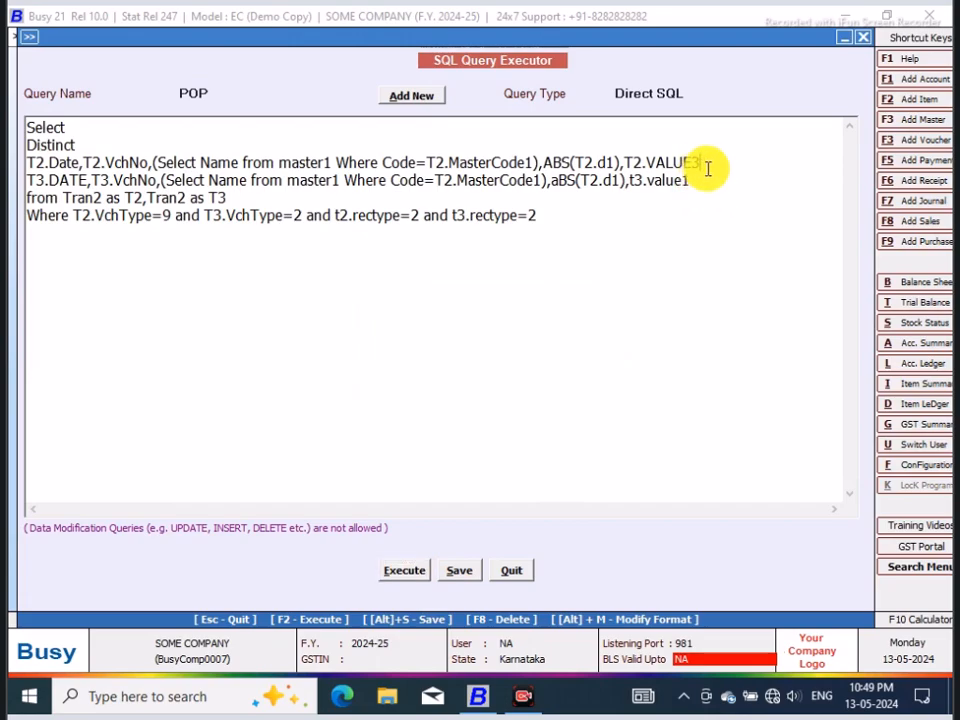
{"action": "type", "text": ","}
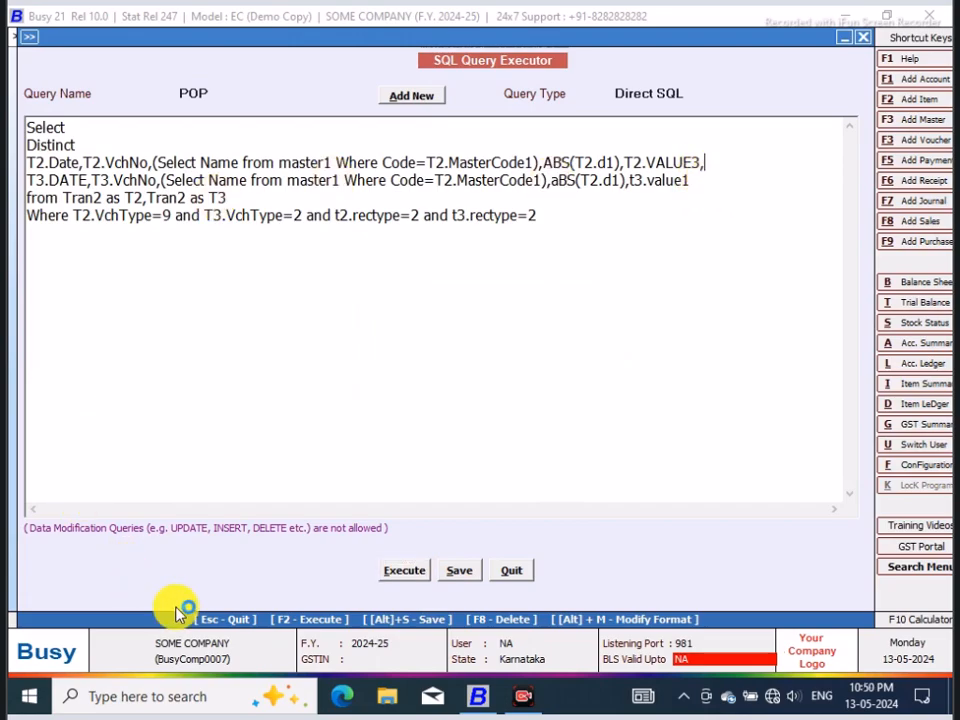
{"action": "left_click", "coordinate": [420, 571]}
{"action": "left_click", "coordinate": [590, 389]}
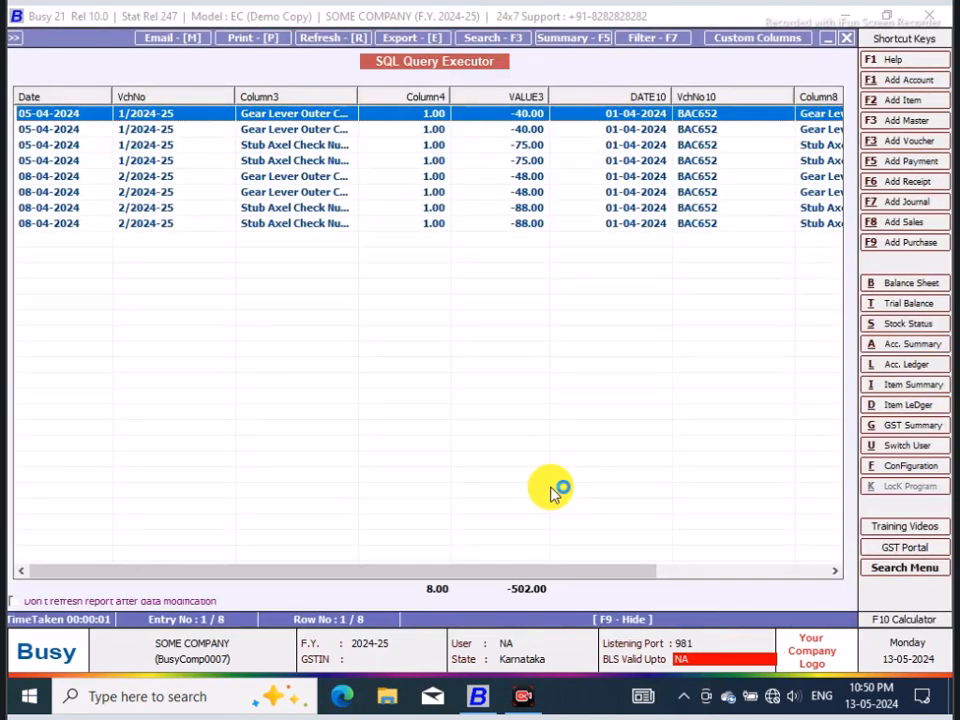
{"action": "left_click_drag", "start_coordinate": [528, 578], "coordinate": [728, 553]}
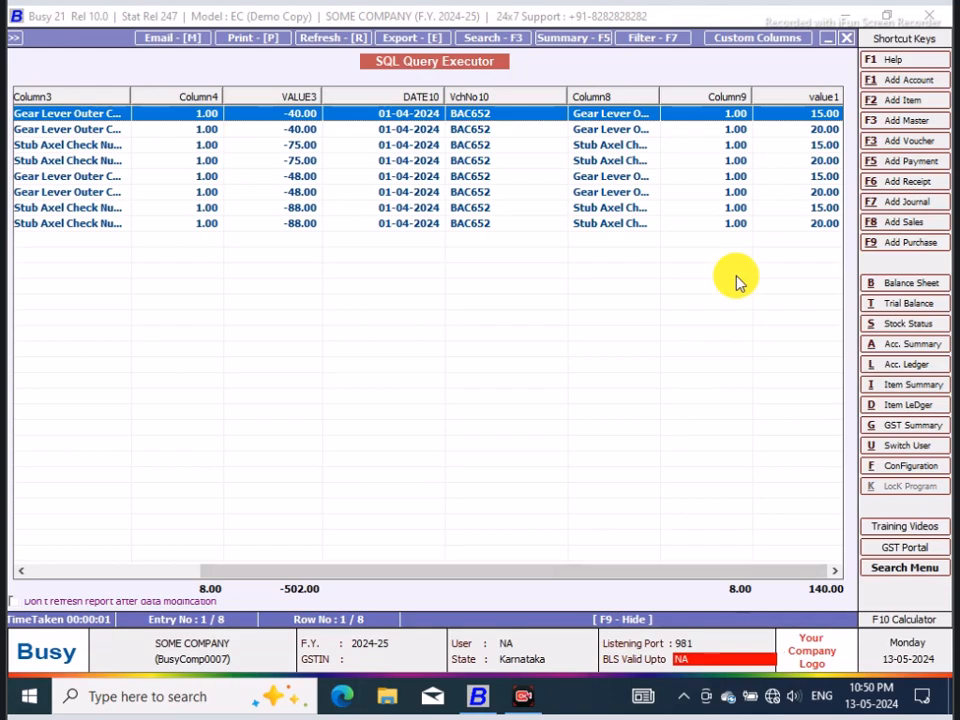
{"action": "left_click", "coordinate": [850, 38]}
Step: Replace t3.value1 with t3.d5, execute the query and check the d5 column before closing the result
{"action": "left_click", "coordinate": [703, 184]}
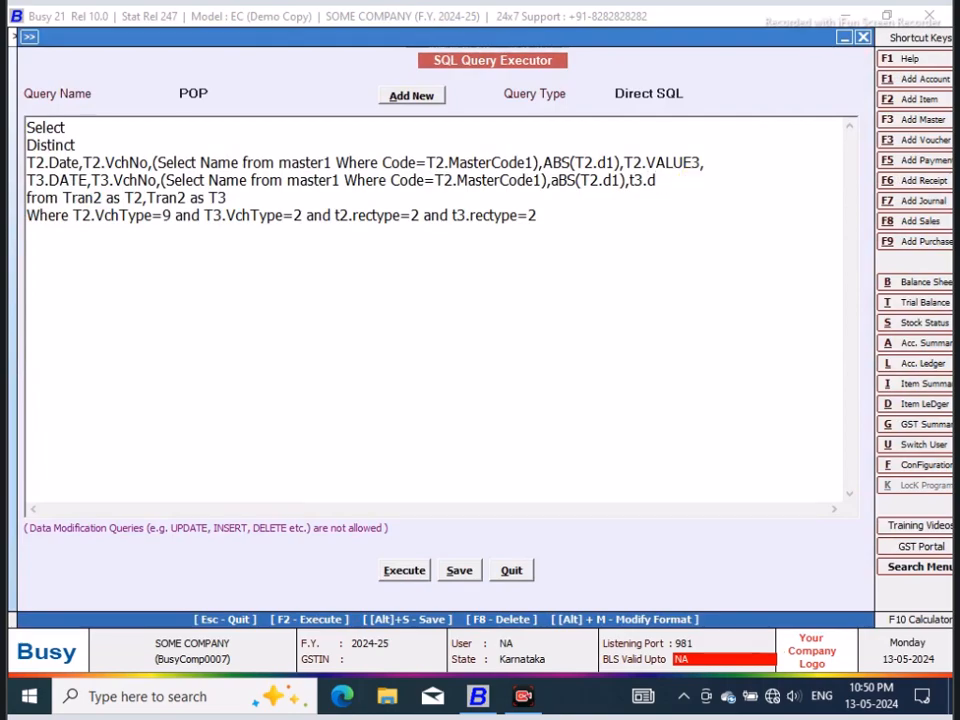
{"action": "left_click", "coordinate": [399, 573]}
{"action": "left_click", "coordinate": [588, 386]}
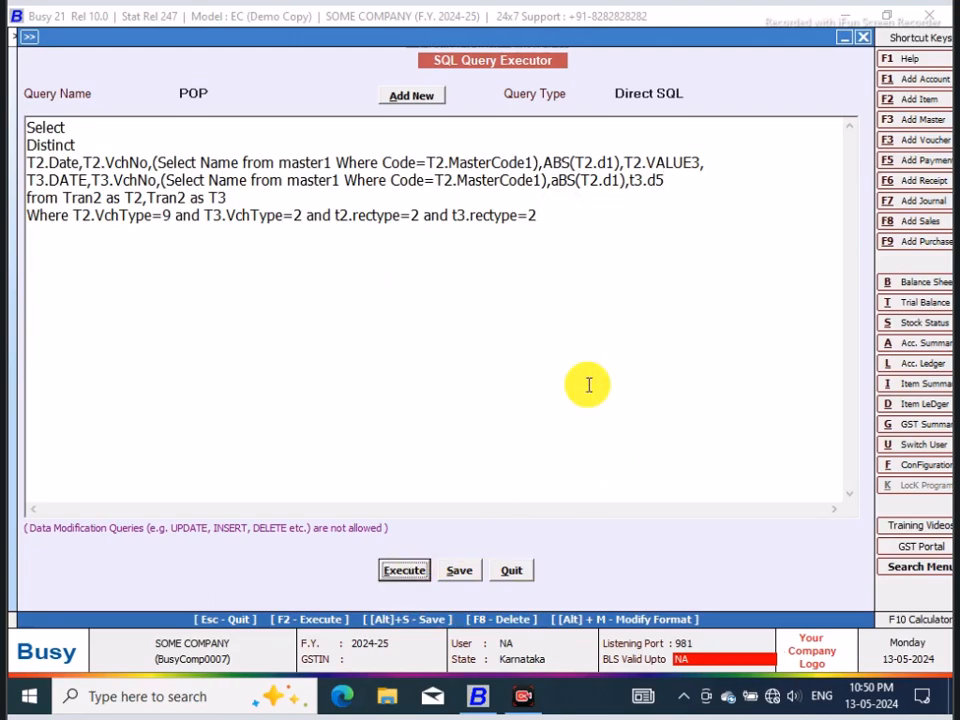
{"action": "left_click_drag", "start_coordinate": [617, 573], "coordinate": [800, 549]}
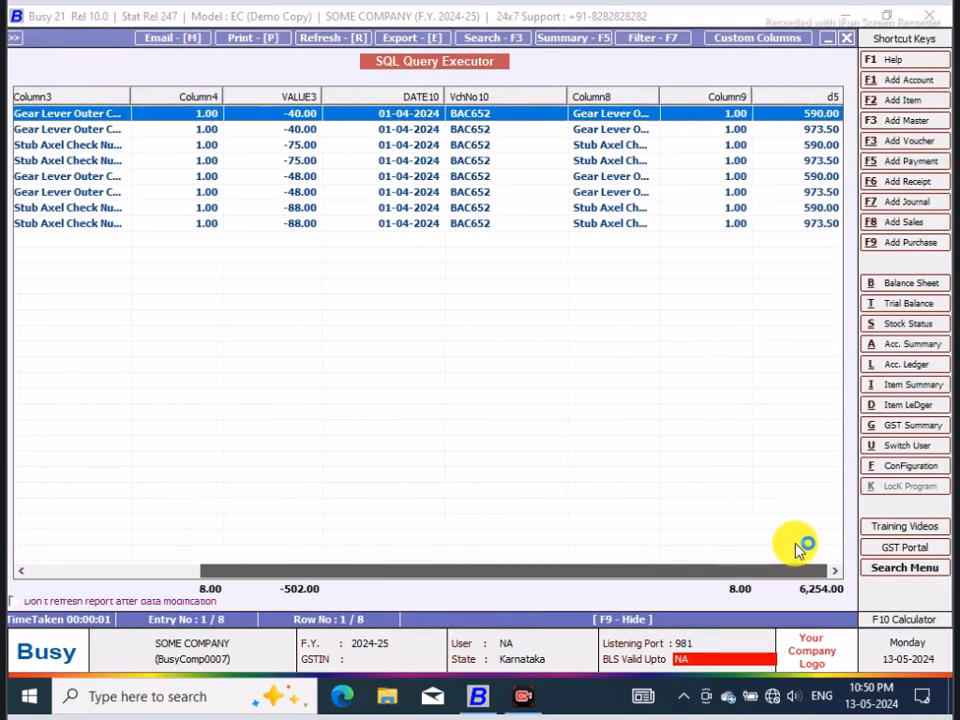
{"action": "left_click", "coordinate": [846, 37]}
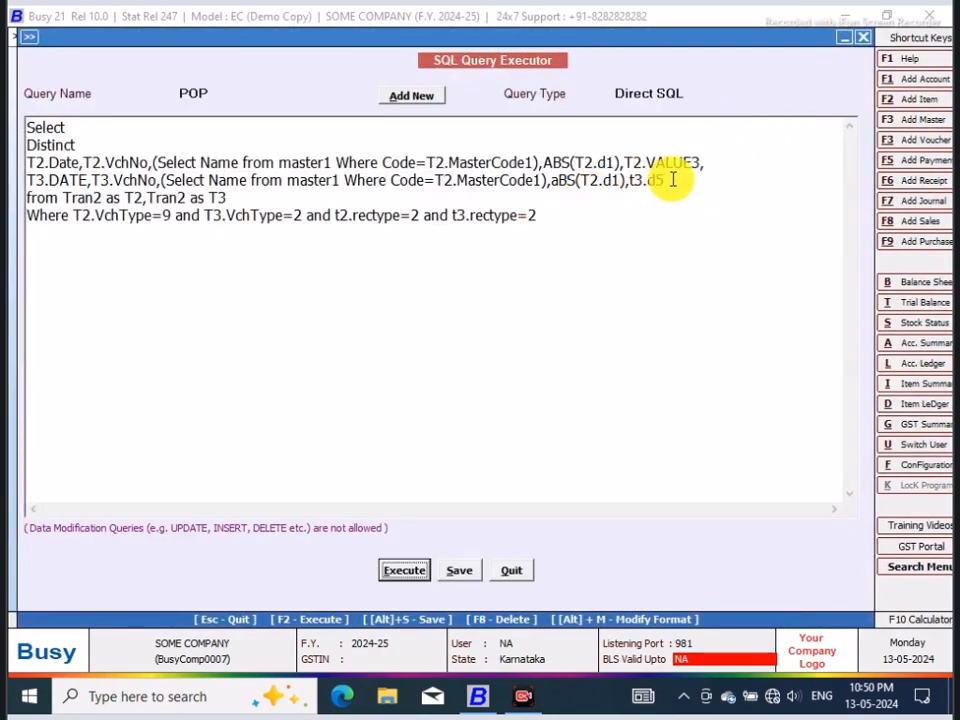
Step: Change t3.d5 to t3.d4, execute the query and check the d4 column before closing the result
{"action": "left_click", "coordinate": [673, 180]}
{"action": "key", "text": "BackSpace"}
{"action": "type", "text": "4"}
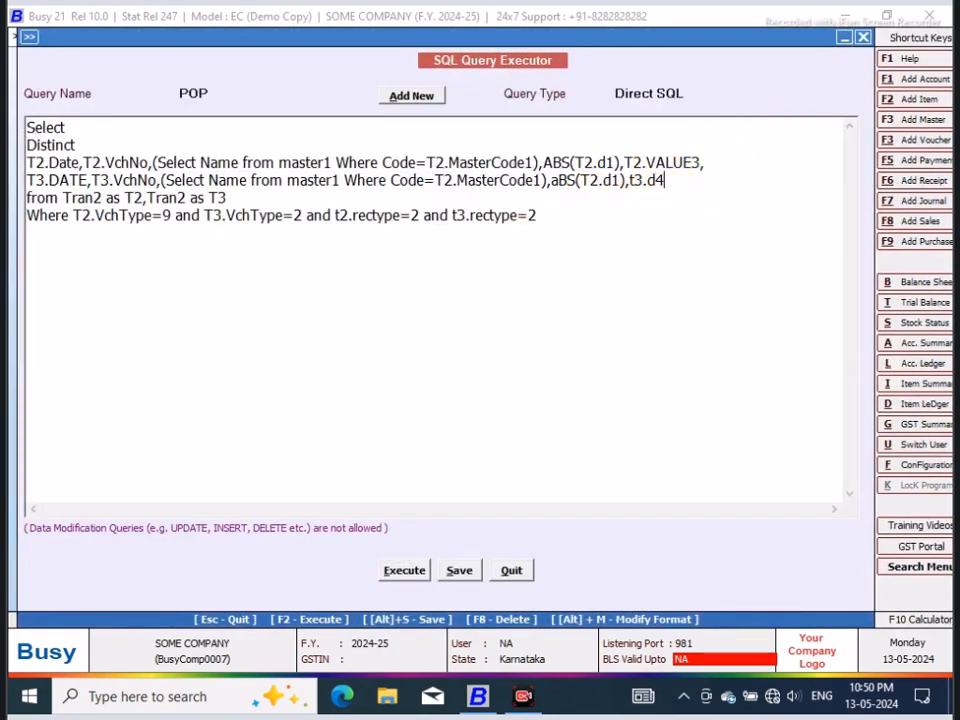
{"action": "left_click", "coordinate": [406, 574]}
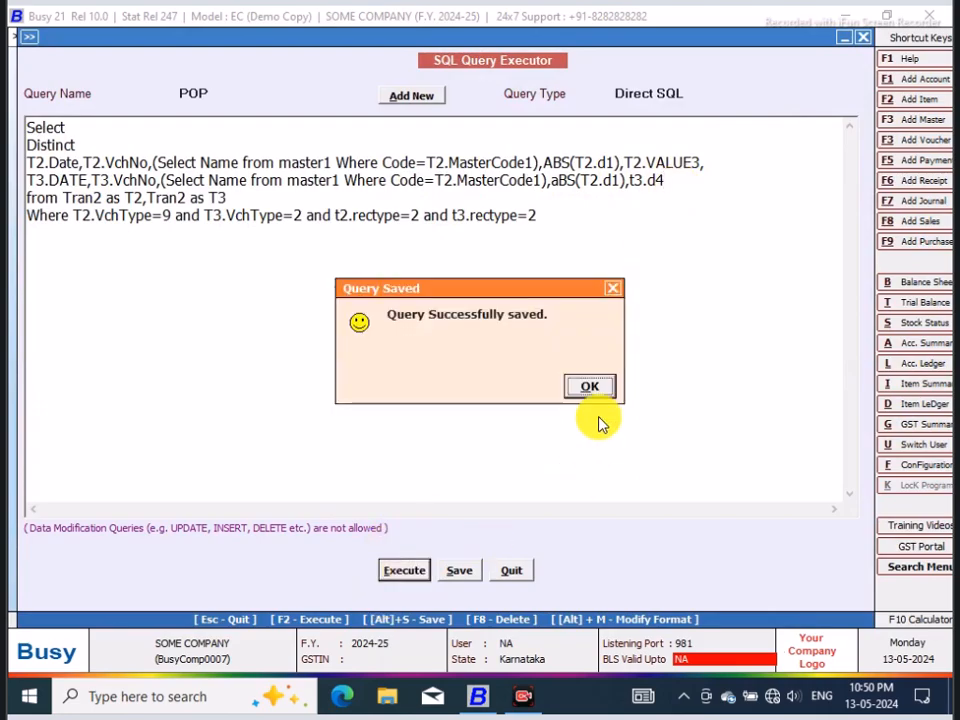
{"action": "left_click", "coordinate": [598, 387]}
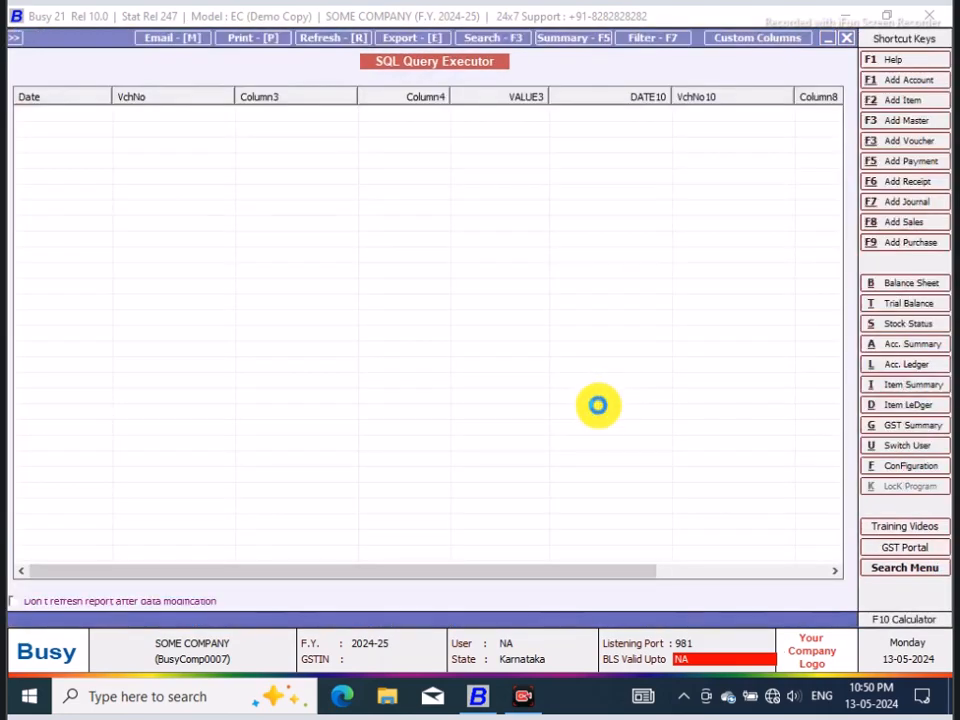
{"action": "left_click_drag", "start_coordinate": [611, 574], "coordinate": [815, 545]}
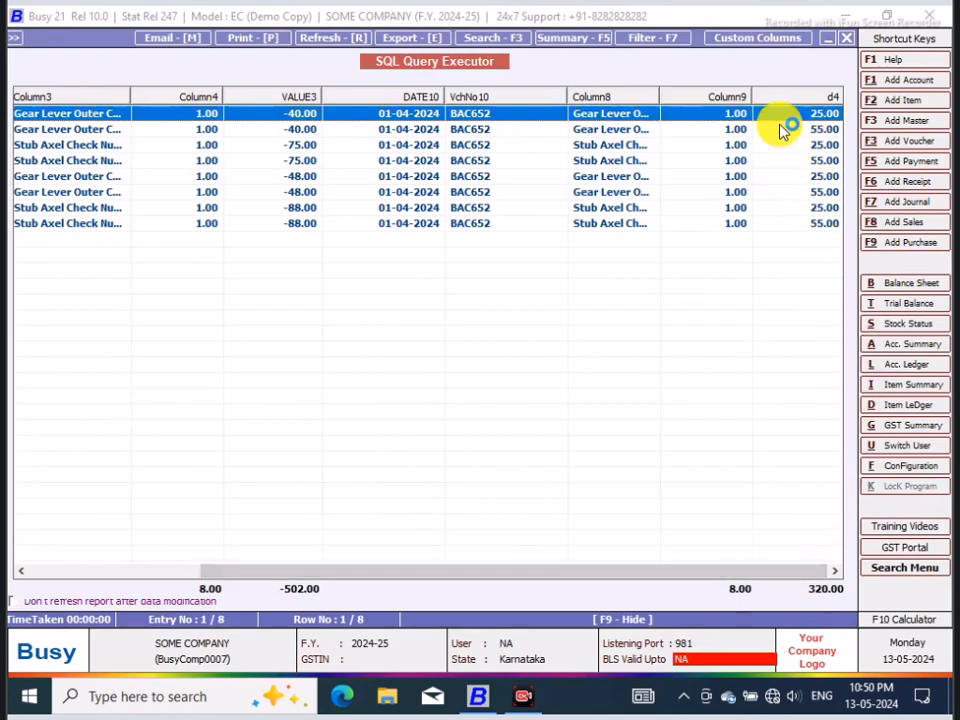
{"action": "left_click", "coordinate": [846, 37]}
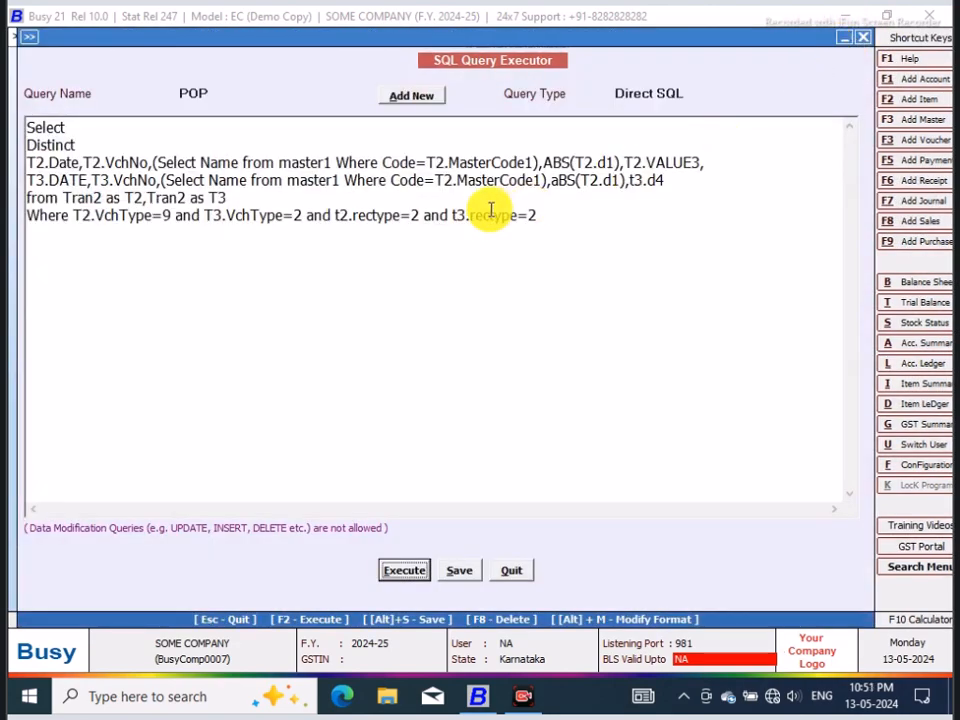
Step: Wrap T2.VALUE3 as ABS(T2.VALUE3), execute the query and examine the sales and purchase value columns
{"action": "left_click", "coordinate": [620, 162]}
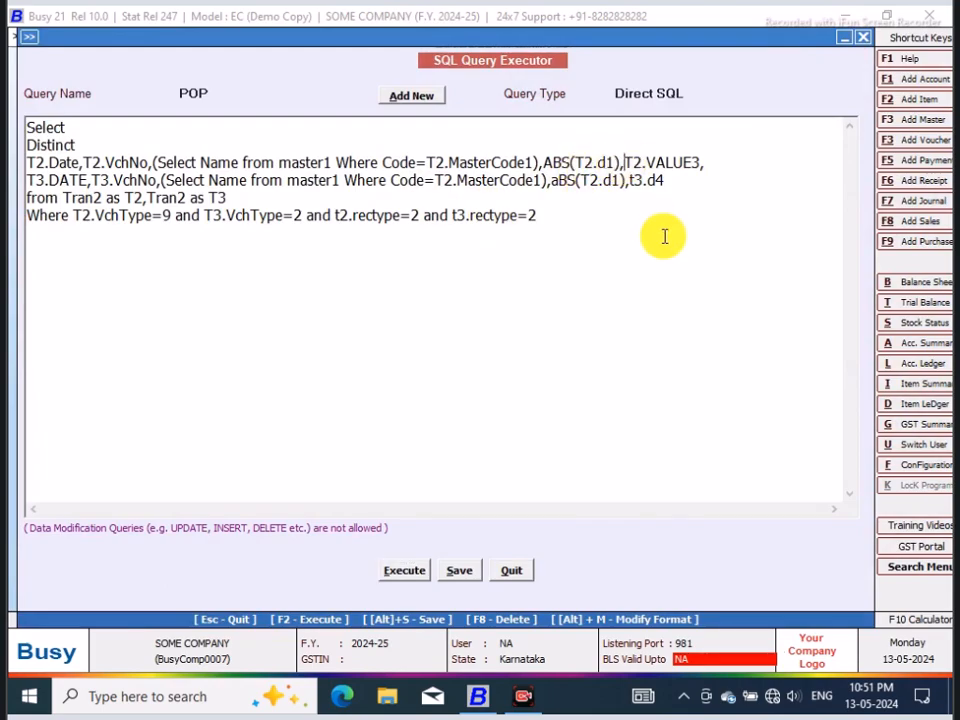
{"action": "type", "text": "ABS"}
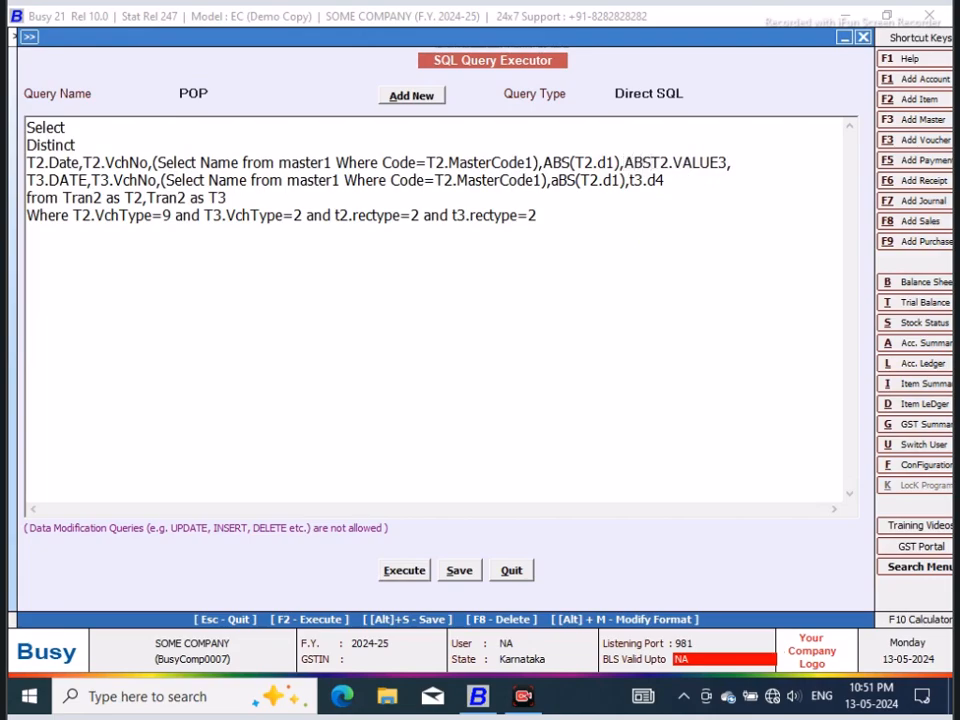
{"action": "type", "text": "("}
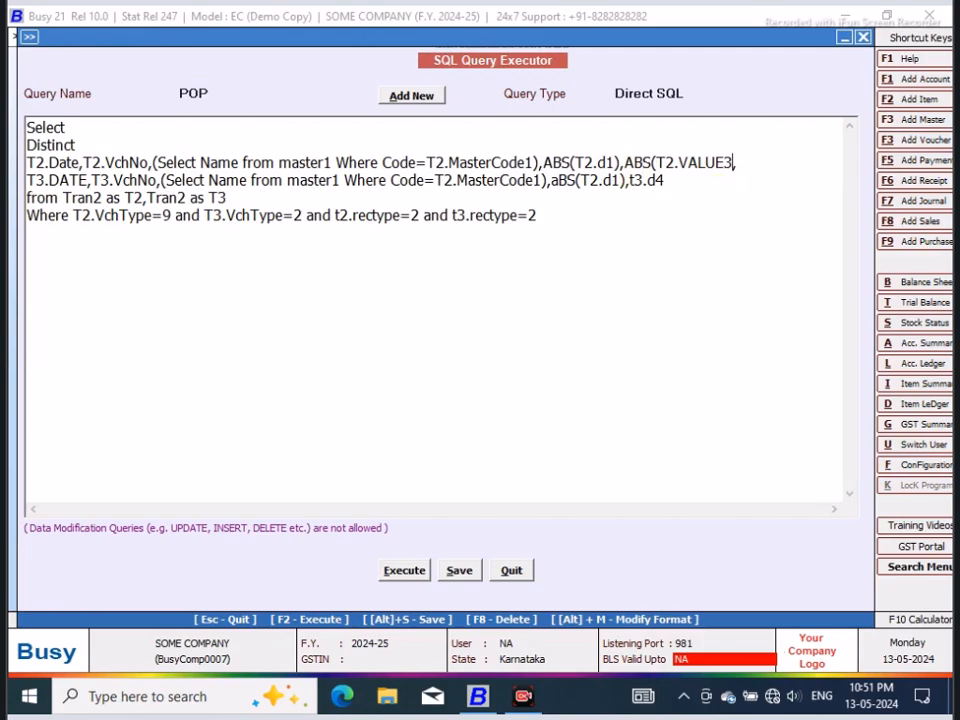
{"action": "left_click", "coordinate": [397, 571]}
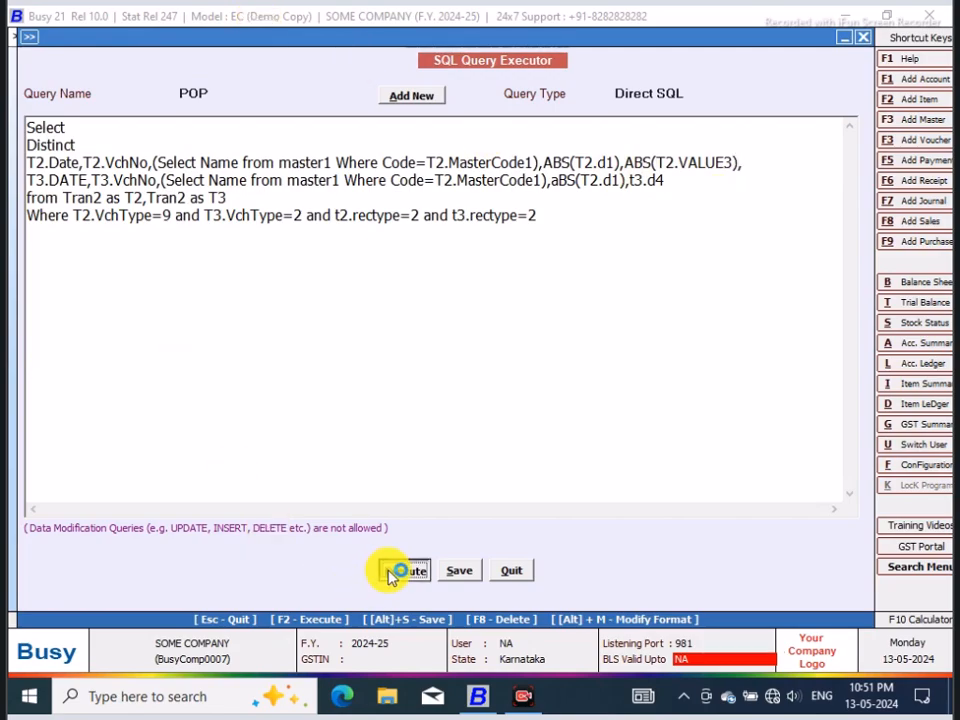
{"action": "left_click", "coordinate": [582, 388]}
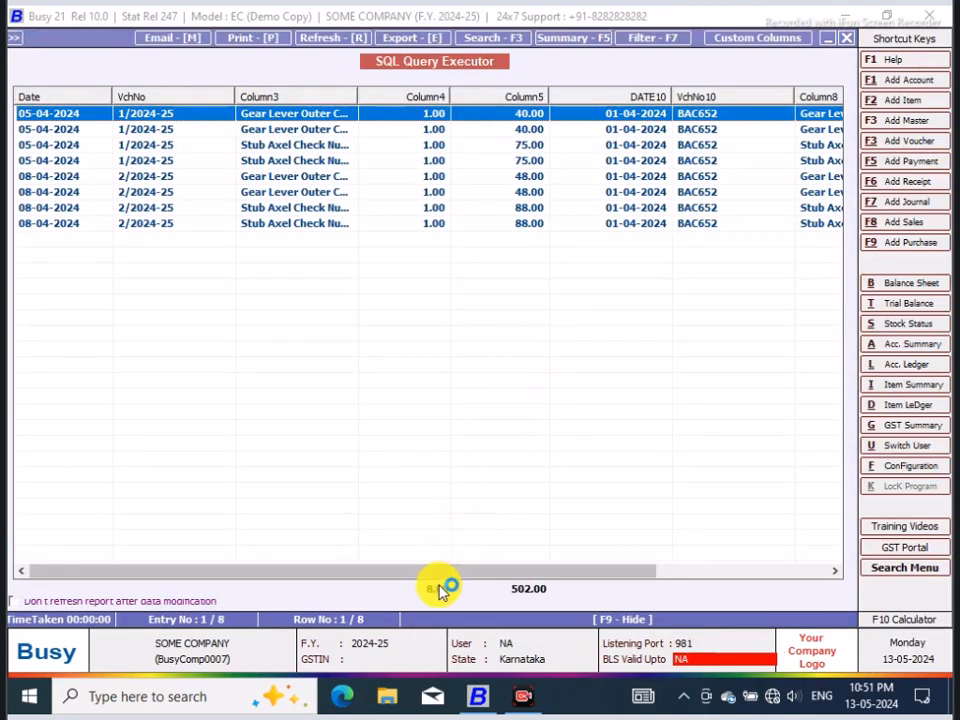
{"action": "left_click_drag", "start_coordinate": [436, 577], "coordinate": [634, 566]}
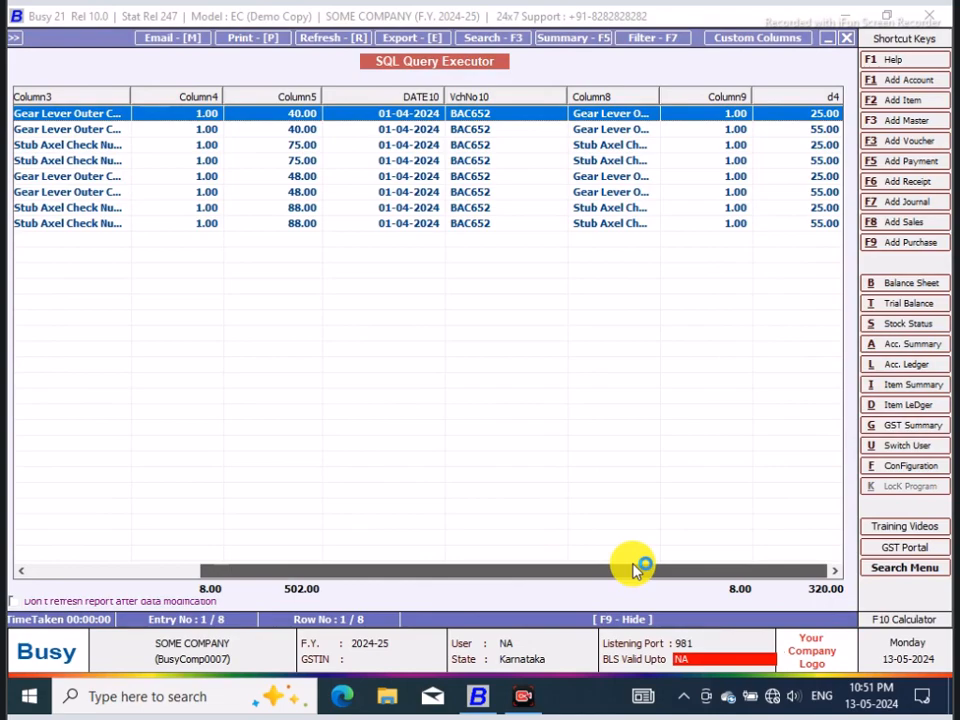
{"action": "left_click_drag", "start_coordinate": [636, 568], "coordinate": [700, 566]}
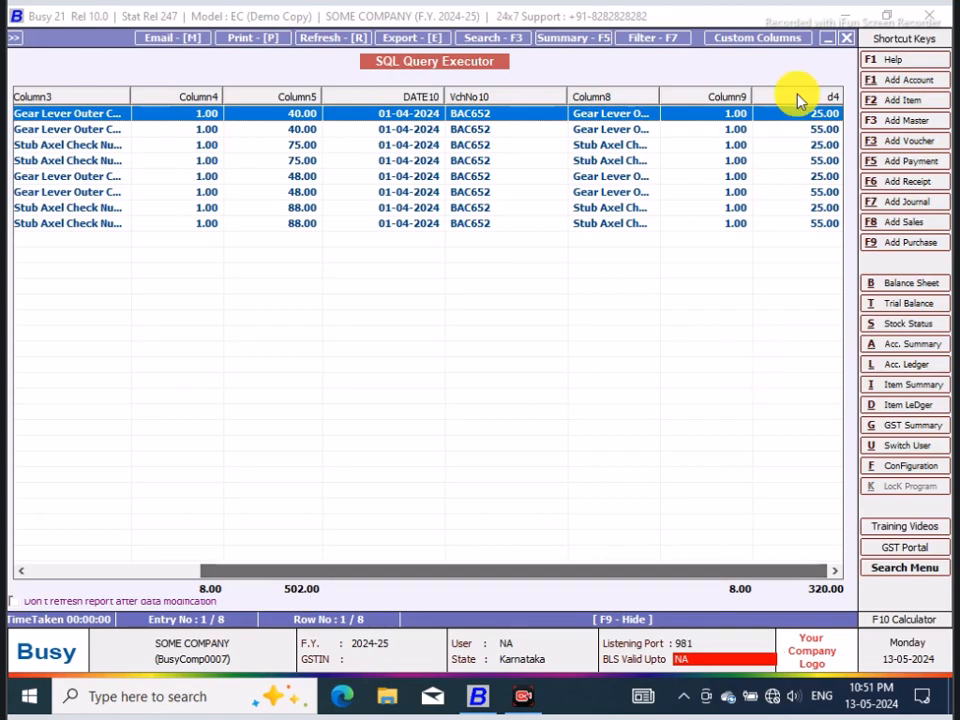
Step: Close the query result and give ABS(T2.VALUE3) the alias AS SALES_RATE before the trailing comma
{"action": "left_click", "coordinate": [846, 39]}
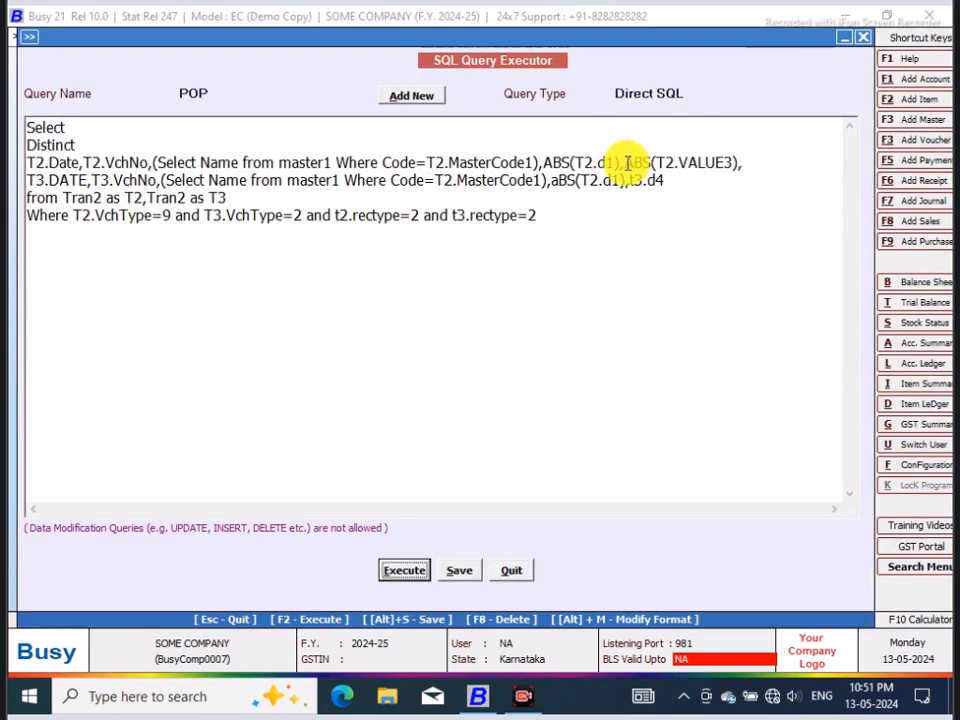
{"action": "left_click", "coordinate": [738, 160]}
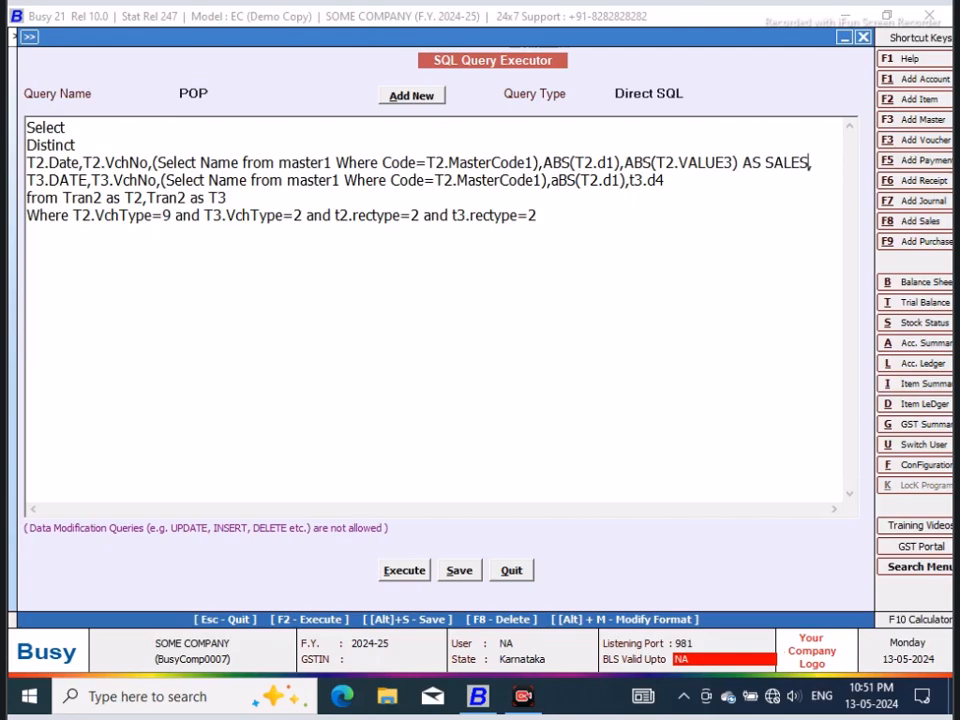
{"action": "type", "text": "AS SALES_RATE,"}
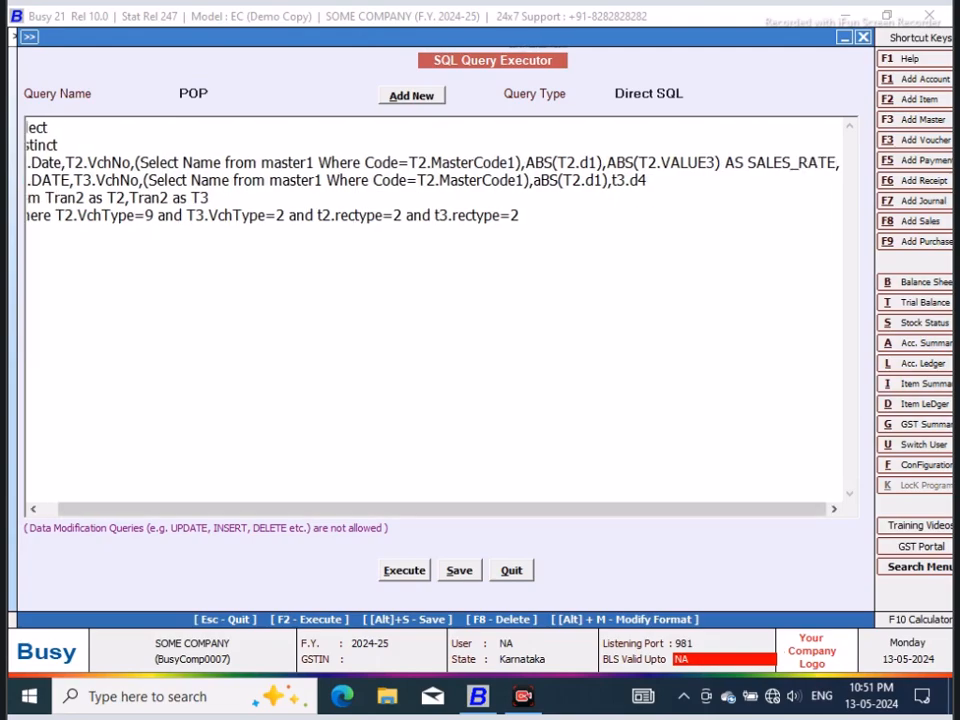
Step: Execute the query, check the SALES_RATE column alongside the purchase columns, and close the result
{"action": "left_click", "coordinate": [402, 569]}
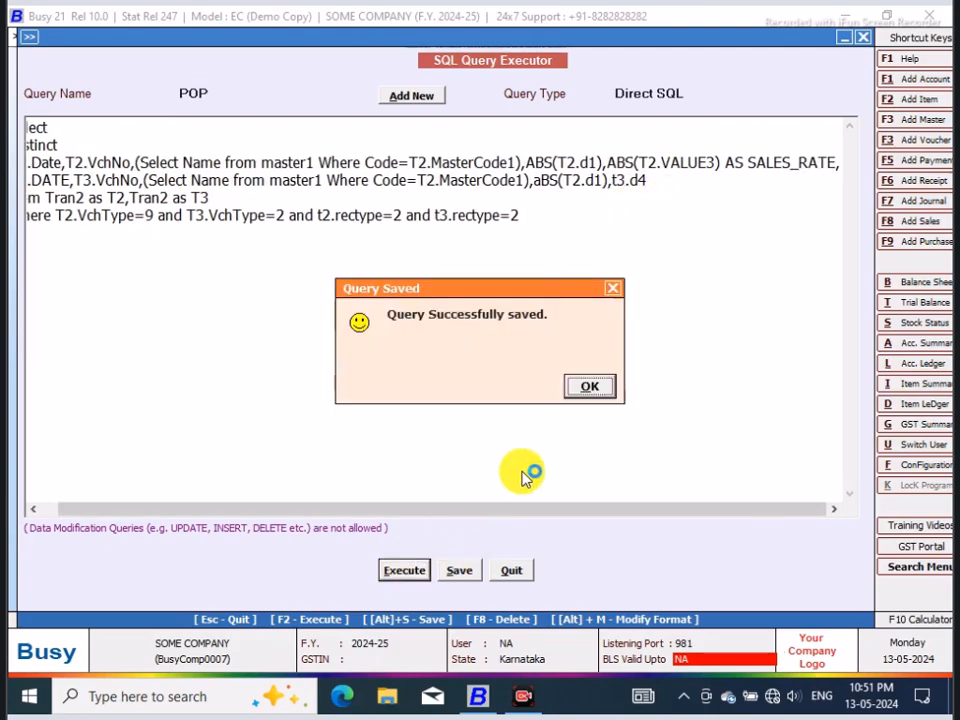
{"action": "left_click", "coordinate": [588, 388]}
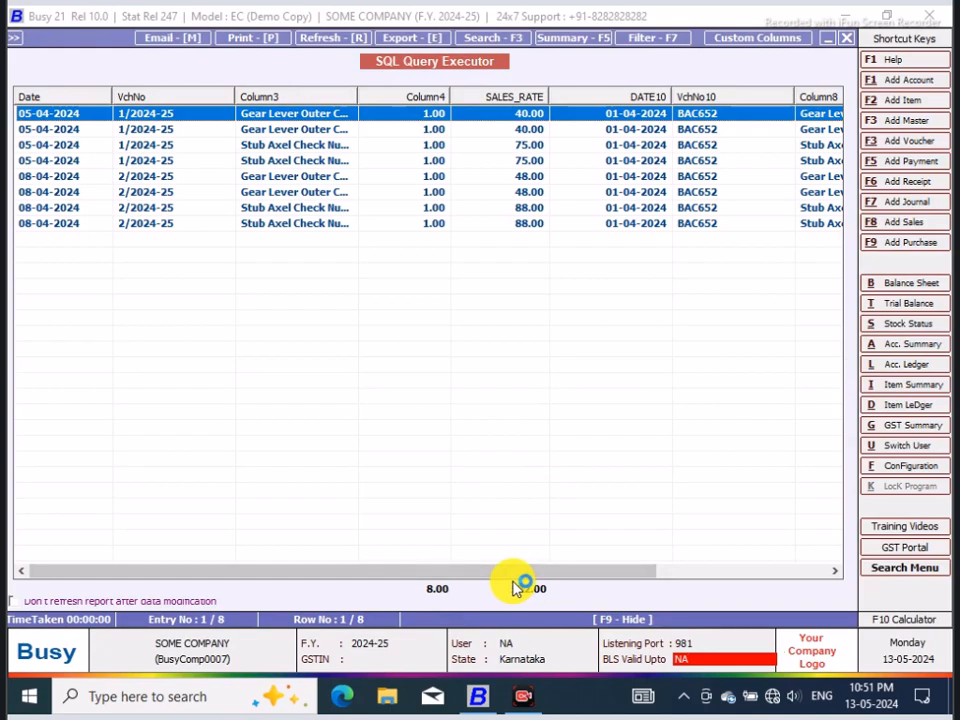
{"action": "left_click_drag", "start_coordinate": [615, 567], "coordinate": [677, 561]}
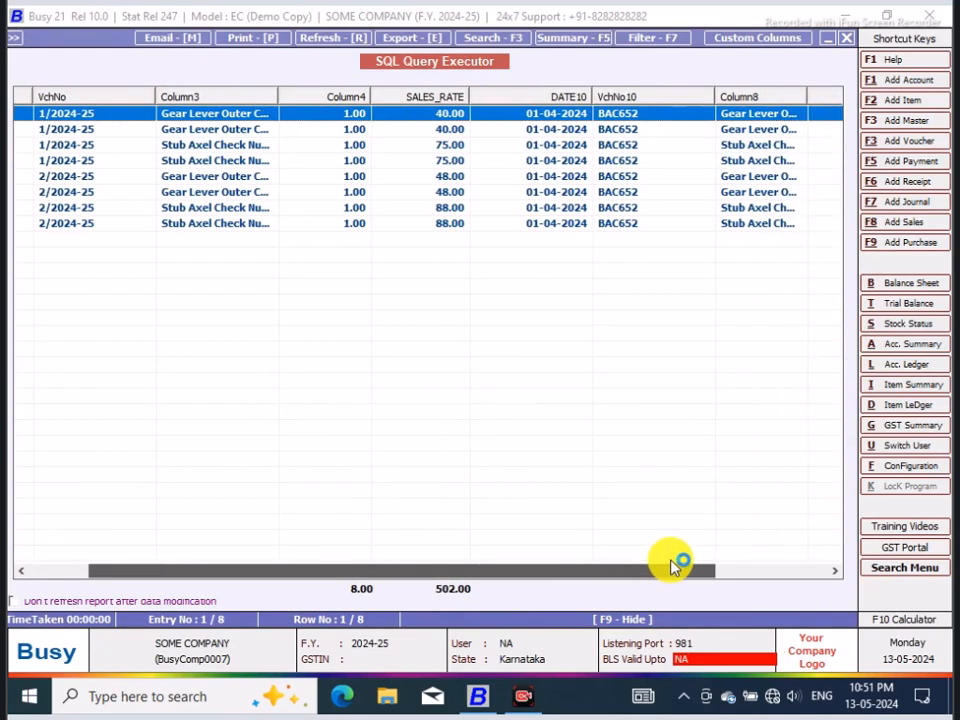
{"action": "left_click", "coordinate": [850, 42]}
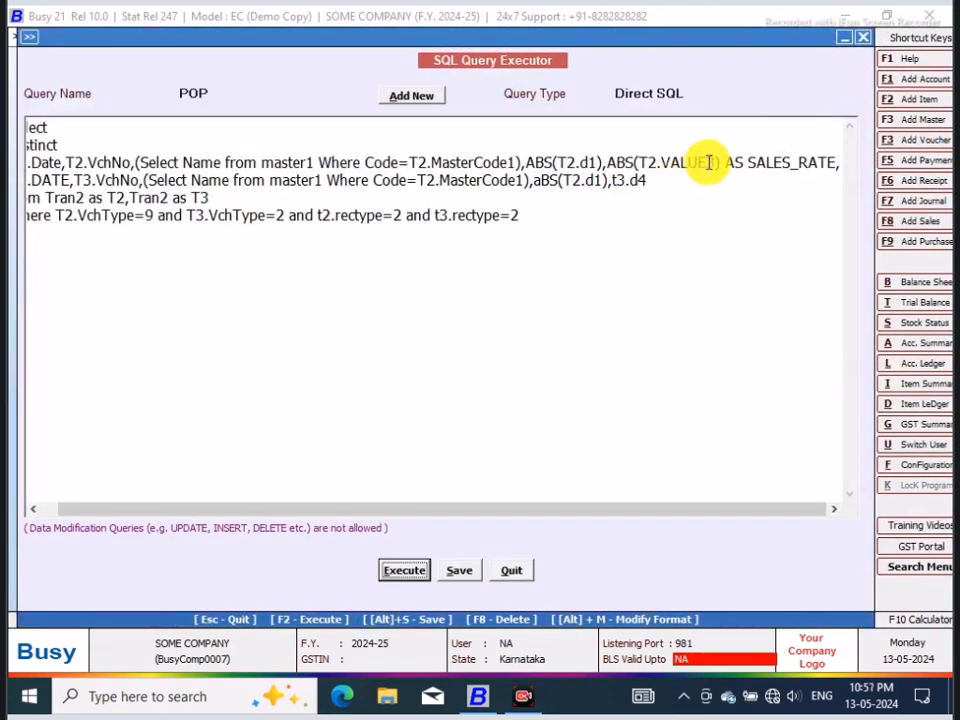
Step: Give ABS(T2.d1) on the sales line the alias AS QTY_SOLD
{"action": "left_click", "coordinate": [605, 161]}
{"action": "type", "text": "AS QTY"}
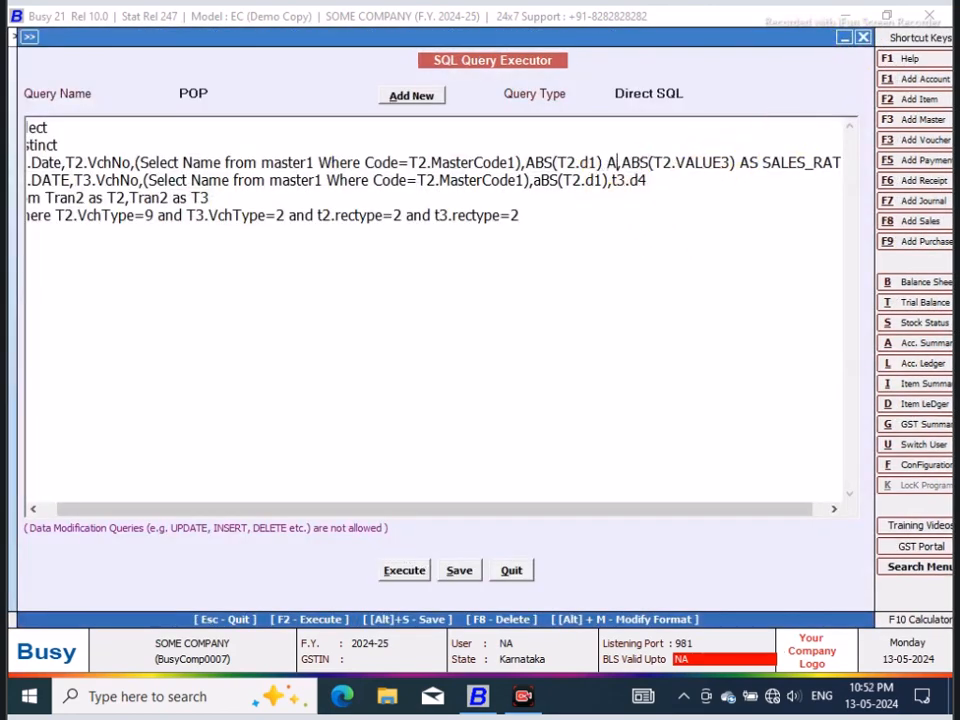
{"action": "type", "text": "_SOLD,"}
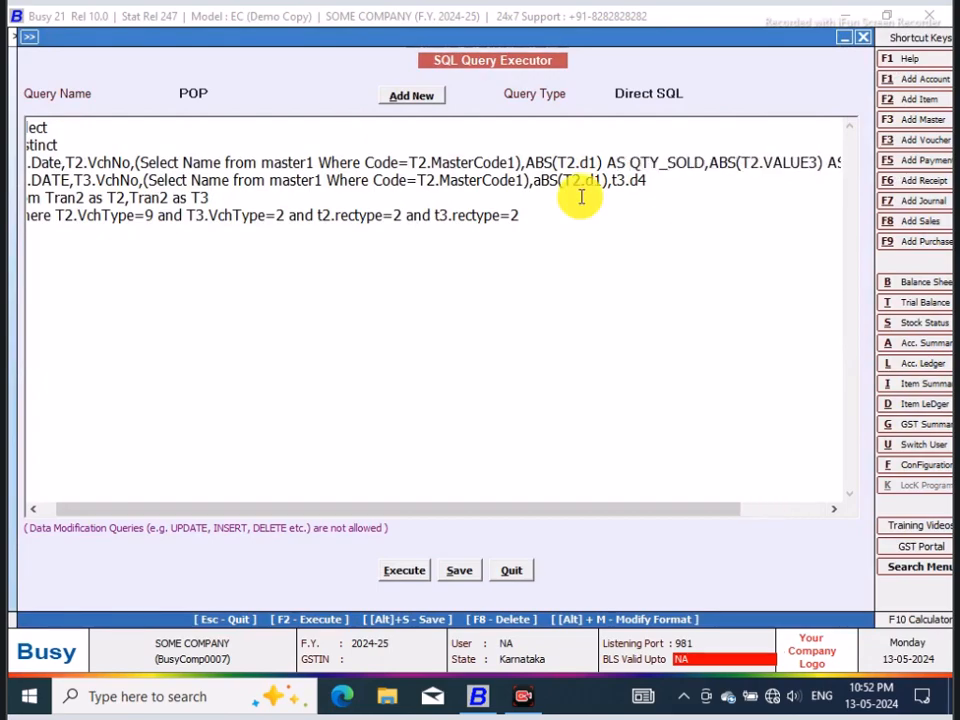
Step: Execute the query, widen the sales item name column to examine the sales and purchase rows, and close the result
{"action": "left_click", "coordinate": [414, 570]}
{"action": "left_click", "coordinate": [589, 392]}
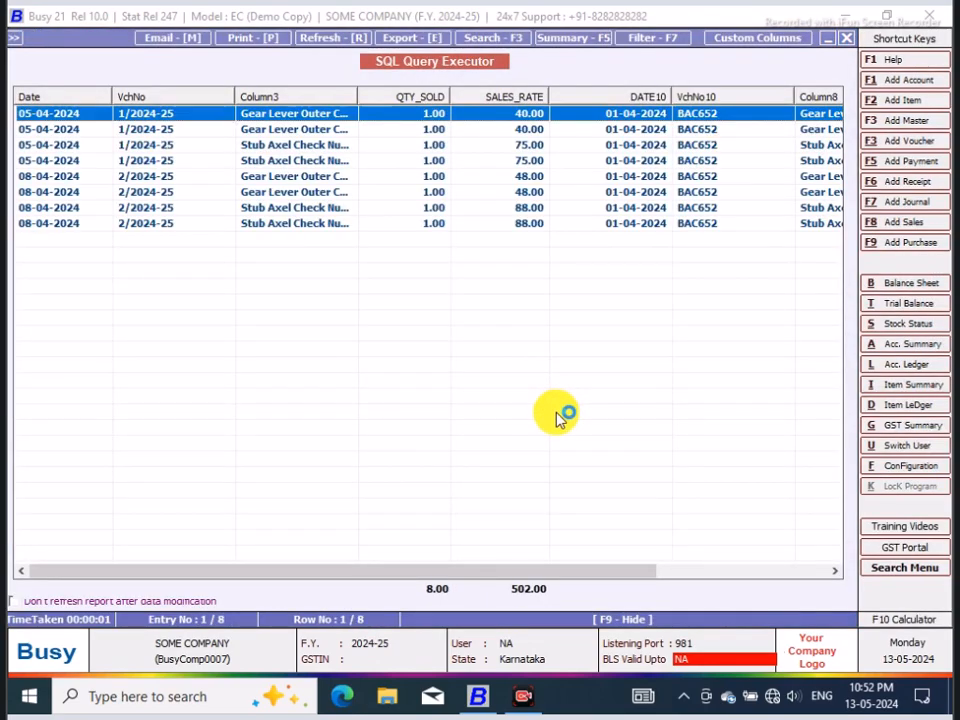
{"action": "left_click_drag", "start_coordinate": [422, 570], "coordinate": [349, 578]}
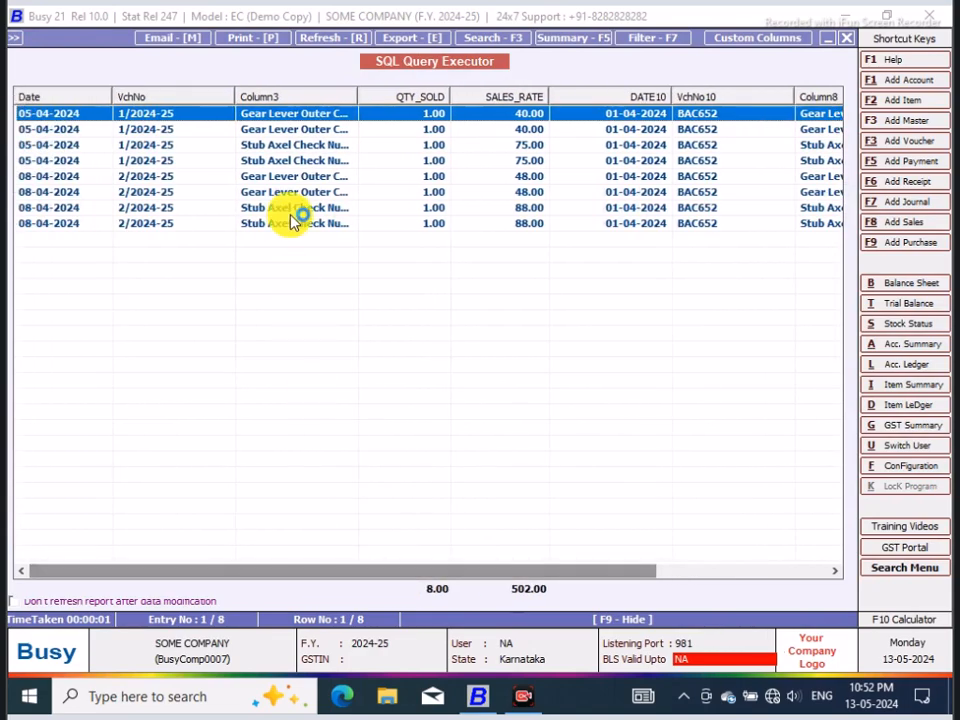
{"action": "left_click_drag", "start_coordinate": [358, 95], "coordinate": [443, 97]}
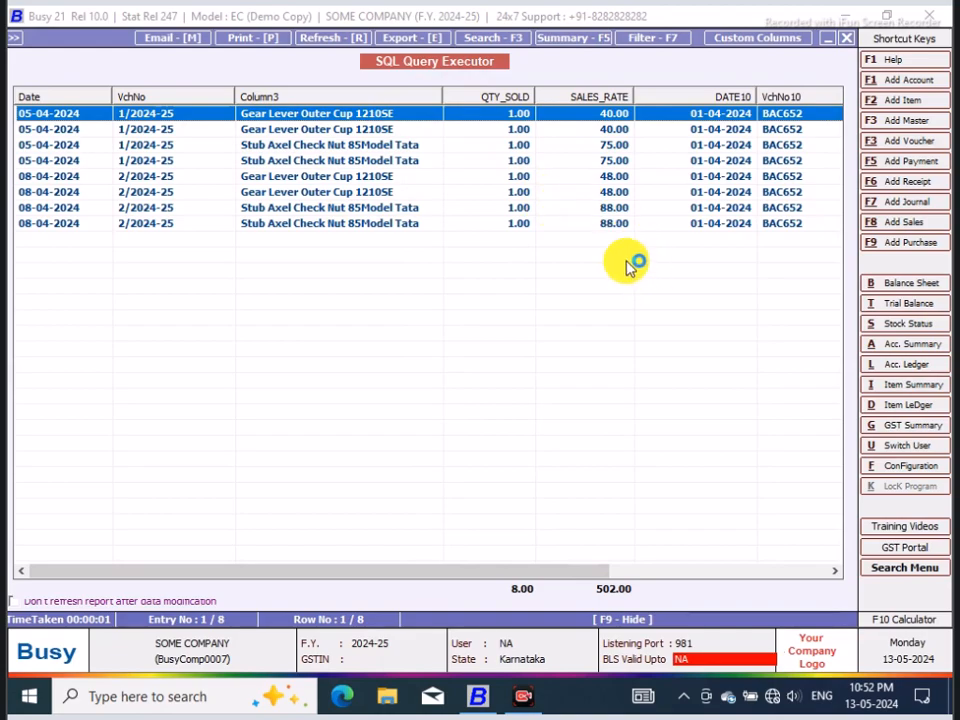
{"action": "left_click_drag", "start_coordinate": [556, 570], "coordinate": [808, 553]}
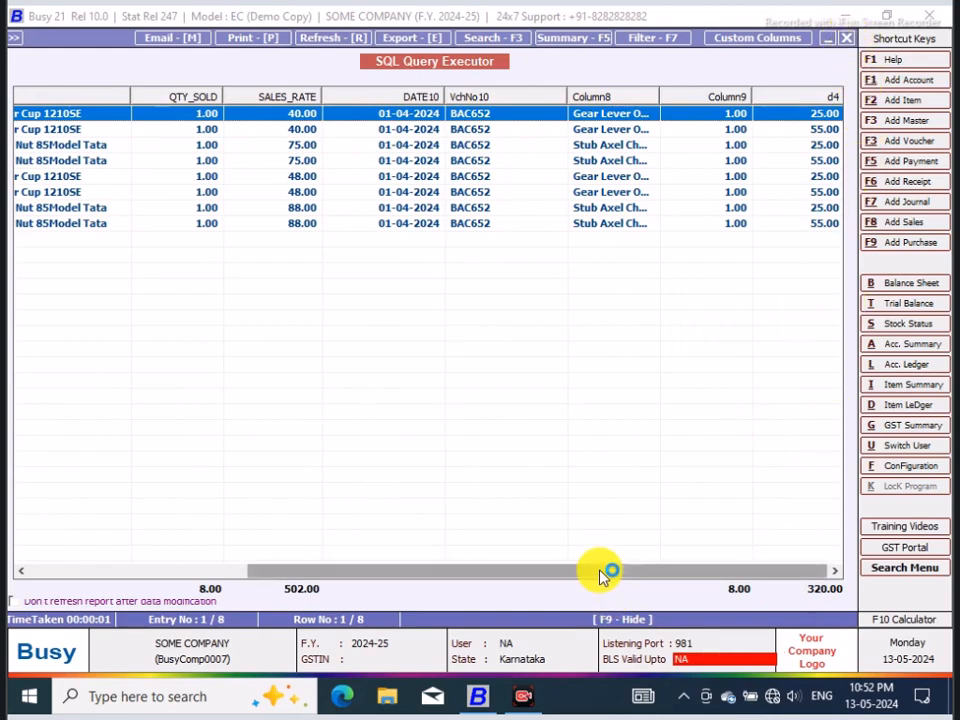
{"action": "left_click", "coordinate": [846, 37]}
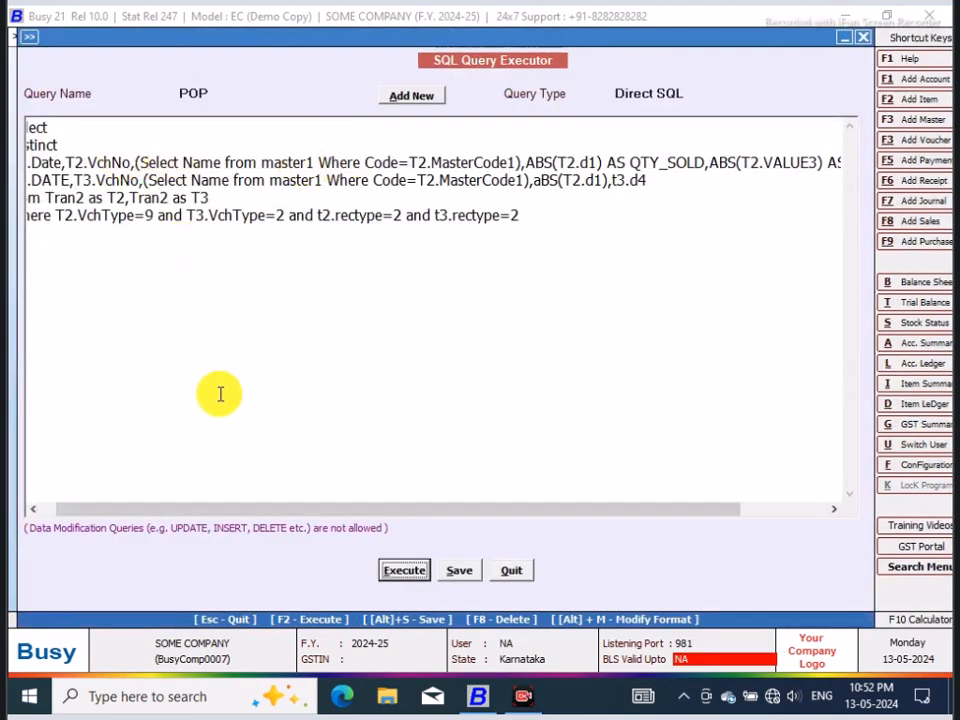
Step: Execute the query without the t2.rectype=2 and t3.rectype=2 conditions to compare the rows, and restore both conditions
{"action": "left_click_drag", "start_coordinate": [237, 515], "coordinate": [133, 506]}
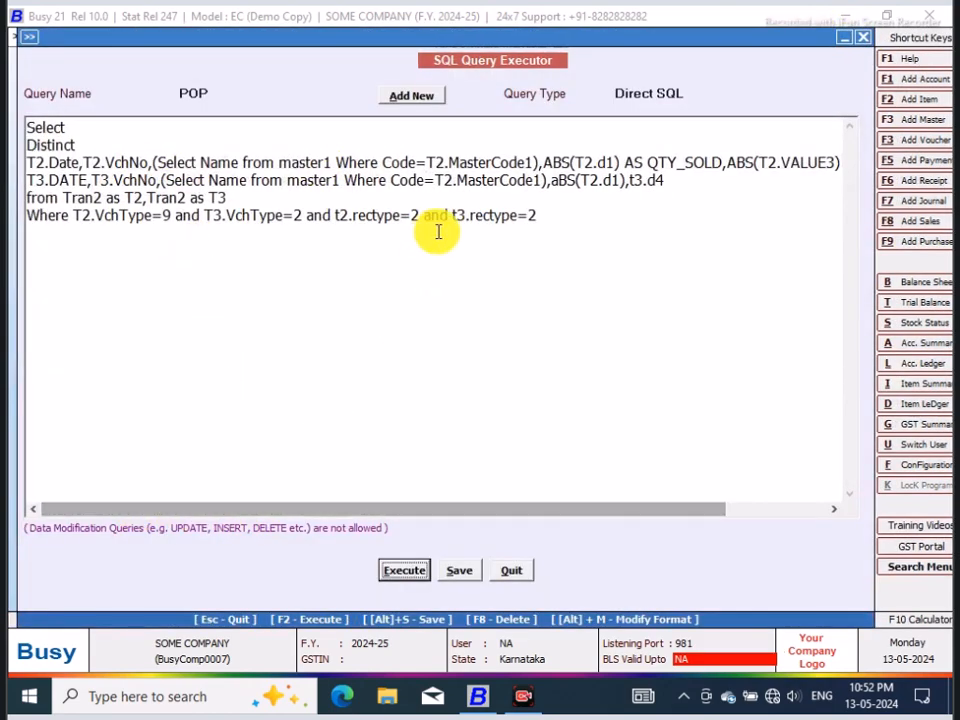
{"action": "left_click_drag", "start_coordinate": [544, 215], "coordinate": [309, 210]}
{"action": "key", "text": "ctrl+c"}
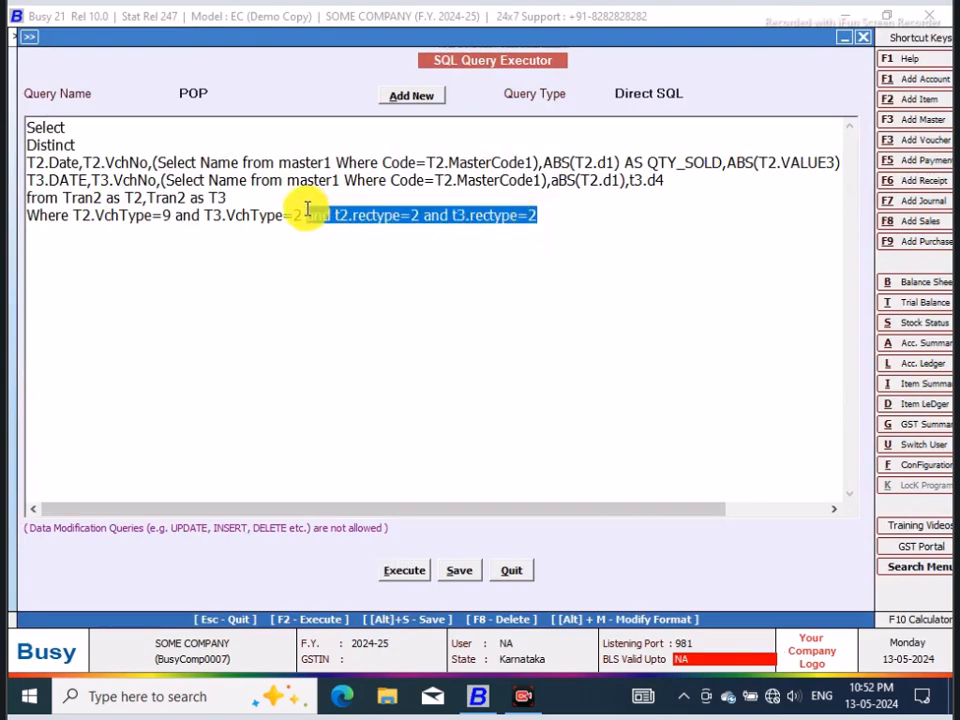
{"action": "key", "text": "Delete"}
{"action": "left_click", "coordinate": [402, 571]}
{"action": "left_click", "coordinate": [585, 390]}
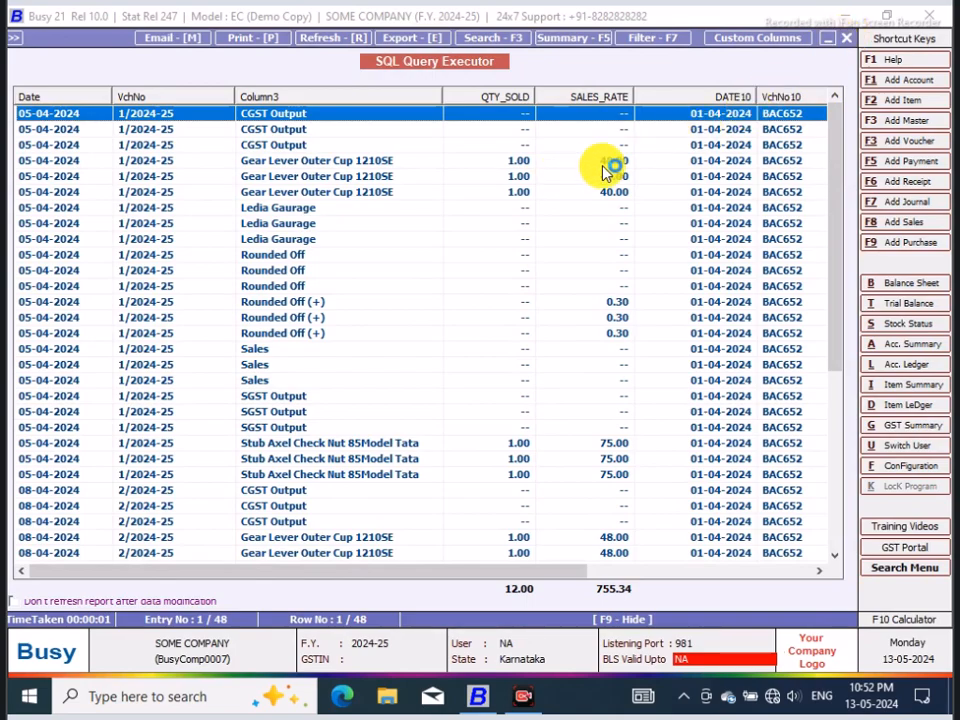
{"action": "left_click", "coordinate": [846, 42]}
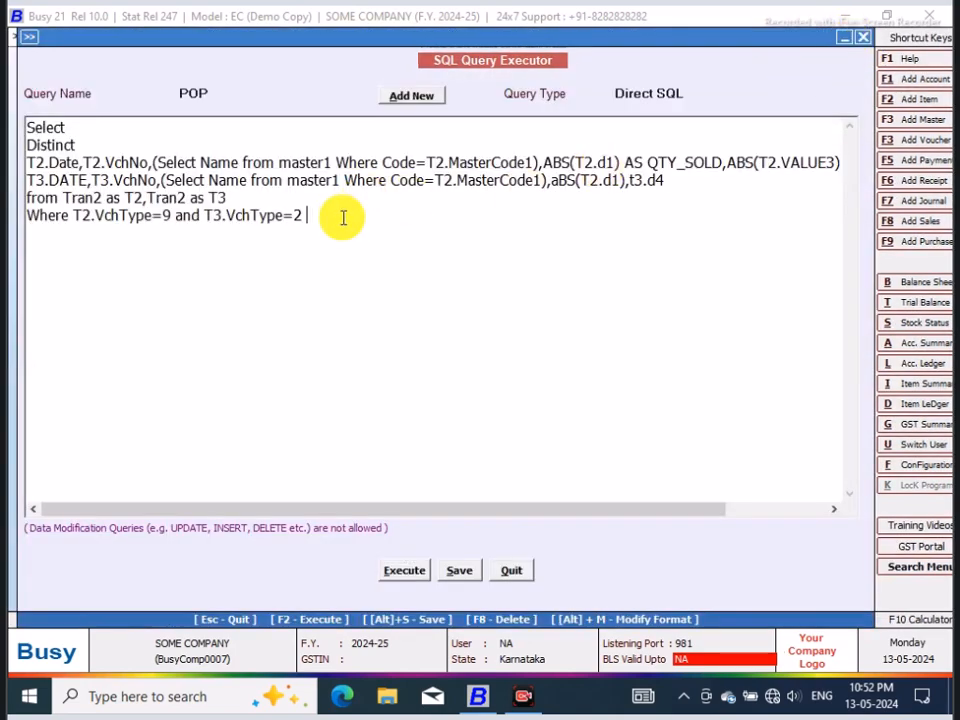
{"action": "key", "text": "ctrl+v"}
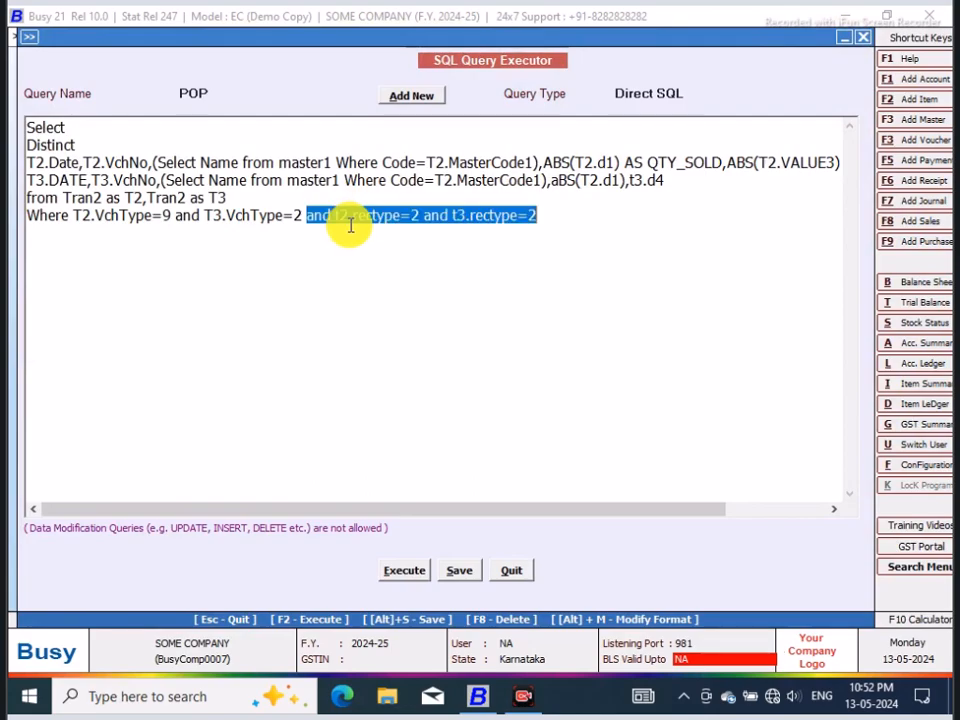
Step: Add the condition AND T2.MASTERCODE1<>T3.MASTERCODE1 on a new line after the Where clause and execute the query
{"action": "left_click", "coordinate": [567, 219]}
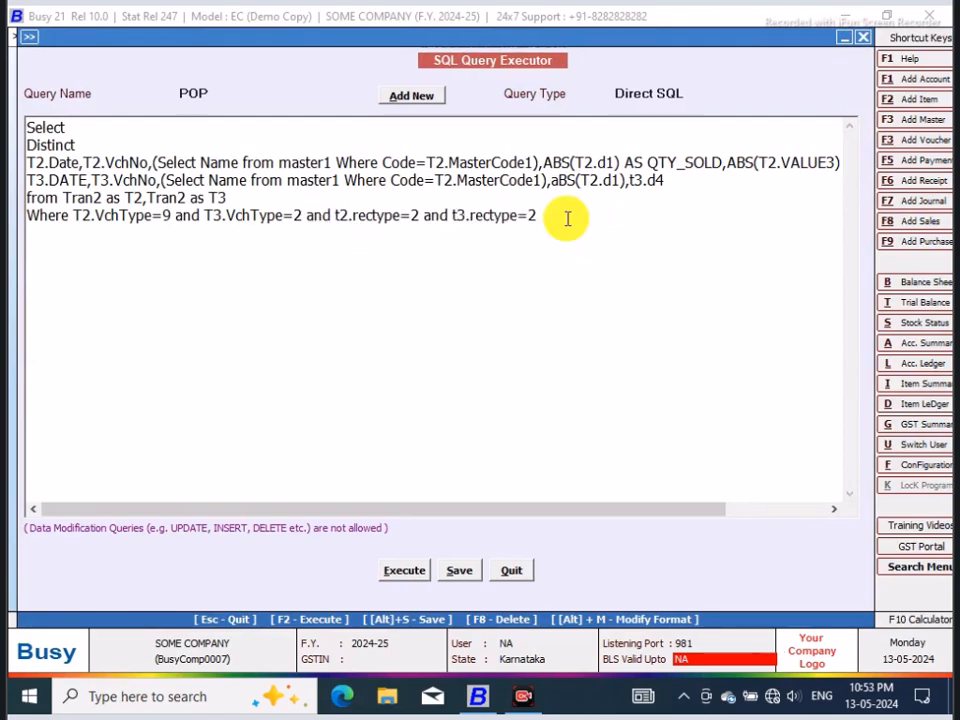
{"action": "key", "text": "Return"}
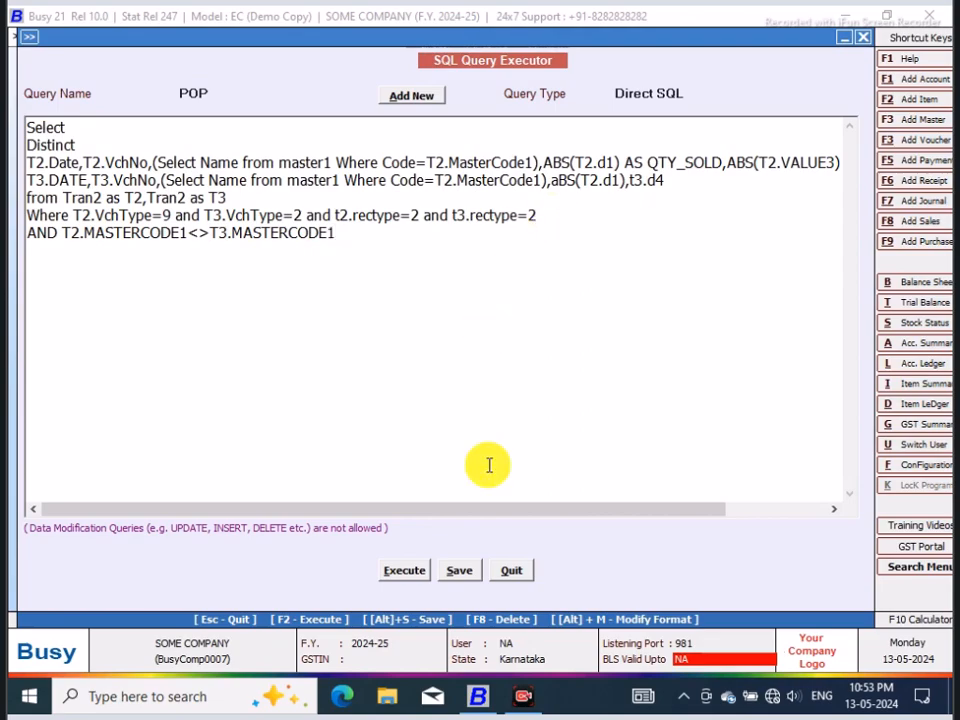
{"action": "left_click", "coordinate": [401, 569]}
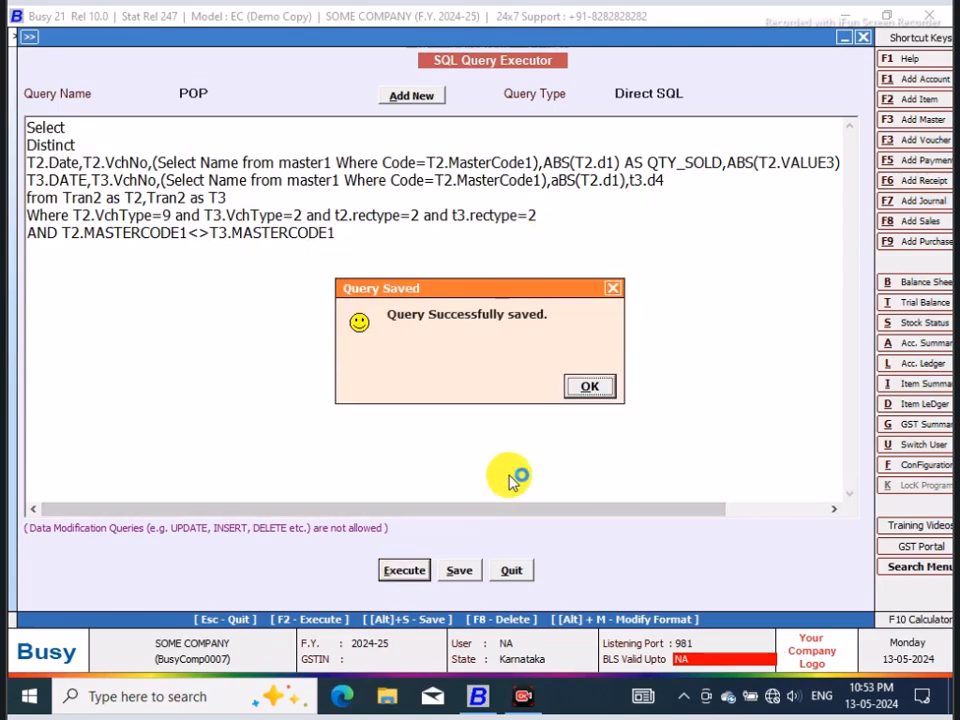
{"action": "left_click", "coordinate": [579, 388]}
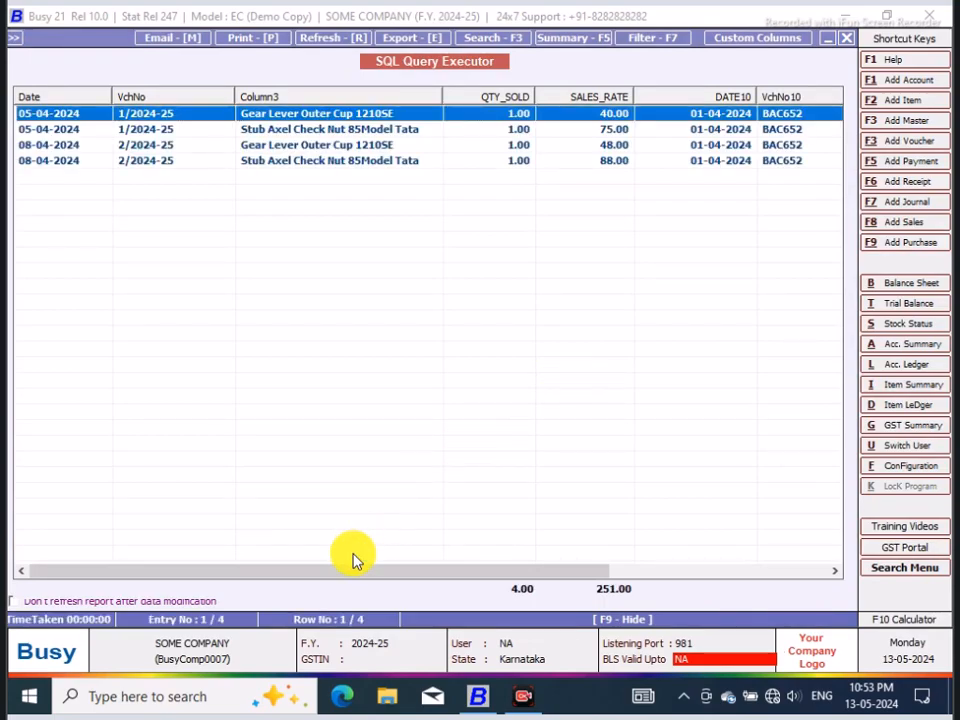
Step: Compare the sales item names and rates with the purchase item names and d4 rates, and close the result
{"action": "left_click_drag", "start_coordinate": [361, 573], "coordinate": [648, 551]}
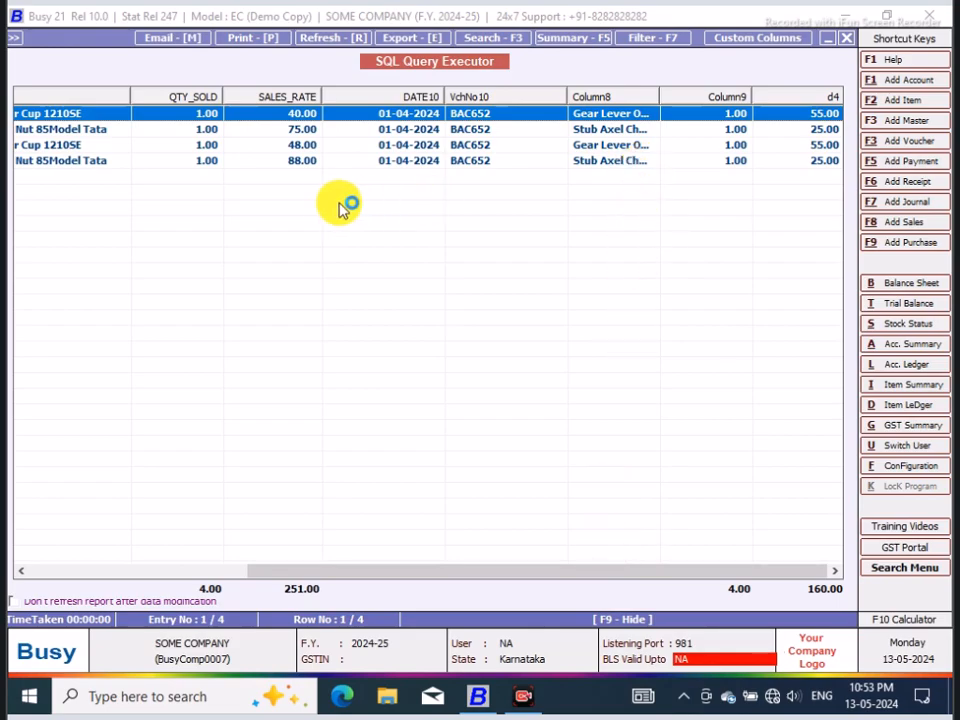
{"action": "left_click_drag", "start_coordinate": [321, 574], "coordinate": [183, 575]}
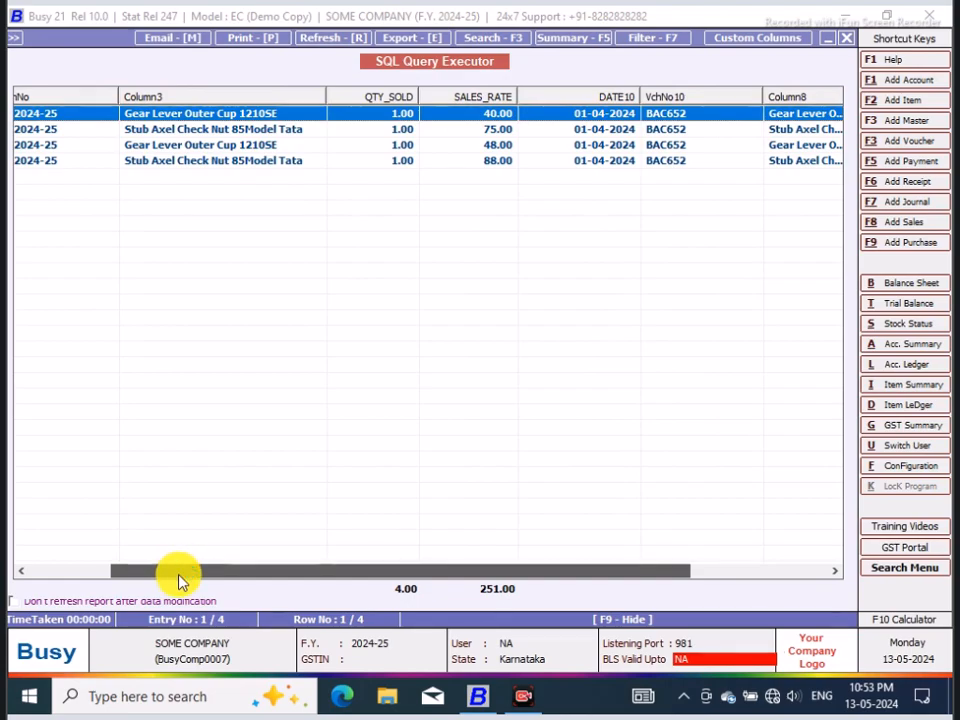
{"action": "left_click_drag", "start_coordinate": [183, 578], "coordinate": [382, 576]}
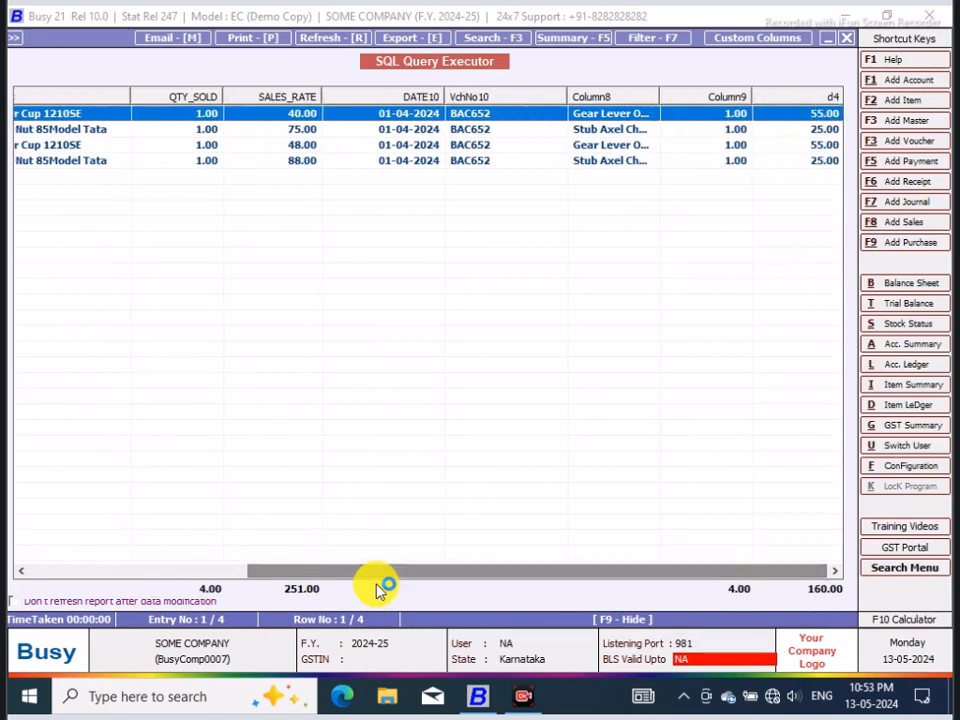
{"action": "left_click", "coordinate": [826, 146]}
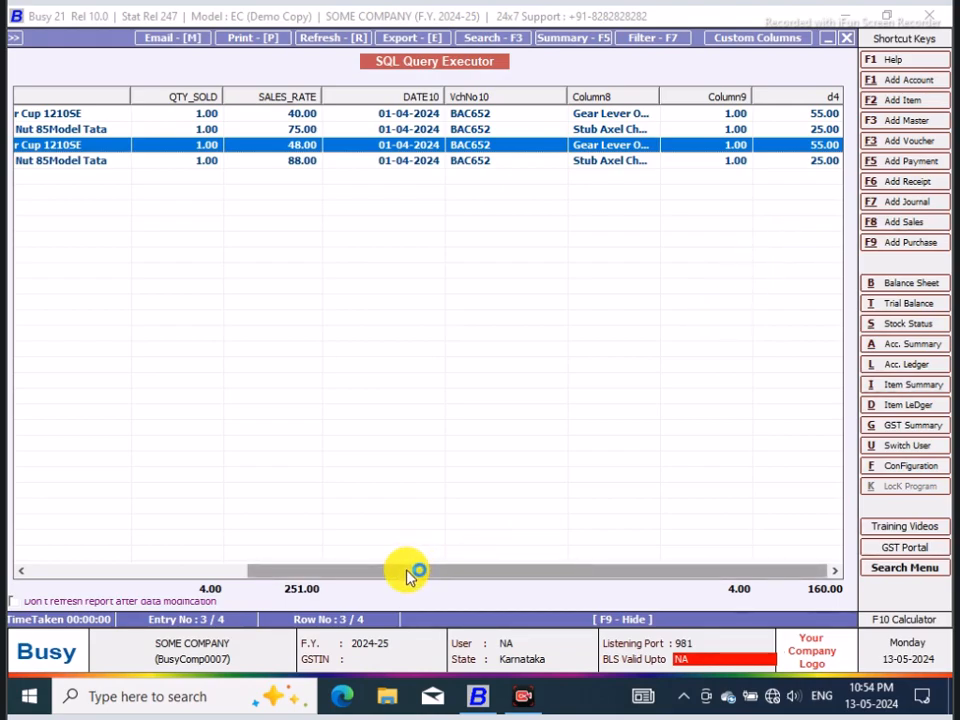
{"action": "left_click_drag", "start_coordinate": [409, 573], "coordinate": [231, 561]}
{"action": "left_click", "coordinate": [848, 42]}
Step: Save the POP query and quit the SQL Query Executor
{"action": "left_click", "coordinate": [462, 571]}
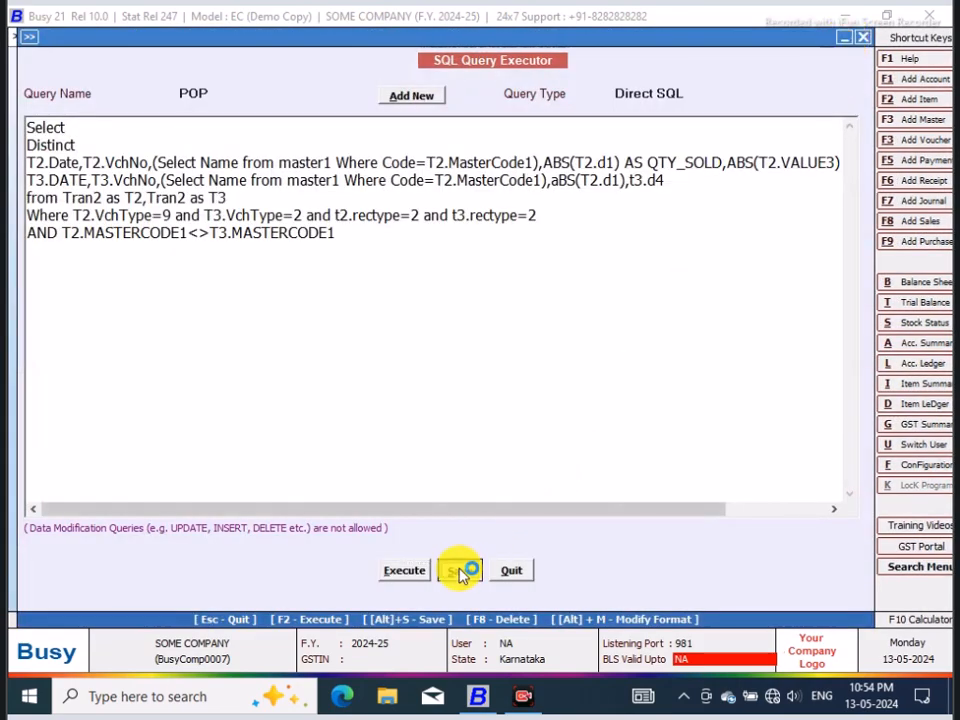
{"action": "left_click", "coordinate": [590, 386]}
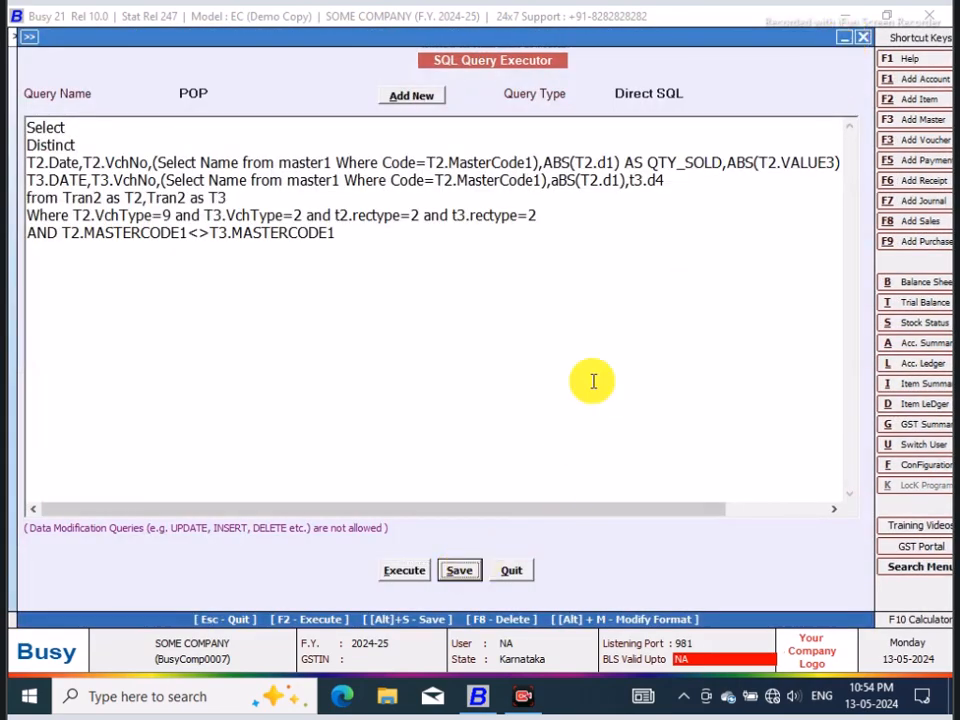
{"action": "left_click", "coordinate": [510, 572]}
Step: Open the Main series purchase voucher dated 01-04-2024 for modification, check both item prices, and leave it without saving
{"action": "left_click", "coordinate": [230, 38]}
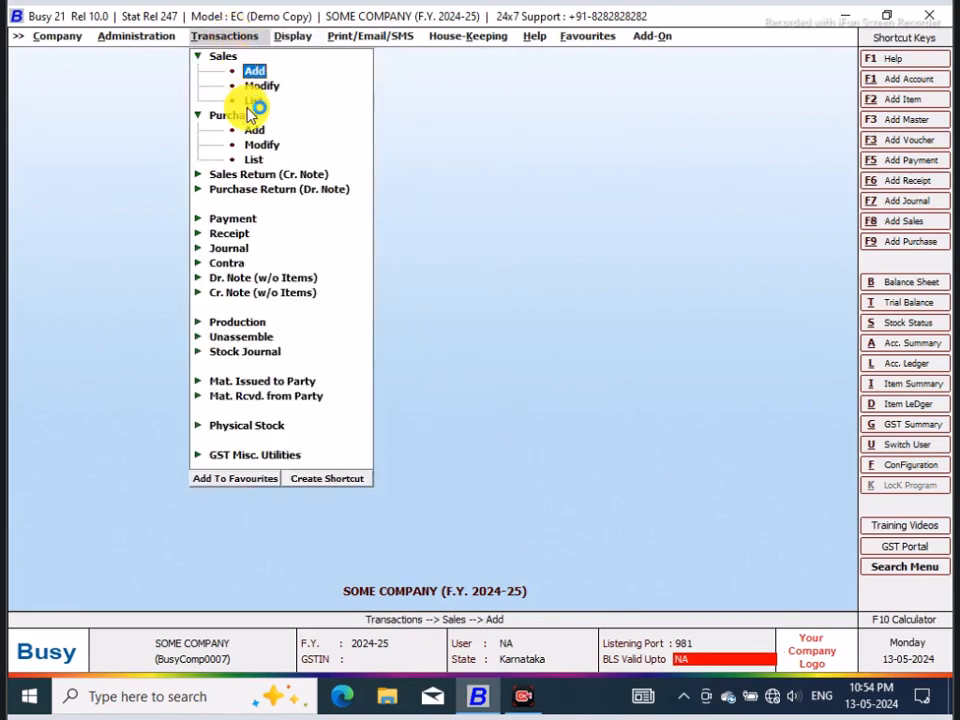
{"action": "left_click", "coordinate": [257, 147]}
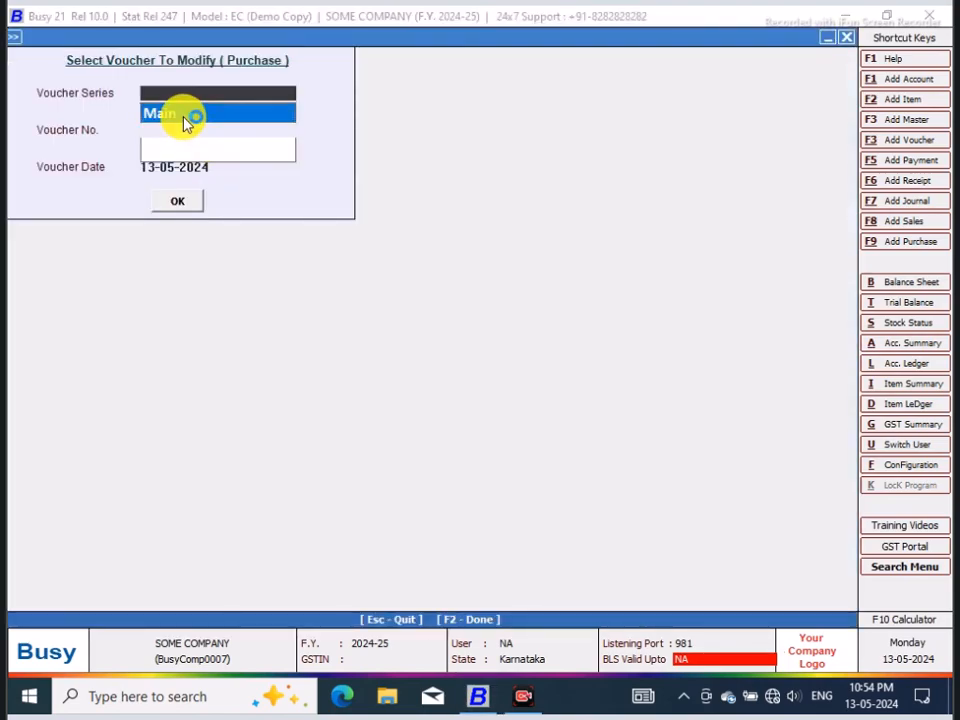
{"action": "left_click", "coordinate": [185, 115]}
{"action": "left_click", "coordinate": [177, 201]}
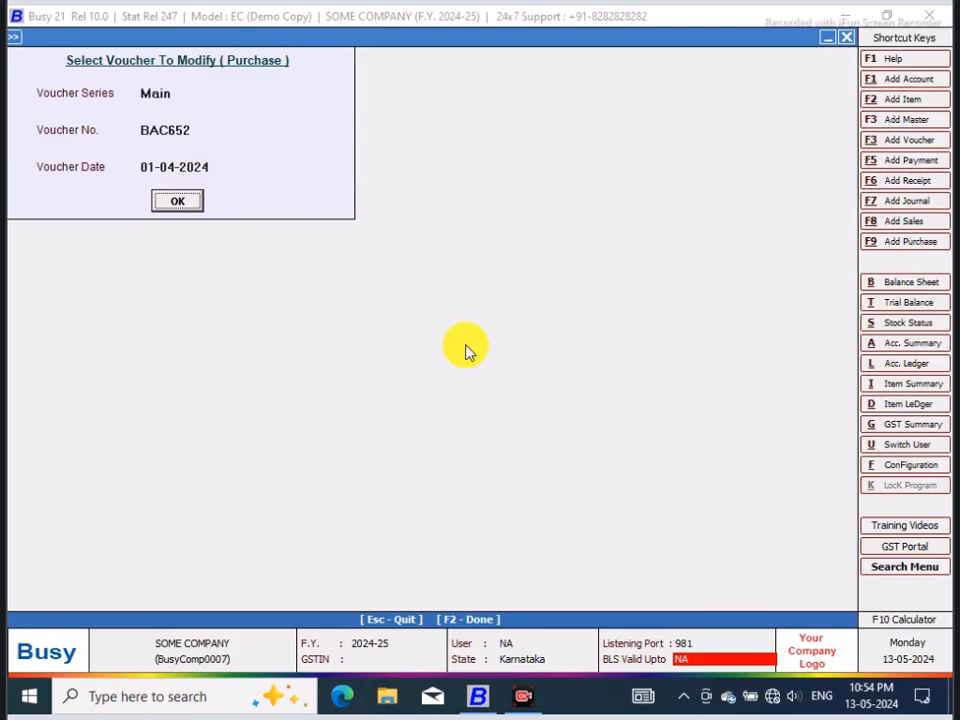
{"action": "left_click", "coordinate": [185, 203]}
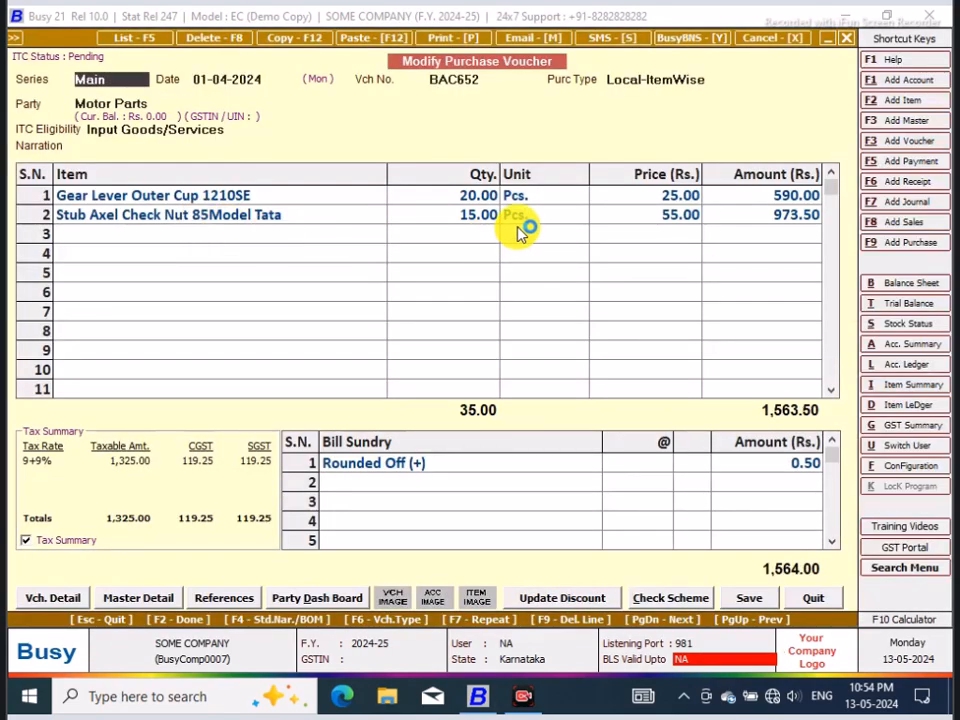
{"action": "left_click", "coordinate": [688, 195]}
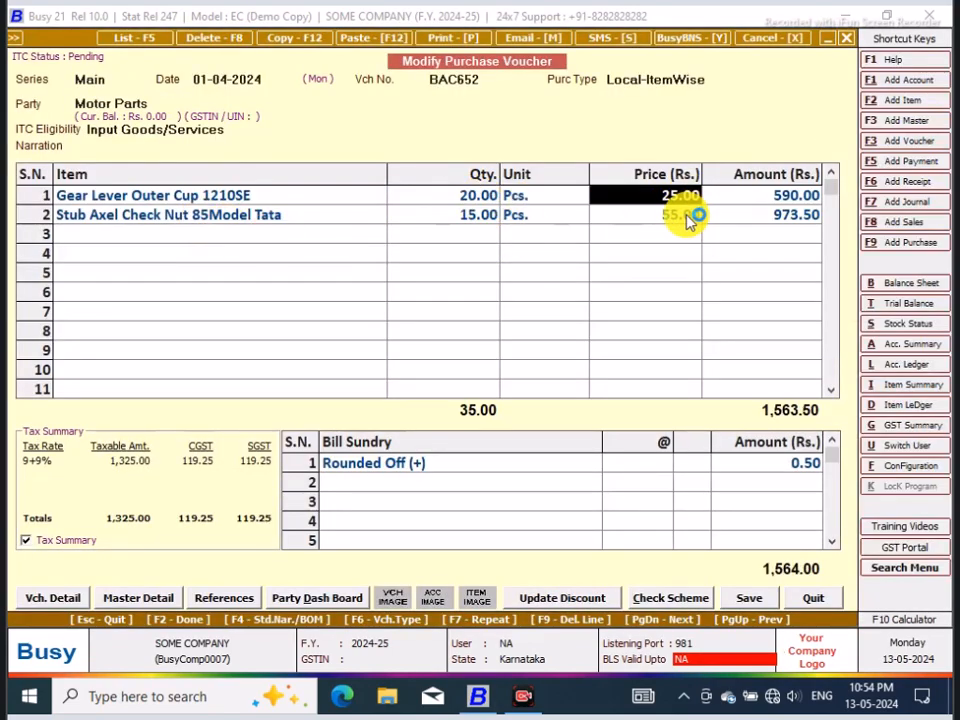
{"action": "left_click", "coordinate": [690, 216]}
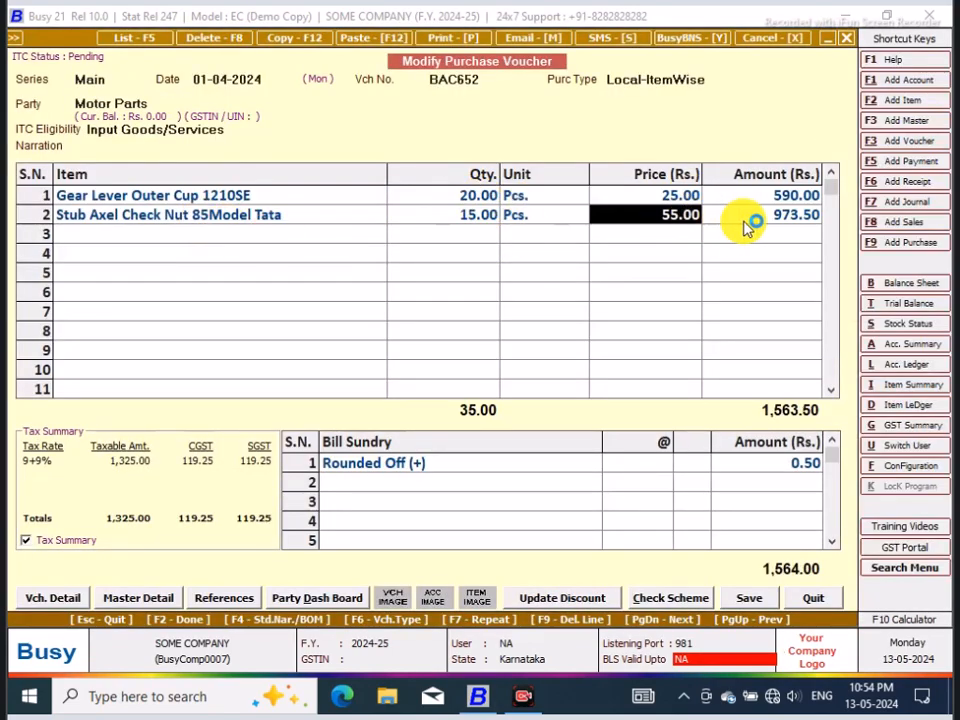
{"action": "left_click", "coordinate": [846, 38]}
{"action": "key", "text": "Escape"}
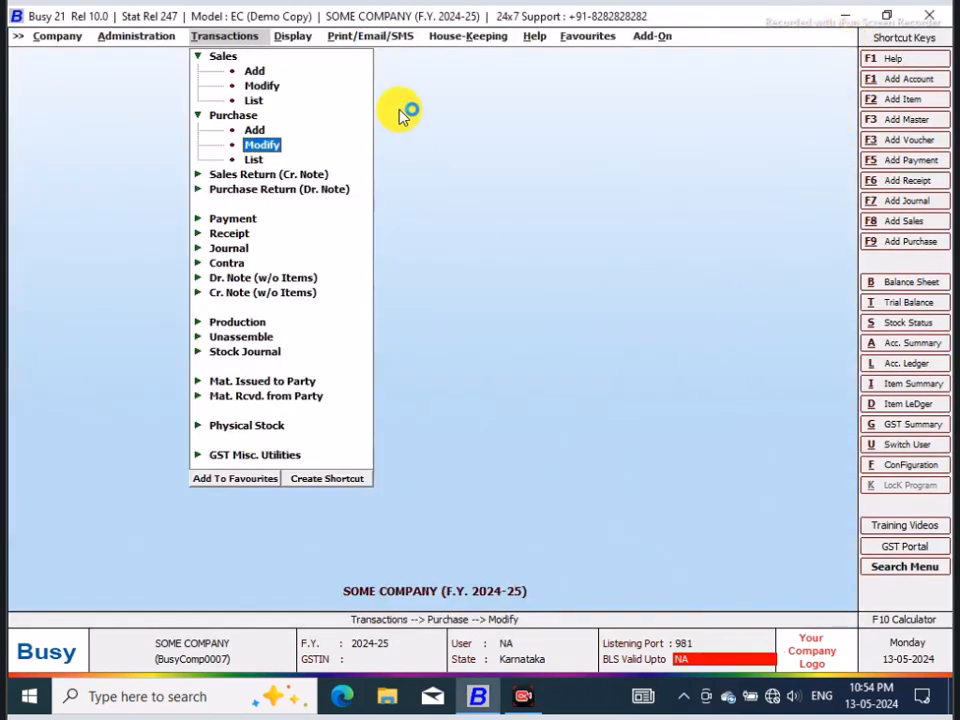
Step: Reopen the SQL Query Executor, load the POP query and execute it
{"action": "key", "text": "ctrl+alt+q"}
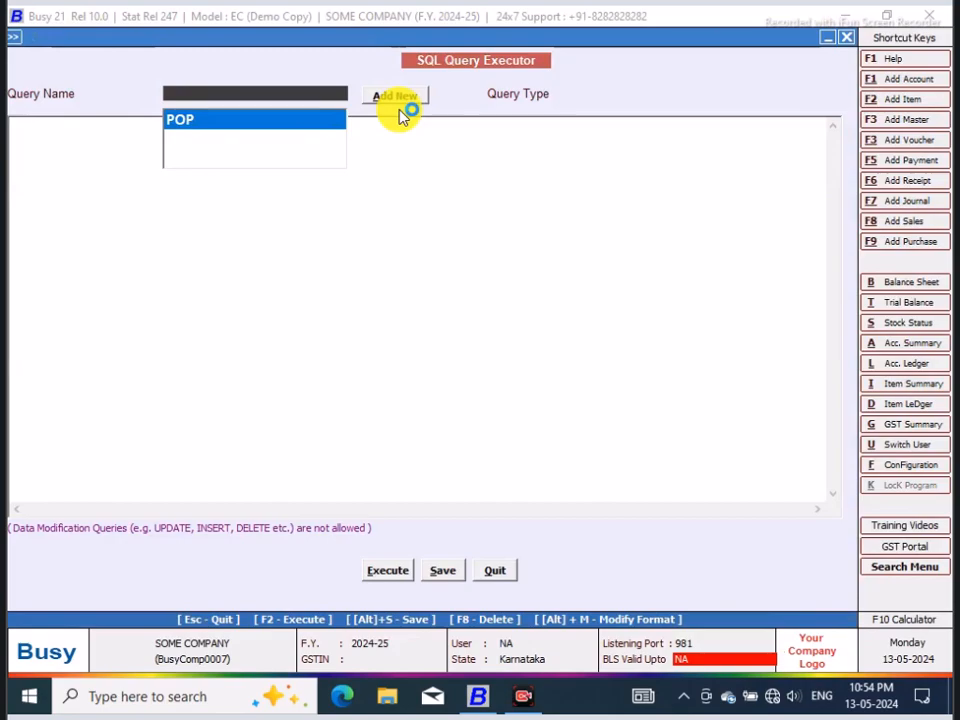
{"action": "left_click", "coordinate": [205, 137]}
{"action": "left_click", "coordinate": [394, 572]}
{"action": "left_click", "coordinate": [582, 388]}
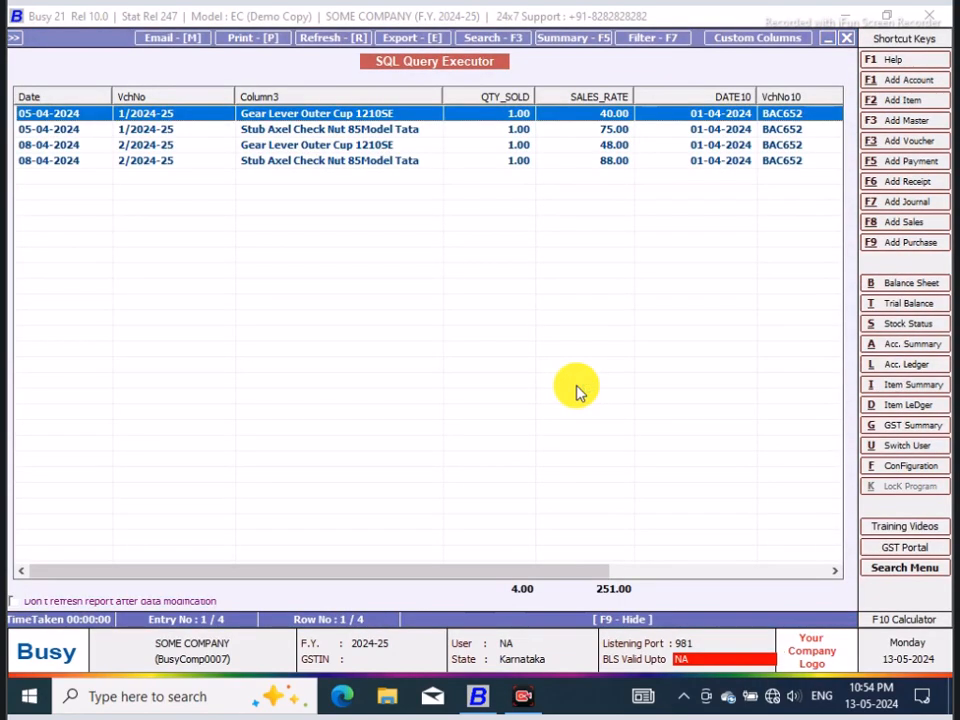
Step: Review the purchase item and d4 rate columns of the query result, and close the result
{"action": "left_click_drag", "start_coordinate": [459, 570], "coordinate": [725, 568]}
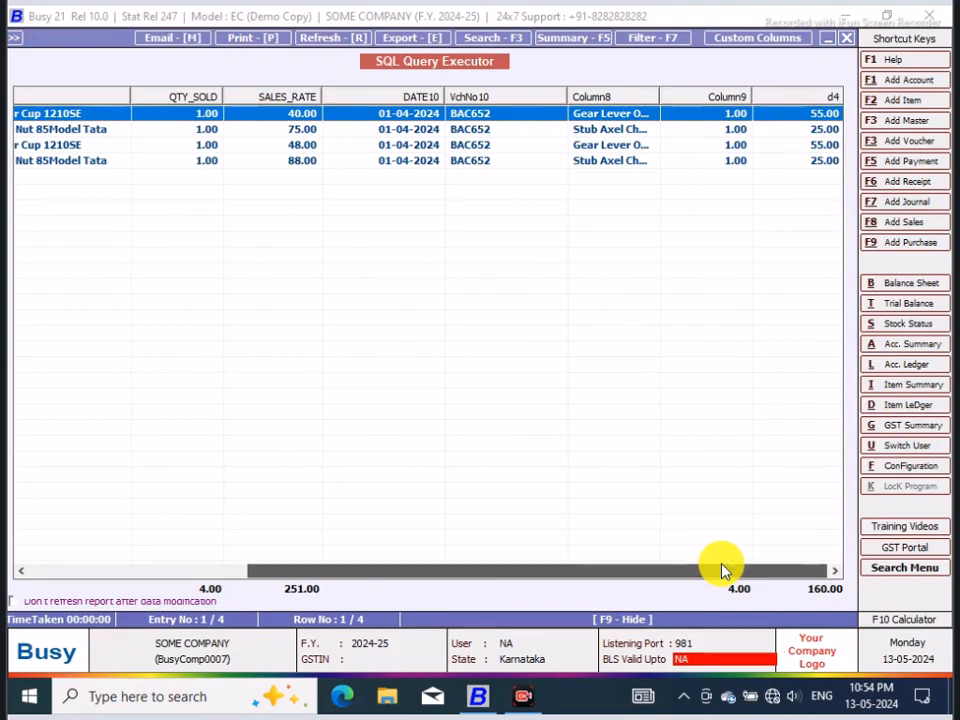
{"action": "left_click", "coordinate": [852, 38]}
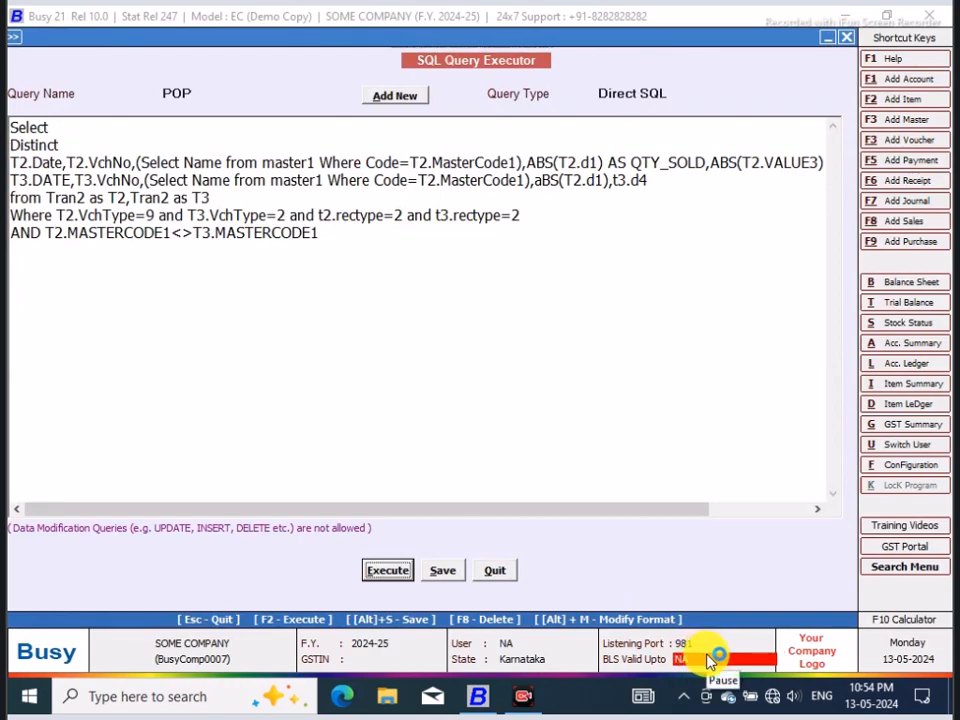
Step: Add an ORDER BY T2.MASTERCODE1 clause as the last line of the POP query
{"action": "left_click", "coordinate": [77, 141]}
{"action": "left_click", "coordinate": [355, 240]}
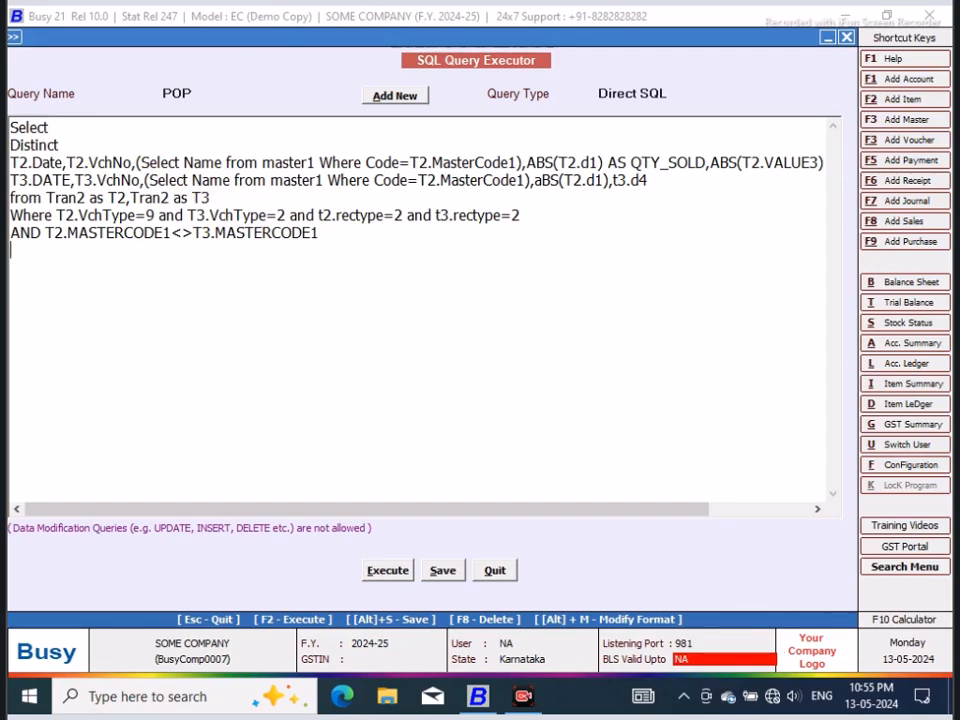
{"action": "type", "text": "ORDER BY TRA"}
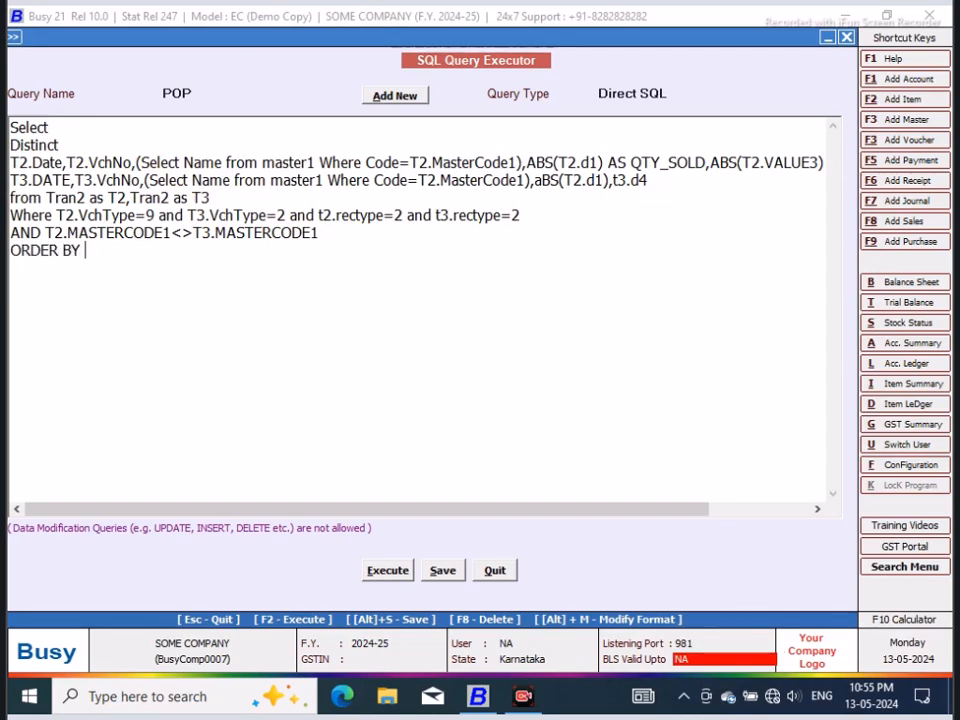
{"action": "key", "text": "BackSpace"}
{"action": "key", "text": "BackSpace"}
{"action": "key", "text": "BackSpace"}
{"action": "type", "text": "2.MASTERCODE"}
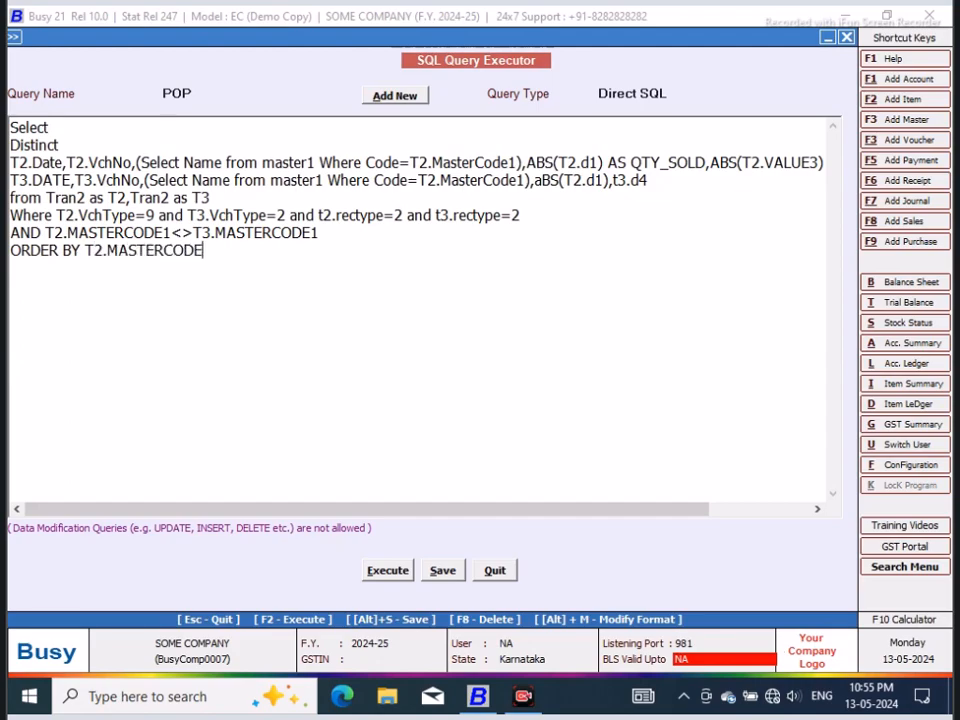
Step: Set the operator between T2.MASTERCODE1 and T3.MASTERCODE1 in the AND condition to =
{"action": "left_click", "coordinate": [191, 232]}
{"action": "key", "text": "BackSpace"}
{"action": "key", "text": "BackSpace"}
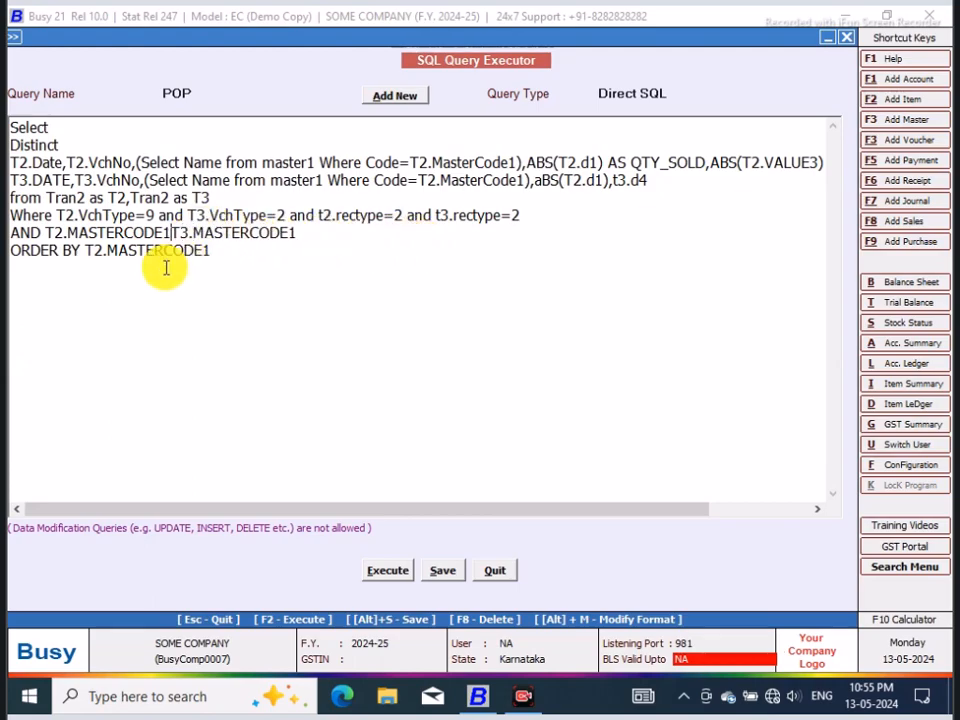
{"action": "type", "text": "="}
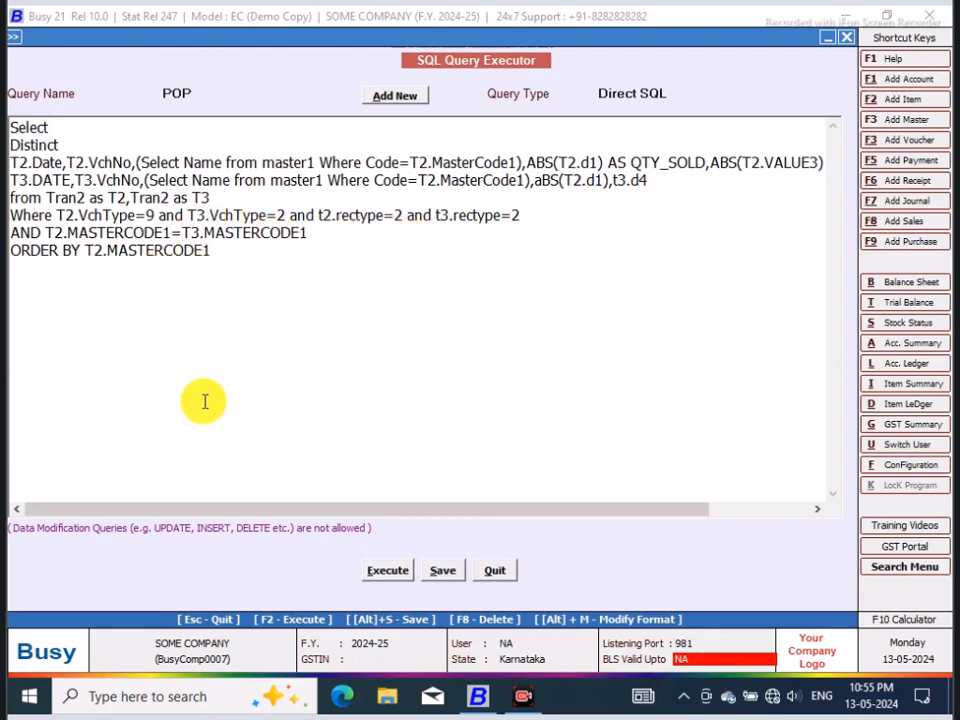
Step: Try to execute the query with the ORDER BY clause, and delete that clause
{"action": "left_click", "coordinate": [387, 571]}
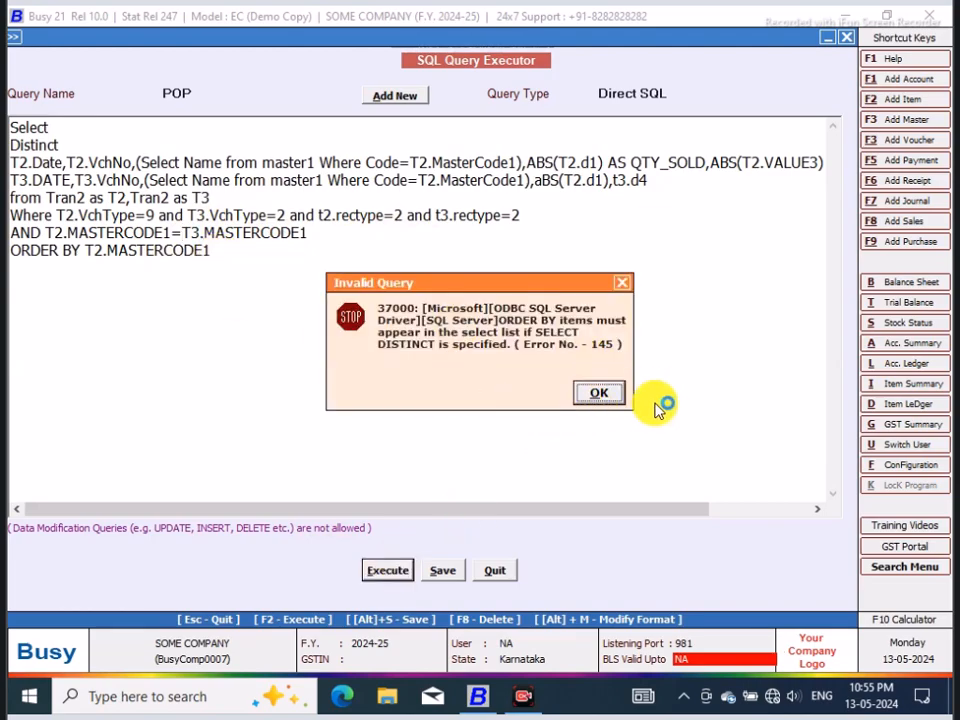
{"action": "left_click", "coordinate": [602, 396]}
{"action": "left_click_drag", "start_coordinate": [266, 263], "coordinate": [14, 250]}
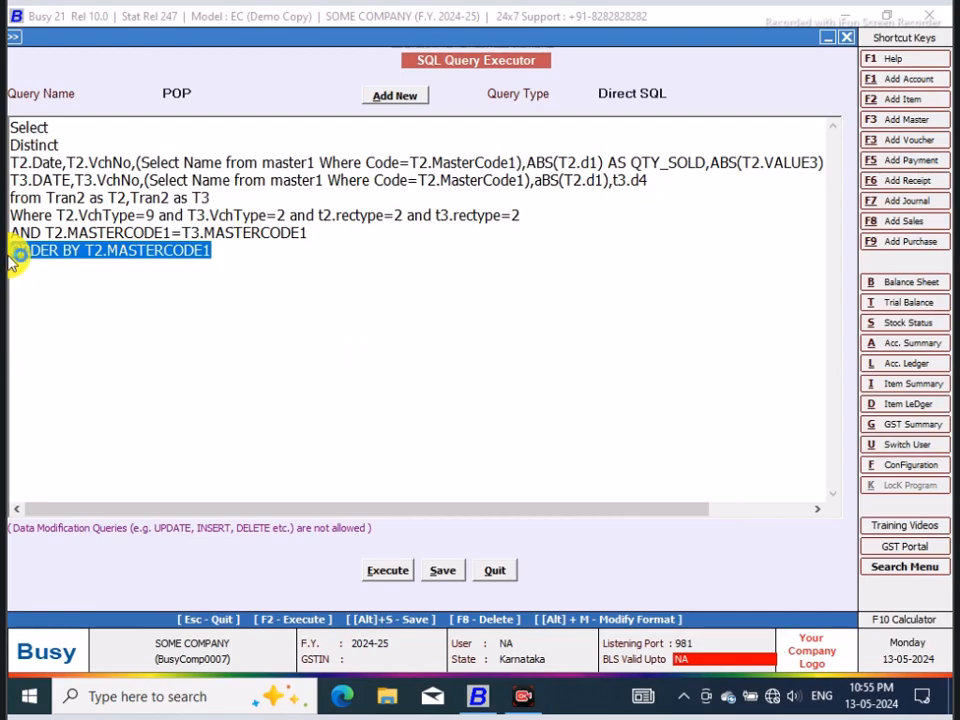
{"action": "key", "text": "BackSpace"}
Step: Execute the POP query, compare the sales rates with the d4 rates of the matching purchase items, and close the result
{"action": "left_click", "coordinate": [386, 568]}
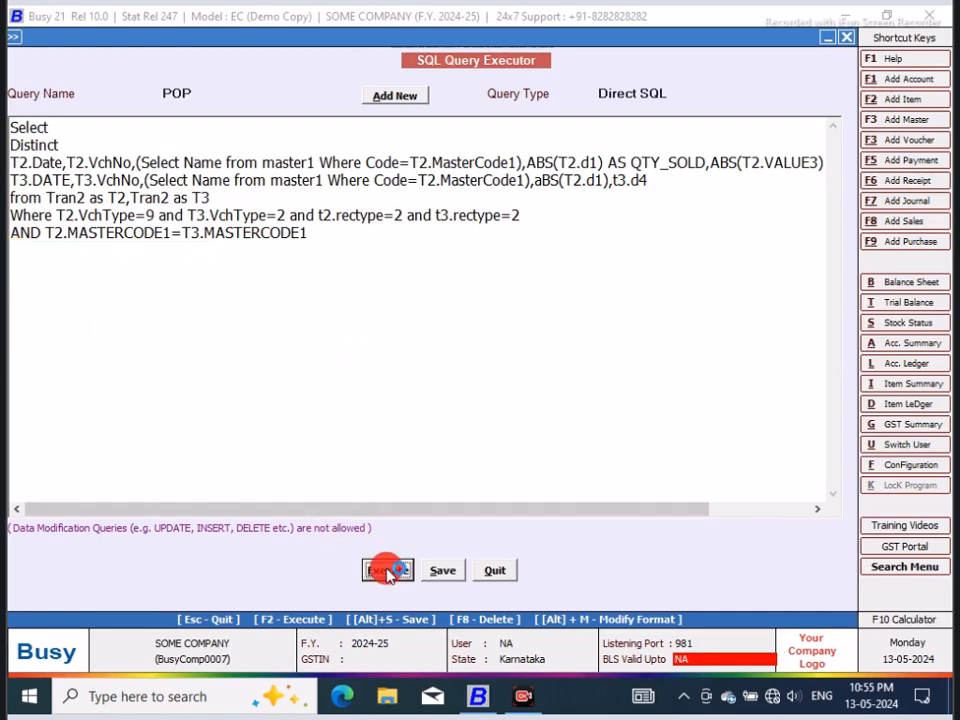
{"action": "left_click", "coordinate": [580, 390]}
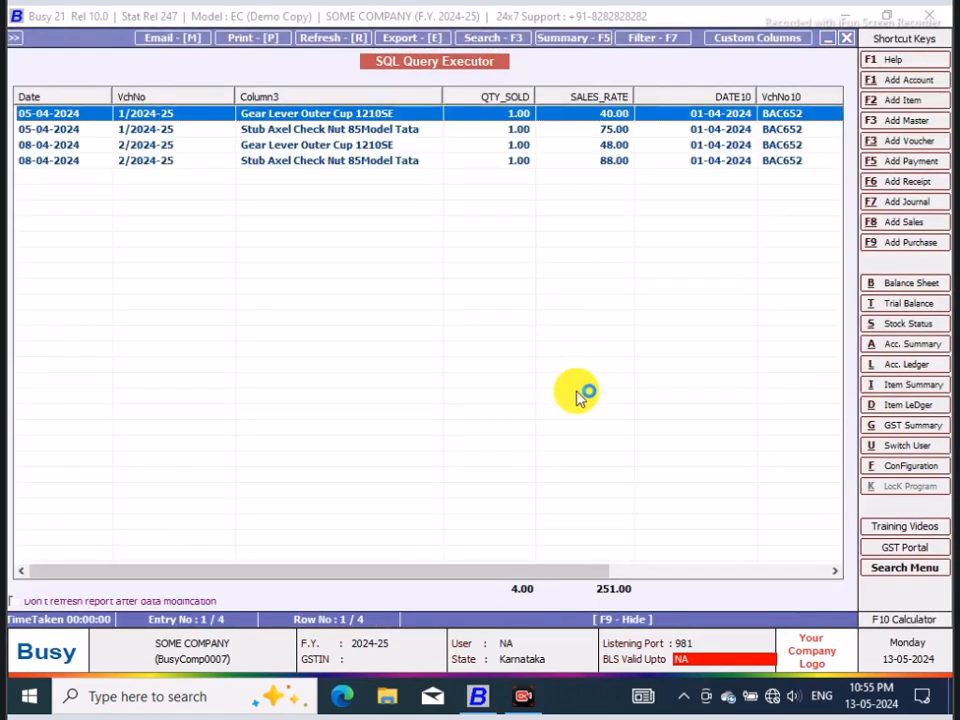
{"action": "left_click_drag", "start_coordinate": [525, 568], "coordinate": [813, 568]}
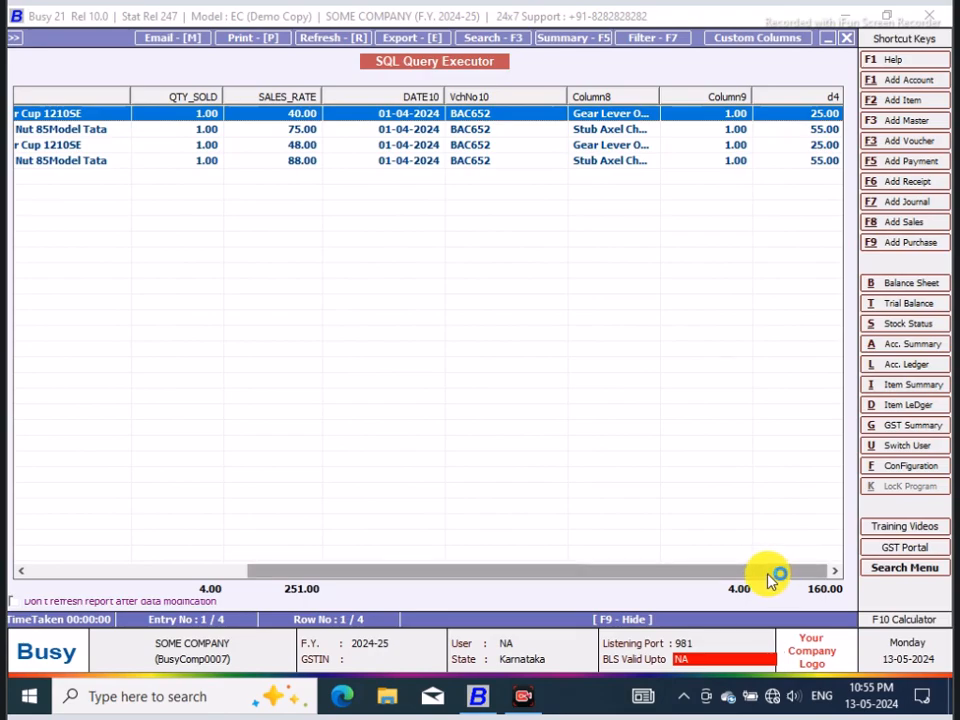
{"action": "left_click", "coordinate": [846, 38]}
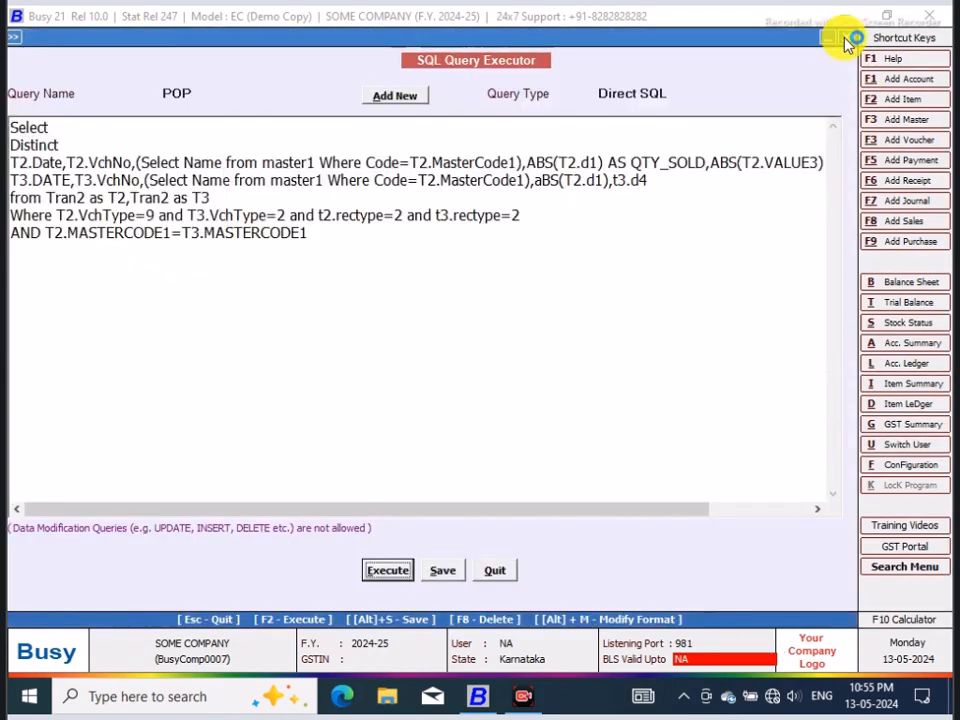
Step: Give the t3.d4 column the alias PURC_RATE in the select list
{"action": "left_click", "coordinate": [677, 182]}
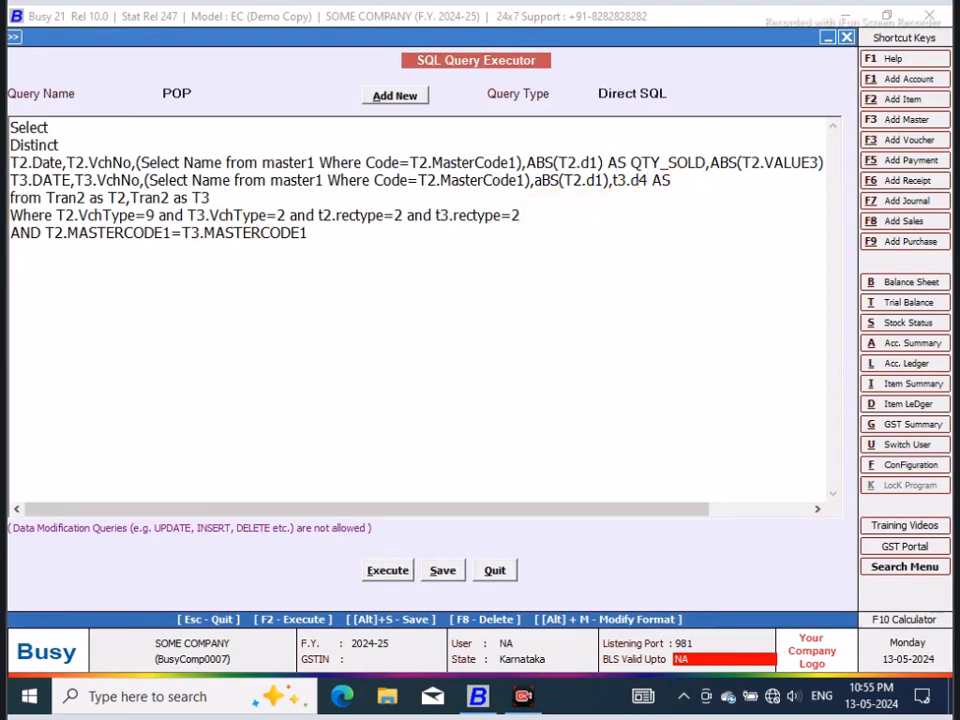
{"action": "type", "text": "AS P"}
{"action": "type", "text": "ur"}
{"action": "type", "text": "UR"}
{"action": "type", "text": "C_RATE"}
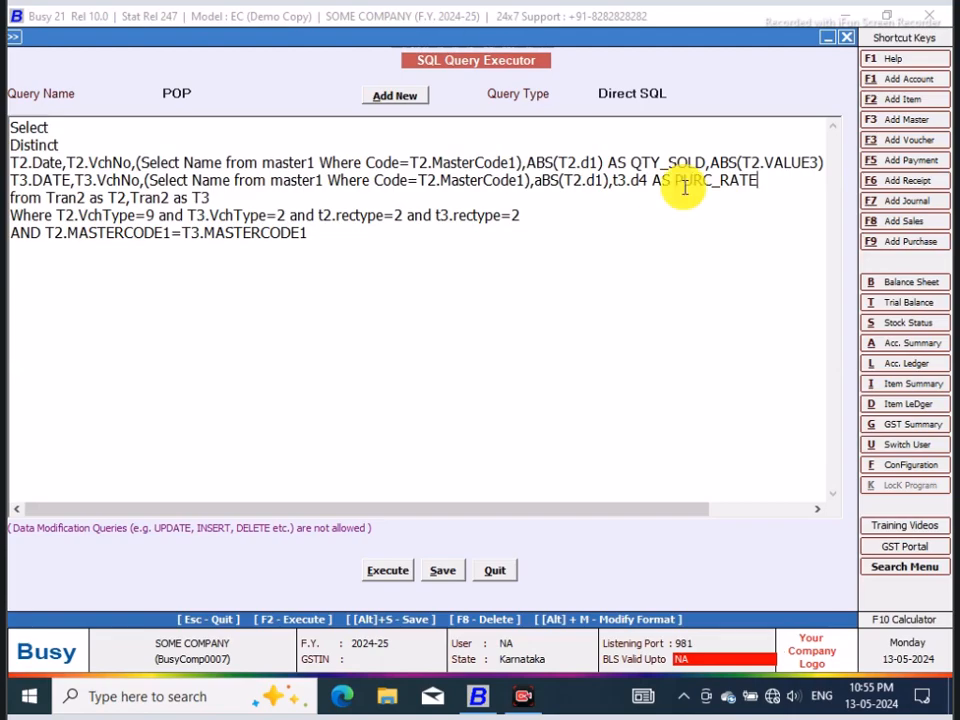
{"action": "type", "text": ","}
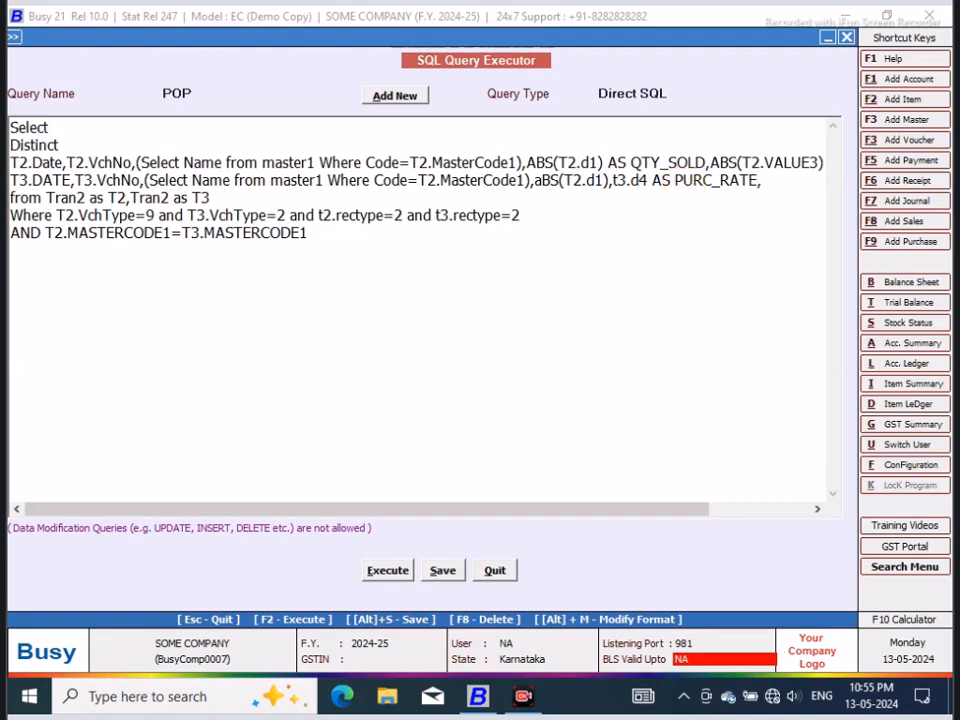
Step: Add the calculated column (T2.VALUE3-T3.D4) AS PROFIT on a new line after PURC_RATE
{"action": "key", "text": "Return"}
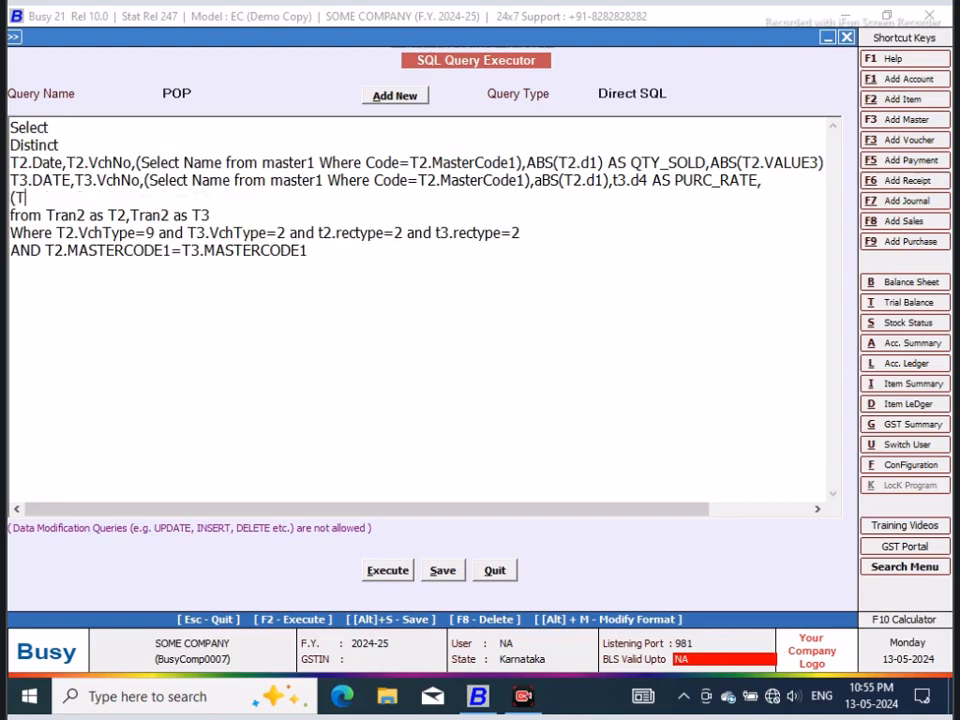
{"action": "type", "text": "(T2.VALUE3-T3.D"}
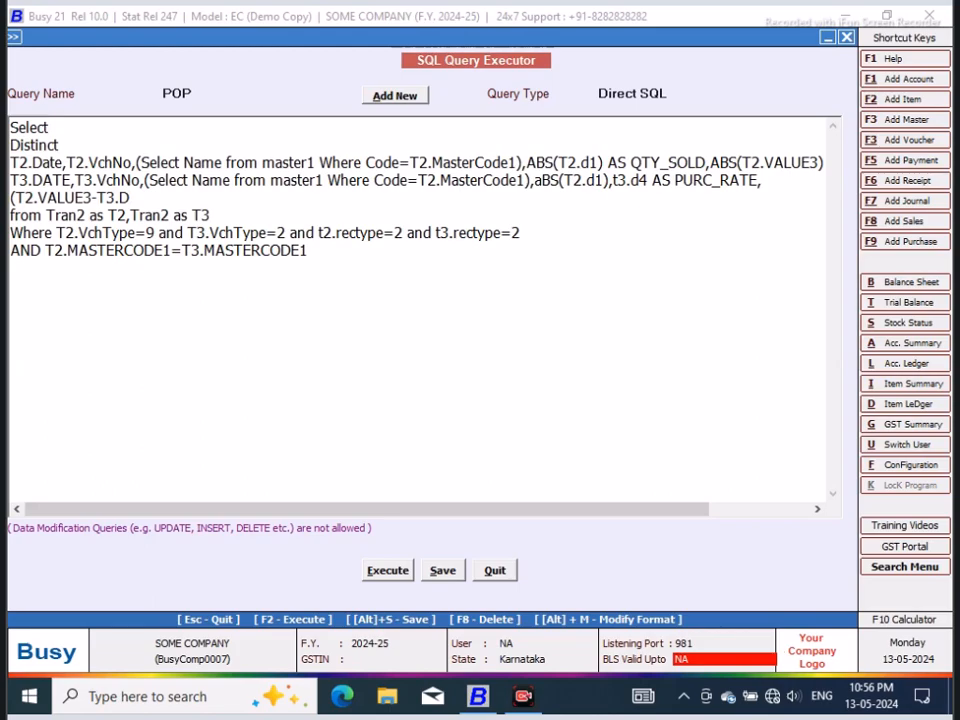
{"action": "type", "text": "AS PROFIT"}
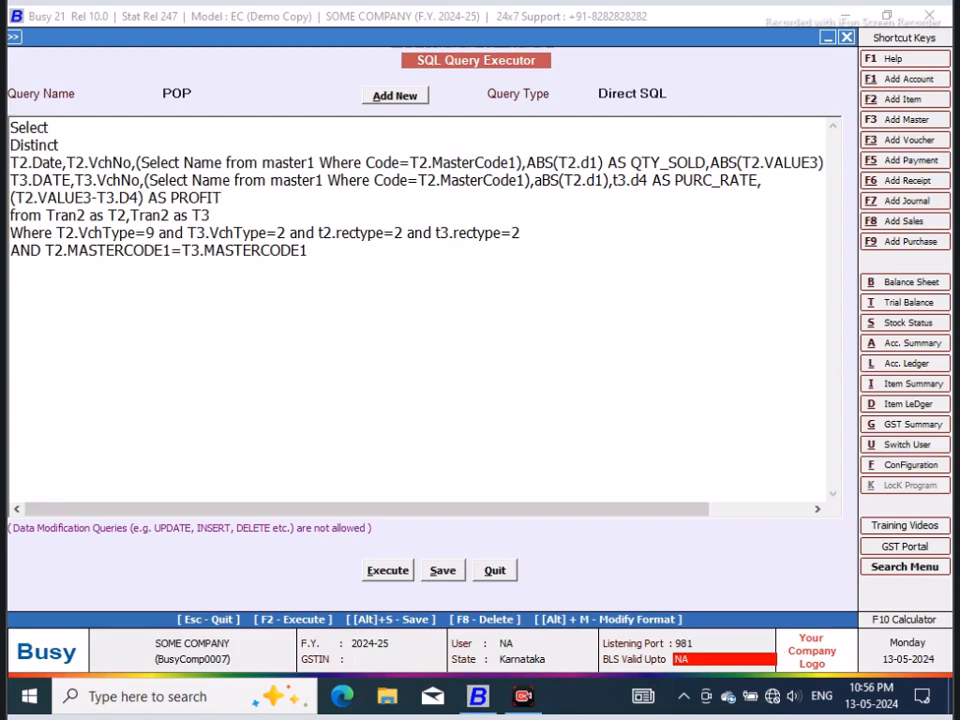
Step: Execute the query, check the PURC_RATE and PROFIT columns, and close the result
{"action": "left_click", "coordinate": [388, 570]}
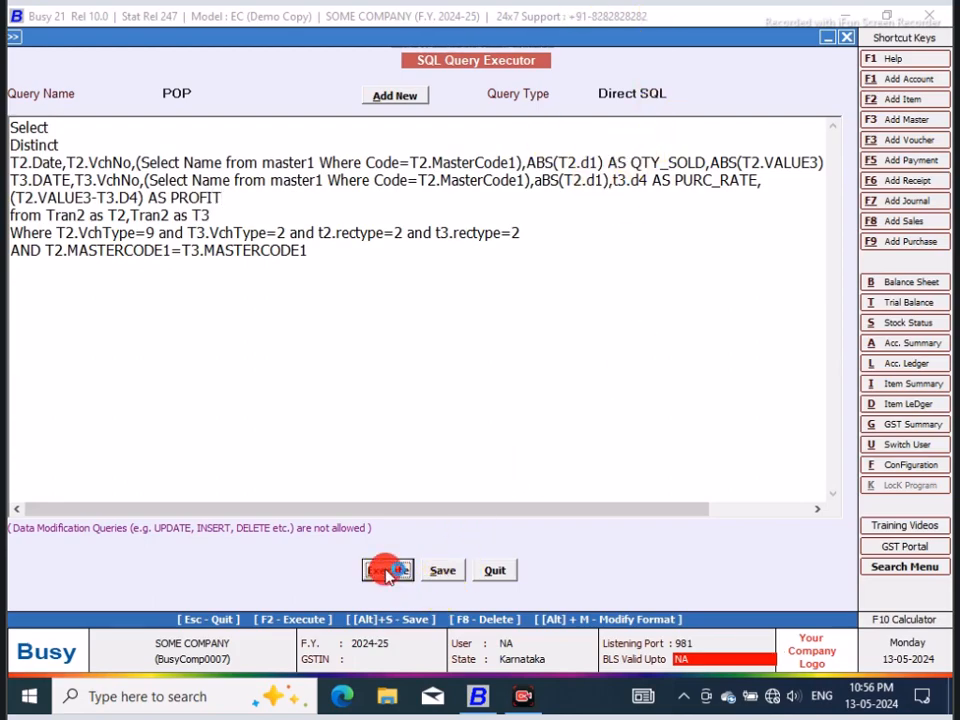
{"action": "left_click", "coordinate": [589, 387]}
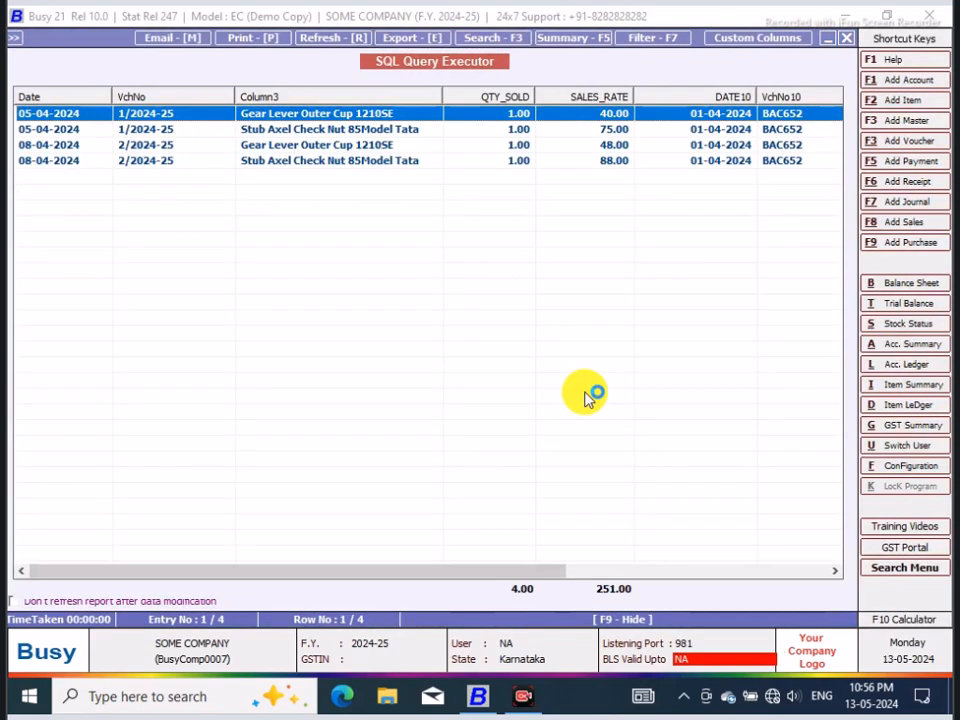
{"action": "left_click_drag", "start_coordinate": [551, 570], "coordinate": [830, 552]}
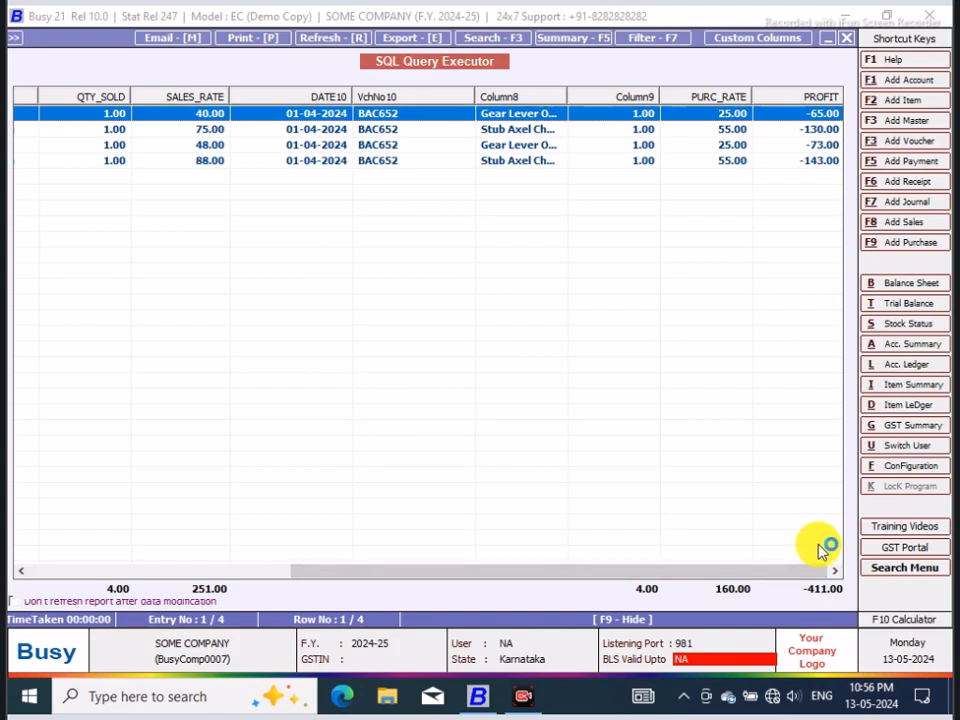
{"action": "left_click", "coordinate": [843, 55]}
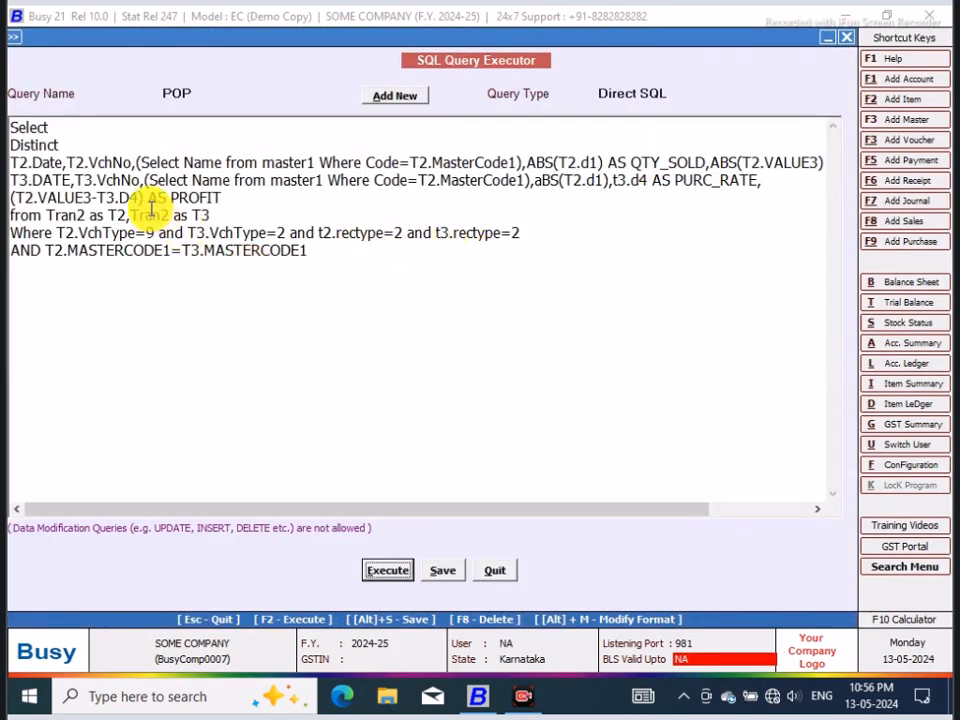
Step: Wrap T3.D4 in the abs() function within the PROFIT formula
{"action": "left_click", "coordinate": [96, 197]}
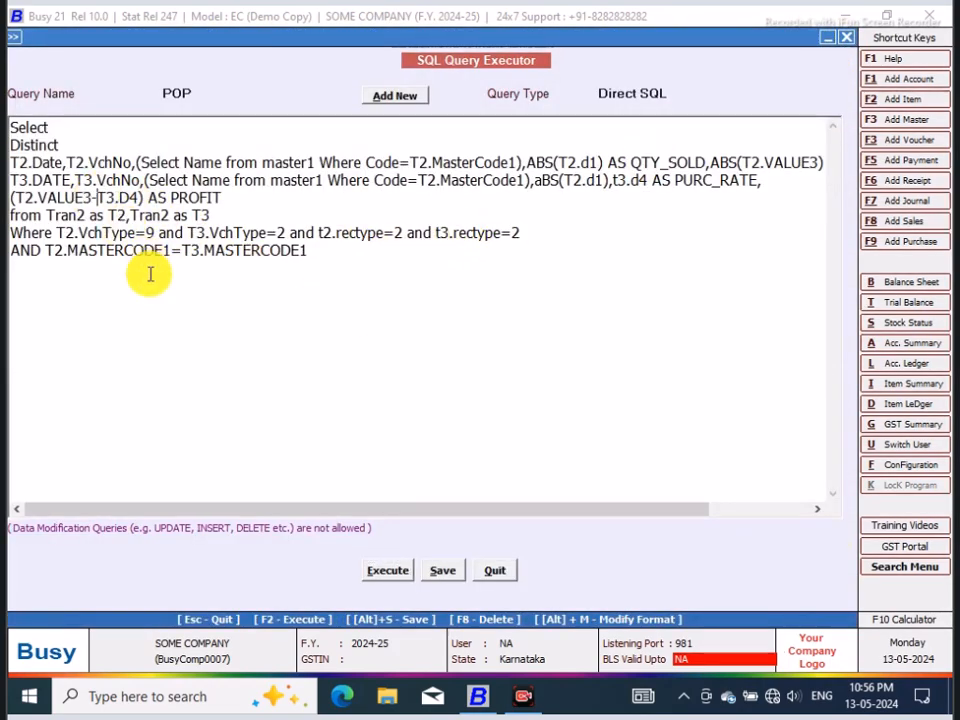
{"action": "type", "text": "abs"}
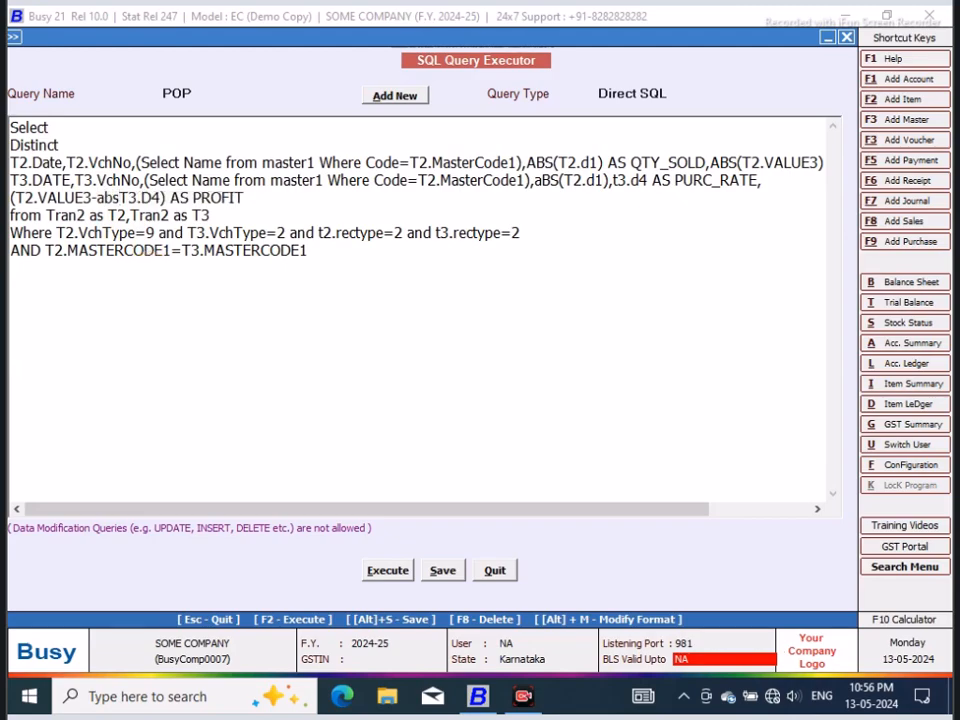
{"action": "type", "text": "("}
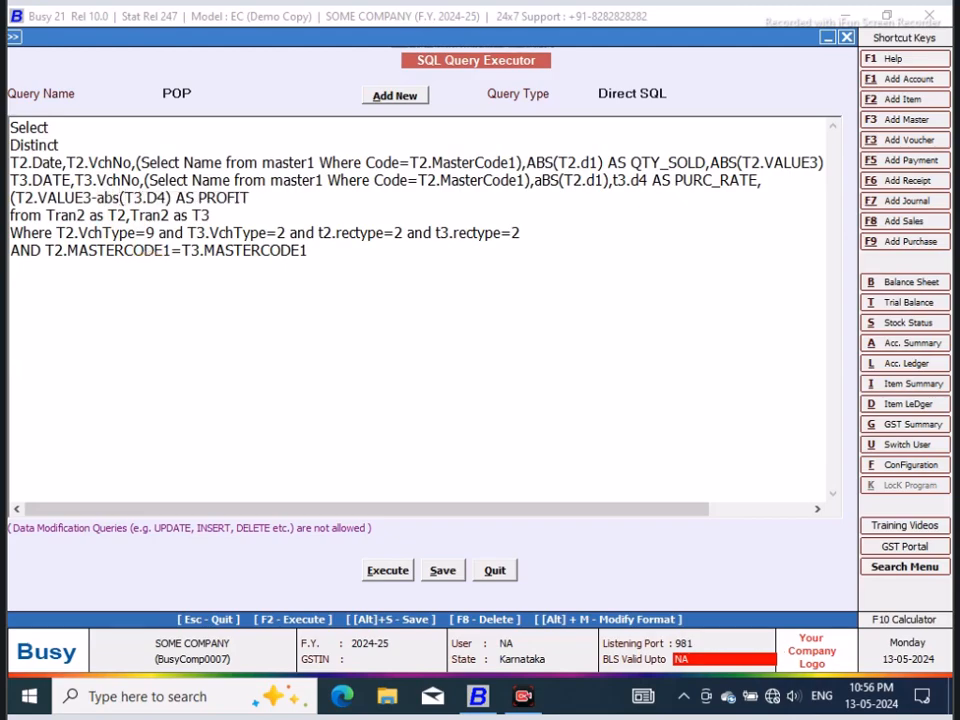
{"action": "left_click", "coordinate": [165, 196]}
{"action": "type", "text": ")"}
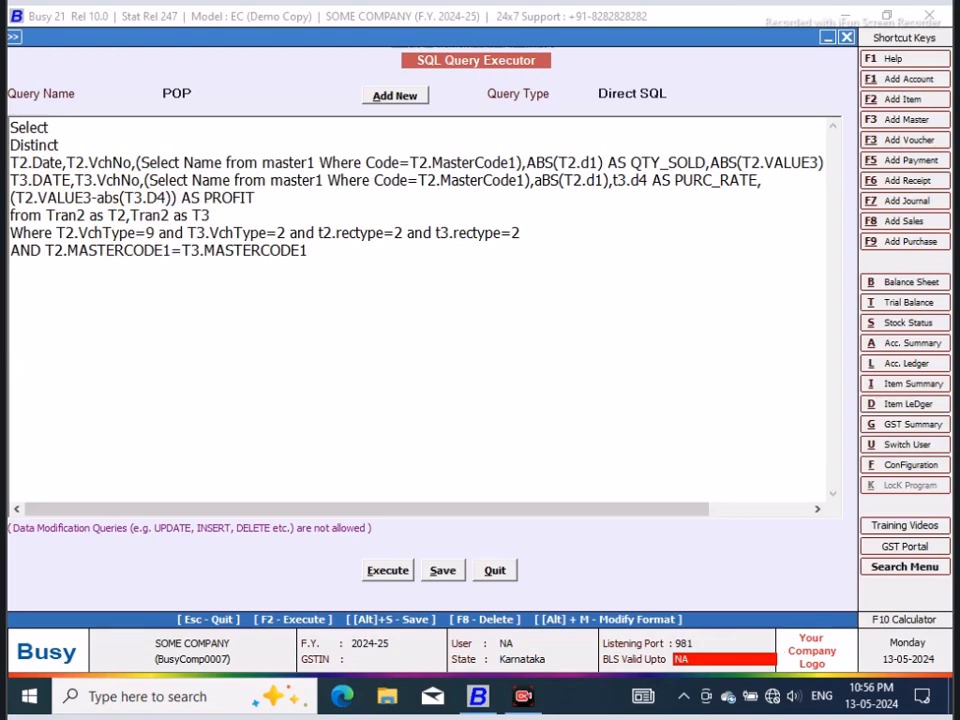
Step: Execute the query with the abs() formula, check the PROFIT column, and close the result
{"action": "left_click", "coordinate": [387, 571]}
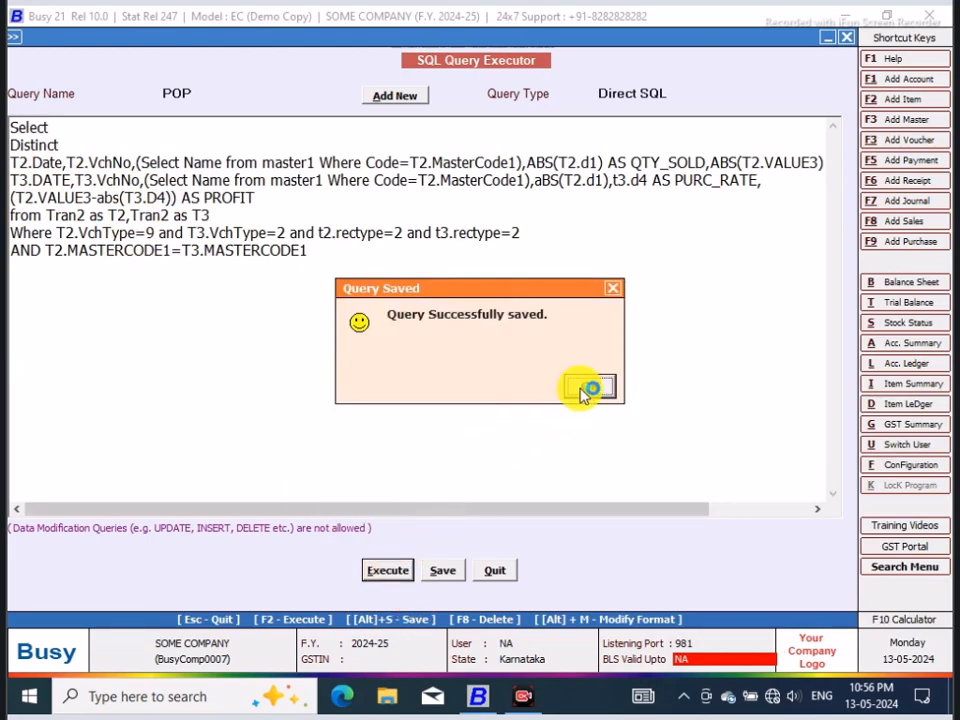
{"action": "left_click", "coordinate": [585, 390]}
{"action": "left_click_drag", "start_coordinate": [540, 576], "coordinate": [832, 562]}
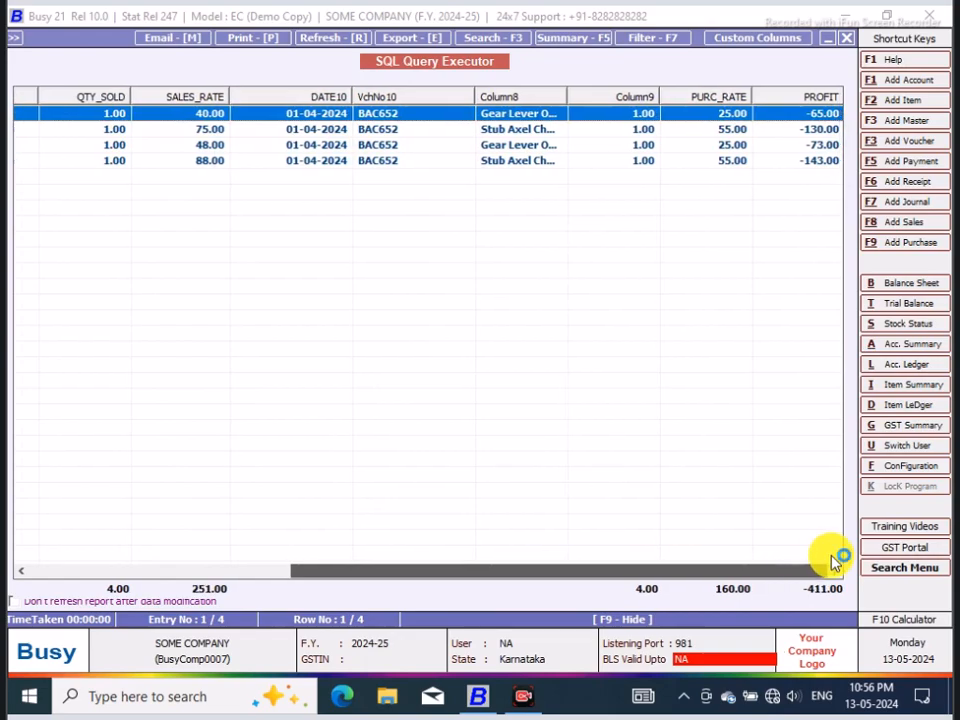
{"action": "left_click", "coordinate": [846, 37]}
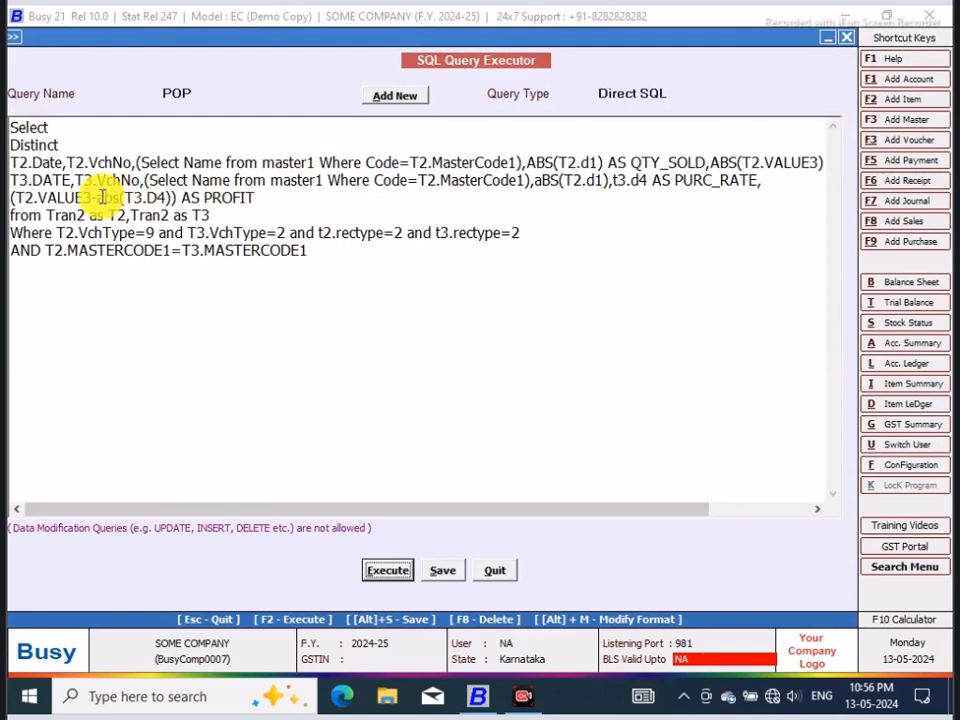
Step: Remove abs from the PROFIT formula and reorder it to ((T3.D4)-T2.VALUE3) AS PROFIT
{"action": "left_click_drag", "start_coordinate": [119, 197], "coordinate": [95, 198]}
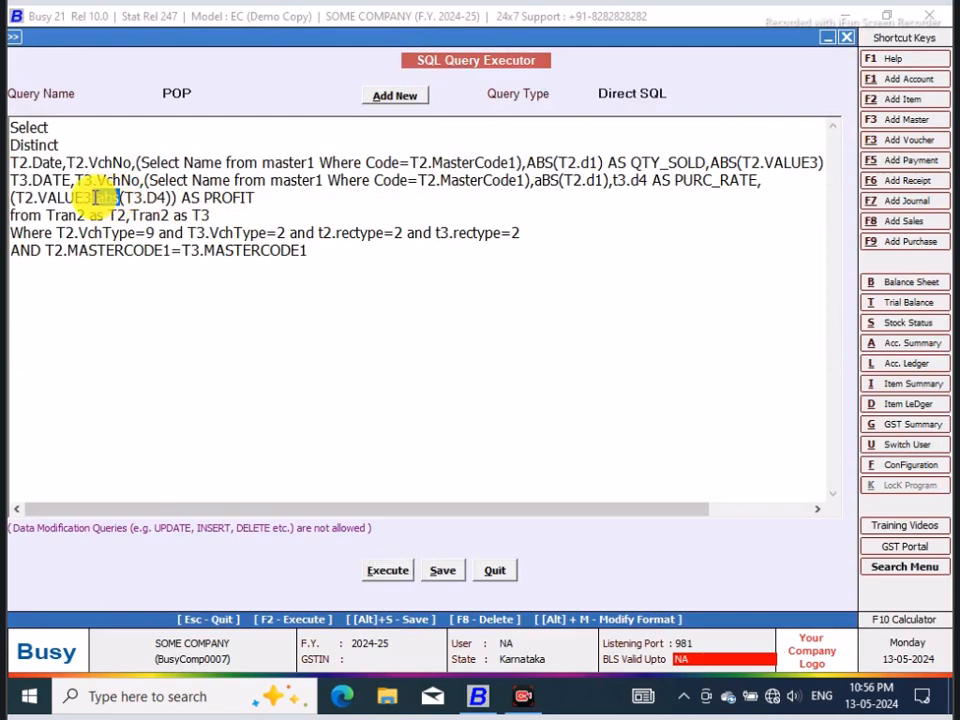
{"action": "key", "text": "BackSpace"}
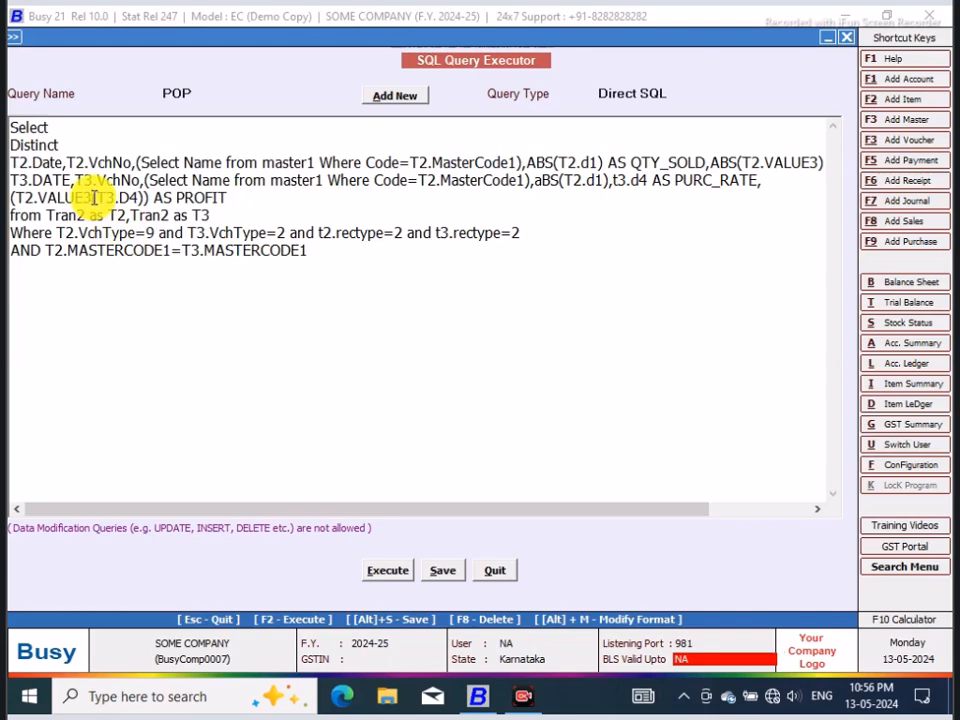
{"action": "left_click_drag", "start_coordinate": [94, 197], "coordinate": [12, 198]}
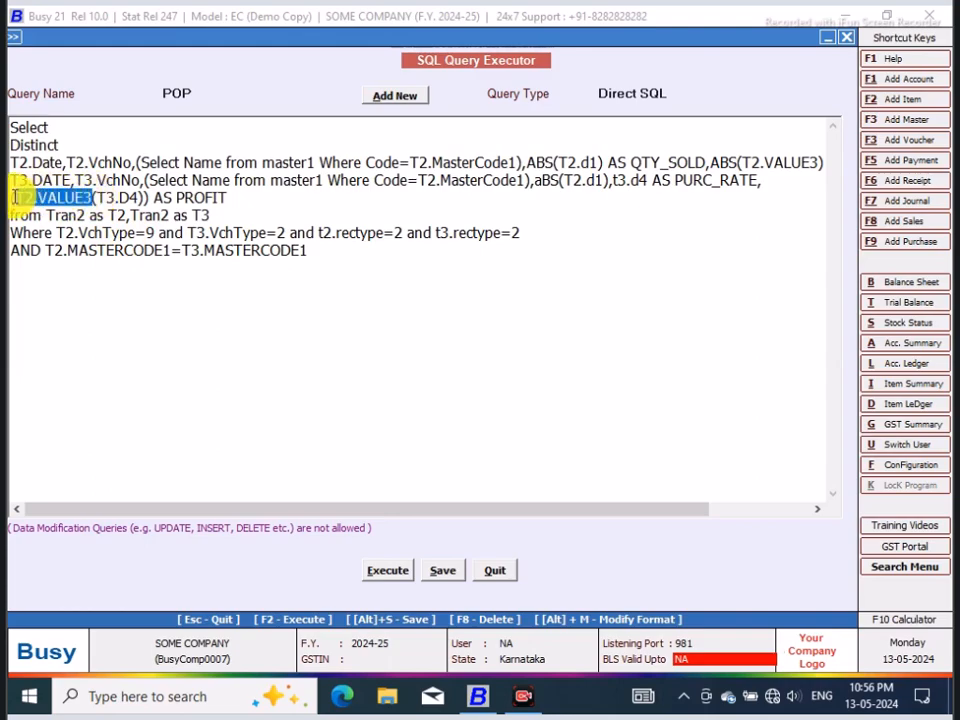
{"action": "right_click", "coordinate": [30, 199]}
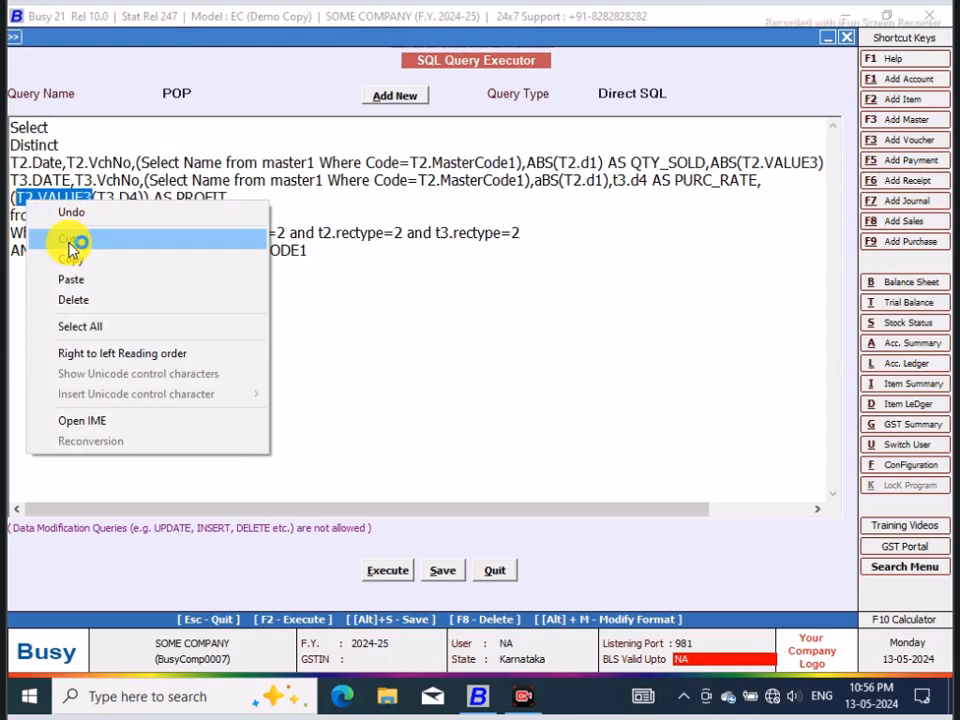
{"action": "left_click", "coordinate": [77, 240]}
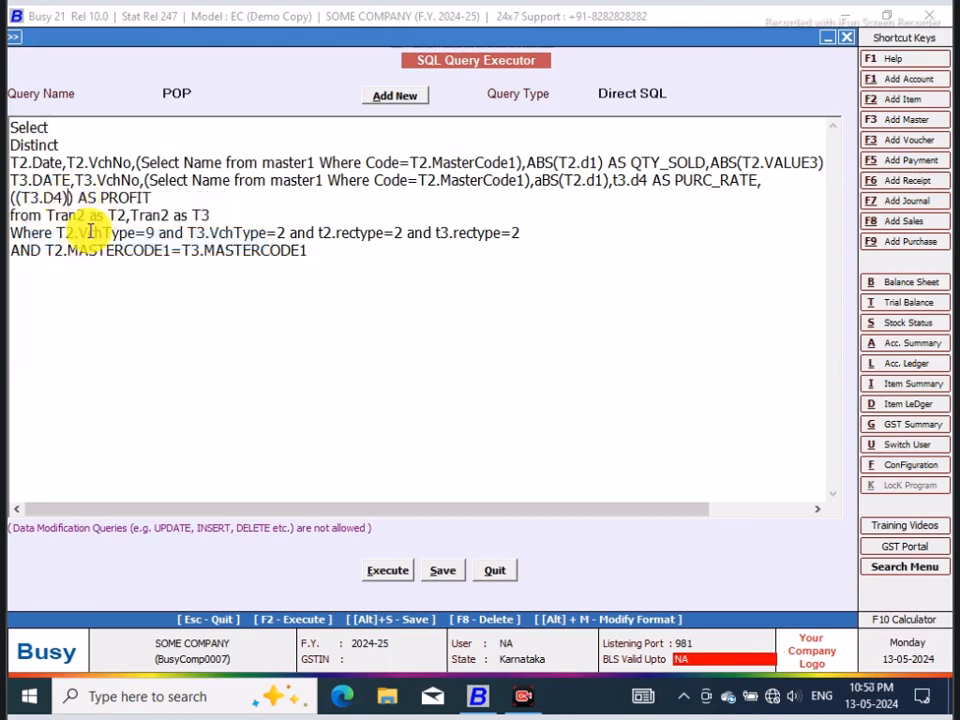
{"action": "left_click", "coordinate": [67, 198]}
{"action": "type", "text": "-"}
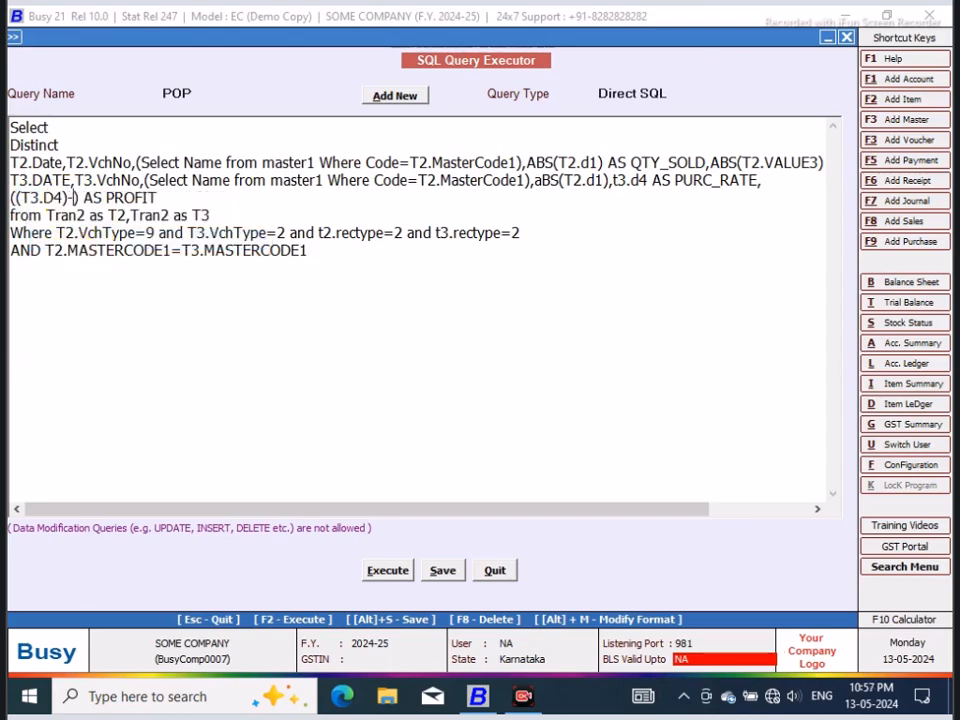
{"action": "key", "text": "ctrl+v"}
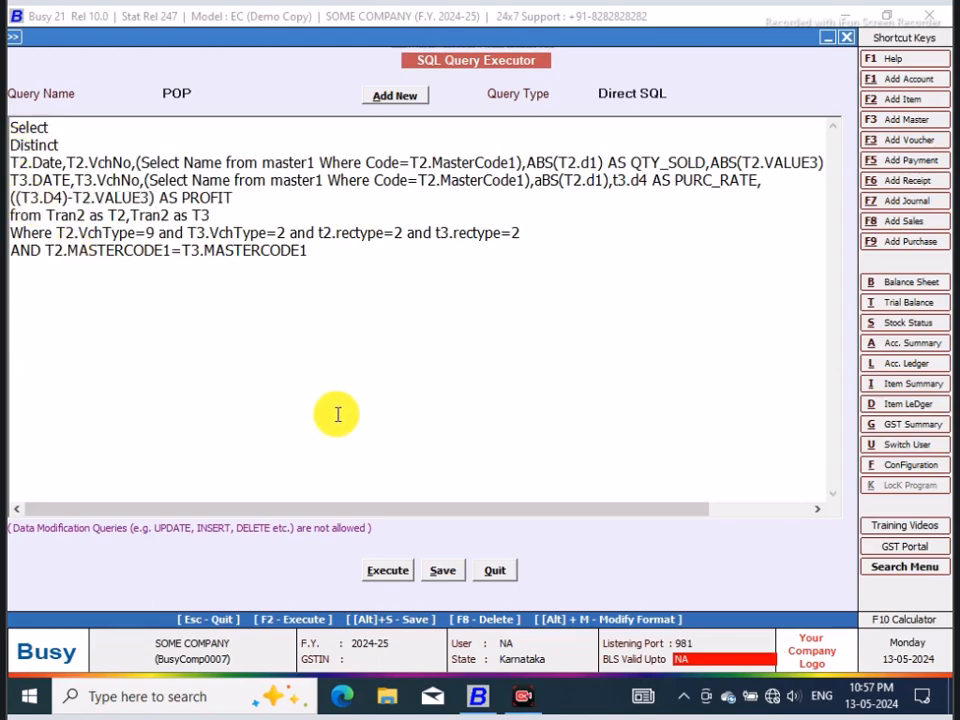
Step: Execute the query with the reordered formula, check the PROFIT column, and close the result
{"action": "left_click", "coordinate": [386, 570]}
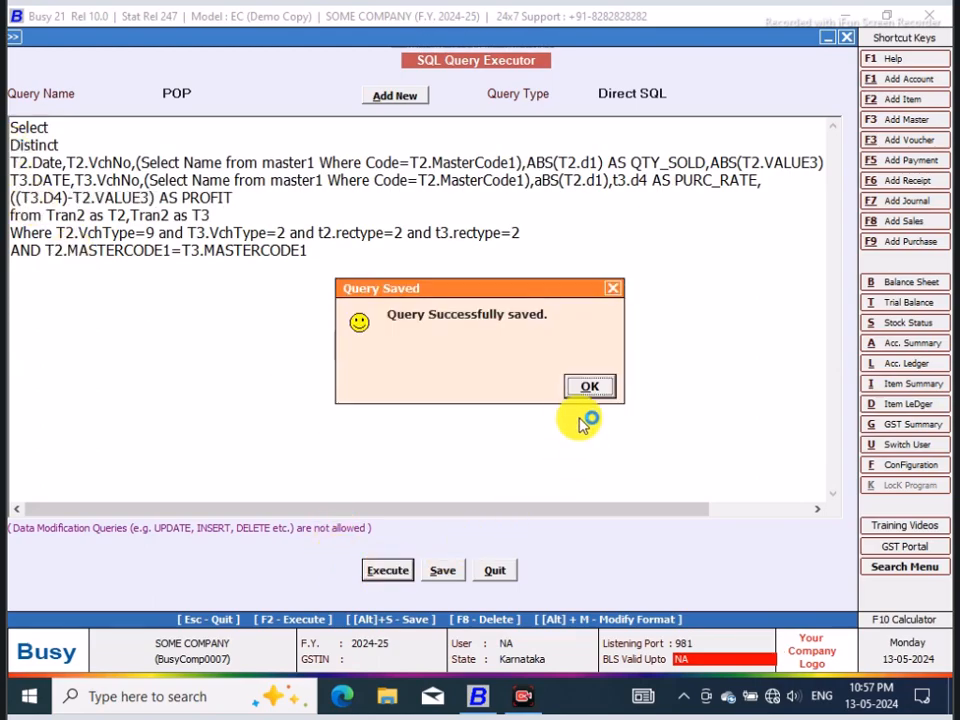
{"action": "left_click", "coordinate": [585, 386]}
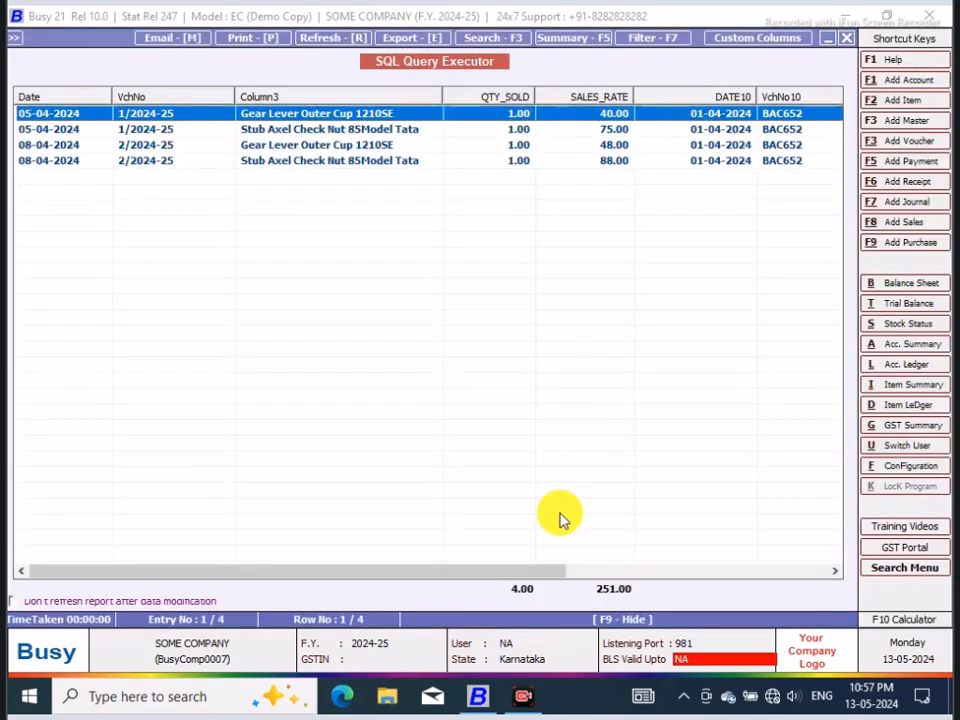
{"action": "left_click_drag", "start_coordinate": [542, 572], "coordinate": [815, 572]}
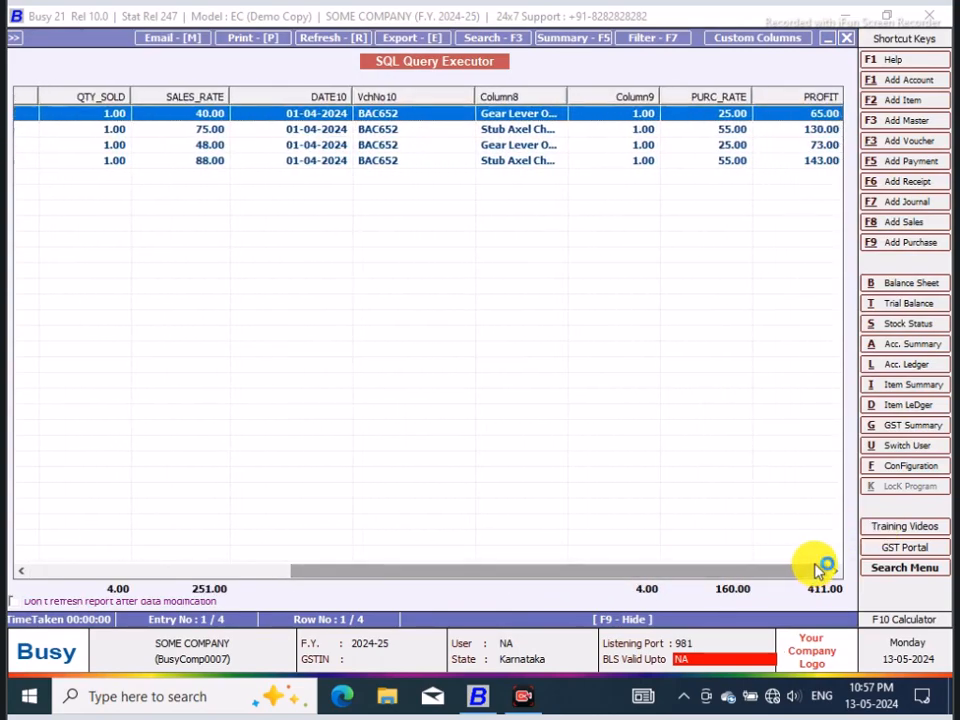
{"action": "left_click", "coordinate": [846, 38]}
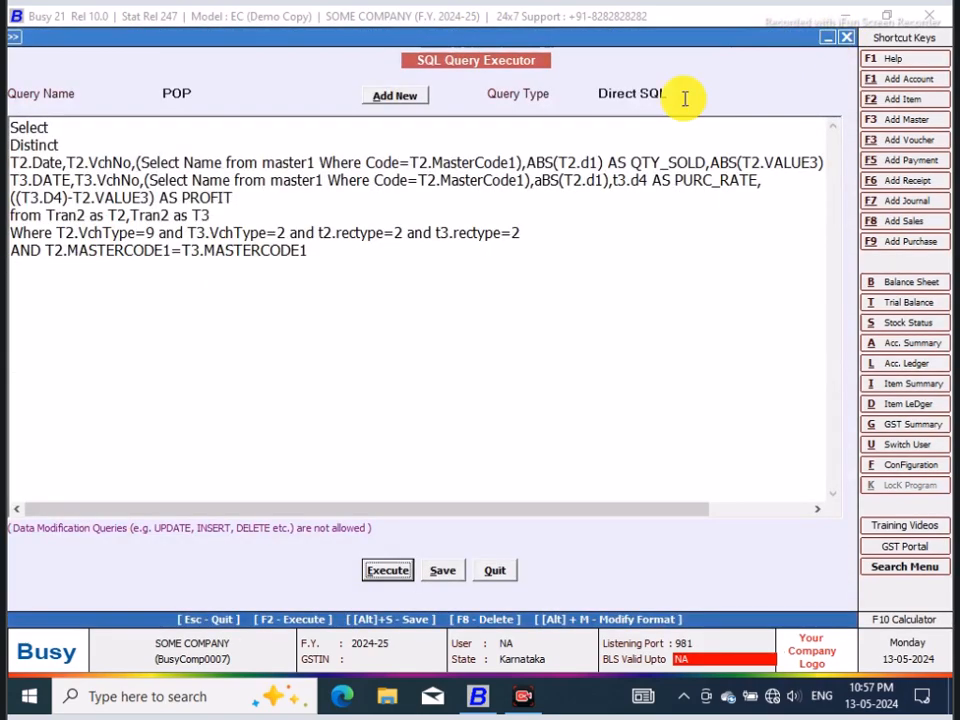
Step: Wrap T2.VALUE3 in the abs() function so the PROFIT formula reads ((T3.D4)-abs(T2.VALUE3))
{"action": "left_click", "coordinate": [72, 195]}
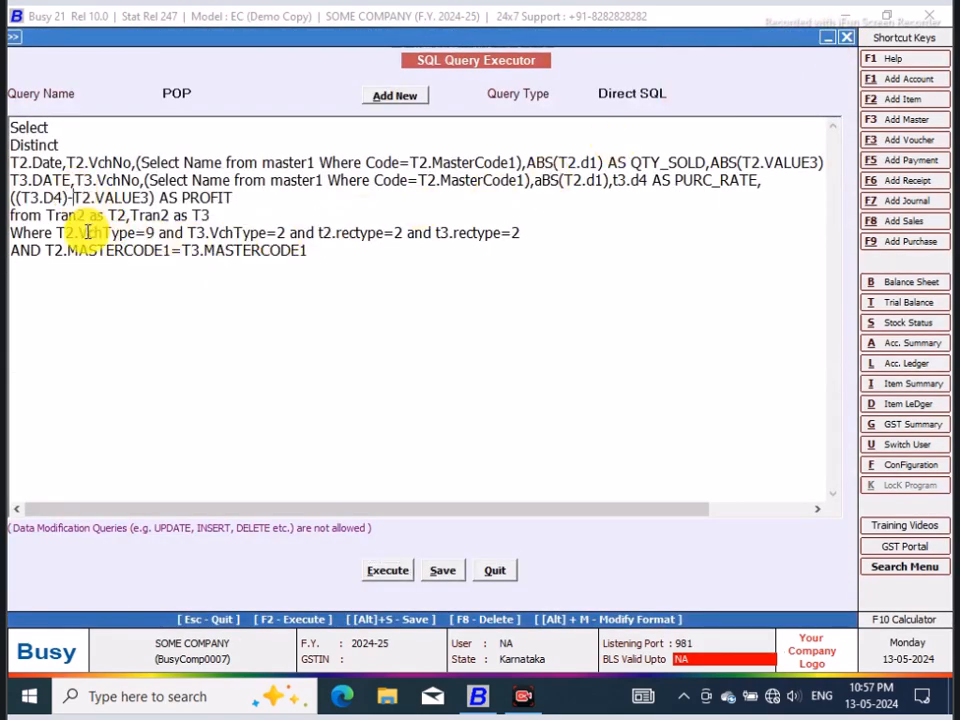
{"action": "key", "text": "BackSpace"}
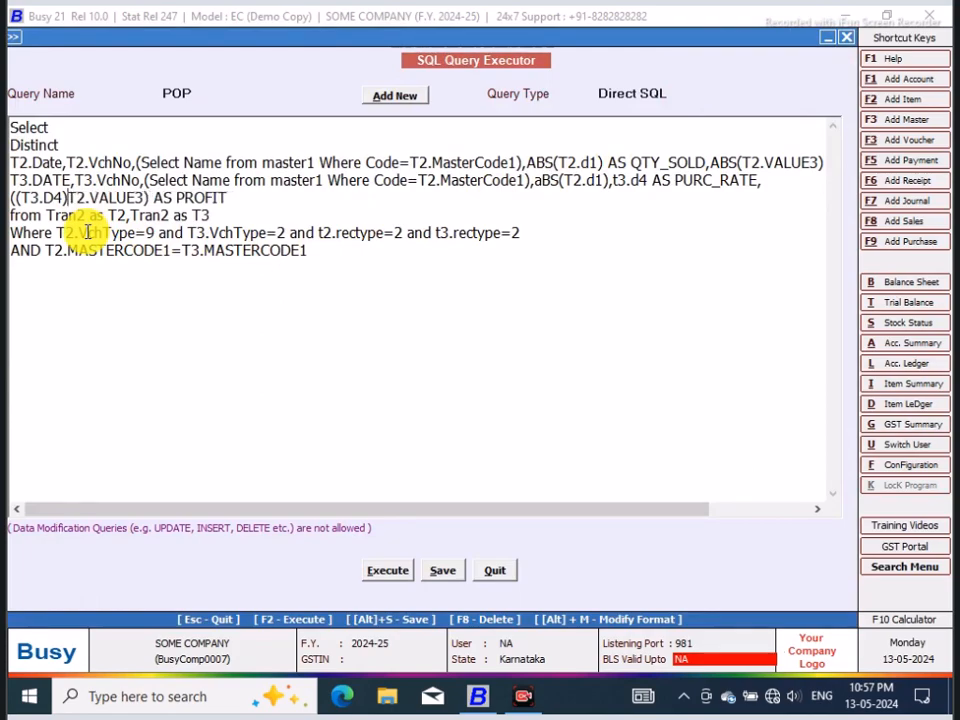
{"action": "type", "text": "-"}
{"action": "type", "text": "snd"}
{"action": "key", "text": "BackSpace"}
{"action": "key", "text": "BackSpace"}
{"action": "key", "text": "BackSpace"}
{"action": "type", "text": "abs("}
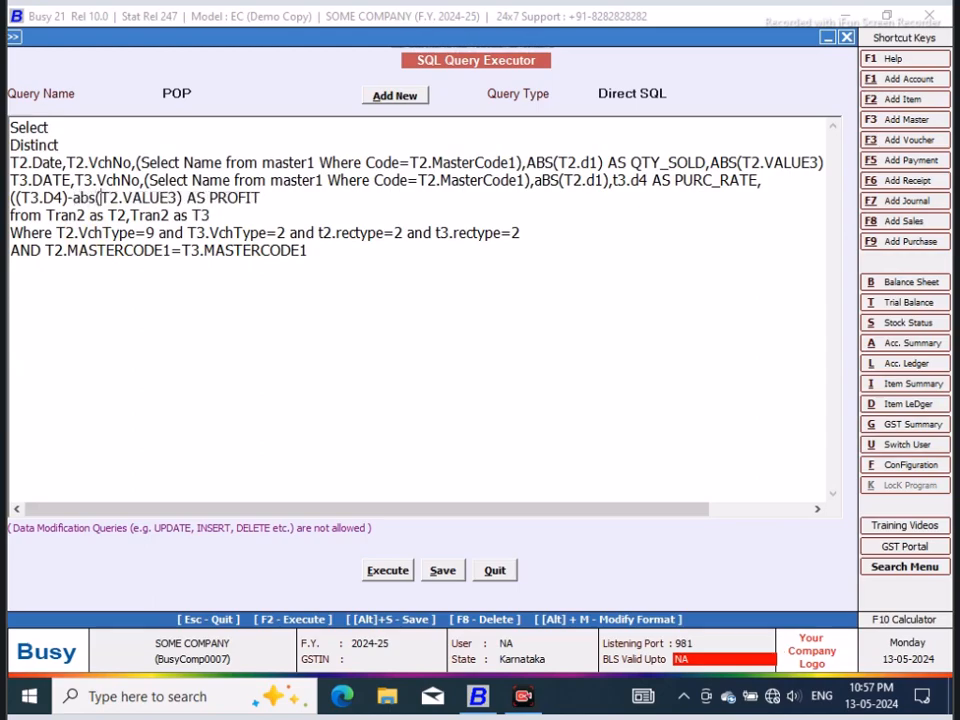
{"action": "left_click", "coordinate": [184, 196]}
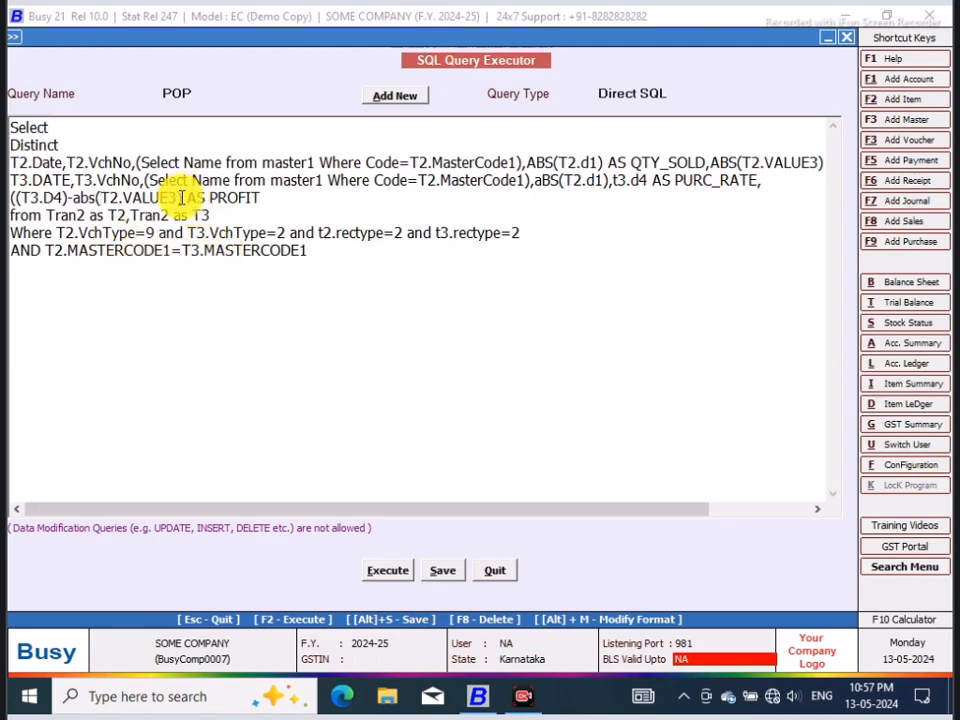
{"action": "type", "text": ")"}
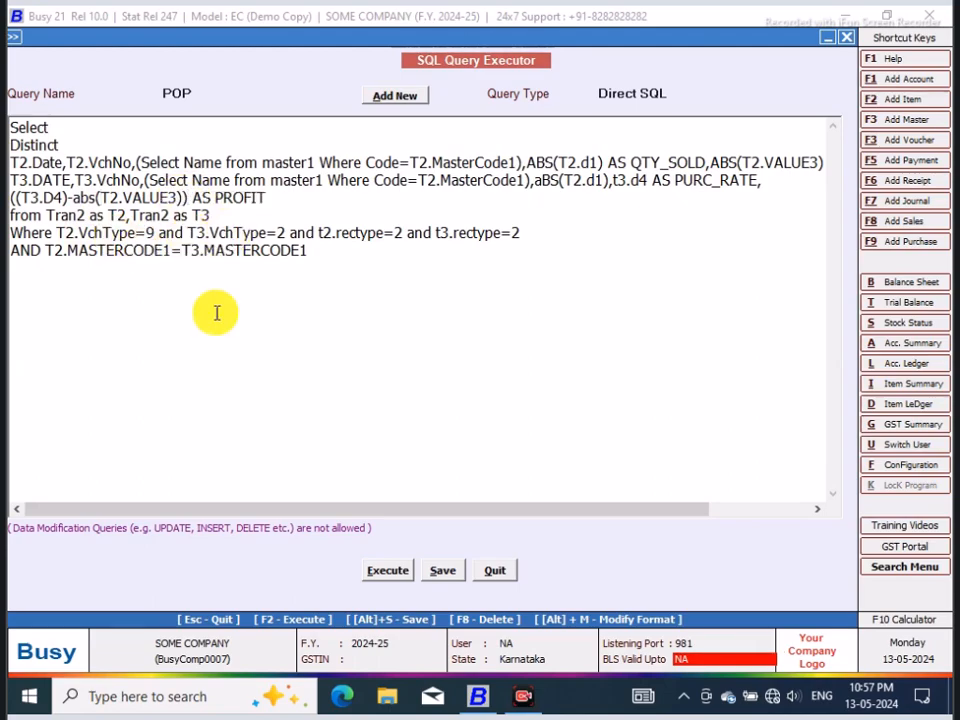
Step: Execute the query with abs(T2.VALUE3), compare PROFIT with the sales and purchase rates, and close the result
{"action": "left_click", "coordinate": [390, 578]}
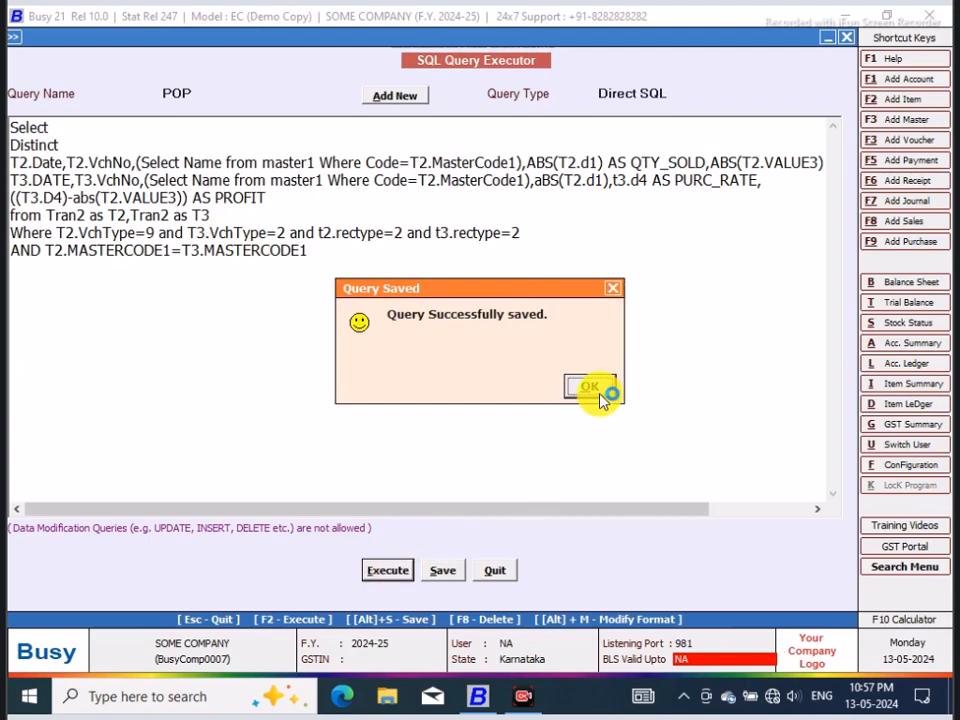
{"action": "left_click", "coordinate": [594, 389]}
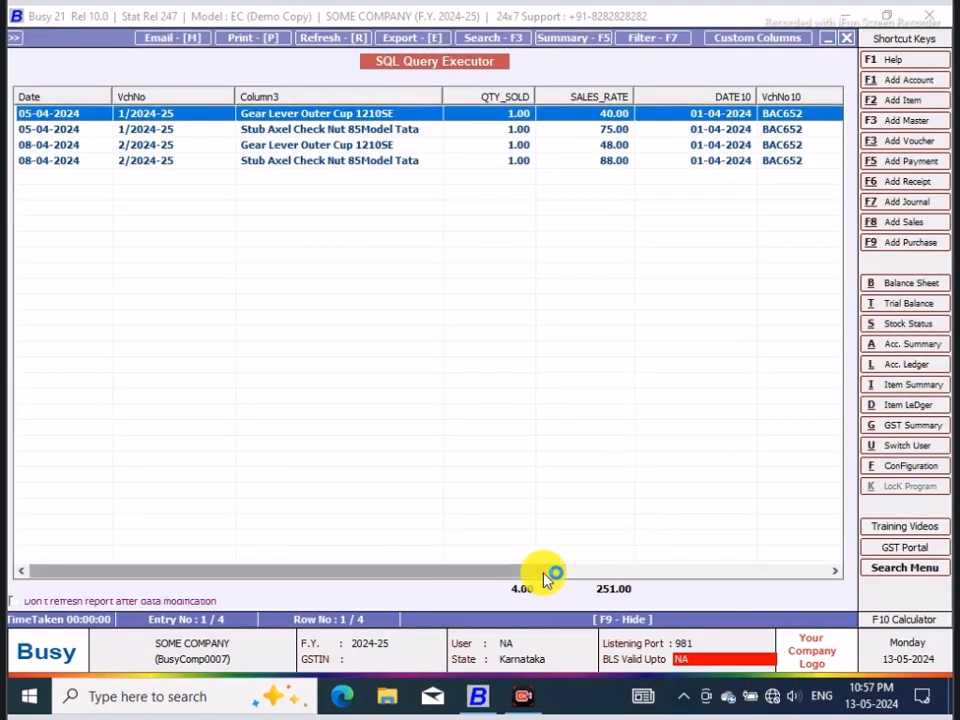
{"action": "left_click_drag", "start_coordinate": [553, 574], "coordinate": [838, 577]}
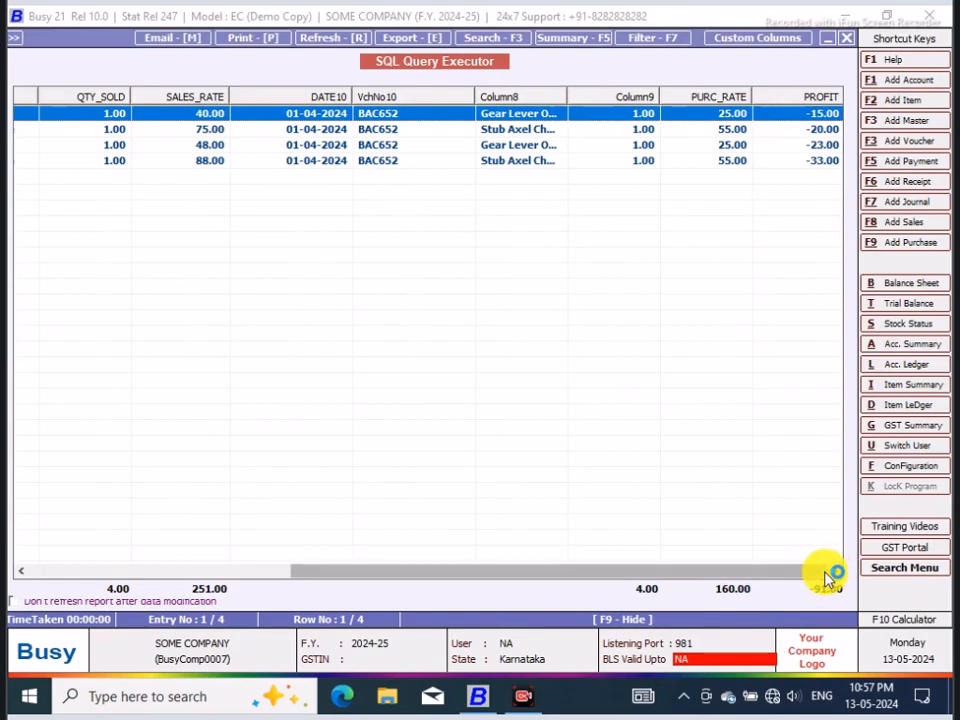
{"action": "left_click", "coordinate": [847, 38]}
Step: Enclose the whole PROFIT expression in ABS(), giving ABS(((T3.D4)-abs(T2.VALUE3))) AS PROFIT
{"action": "left_click", "coordinate": [13, 197]}
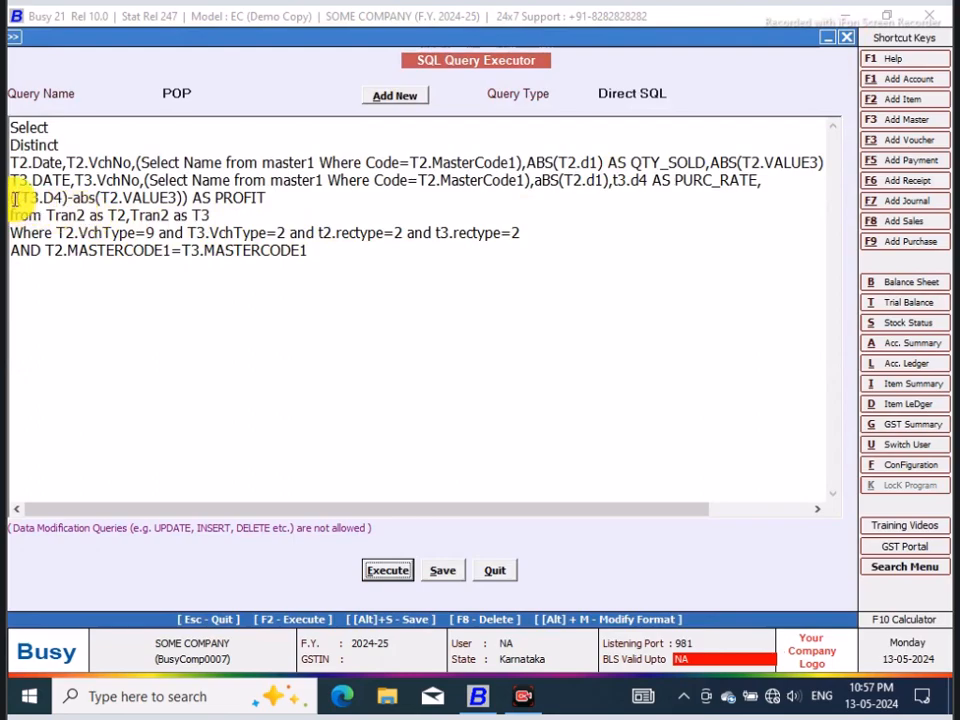
{"action": "type", "text": "ABS"}
{"action": "type", "text": "(("}
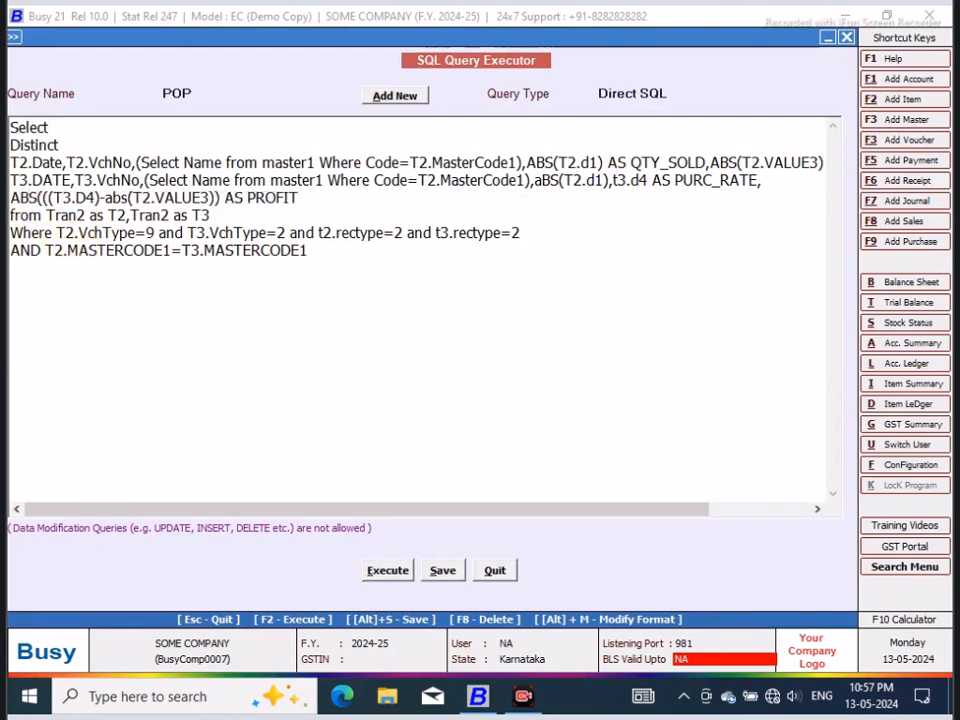
{"action": "left_click", "coordinate": [221, 197]}
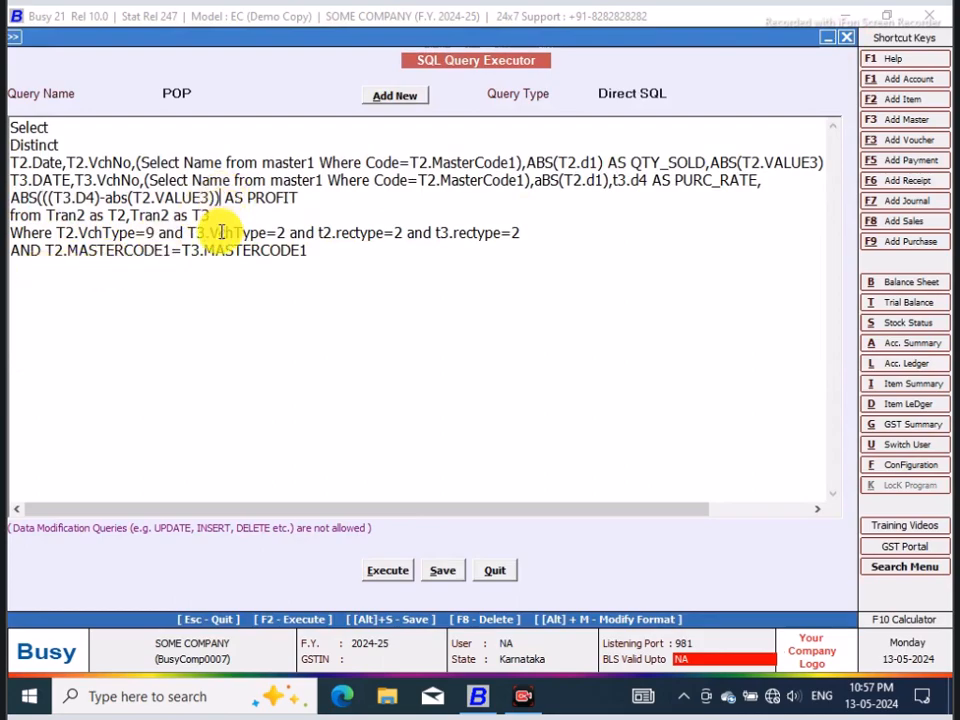
{"action": "type", "text": ")"}
Step: Execute the query with the outer ABS(), check the PROFIT column values, and close the result
{"action": "left_click", "coordinate": [390, 572]}
{"action": "left_click", "coordinate": [590, 388]}
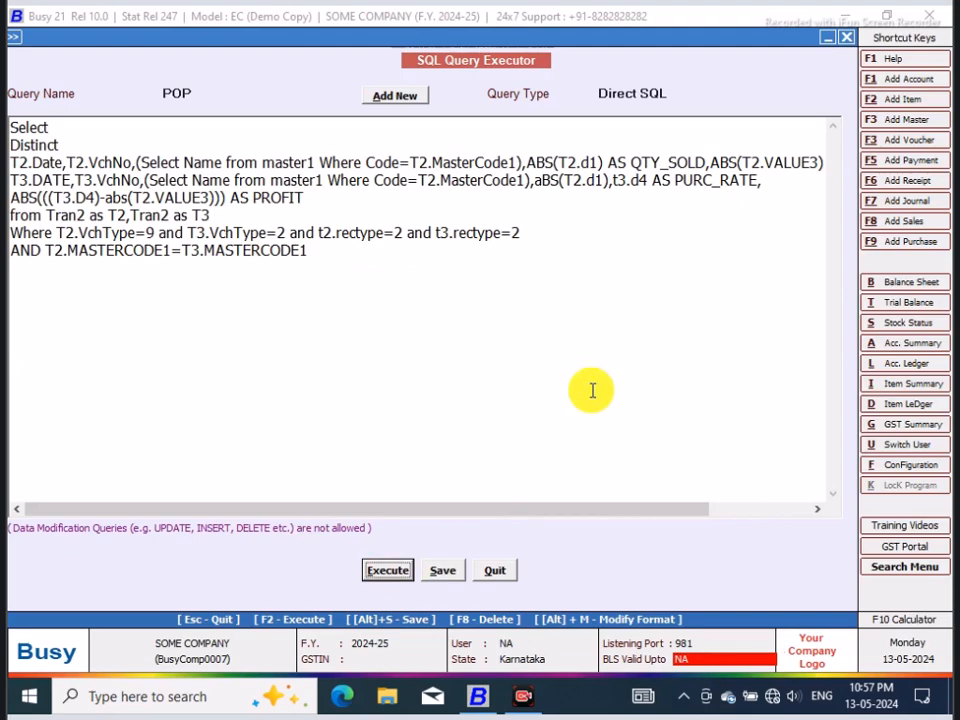
{"action": "left_click_drag", "start_coordinate": [574, 570], "coordinate": [816, 557]}
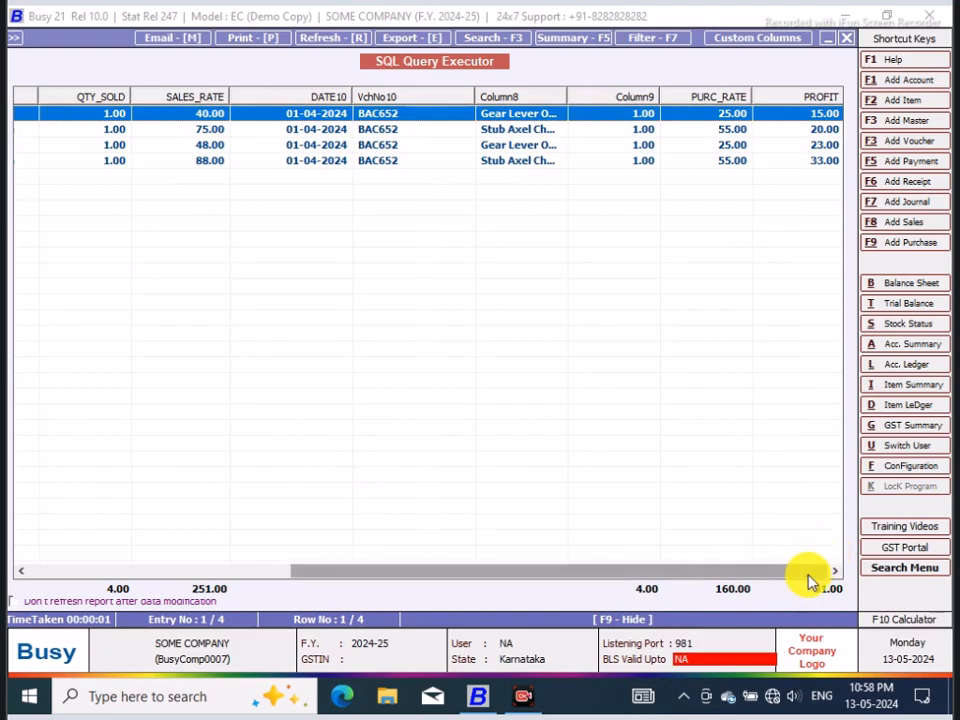
{"action": "left_click", "coordinate": [846, 41]}
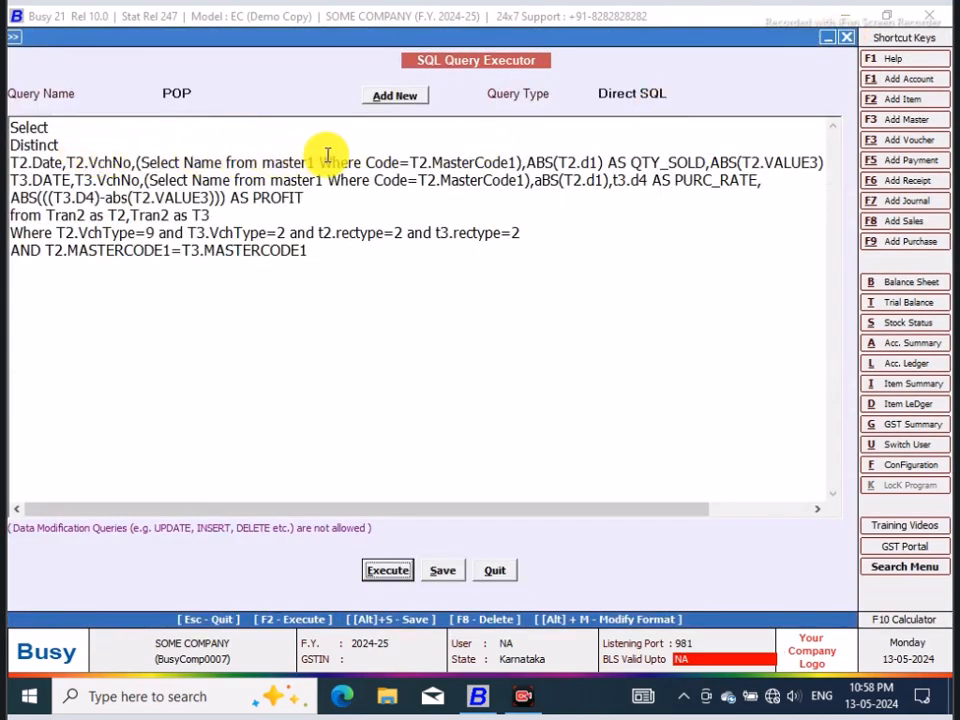
Step: Add the party name subquery (Select Name from Master1 Where Code=T2.CM1), after T2.VchNo, moving the item name subquery to a new line
{"action": "left_click", "coordinate": [136, 162]}
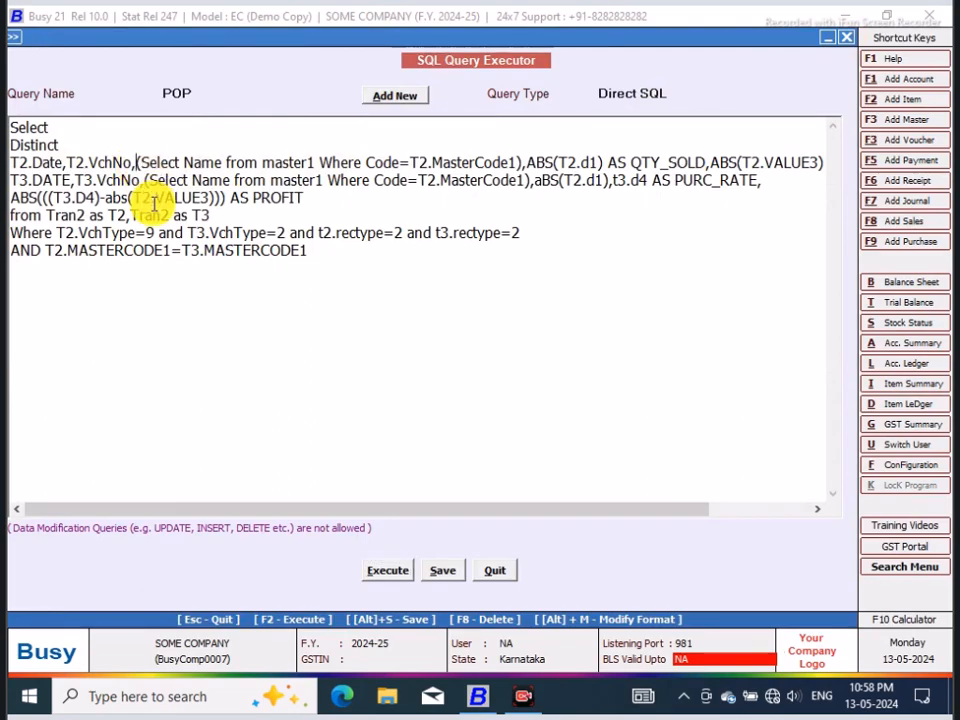
{"action": "type", "text": "("}
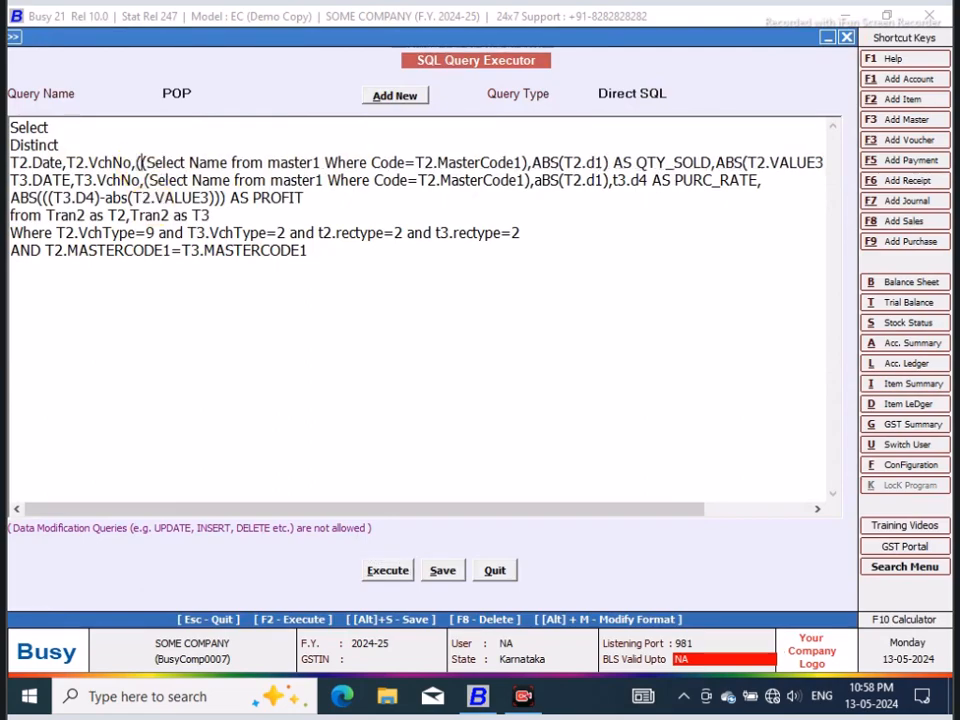
{"action": "key", "text": "Return"}
{"action": "left_click", "coordinate": [146, 162]}
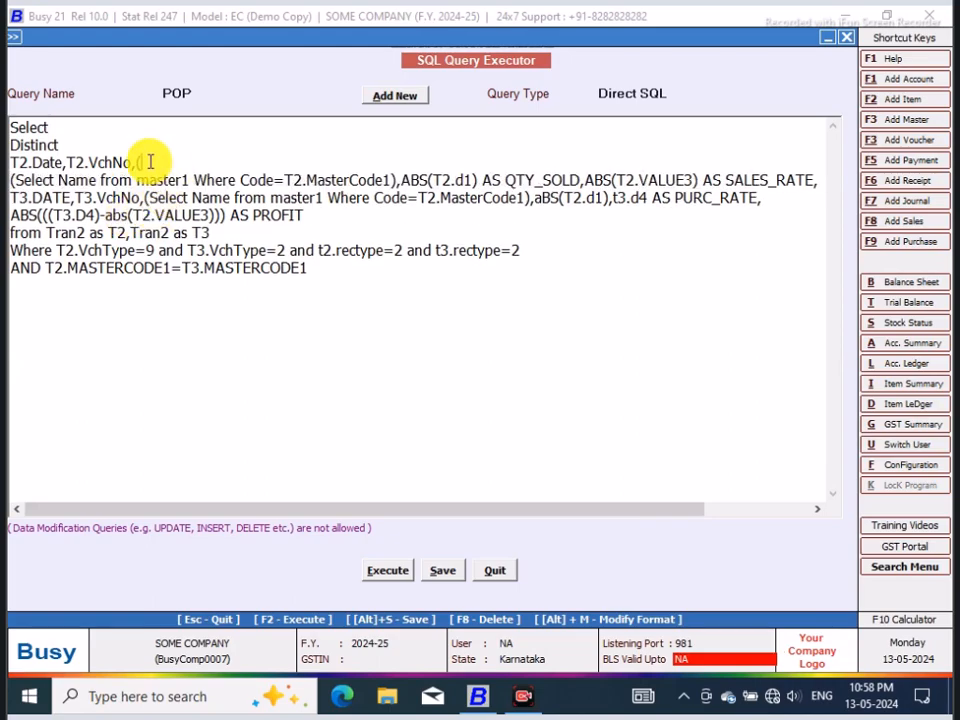
{"action": "type", "text": "Select Name f"}
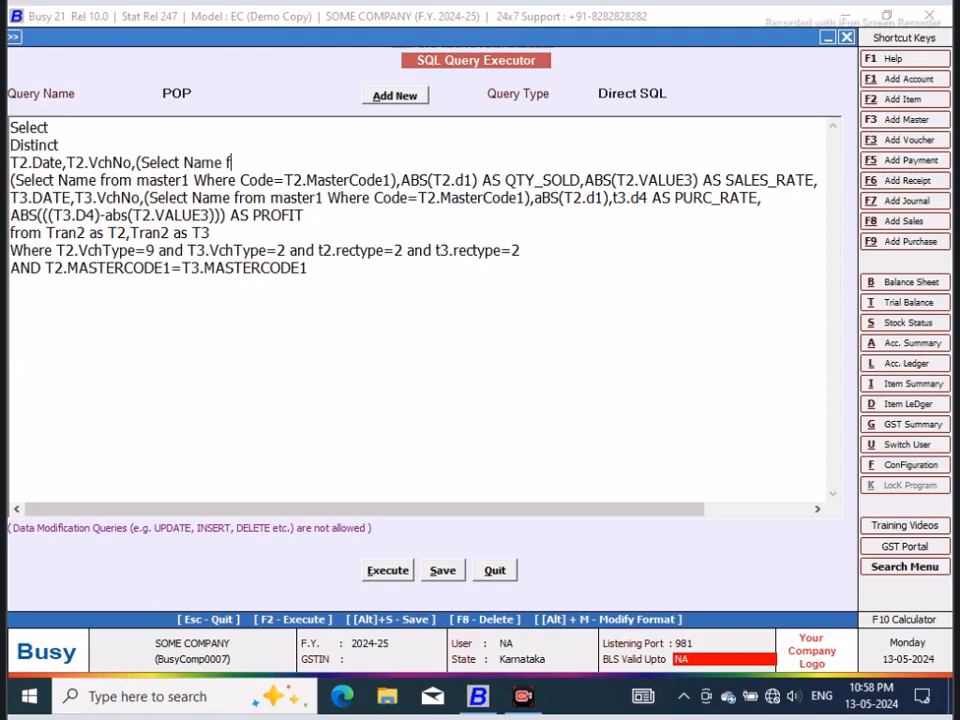
{"action": "type", "text": "rom Master"}
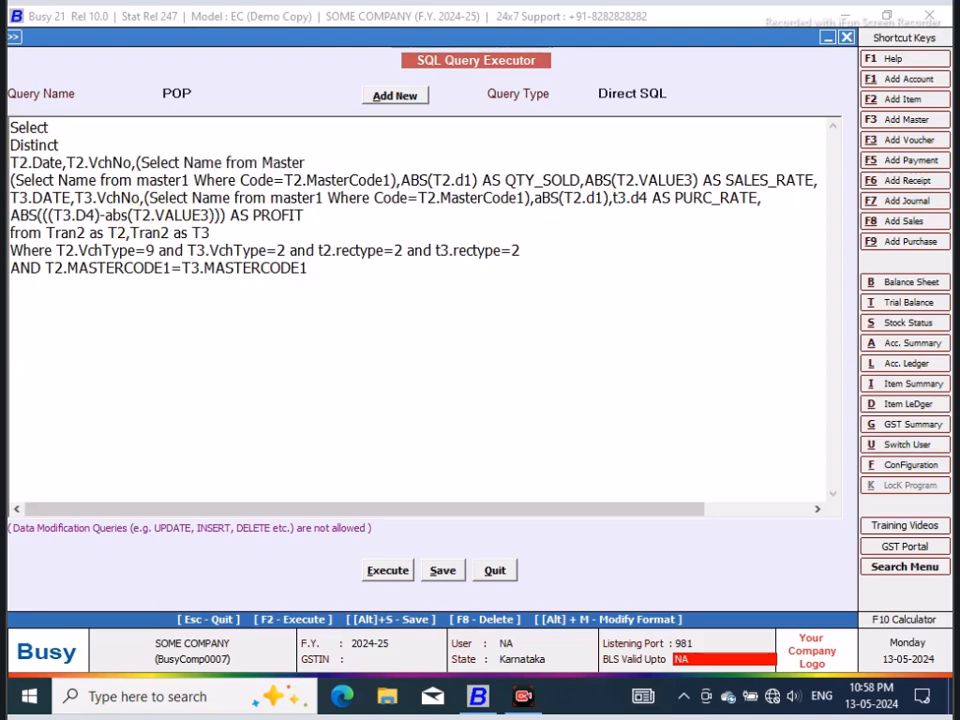
{"action": "type", "text": "1 Where Code=T2.CM1),"}
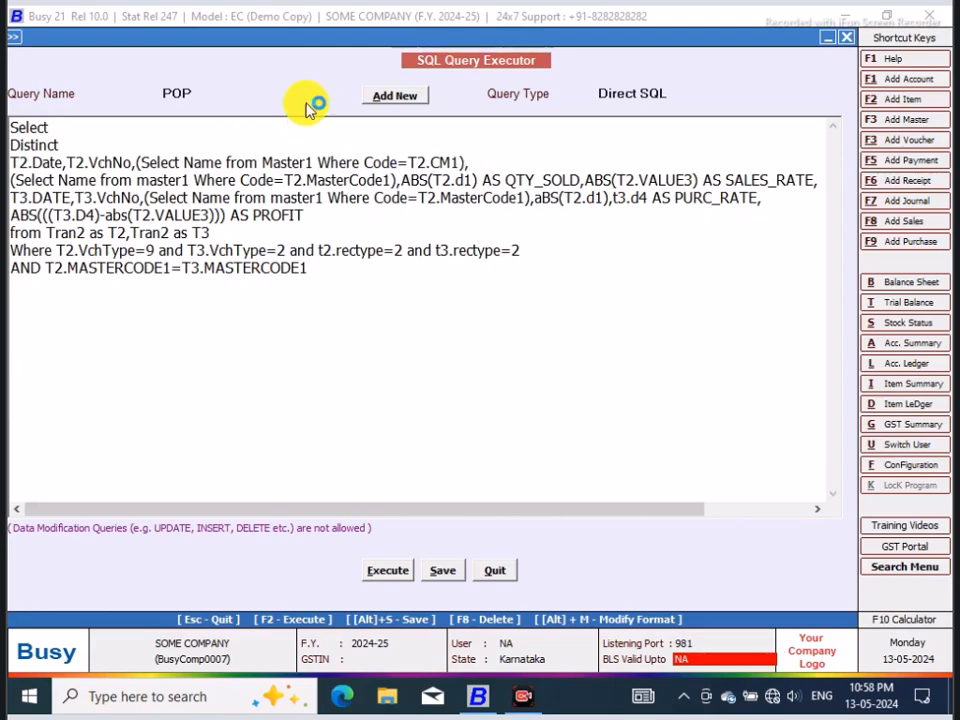
Step: Execute the query, narrow the party name column to check the sales parties, and close the result
{"action": "left_click", "coordinate": [384, 572]}
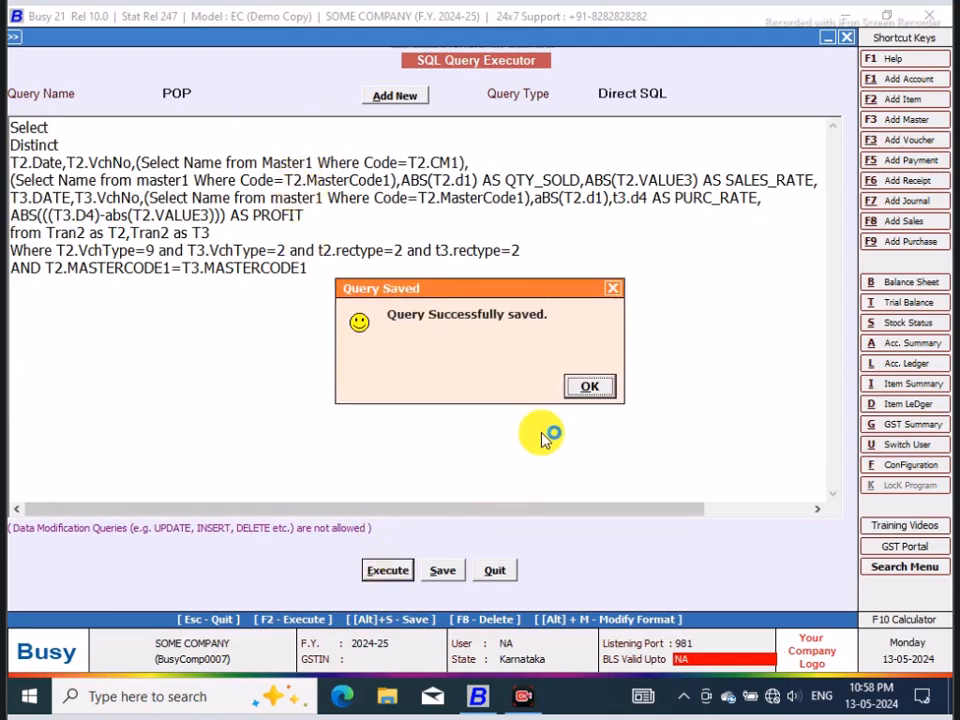
{"action": "left_click", "coordinate": [598, 389]}
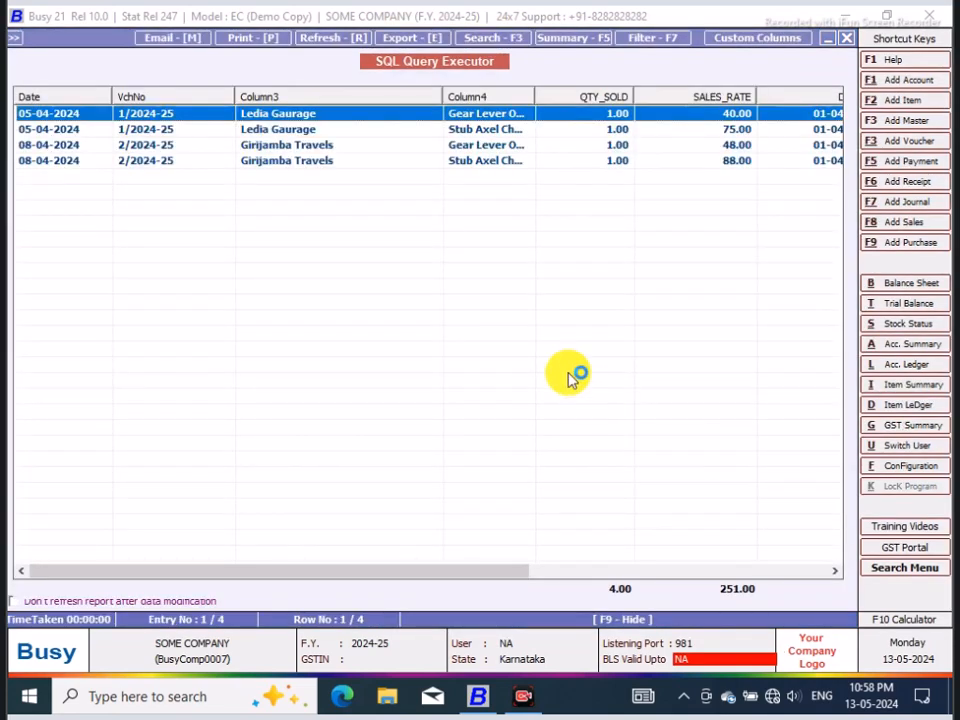
{"action": "left_click_drag", "start_coordinate": [442, 96], "coordinate": [377, 105]}
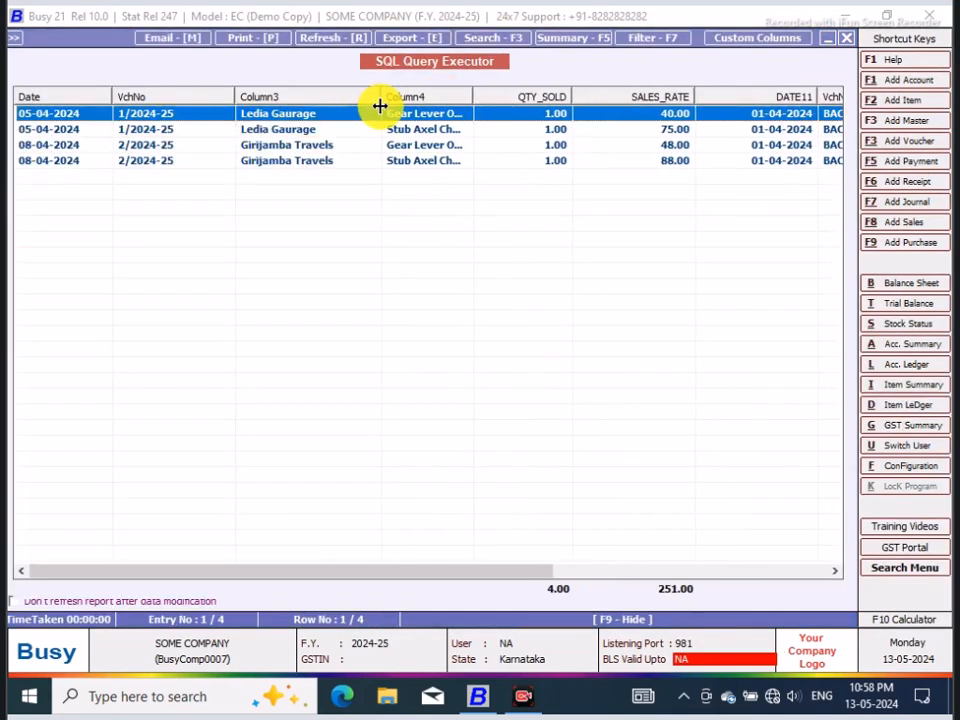
{"action": "left_click", "coordinate": [850, 40]}
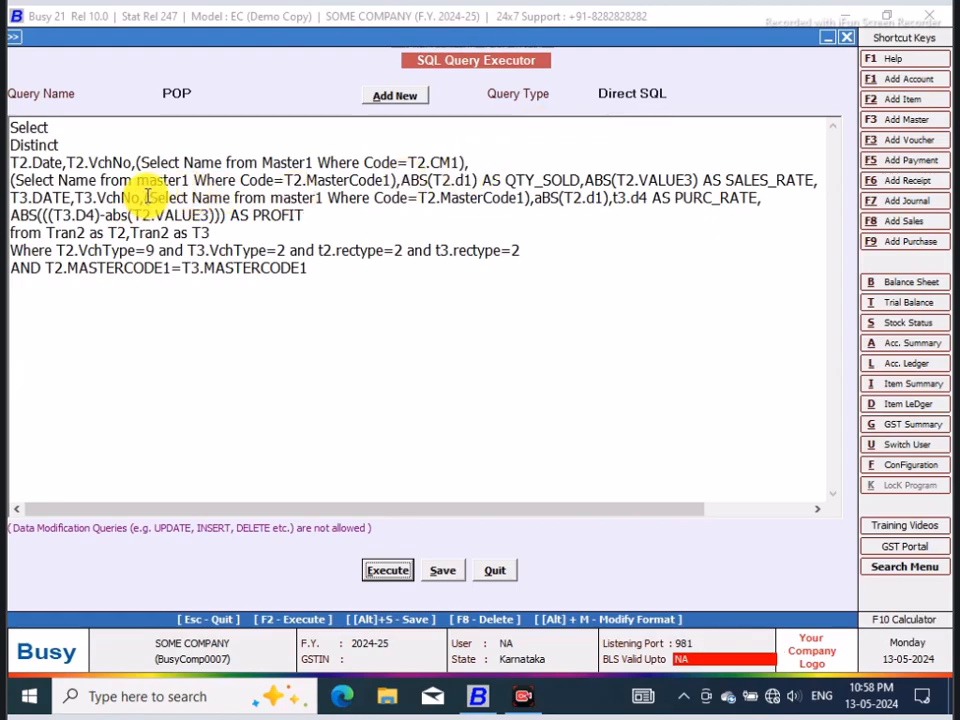
Step: Copy the party name subquery onto its own line after T3.VchNo and change its condition to Code=T3.CM1
{"action": "left_click_drag", "start_coordinate": [137, 162], "coordinate": [471, 155]}
{"action": "right_click", "coordinate": [452, 162]}
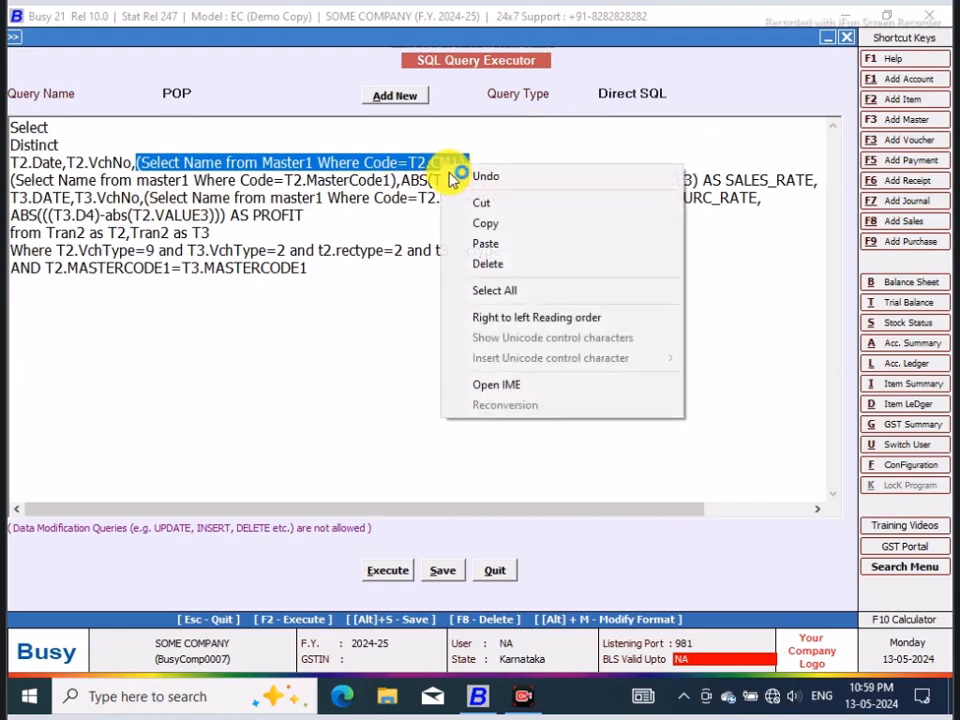
{"action": "left_click", "coordinate": [484, 223]}
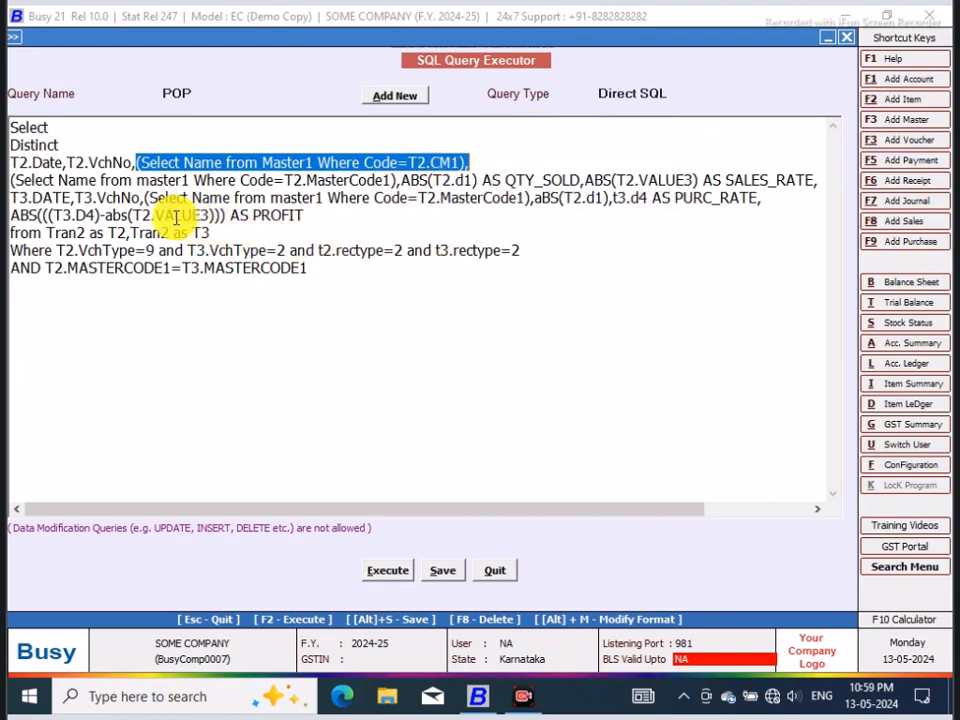
{"action": "left_click", "coordinate": [144, 197]}
{"action": "key", "text": "Return"}
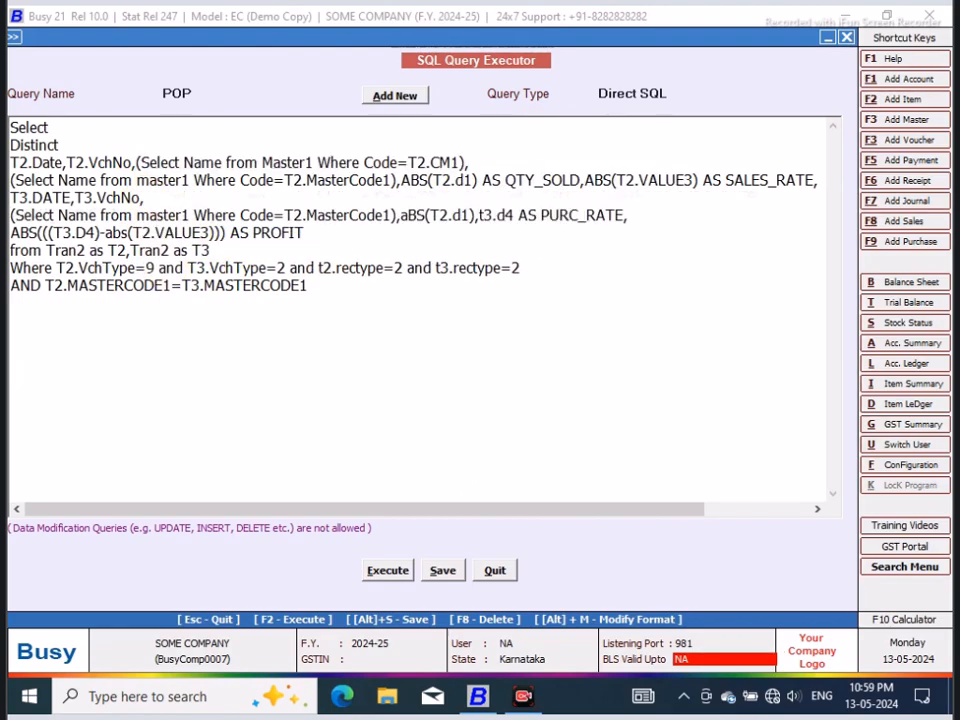
{"action": "left_click", "coordinate": [172, 199]}
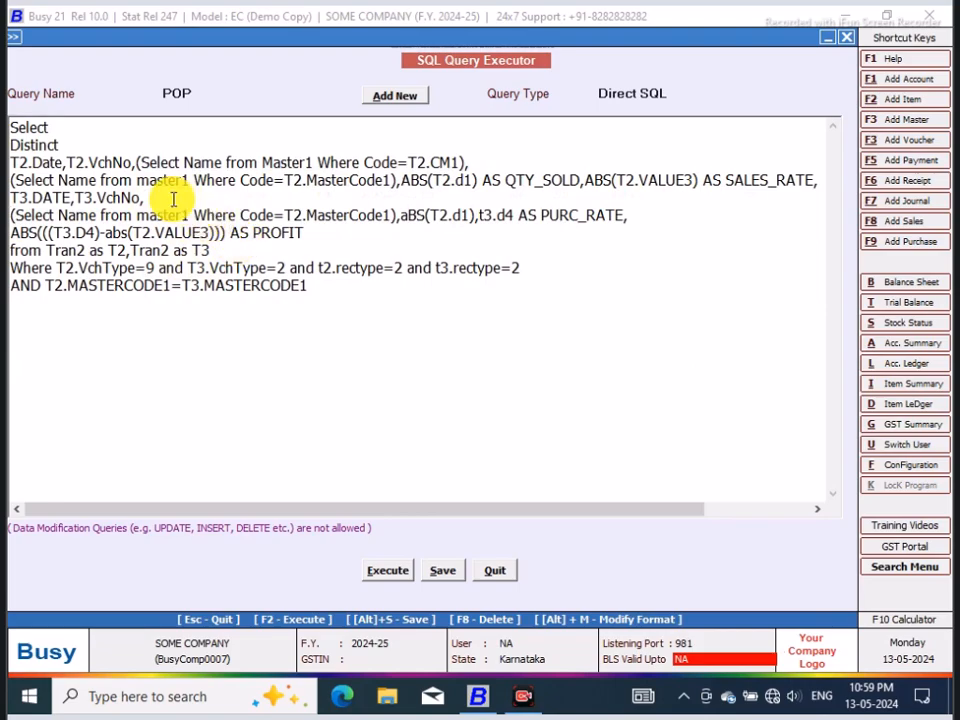
{"action": "key", "text": "Return"}
{"action": "key", "text": "ctrl+v"}
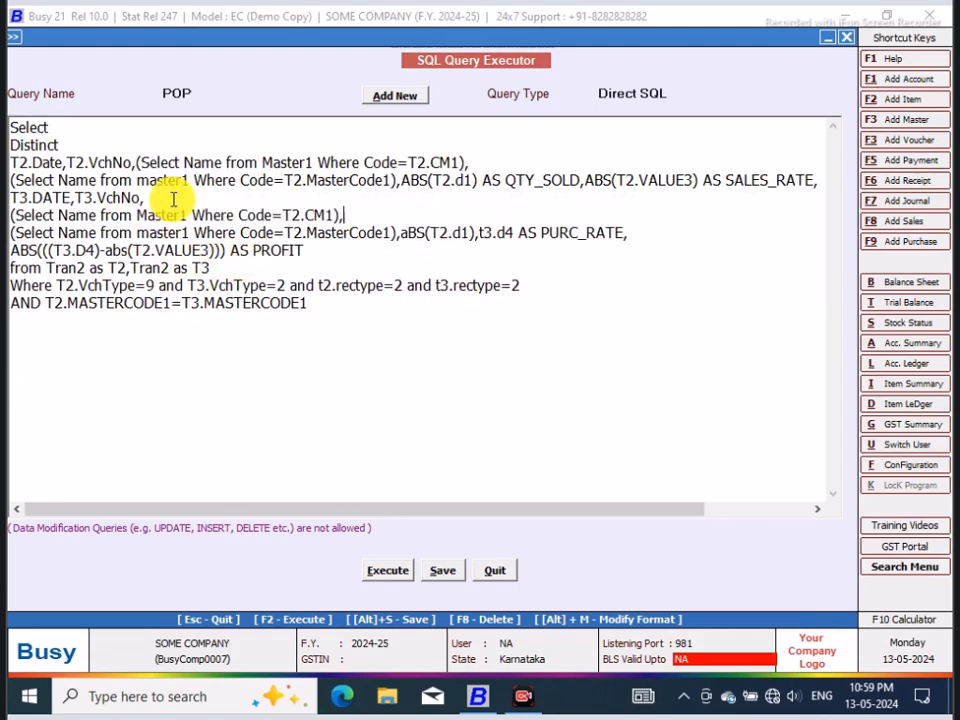
{"action": "left_click", "coordinate": [301, 215]}
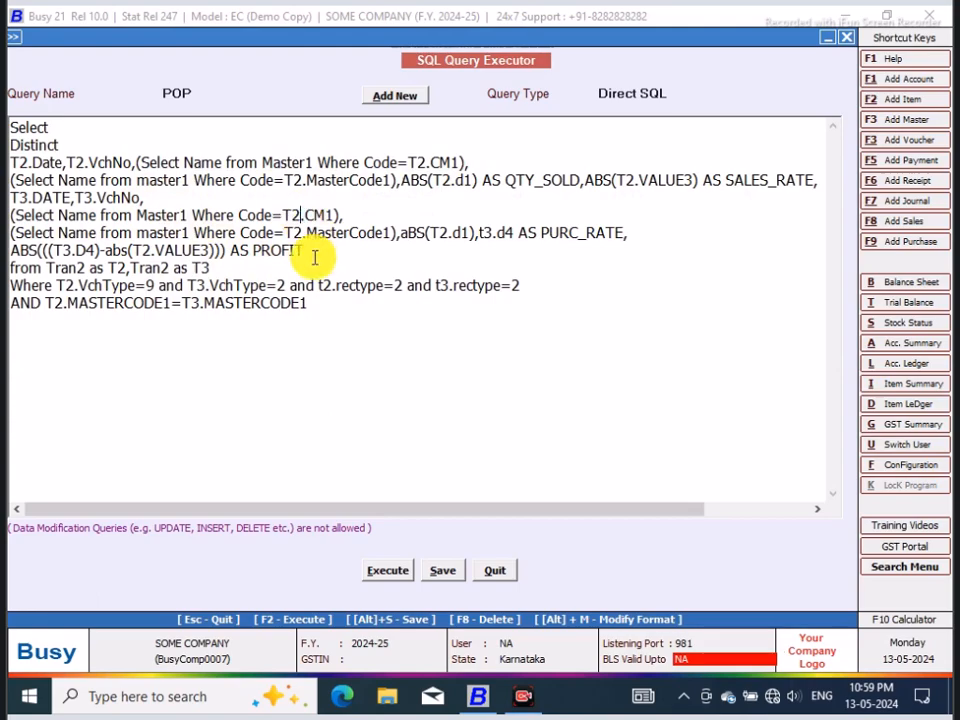
{"action": "key", "text": "BackSpace"}
{"action": "type", "text": "3"}
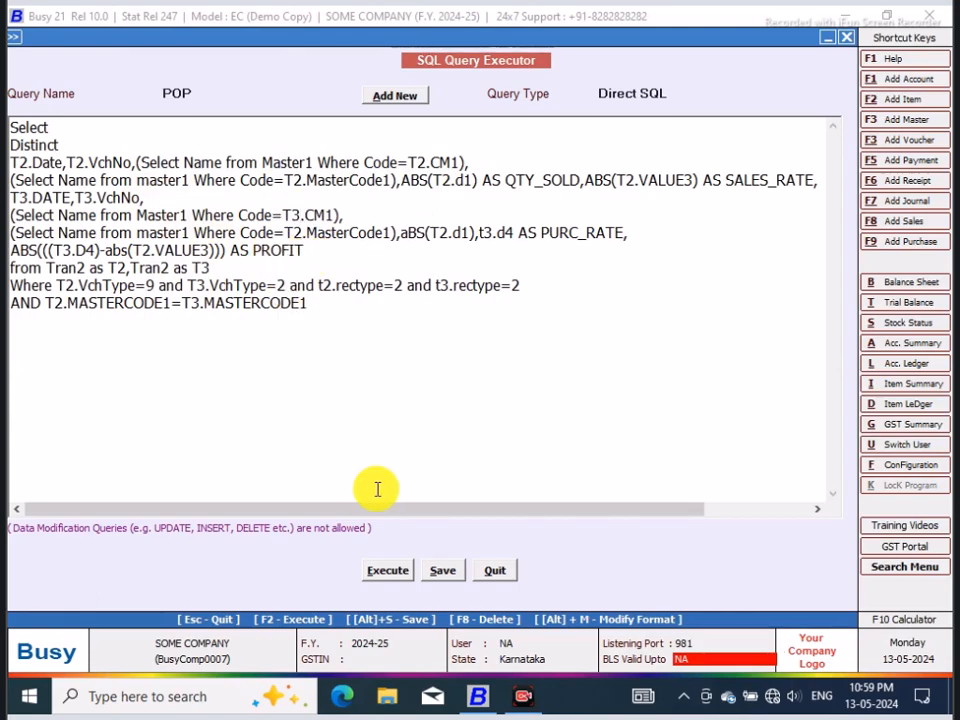
Step: Execute the query with the T3.CM1 subquery, check the purchase party column, and close the result
{"action": "left_click", "coordinate": [394, 573]}
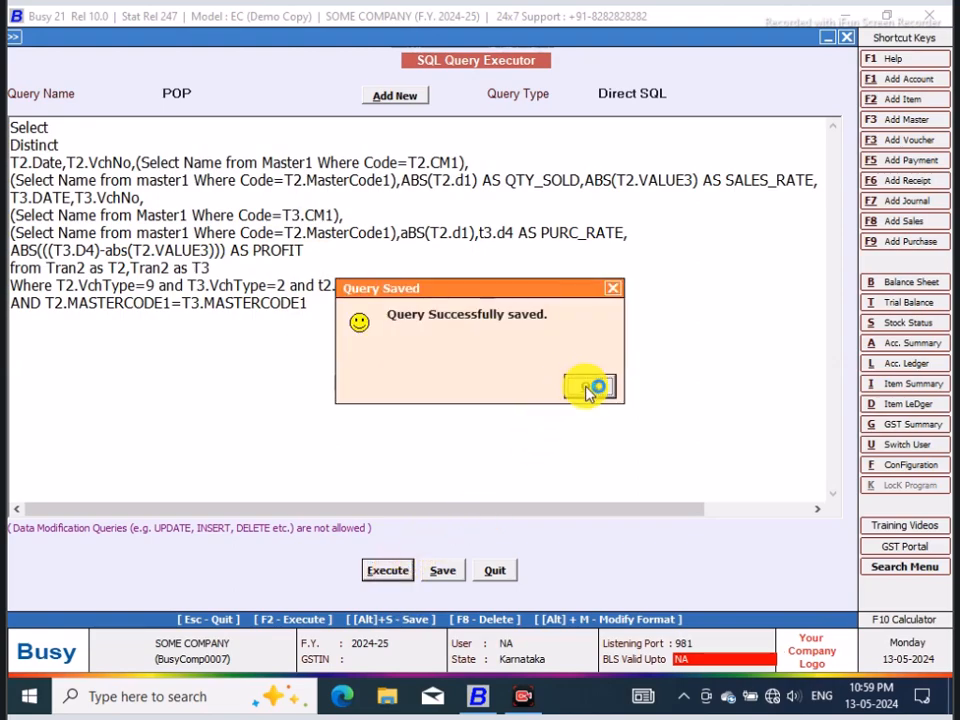
{"action": "left_click", "coordinate": [587, 385]}
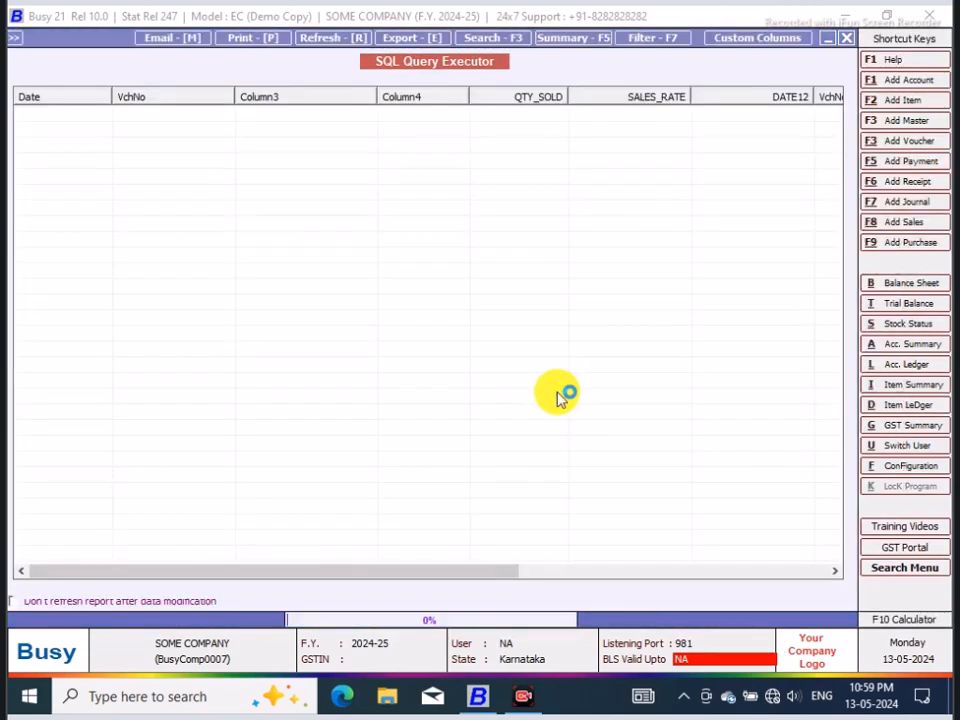
{"action": "left_click_drag", "start_coordinate": [489, 574], "coordinate": [760, 553]}
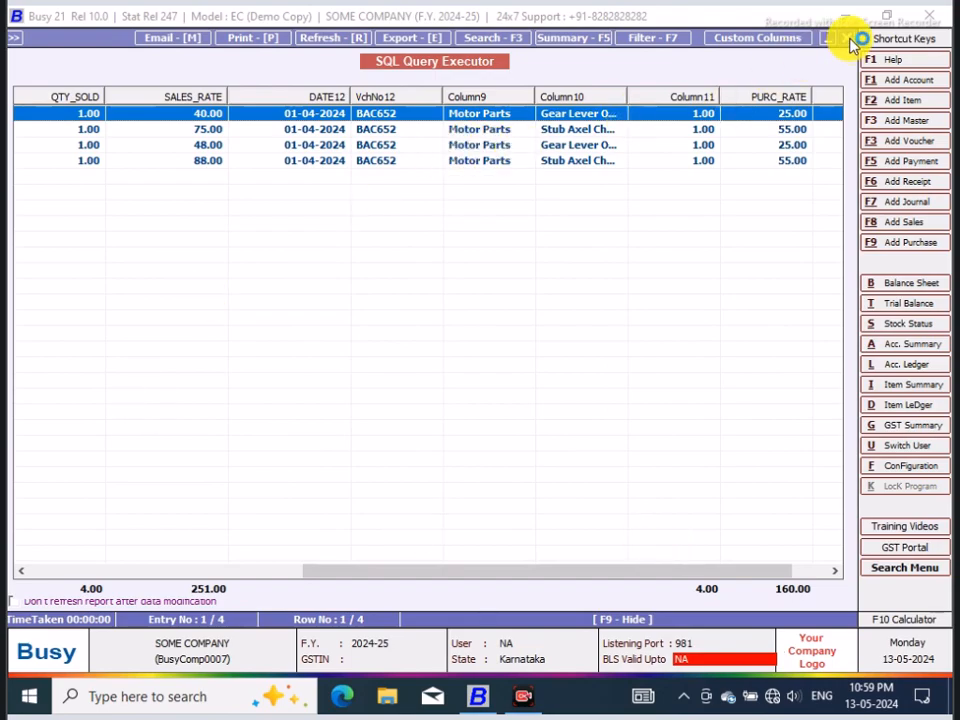
{"action": "key", "text": "Escape"}
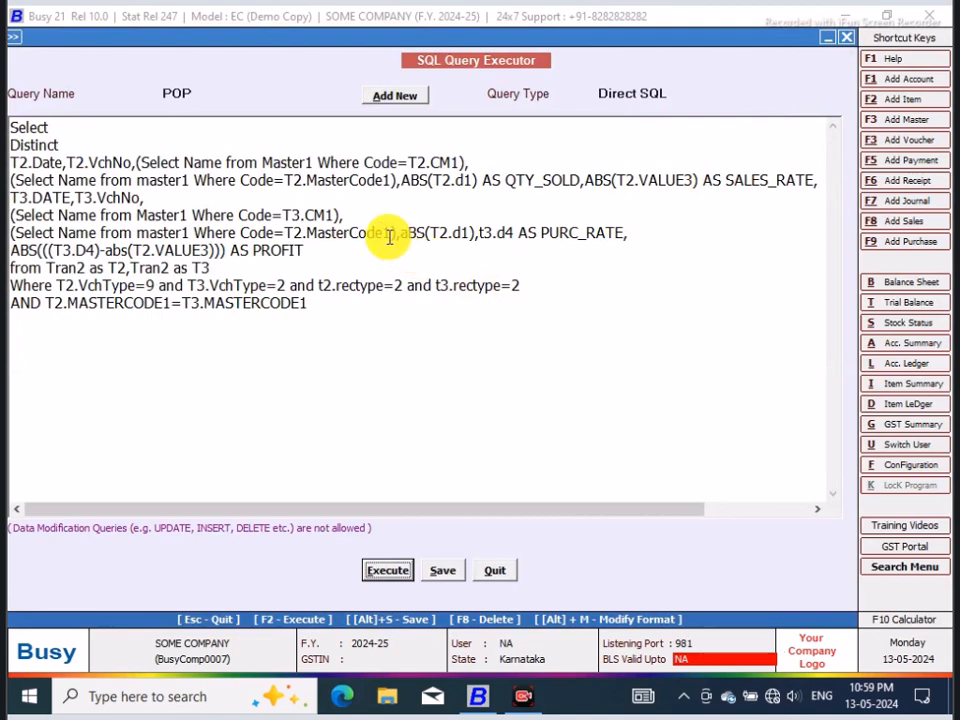
Step: Give the Code=T3.CM1 subquery the alias AS SUPPLIER
{"action": "left_click", "coordinate": [358, 216]}
{"action": "key", "text": "BackSpace"}
{"action": "type", "text": "A"}
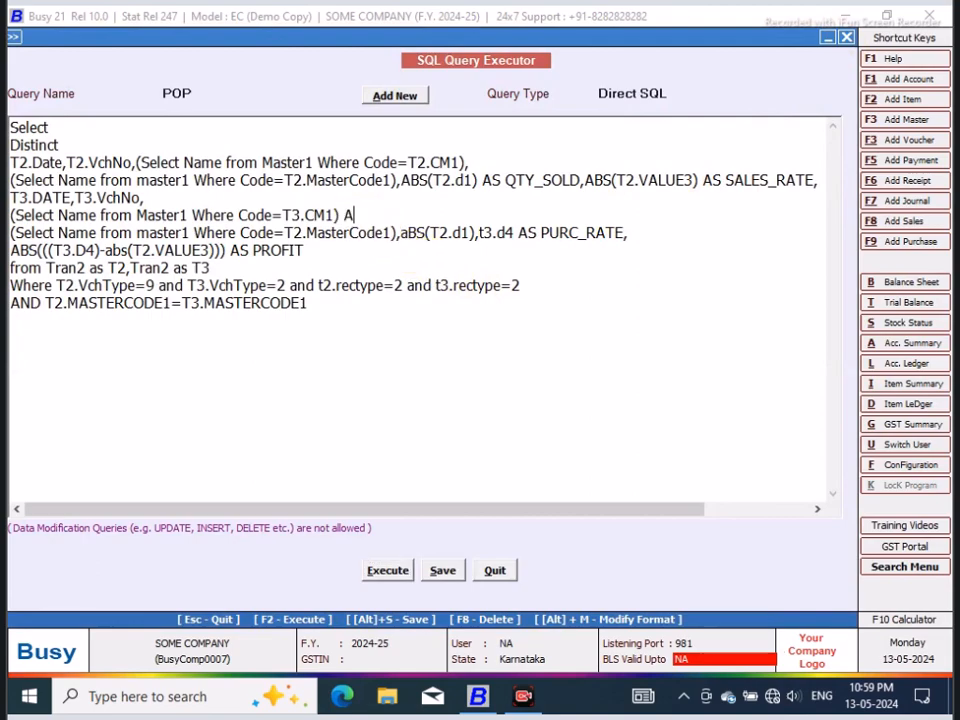
{"action": "type", "text": "S SUPPLIER."}
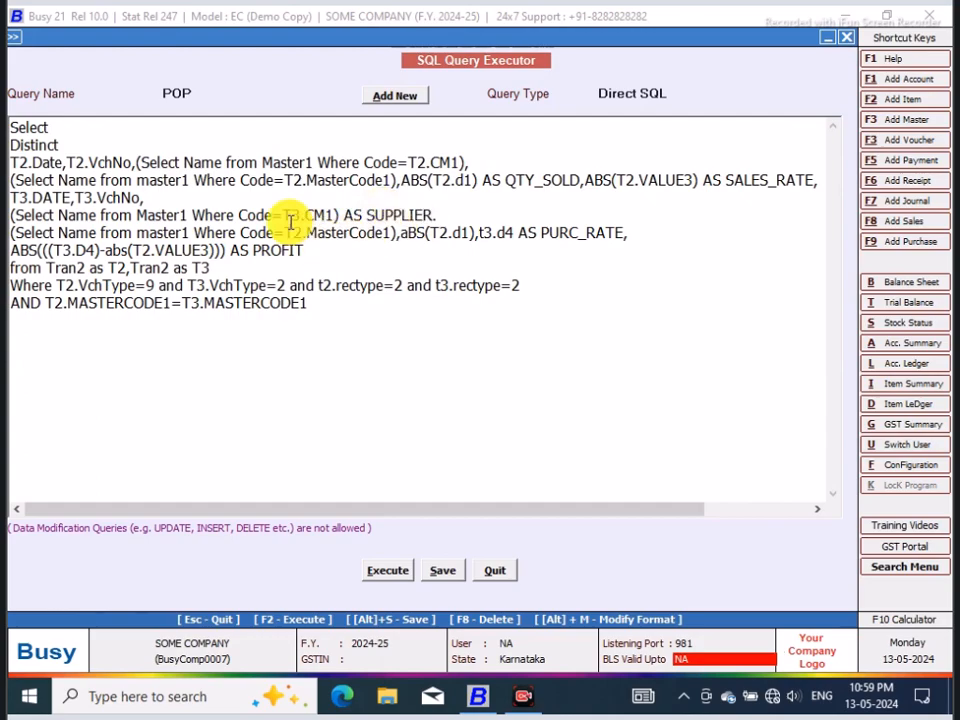
Step: Give the Code=T2.CM1 subquery the alias AS PARTY, keeping a comma after it
{"action": "left_click", "coordinate": [472, 162]}
{"action": "key", "text": "BackSpace"}
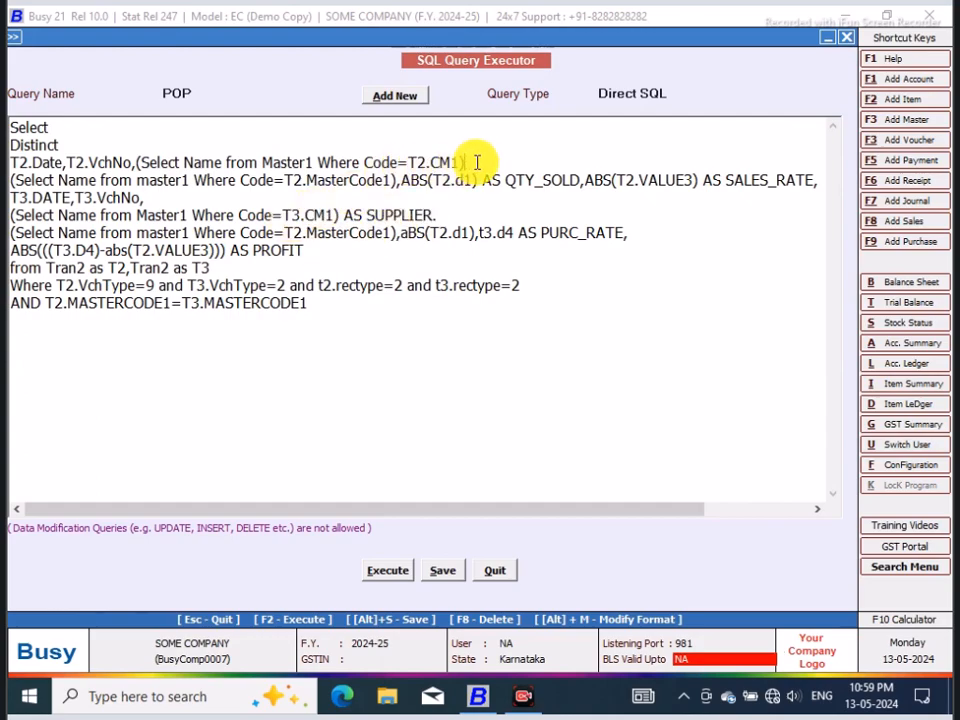
{"action": "type", "text": "AS"}
{"action": "type", "text": " C"}
{"action": "type", "text": "USTOMER"}
{"action": "key", "text": "BackSpace"}
{"action": "key", "text": "BackSpace"}
{"action": "key", "text": "BackSpace"}
{"action": "key", "text": "BackSpace"}
{"action": "key", "text": "BackSpace"}
{"action": "key", "text": "BackSpace"}
{"action": "type", "text": "PARTY,"}
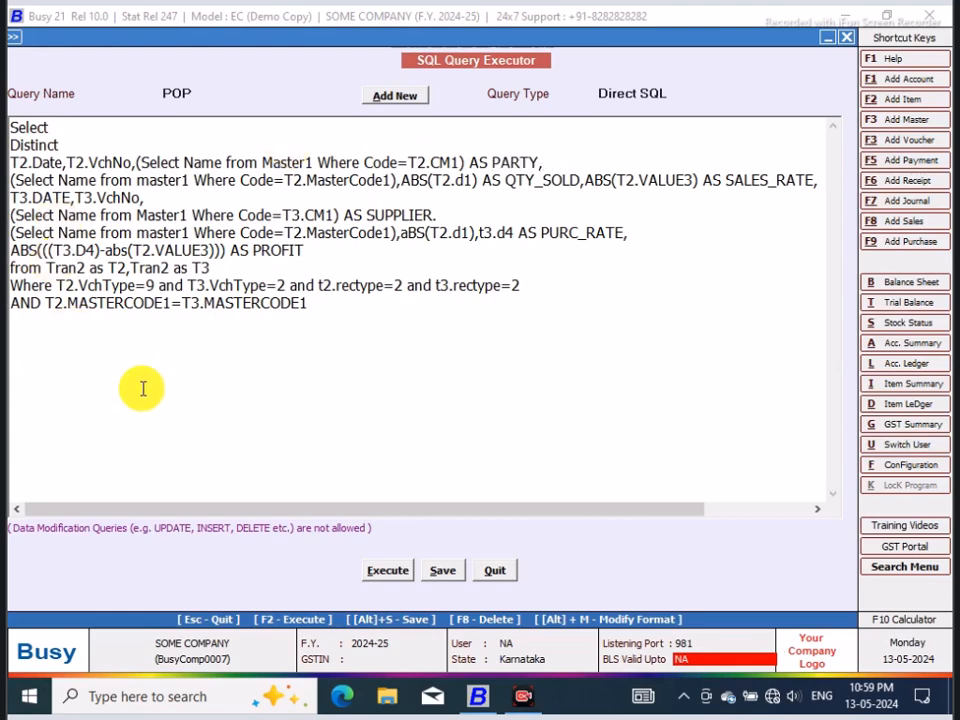
Step: Try to execute the query with the new aliases, and replace the period after SUPPLIER with a comma
{"action": "left_click", "coordinate": [388, 570]}
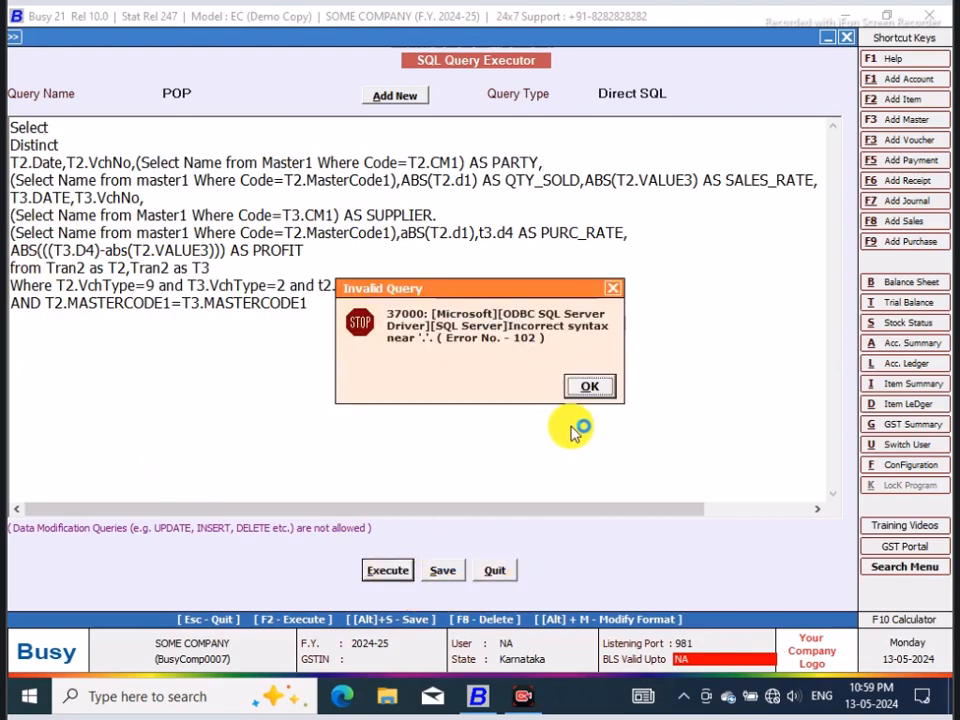
{"action": "left_click", "coordinate": [586, 386]}
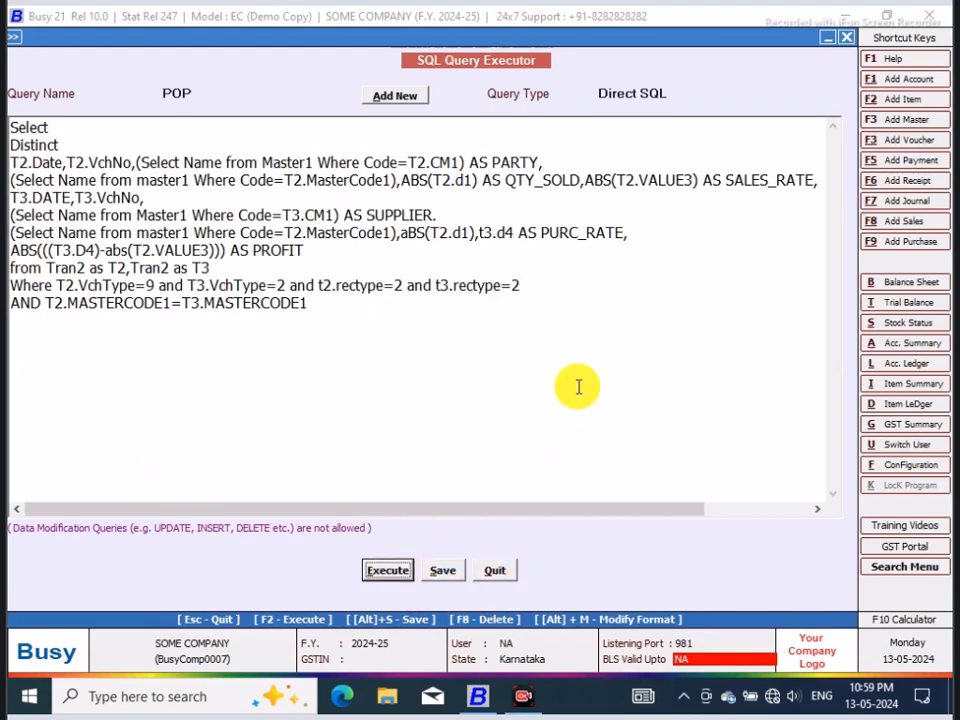
{"action": "left_click", "coordinate": [375, 572]}
{"action": "left_click", "coordinate": [590, 390]}
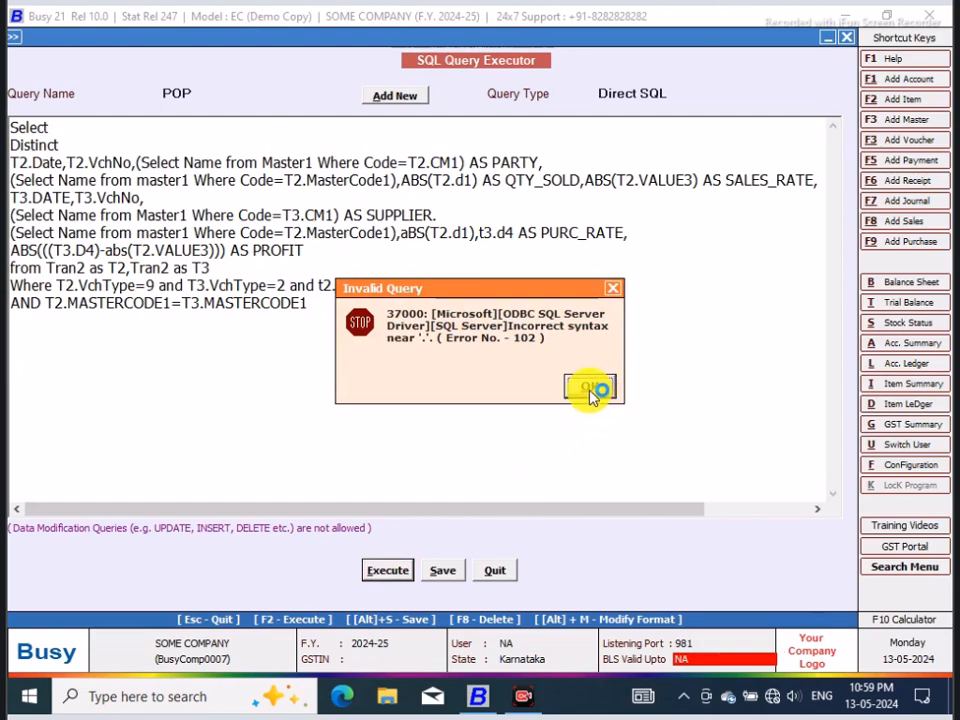
{"action": "left_click", "coordinate": [590, 390]}
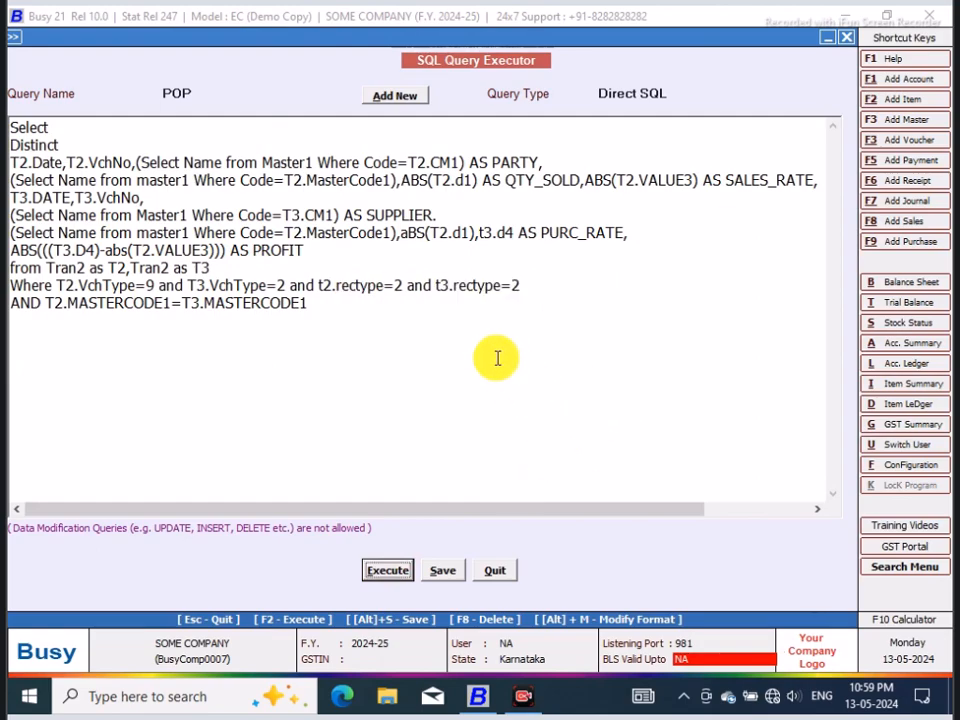
{"action": "double_click", "coordinate": [453, 228]}
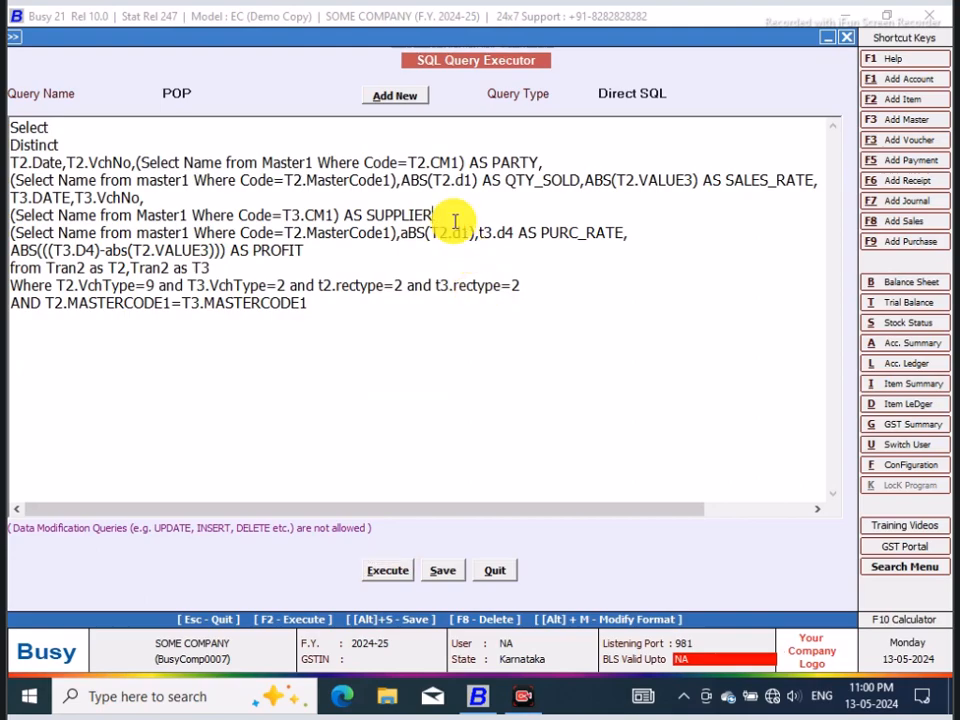
{"action": "type", "text": ","}
Step: Execute the corrected query, widen the sales item name column, check the columns through PROFIT, and close the result
{"action": "left_click", "coordinate": [383, 572]}
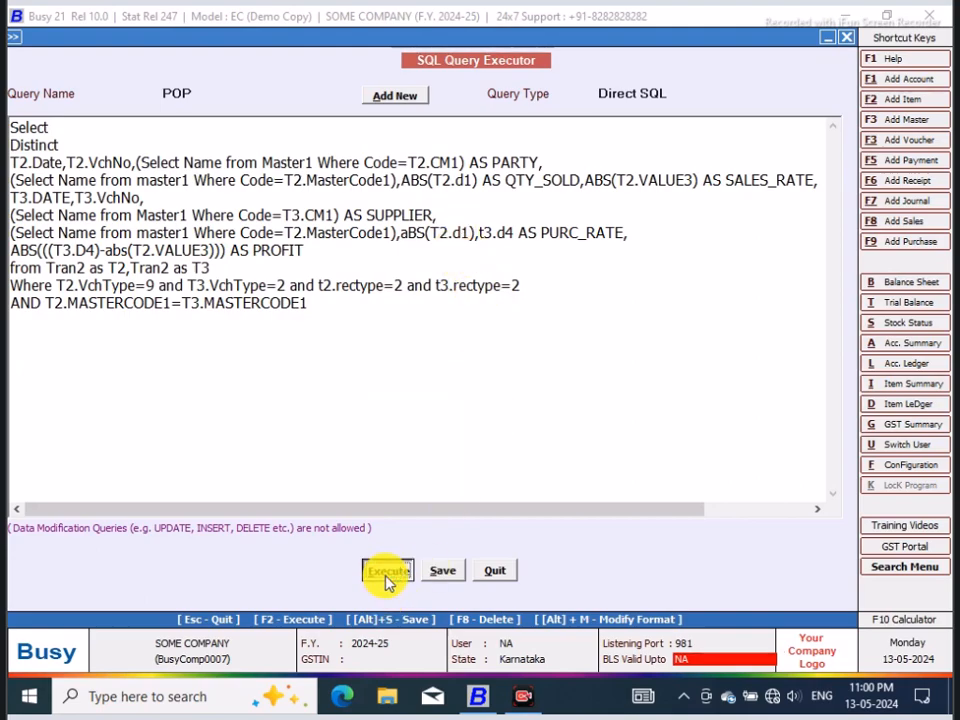
{"action": "left_click", "coordinate": [582, 392]}
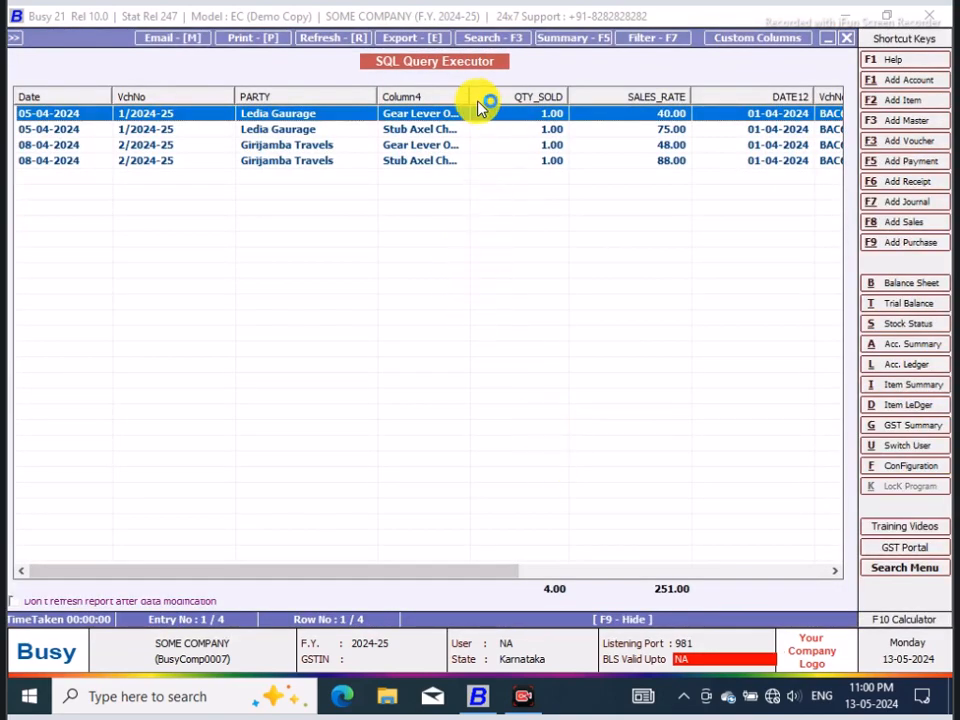
{"action": "left_click_drag", "start_coordinate": [468, 95], "coordinate": [559, 117]}
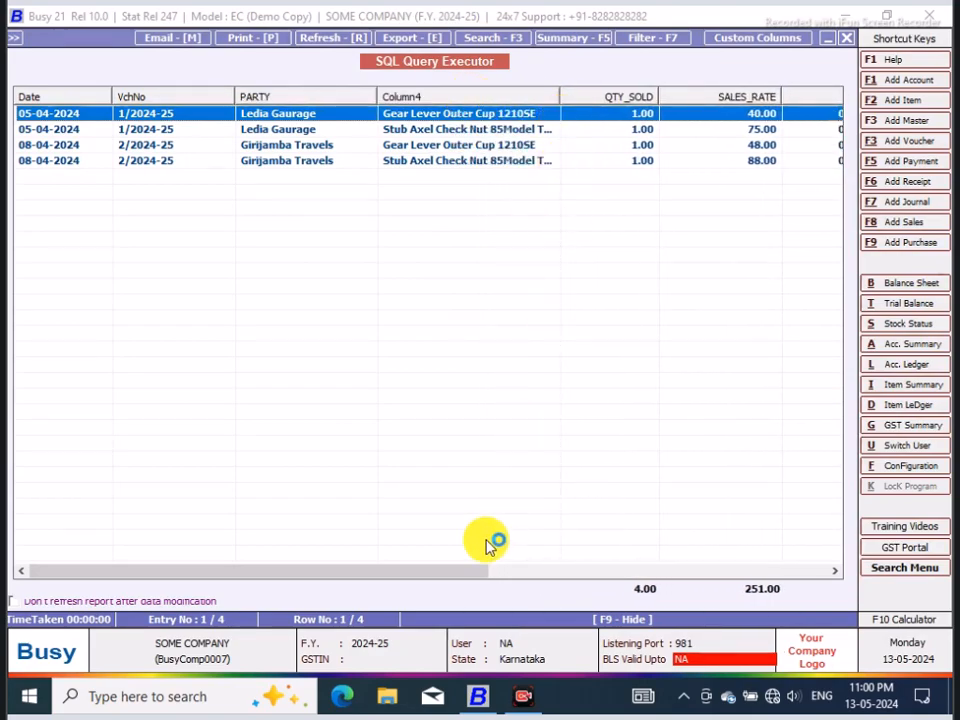
{"action": "left_click_drag", "start_coordinate": [440, 573], "coordinate": [820, 580]}
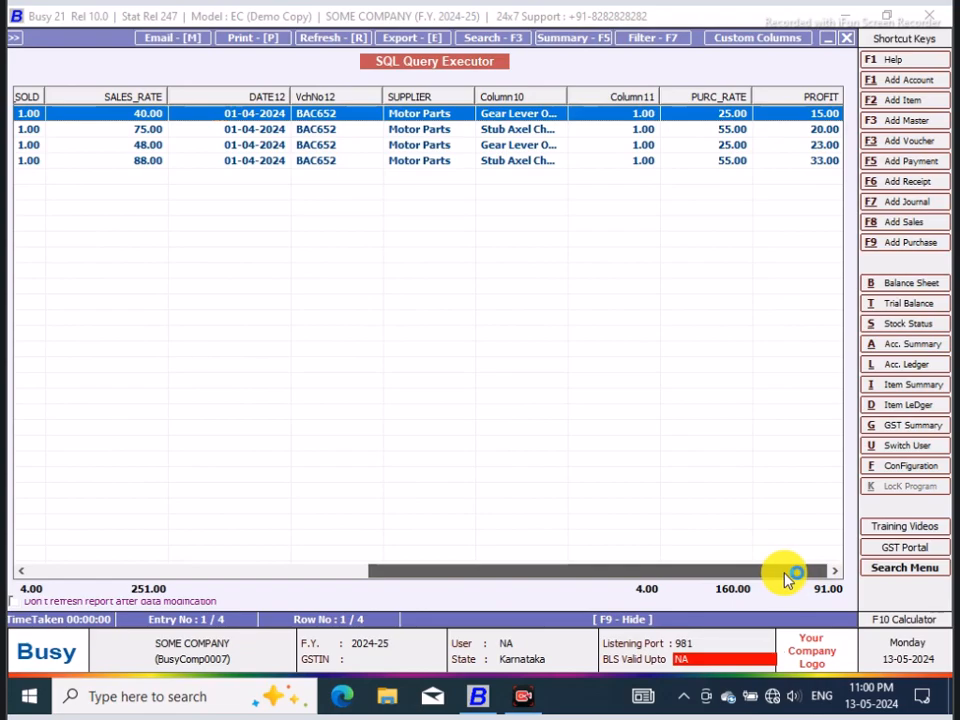
{"action": "left_click_drag", "start_coordinate": [785, 575], "coordinate": [553, 556]}
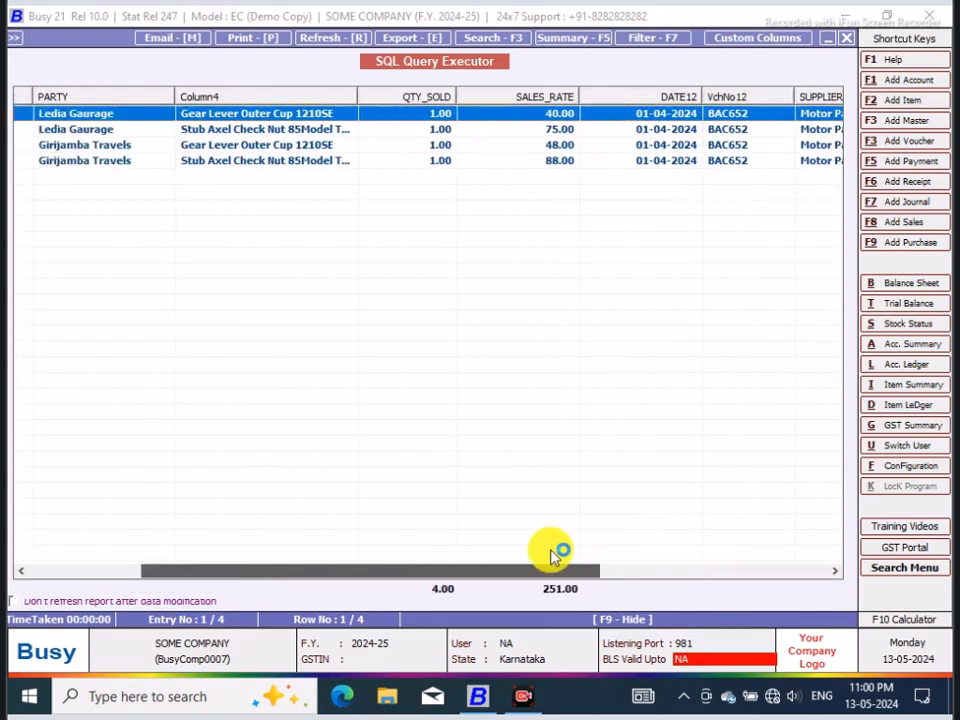
{"action": "left_click", "coordinate": [846, 37]}
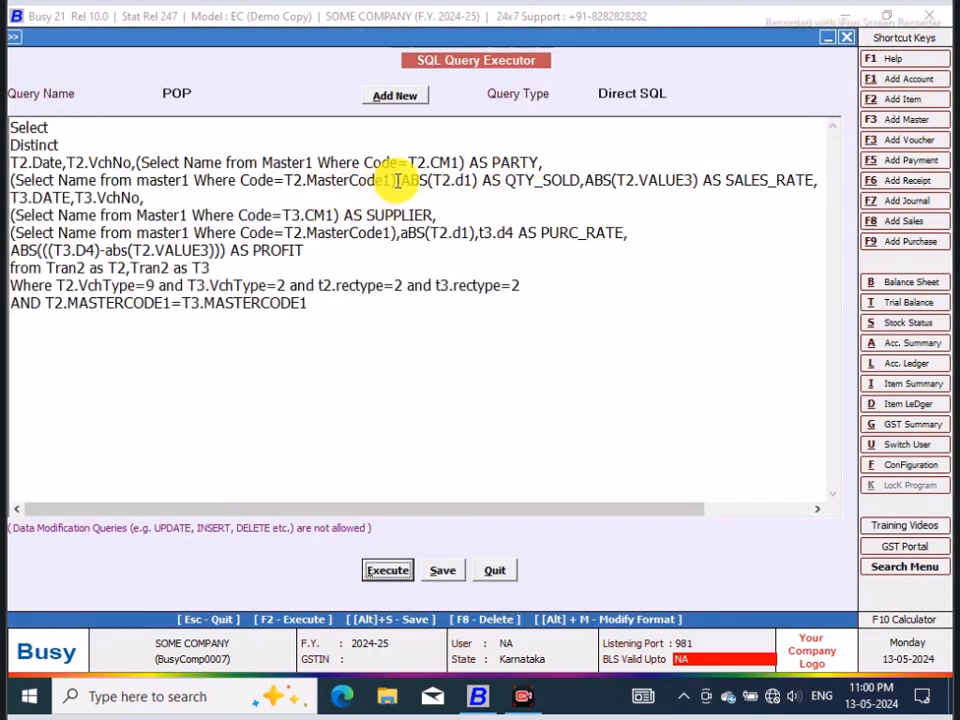
Step: Give the sales item name subquery the alias AS Items, moving the ABS(T2.d1) expression to a new line
{"action": "left_click", "coordinate": [401, 180]}
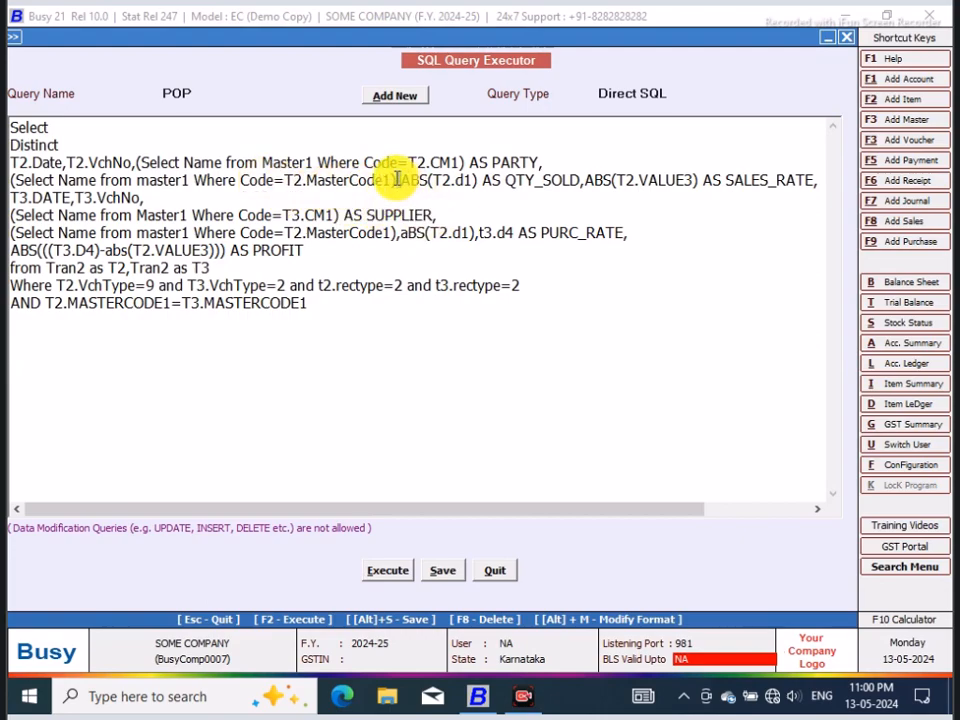
{"action": "key", "text": "Return"}
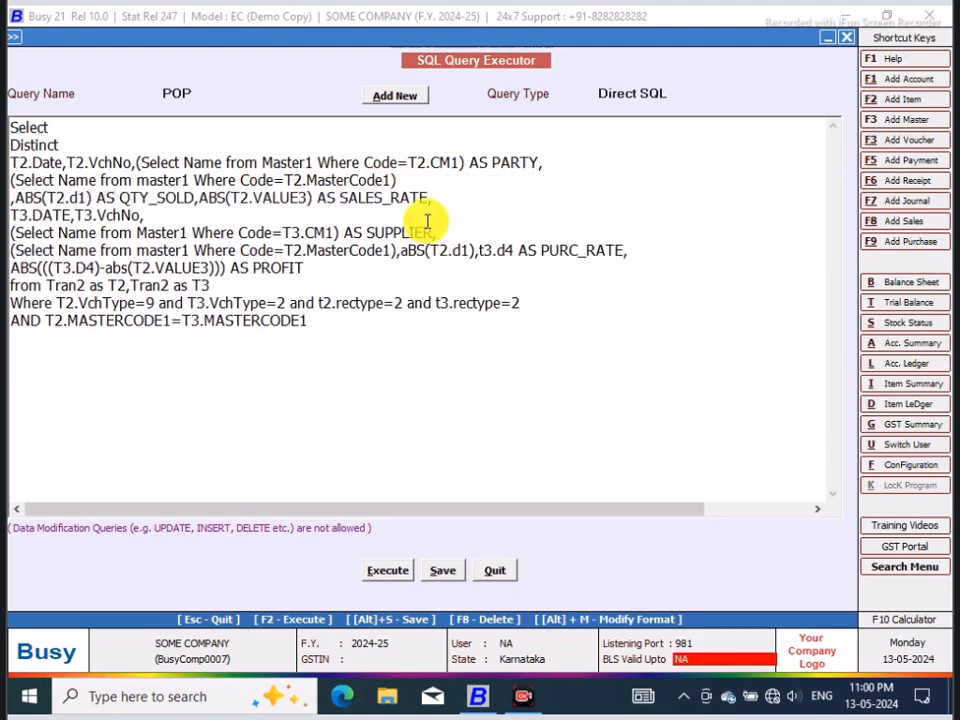
{"action": "left_click", "coordinate": [405, 179]}
{"action": "type", "text": "AS iTE"}
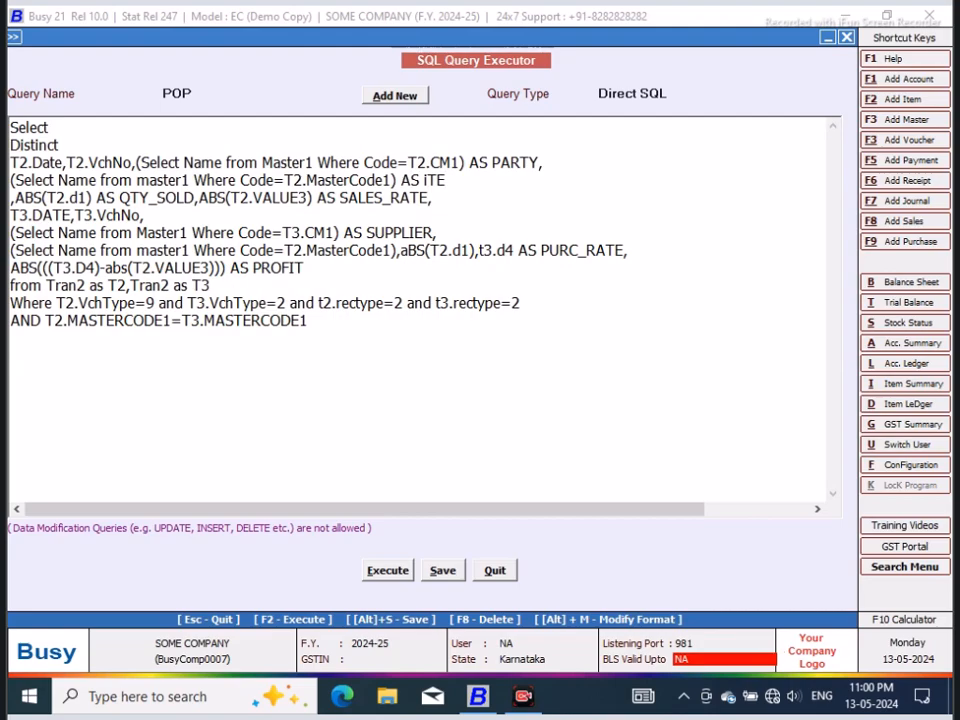
{"action": "type", "text": " Itre"}
{"action": "key", "text": "BackSpace"}
{"action": "key", "text": "BackSpace"}
{"action": "key", "text": "BackSpace"}
{"action": "type", "text": "ms,"}
Step: Try to execute the query with the Items alias, and remove the duplicate comma after Items
{"action": "left_click", "coordinate": [387, 570]}
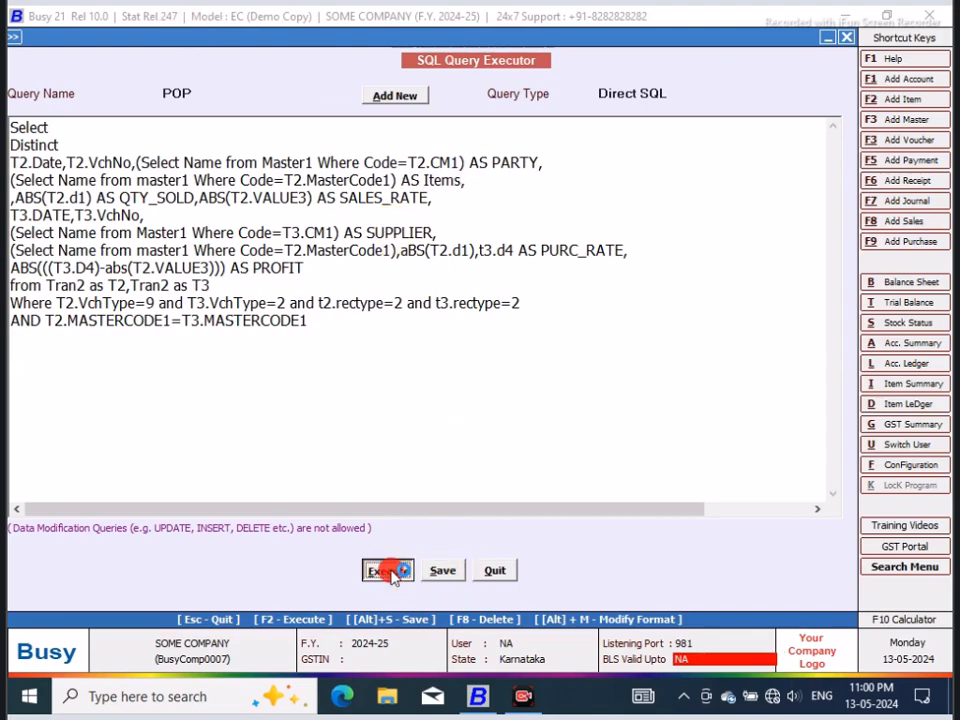
{"action": "left_click", "coordinate": [590, 388]}
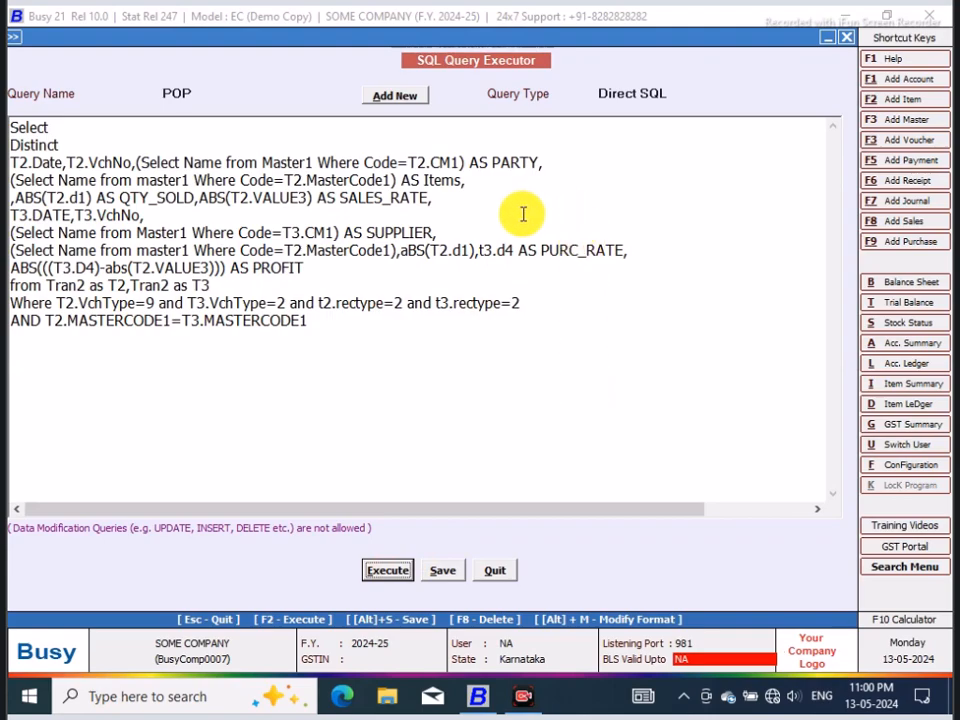
{"action": "left_click", "coordinate": [386, 570]}
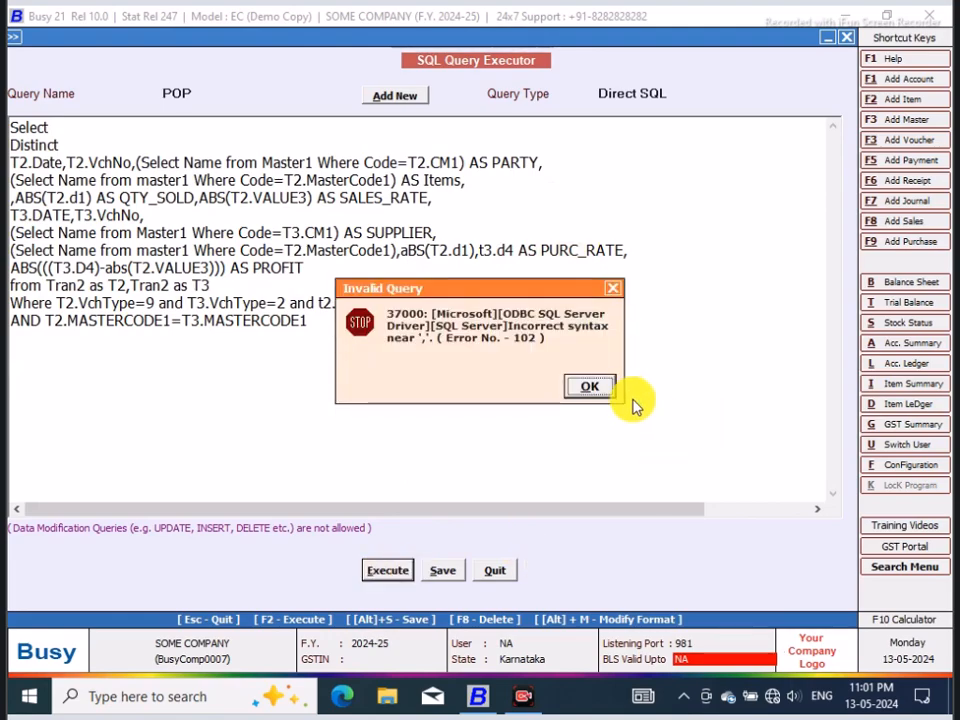
{"action": "left_click", "coordinate": [590, 388]}
{"action": "left_click", "coordinate": [482, 185]}
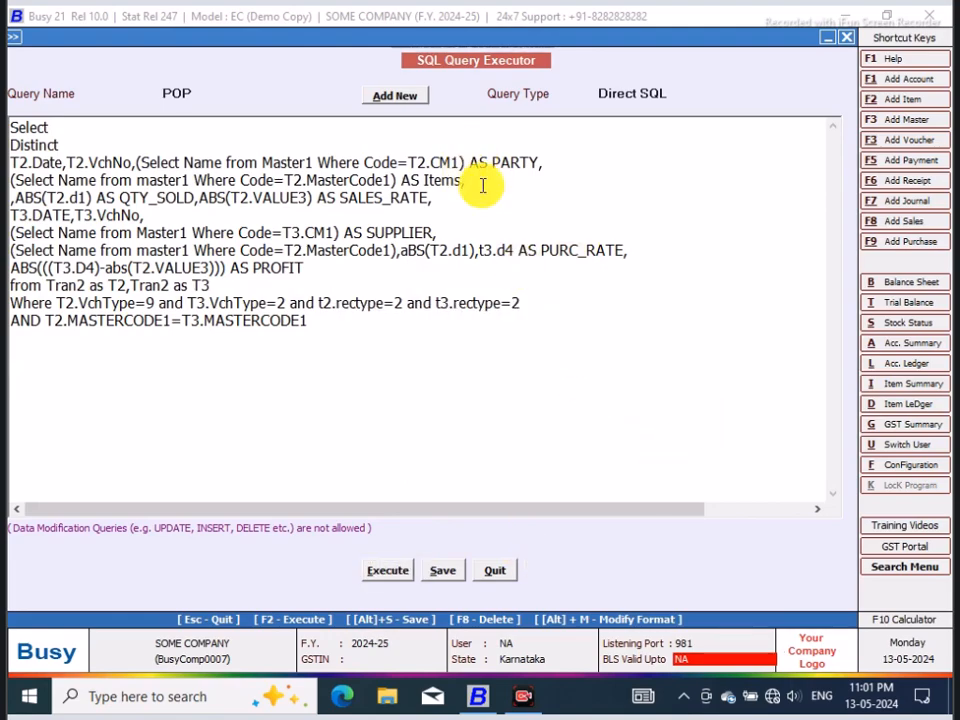
Step: Execute the query without the duplicate comma and check the Items column in the result
{"action": "left_click", "coordinate": [386, 570]}
{"action": "left_click", "coordinate": [589, 386]}
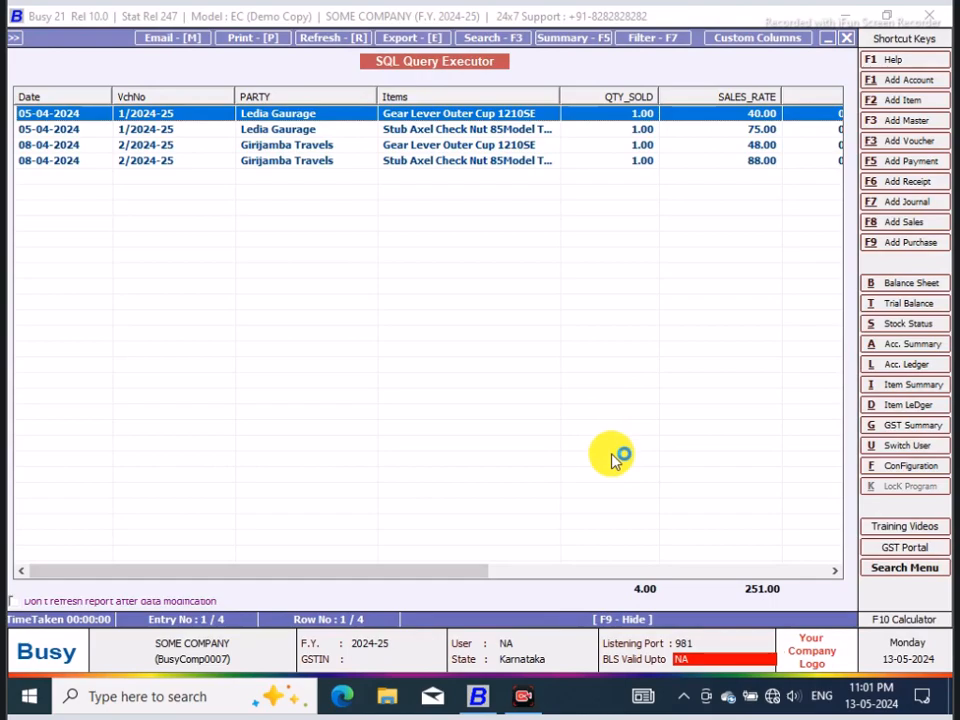
{"action": "left_click_drag", "start_coordinate": [468, 571], "coordinate": [437, 573]}
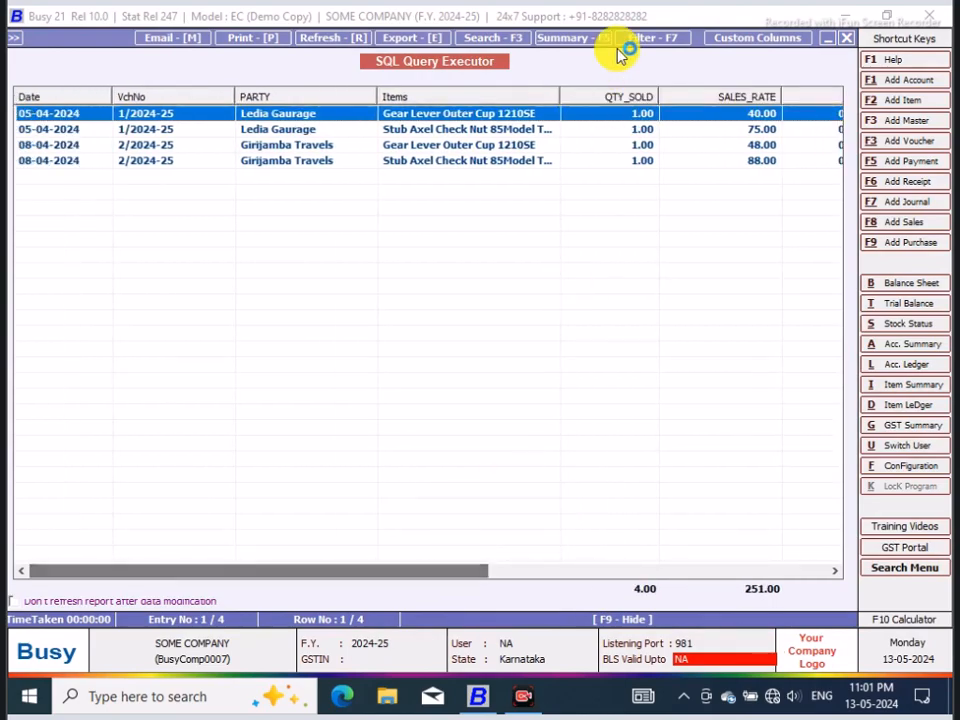
Step: Open a print preview of the query result with the default fields, using 80 Column paper, Condensed style and Landscape orientation
{"action": "left_click", "coordinate": [250, 40]}
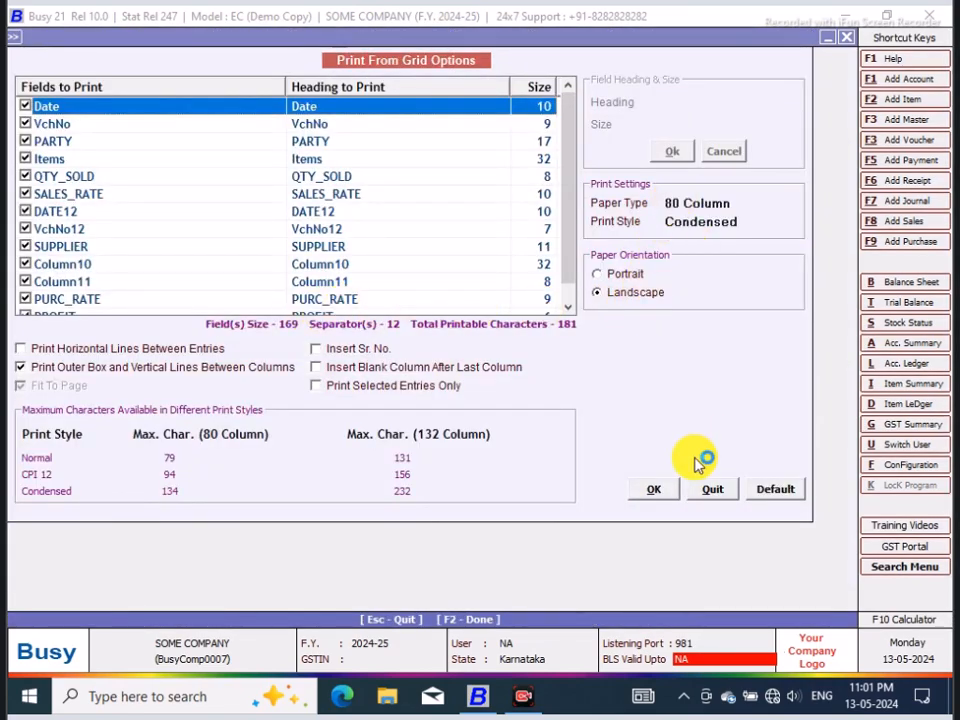
{"action": "left_click", "coordinate": [650, 491]}
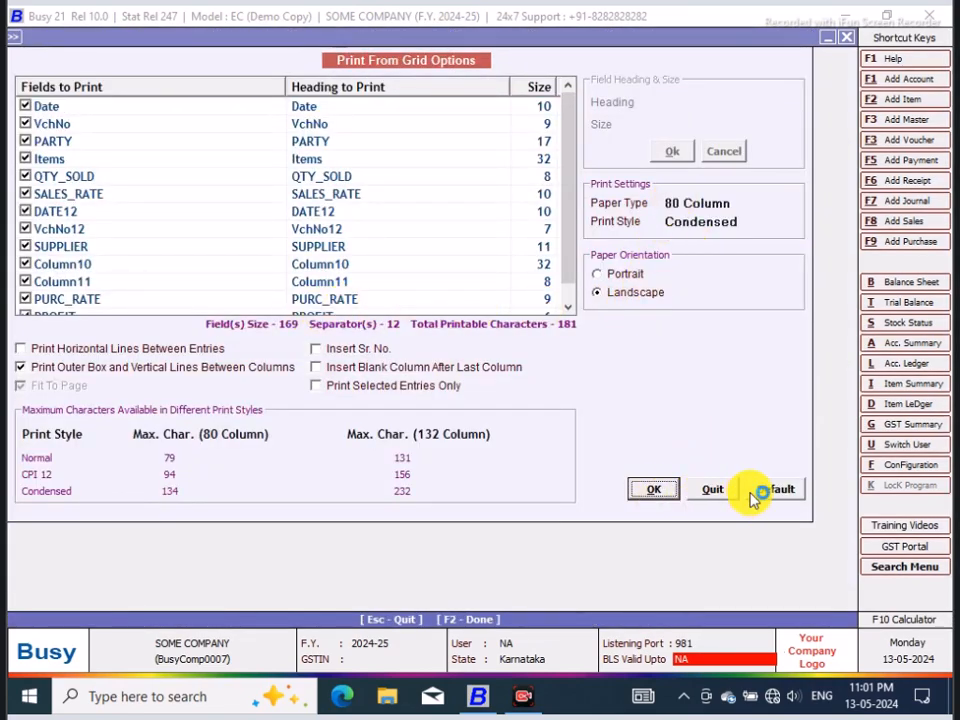
{"action": "left_click", "coordinate": [181, 134]}
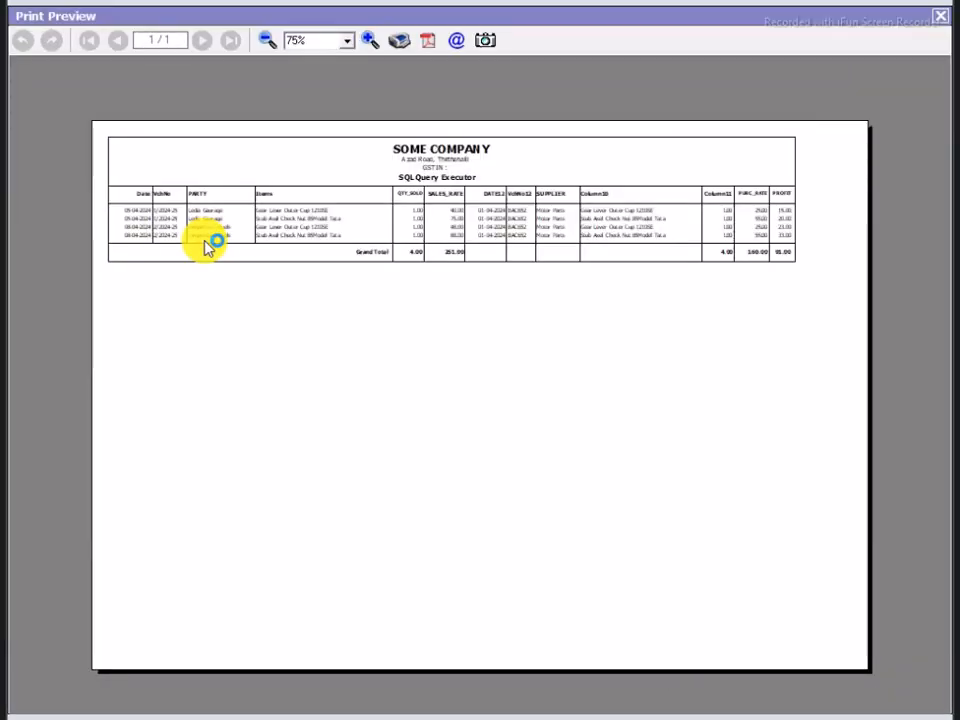
Step: Examine the previewed SQL Query Executor report up close, then across its full width from the Date column through PROFIT
{"action": "left_click", "coordinate": [370, 42]}
{"action": "left_click", "coordinate": [374, 40]}
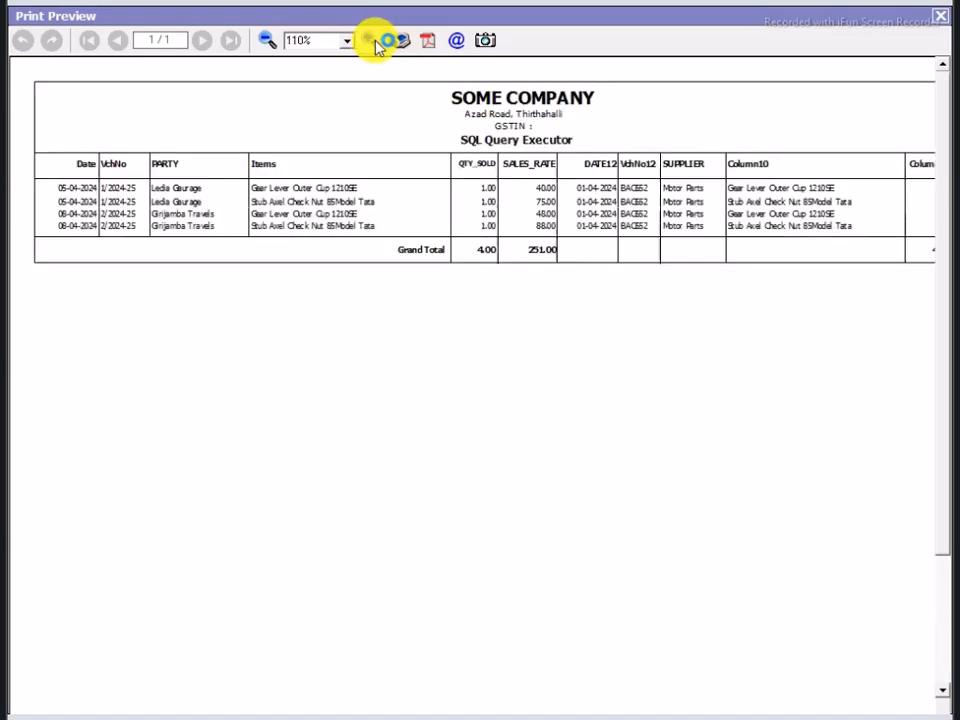
{"action": "left_click", "coordinate": [378, 46]}
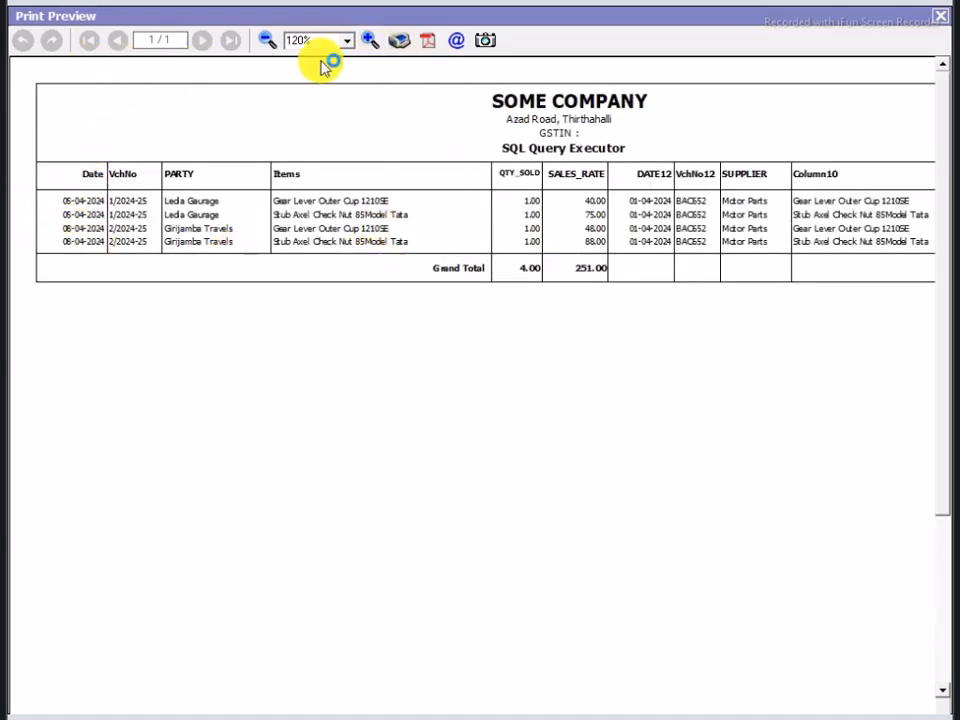
{"action": "left_click", "coordinate": [369, 41]}
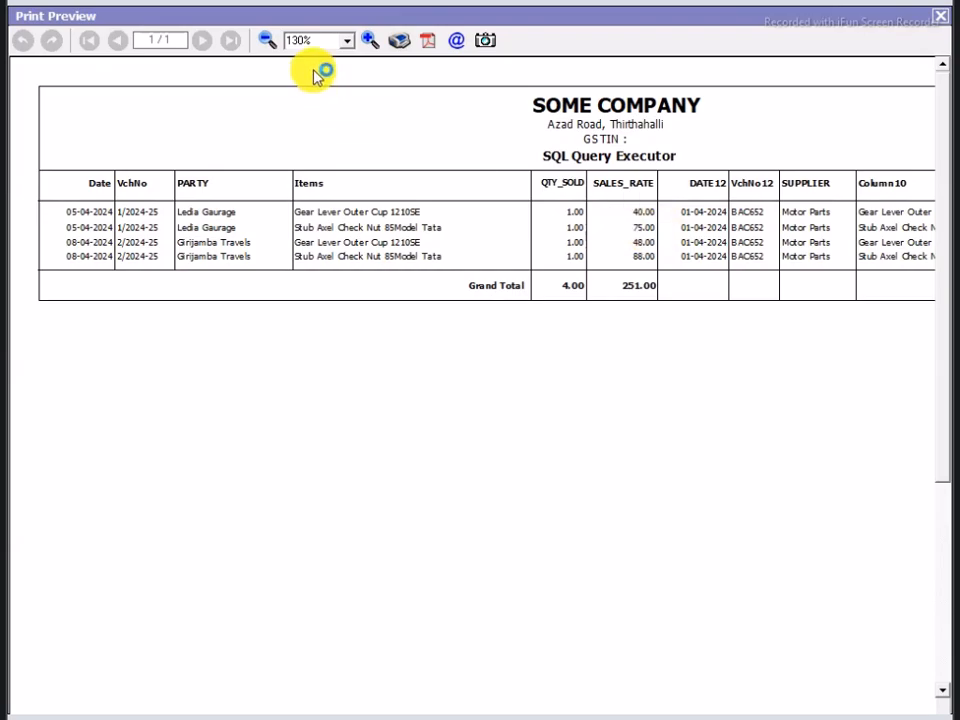
{"action": "left_click", "coordinate": [267, 40]}
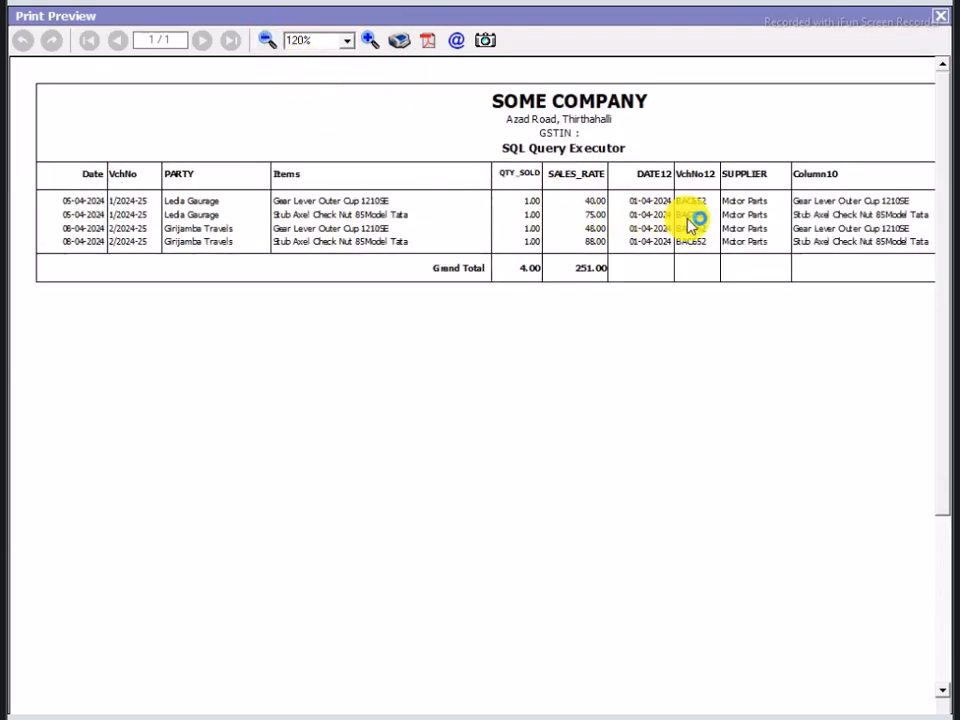
{"action": "left_click", "coordinate": [267, 40]}
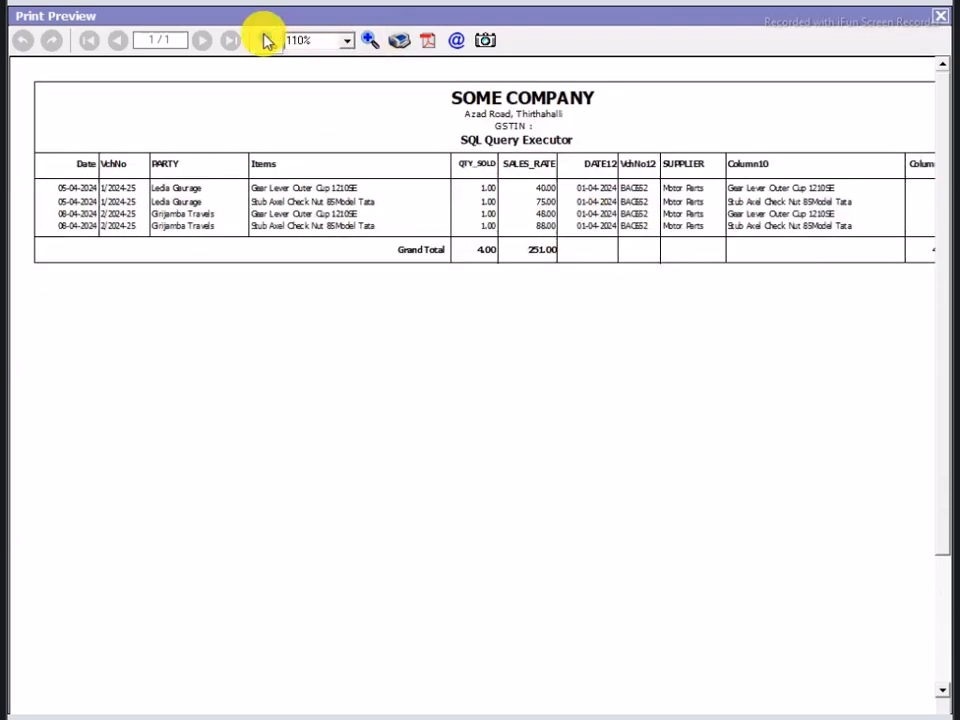
{"action": "left_click", "coordinate": [267, 40]}
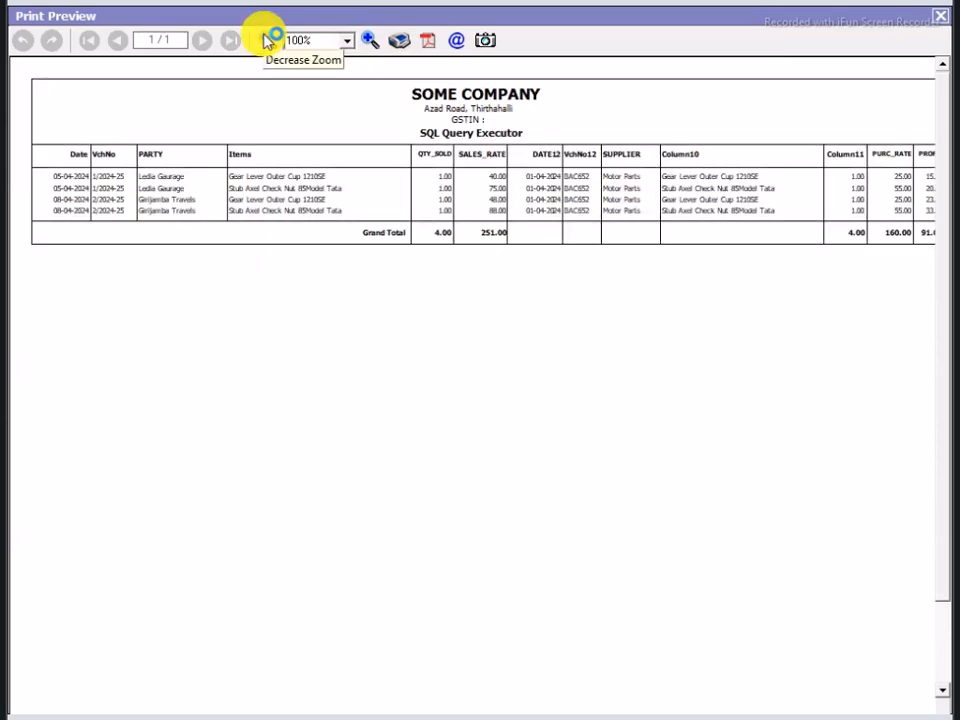
{"action": "left_click", "coordinate": [267, 40]}
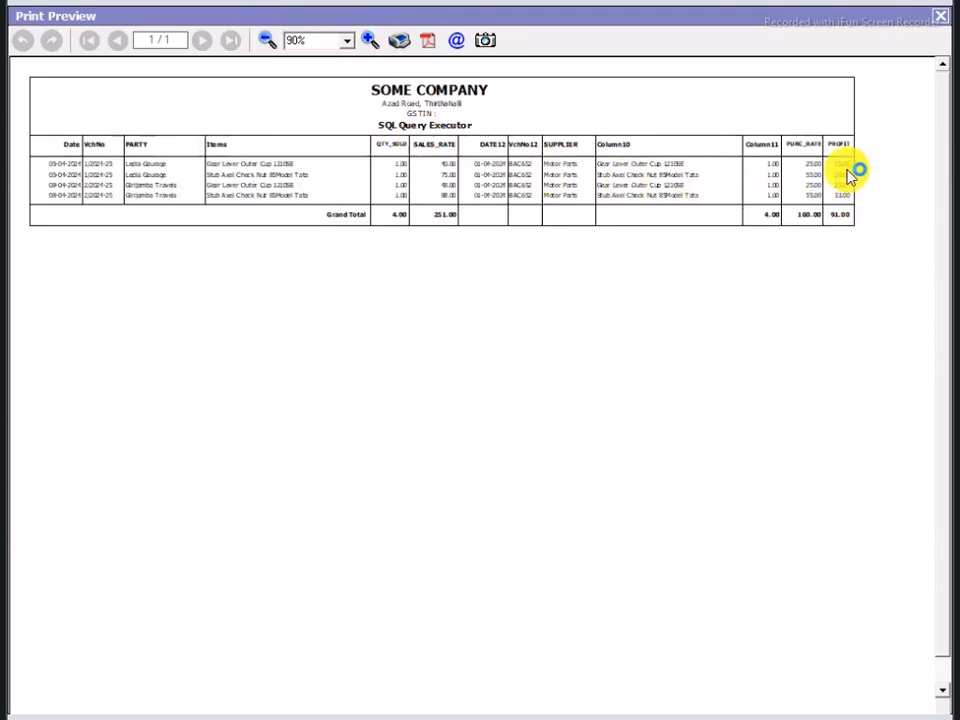
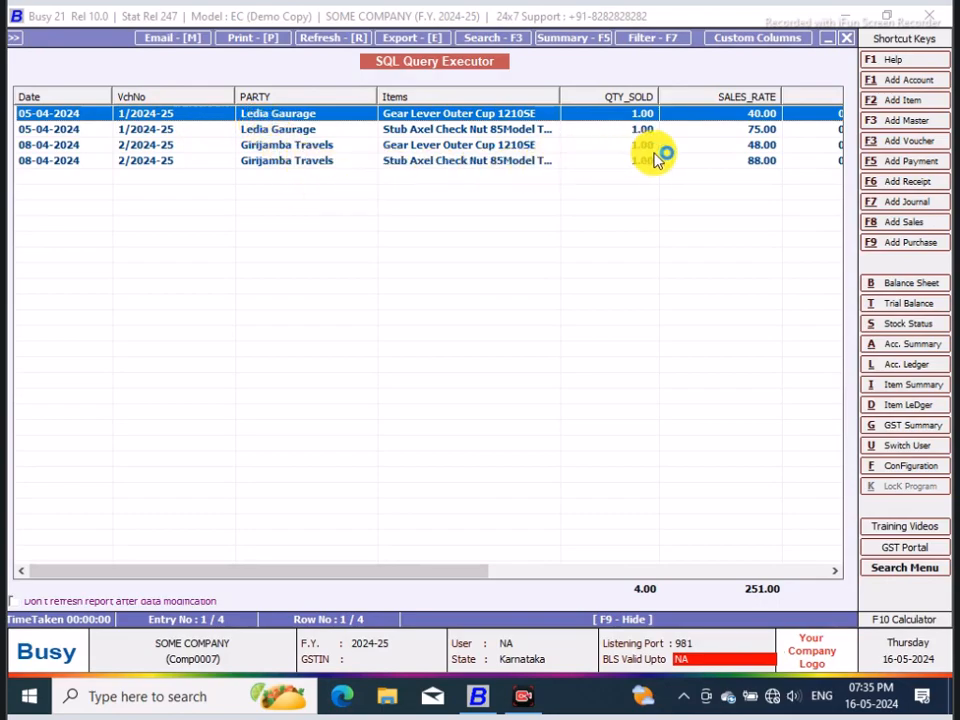
Step: Close the query result and add the alias Purc_Date to the T3.DATE column in the query
{"action": "left_click_drag", "start_coordinate": [465, 573], "coordinate": [605, 570]}
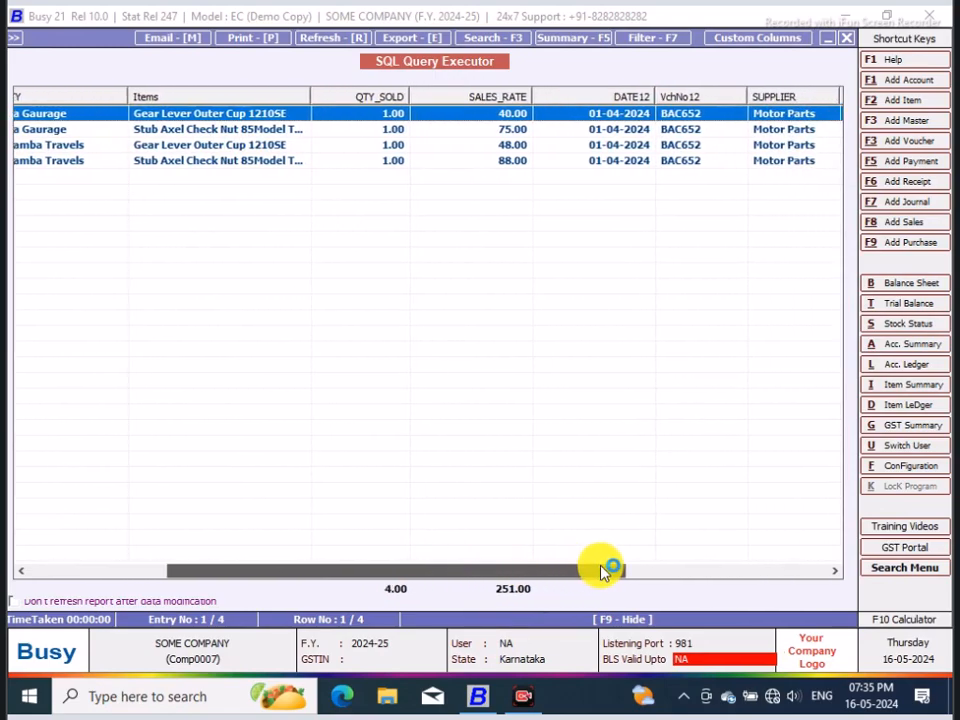
{"action": "left_click", "coordinate": [845, 37]}
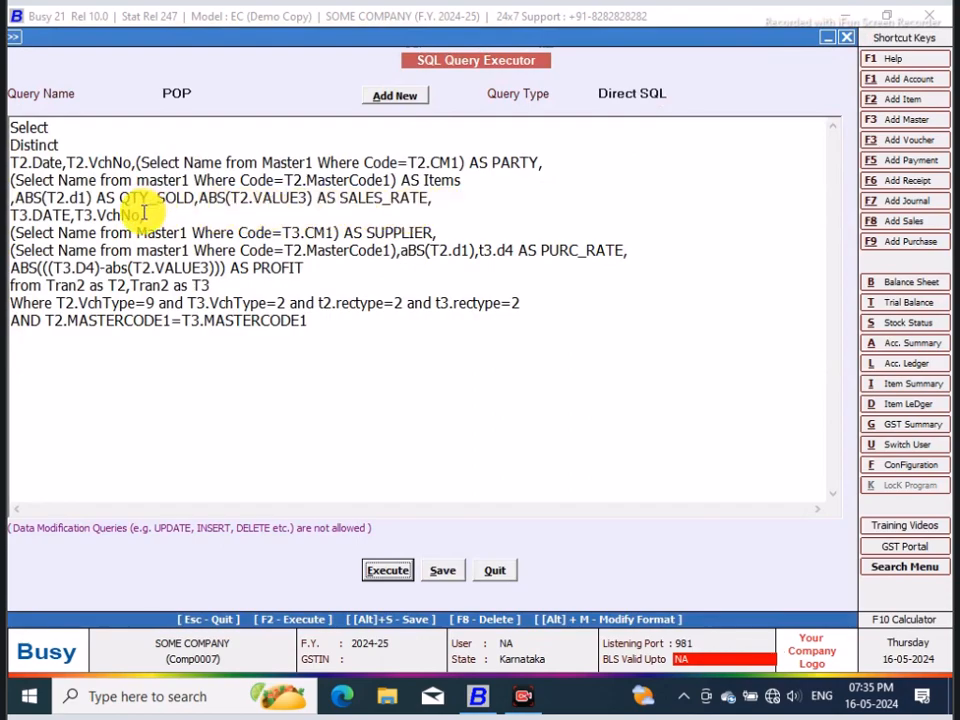
{"action": "left_click", "coordinate": [149, 216]}
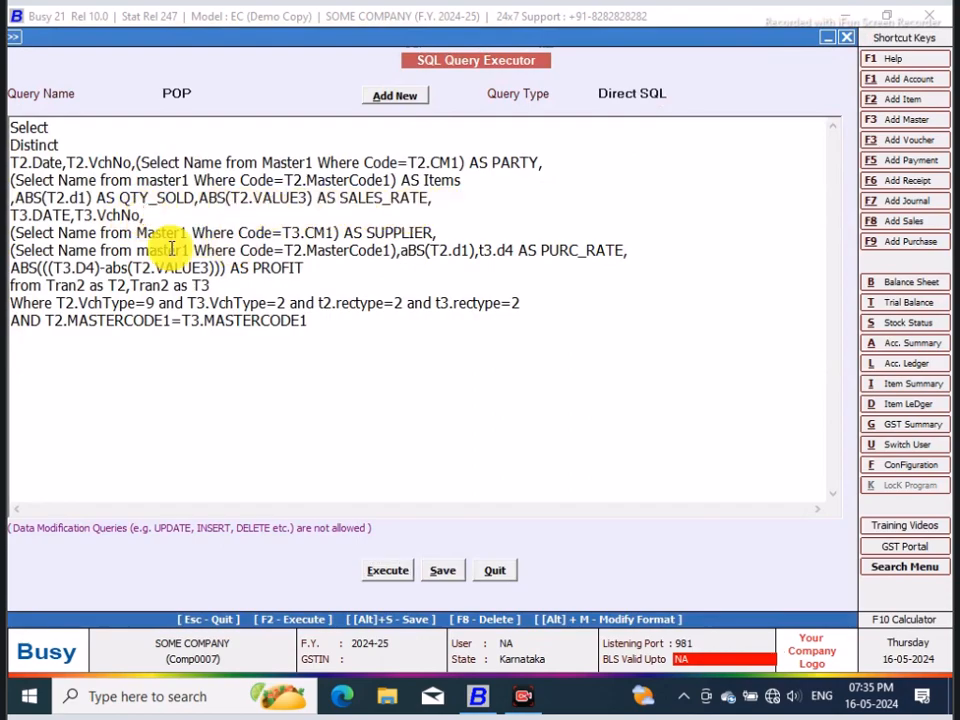
{"action": "left_click", "coordinate": [71, 216]}
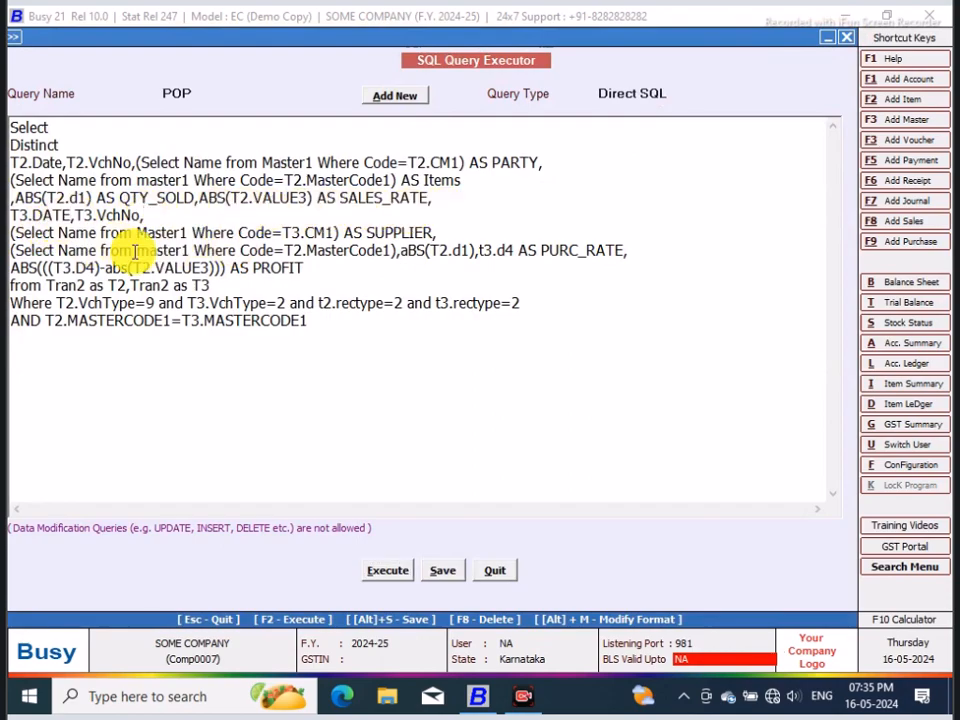
{"action": "type", "text": "as "}
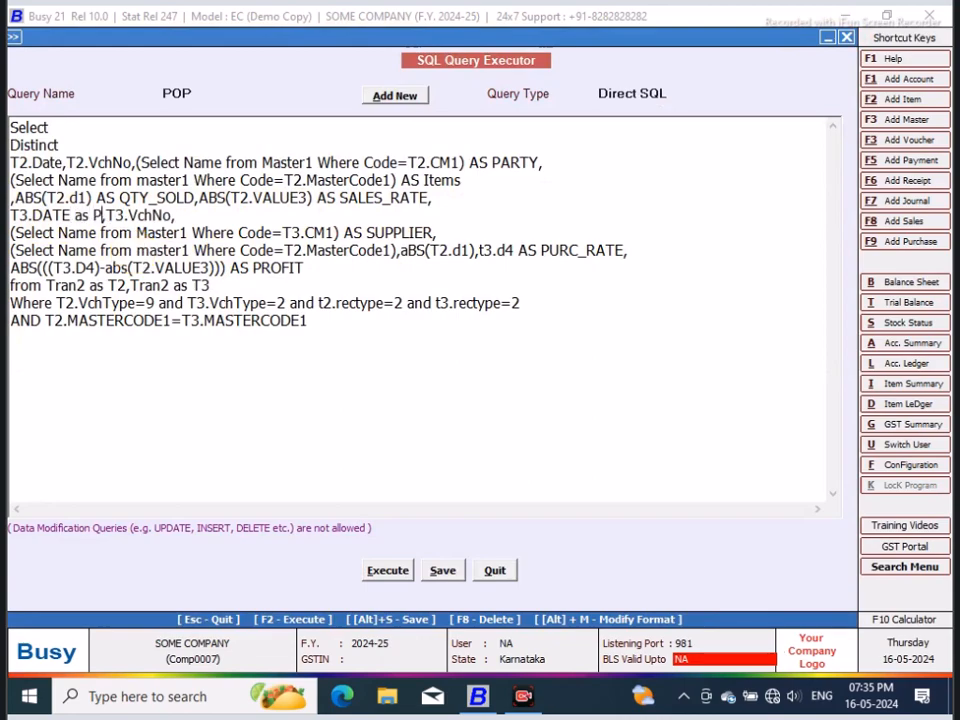
{"action": "type", "text": "Purc"}
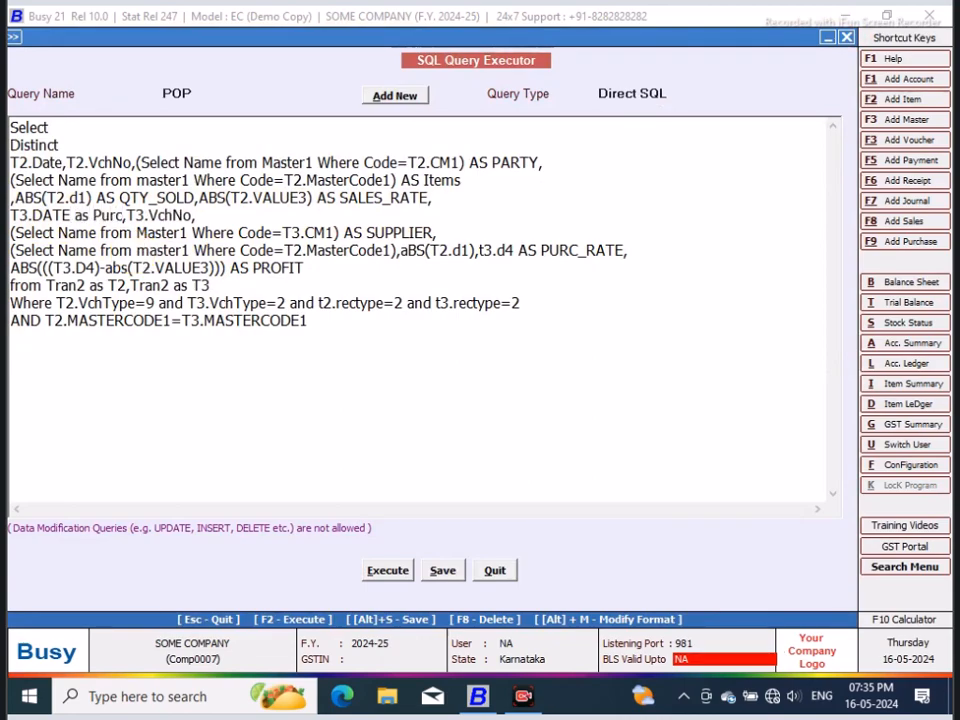
{"action": "type", "text": "_da"}
{"action": "key", "text": "BackSpace"}
{"action": "key", "text": "BackSpace"}
{"action": "type", "text": "Date"}
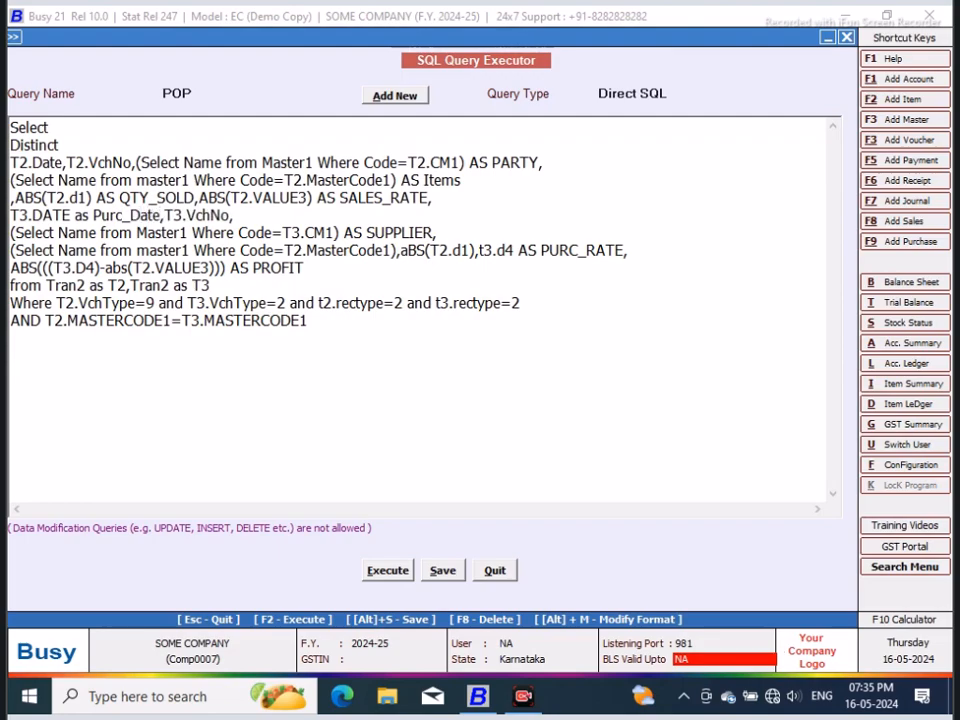
Step: Execute the query and check the purchase date and voucher number column headings in the result
{"action": "left_click", "coordinate": [386, 570]}
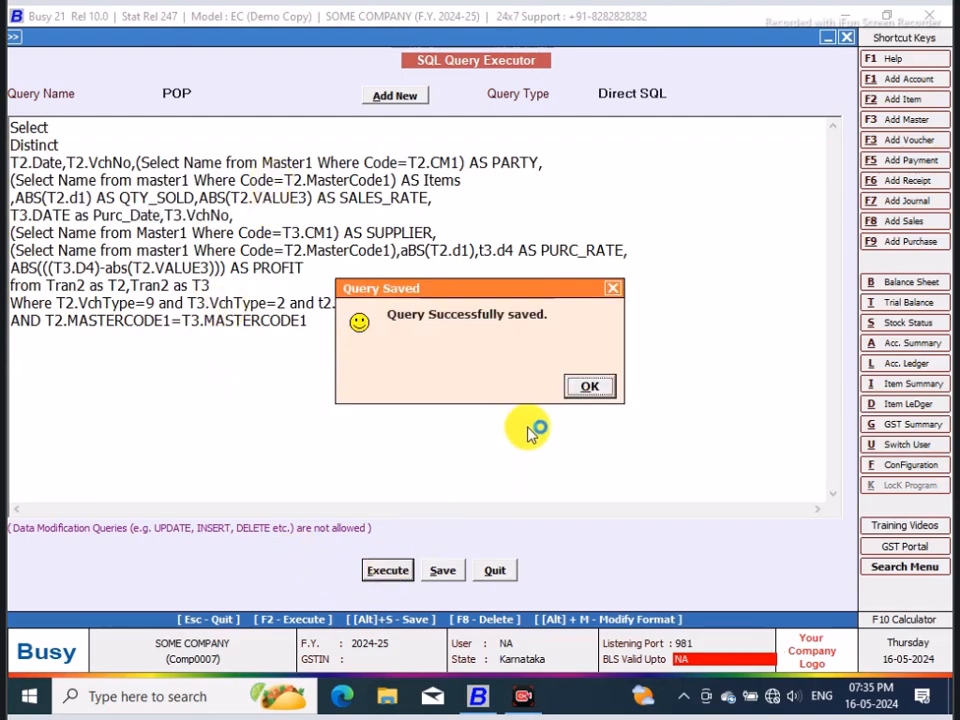
{"action": "left_click", "coordinate": [592, 387]}
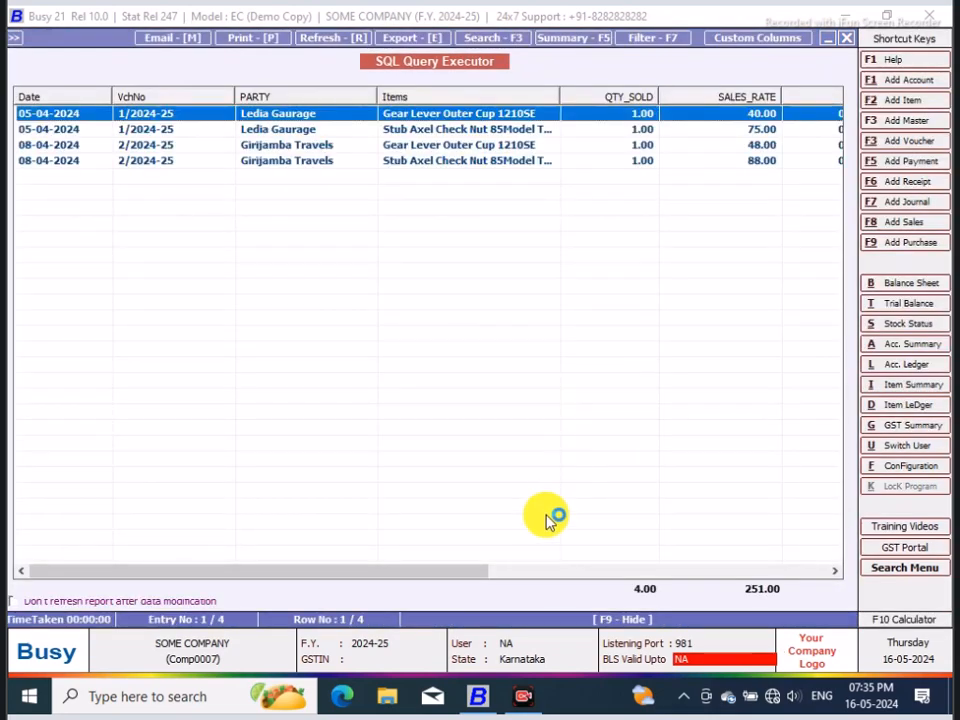
{"action": "left_click_drag", "start_coordinate": [471, 570], "coordinate": [746, 568]}
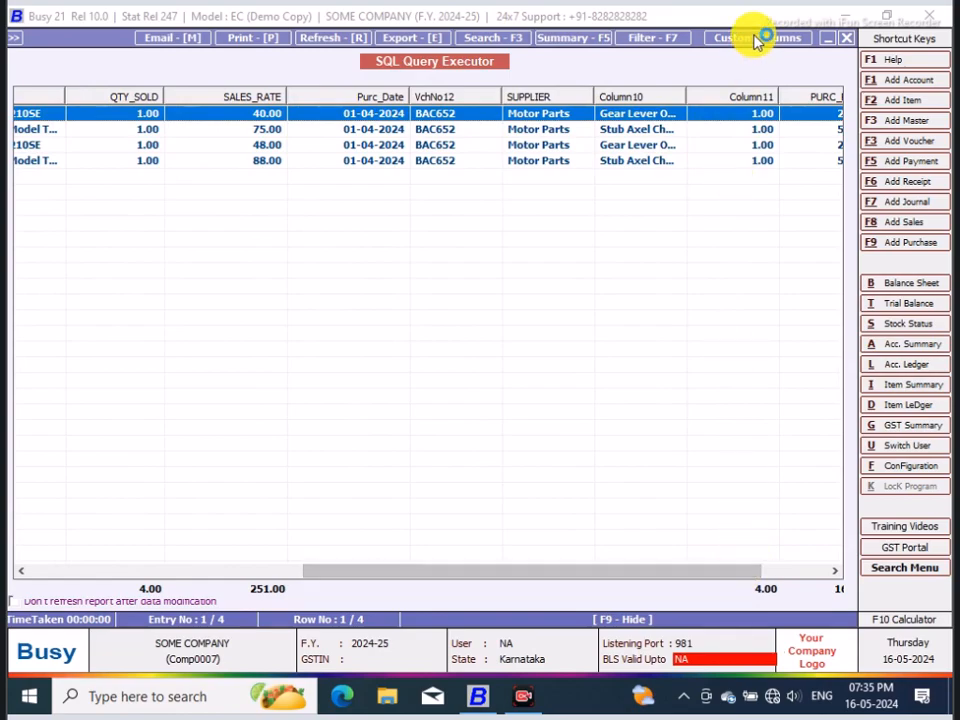
{"action": "left_click", "coordinate": [846, 40]}
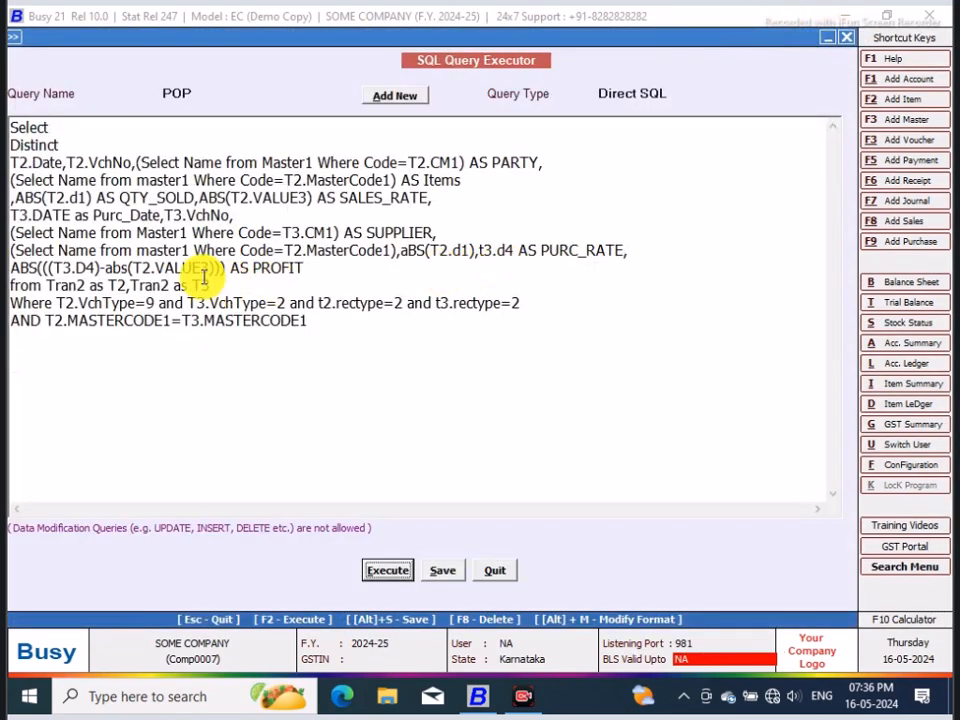
Step: Add the alias PURC_INVOICE to the T3.VchNo column and execute the query
{"action": "left_click", "coordinate": [238, 215]}
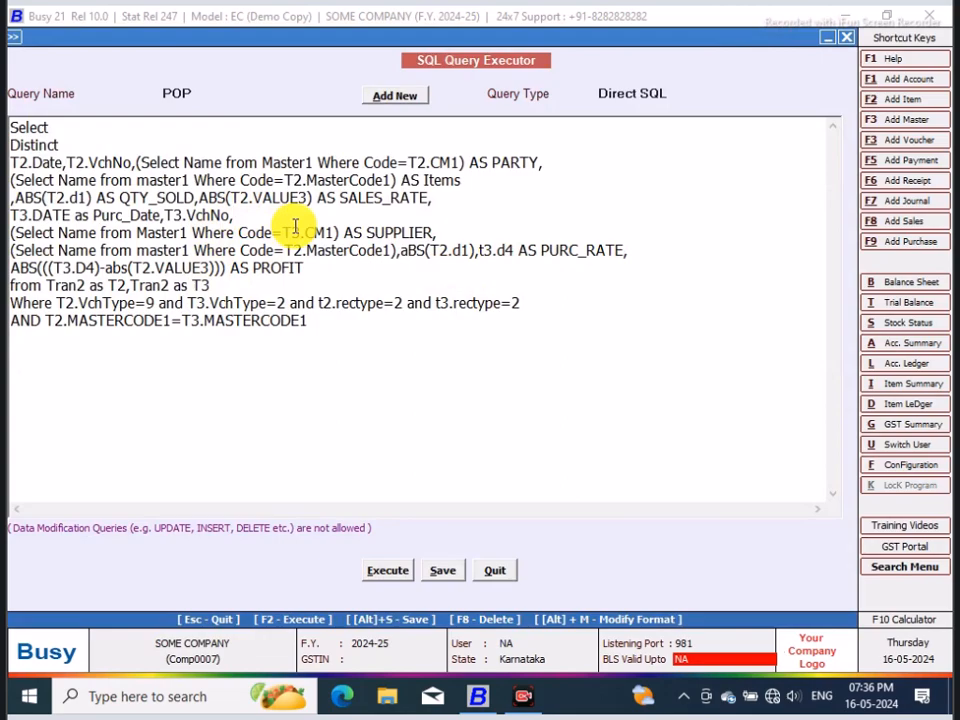
{"action": "type", "text": "as PURC_INVOICE"}
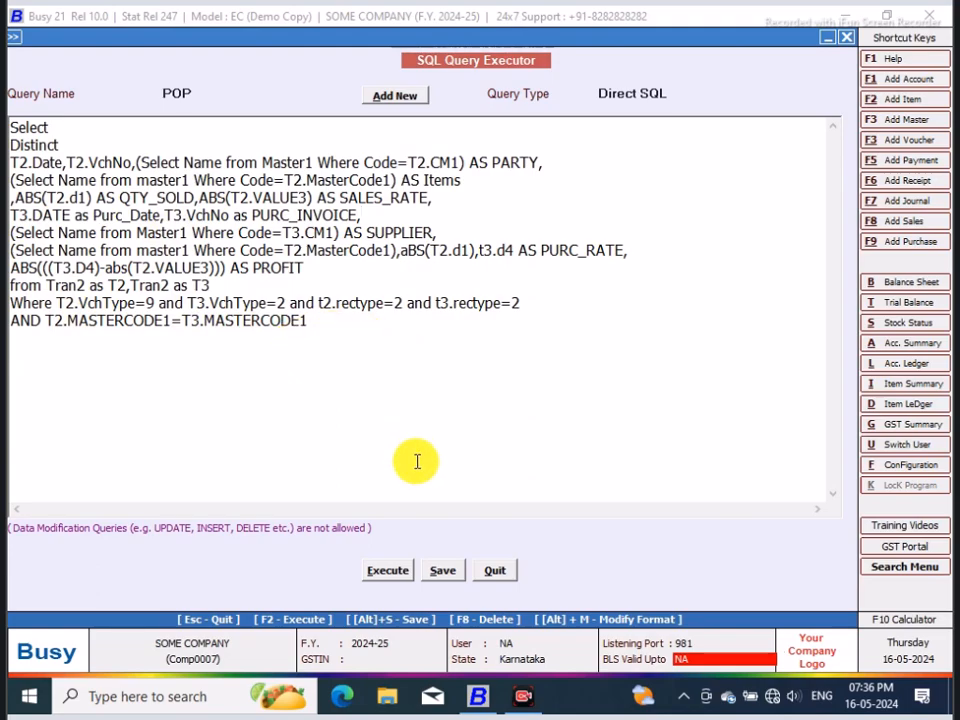
{"action": "left_click", "coordinate": [396, 578]}
{"action": "left_click", "coordinate": [443, 570]}
{"action": "left_click", "coordinate": [593, 387]}
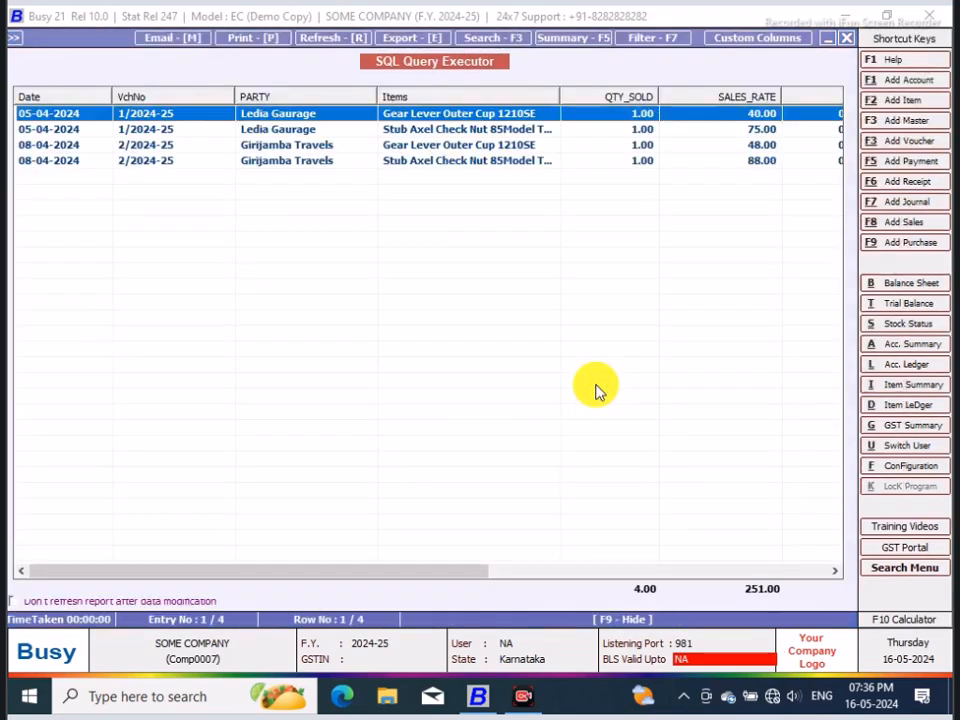
Step: Check the purchase columns in the query result, and save the query
{"action": "left_click_drag", "start_coordinate": [495, 570], "coordinate": [733, 560]}
{"action": "left_click", "coordinate": [846, 37]}
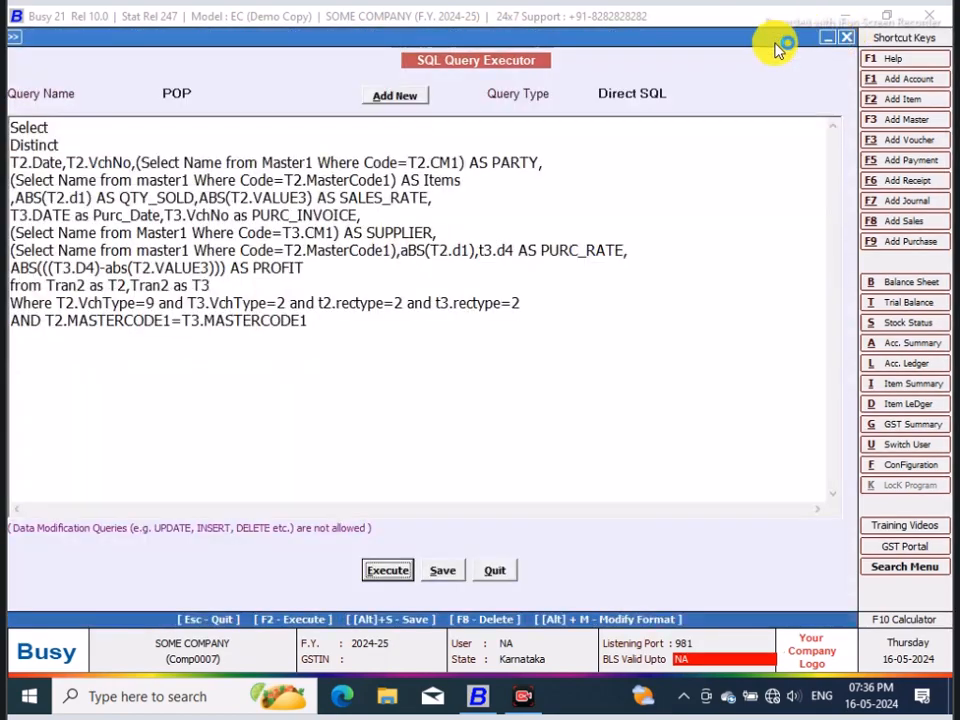
{"action": "left_click", "coordinate": [443, 570]}
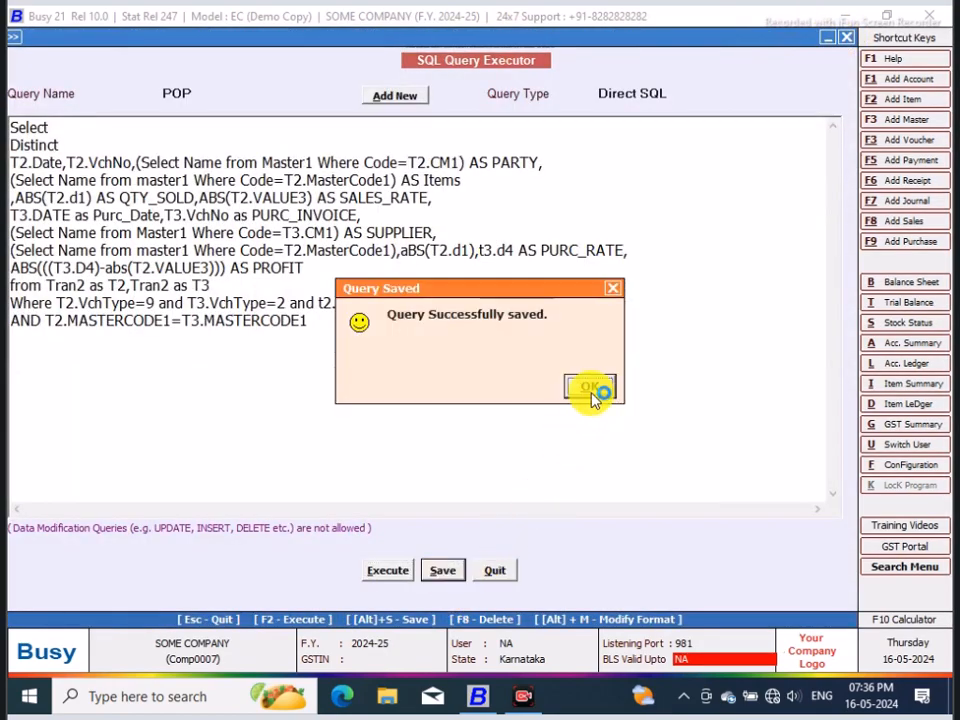
{"action": "left_click", "coordinate": [590, 388]}
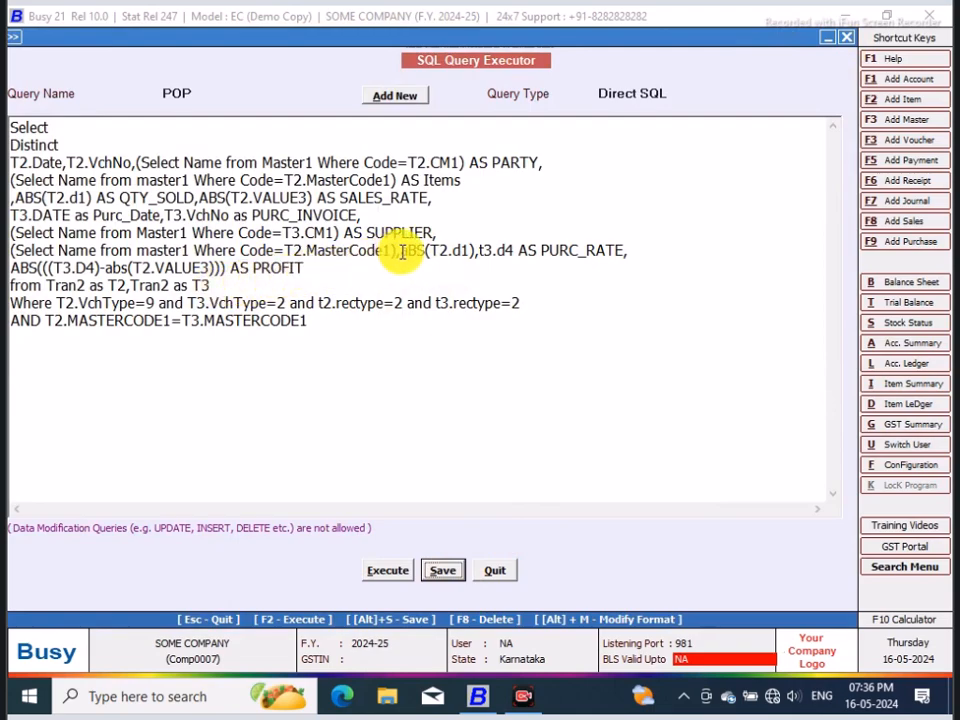
Step: Move aBS(T2.d1) onto a new line and alias the second item name subquery, after SUPPLIER, as Item_Name
{"action": "left_click", "coordinate": [398, 251]}
{"action": "type", "text": ",a"}
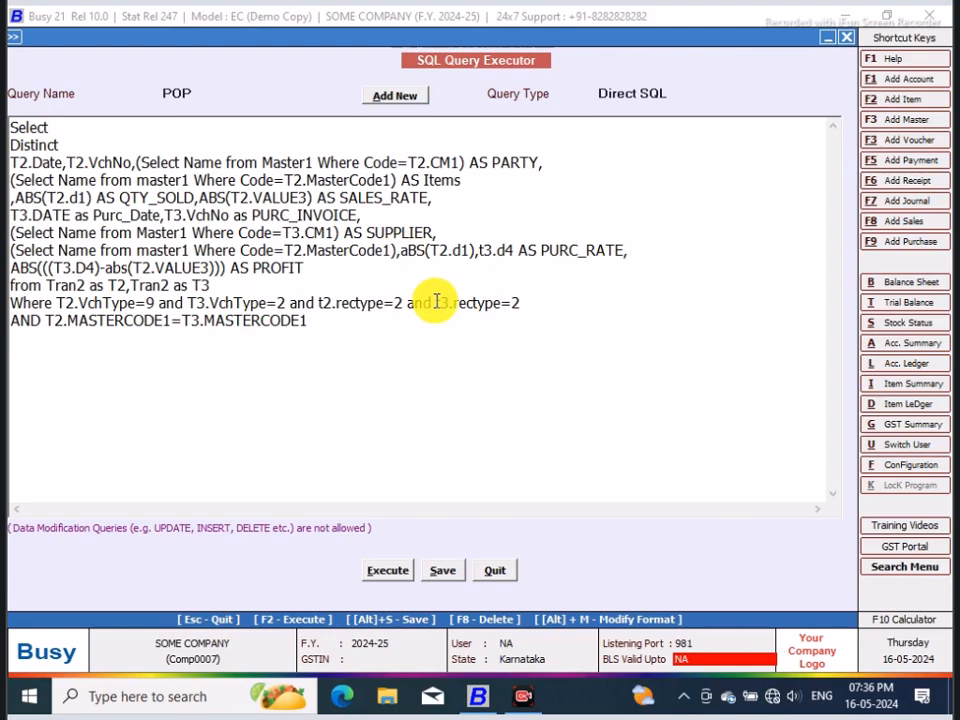
{"action": "key", "text": "Return"}
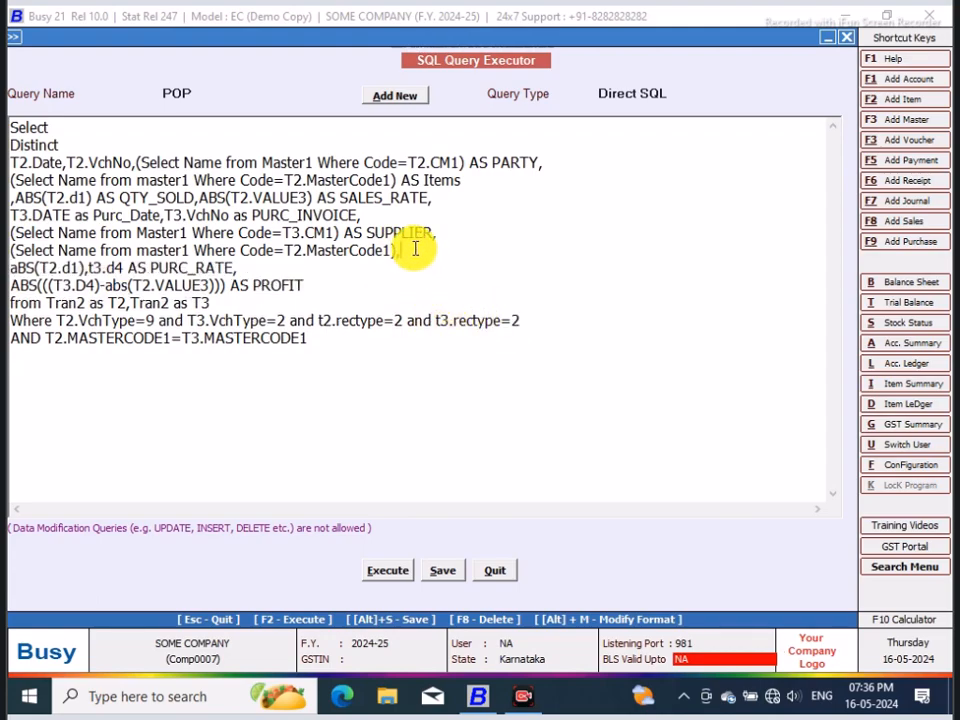
{"action": "type", "text": "AS Item_Name,"}
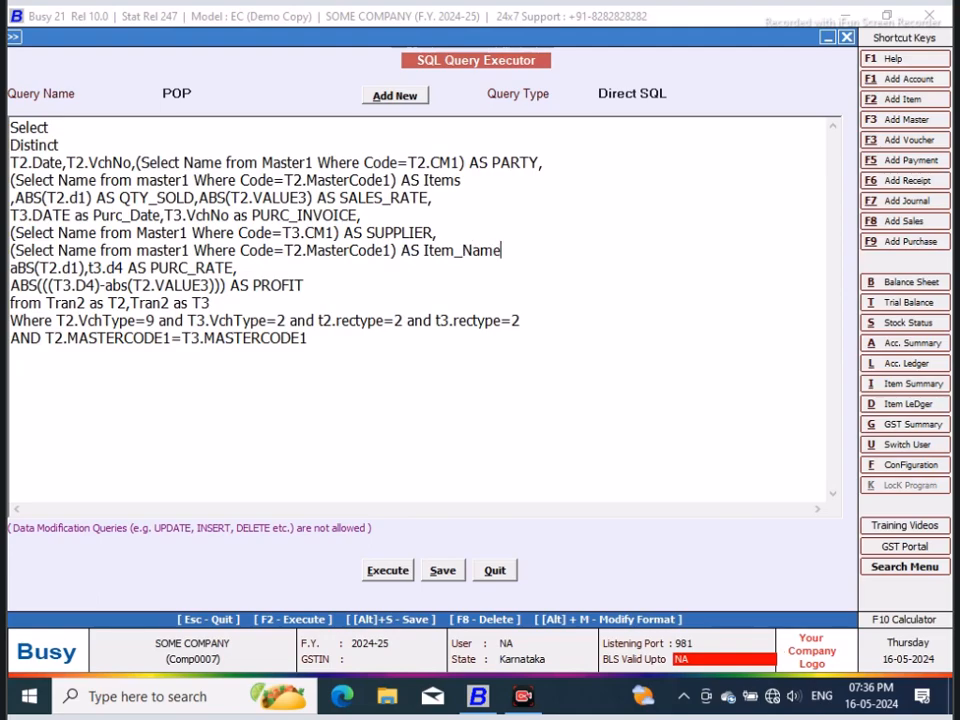
Step: Put t3.d4 on its own line and give the aBS(T2.d1) column the alias Qty_Purchased
{"action": "left_click", "coordinate": [88, 267]}
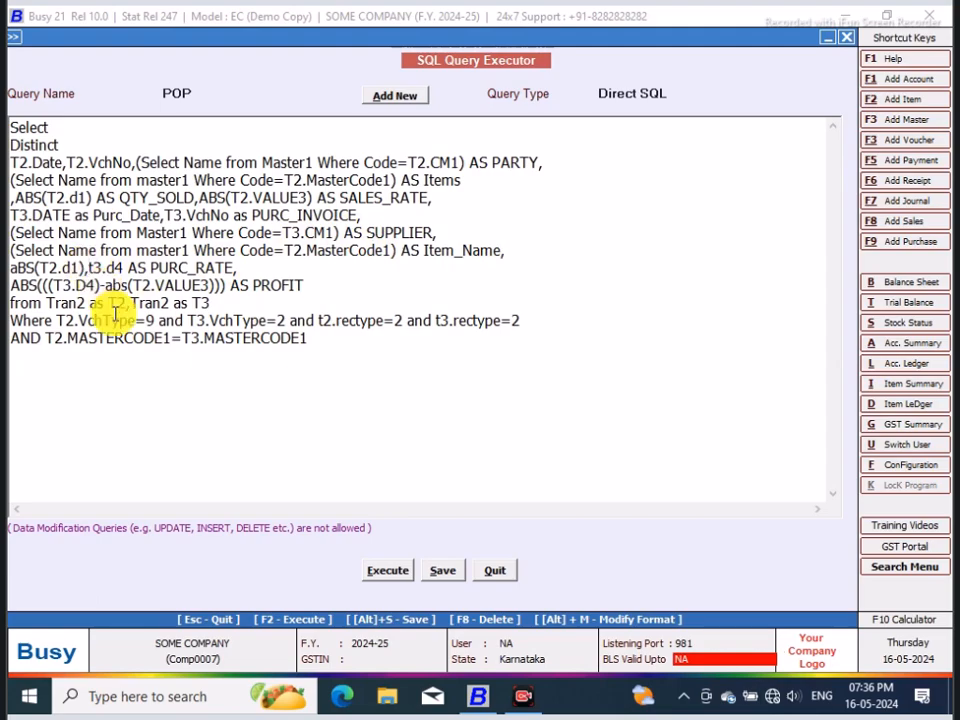
{"action": "key", "text": "Return"}
{"action": "left_click", "coordinate": [92, 267]}
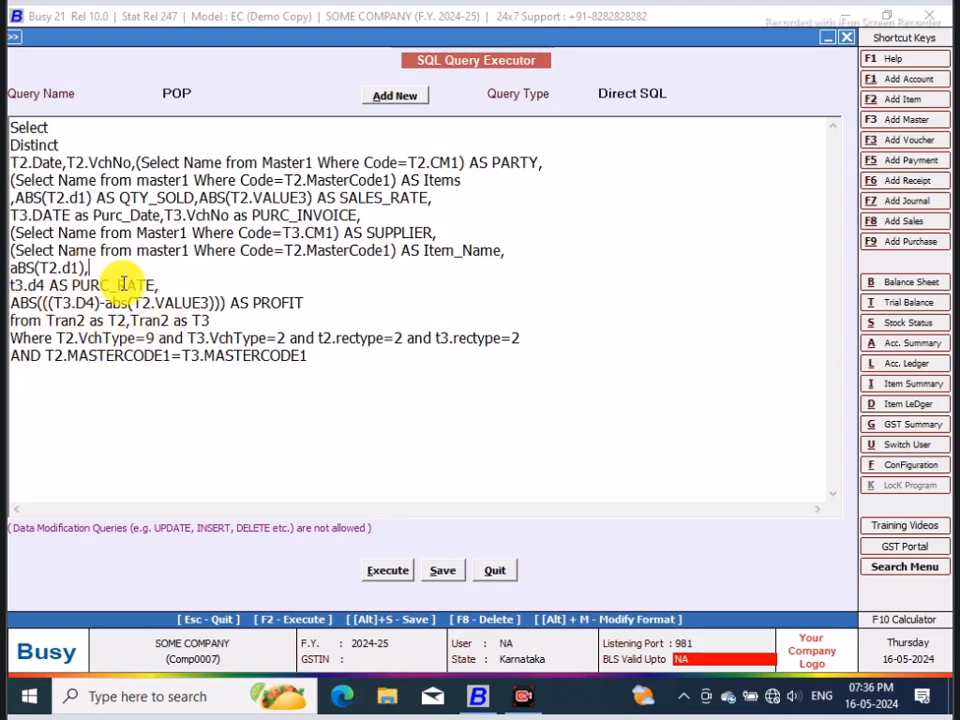
{"action": "key", "text": "BackSpace"}
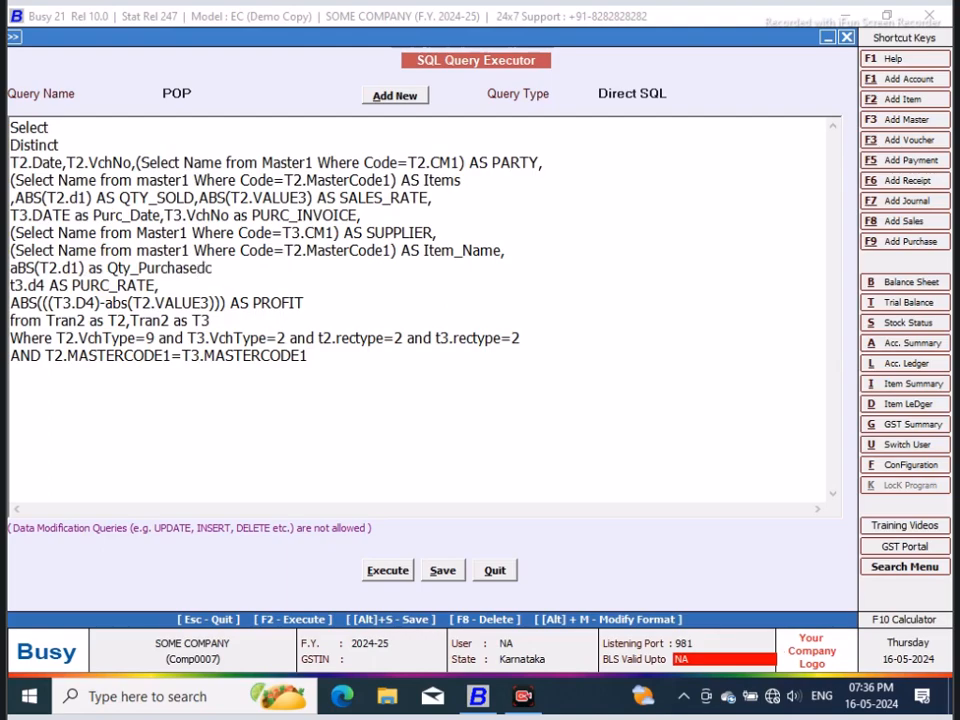
Step: Execute the query and review the result's columns from Date through PROFIT
{"action": "left_click", "coordinate": [397, 574]}
{"action": "left_click", "coordinate": [592, 390]}
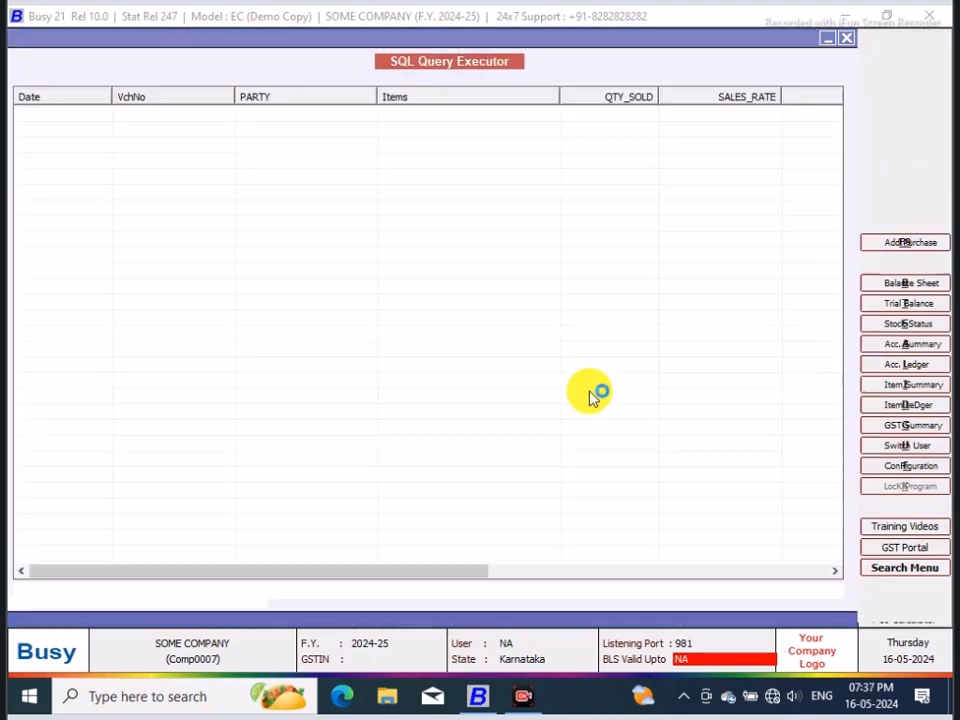
{"action": "left_click_drag", "start_coordinate": [401, 579], "coordinate": [772, 578]}
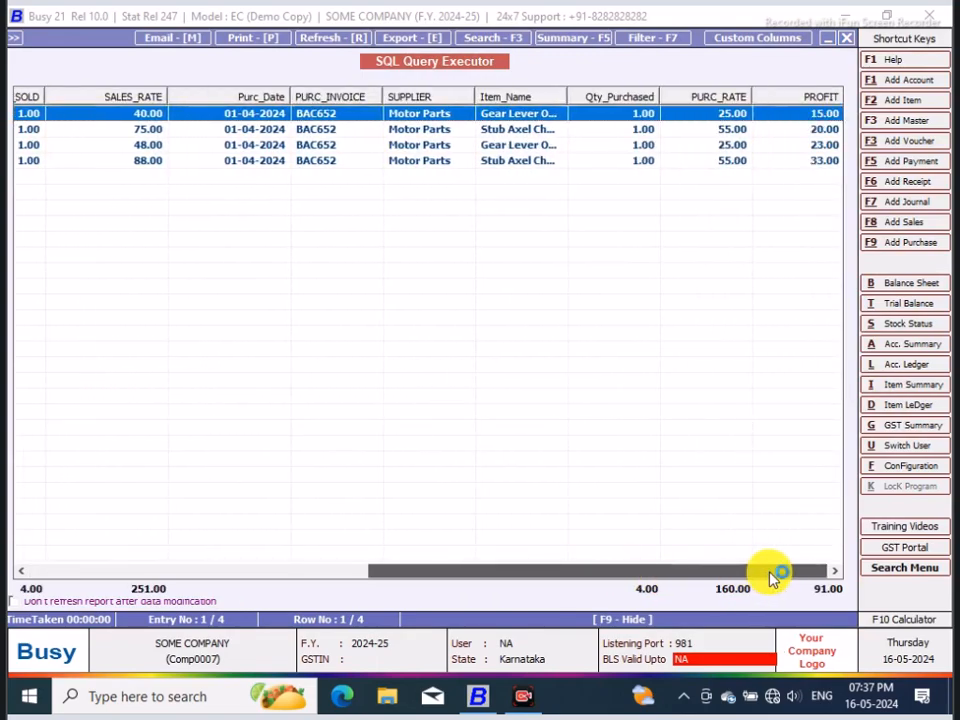
{"action": "left_click_drag", "start_coordinate": [772, 578], "coordinate": [364, 574]}
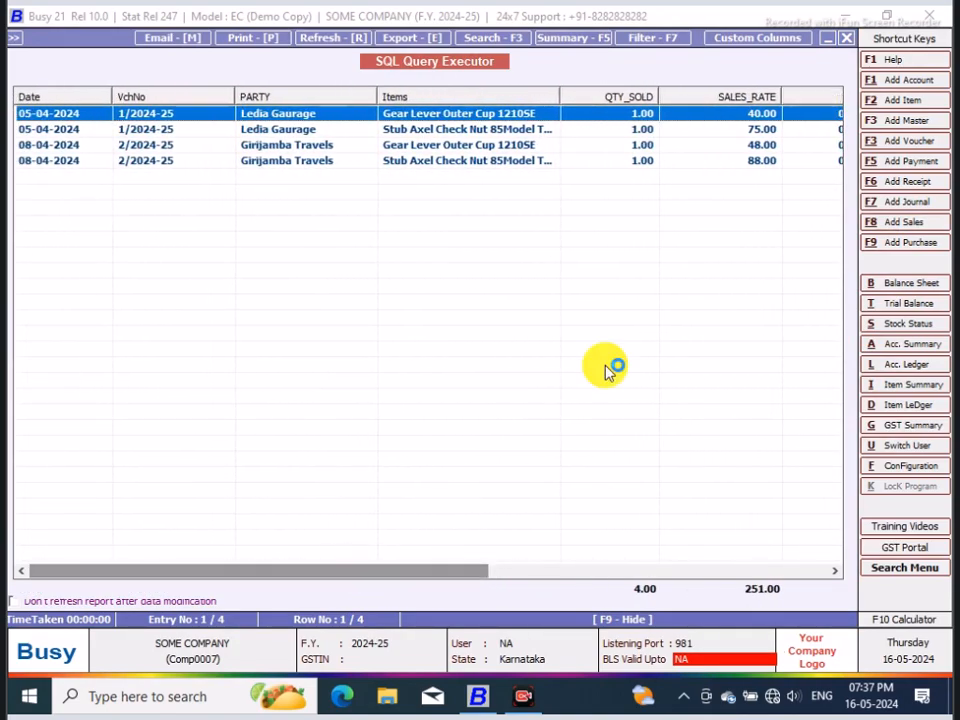
{"action": "left_click", "coordinate": [845, 38]}
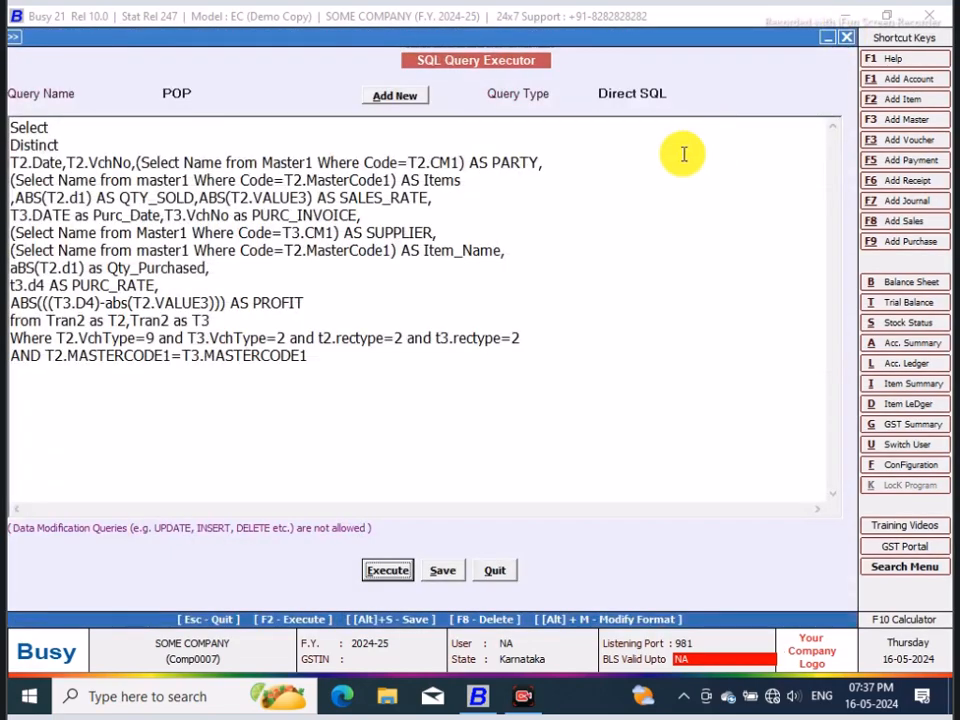
Step: Replace the PARTY alias with CUSTOMER and execute the query
{"action": "left_click", "coordinate": [538, 161]}
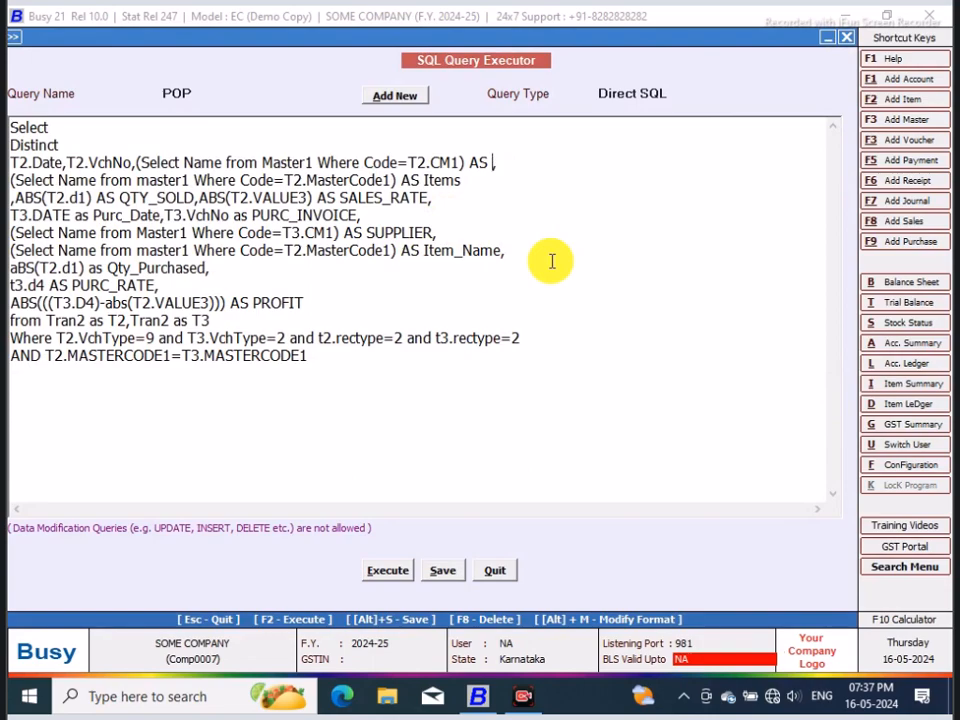
{"action": "type", "text": "CUSTOMER"}
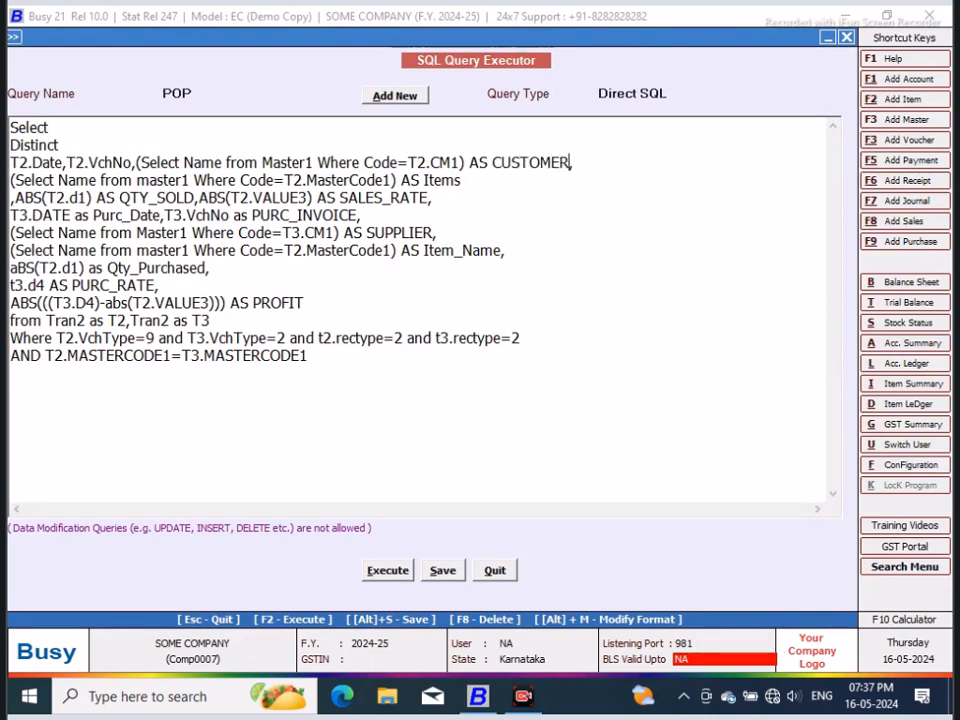
{"action": "left_click", "coordinate": [389, 572]}
{"action": "left_click", "coordinate": [591, 384]}
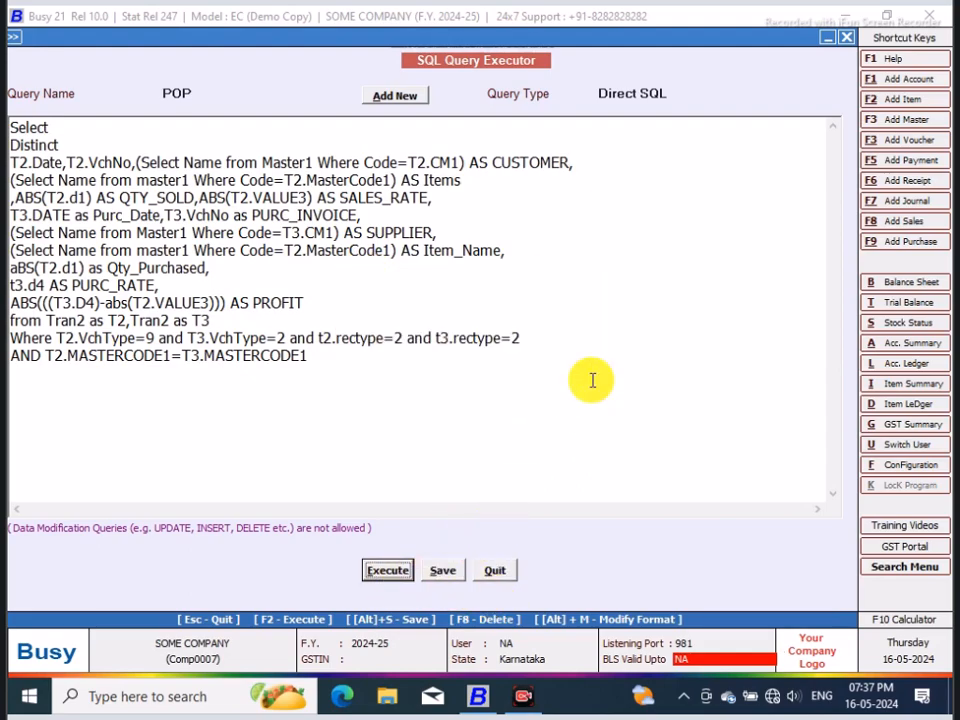
Step: Review the query result across to the PROFIT column, and save the query
{"action": "left_click_drag", "start_coordinate": [441, 578], "coordinate": [604, 574]}
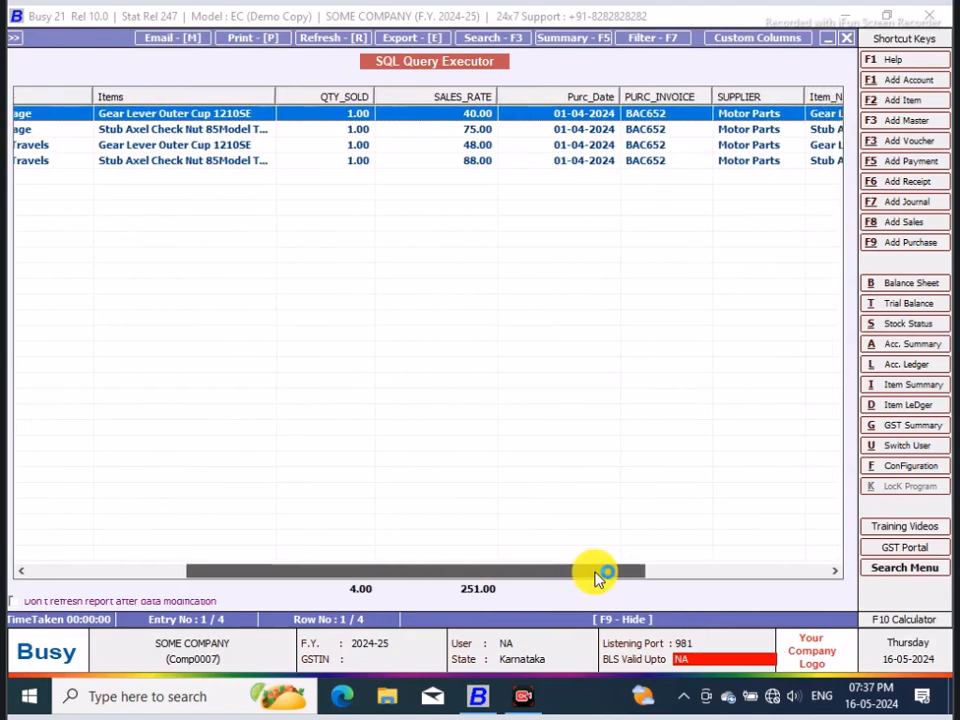
{"action": "left_click_drag", "start_coordinate": [275, 90], "coordinate": [298, 92]}
{"action": "left_click_drag", "start_coordinate": [585, 574], "coordinate": [797, 558]}
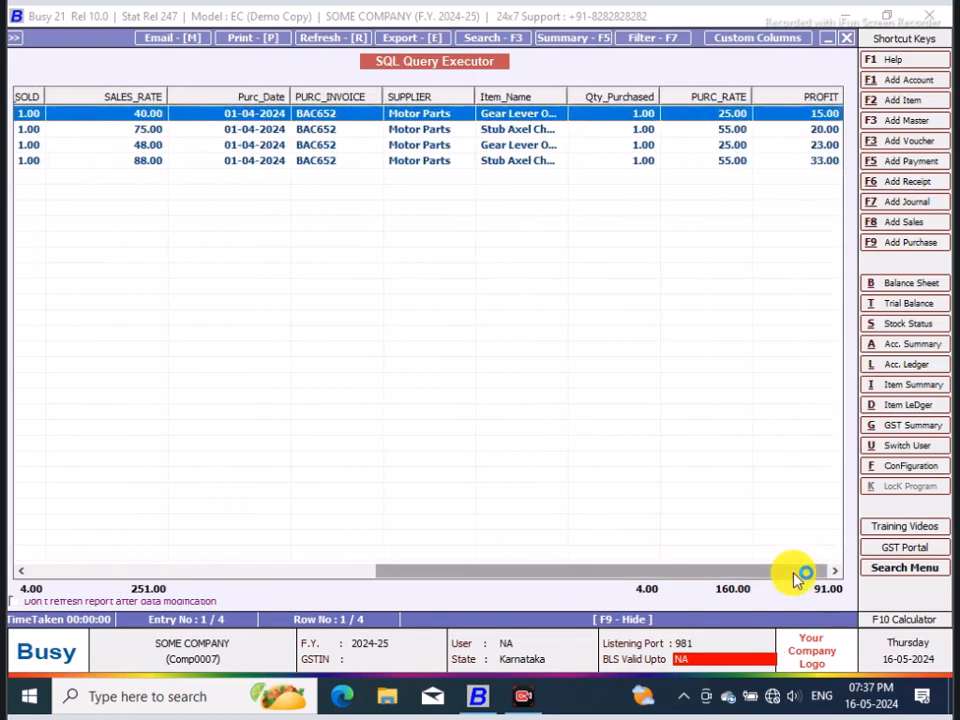
{"action": "left_click", "coordinate": [846, 38]}
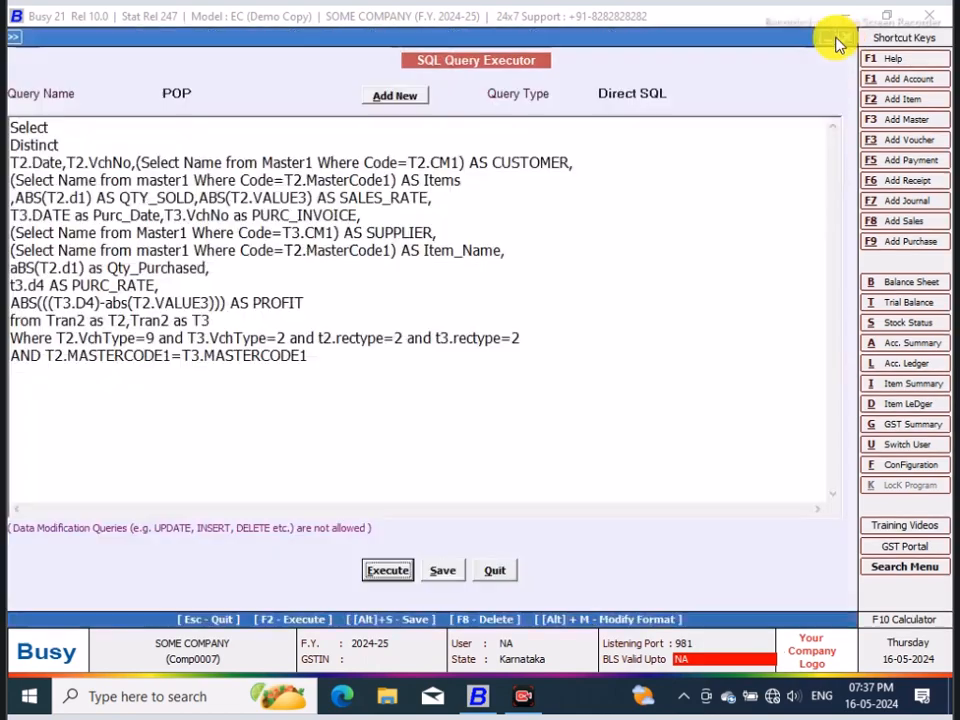
{"action": "left_click", "coordinate": [443, 570]}
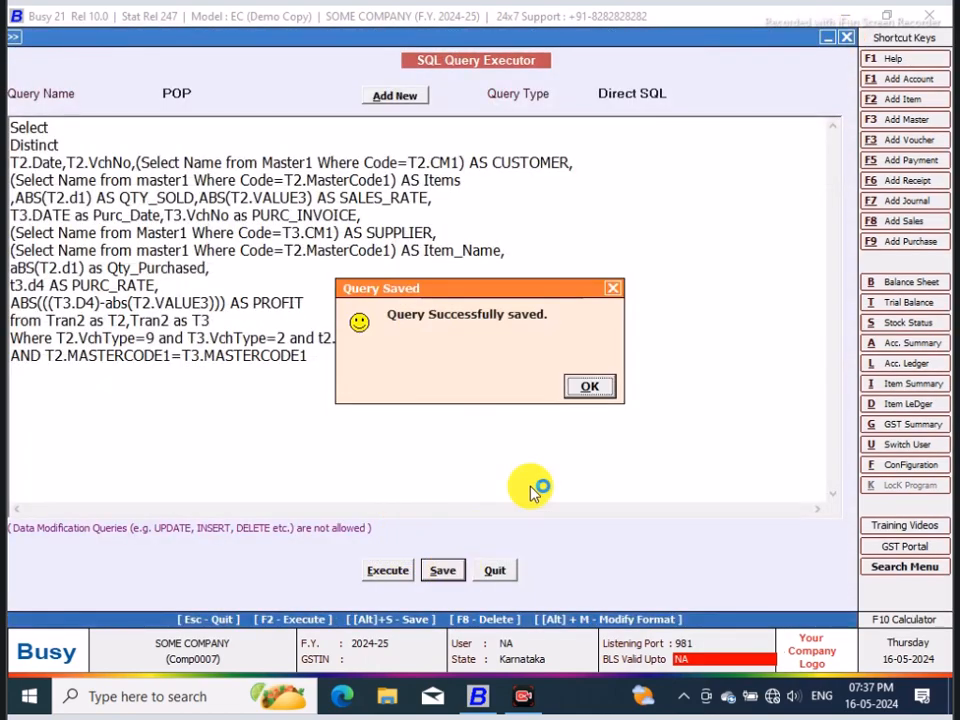
{"action": "left_click", "coordinate": [580, 388]}
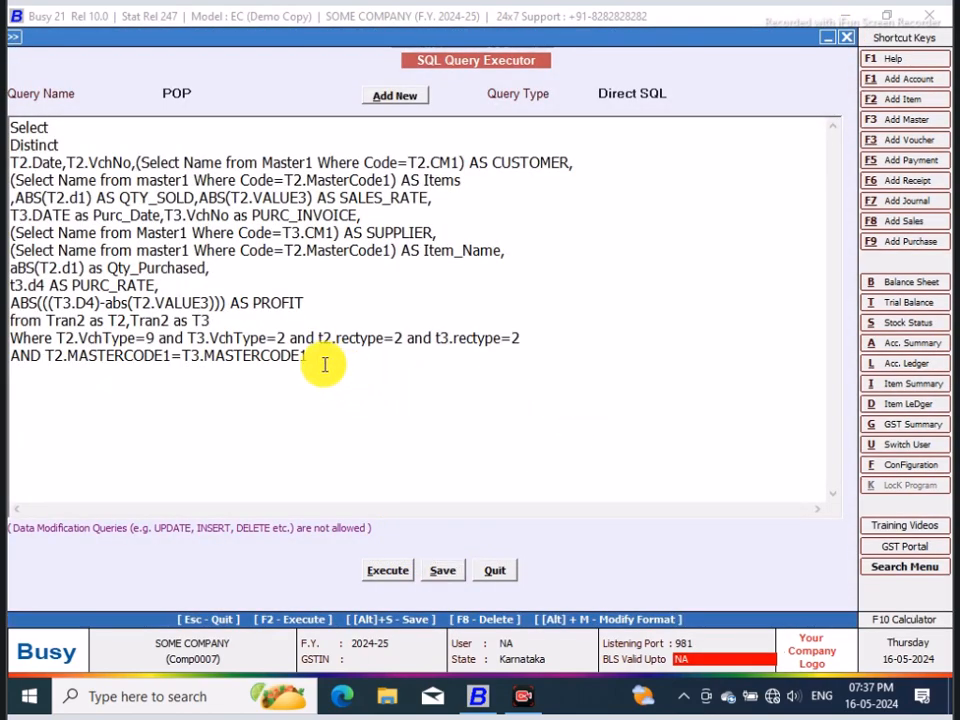
{"action": "key", "text": "Return"}
{"action": "type", "text": "AND t2.date>"}
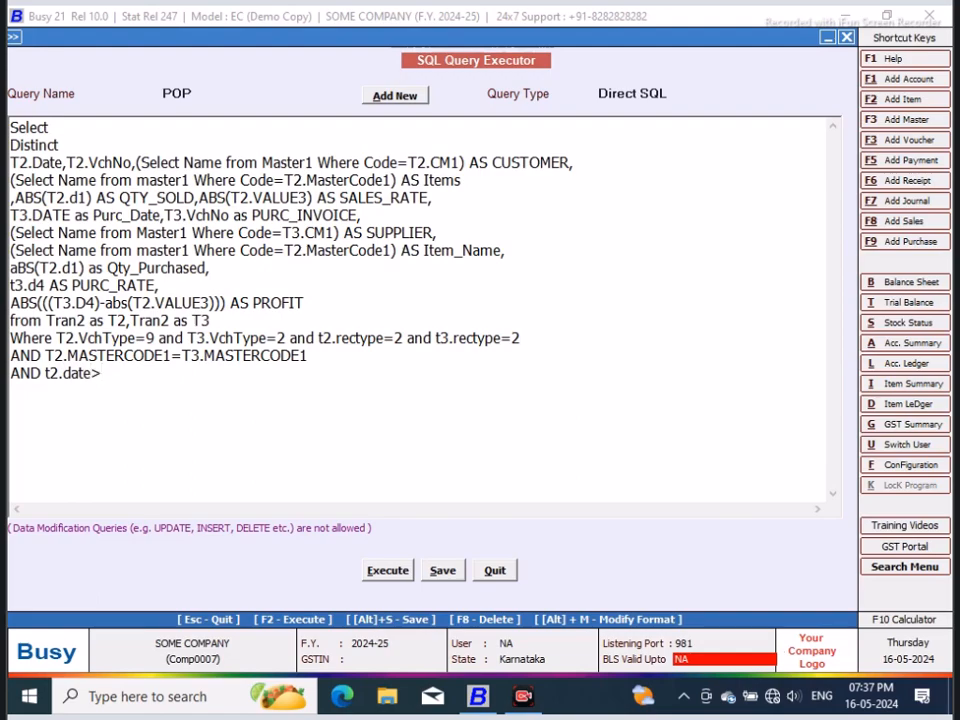
{"action": "type", "text": "=@StartDate@ and"}
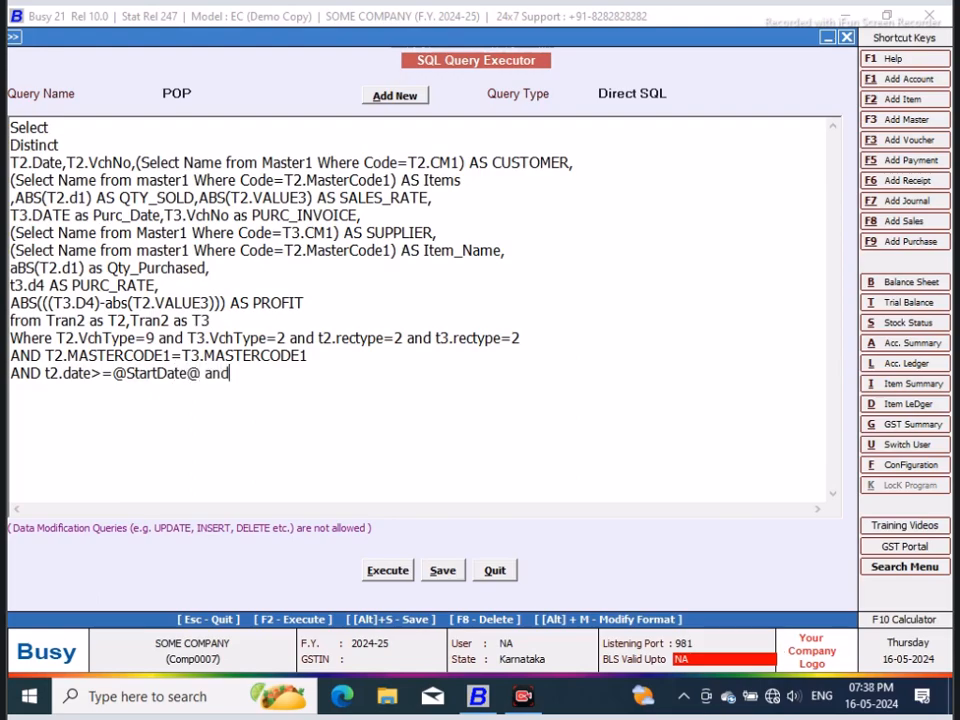
{"action": "type", "text": " T2.Da5te"}
{"action": "type", "text": "@EndDate@"}
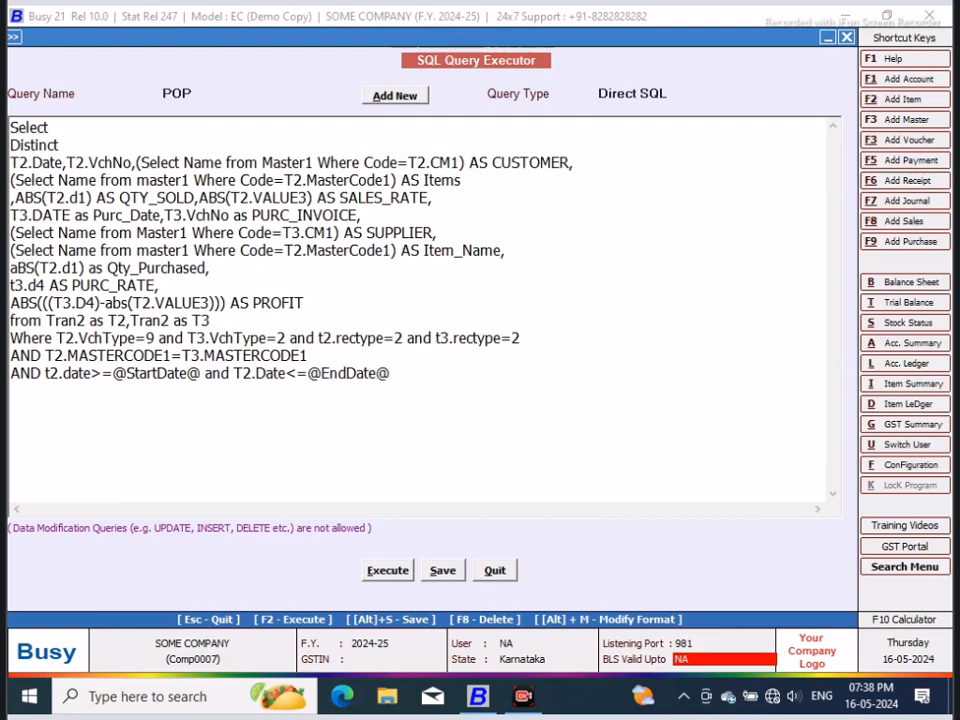
{"action": "left_click", "coordinate": [437, 572]}
{"action": "left_click", "coordinate": [590, 386]}
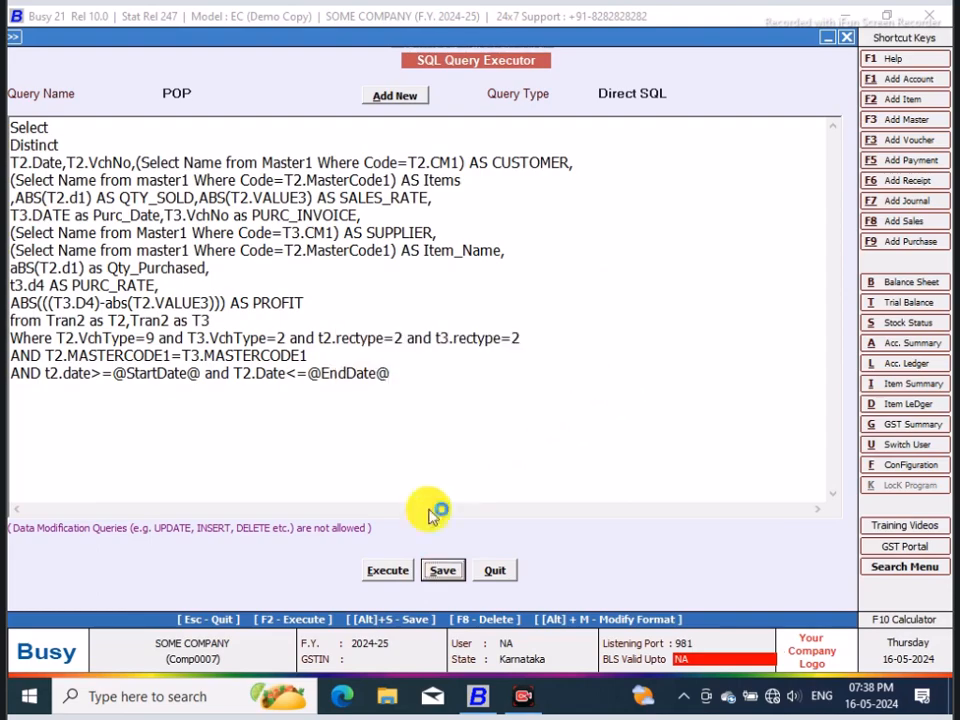
Step: Execute the query with both the starting and ending date set to 02-04-2024
{"action": "left_click", "coordinate": [388, 568]}
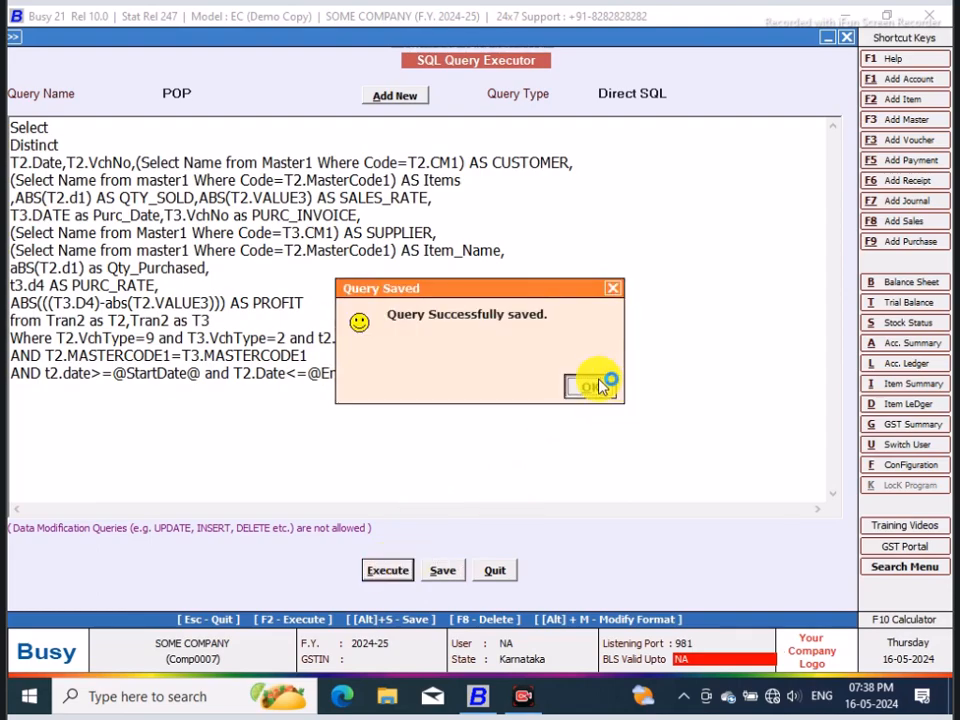
{"action": "left_click", "coordinate": [594, 386]}
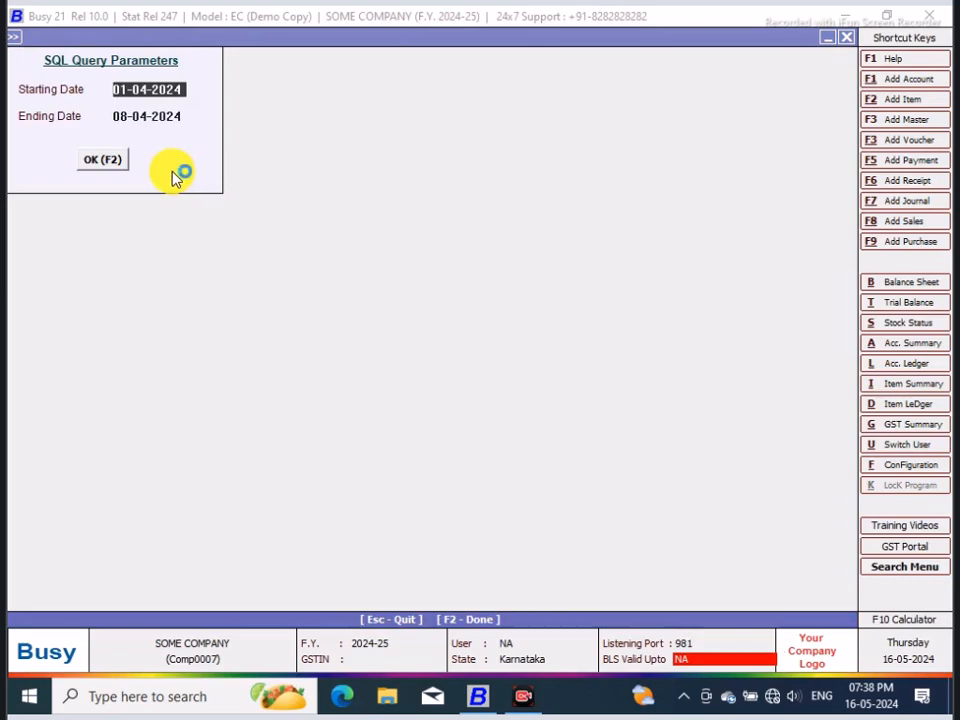
{"action": "type", "text": "2/4"}
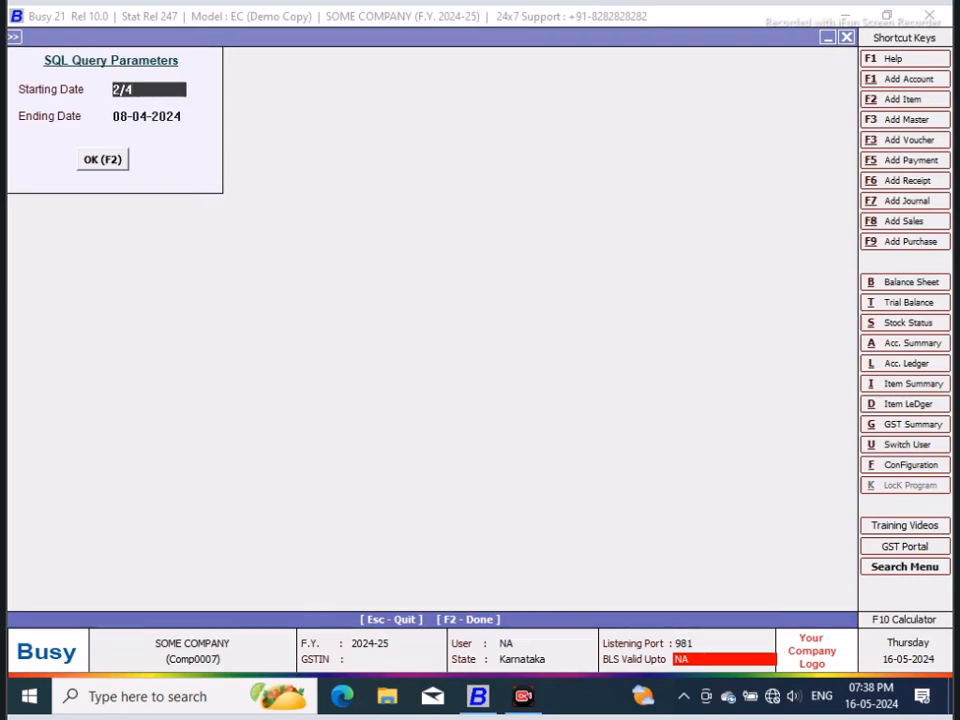
{"action": "key", "text": "Return"}
{"action": "type", "text": "2/4"}
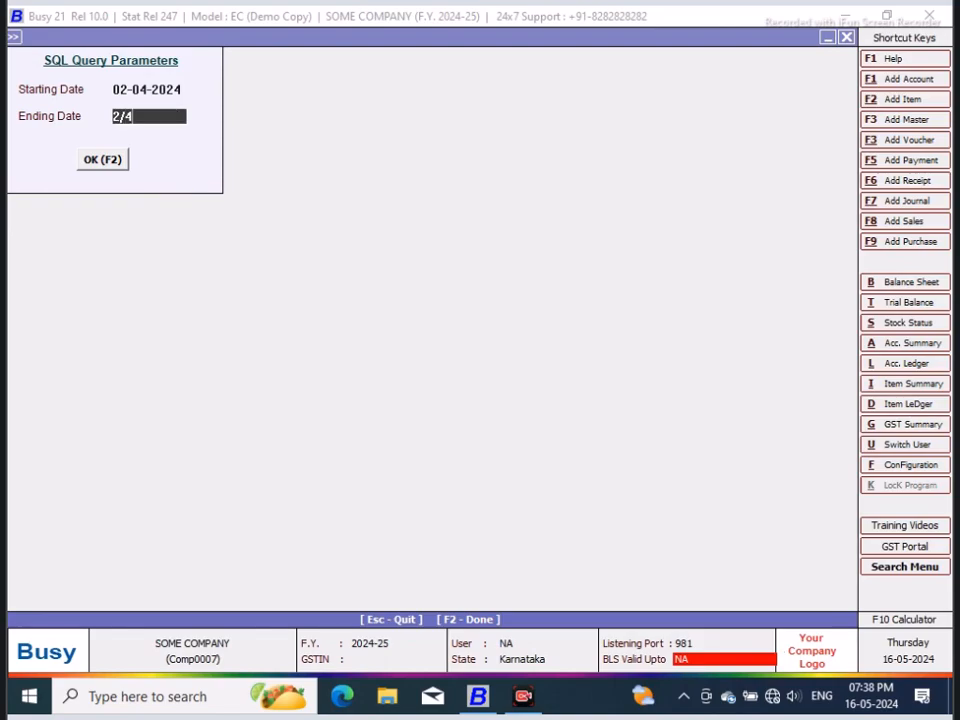
{"action": "key", "text": "Return"}
{"action": "left_click", "coordinate": [101, 162]}
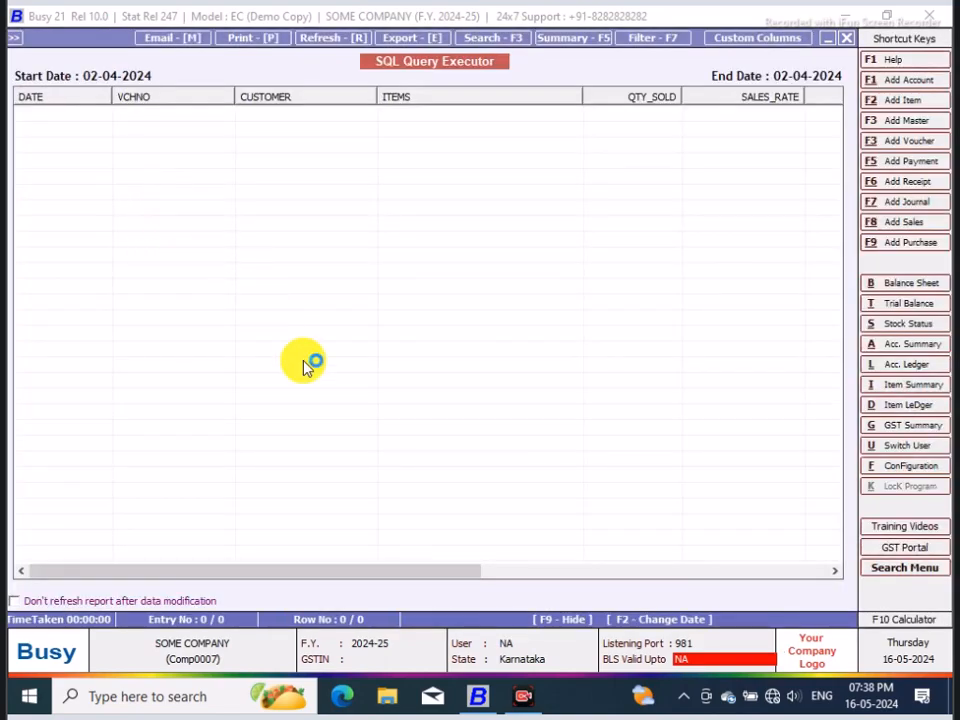
Step: Return to the query parameters, set the starting date to 01-04-2024 and rerun the report
{"action": "left_click", "coordinate": [846, 38]}
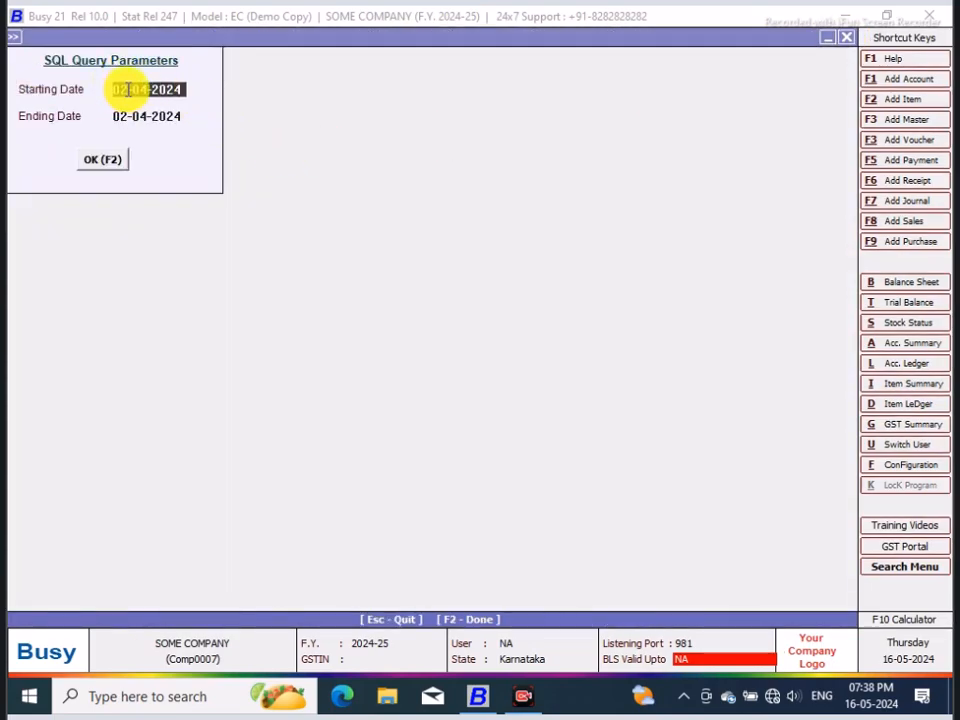
{"action": "key", "text": "BackSpace"}
{"action": "type", "text": "1"}
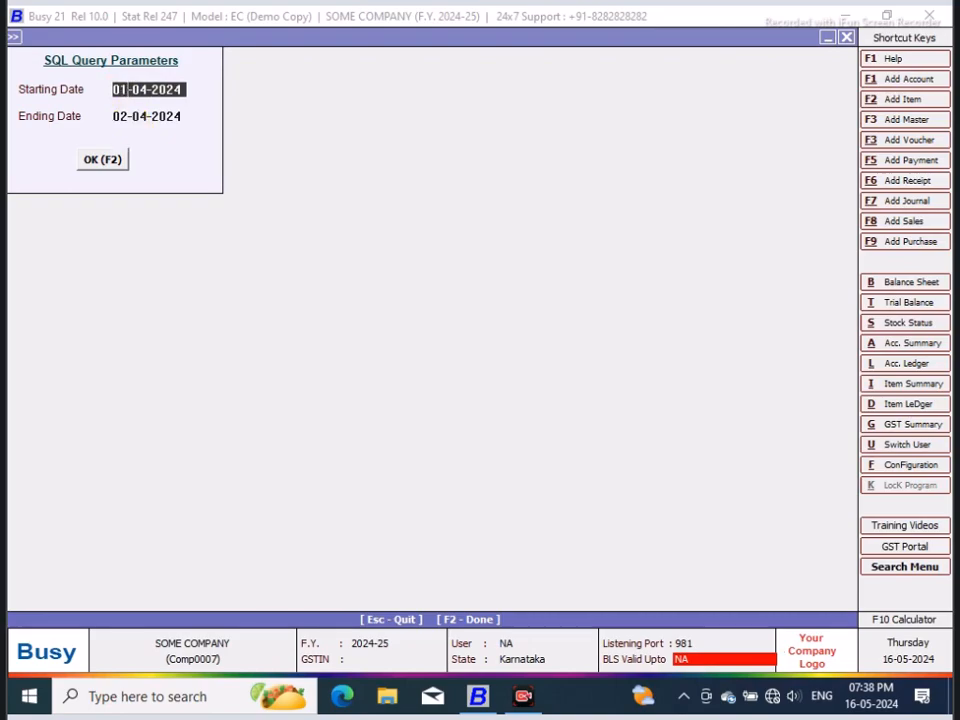
{"action": "left_click", "coordinate": [118, 159]}
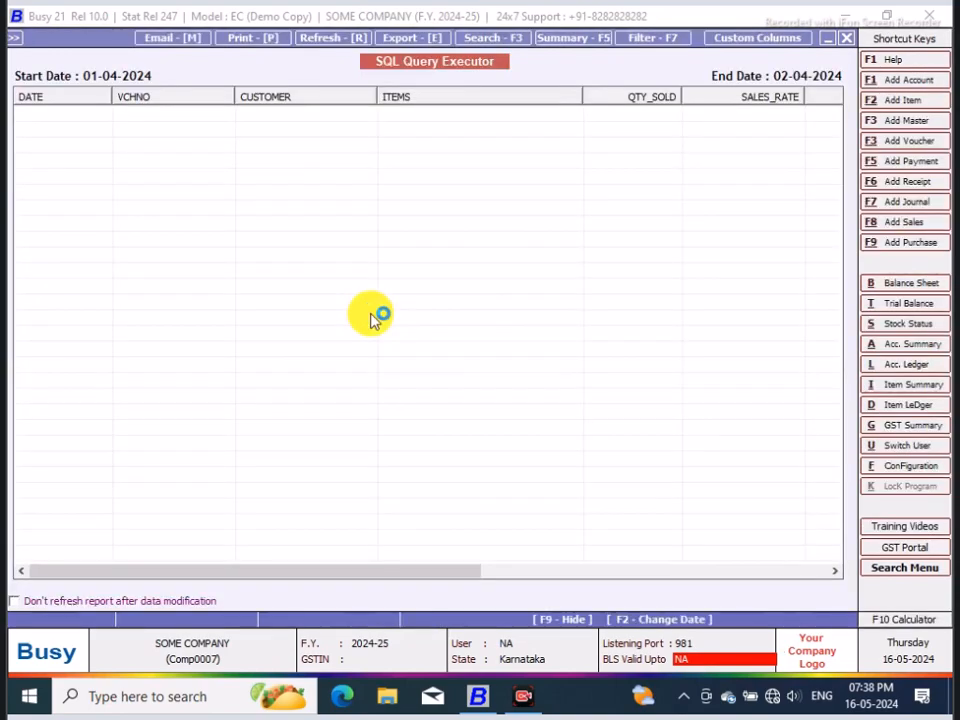
{"action": "mouse_move", "coordinate": [400, 573]}
{"action": "left_mouse_down"}
{"action": "mouse_move", "coordinate": [762, 578]}
{"action": "mouse_move", "coordinate": [414, 573]}
{"action": "left_mouse_up"}
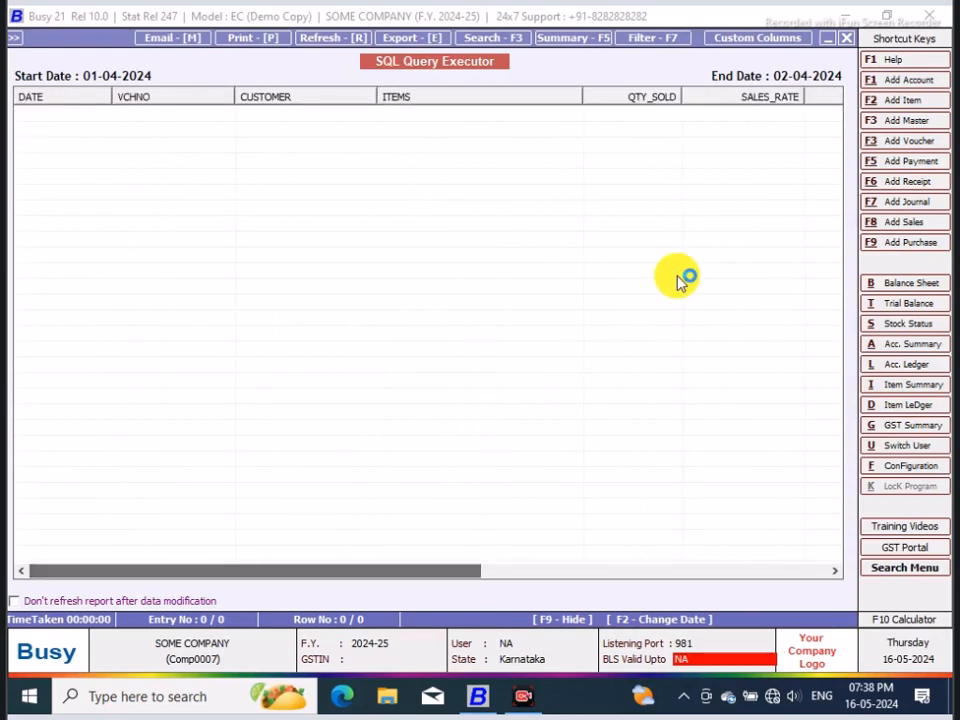
Step: Return to the query parameters, set the ending date to 05-04-2024 and rerun the report
{"action": "left_click", "coordinate": [846, 37]}
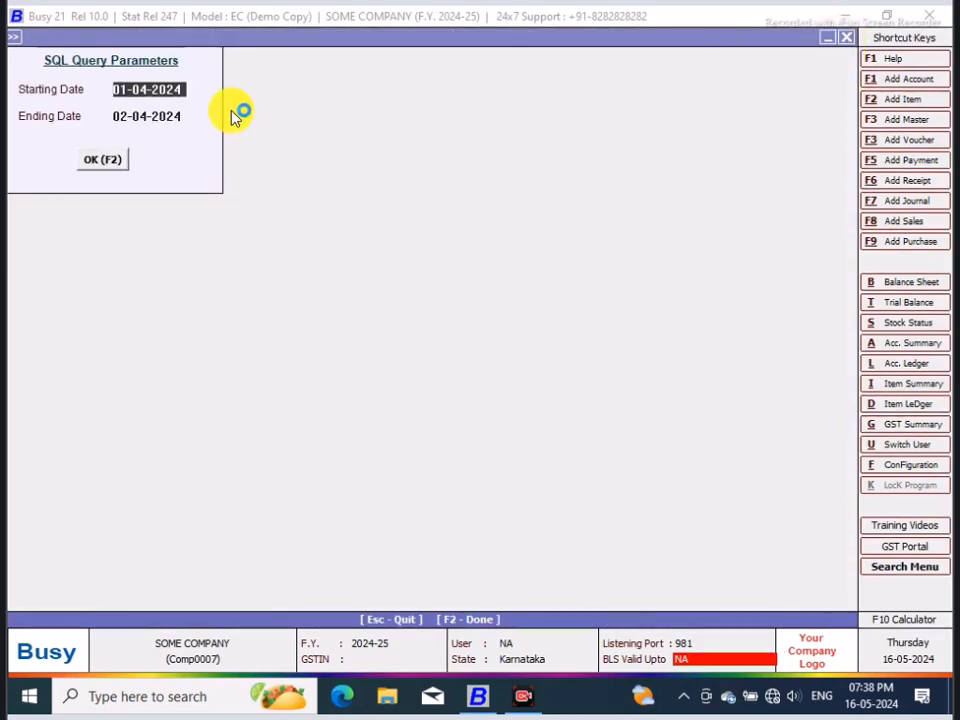
{"action": "left_click", "coordinate": [131, 115]}
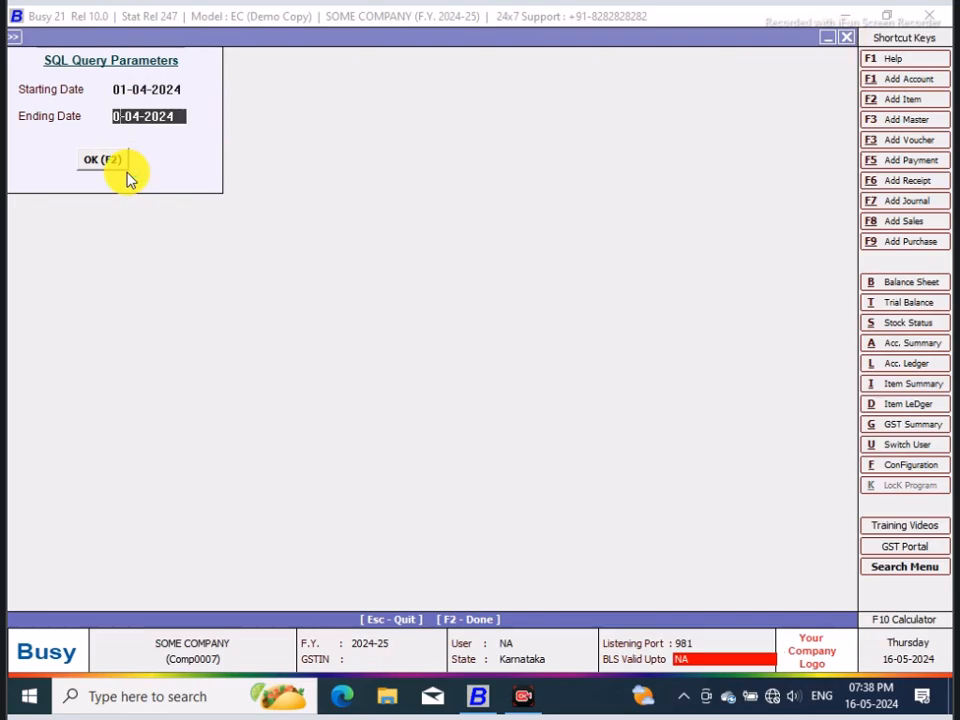
{"action": "type", "text": "5"}
{"action": "left_click", "coordinate": [99, 165]}
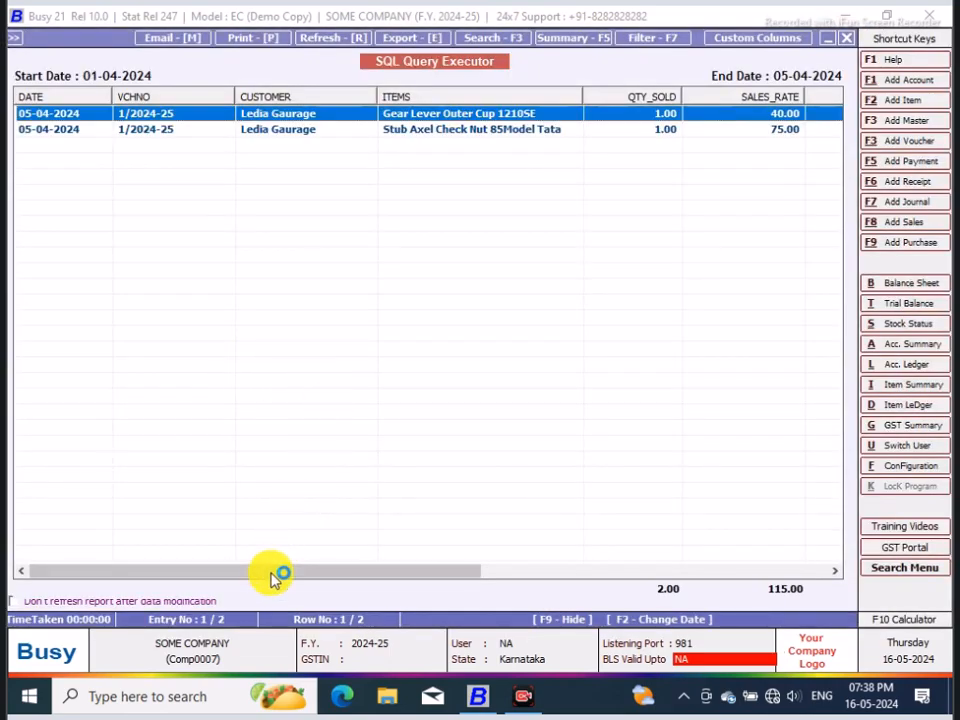
Step: Review the report across its columns, widening the ITEM_NAME column, and return to the query text
{"action": "left_click_drag", "start_coordinate": [270, 578], "coordinate": [593, 578]}
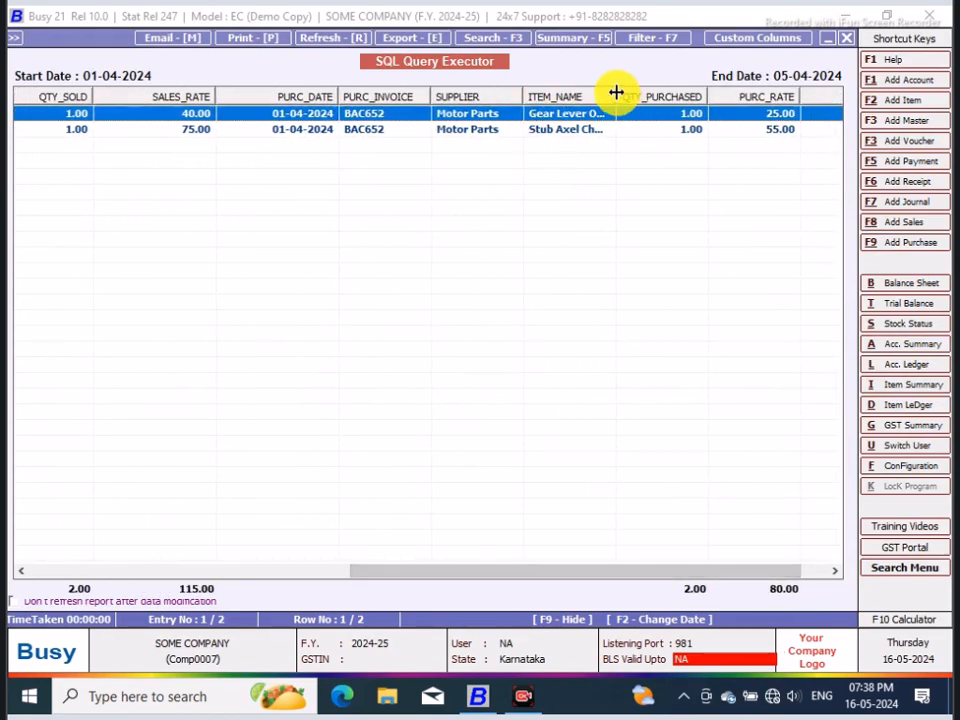
{"action": "left_click_drag", "start_coordinate": [613, 92], "coordinate": [646, 93]}
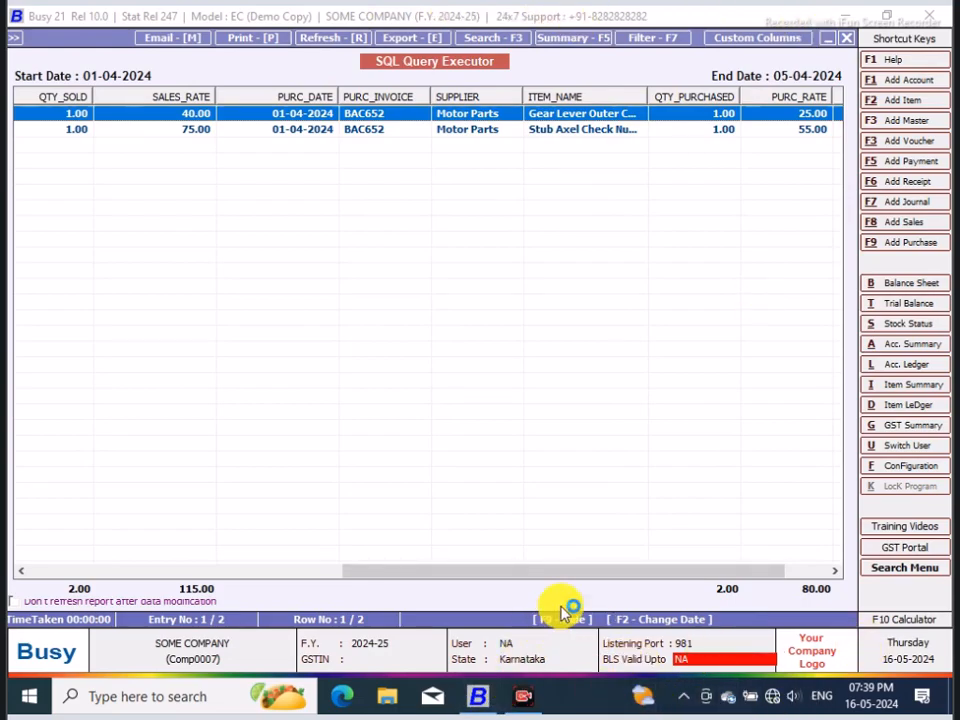
{"action": "left_click_drag", "start_coordinate": [576, 577], "coordinate": [186, 572]}
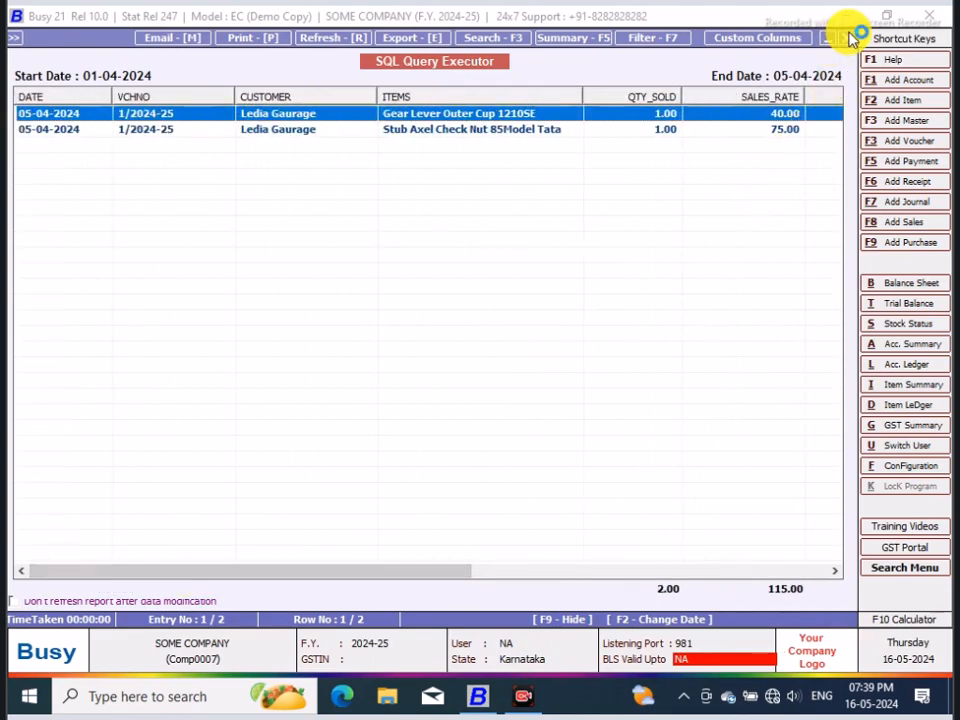
{"action": "left_click", "coordinate": [845, 38]}
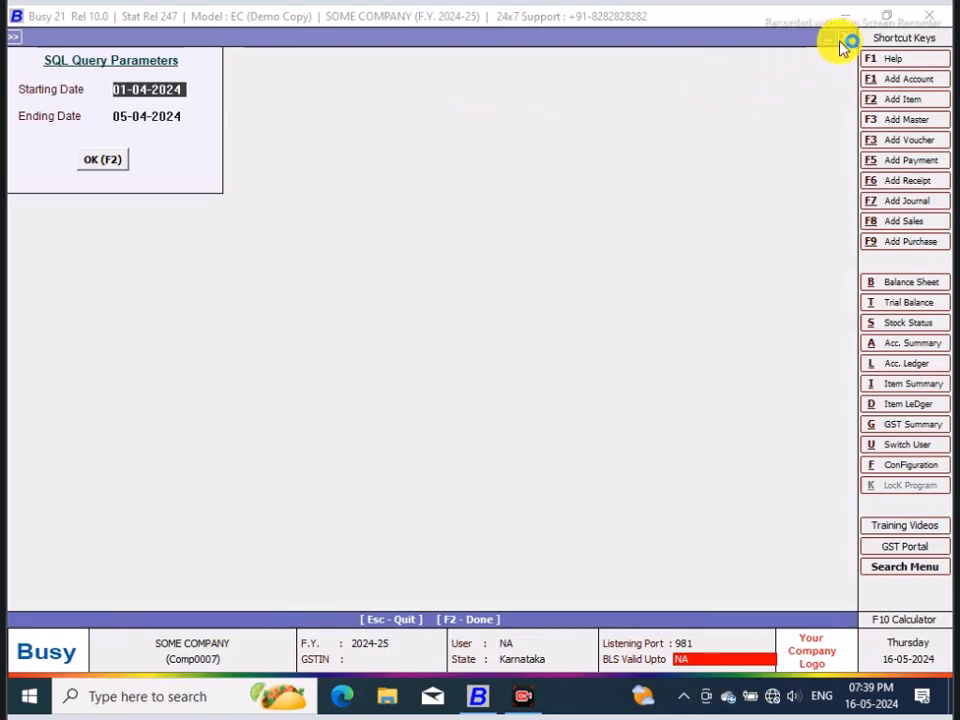
{"action": "left_click", "coordinate": [849, 37]}
{"action": "left_click", "coordinate": [405, 381]}
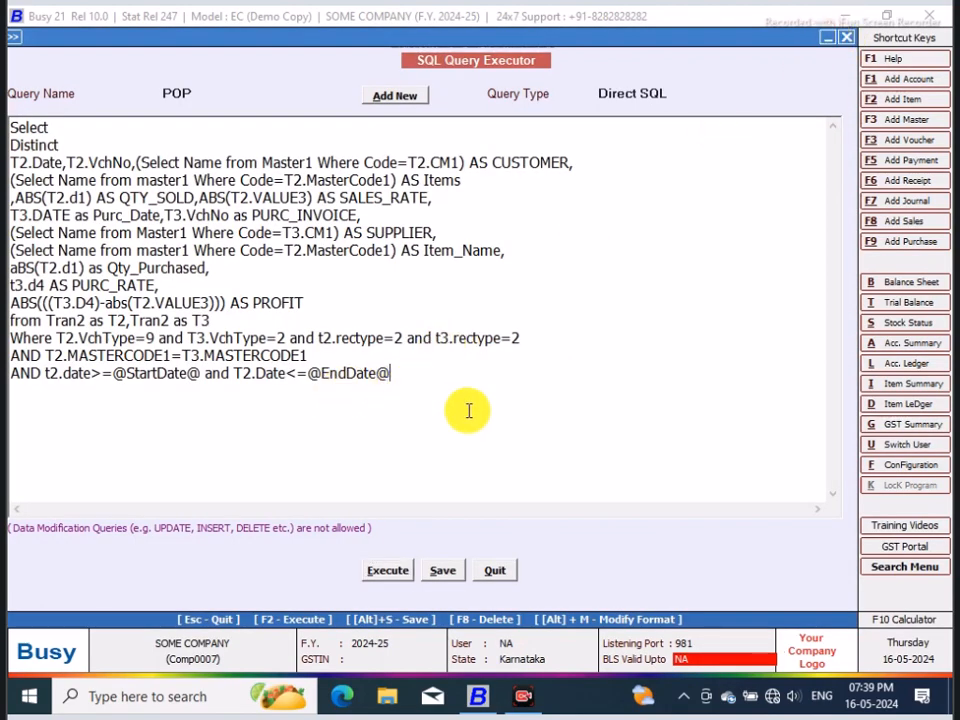
{"action": "key", "text": "Return"}
{"action": "type", "text": "and T2."}
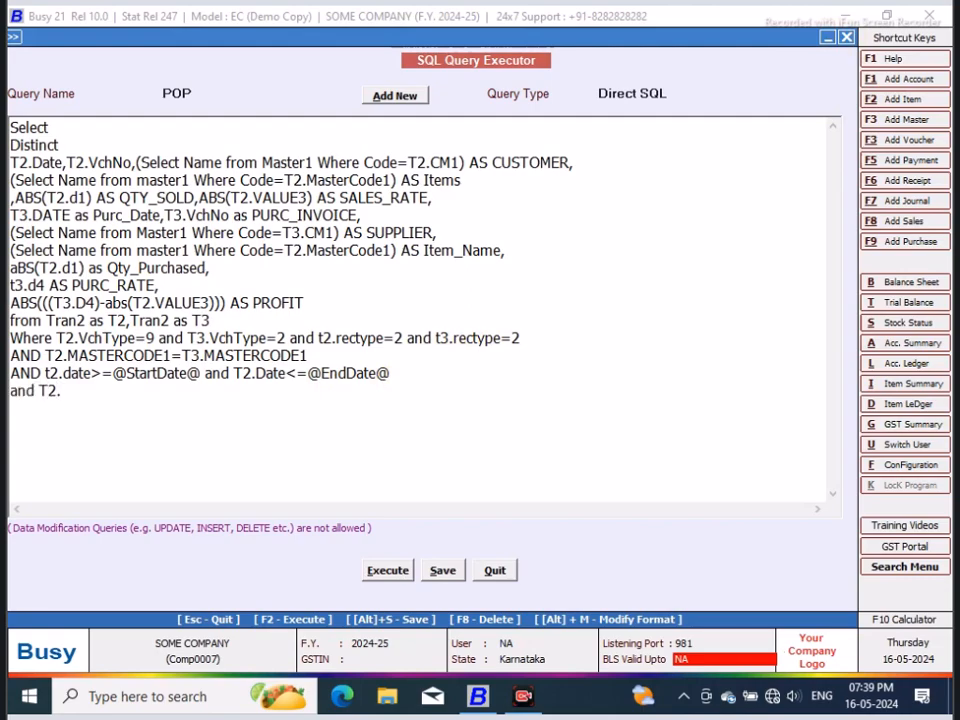
{"action": "type", "text": "MasterCode1"}
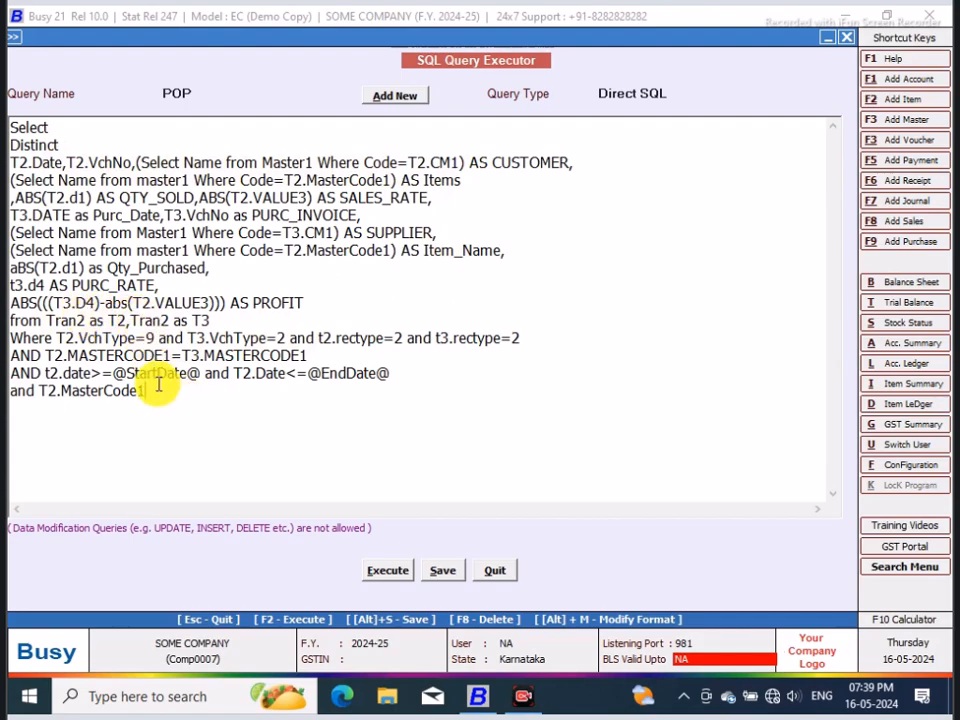
{"action": "type", "text": "="}
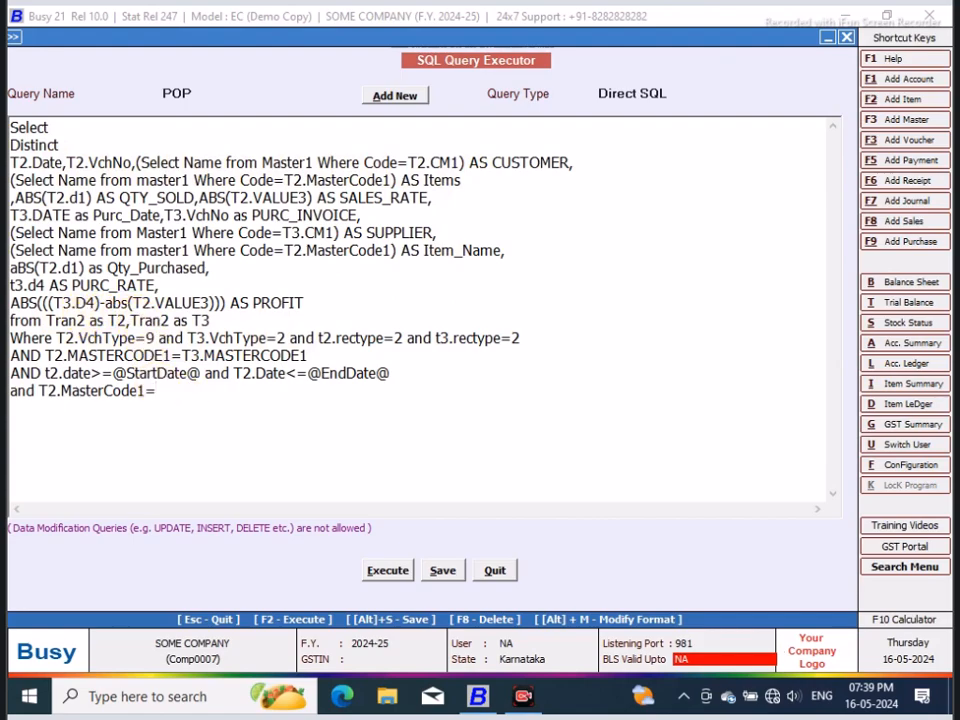
{"action": "type", "text": "@acccode@"}
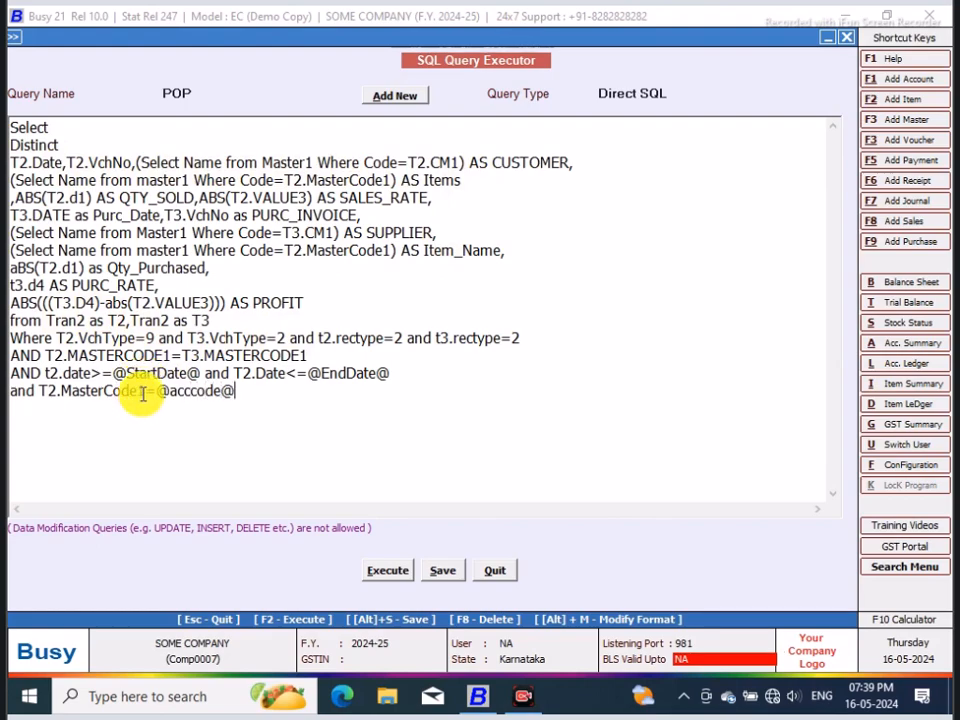
Step: Execute the query and select Girijamba Travels as the account in its parameters
{"action": "left_click", "coordinate": [390, 570]}
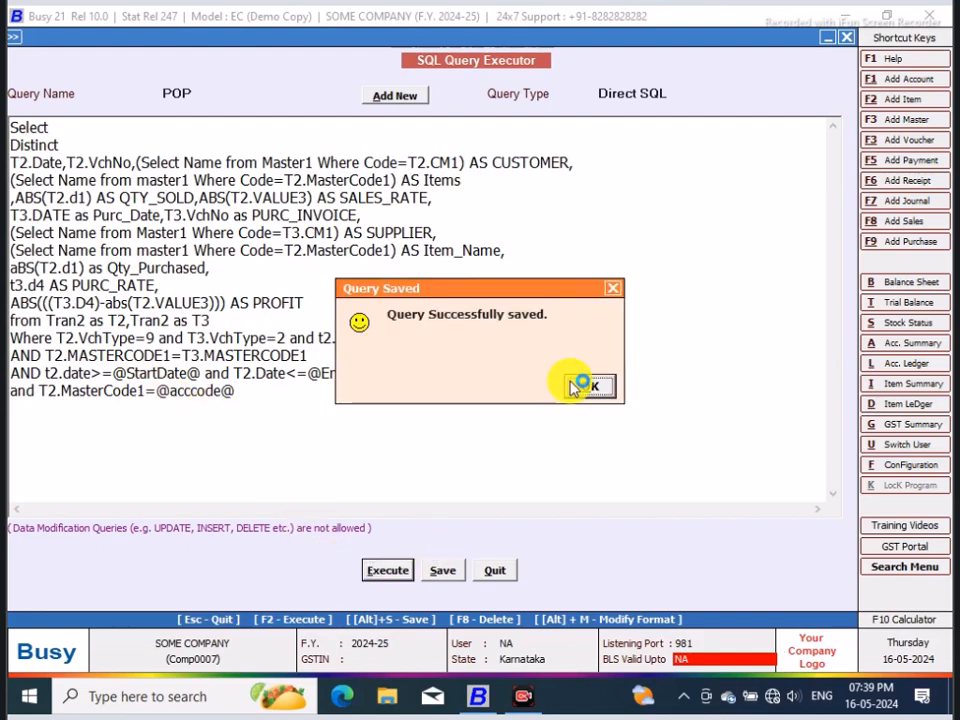
{"action": "left_click", "coordinate": [578, 386]}
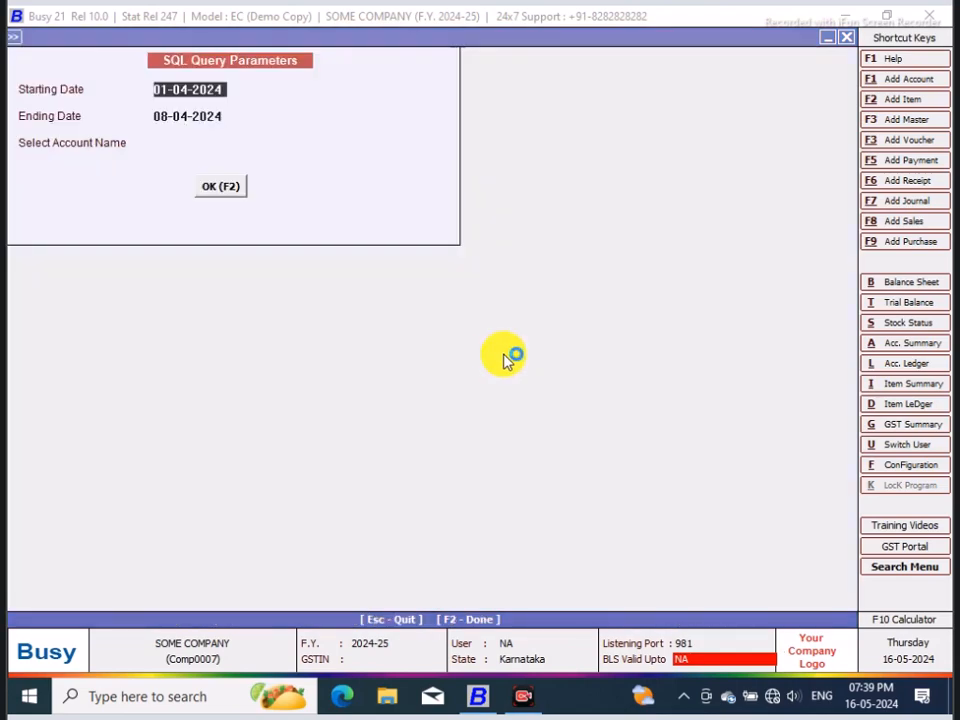
{"action": "left_click", "coordinate": [176, 143]}
{"action": "type", "text": "s"}
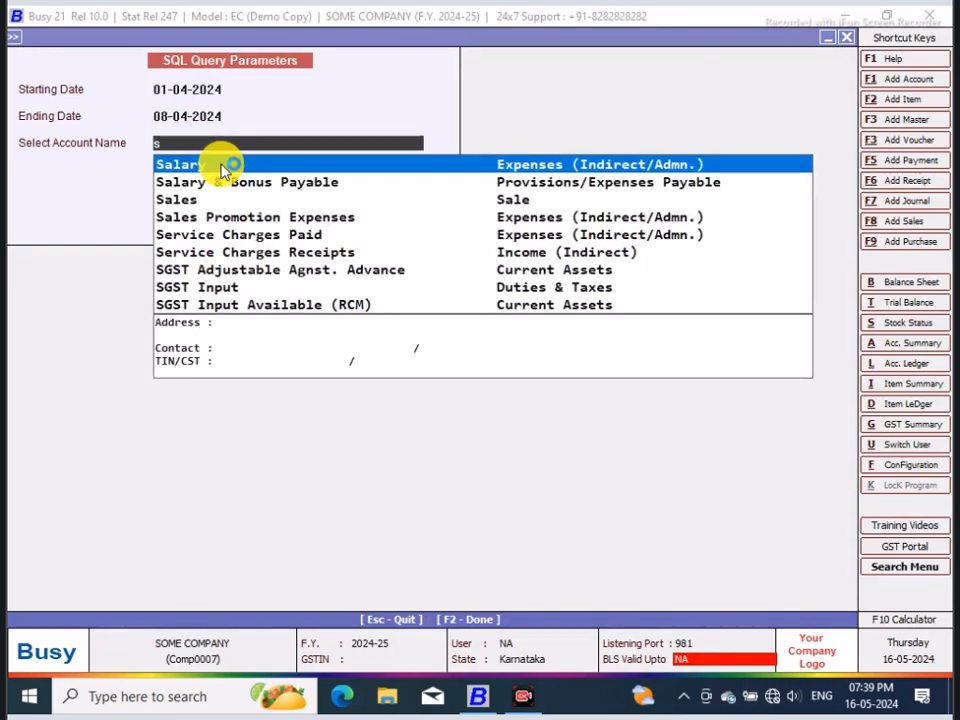
{"action": "type", "text": "p"}
{"action": "key", "text": "BackSpace"}
{"action": "key", "text": "BackSpace"}
{"action": "type", "text": "b"}
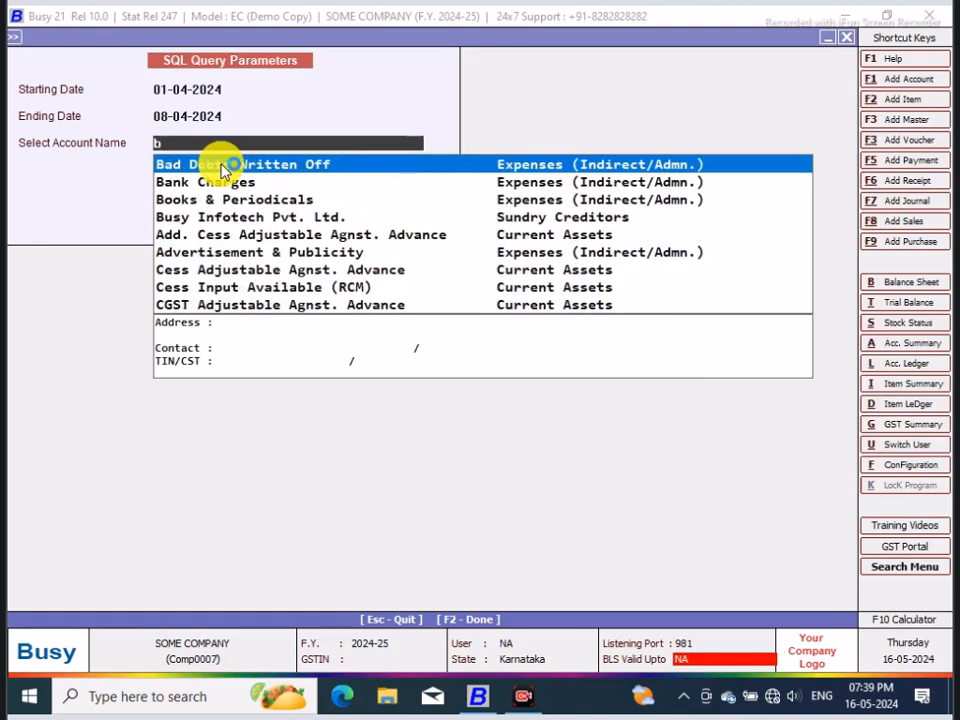
{"action": "type", "text": "a"}
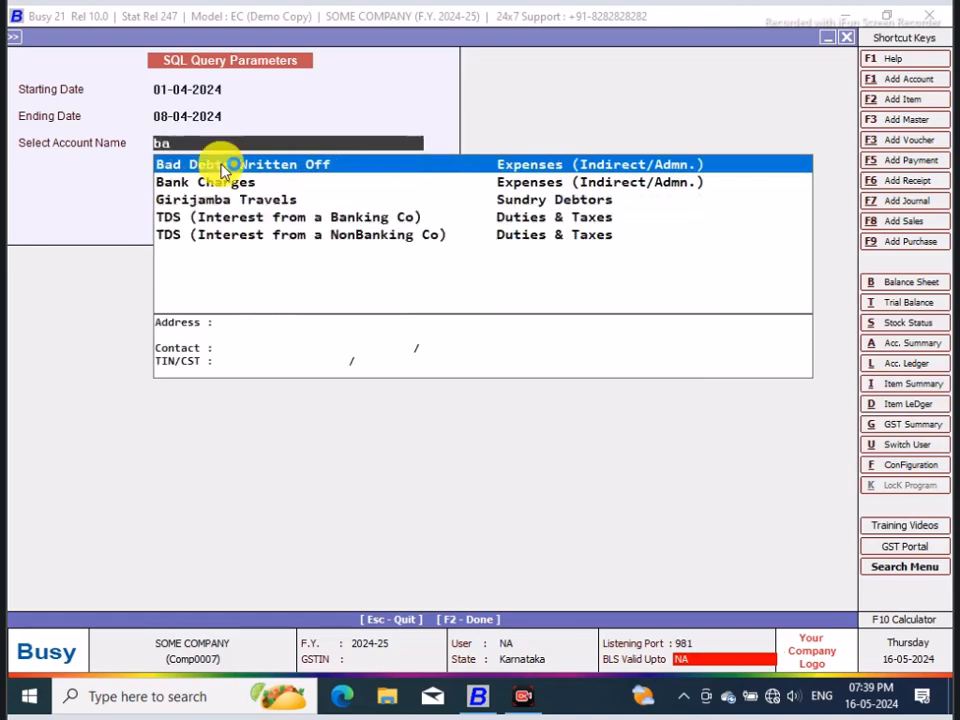
{"action": "key", "text": "Down"}
{"action": "key", "text": "Down"}
{"action": "key", "text": "Return"}
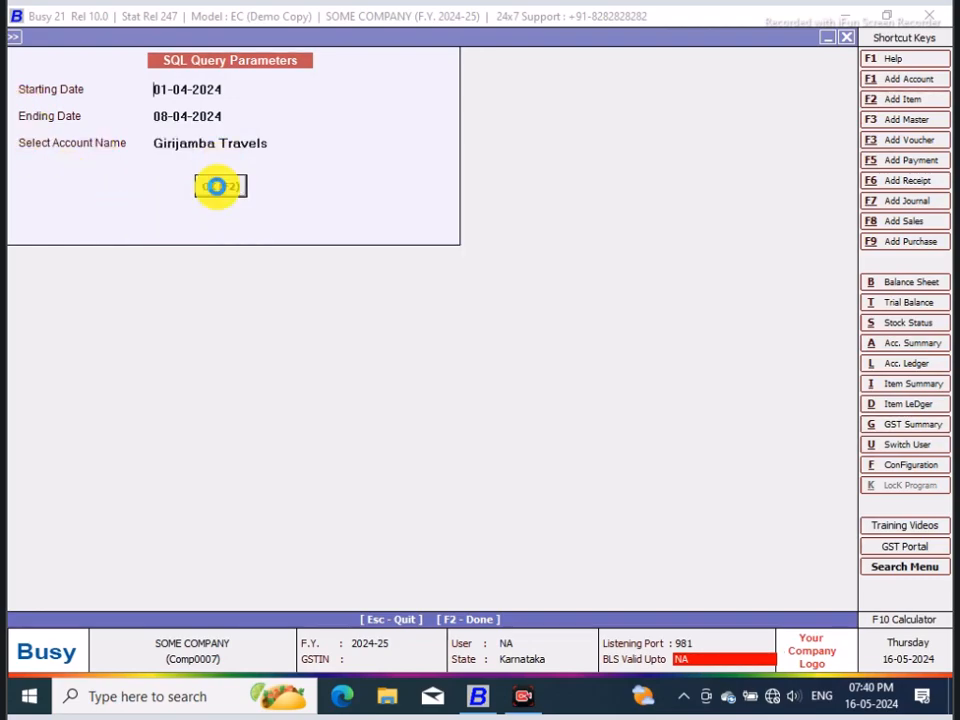
Step: Run the report with the chosen account, look across its columns and return to the query text
{"action": "left_click", "coordinate": [217, 186]}
{"action": "left_click_drag", "start_coordinate": [388, 573], "coordinate": [147, 567]}
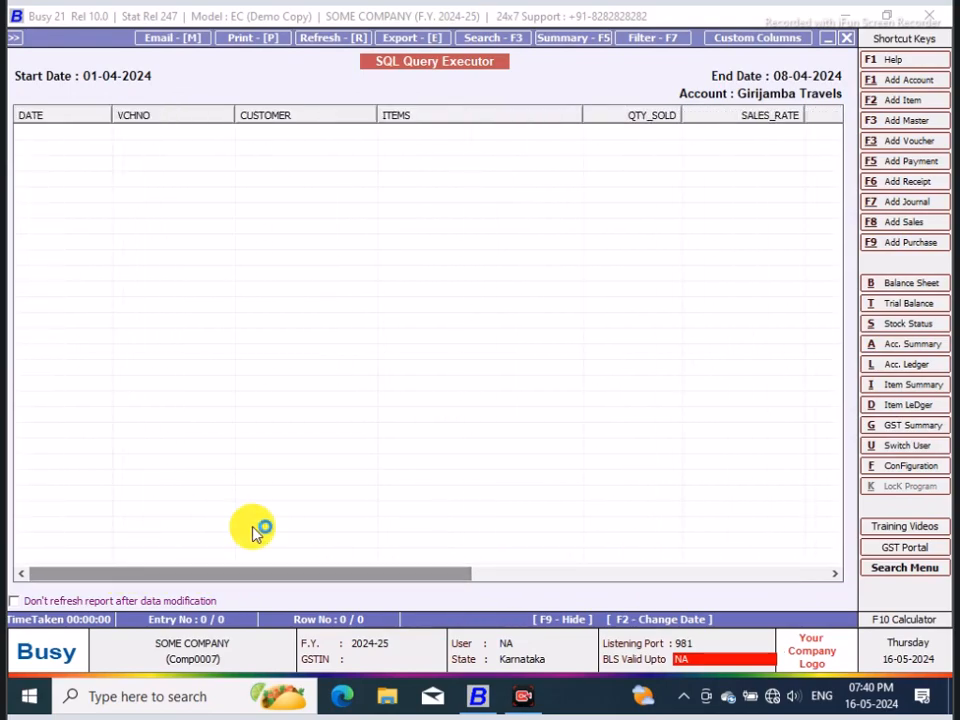
{"action": "left_click", "coordinate": [852, 40]}
{"action": "left_click", "coordinate": [852, 40]}
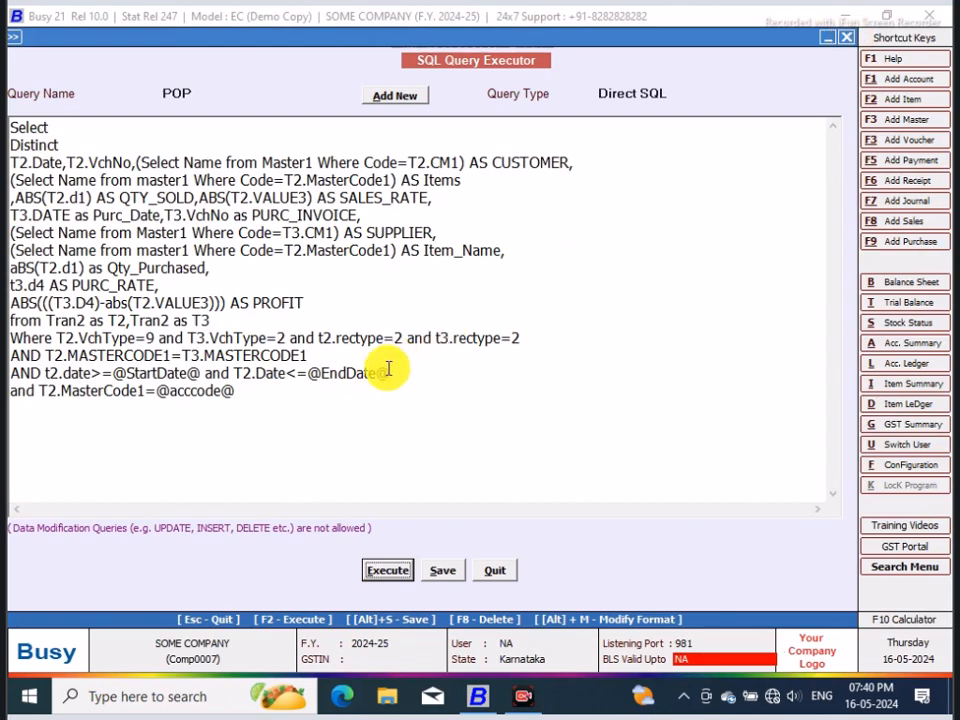
{"action": "left_click", "coordinate": [145, 390]}
{"action": "key", "text": "BackSpace"}
{"action": "key", "text": "BackSpace"}
{"action": "key", "text": "BackSpace"}
{"action": "key", "text": "BackSpace"}
{"action": "key", "text": "BackSpace"}
{"action": "key", "text": "BackSpace"}
{"action": "key", "text": "BackSpace"}
{"action": "key", "text": "BackSpace"}
{"action": "key", "text": "BackSpace"}
{"action": "key", "text": "BackSpace"}
{"action": "key", "text": "BackSpace"}
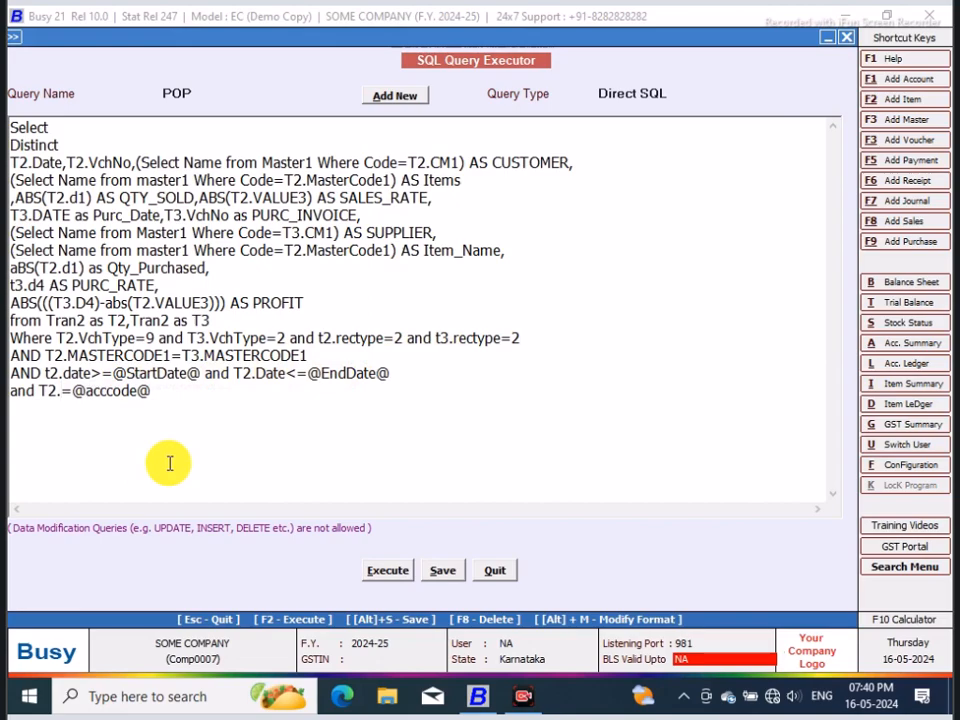
{"action": "type", "text": "CM1"}
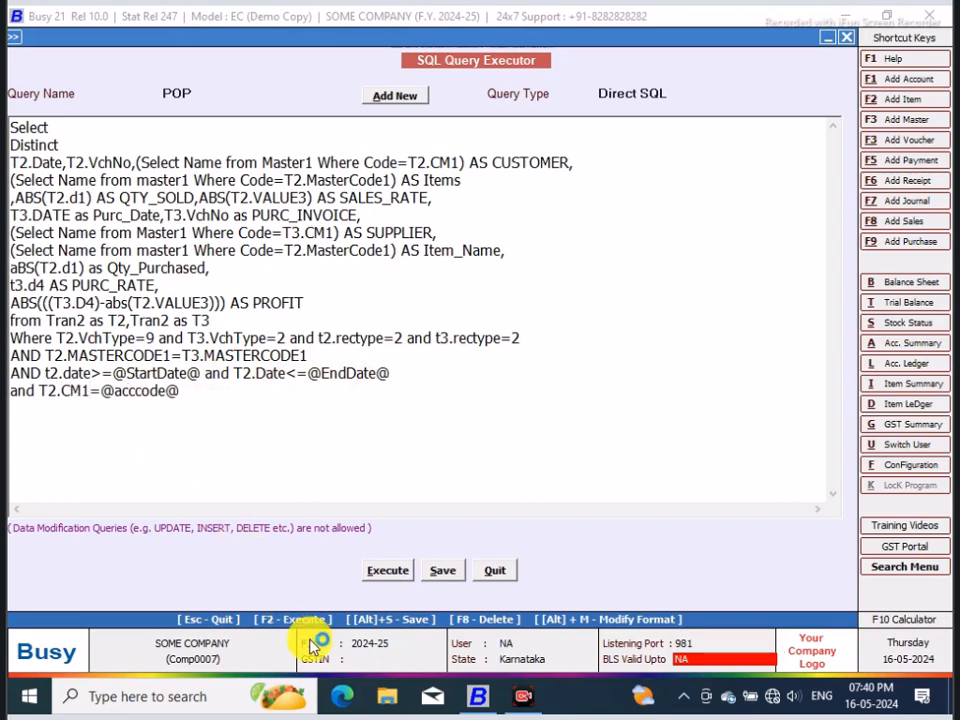
Step: Save the edited POP query and run it for Girijamba Travels from 01-04-2024 to 08-04-2024
{"action": "left_click", "coordinate": [447, 574]}
{"action": "left_click", "coordinate": [594, 389]}
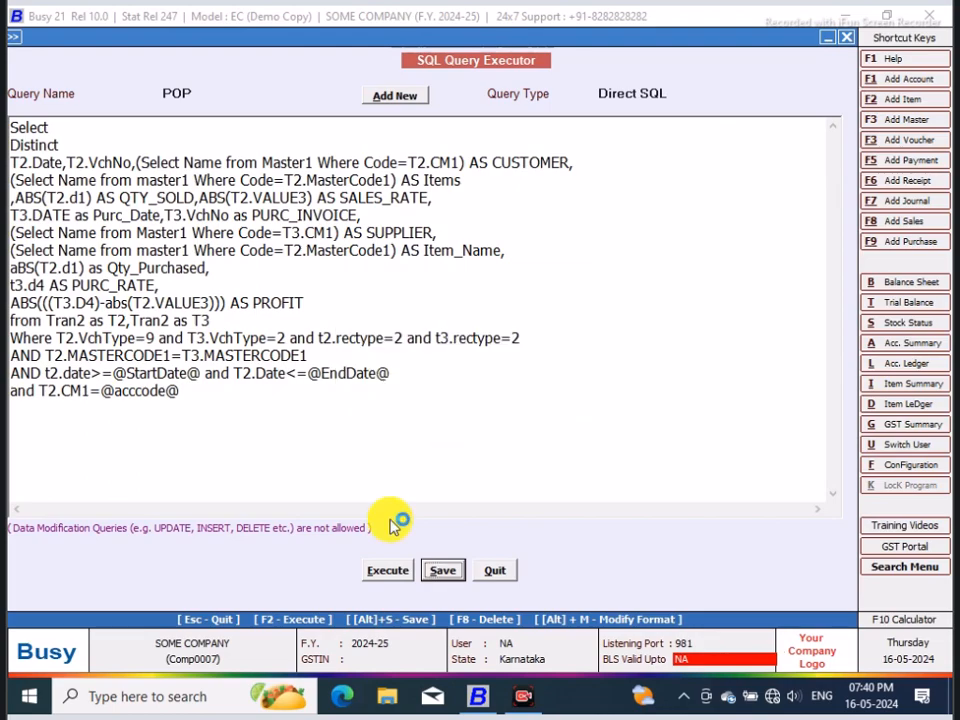
{"action": "left_click", "coordinate": [390, 570]}
{"action": "left_click", "coordinate": [590, 385]}
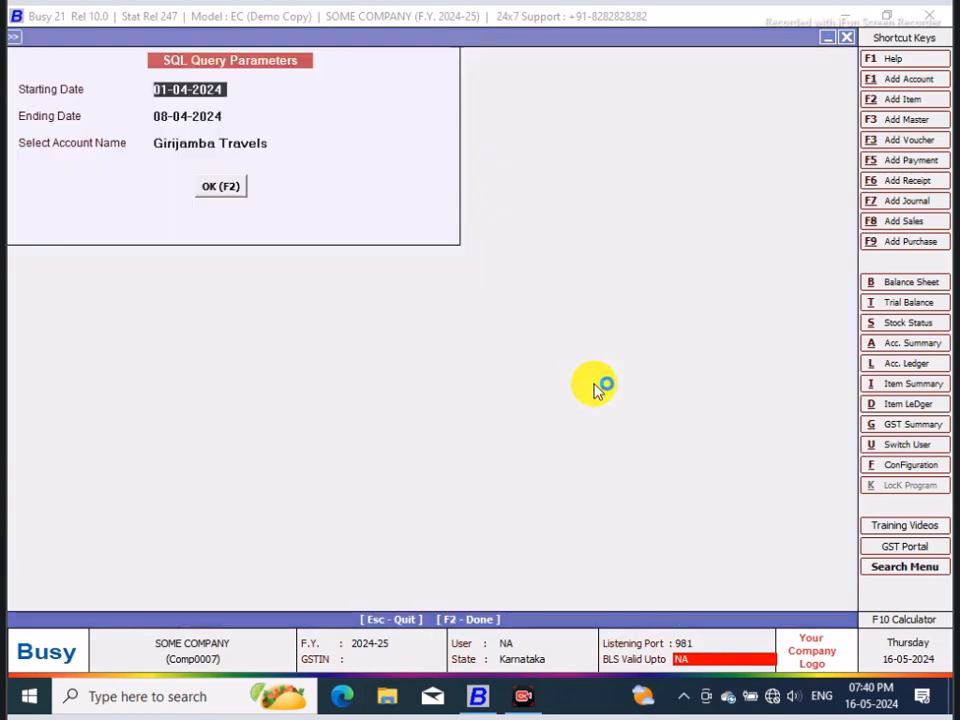
{"action": "left_click", "coordinate": [222, 187]}
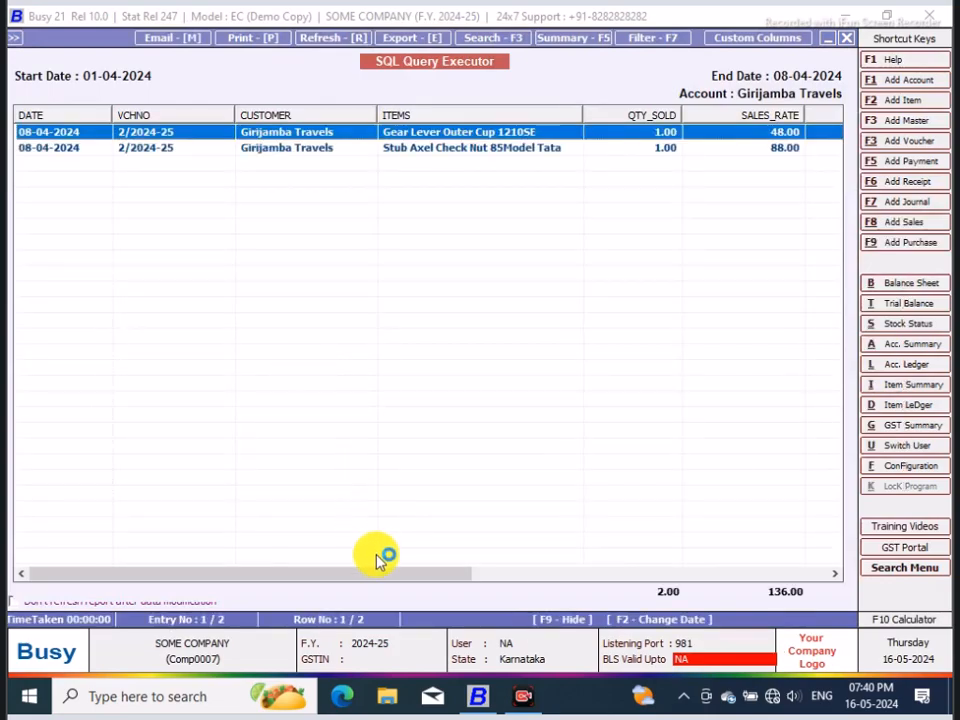
{"action": "left_click_drag", "start_coordinate": [360, 578], "coordinate": [340, 582]}
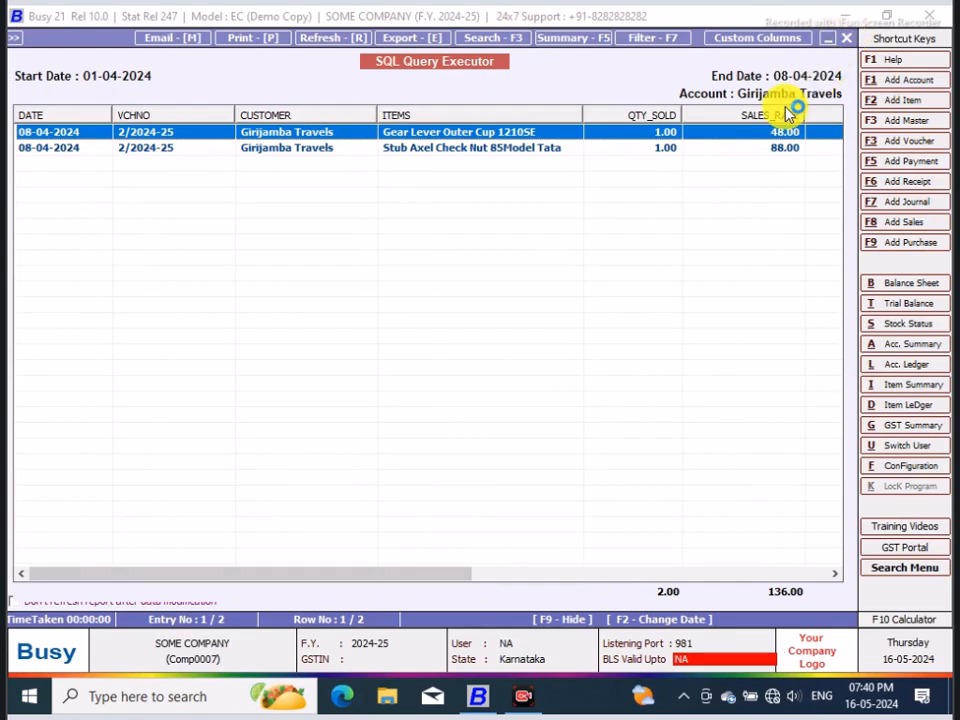
{"action": "left_click", "coordinate": [847, 38]}
{"action": "left_click", "coordinate": [284, 144]}
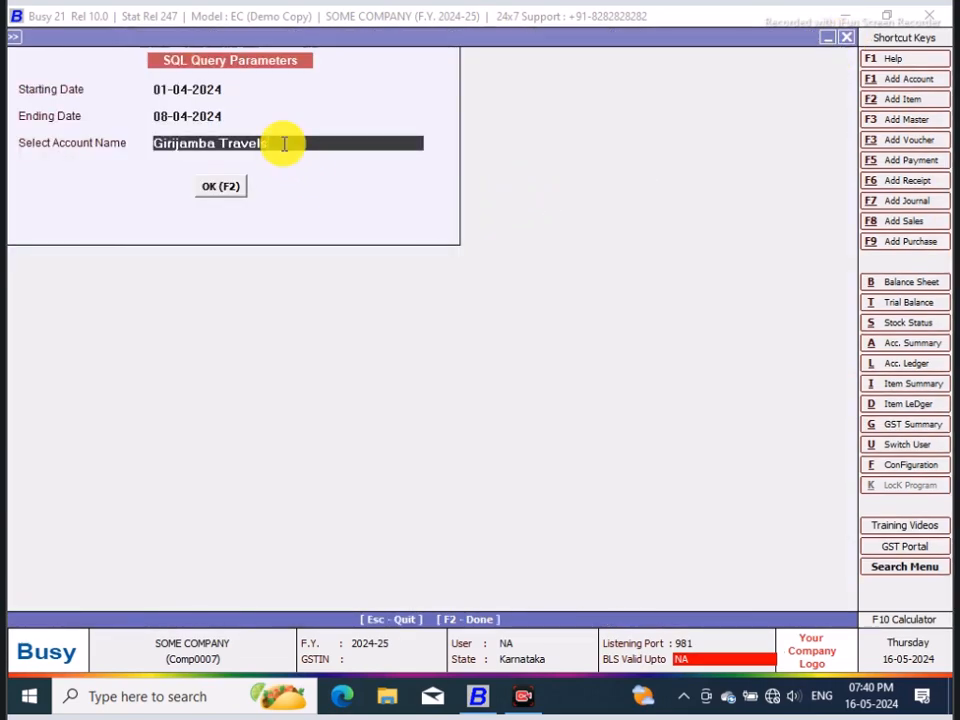
{"action": "key", "text": "space"}
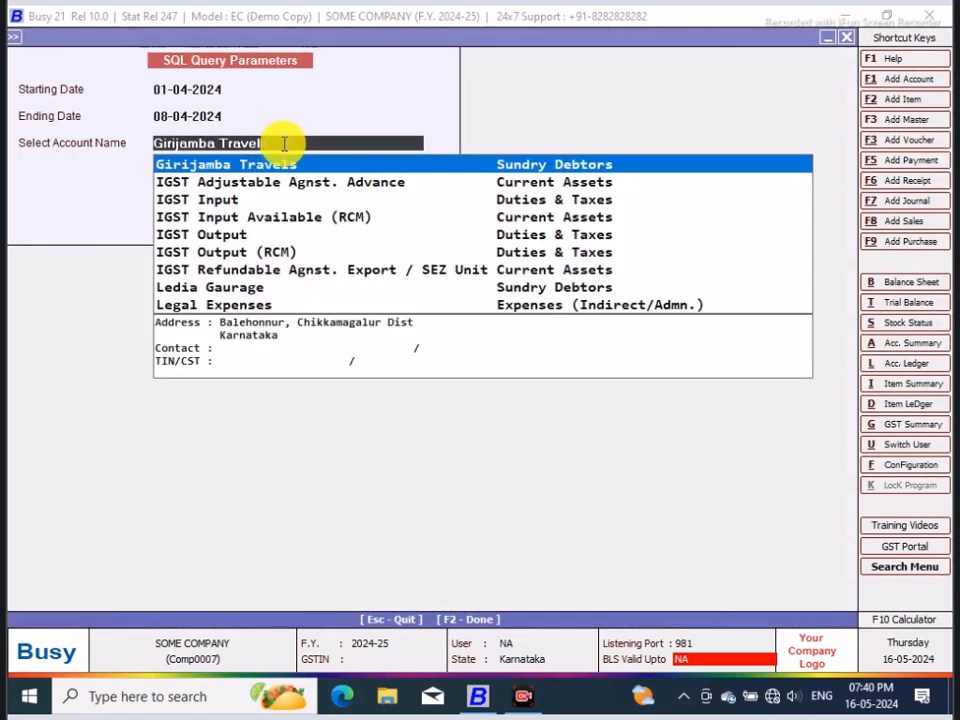
{"action": "key", "text": "Down"}
{"action": "key", "text": "Down"}
{"action": "key", "text": "Down"}
{"action": "key", "text": "Down"}
{"action": "key", "text": "Down"}
{"action": "key", "text": "Down"}
{"action": "key", "text": "Down"}
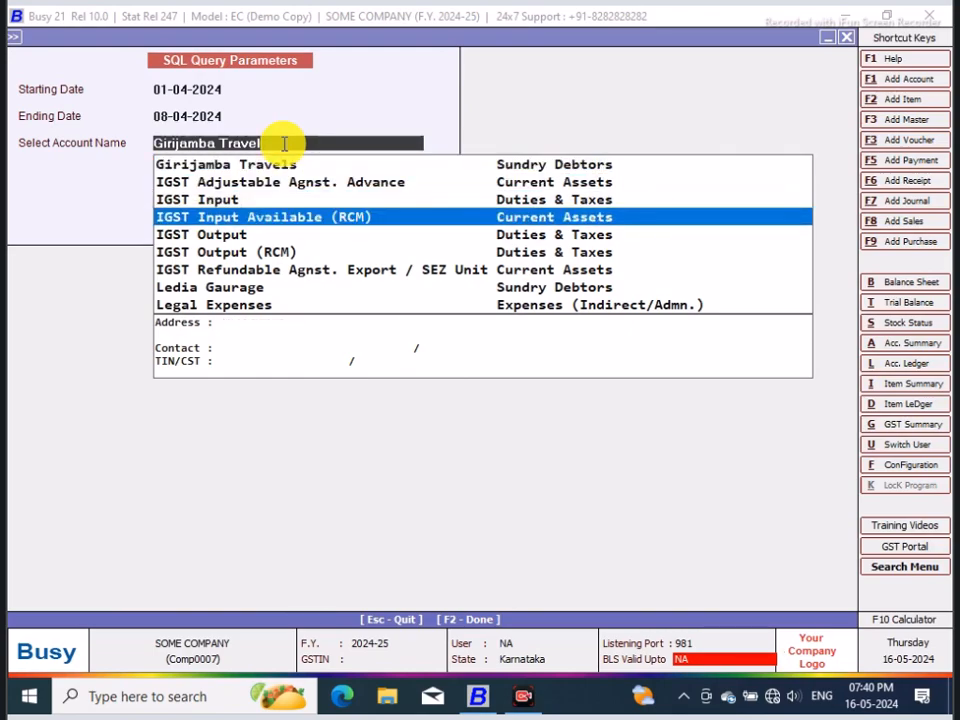
{"action": "key", "text": "Return"}
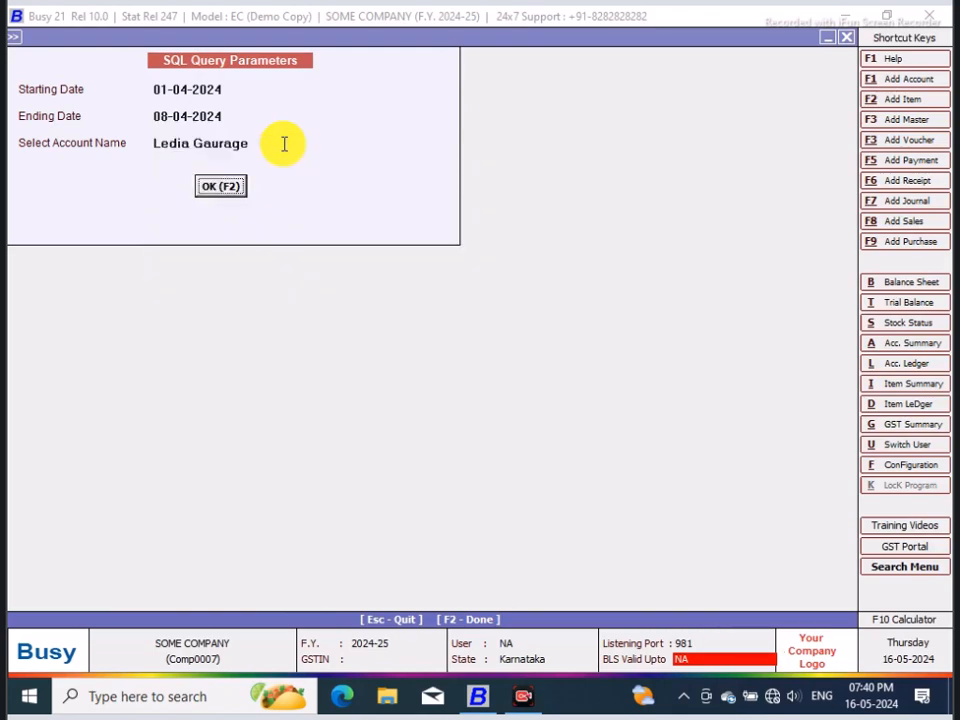
{"action": "left_click", "coordinate": [236, 184]}
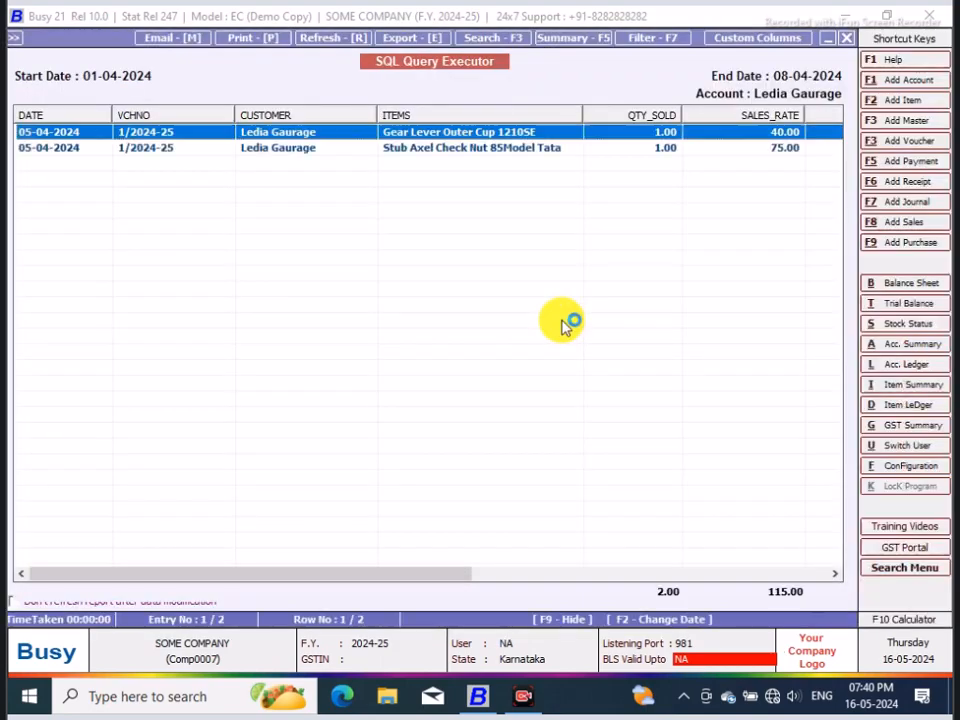
{"action": "left_click_drag", "start_coordinate": [437, 580], "coordinate": [767, 562]}
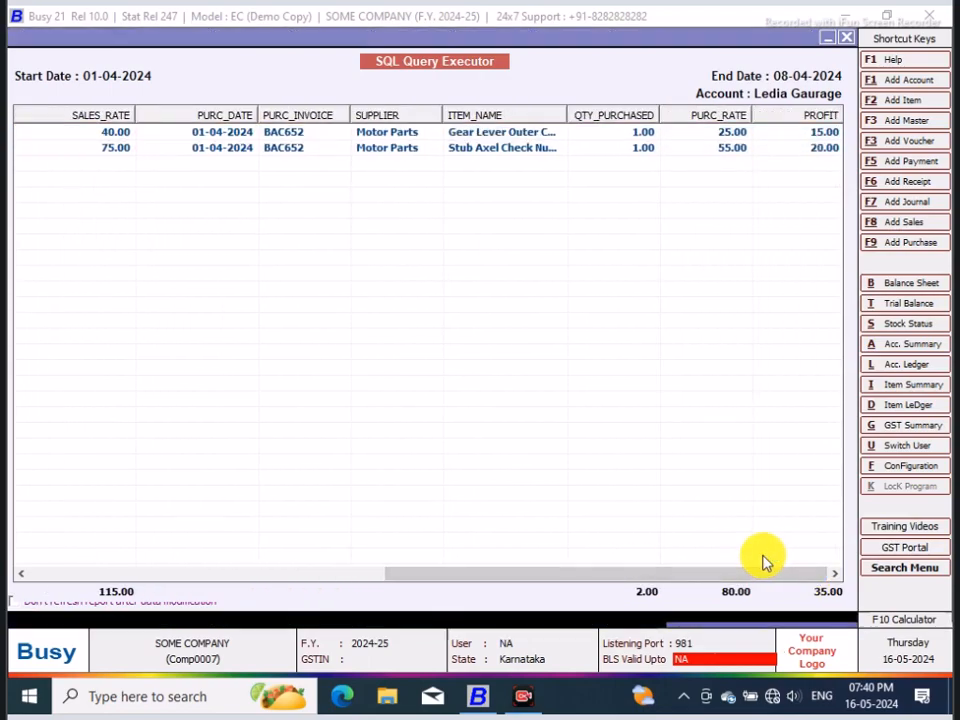
Step: Show the account ledger of Ledia Gaurage and examine the items and prices in its sales voucher 1/2024-25
{"action": "key", "text": "alt+l"}
{"action": "type", "text": "LED"}
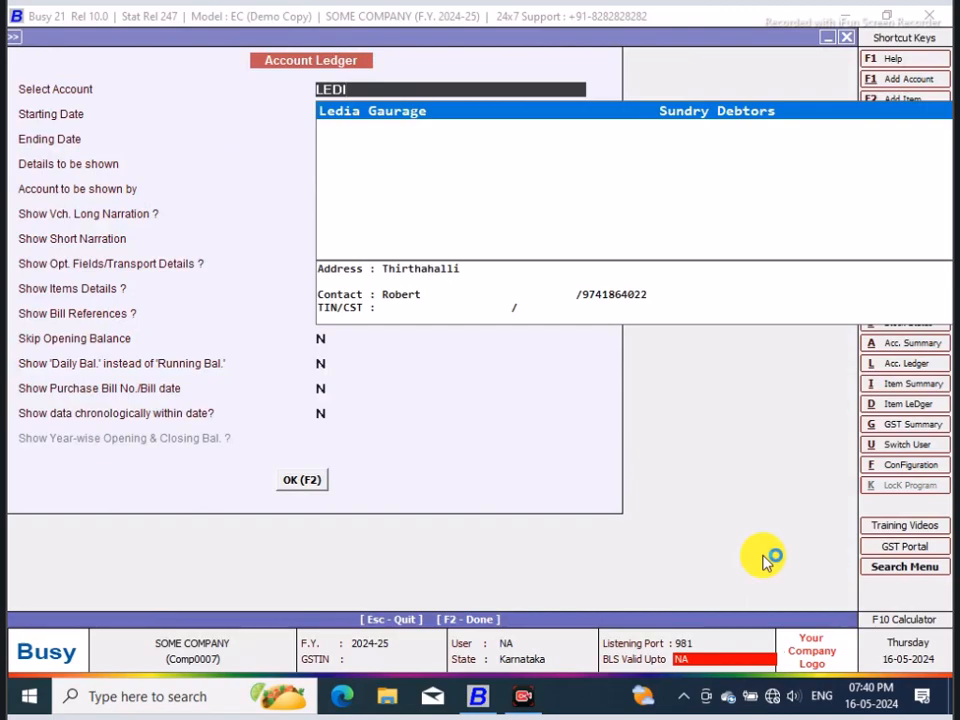
{"action": "type", "text": "I"}
{"action": "key", "text": "Return"}
{"action": "key", "text": "F2"}
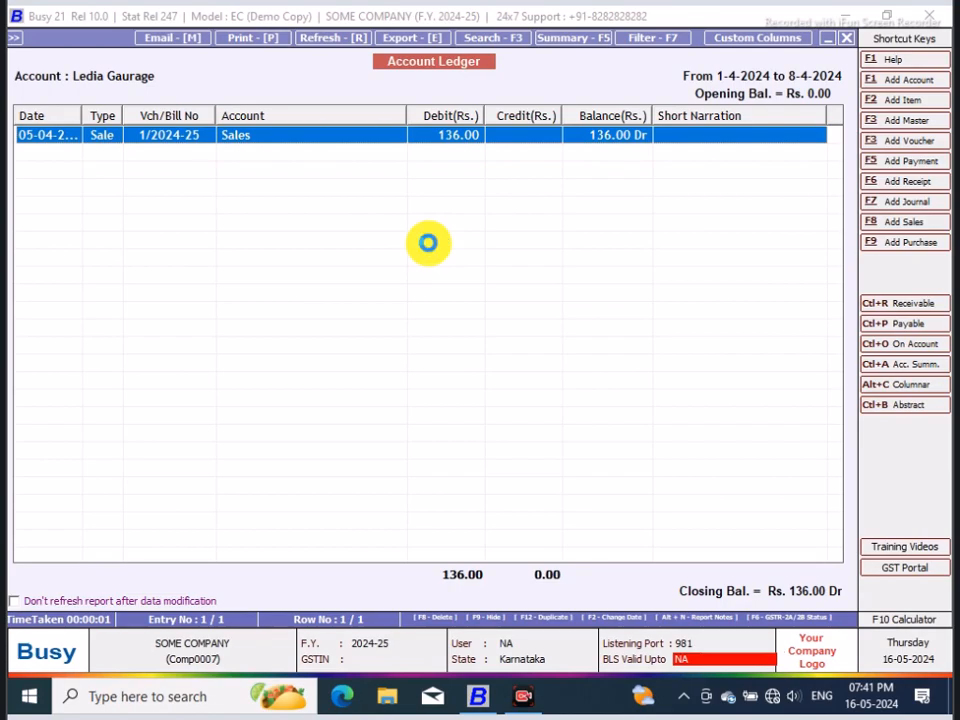
{"action": "key", "text": "Return"}
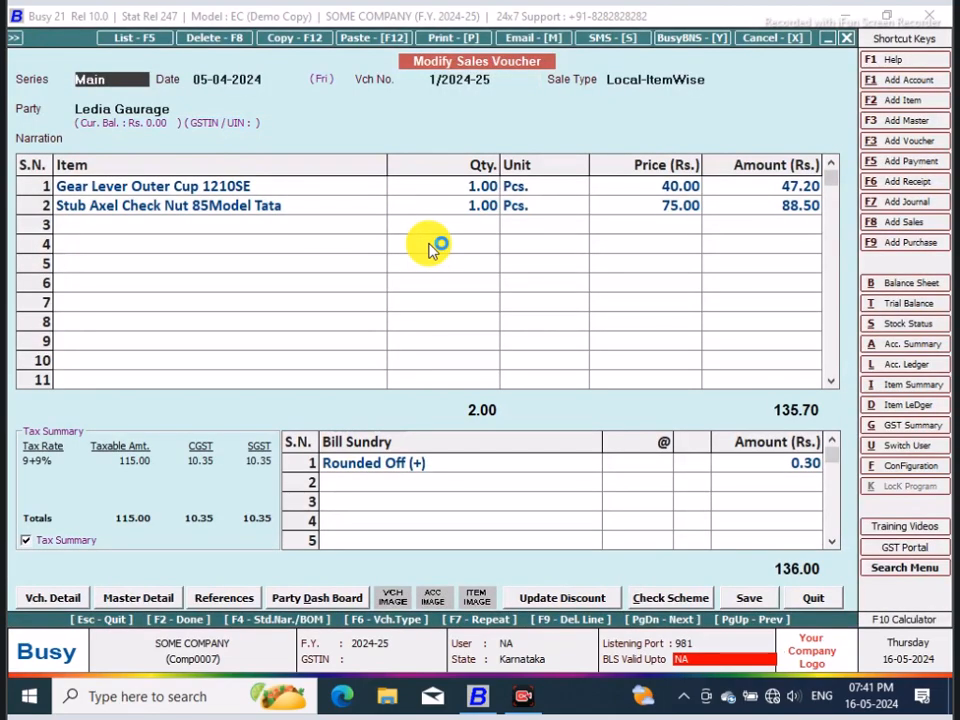
{"action": "left_click", "coordinate": [815, 597]}
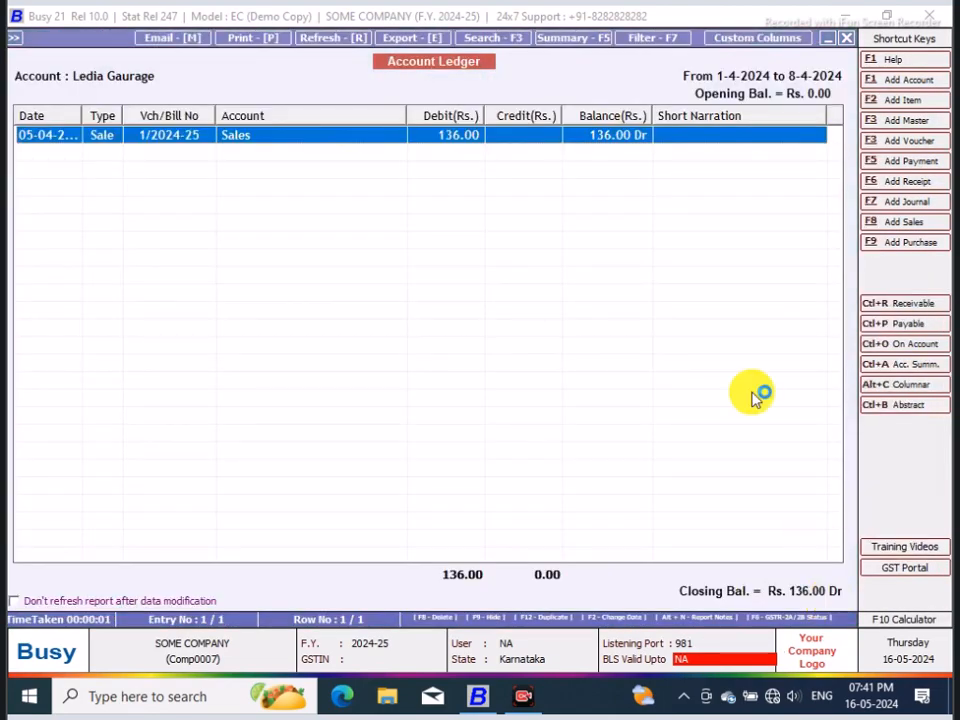
Step: Show the account ledger of Girijamba Travels, examine its sales voucher 2/2024-25 and leave the ledger
{"action": "left_click", "coordinate": [846, 37]}
{"action": "type", "text": "G"}
{"action": "left_click", "coordinate": [454, 112]}
{"action": "left_click", "coordinate": [300, 481]}
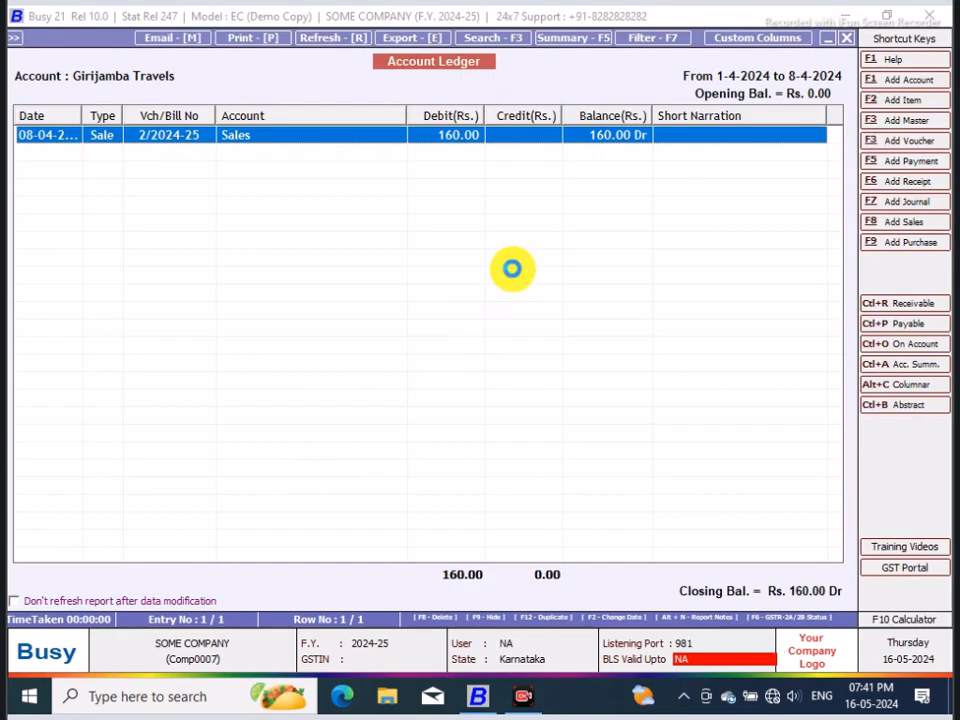
{"action": "key", "text": "Return"}
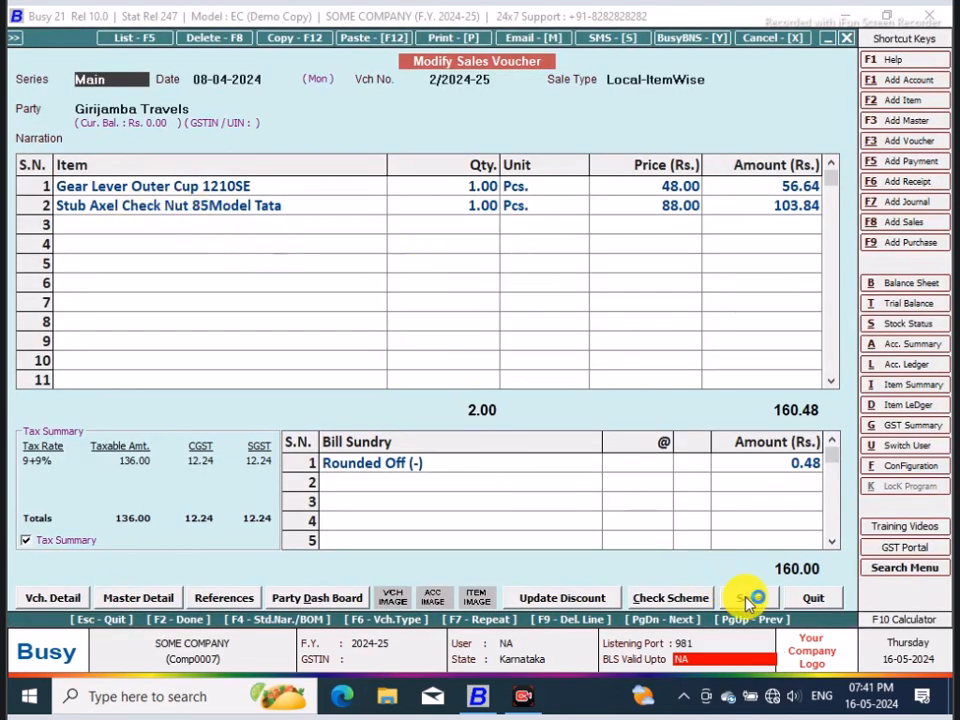
{"action": "left_click", "coordinate": [813, 600]}
{"action": "left_click", "coordinate": [848, 37]}
{"action": "left_click", "coordinate": [848, 38]}
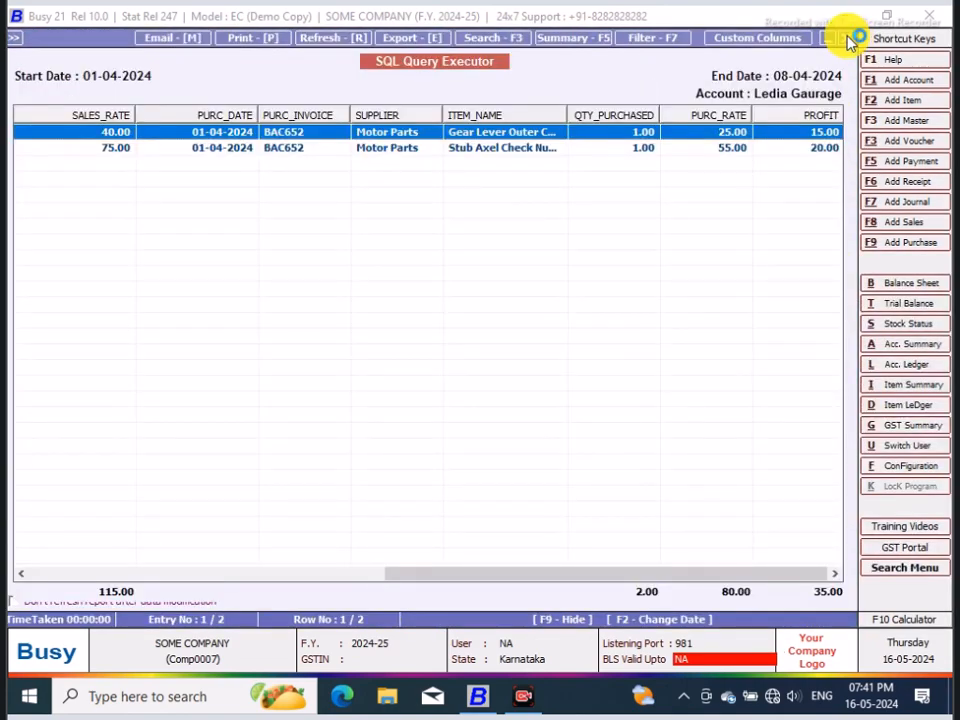
Step: Return from the Ledia Gaurage report to the query text and save the POP query
{"action": "left_click", "coordinate": [848, 38]}
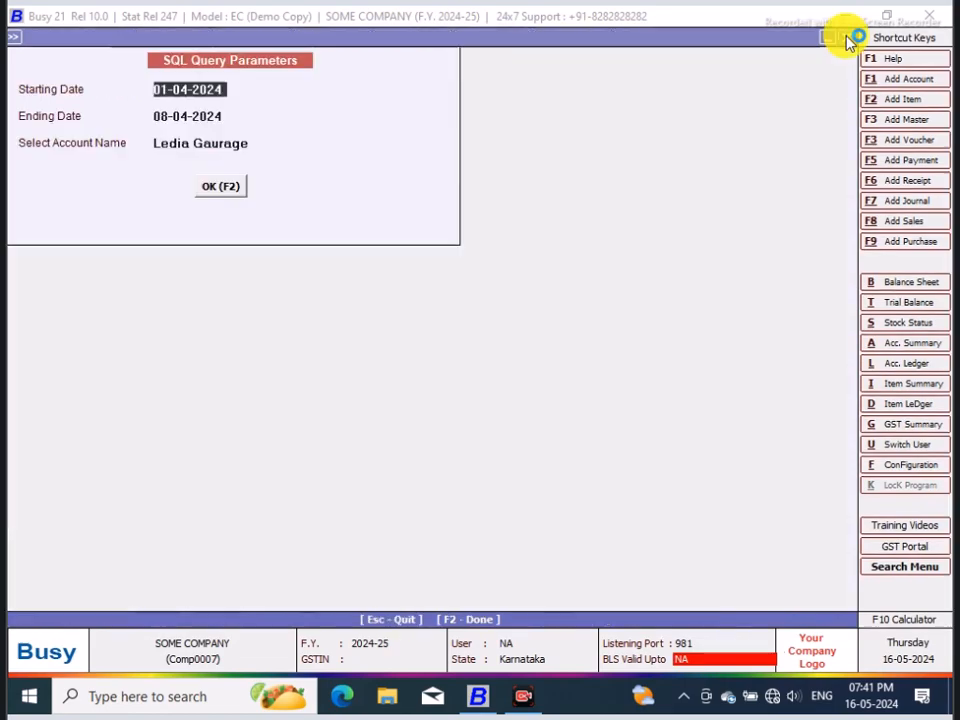
{"action": "left_click", "coordinate": [848, 38]}
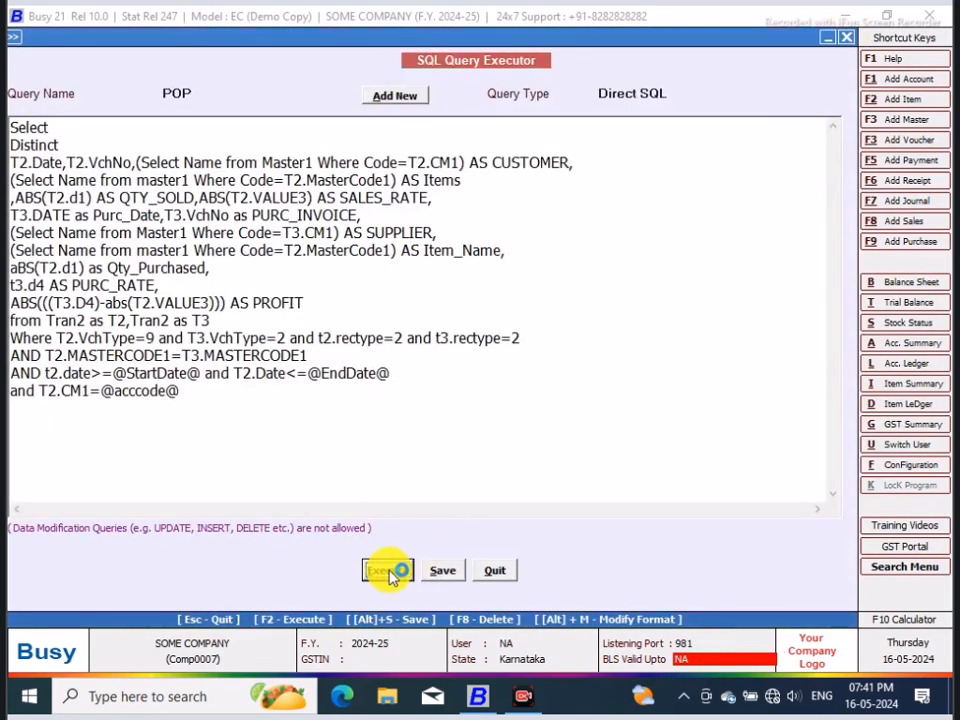
{"action": "left_click", "coordinate": [446, 571]}
{"action": "left_click", "coordinate": [592, 386]}
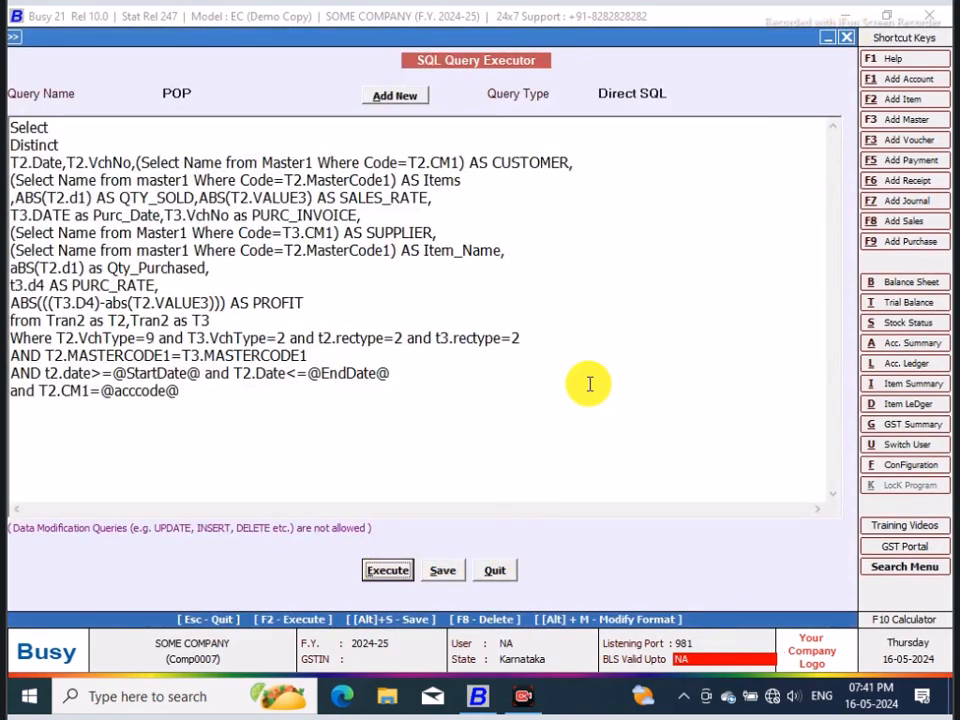
Step: Execute the saved query with Girijamba Travels as the account, review the resulting rows and close the report
{"action": "key", "text": "F2"}
{"action": "left_click", "coordinate": [257, 145]}
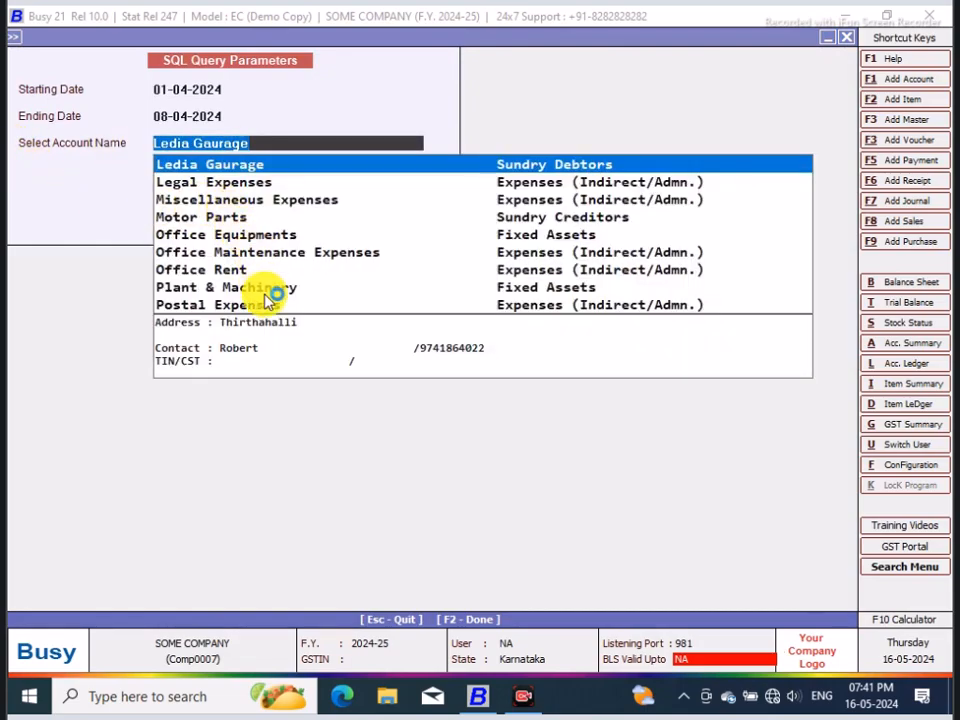
{"action": "key", "text": "BackSpace"}
{"action": "type", "text": "GIRI"}
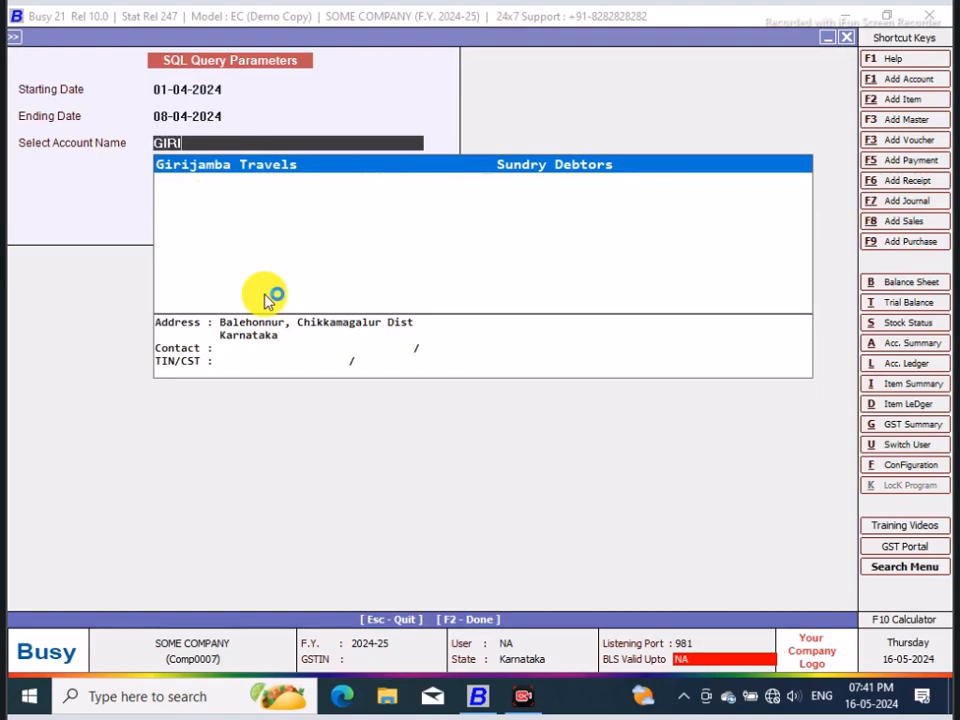
{"action": "key", "text": "Return"}
{"action": "key", "text": "F2"}
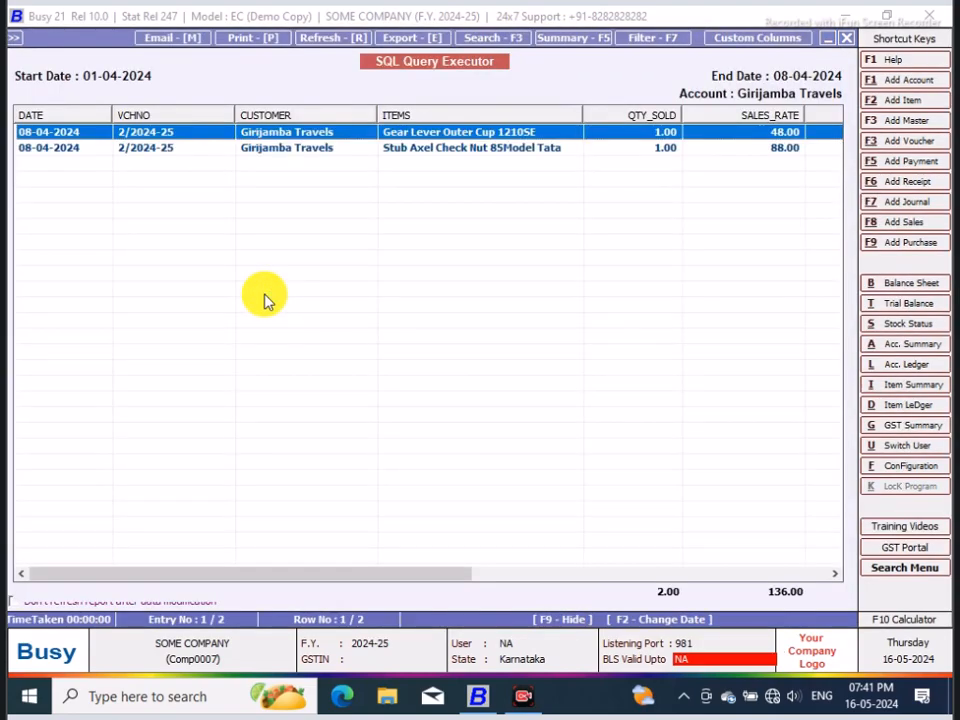
{"action": "left_click", "coordinate": [455, 150]}
{"action": "left_click_drag", "start_coordinate": [432, 573], "coordinate": [304, 557]}
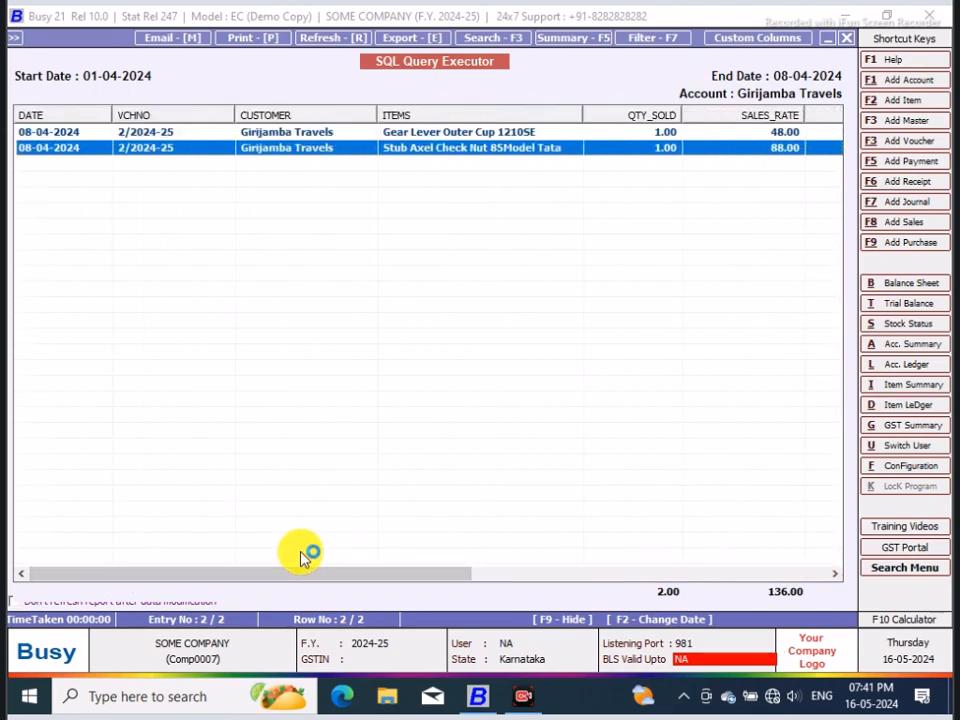
{"action": "left_click", "coordinate": [851, 38]}
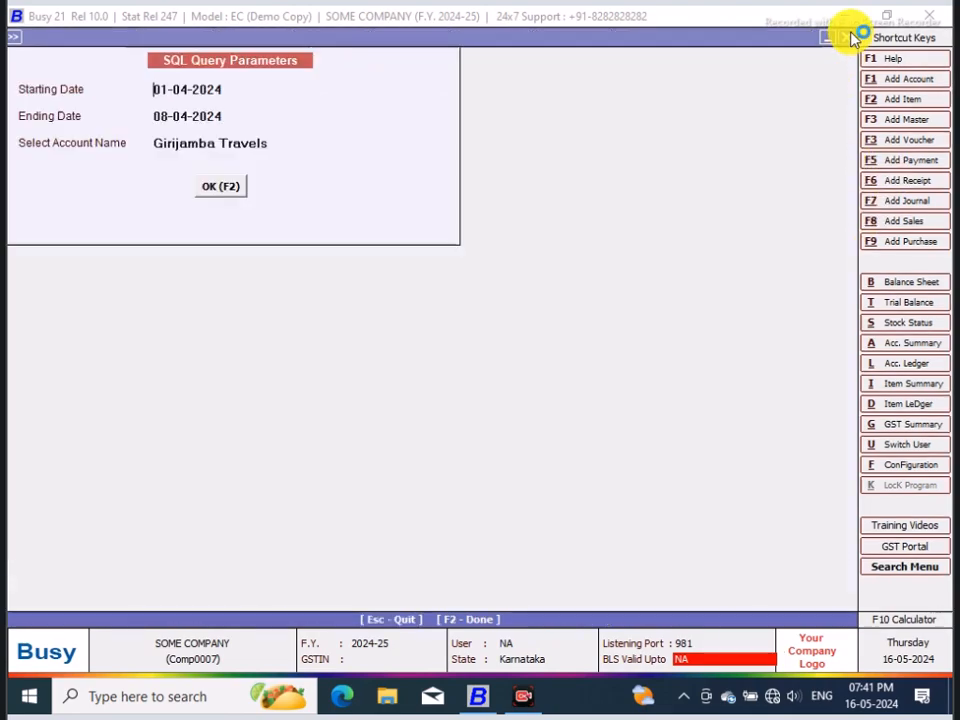